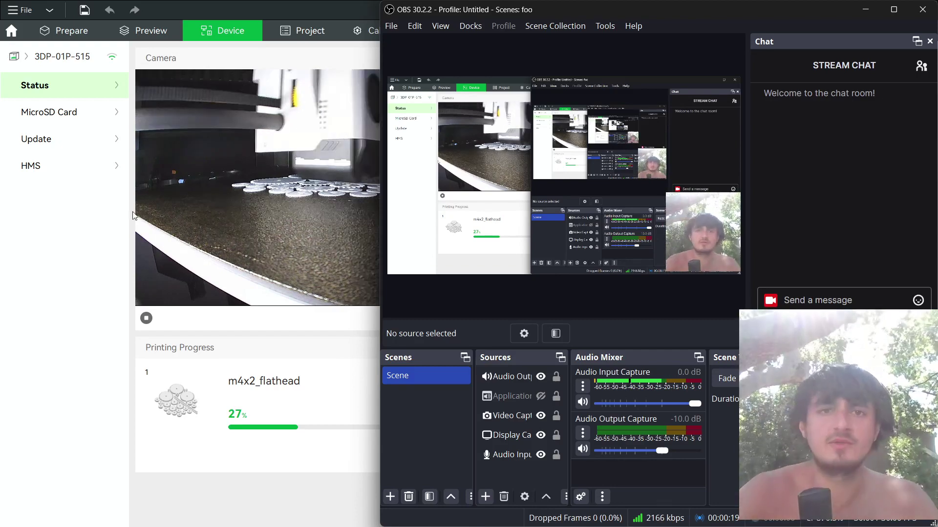
# Step: Stop the printer's live camera view and switch to the browser to read the Wikipedia article on epicyclic gearing
pyautogui.click(146, 318)
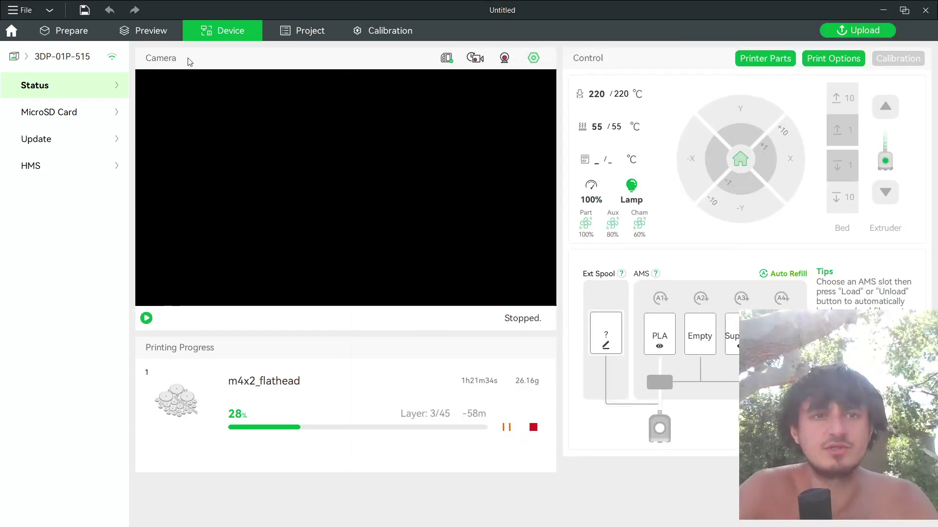
pyautogui.hotkey('alt', 'Tab')
pyautogui.scroll(1, 368, 239)
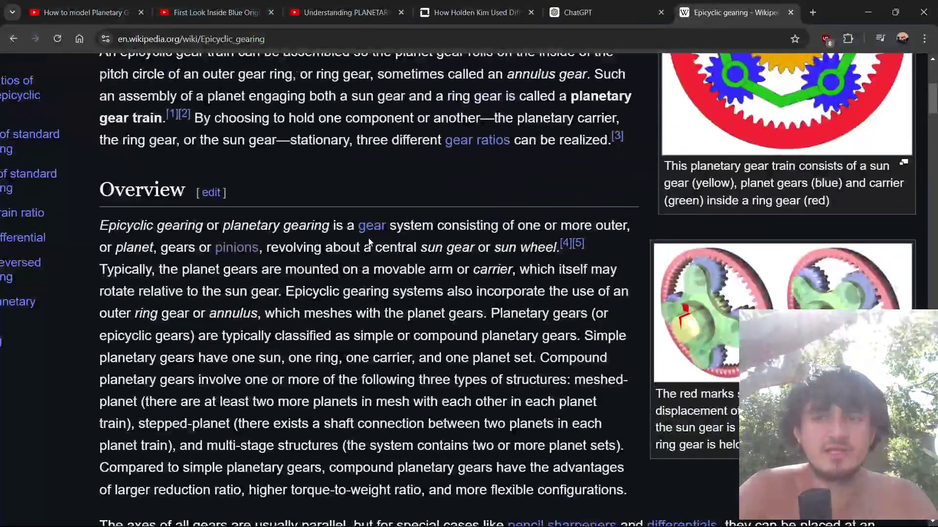
pyautogui.scroll(-1, 368, 239)
pyautogui.scroll(3, 369, 238)
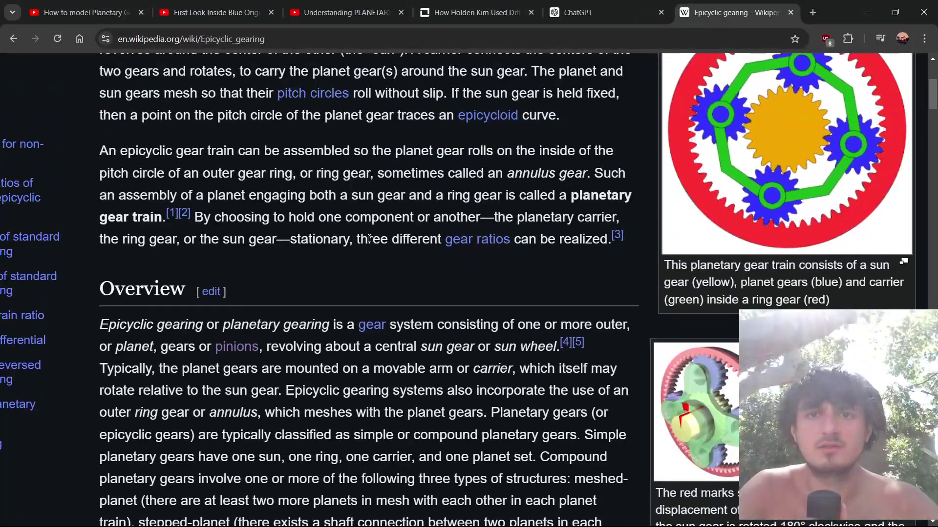
# Step: Close the Blue Origin video and bring up the YouTube tutorial on modelling planetary gears, highlighting its title
pyautogui.click(226, 5)
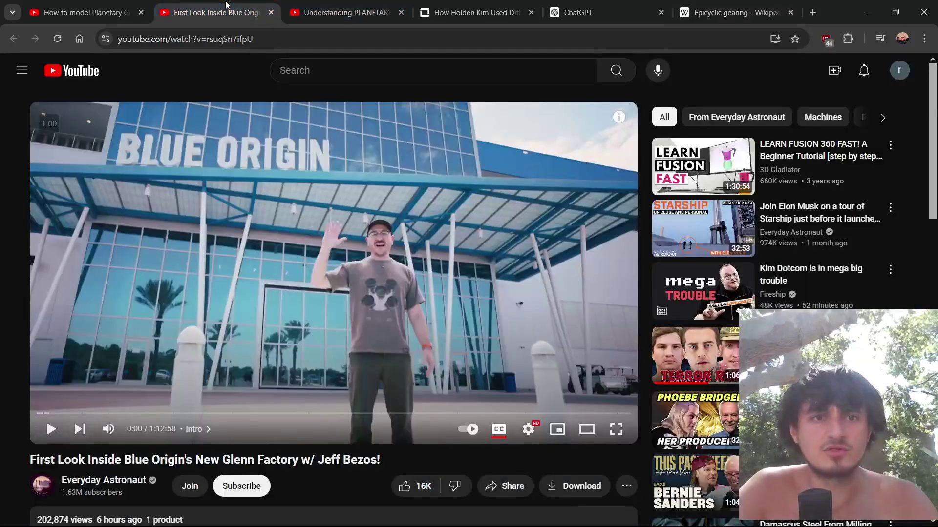
pyautogui.click(110, 7)
pyautogui.scroll(-1, 291, 251)
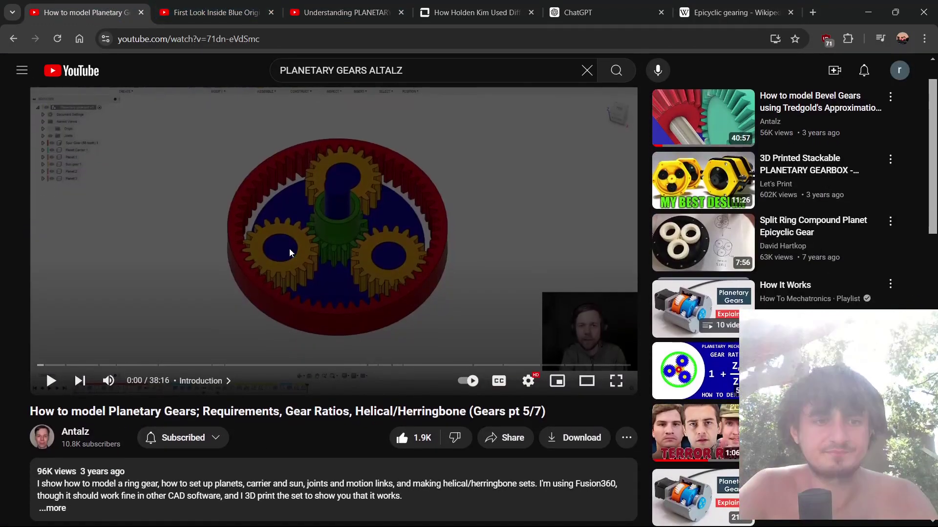
pyautogui.click(271, 12)
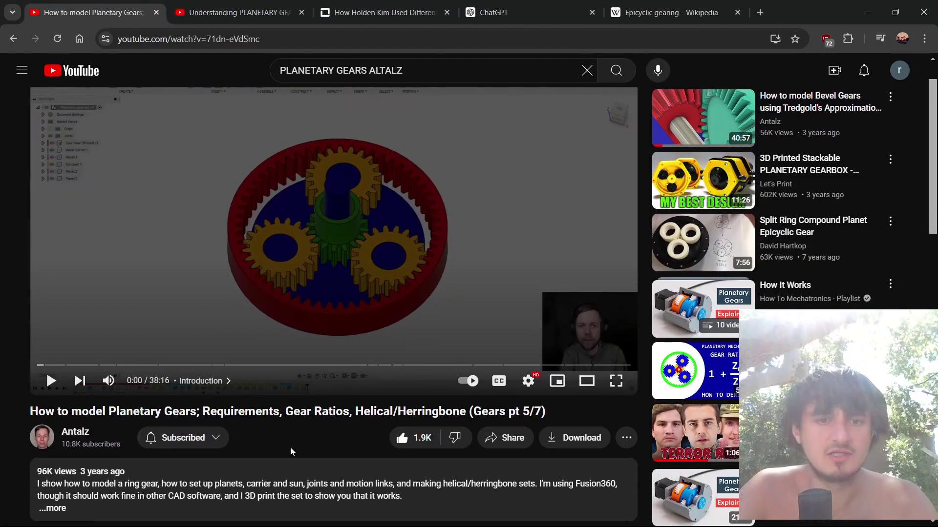
pyautogui.tripleClick(300, 411)
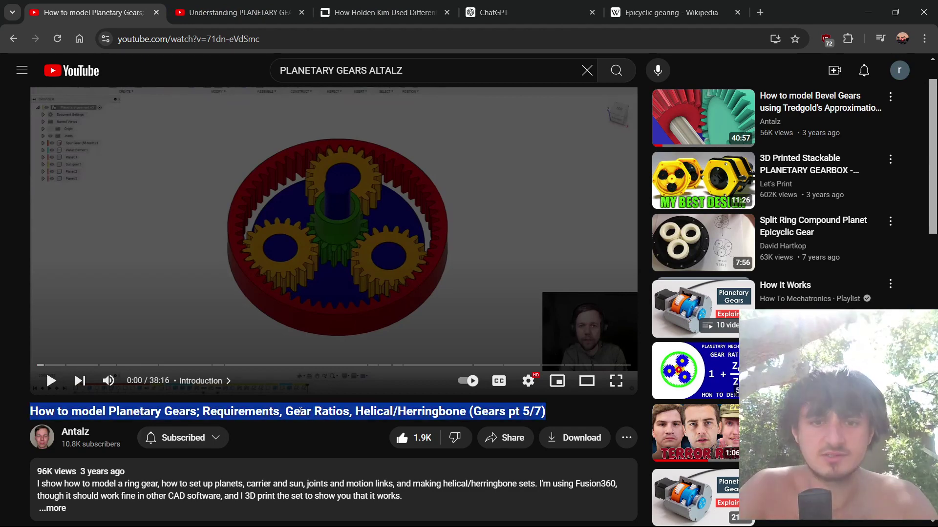
pyautogui.scroll(-1, 299, 412)
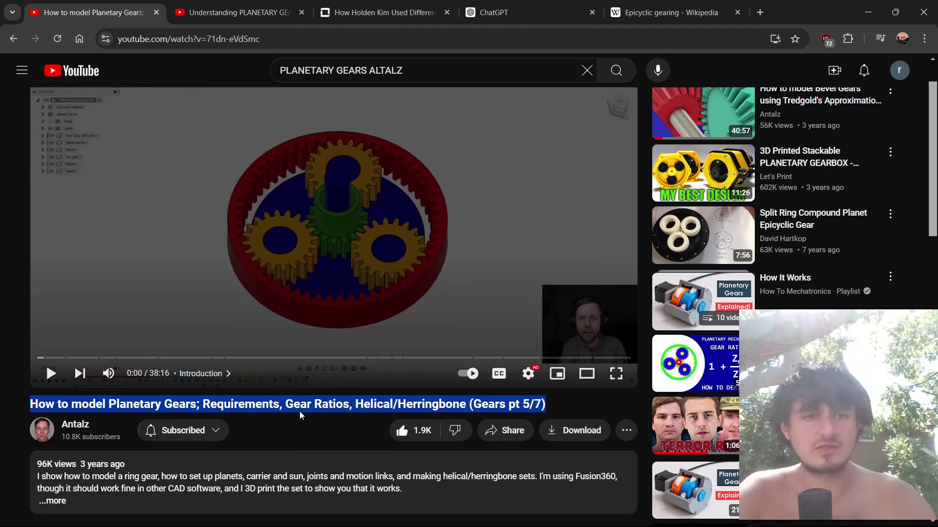
# Step: Switch to Autodesk Fusion and dismiss the Document Recovery dialog without opening any recovery file
pyautogui.hotkey('alt', 'Tab')
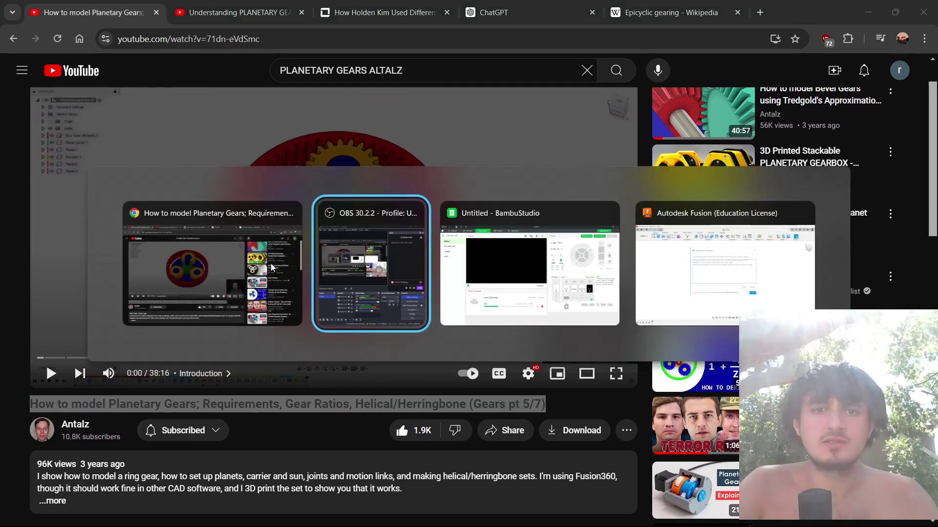
pyautogui.press('Tab')
pyautogui.press('Tab')
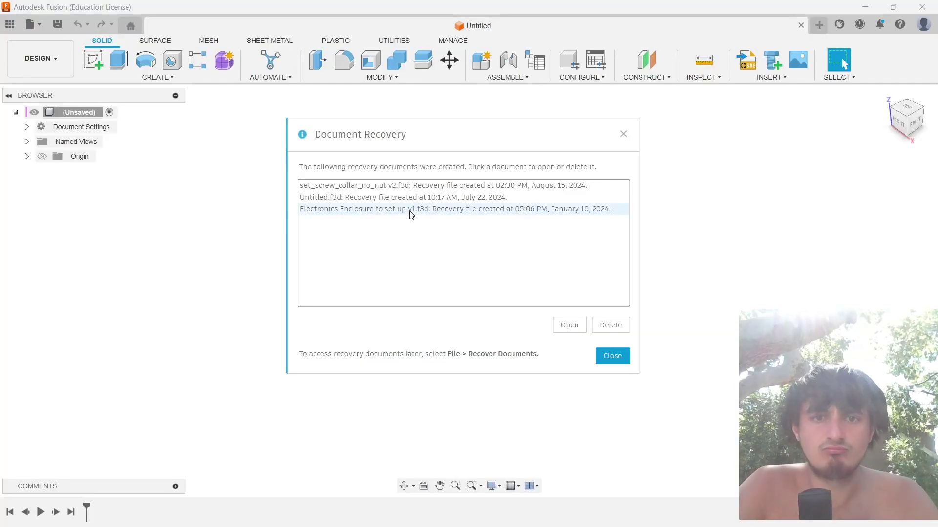
pyautogui.click(620, 357)
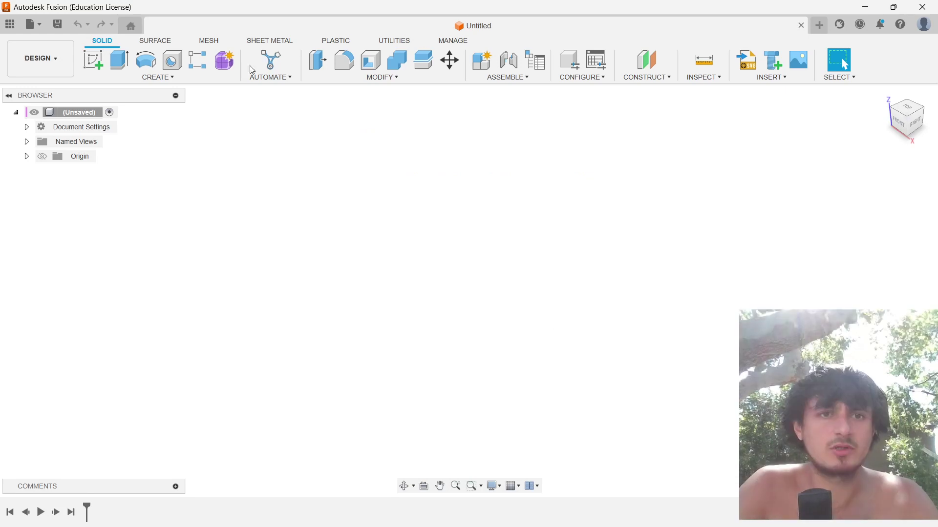
# Step: Switch back to the browser, play the planetary gears tutorial and lower its volume to about 67%
pyautogui.hotkey('alt', 'Tab')
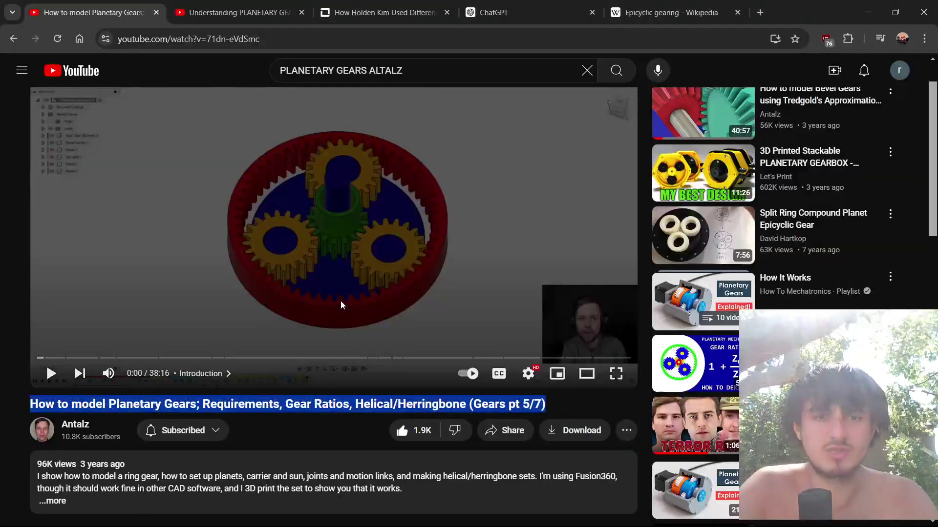
pyautogui.click(301, 318)
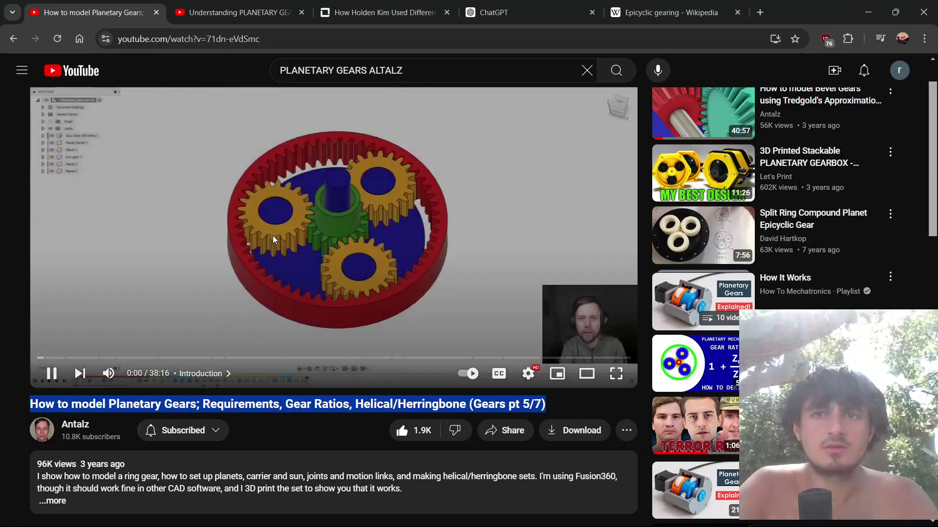
pyautogui.press('Down')
pyautogui.press('Down')
pyautogui.press('Down')
pyautogui.press('Down')
pyautogui.press('Down')
pyautogui.press('Down')
pyautogui.press('Down')
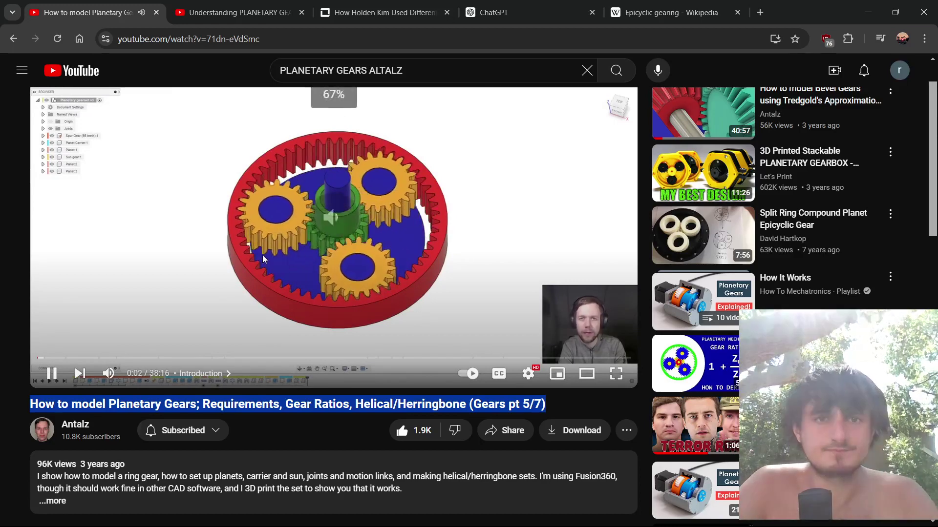
pyautogui.hotkey('alt', 'Tab')
pyautogui.press('Tab')
pyautogui.hotkey('alt', 'Tab')
pyautogui.press('Tab')
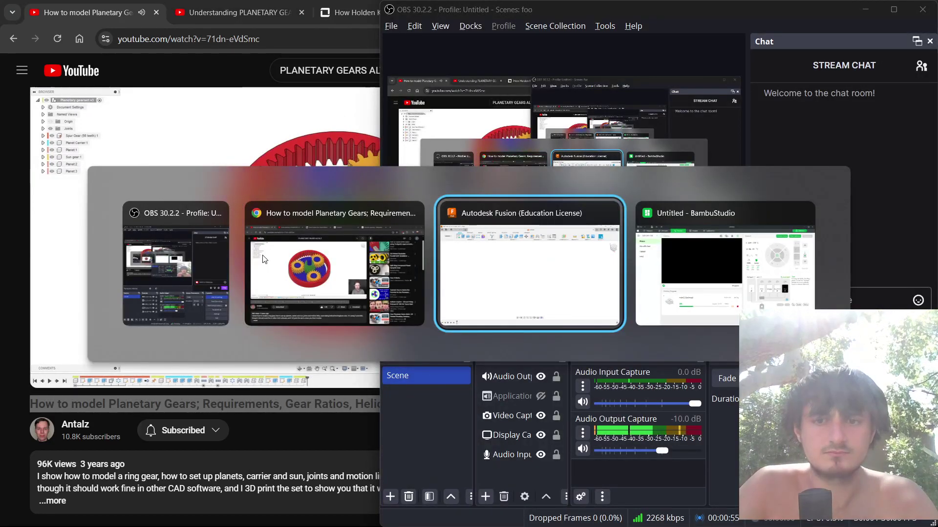
pyautogui.hotkey('alt', 'shift', 'Tab')
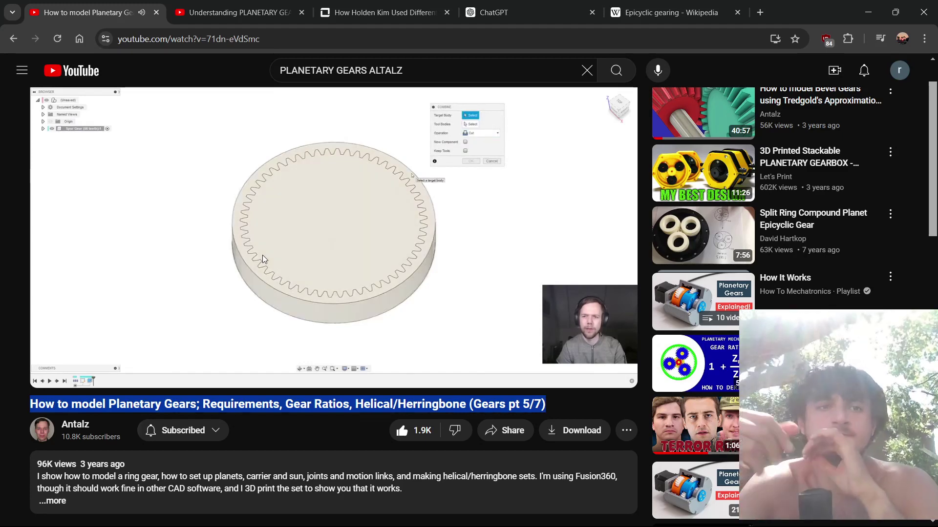
# Step: Watch the tutorial in full screen through the ring gear and planet carrier modelling, and pause it at the regular gear chapter
pyautogui.press('f')
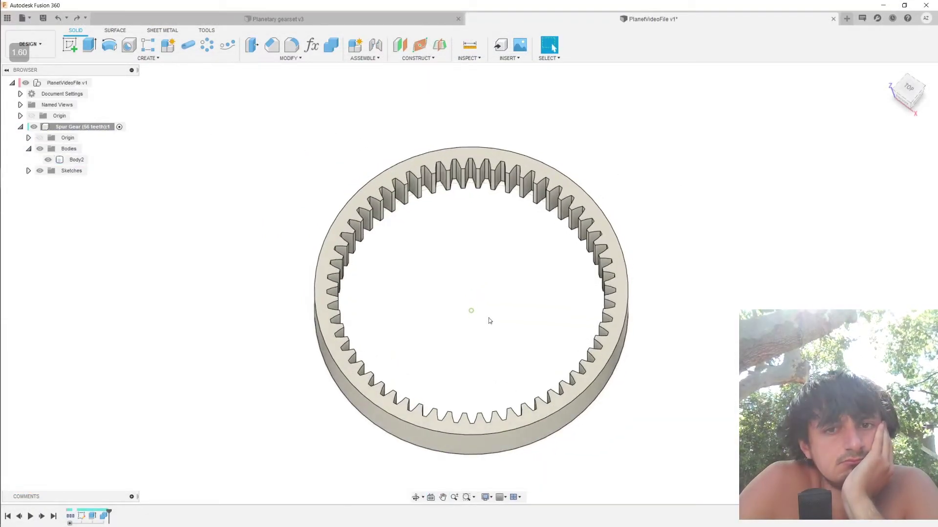
pyautogui.moveTo(259, 270)
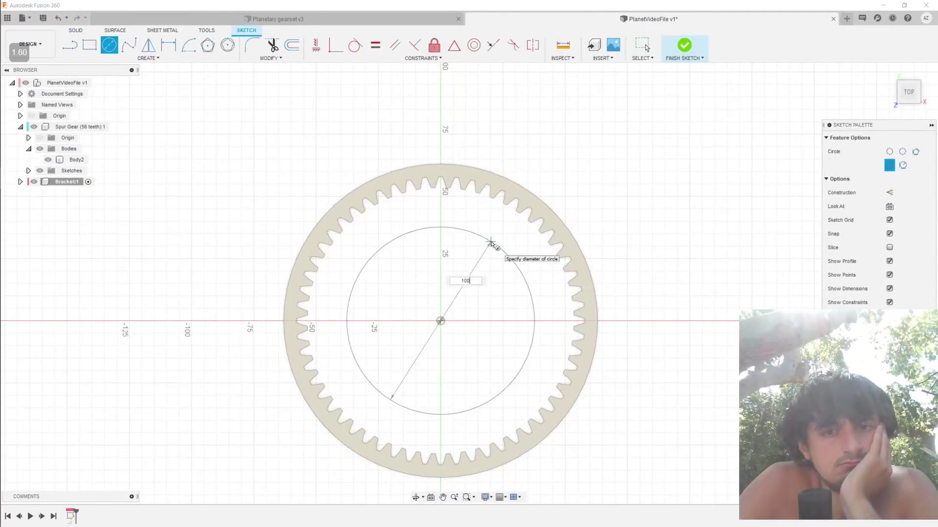
pyautogui.click(439, 223)
pyautogui.write('19.5')
pyautogui.press('Return')
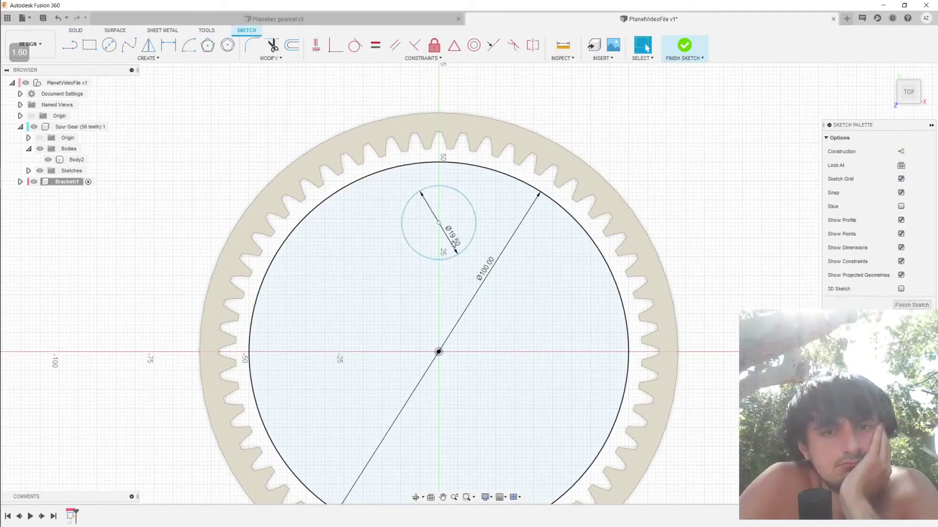
pyautogui.press('Escape')
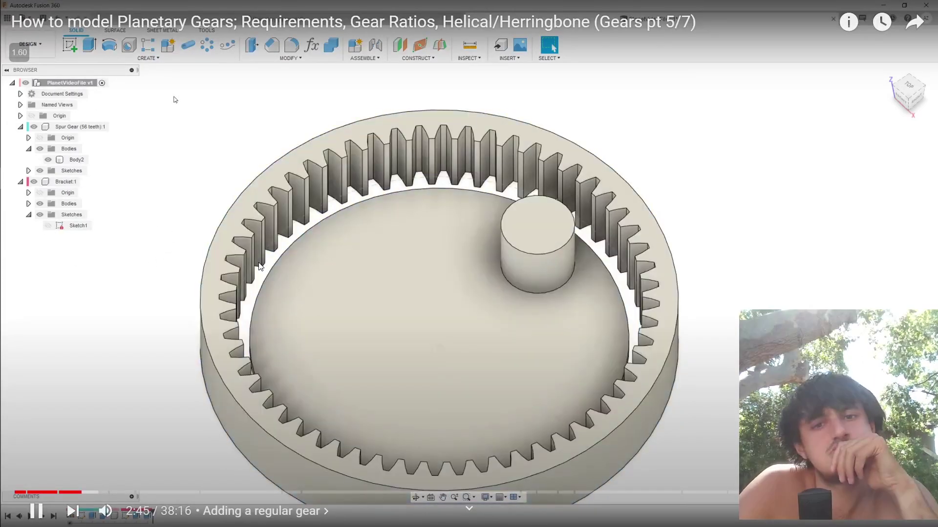
pyautogui.click(258, 266)
# Step: Switch to Autodesk Fusion and run the Python version of the SpurGear script
pyautogui.hotkey('alt', 'Tab')
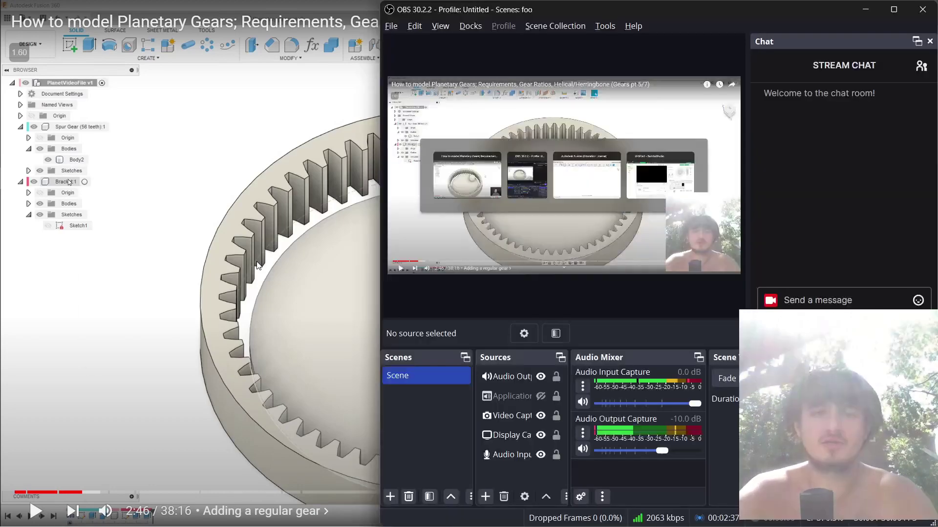
pyautogui.hotkey('alt', 'Tab')
pyautogui.hotkey('alt', 'Tab')
pyautogui.hotkey('shift', 's')
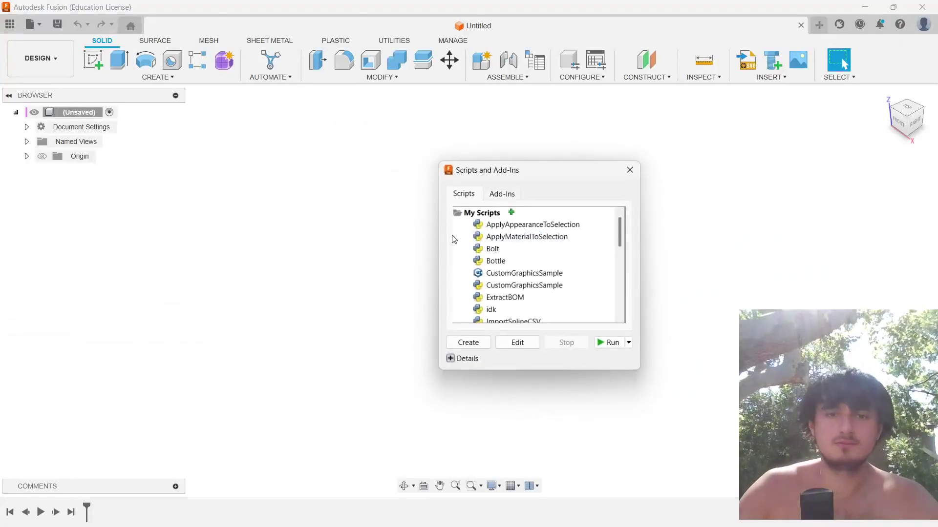
pyautogui.scroll(-5, 489, 273)
pyautogui.click(508, 310)
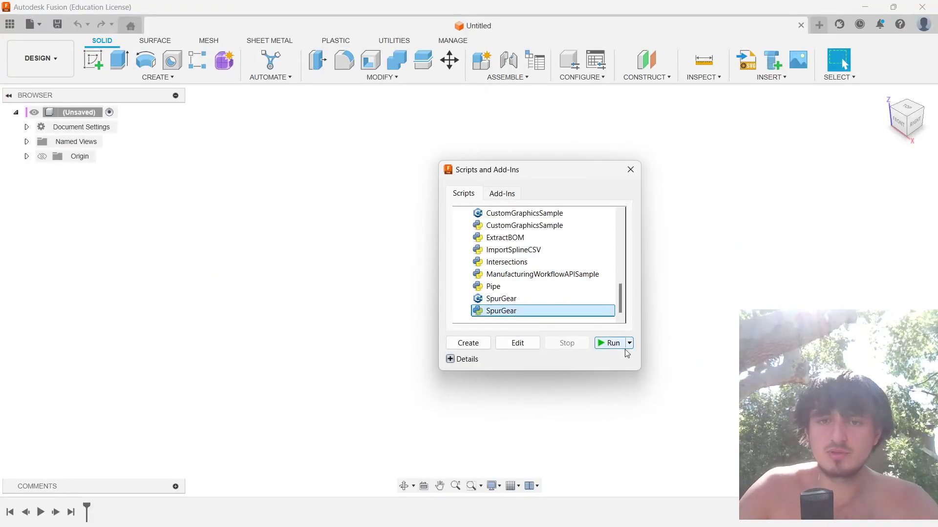
pyautogui.click(611, 342)
# Step: Switch back to the tutorial, rewind it to the ring gear chapter at about 0:52 and pause on the spur gear settings
pyautogui.hotkey('alt', 'Tab')
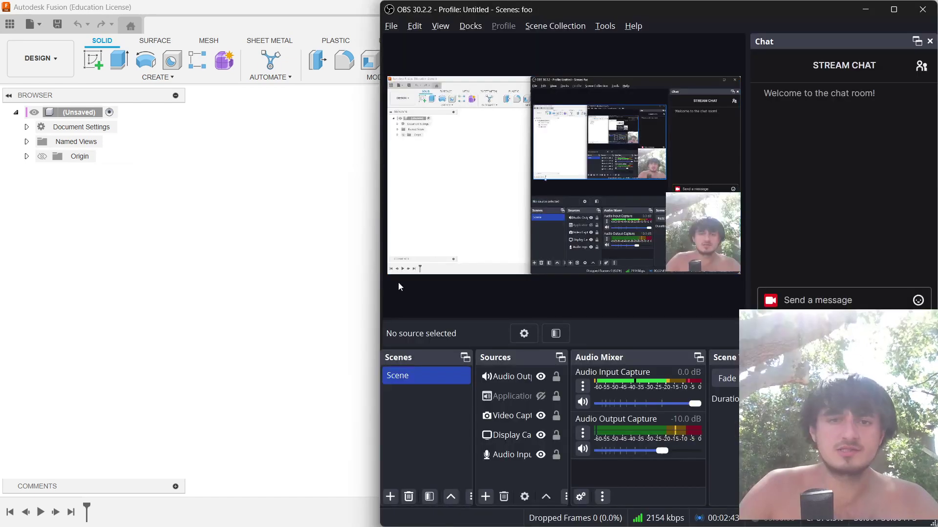
pyautogui.hotkey('alt', 'Tab')
pyautogui.hotkey('alt', 'Tab')
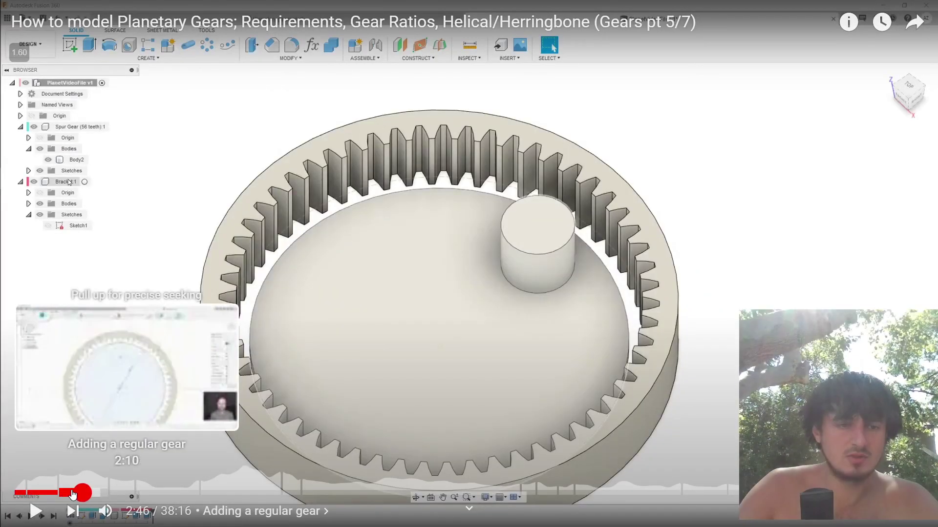
pyautogui.moveTo(72, 494); pyautogui.dragTo(36, 496)
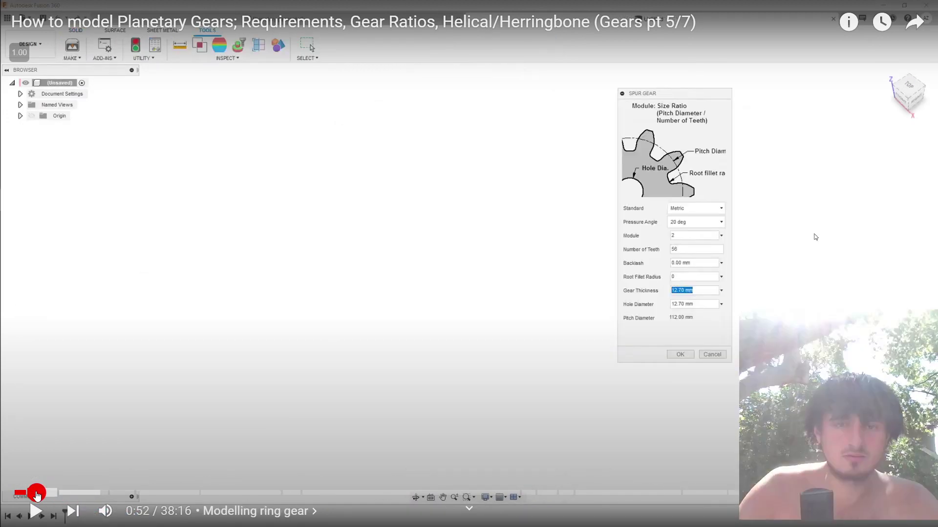
pyautogui.click(433, 394)
pyautogui.click(541, 271)
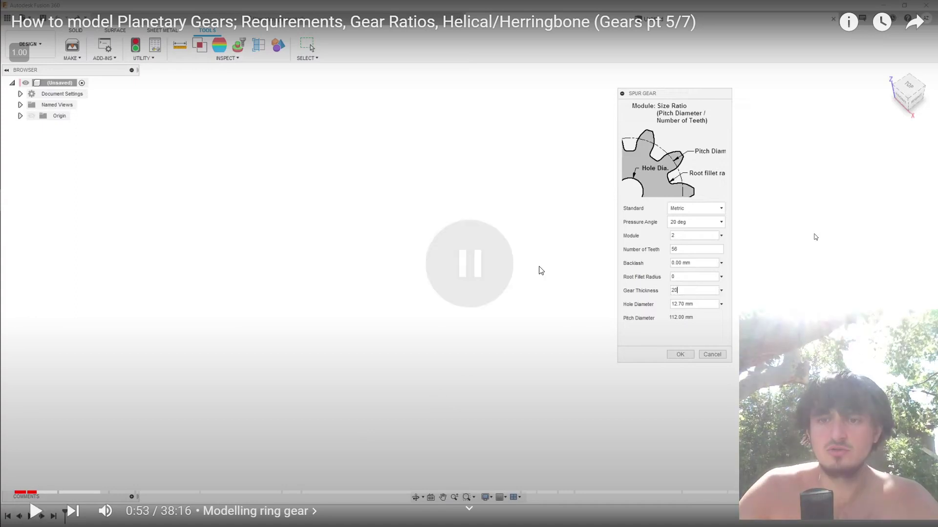
pyautogui.click(541, 271)
pyautogui.click(541, 270)
# Step: In Autodesk Fusion, create a metric spur gear with 56 teeth, module 2 and a 20-degree pressure angle, following the tutorial's settings
pyautogui.hotkey('alt', 'Tab')
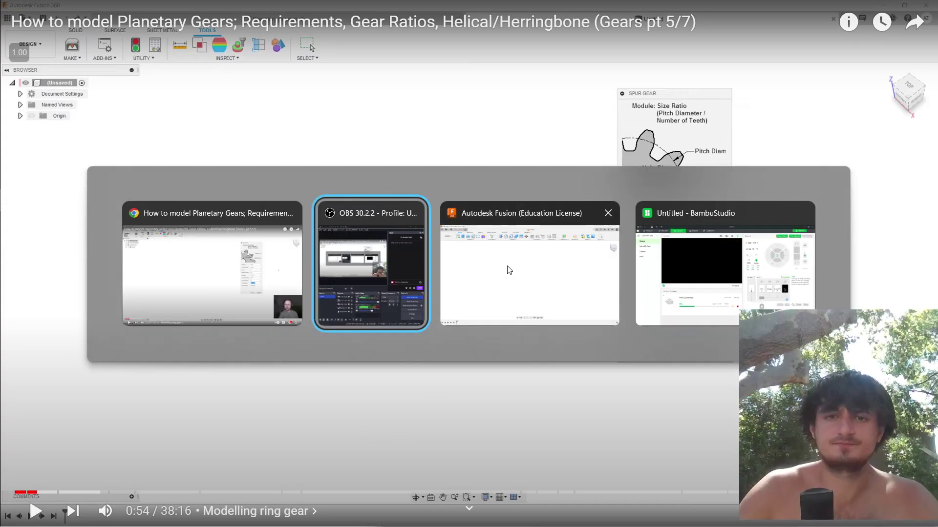
pyautogui.hotkey('alt', 'Tab')
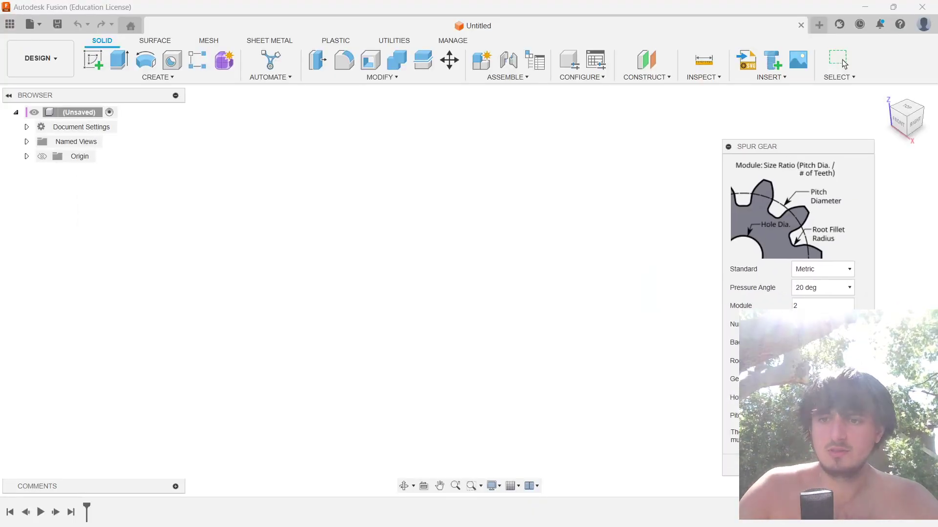
pyautogui.hotkey('alt', 'Tab')
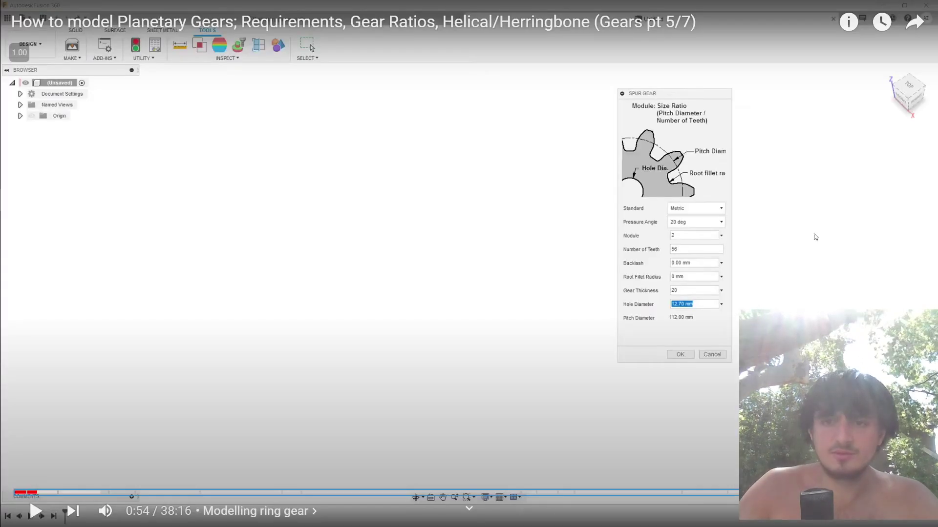
pyautogui.hotkey('alt', 'Tab')
pyautogui.hotkey('alt', 'Tab')
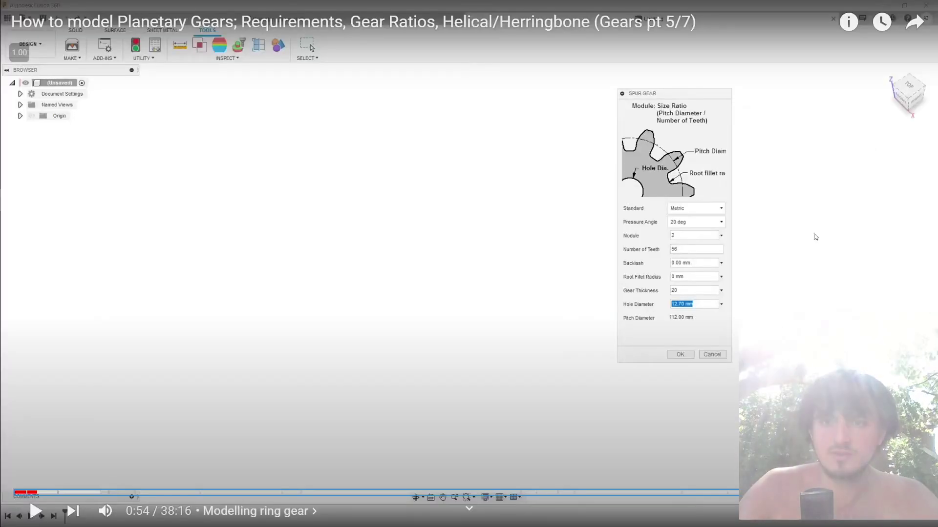
pyautogui.hotkey('alt', 'Tab')
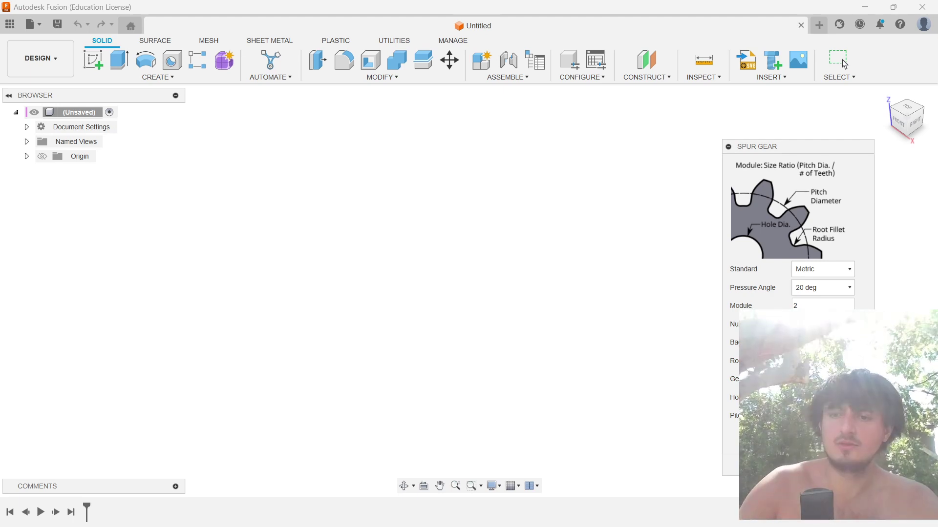
pyautogui.keyDown('shift'); pyautogui.moveTo(630, 212); pyautogui.dragTo(638, 246, button='middle'); pyautogui.keyUp('shift')
pyautogui.scroll(3, 666, 274)
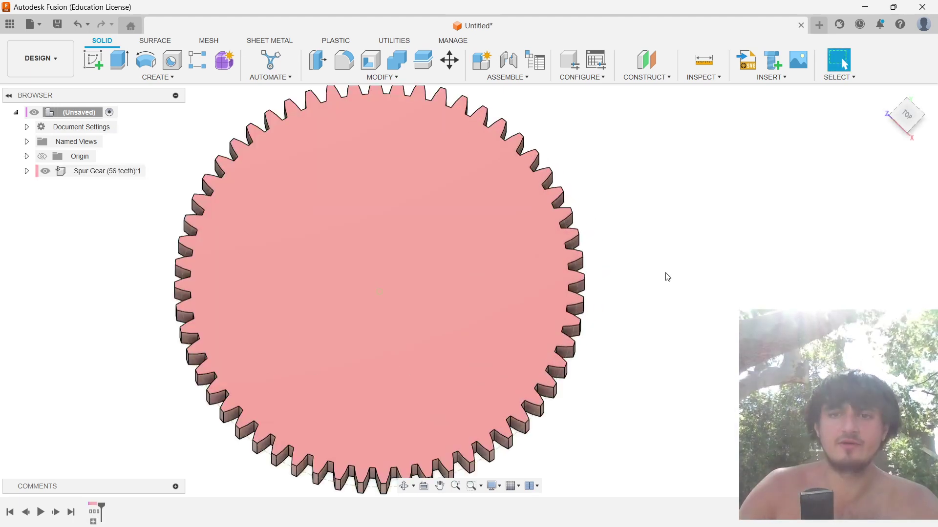
# Step: Sketch a 126 mm diameter circle centred on the spur gear's top face, with the top-level component active
pyautogui.scroll(-3, 668, 278)
pyautogui.click(488, 293)
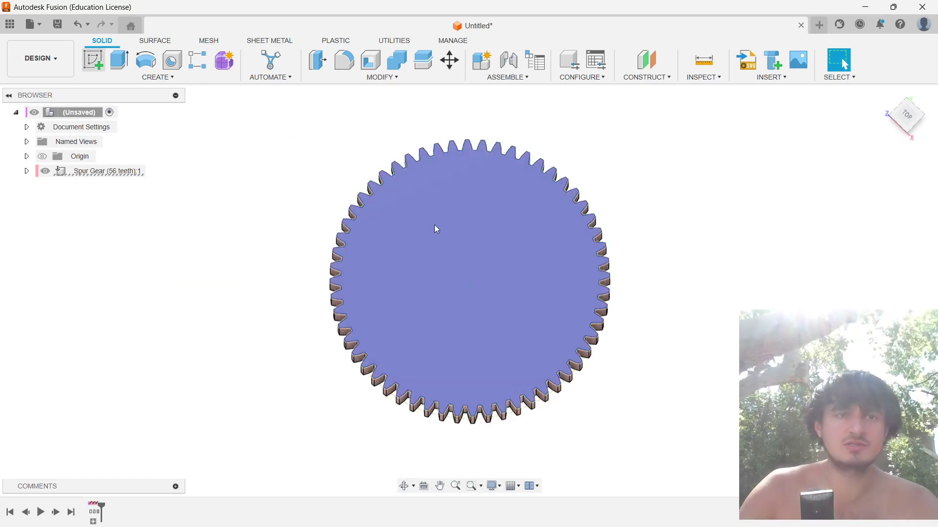
pyautogui.press('c')
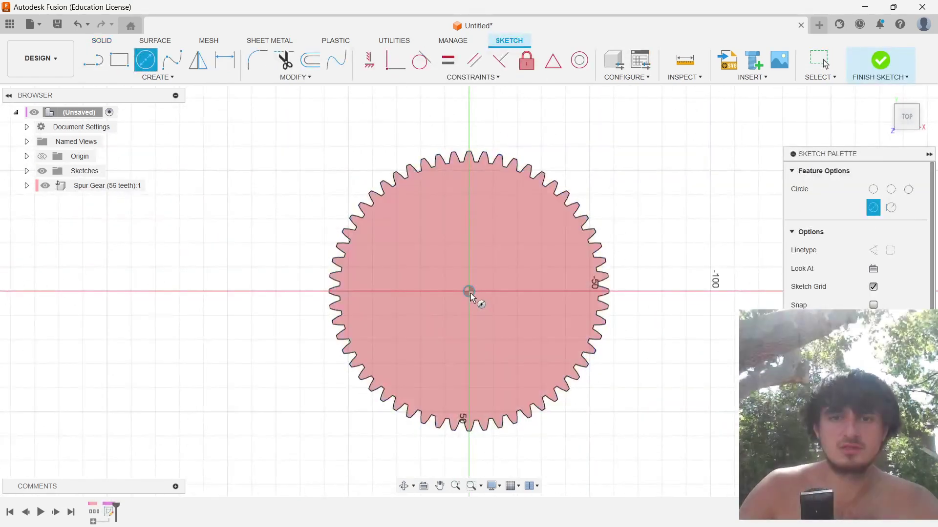
pyautogui.click(469, 292)
pyautogui.write('126')
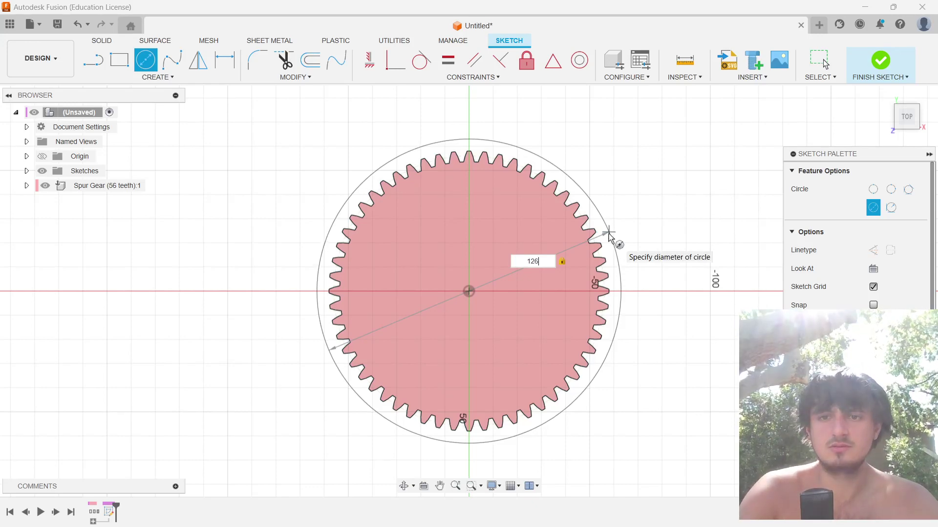
pyautogui.press('Return')
pyautogui.press('Escape')
# Step: Try to extrude the ring and gear profiles -20 mm as a new body in the top-level component, then undo it
pyautogui.keyDown('shift'); pyautogui.moveTo(669, 255); pyautogui.dragTo(617, 302, button='middle'); pyautogui.keyUp('shift')
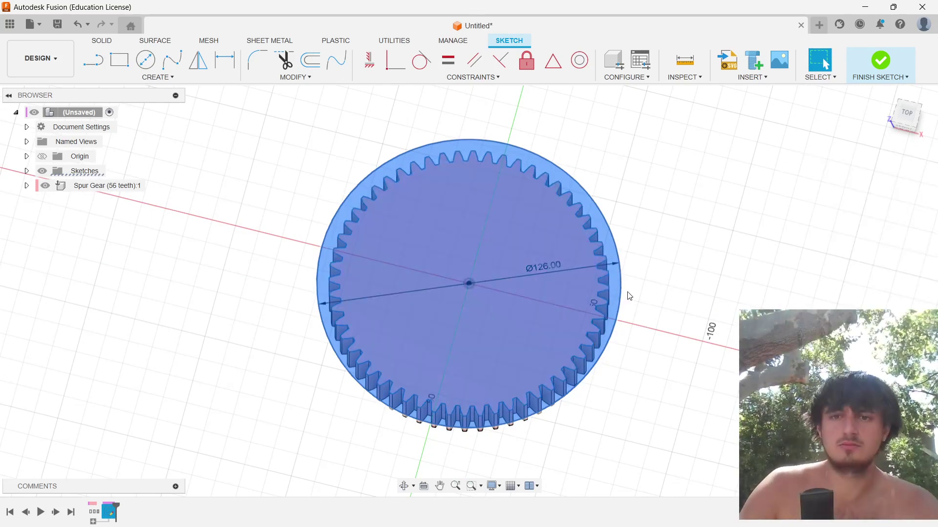
pyautogui.press('e')
pyautogui.click(598, 278)
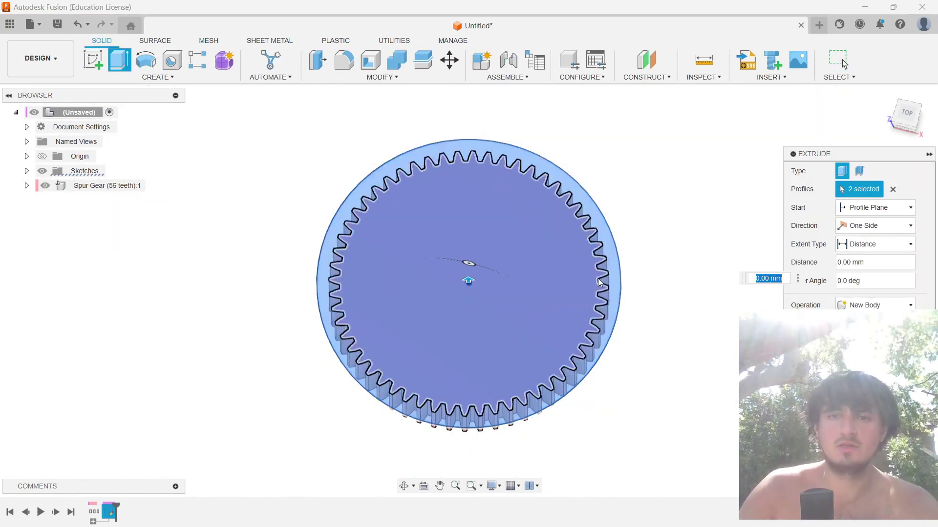
pyautogui.click(467, 280)
pyautogui.write('-20')
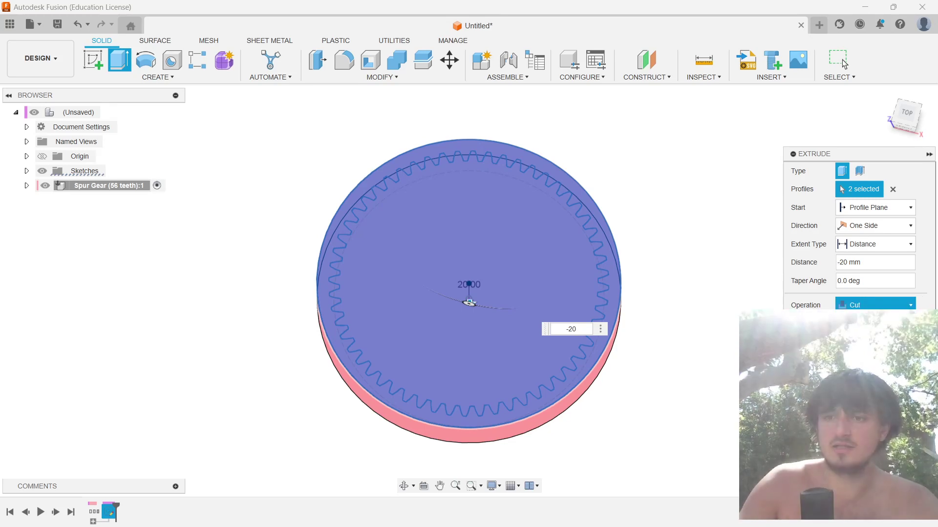
pyautogui.click(865, 364)
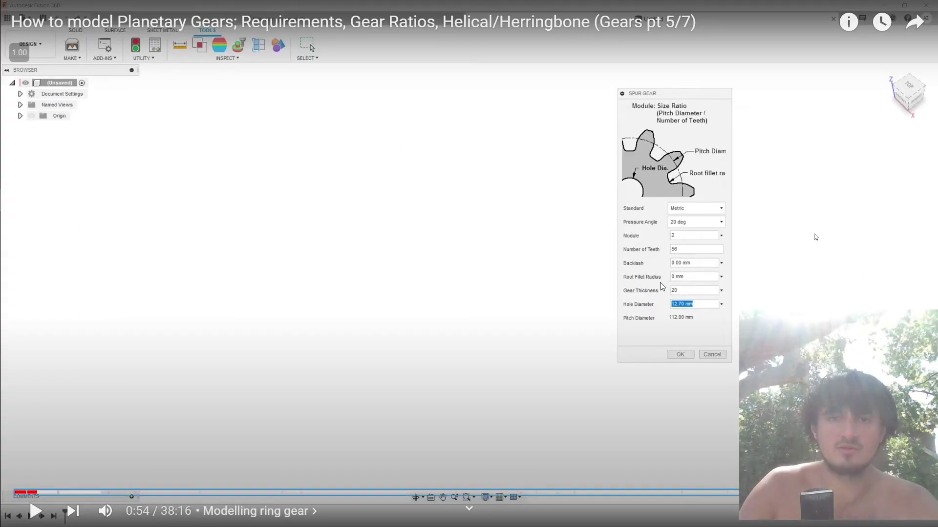
pyautogui.hotkey('alt', 'Tab')
pyautogui.hotkey('alt', 'Tab')
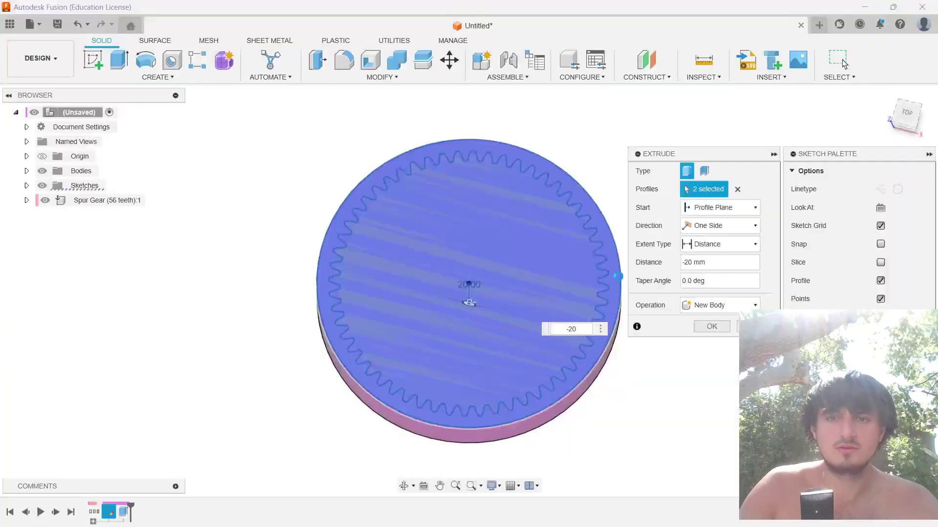
pyautogui.press('Return')
pyautogui.hotkey('ctrl', 'z')
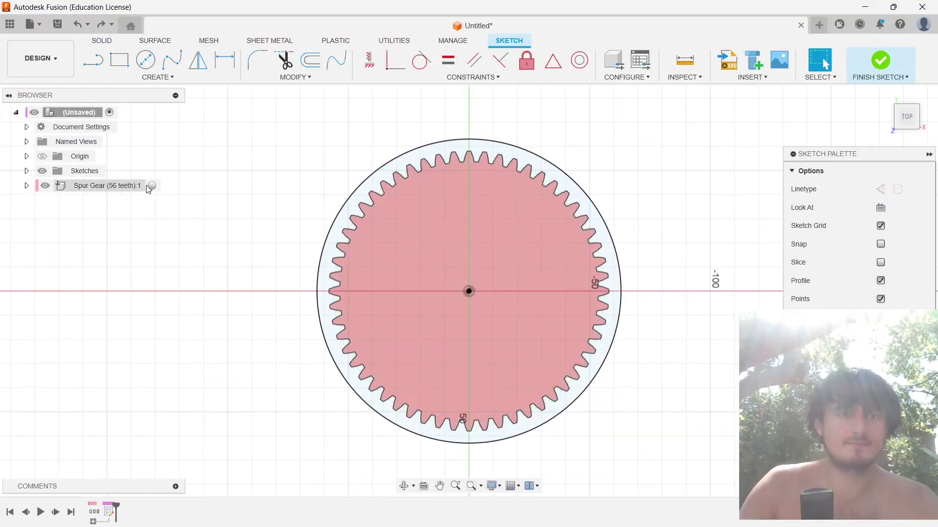
# Step: Activate the 56-tooth spur gear component and play the tutorial on to about 1:05, where the ring gear circle is started
pyautogui.click(153, 186)
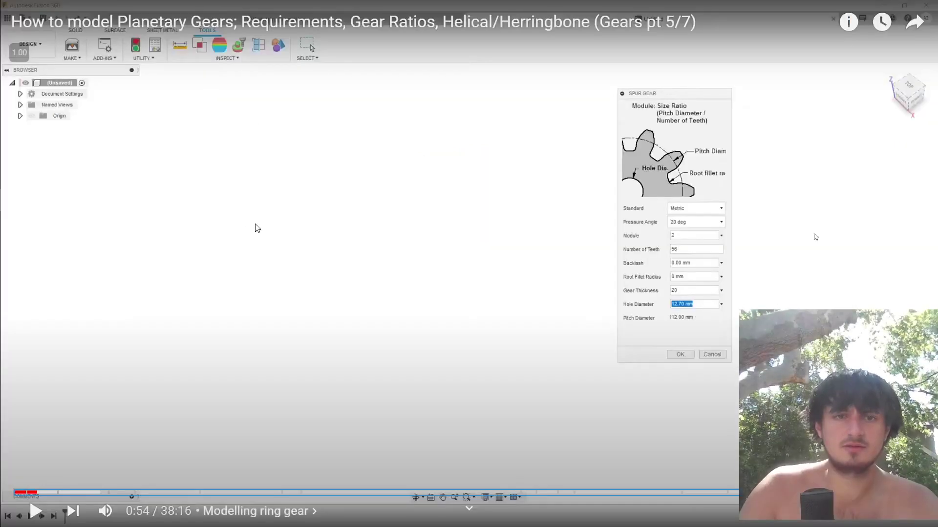
pyautogui.click(381, 299)
pyautogui.press('l')
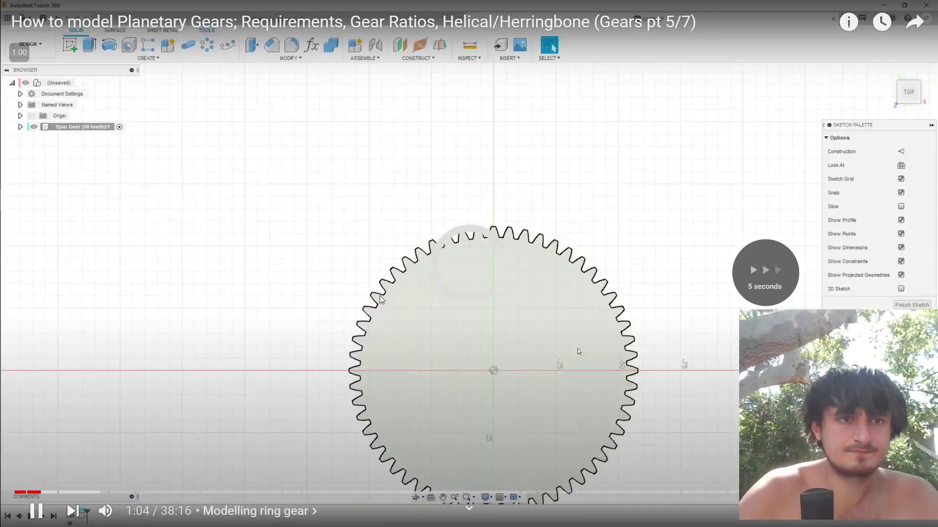
pyautogui.click(380, 296)
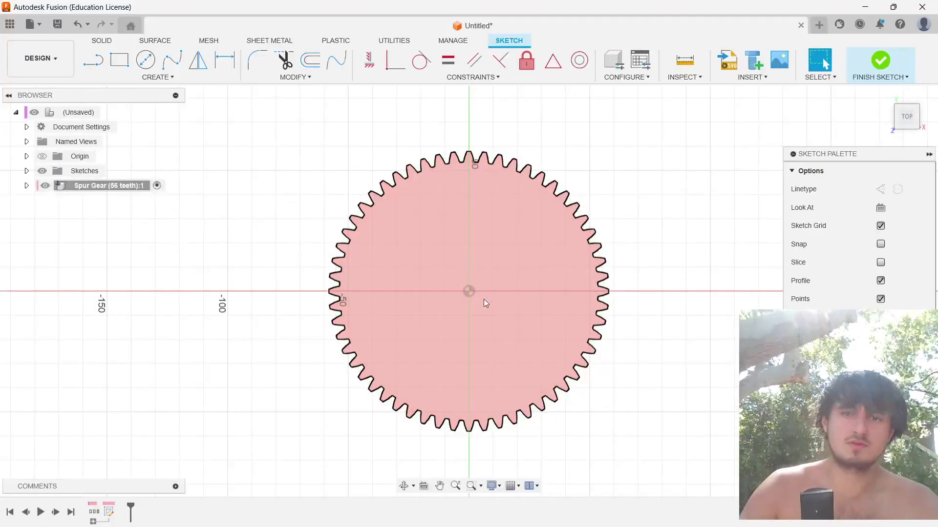
# Step: Inside the spur gear component, sketch a 126 mm diameter circle on the gear's top face, centred on the origin
pyautogui.press('c')
pyautogui.click(468, 291)
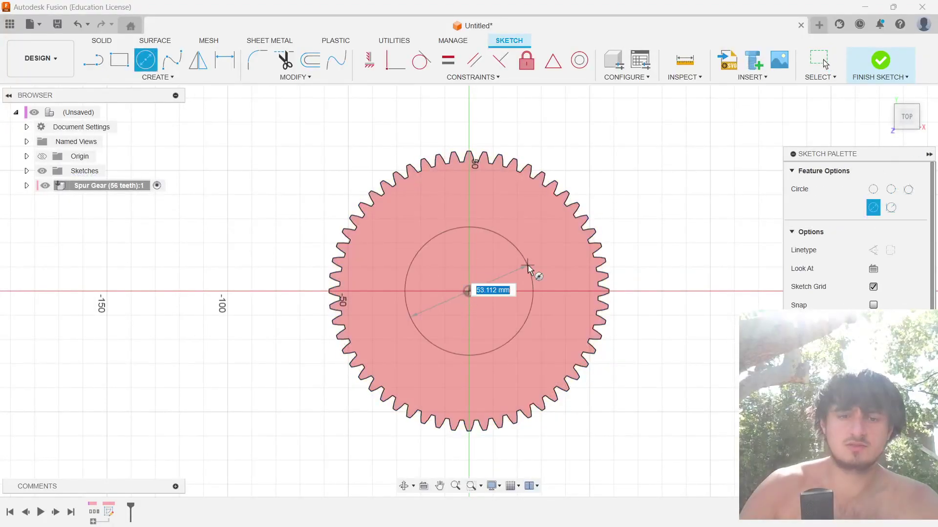
pyautogui.write('126')
pyautogui.press('Return')
pyautogui.press('Return')
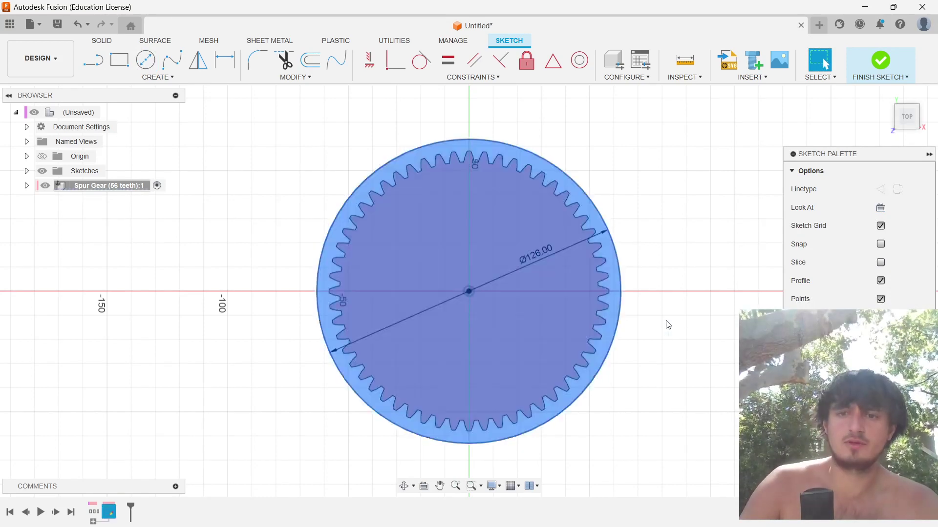
# Step: Extrude the 126 mm circle -20 mm through the gear's thickness as a new body
pyautogui.keyDown('shift'); pyautogui.moveTo(665, 322); pyautogui.dragTo(670, 301, button='middle'); pyautogui.keyUp('shift')
pyautogui.press('e')
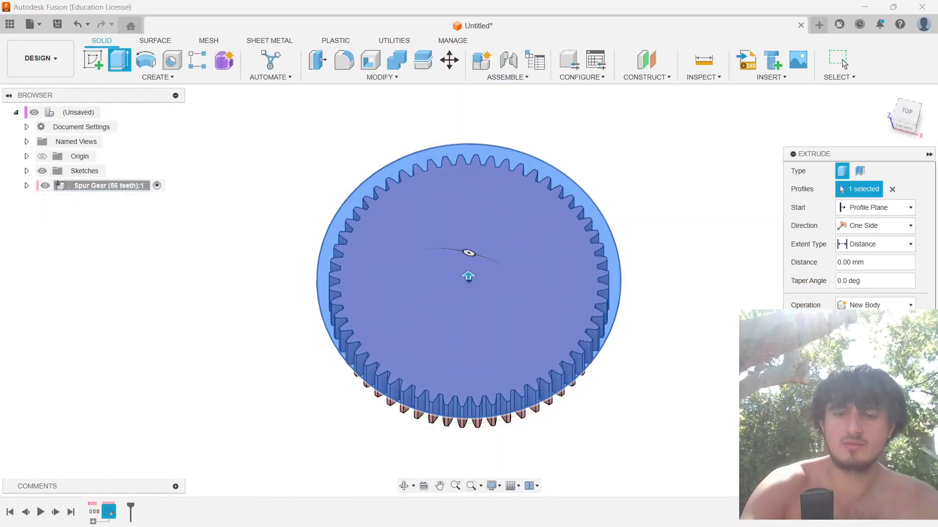
pyautogui.write('-20')
pyautogui.press('Return')
pyautogui.click(879, 305)
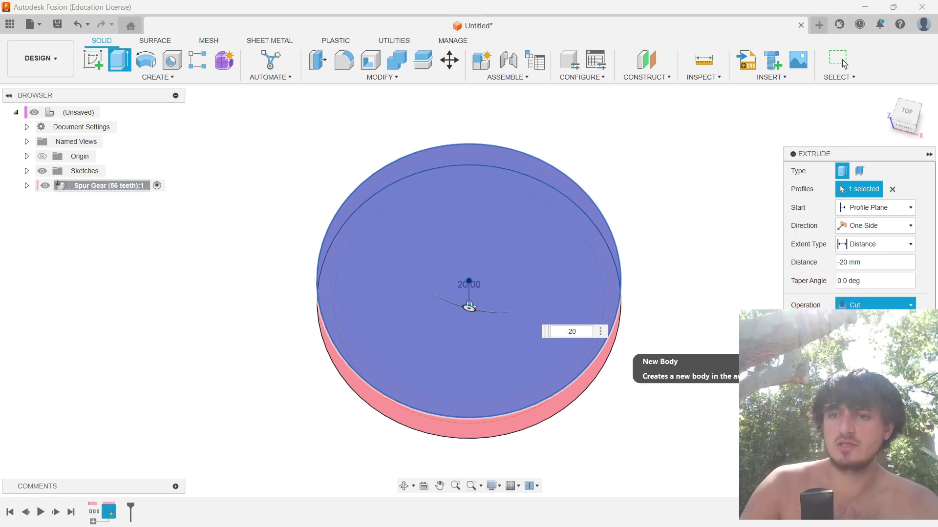
pyautogui.click(869, 364)
pyautogui.press('Return')
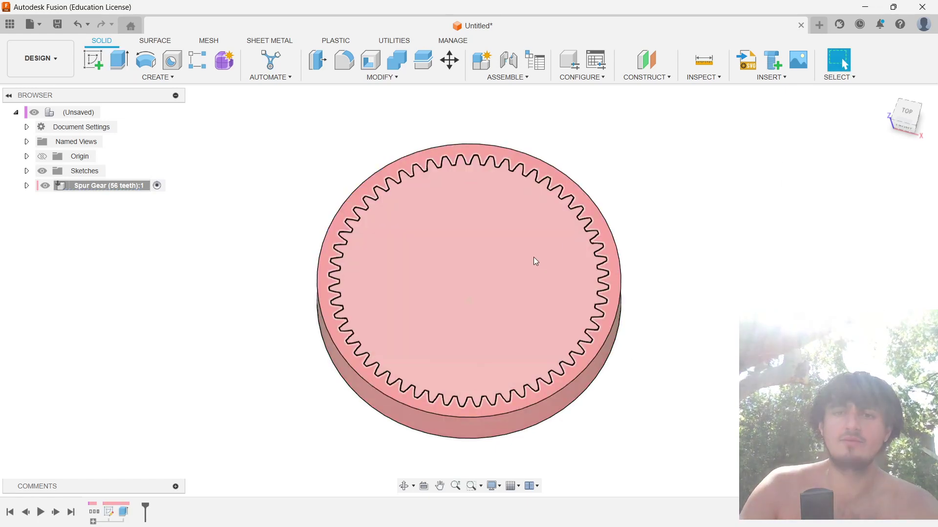
pyautogui.click(533, 259)
pyautogui.click(666, 200)
pyautogui.write('scombi')
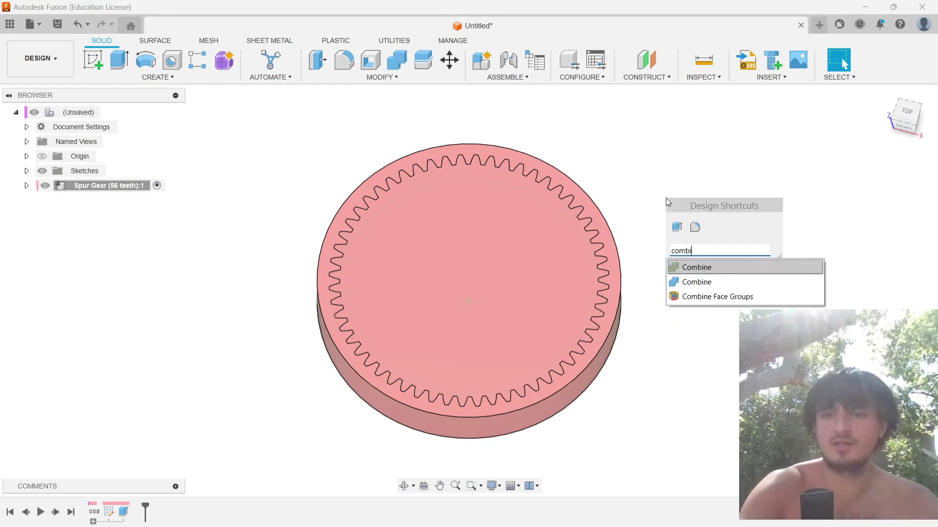
pyautogui.press('Return')
pyautogui.press('Escape')
# Step: Combine the bodies with a Cut operation, using the spur gear as target and the 126 mm disc as tool, without keeping tools
pyautogui.write('s')
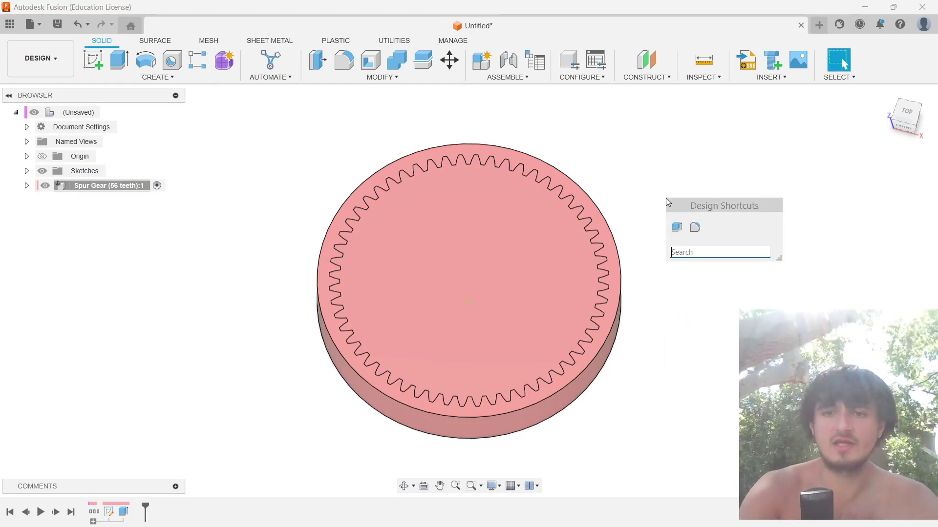
pyautogui.write('combi')
pyautogui.press('Return')
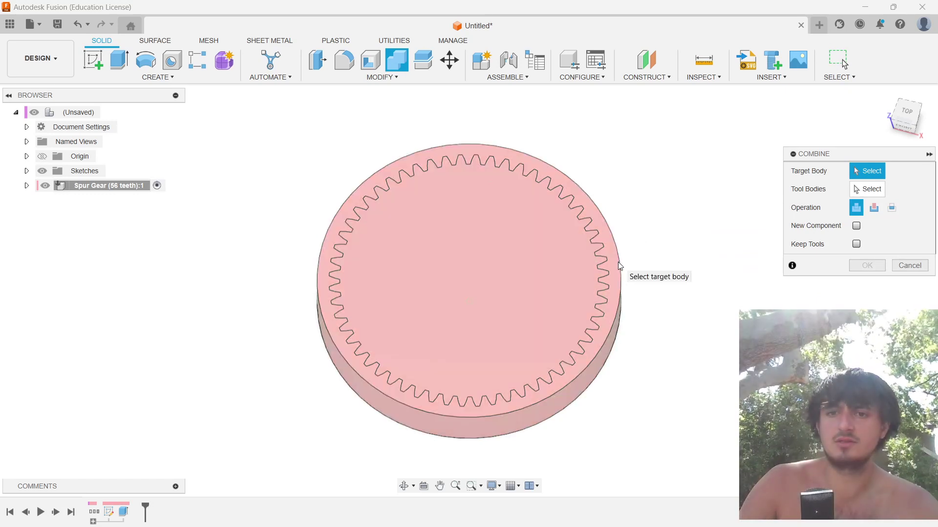
pyautogui.click(566, 265)
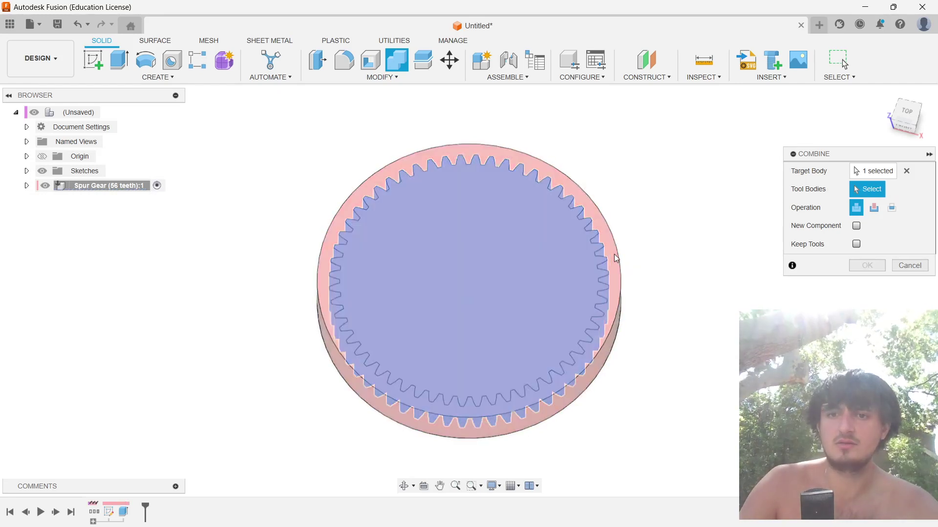
pyautogui.click(615, 253)
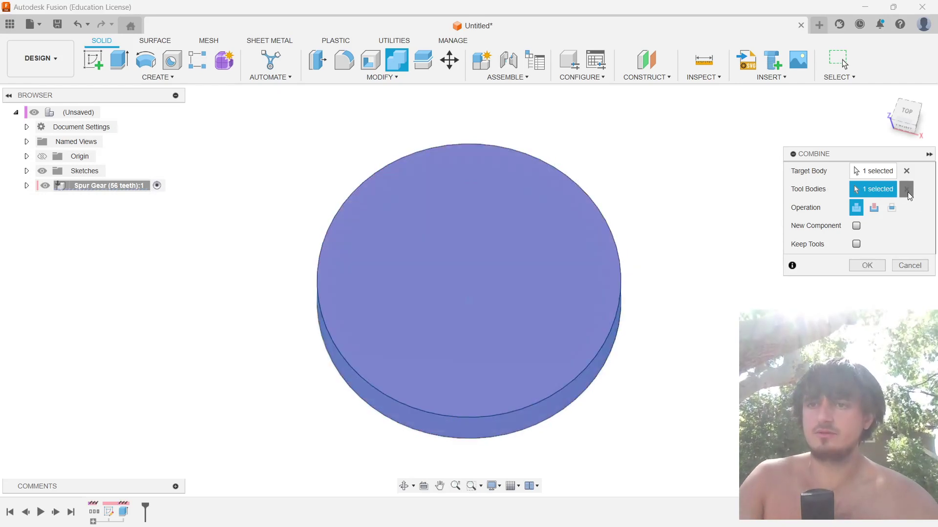
pyautogui.click(906, 190)
pyautogui.click(611, 262)
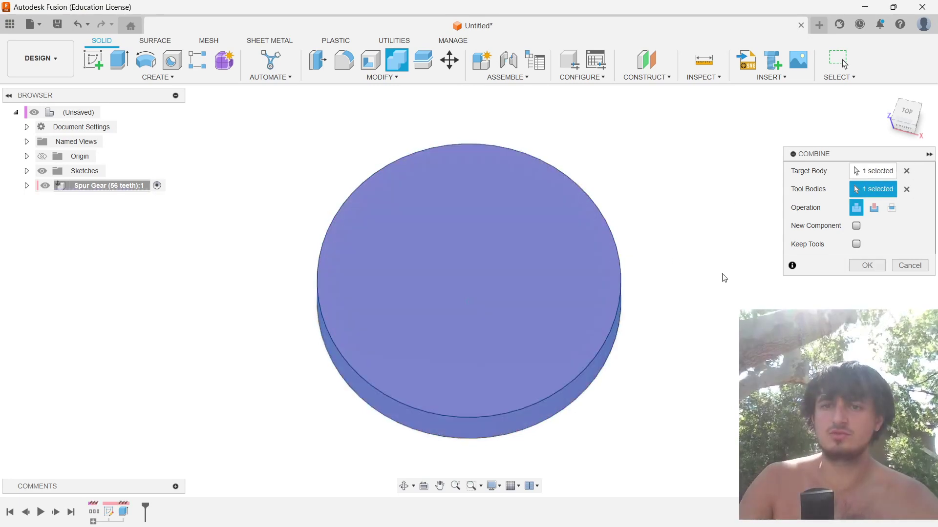
pyautogui.click(874, 210)
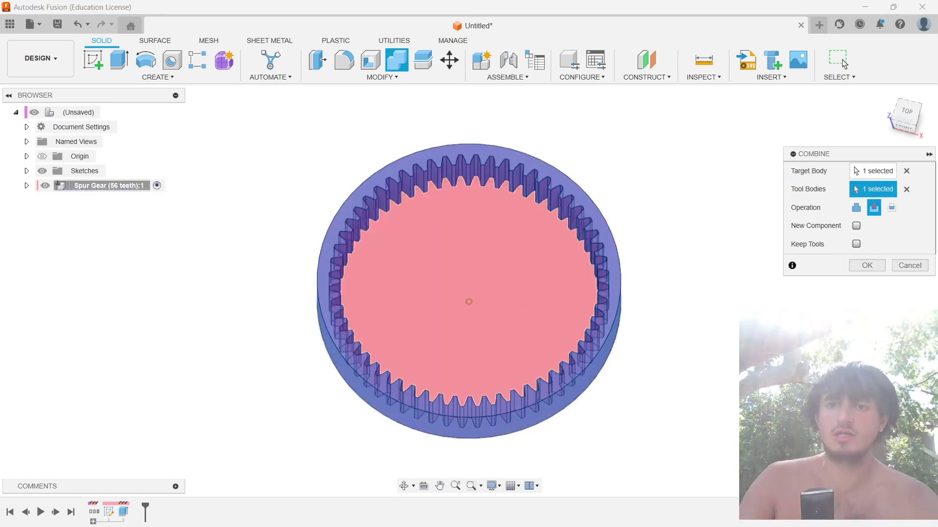
pyautogui.click(867, 265)
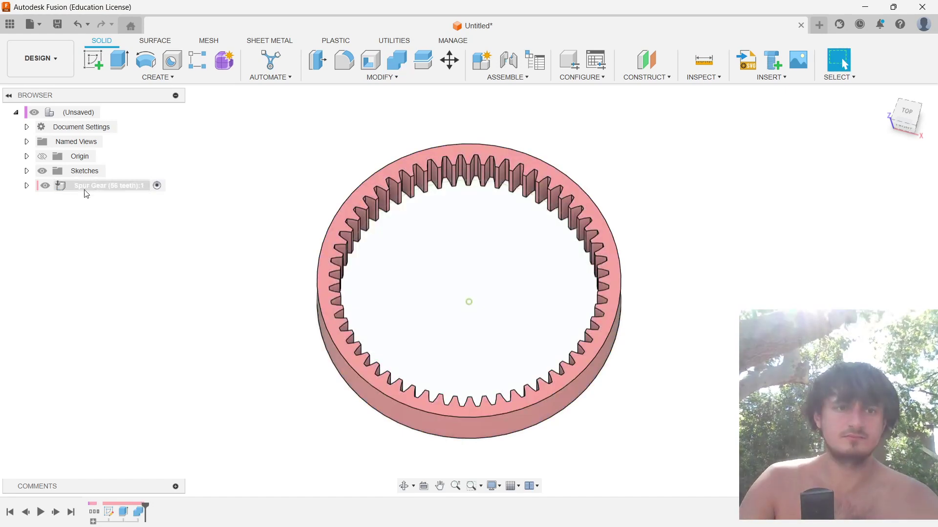
# Step: List the spur gear component's bodies and skip the tutorial ahead to the finished ring gear to compare the result in Autodesk Fusion
pyautogui.click(27, 186)
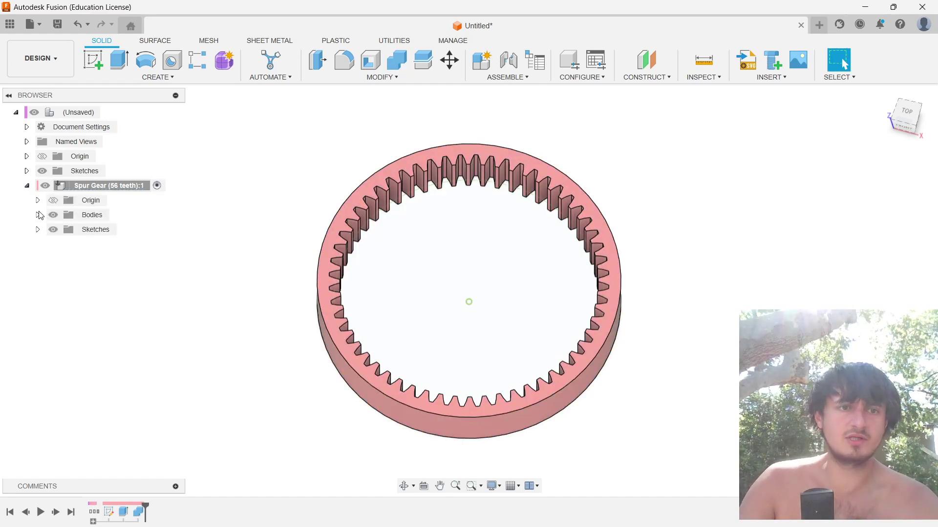
pyautogui.click(38, 215)
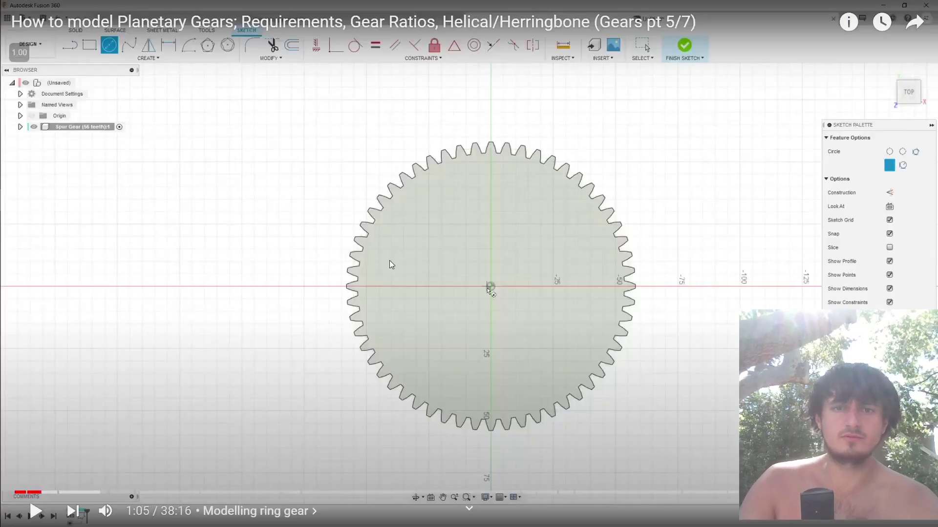
pyautogui.press('Right')
pyautogui.press('Right')
pyautogui.press('Right')
pyautogui.press('Right')
pyautogui.press('Right')
pyautogui.press('Right')
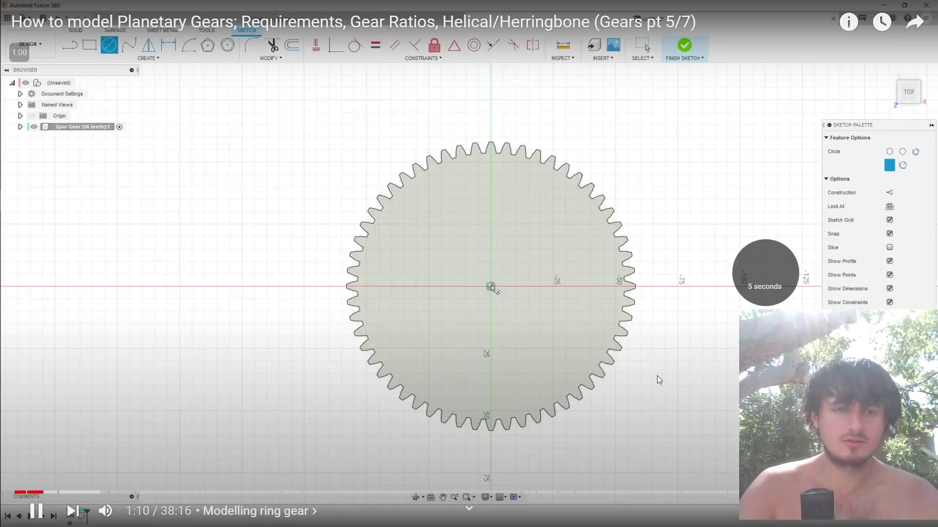
pyautogui.press('Right')
pyautogui.press('Right')
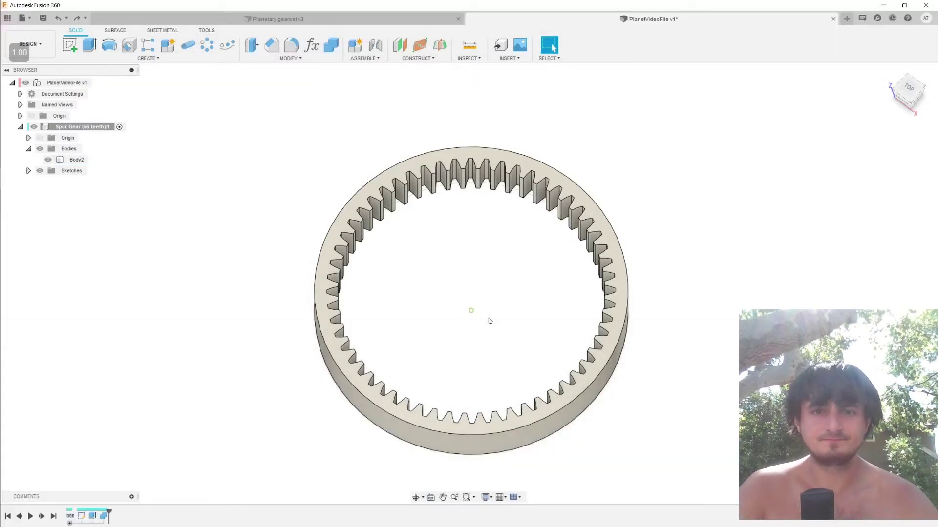
pyautogui.press('space')
pyautogui.hotkey('alt', 'Tab')
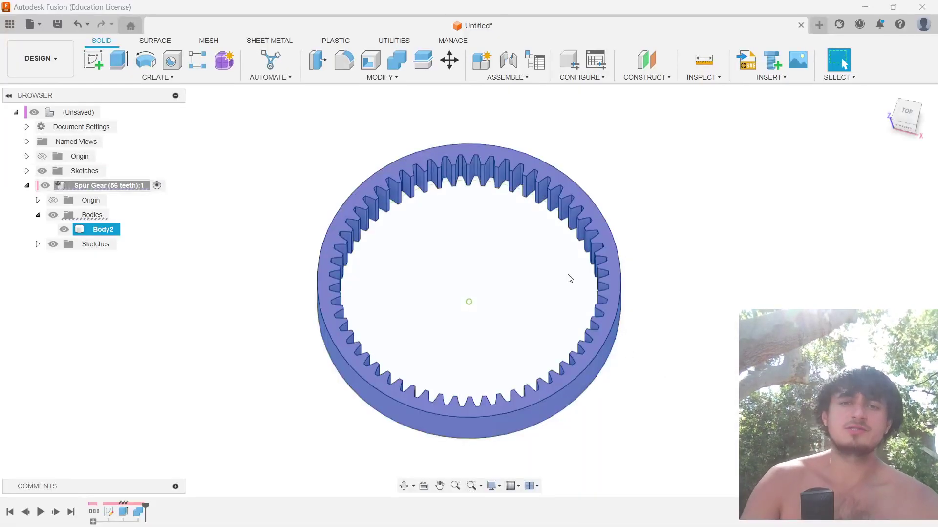
pyautogui.click(454, 273)
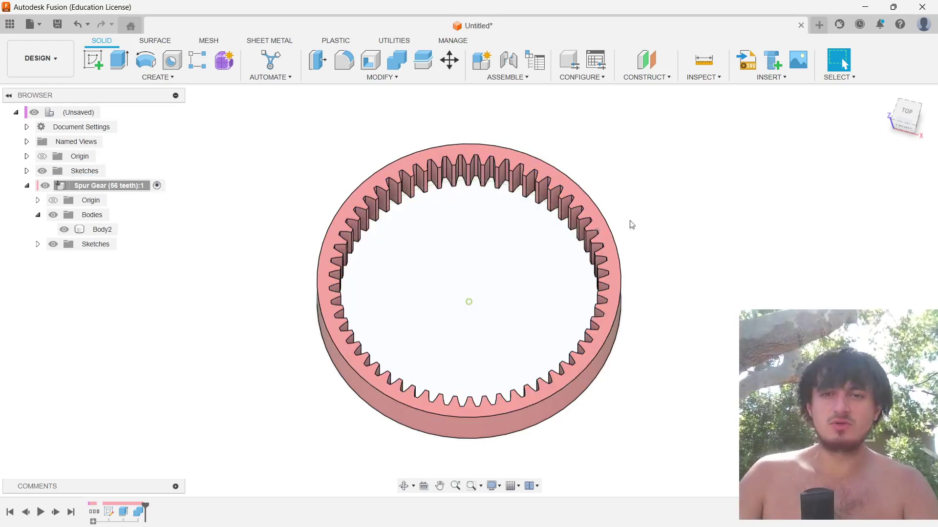
# Step: Activate the top-level component and create a new standard internal component named bracket, as in the YouTube tutorial
pyautogui.click(110, 111)
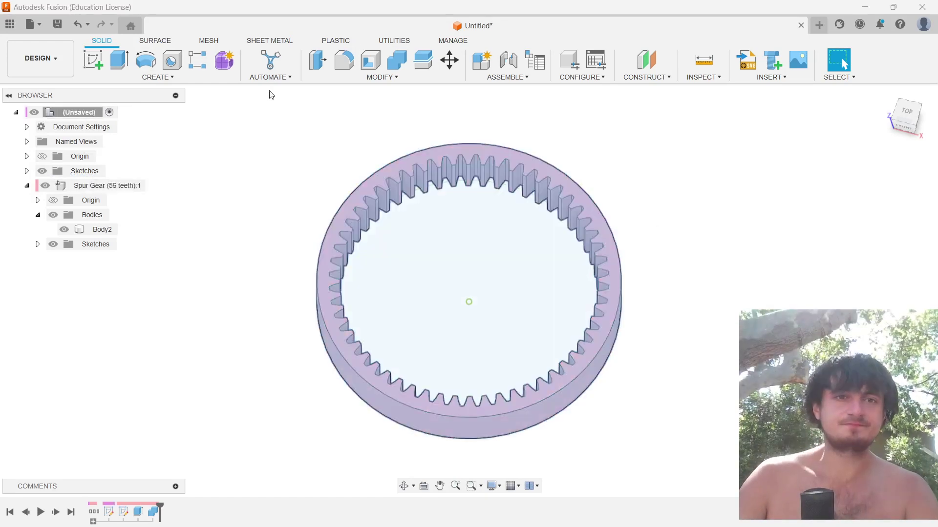
pyautogui.click(490, 60)
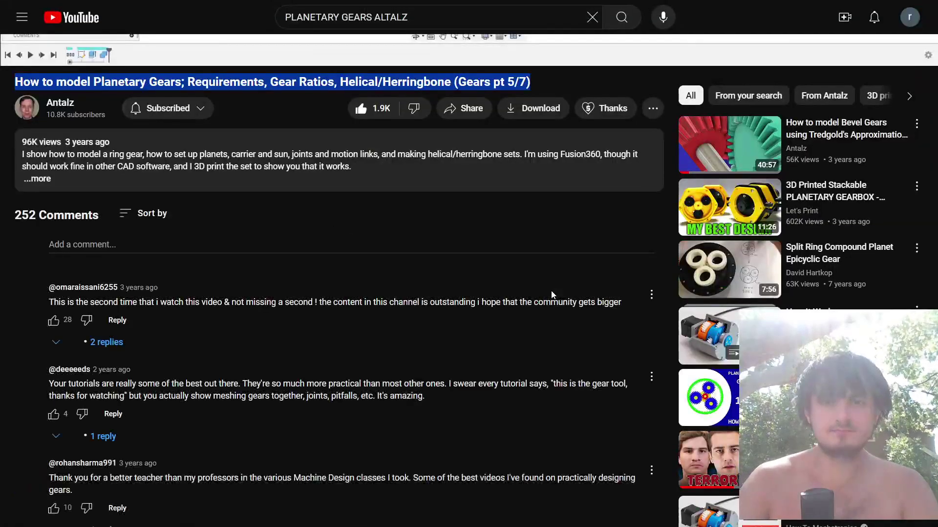
pyautogui.scroll(9, 551, 295)
pyautogui.scroll(1, 538, 225)
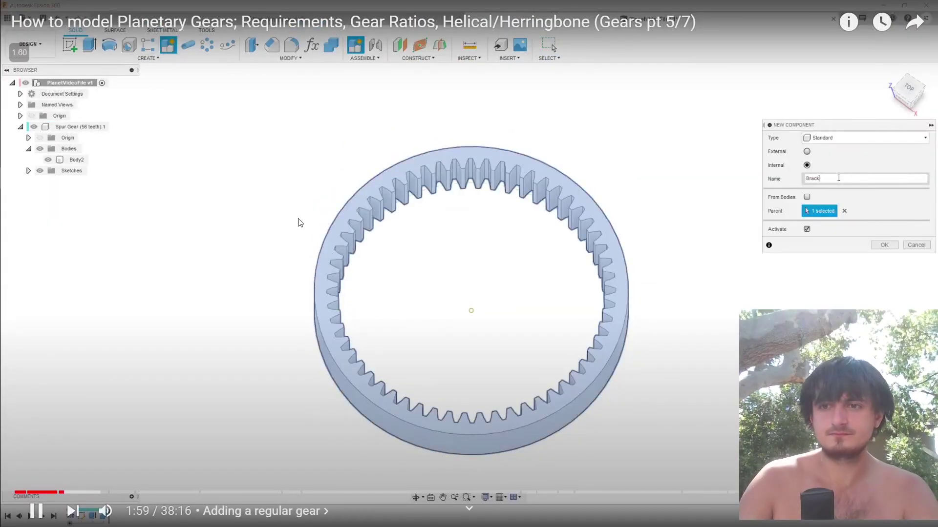
pyautogui.click(303, 221)
pyautogui.hotkey('alt', 'Tab')
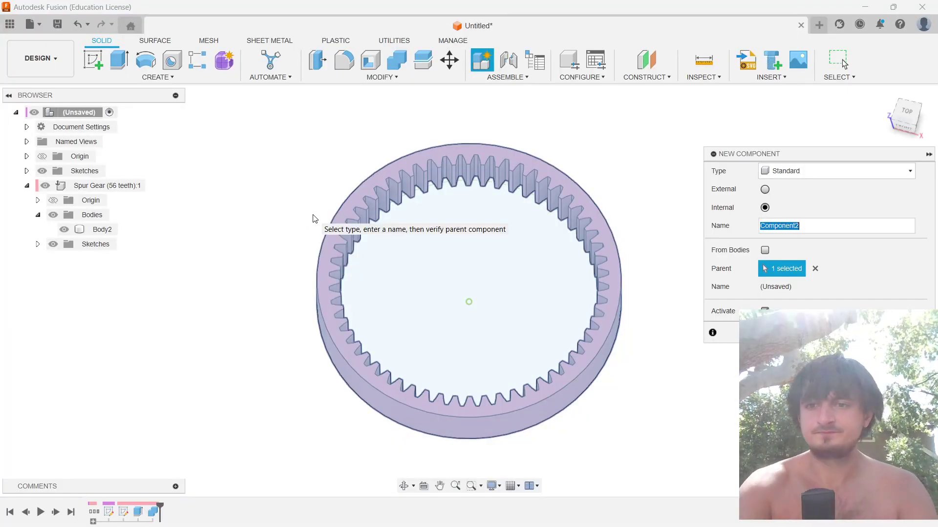
pyautogui.press('Return')
# Step: Play the YouTube tutorial to see how the bracket sketch begins, pause it, and return to Autodesk Fusion
pyautogui.hotkey('alt', 'Tab')
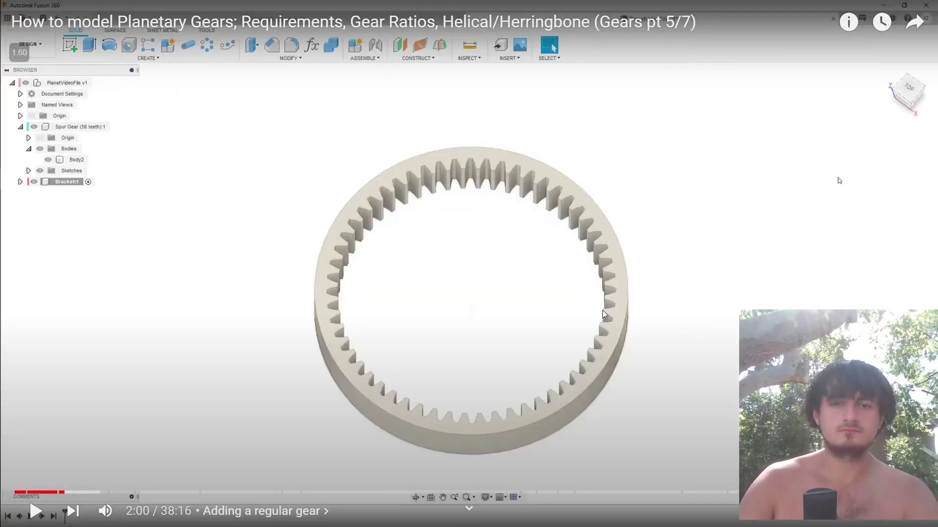
pyautogui.click(524, 293)
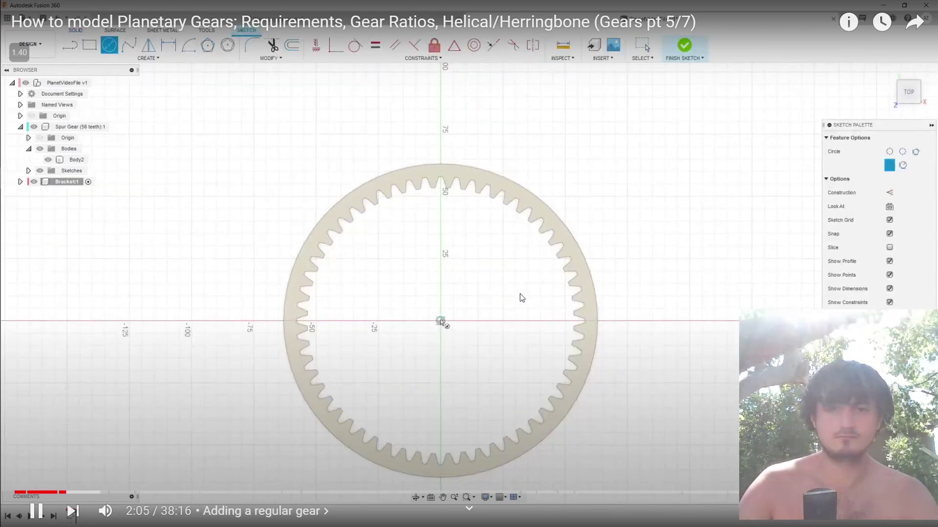
pyautogui.hotkey('alt', 'Tab')
pyautogui.click(495, 277)
pyautogui.click(495, 273)
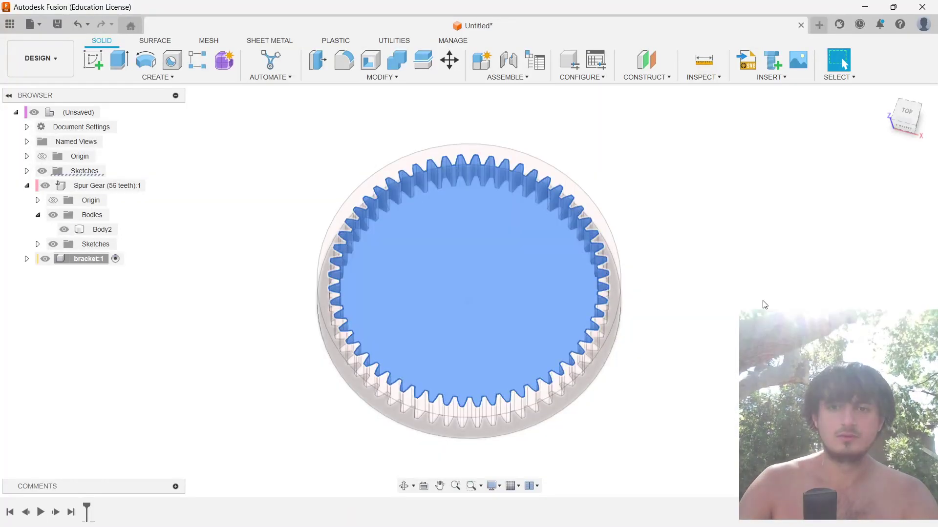
pyautogui.click(763, 305)
pyautogui.hotkey('alt', 'Tab')
pyautogui.click(689, 294)
pyautogui.hotkey('alt', 'Tab')
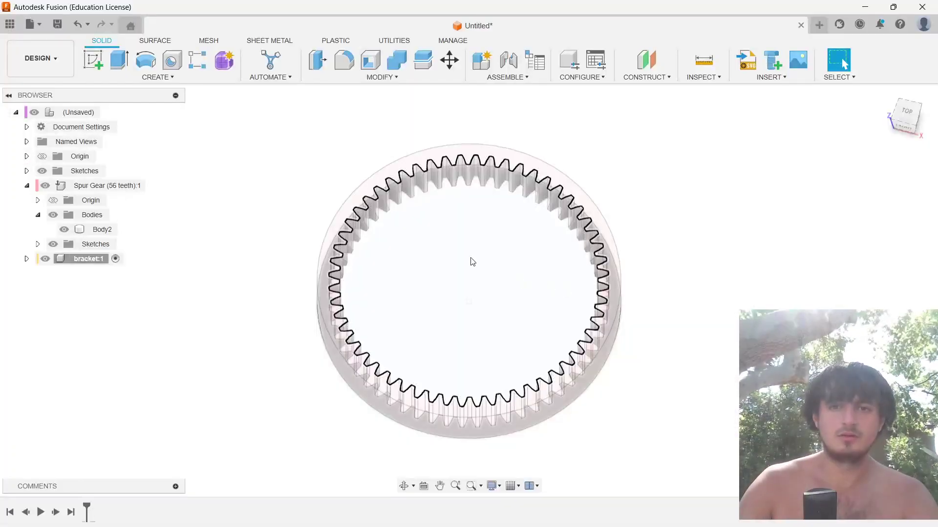
# Step: In the bracket component, start a sketch on the plane of the inner tooth profile and draw a 100 mm diameter circle centred on the origin
pyautogui.click(93, 58)
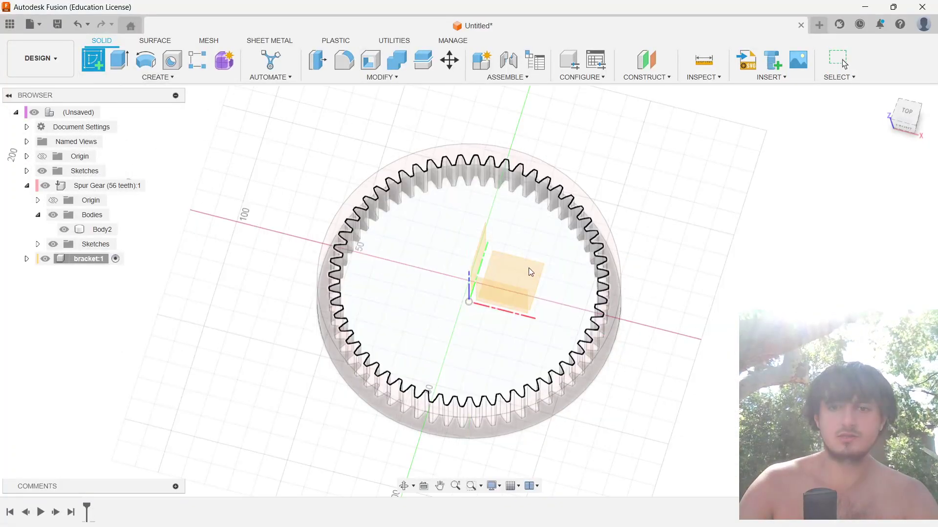
pyautogui.click(533, 273)
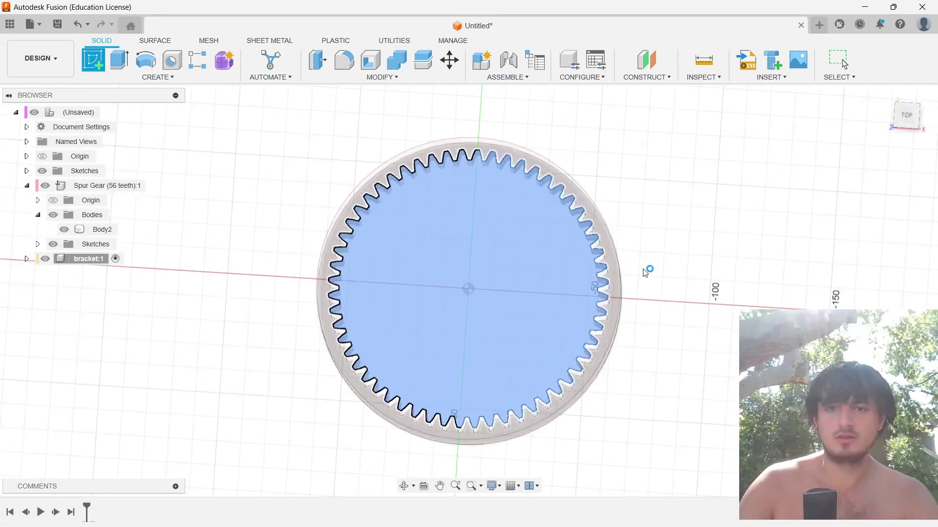
pyautogui.press('c')
pyautogui.click(468, 291)
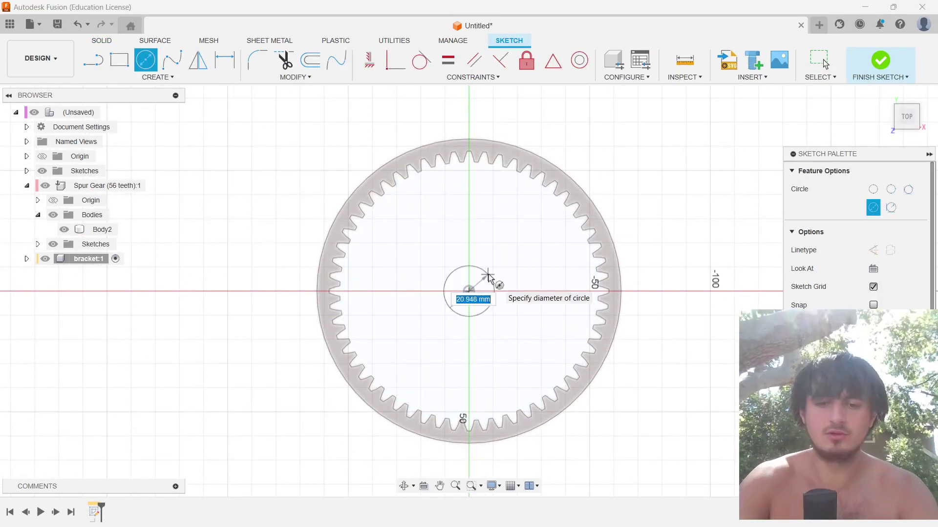
pyautogui.press('Return')
pyautogui.press('Escape')
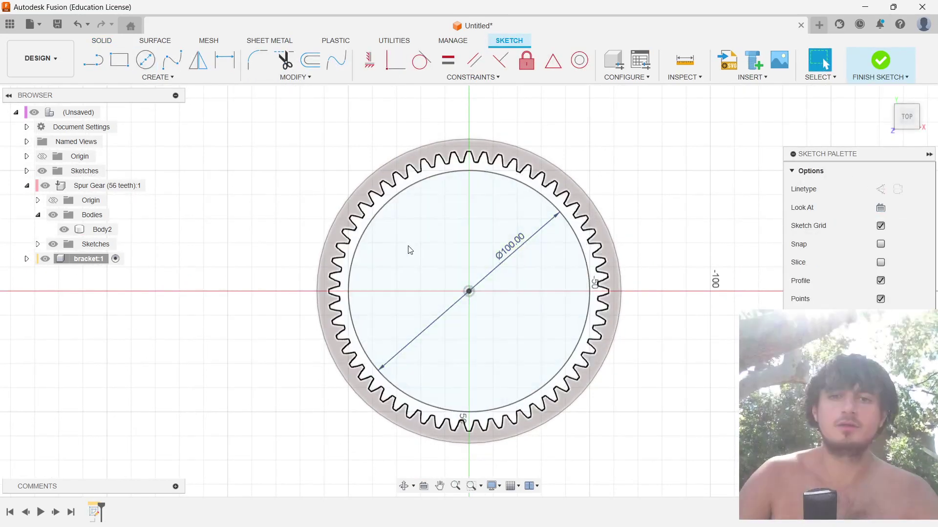
pyautogui.click(567, 229)
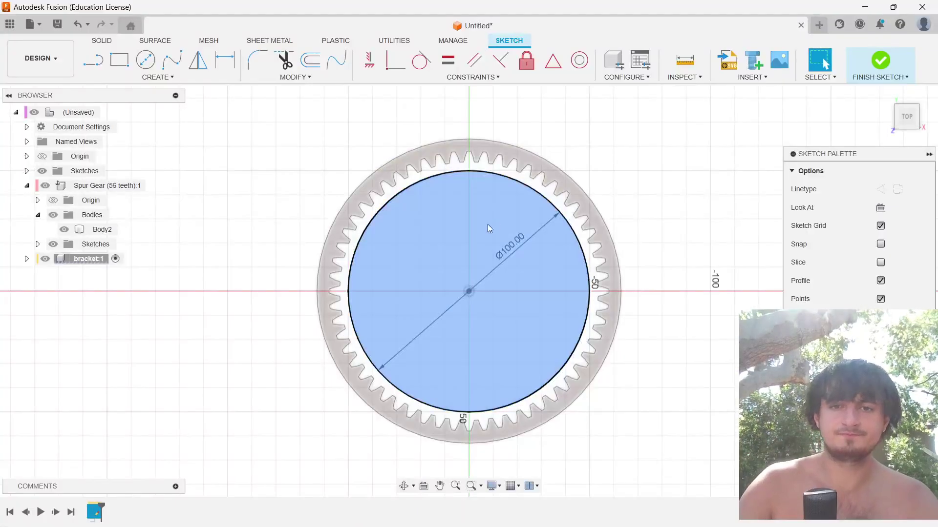
# Step: Draw a 19.5 mm diameter circle above the origin inside the 100 mm circle and align its centre vertically with the origin
pyautogui.press('c')
pyautogui.click(469, 214)
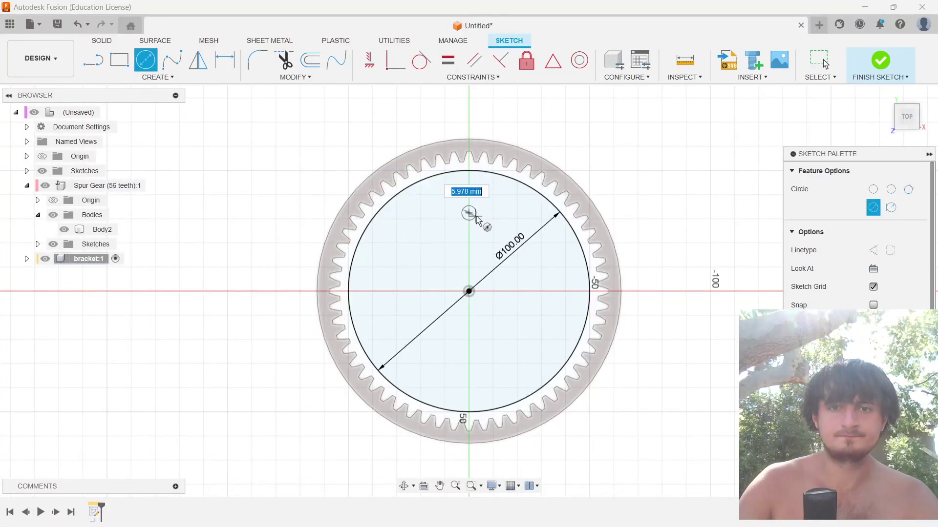
pyautogui.press('Return')
pyautogui.press('Escape')
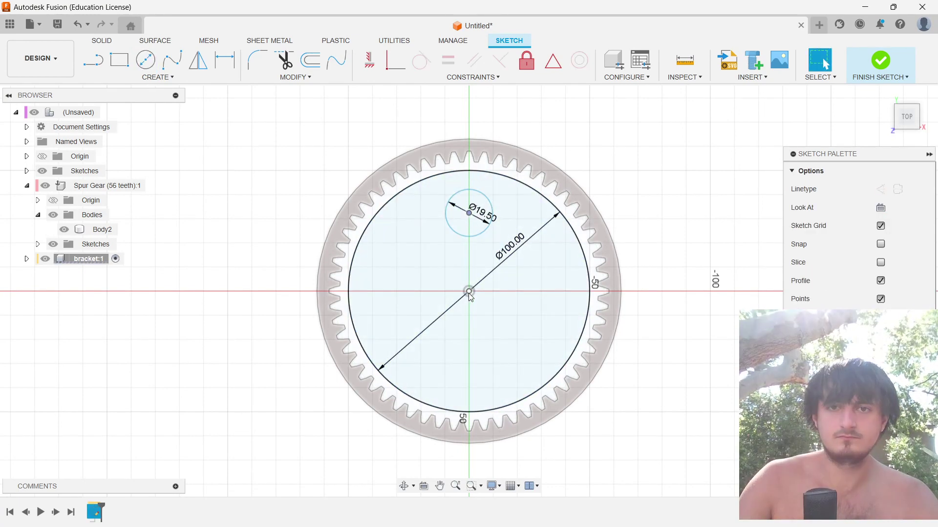
pyautogui.write('svertic')
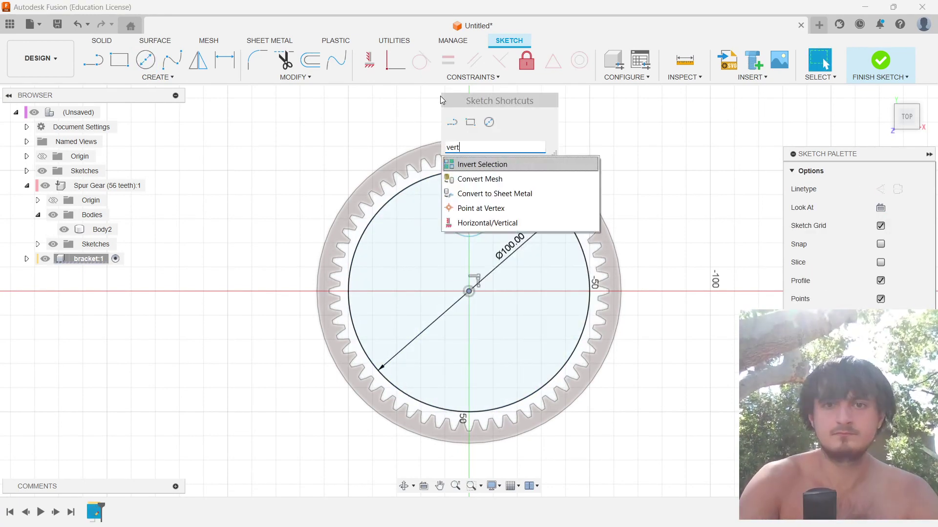
pyautogui.press('Return')
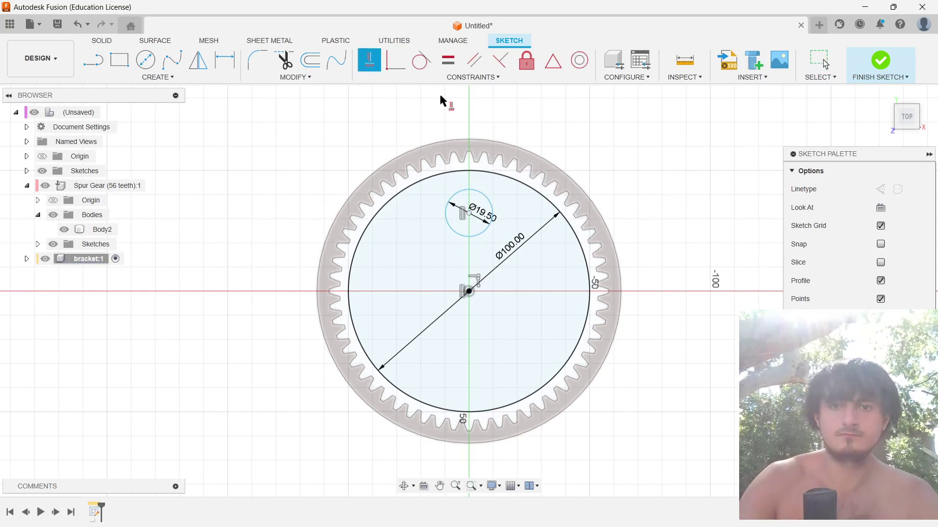
# Step: Dimension the small circle's centre 36 mm from the origin and finish the bracket sketch
pyautogui.click(475, 244)
pyautogui.press('d')
pyautogui.click(472, 238)
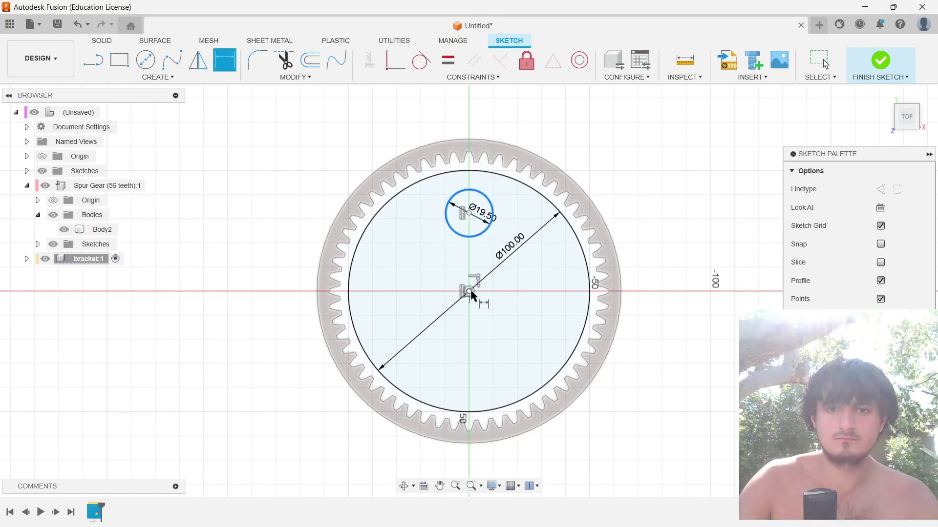
pyautogui.click(448, 288)
pyautogui.write('36')
pyautogui.press('Return')
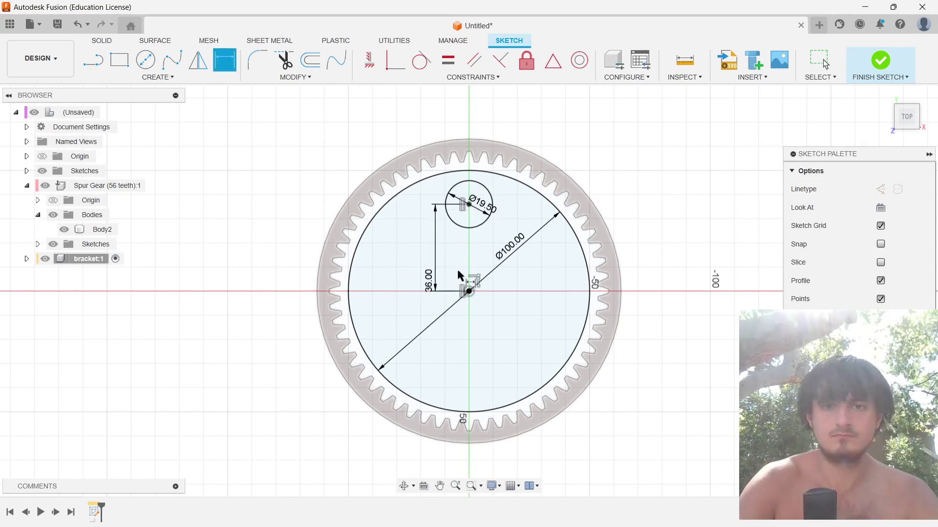
pyautogui.press('Escape')
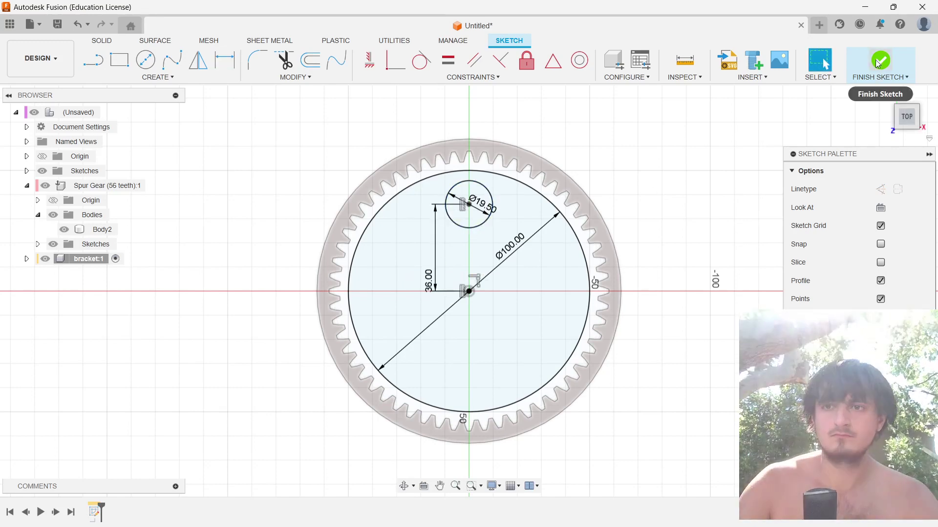
pyautogui.click(890, 73)
# Step: Examine which side of the gear the bracket sketch lies on and undo the whole sketch with its circles and dimensions
pyautogui.keyDown('shift'); pyautogui.moveTo(558, 267); pyautogui.dragTo(653, 249, button='middle'); pyautogui.keyUp('shift')
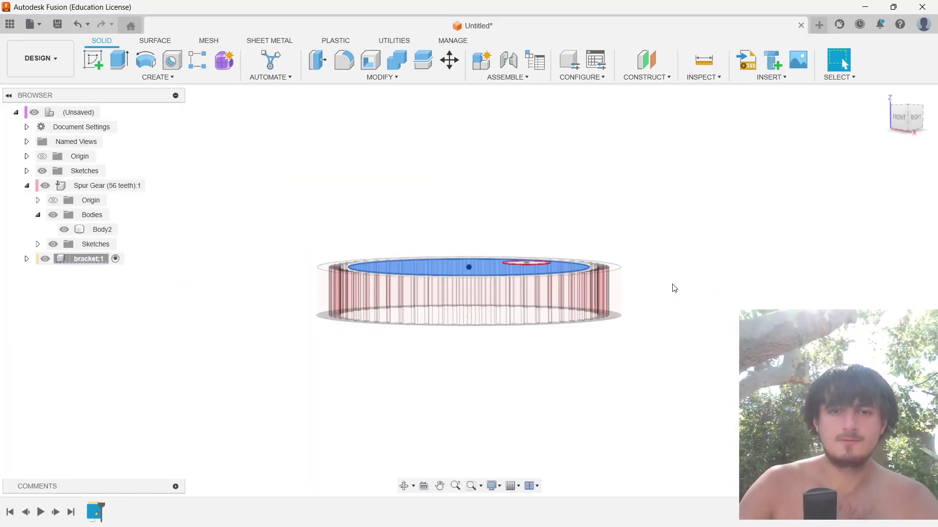
pyautogui.keyDown('shift'); pyautogui.moveTo(674, 288); pyautogui.dragTo(770, 294, button='middle'); pyautogui.keyUp('shift')
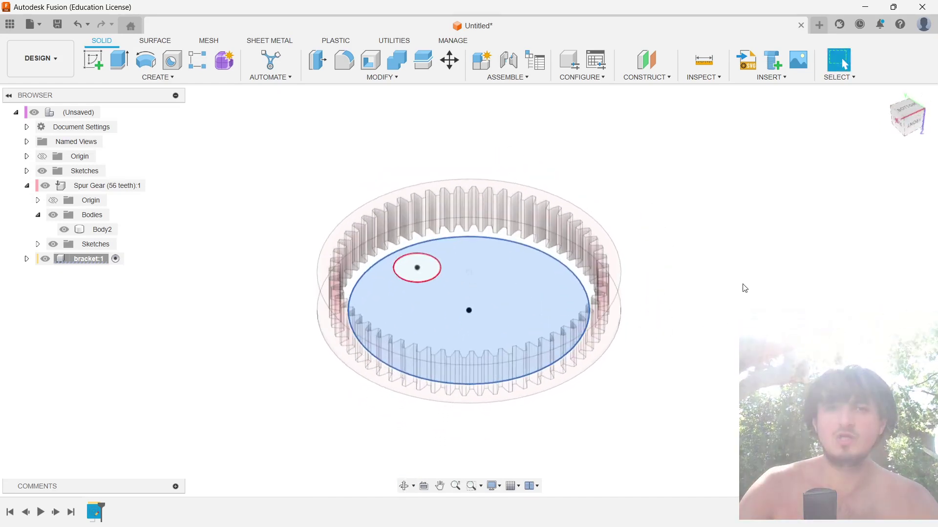
pyautogui.hotkey('ctrl', 'z')
pyautogui.hotkey('ctrl', 'z')
pyautogui.hotkey('ctrl', 'z')
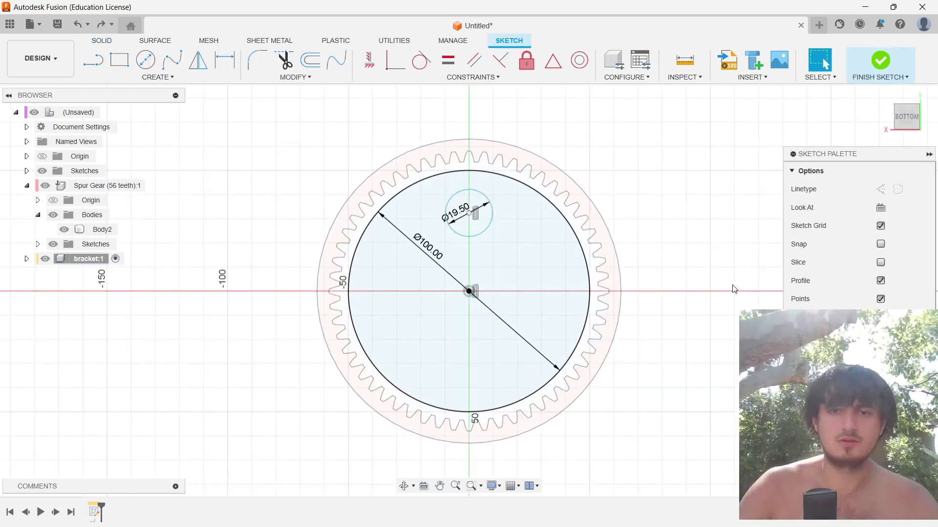
pyautogui.hotkey('ctrl', 'z')
pyautogui.hotkey('ctrl', 'z')
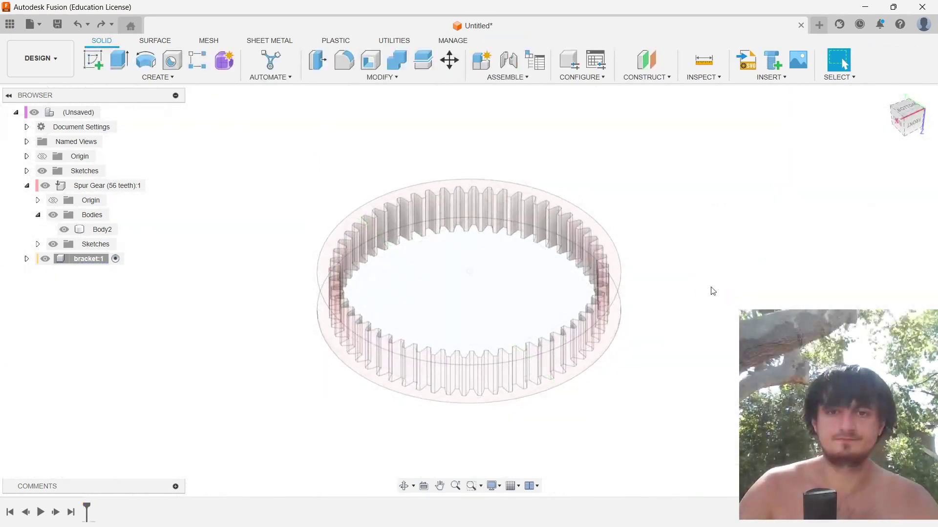
pyautogui.click(884, 94)
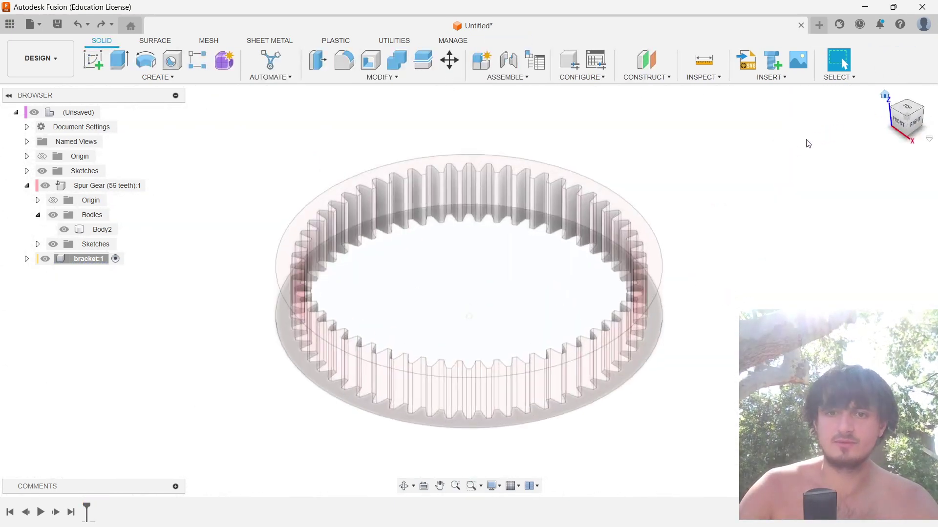
pyautogui.keyDown('shift'); pyautogui.moveTo(575, 211); pyautogui.dragTo(703, 167, button='middle'); pyautogui.keyUp('shift')
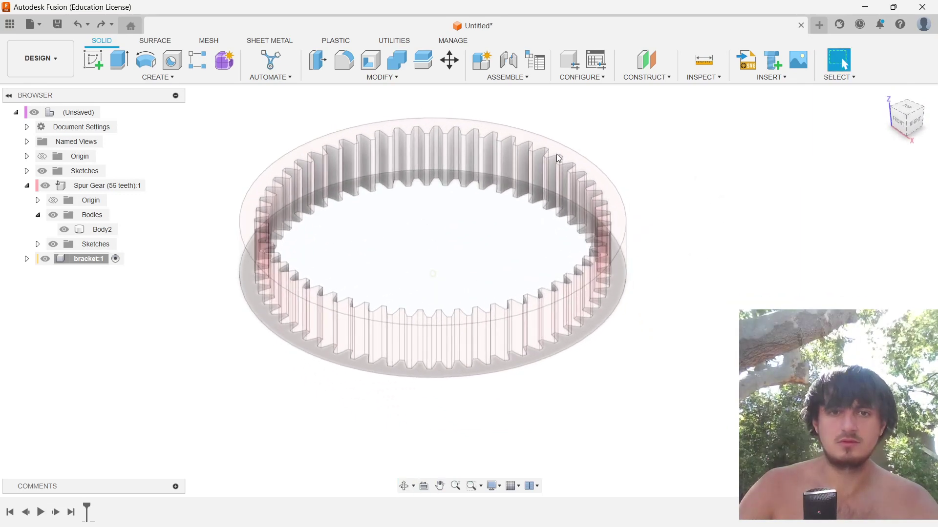
pyautogui.click(86, 53)
pyautogui.moveTo(581, 234)
pyautogui.keyDown('shift'); pyautogui.mouseDown(button='middle')
pyautogui.moveTo(593, 251)
pyautogui.moveTo(563, 175)
pyautogui.moveTo(557, 247)
pyautogui.mouseUp(button='middle'); pyautogui.keyUp('shift')
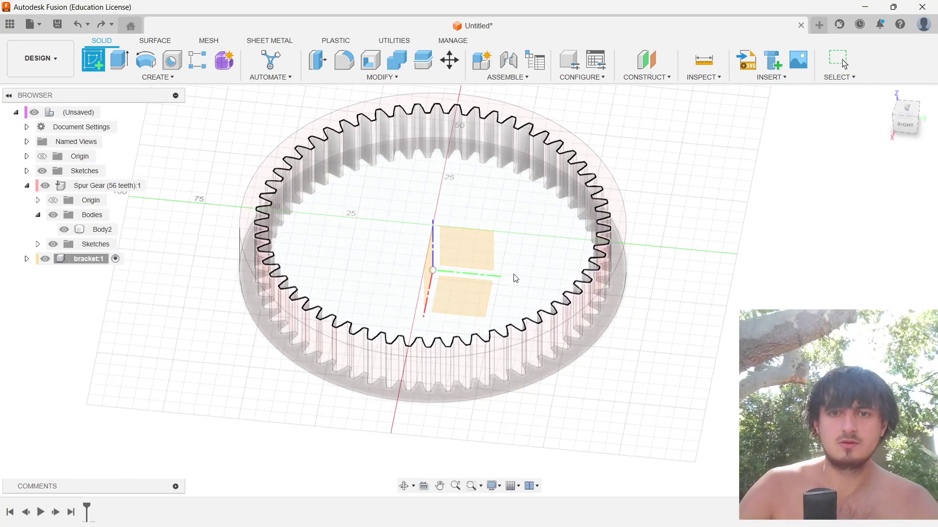
pyautogui.scroll(5, 409, 306)
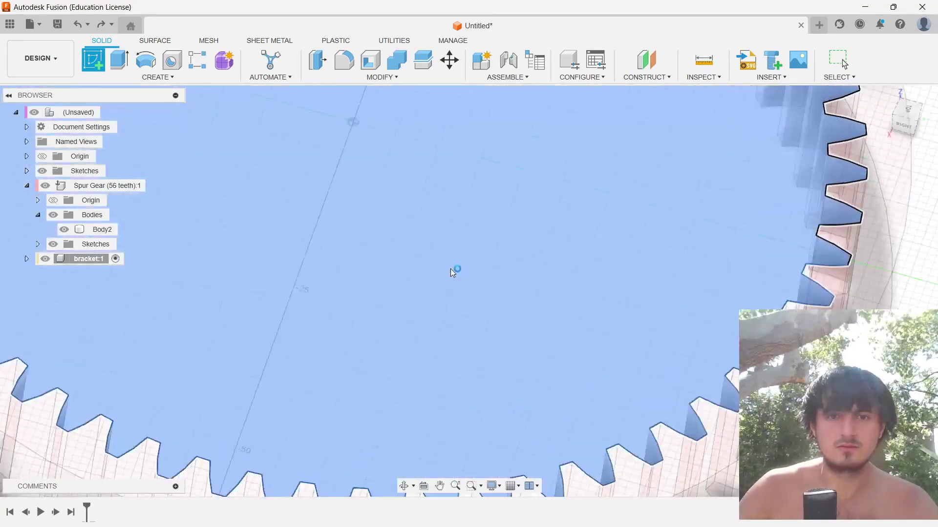
pyautogui.click(451, 267)
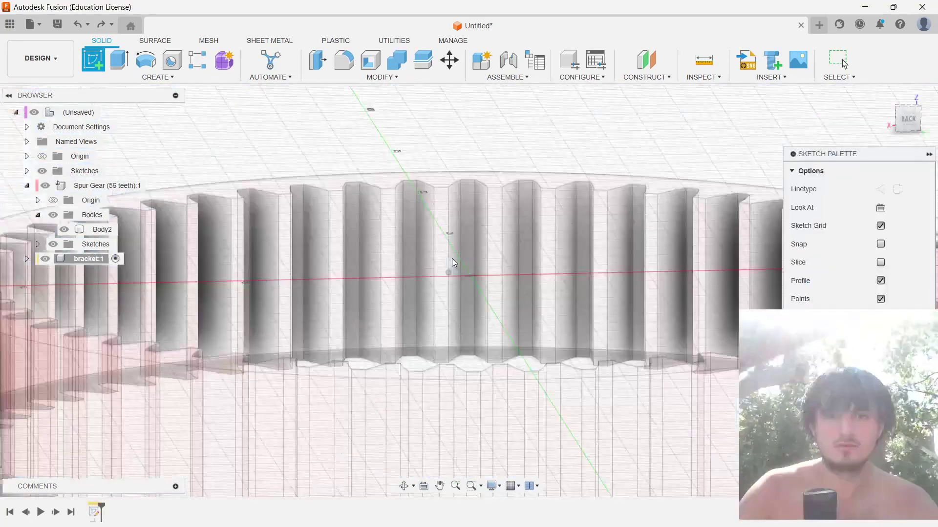
pyautogui.scroll(-6, 709, 161)
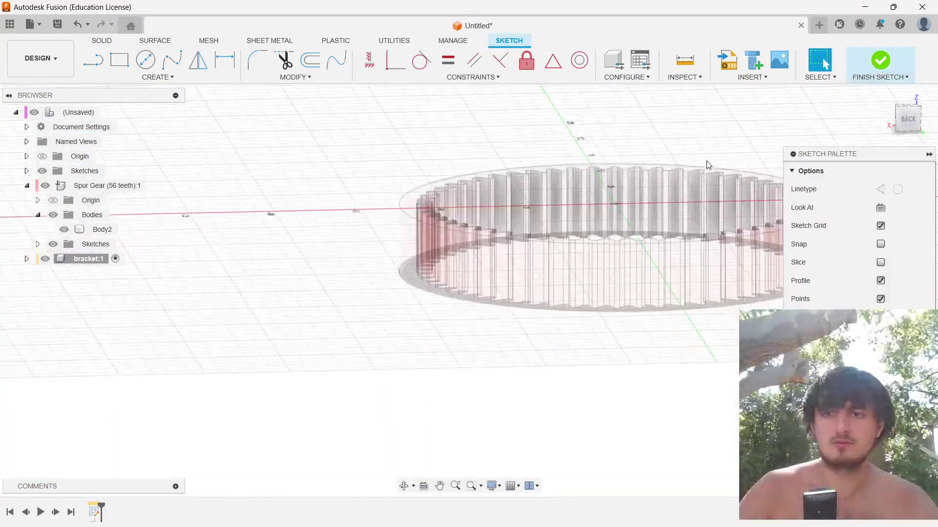
pyautogui.hotkey('ctrl', 'z')
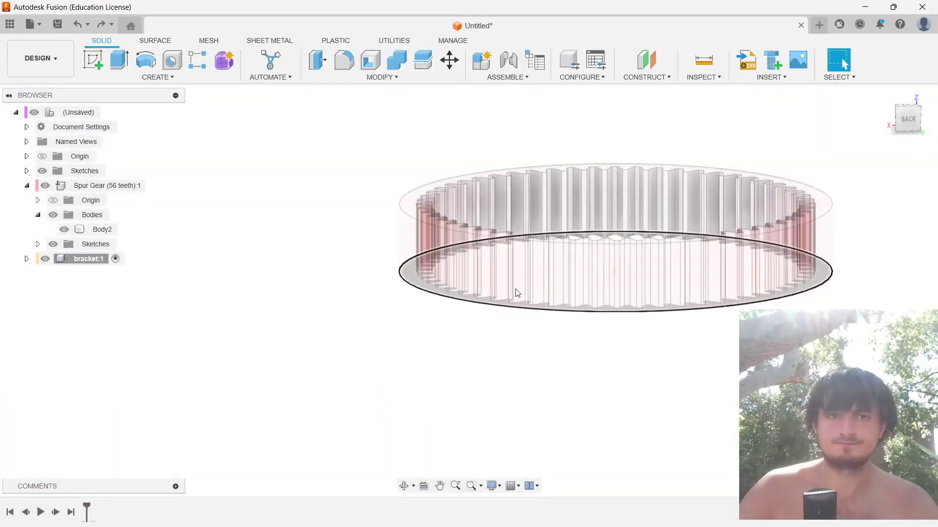
# Step: Start a sketch on the bracket component's horizontal origin plane, hiding the 56-tooth spur gear while picking the plane and showing it again
pyautogui.click(92, 60)
pyautogui.click(45, 185)
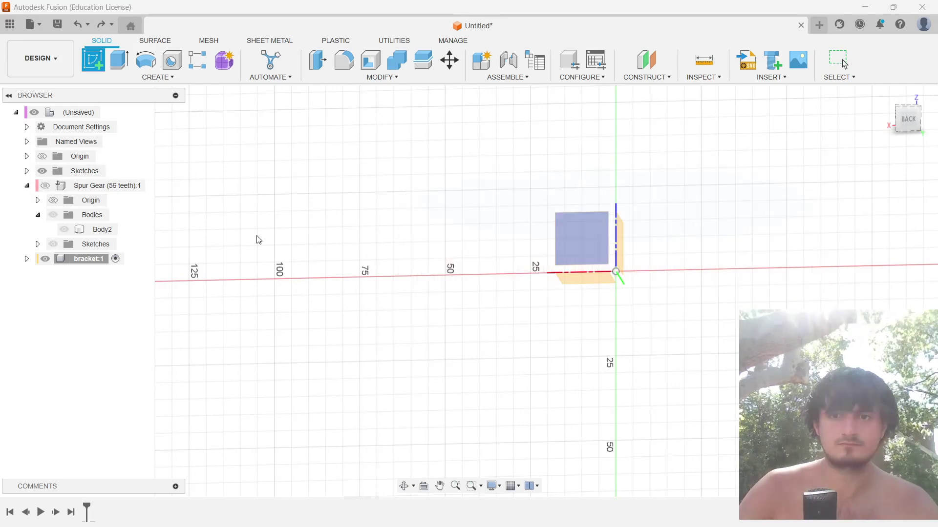
pyautogui.keyDown('shift'); pyautogui.moveTo(681, 329); pyautogui.dragTo(741, 365, button='middle'); pyautogui.keyUp('shift')
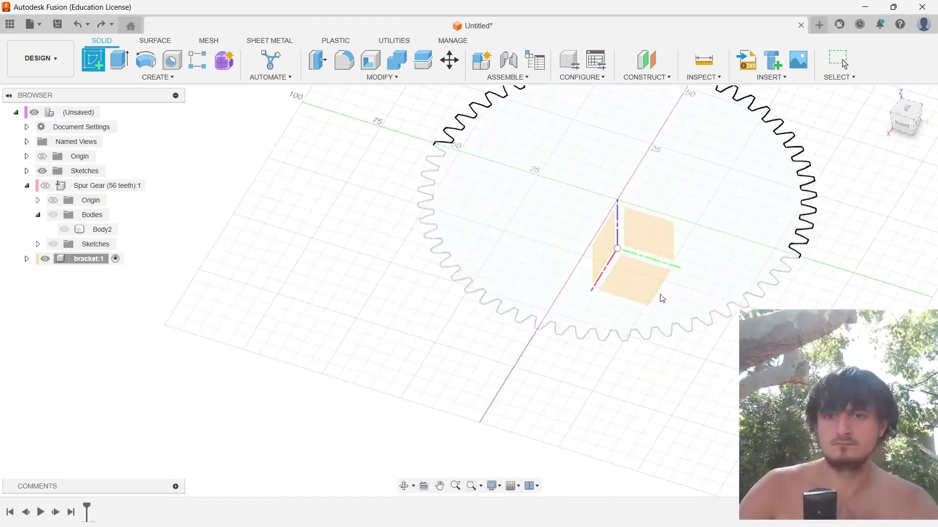
pyautogui.keyDown('shift'); pyautogui.moveTo(682, 264); pyautogui.dragTo(588, 307, button='middle'); pyautogui.keyUp('shift')
pyautogui.scroll(3, 599, 297)
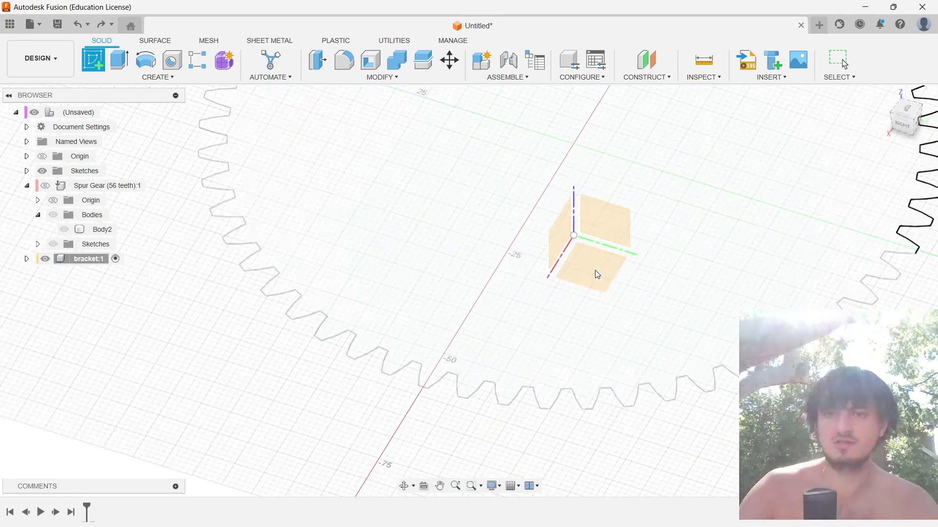
pyautogui.keyDown('shift'); pyautogui.moveTo(595, 270); pyautogui.dragTo(595, 173, button='middle'); pyautogui.keyUp('shift')
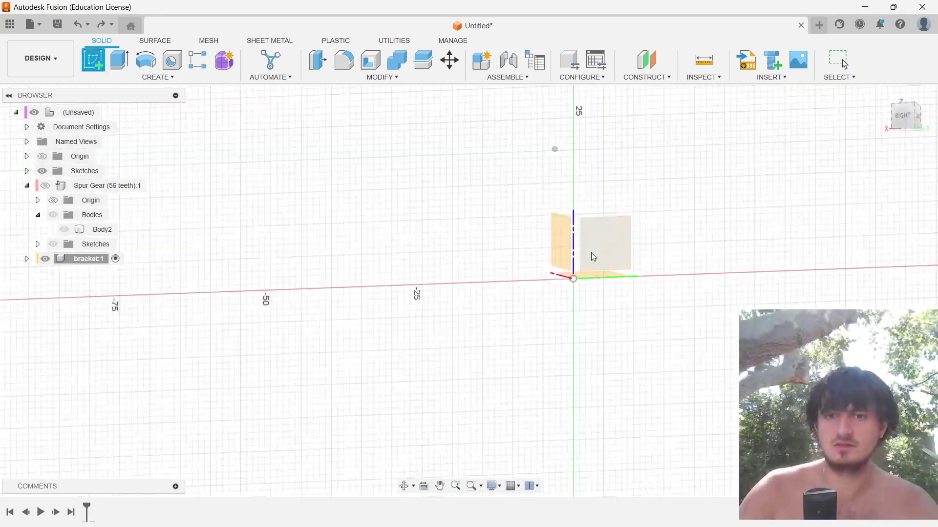
pyautogui.click(593, 276)
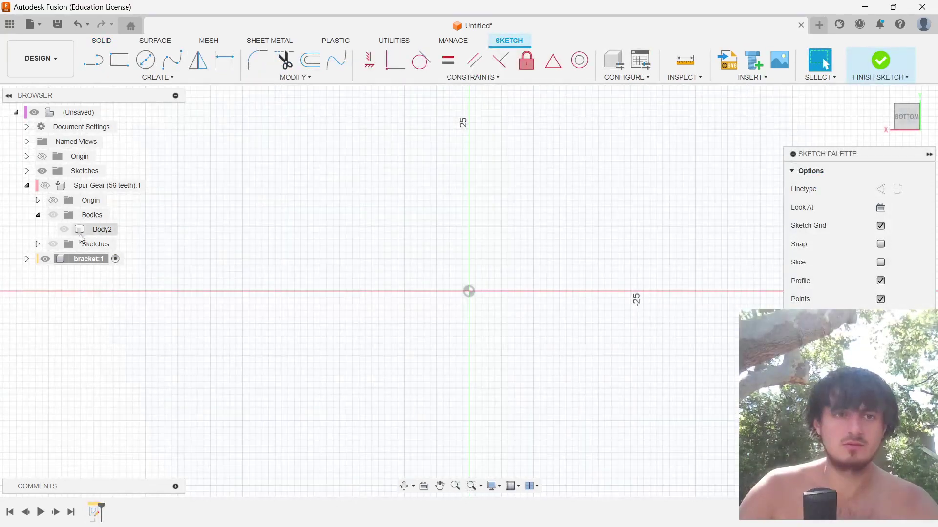
pyautogui.click(45, 186)
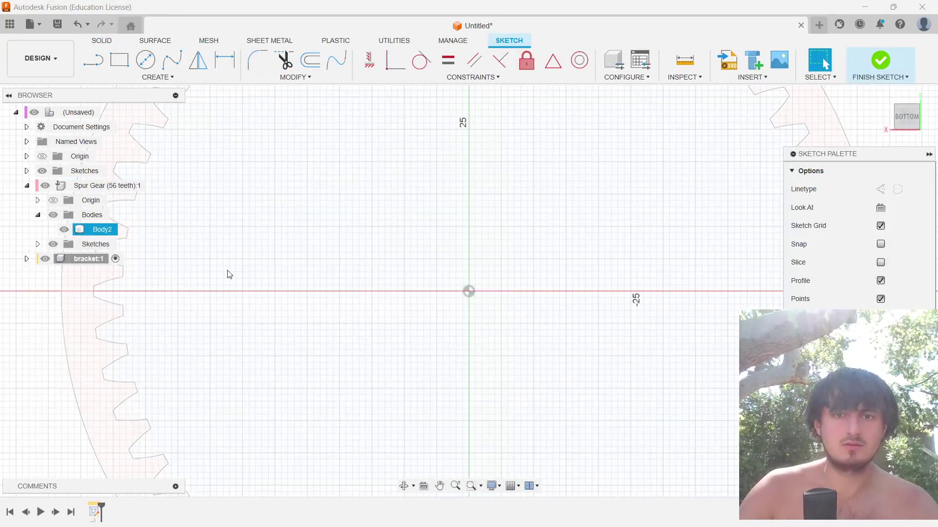
# Step: Draw a 100 mm diameter circle centred on the origin, inside the ring gear's teeth
pyautogui.scroll(-5, 278, 287)
pyautogui.moveTo(472, 275)
pyautogui.keyDown('shift'); pyautogui.mouseDown(button='middle')
pyautogui.moveTo(465, 184)
pyautogui.moveTo(471, 239)
pyautogui.mouseUp(button='middle'); pyautogui.keyUp('shift')
pyautogui.press('c')
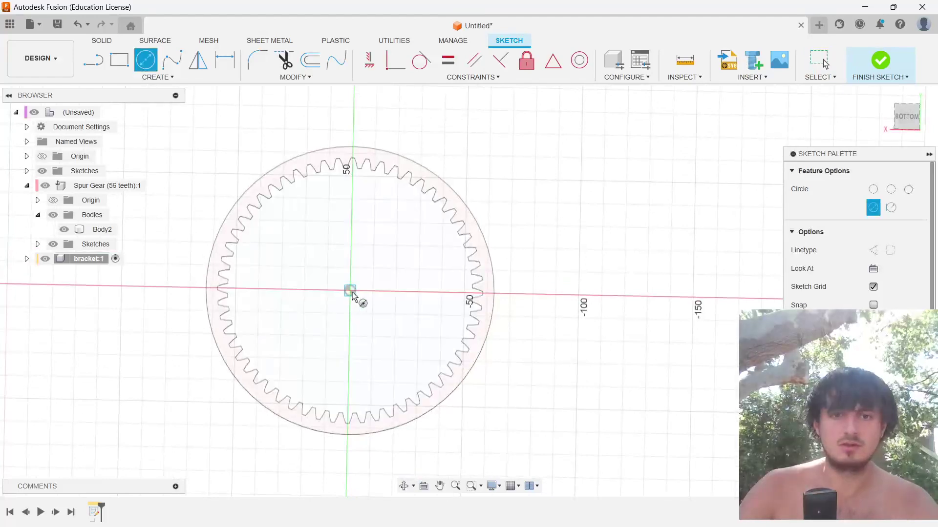
pyautogui.click(350, 290)
pyautogui.press('Return')
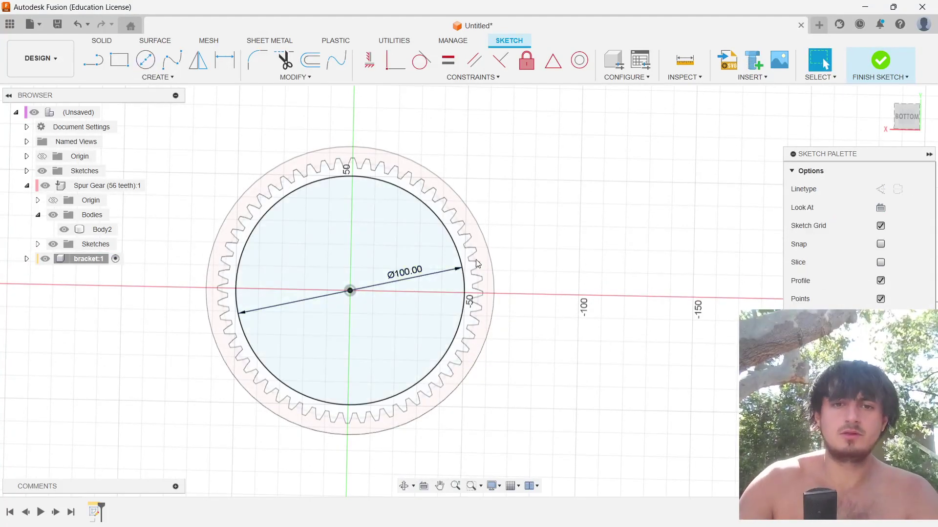
# Step: Draw a 19.5 mm diameter circle above the origin inside the 100 mm circle and align its centre vertically with the origin
pyautogui.click(349, 222)
pyautogui.write('19')
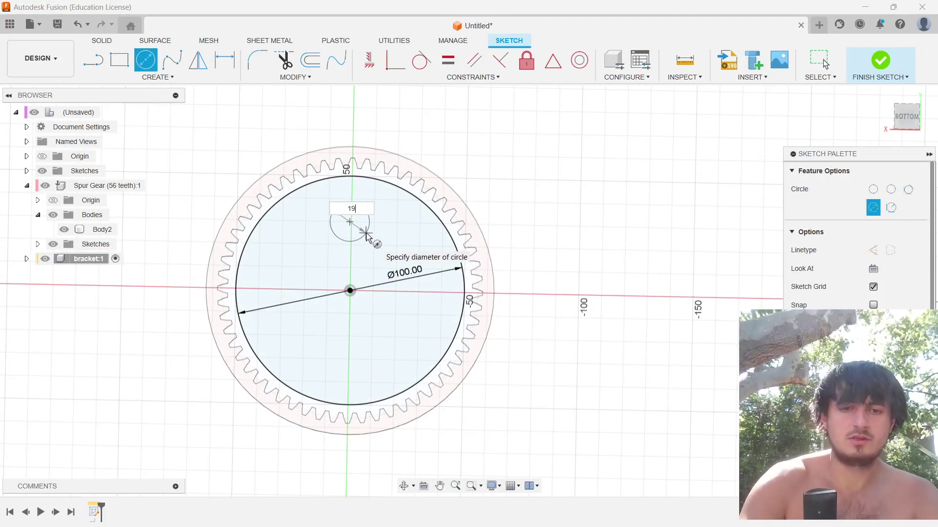
pyautogui.write('.5')
pyautogui.press('Return')
pyautogui.press('Escape')
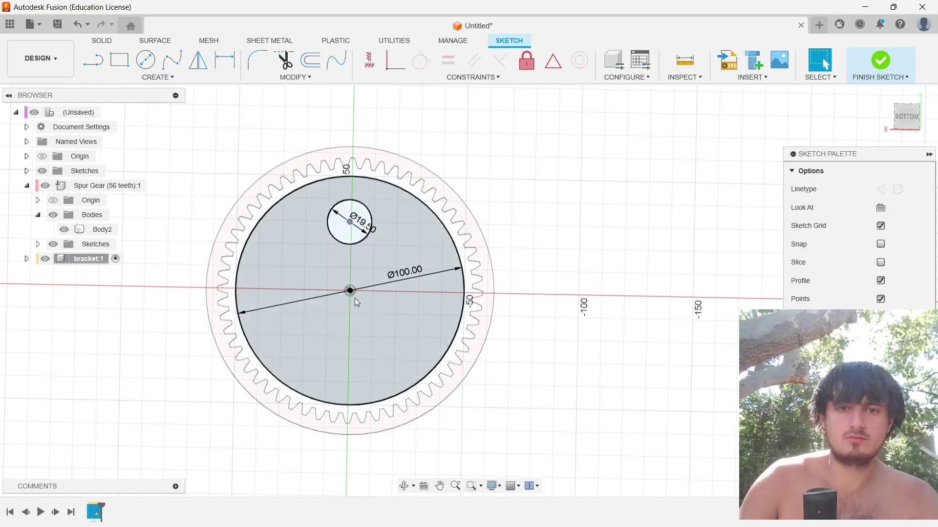
pyautogui.write('shoriz')
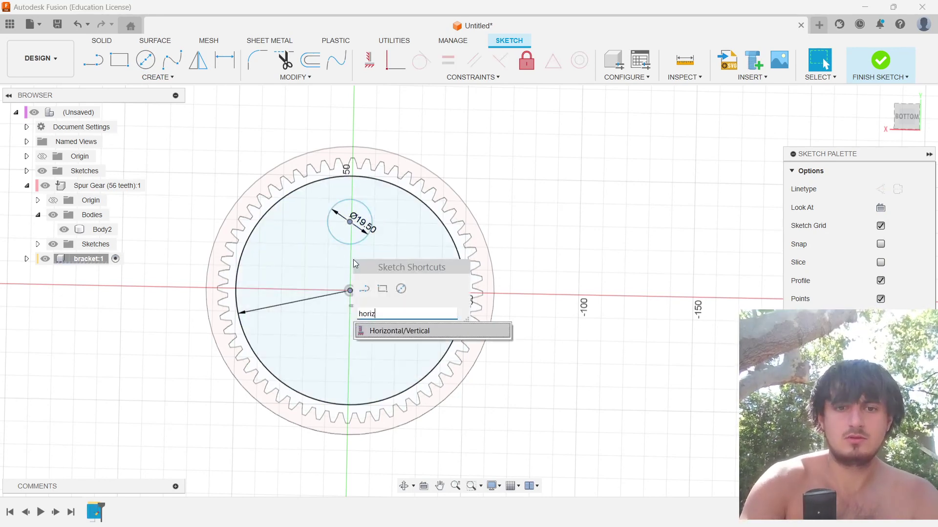
pyautogui.press('Return')
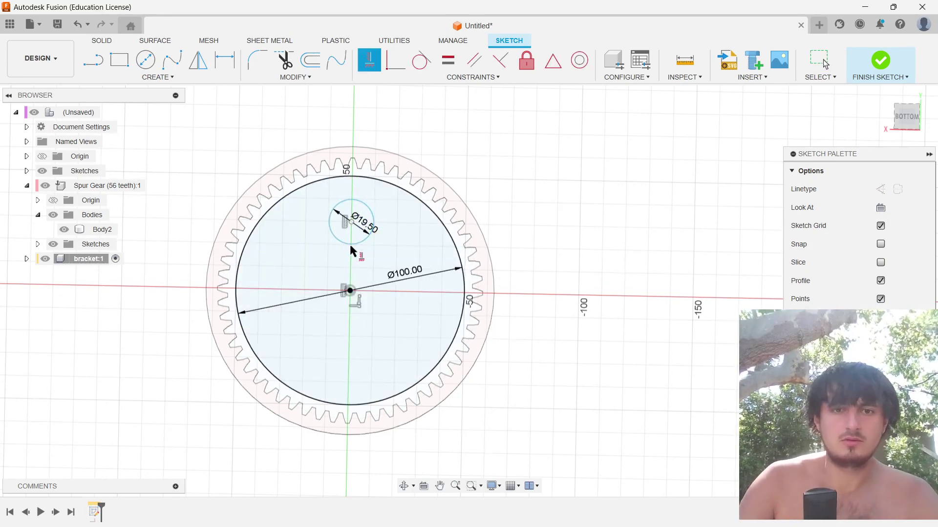
# Step: Dimension the small circle's centre 36 mm from the origin and finish the bracket sketch
pyautogui.press('d')
pyautogui.click(351, 245)
pyautogui.click(350, 291)
pyautogui.click(306, 275)
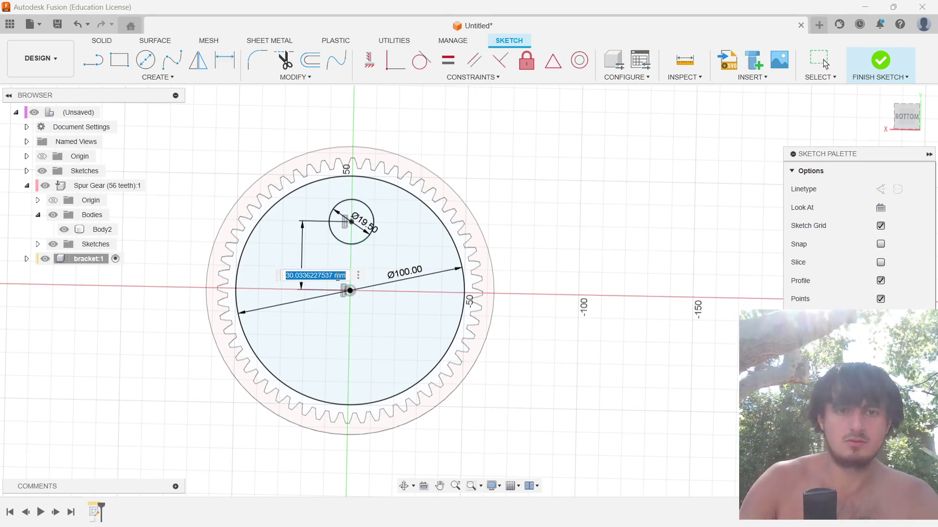
pyautogui.write('36')
pyautogui.press('Return')
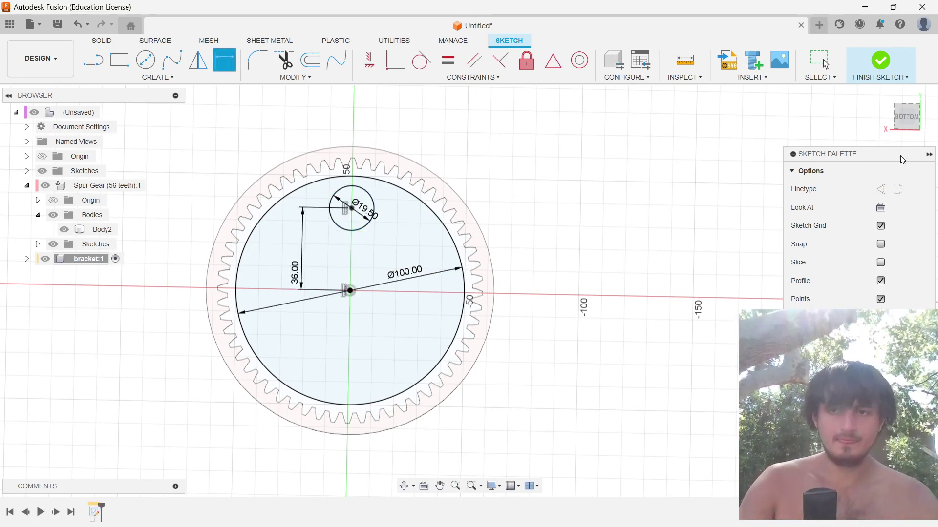
pyautogui.click(880, 60)
# Step: Extrude the disc profile around the small circle 3 mm into the ring gear as a new body and expand the bracket component's contents
pyautogui.click(389, 262)
pyautogui.press('e')
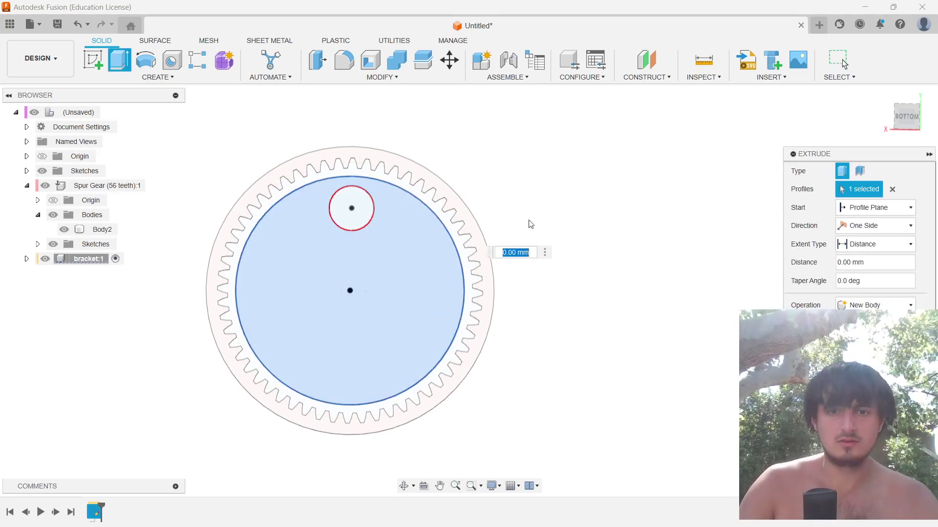
pyautogui.keyDown('shift'); pyautogui.moveTo(531, 224); pyautogui.dragTo(589, 309, button='middle'); pyautogui.keyUp('shift')
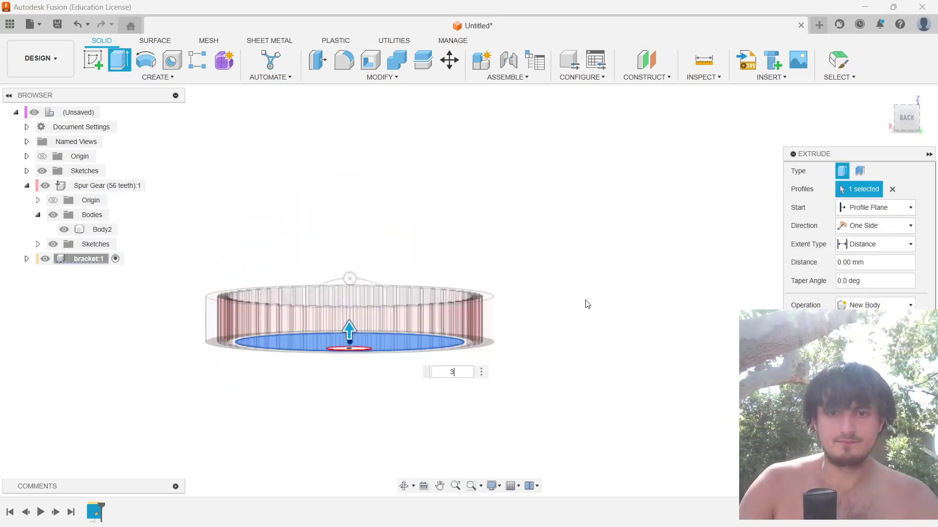
pyautogui.write('3')
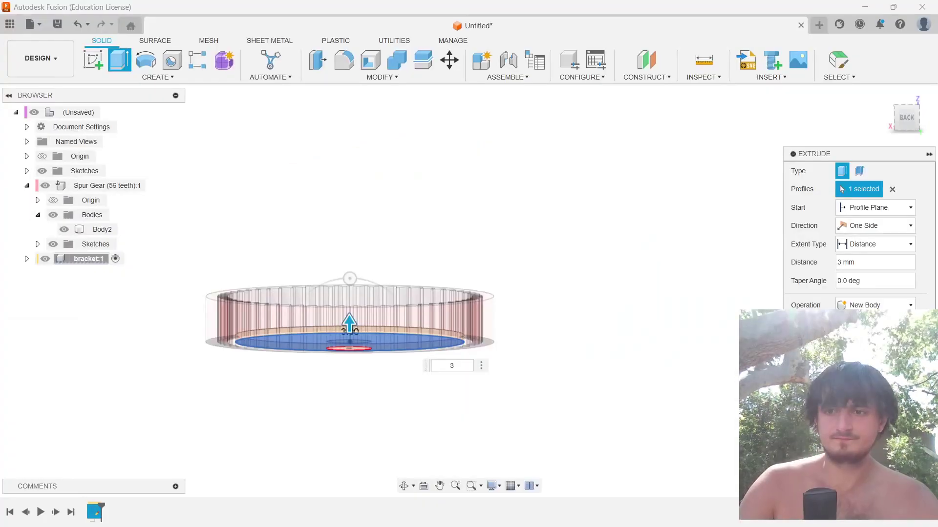
pyautogui.press('Return')
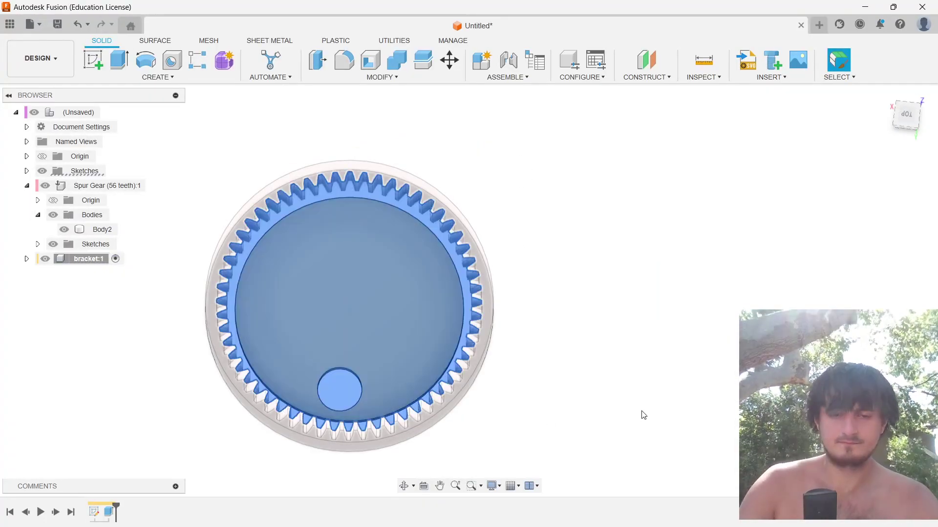
pyautogui.click(26, 259)
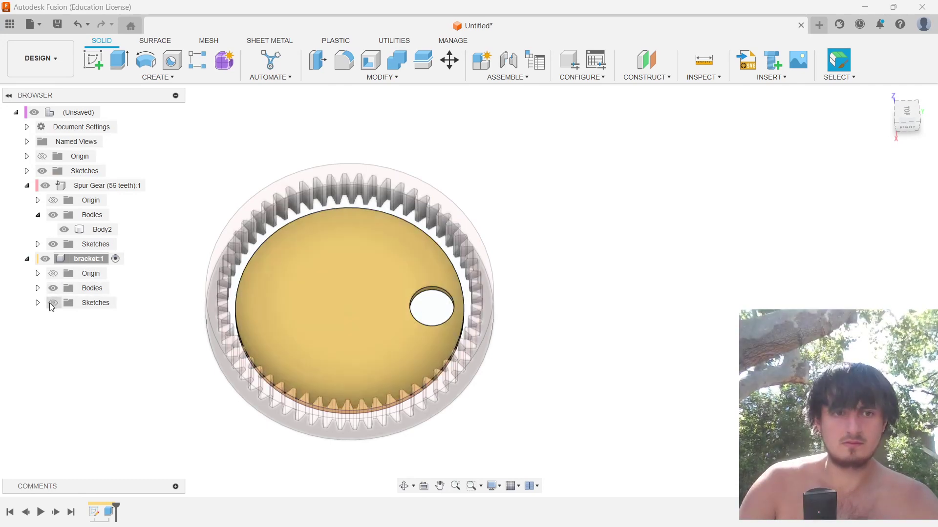
pyautogui.scroll(4, 176, 235)
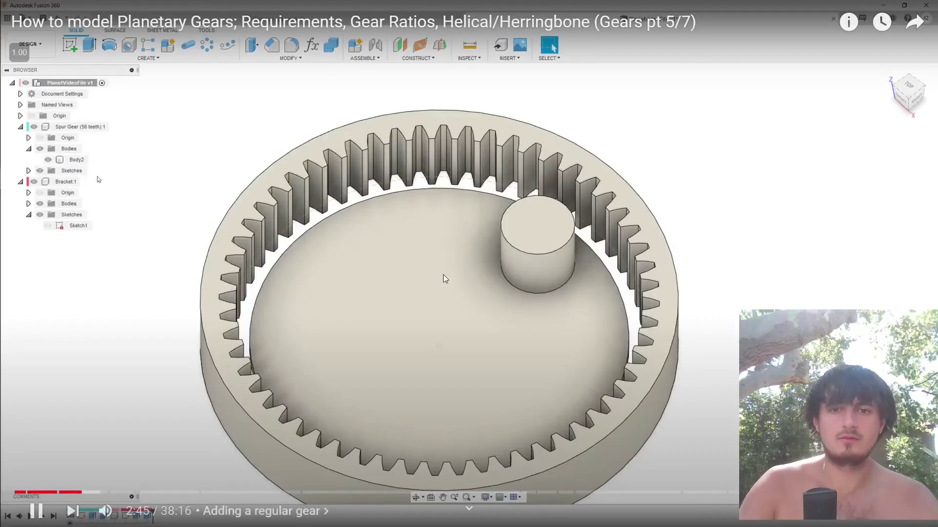
# Step: Switch to the YouTube planetary gear tutorial and rewind it to examine how the bracket's cylinder is extruded from the sketch
pyautogui.click(443, 282)
pyautogui.press('Left')
pyautogui.press('Left')
pyautogui.press('Left')
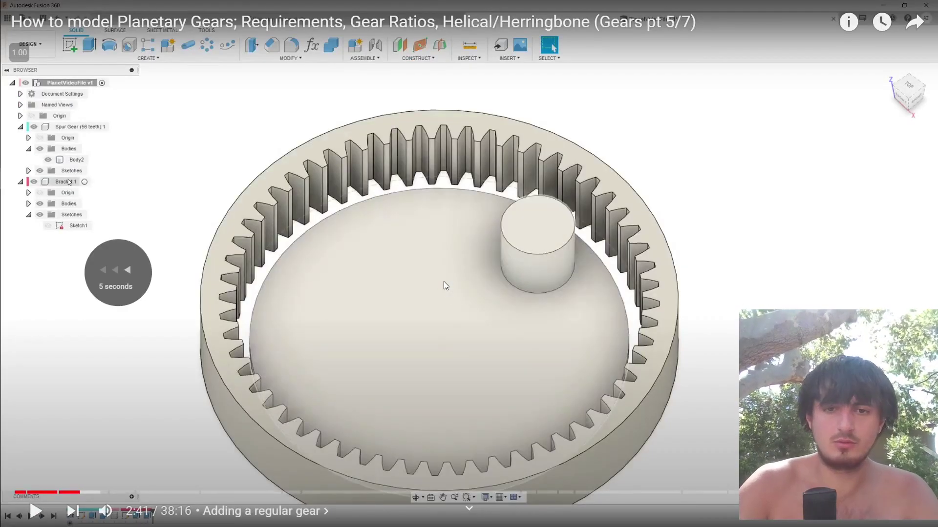
pyautogui.click(443, 285)
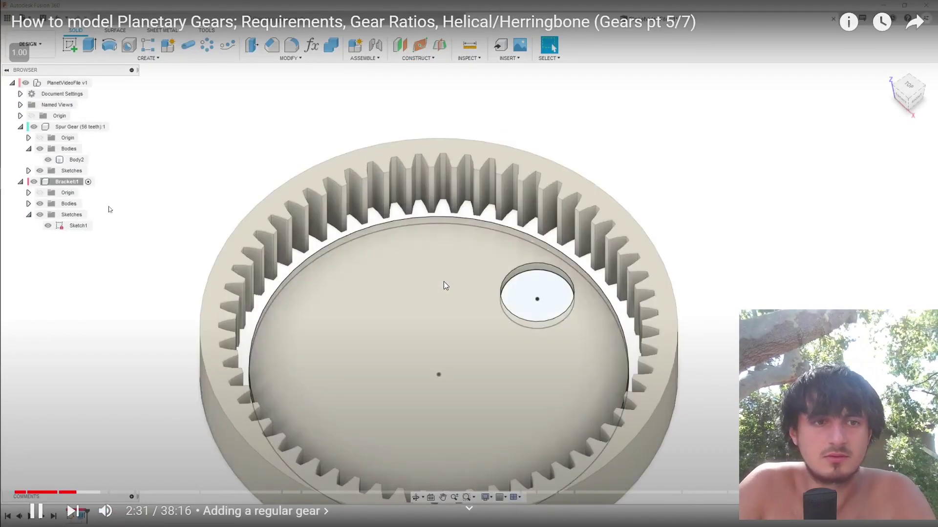
pyautogui.press('Left')
pyautogui.click(443, 281)
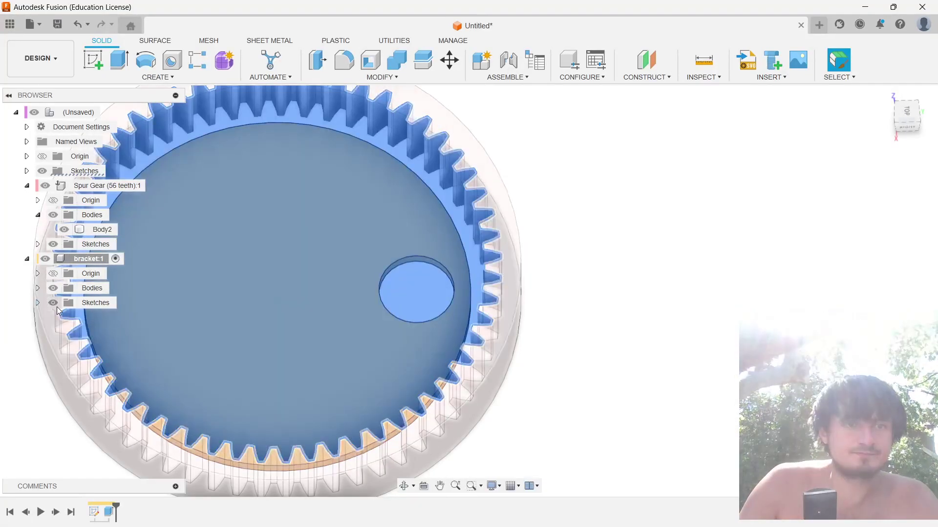
# Step: Switch back to Fusion and make the bracket component's Sketch1 visible
pyautogui.click(60, 304)
pyautogui.click(38, 303)
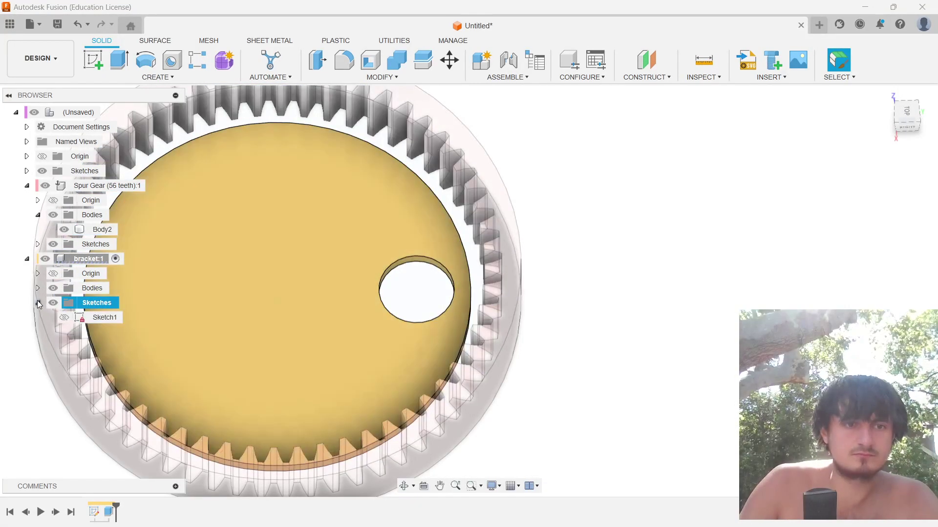
pyautogui.click(63, 318)
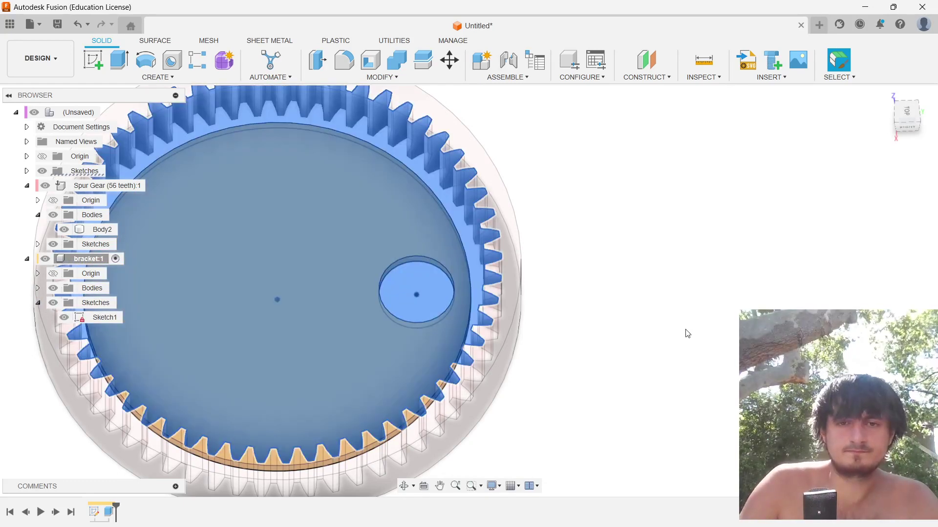
# Step: Extrude the 19.5 mm circle of the bracket sketch 20 mm upward through the disc as a cylinder
pyautogui.keyDown('shift'); pyautogui.moveTo(684, 328); pyautogui.dragTo(387, 310, button='middle'); pyautogui.keyUp('shift')
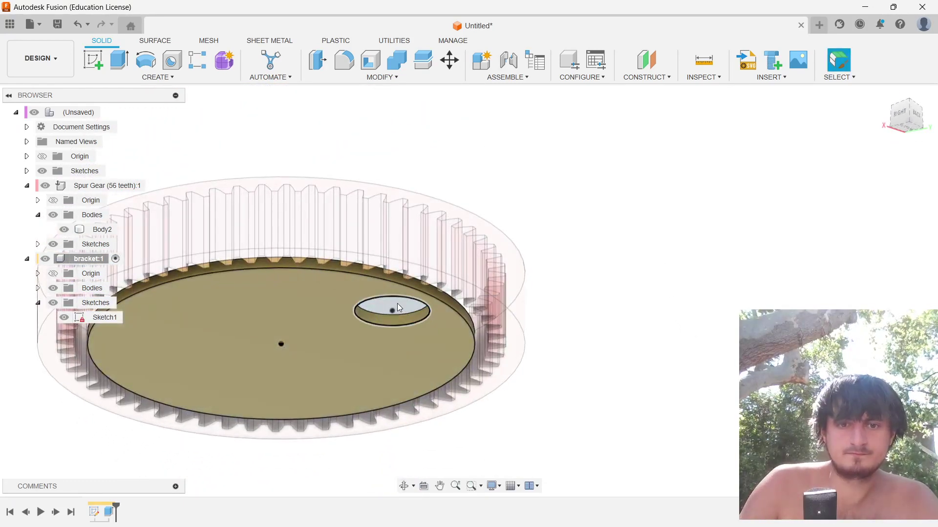
pyautogui.click(400, 305)
pyautogui.press('e')
pyautogui.keyDown('shift'); pyautogui.moveTo(605, 268); pyautogui.dragTo(645, 313, button='middle'); pyautogui.keyUp('shift')
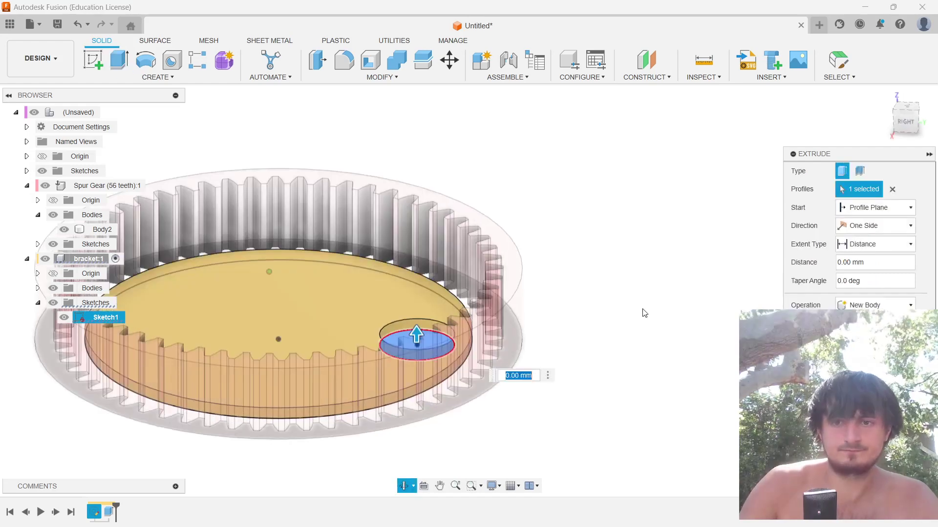
pyautogui.write('20')
pyautogui.press('Return')
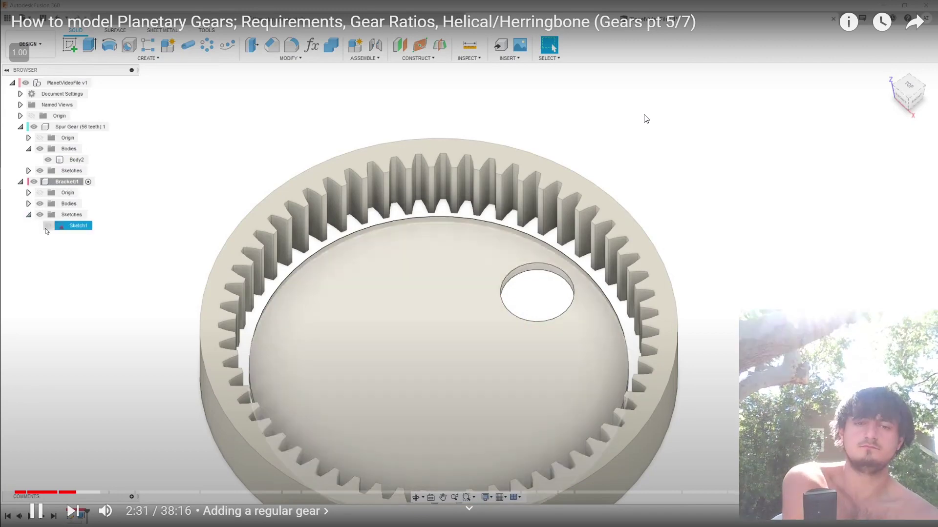
# Step: Check the cylinder extrusion in the YouTube tutorial, return to Fusion and hide the bracket's Sketch1
pyautogui.hotkey('alt', 'Tab')
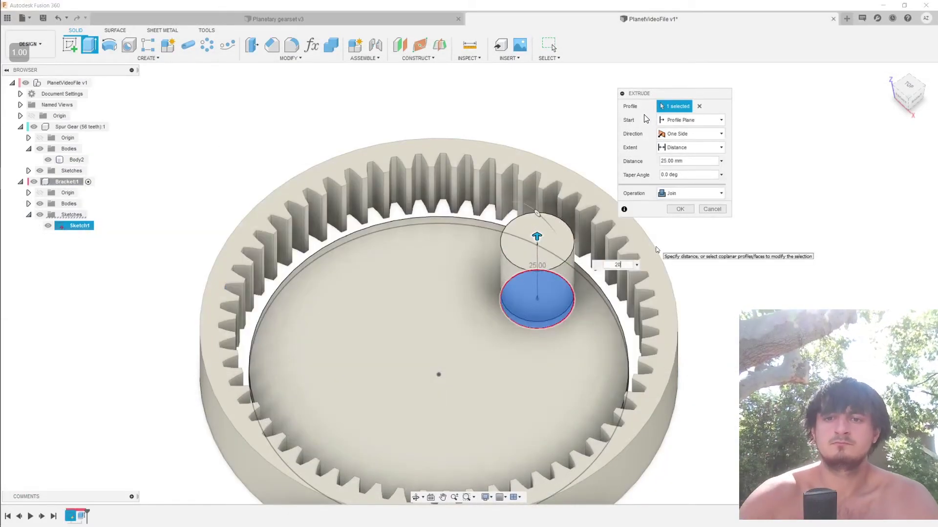
pyautogui.moveTo(574, 4)
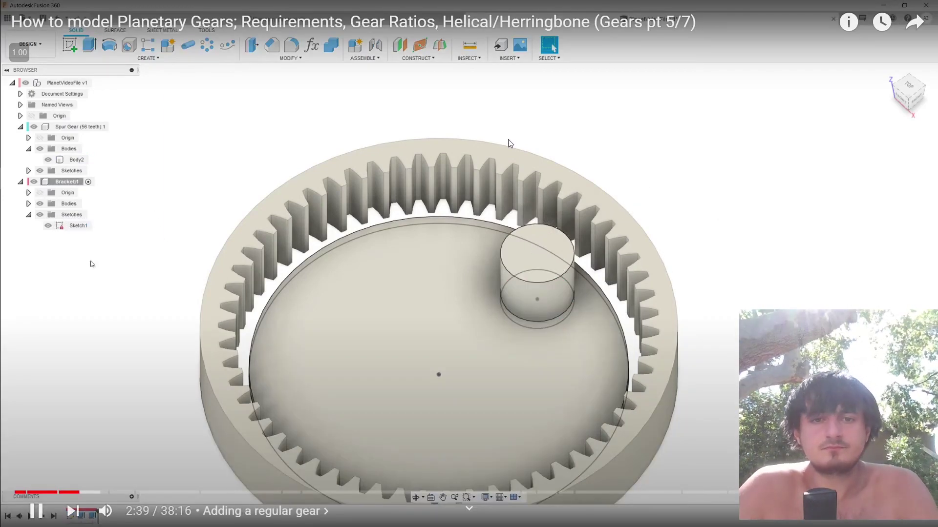
pyautogui.hotkey('alt', 'Tab')
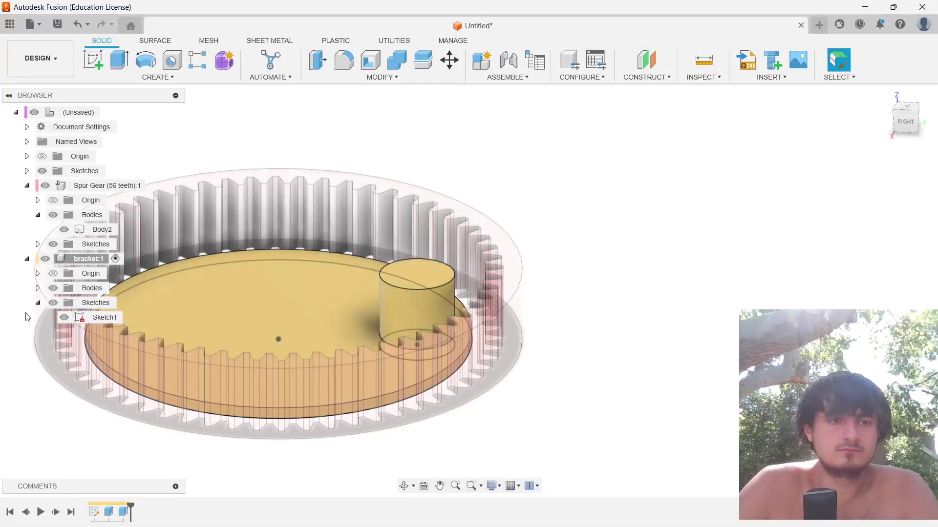
pyautogui.click(63, 316)
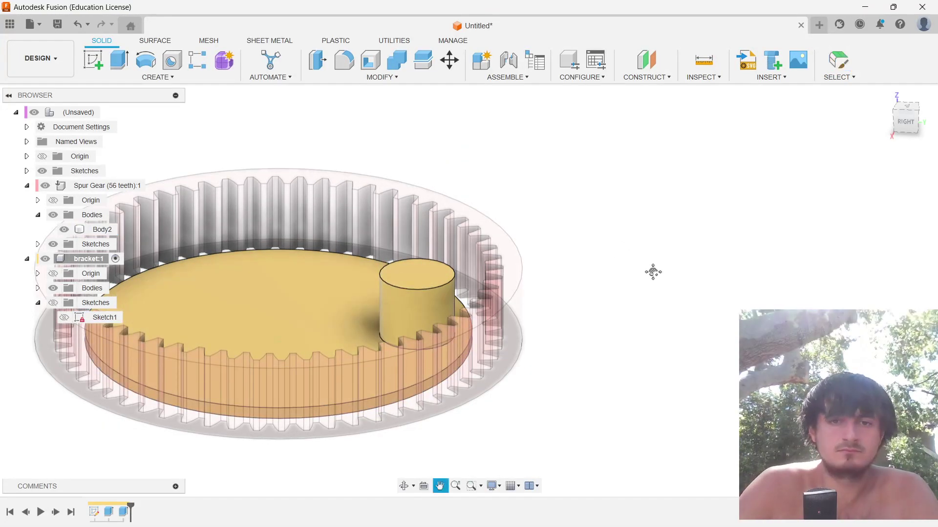
pyautogui.keyDown('shift'); pyautogui.moveTo(651, 270); pyautogui.dragTo(640, 236, button='middle'); pyautogui.keyUp('shift')
pyautogui.scroll(3, 630, 257)
# Step: Activate the top-level component of the unsaved design
pyautogui.doubleClick(98, 111)
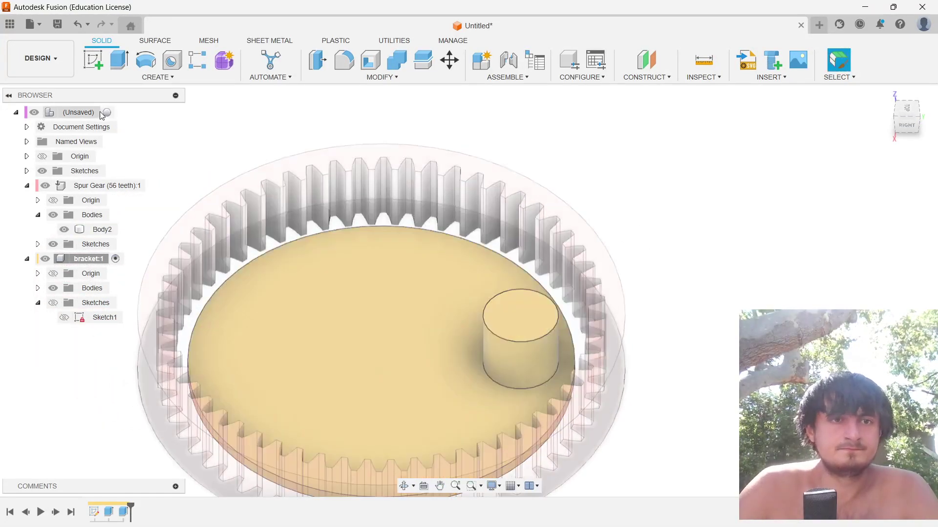
pyautogui.scroll(-2, 737, 282)
pyautogui.keyDown('shift'); pyautogui.moveTo(757, 231); pyautogui.dragTo(778, 218, button='middle'); pyautogui.keyUp('shift')
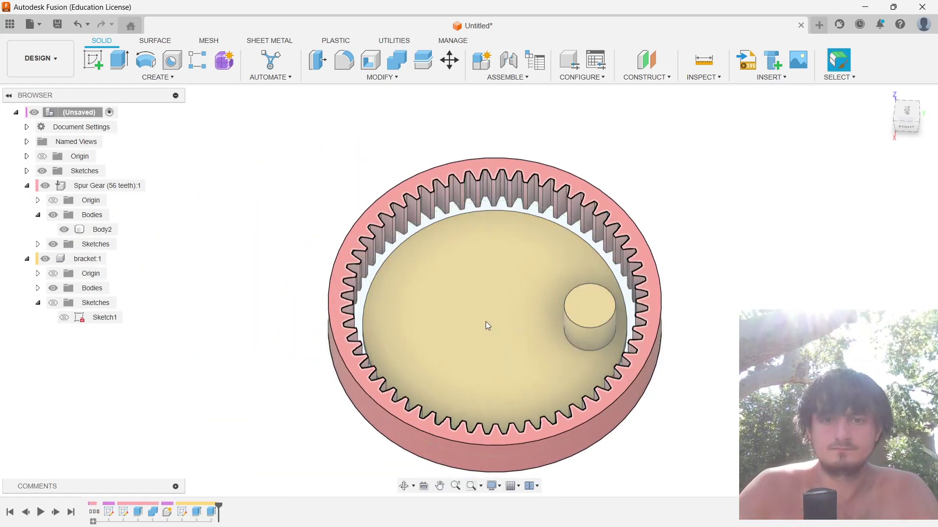
# Step: Ground the bracket component to its parent
pyautogui.rightClick(81, 260)
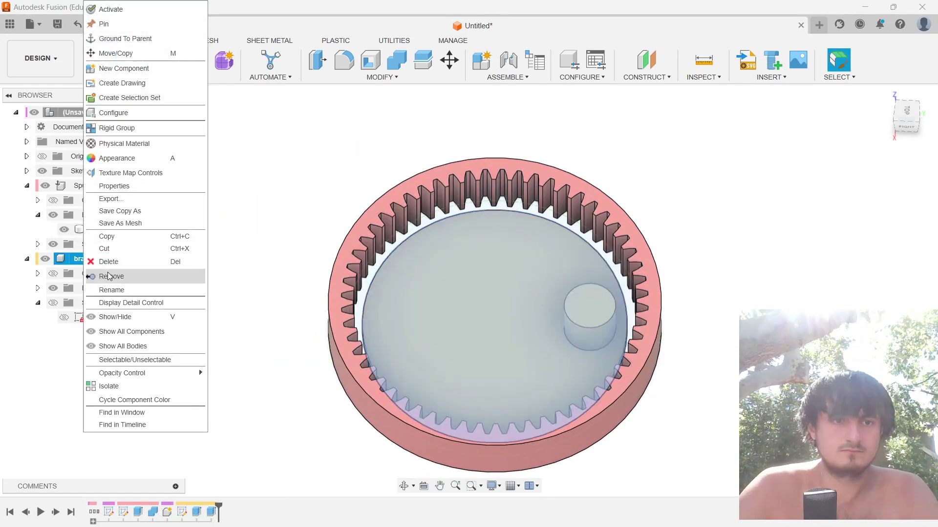
pyautogui.click(137, 39)
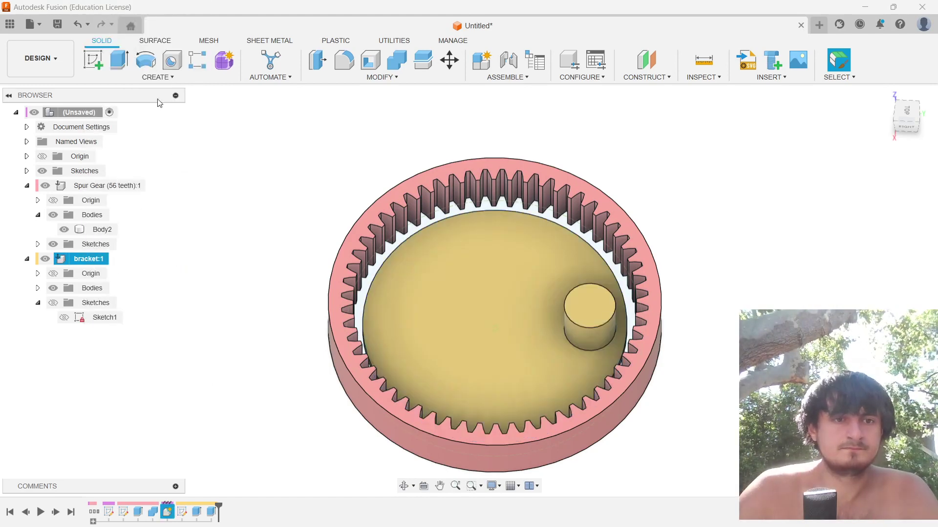
pyautogui.rightClick(80, 190)
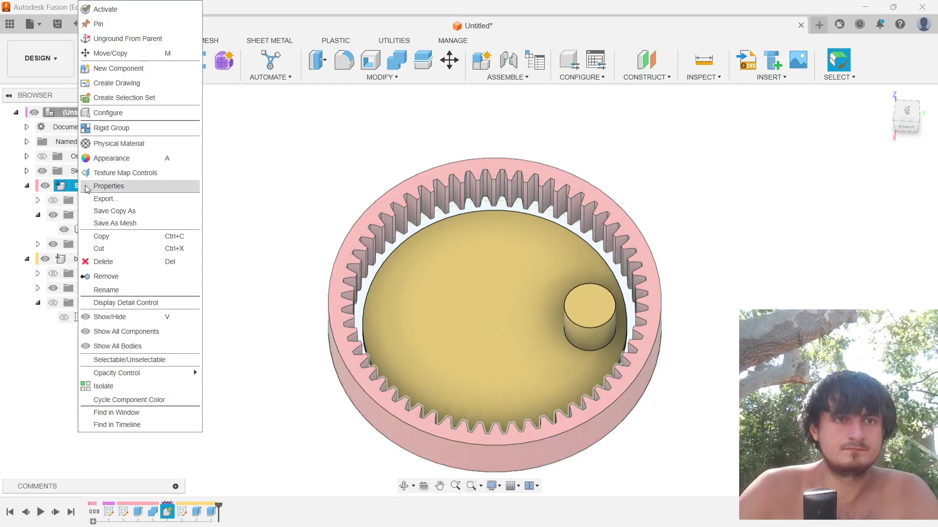
pyautogui.click(326, 113)
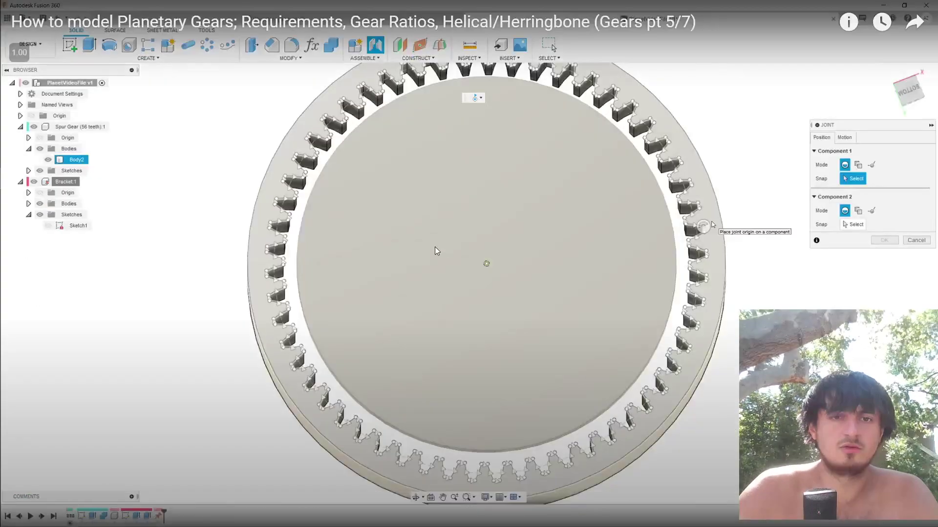
# Step: Check the joint setup in the YouTube tutorial, return to Fusion and unground the 56-tooth spur gear component from its parent
pyautogui.click(447, 261)
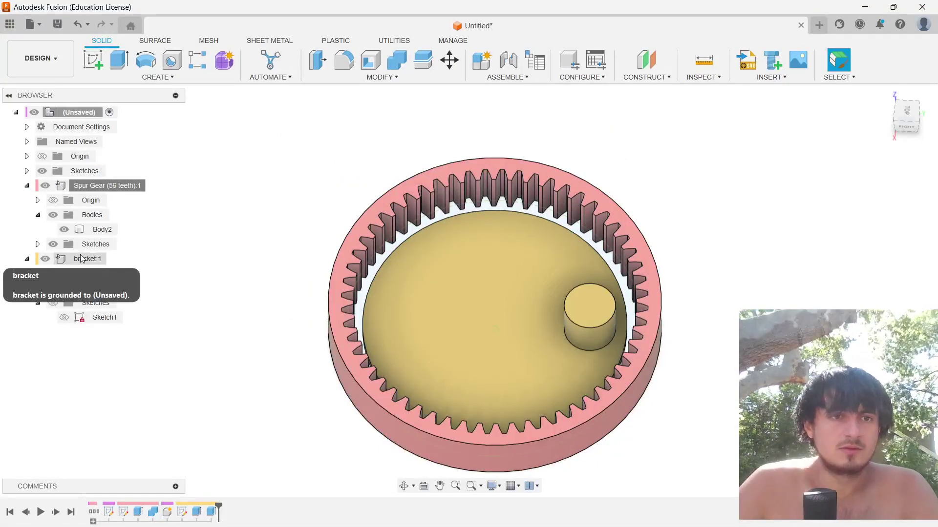
pyautogui.rightClick(79, 258)
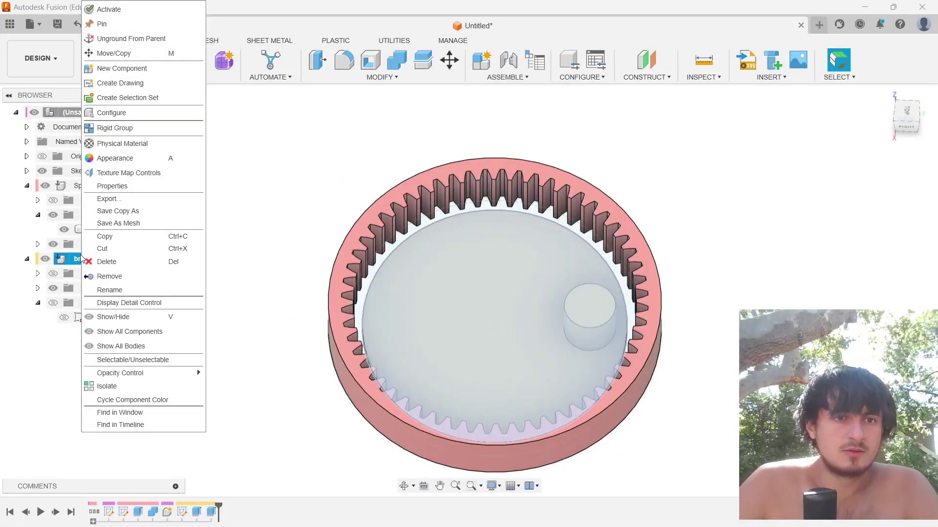
pyautogui.click(272, 172)
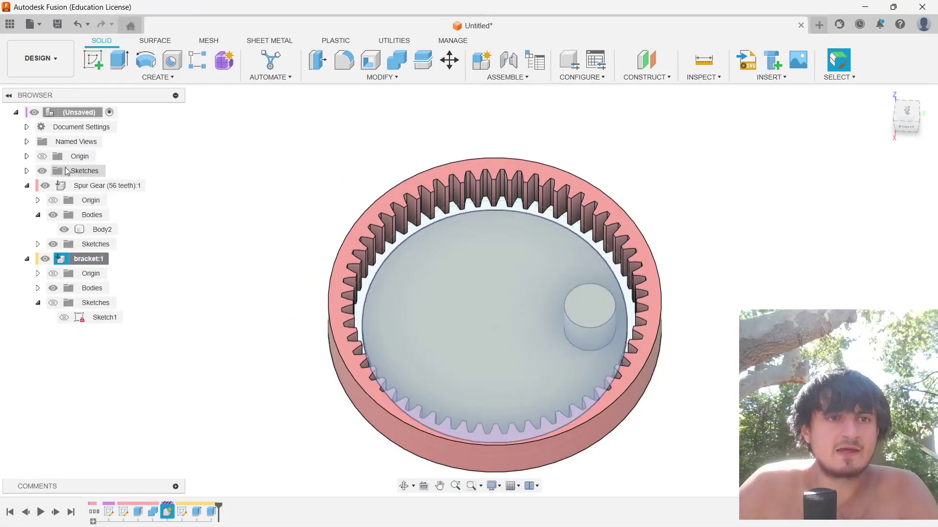
pyautogui.rightClick(77, 185)
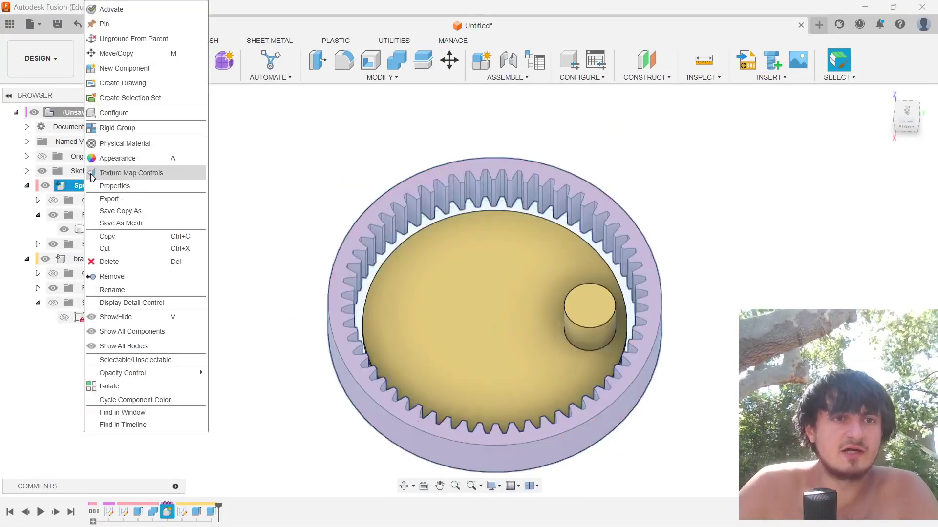
pyautogui.click(133, 42)
# Step: Test whether the ring gear moves freely by pulling it off the bracket, undo the move and inspect the assembly from below
pyautogui.moveTo(549, 313); pyautogui.dragTo(430, 275)
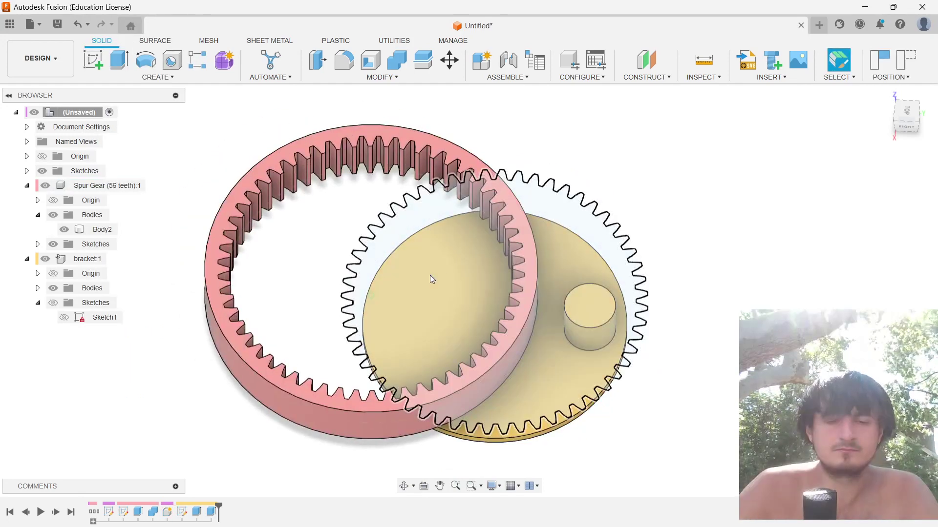
pyautogui.hotkey('ctrl', 'z')
pyautogui.click(452, 293)
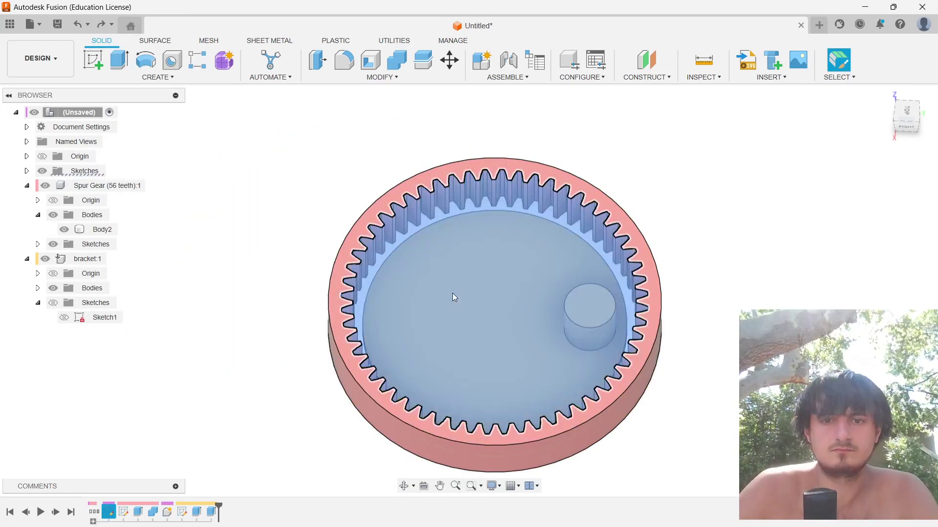
pyautogui.keyDown('shift'); pyautogui.moveTo(453, 294); pyautogui.dragTo(503, 257, button='middle'); pyautogui.keyUp('shift')
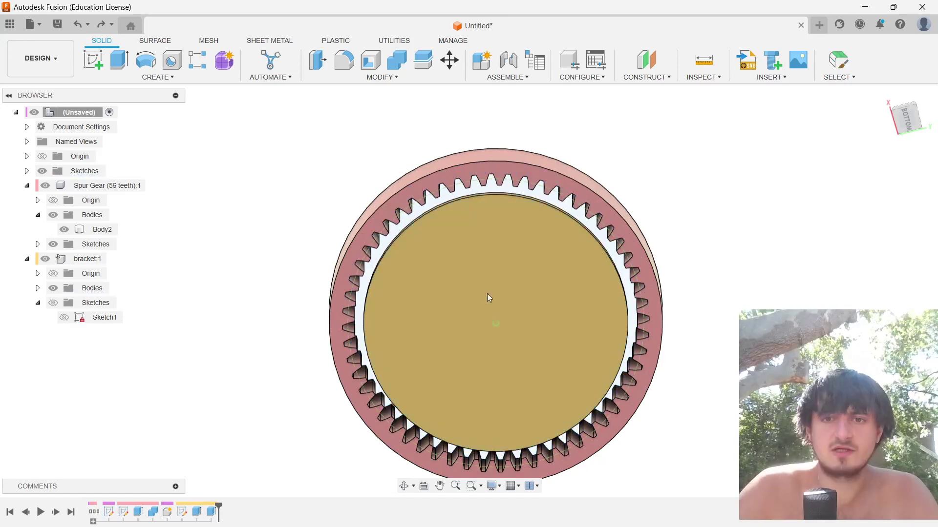
pyautogui.keyDown('shift'); pyautogui.moveTo(733, 228); pyautogui.dragTo(557, 294, button='middle'); pyautogui.keyUp('shift')
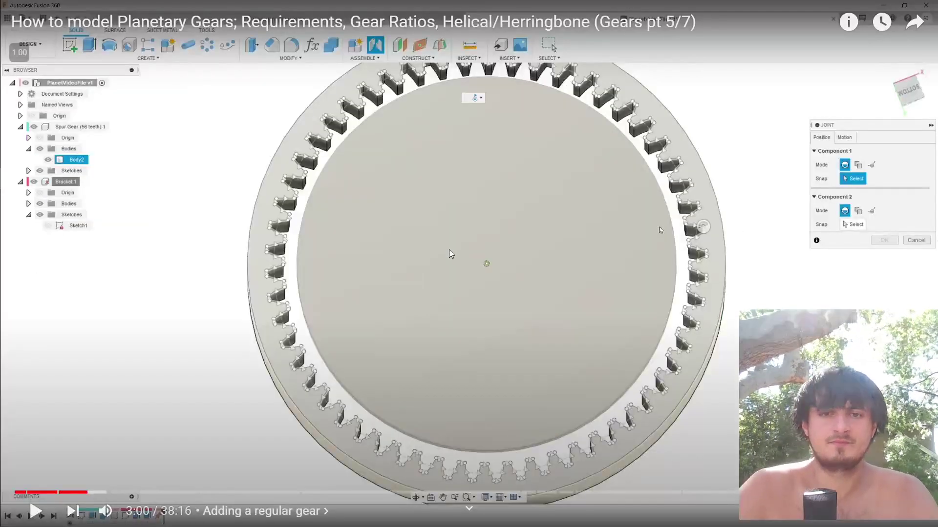
# Step: Start a joint and review in the YouTube tutorial how the snap origins on the ring gear and bracket are picked
pyautogui.click(461, 244)
pyautogui.hotkey('alt', 'Tab')
pyautogui.press('j')
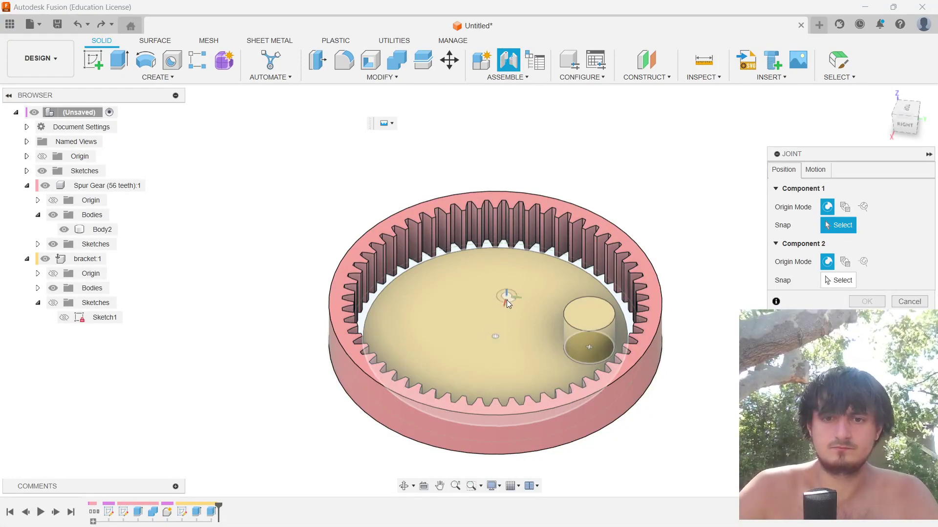
pyautogui.click(506, 300)
pyautogui.hotkey('alt', 'Tab')
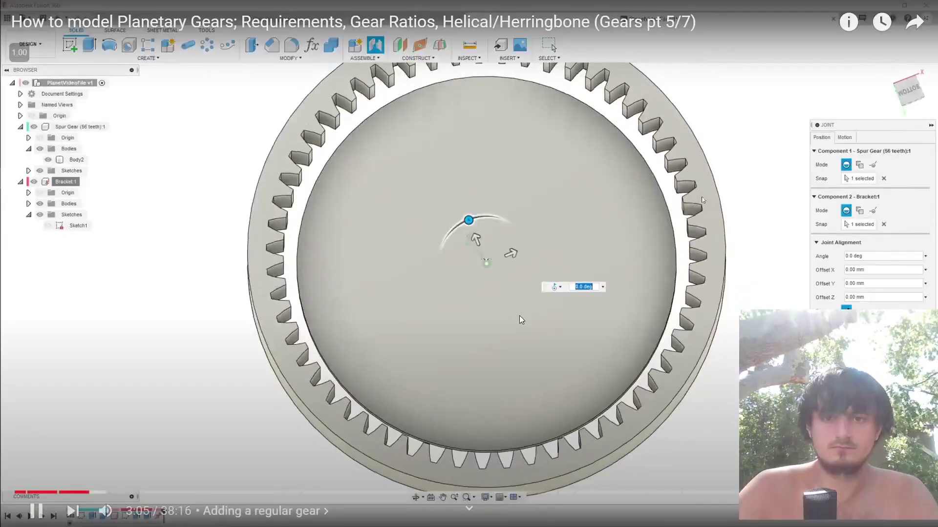
pyautogui.press('space')
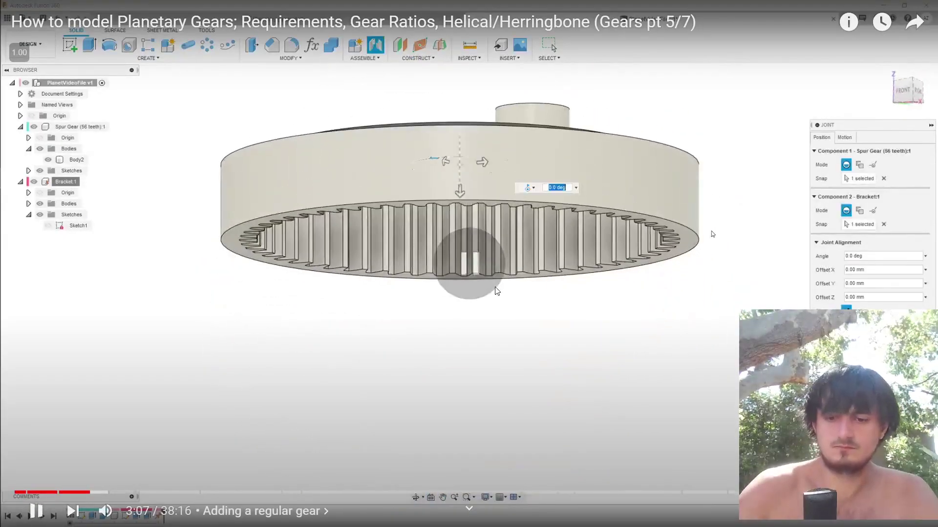
pyautogui.press('Left')
pyautogui.press('Left')
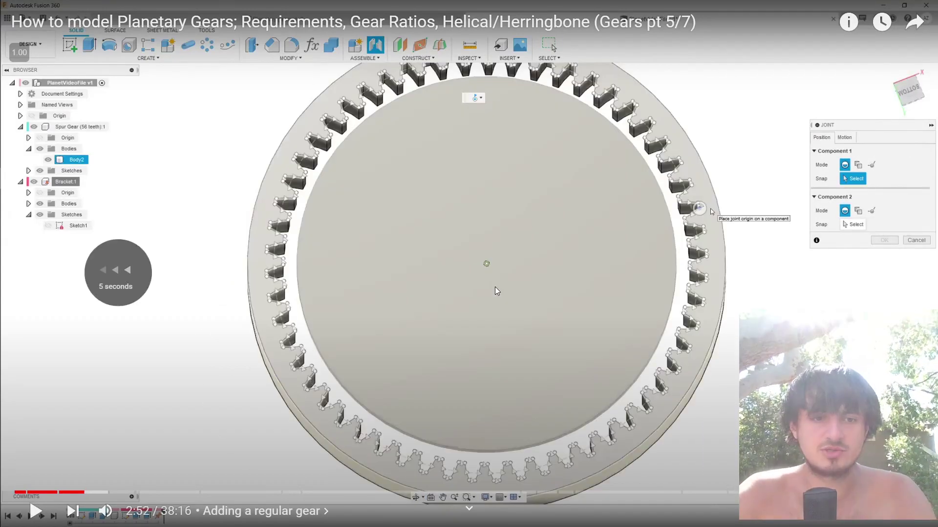
pyautogui.press('Left')
pyautogui.press('space')
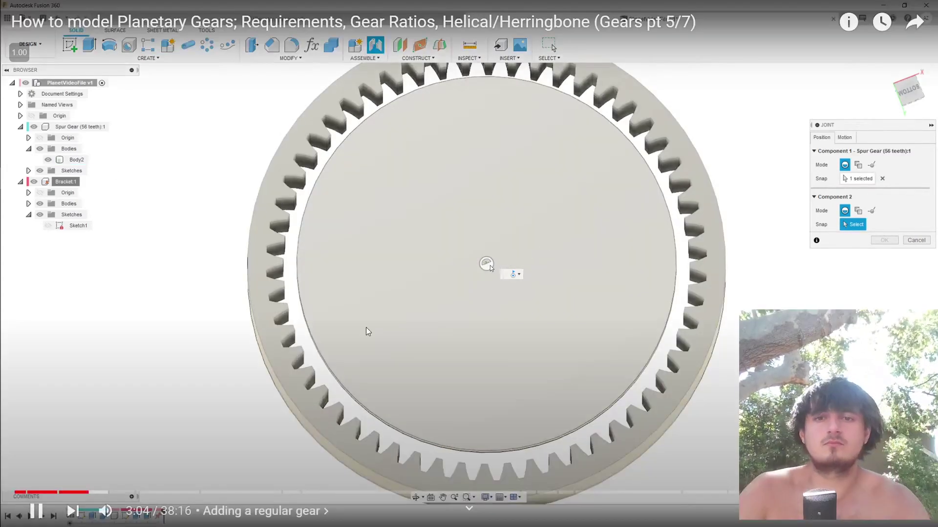
pyautogui.click(514, 253)
# Step: Return to Fusion, hide the bracket and pick the ring gear's centre as the joint's Component 1 snap
pyautogui.hotkey('alt', 'Tab')
pyautogui.click(46, 260)
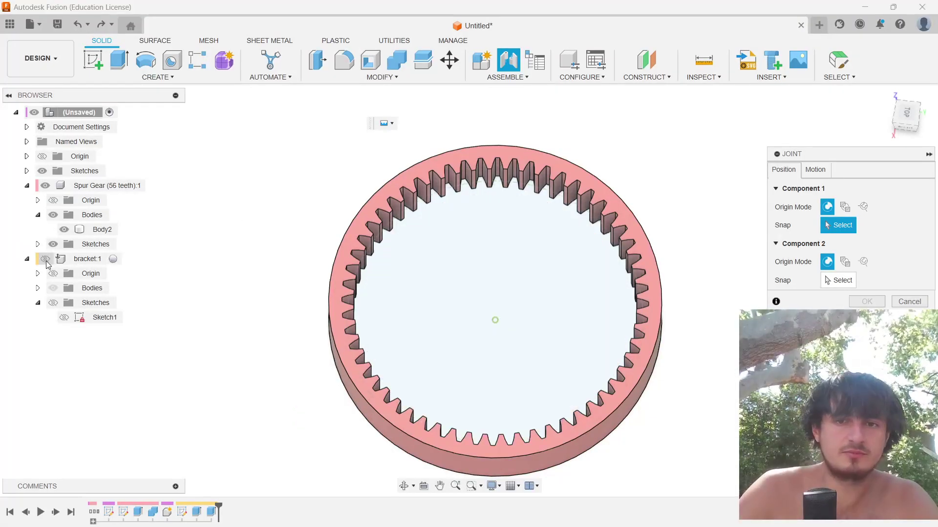
pyautogui.keyDown('shift'); pyautogui.moveTo(638, 311); pyautogui.dragTo(670, 296, button='middle'); pyautogui.keyUp('shift')
pyautogui.click(651, 299)
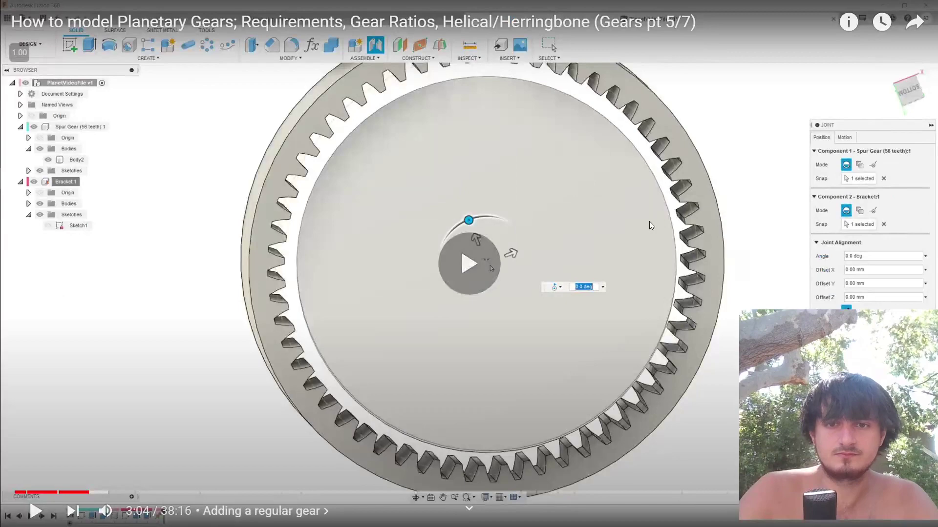
# Step: Replay the joint preview in the YouTube tutorial to check the gear's alignment with the bracket, and return to Fusion
pyautogui.click(649, 223)
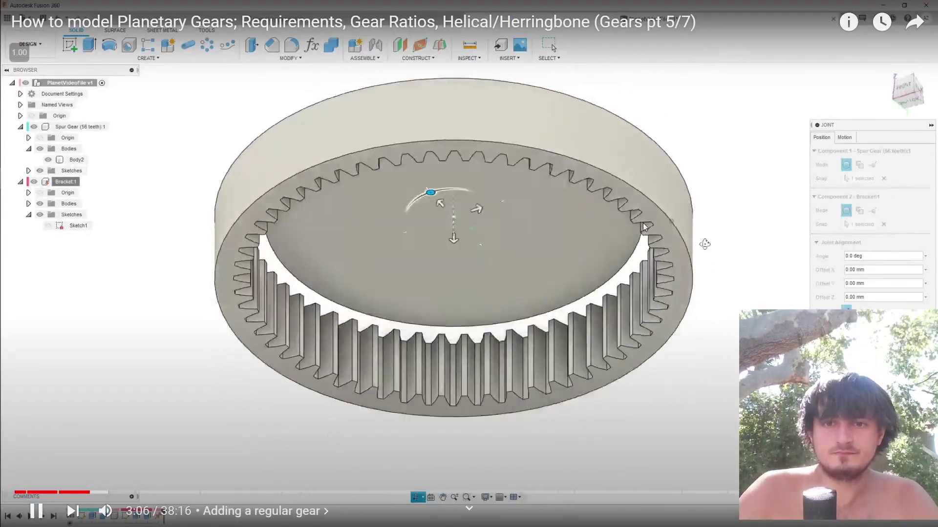
pyautogui.press('Left')
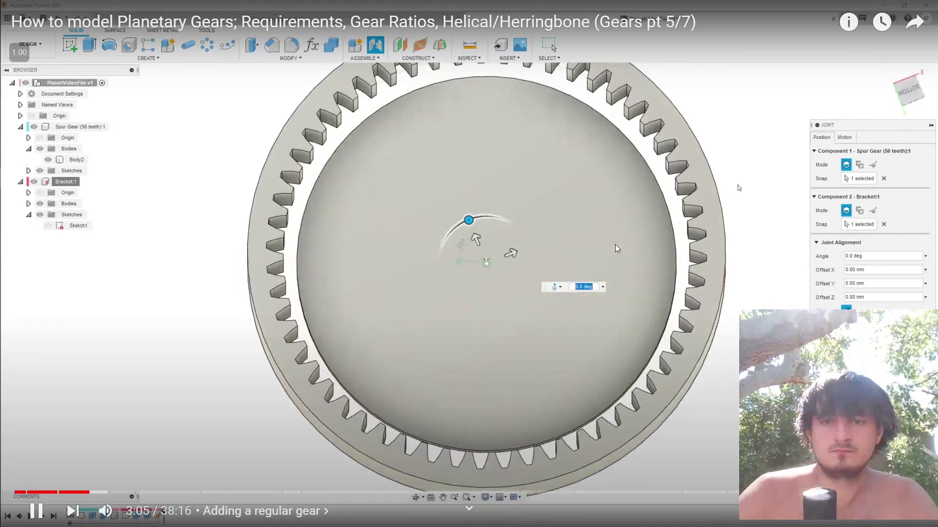
pyautogui.click(614, 244)
pyautogui.hotkey('alt', 'Tab')
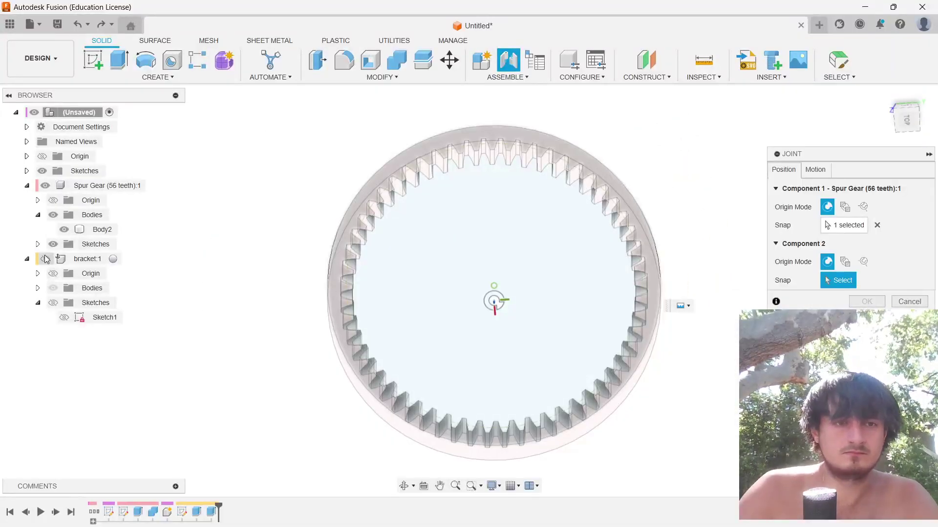
# Step: Show the bracket again and try to join the ring gear to the centre point of the disc
pyautogui.click(46, 259)
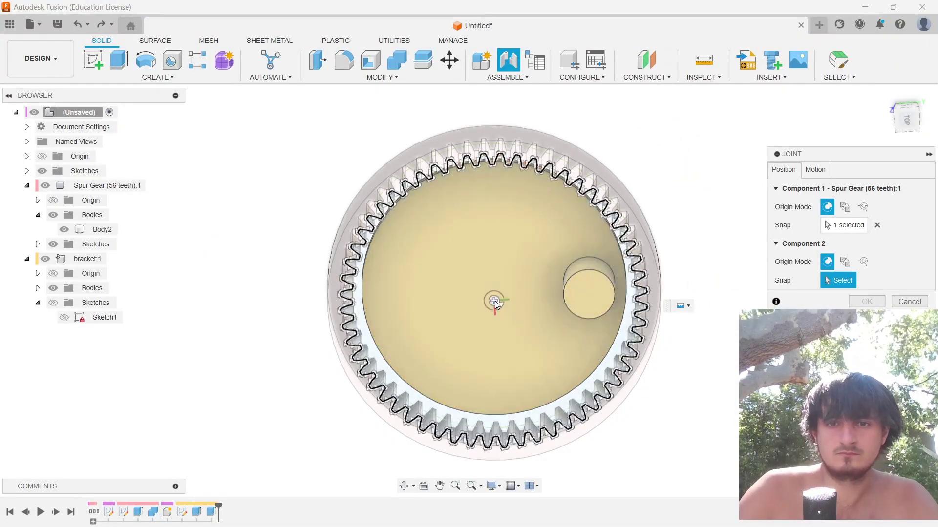
pyautogui.click(494, 301)
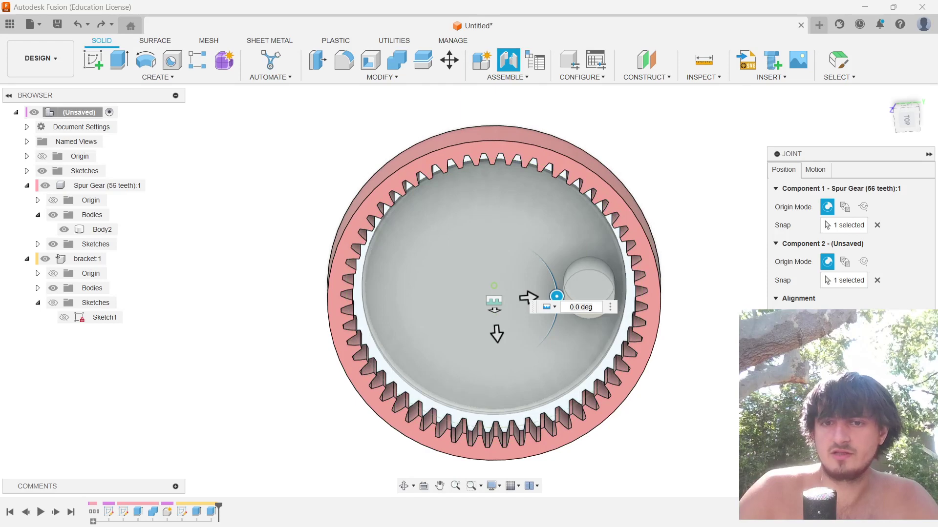
pyautogui.press('Return')
pyautogui.keyDown('shift'); pyautogui.moveTo(494, 272); pyautogui.dragTo(605, 314, button='middle'); pyautogui.keyUp('shift')
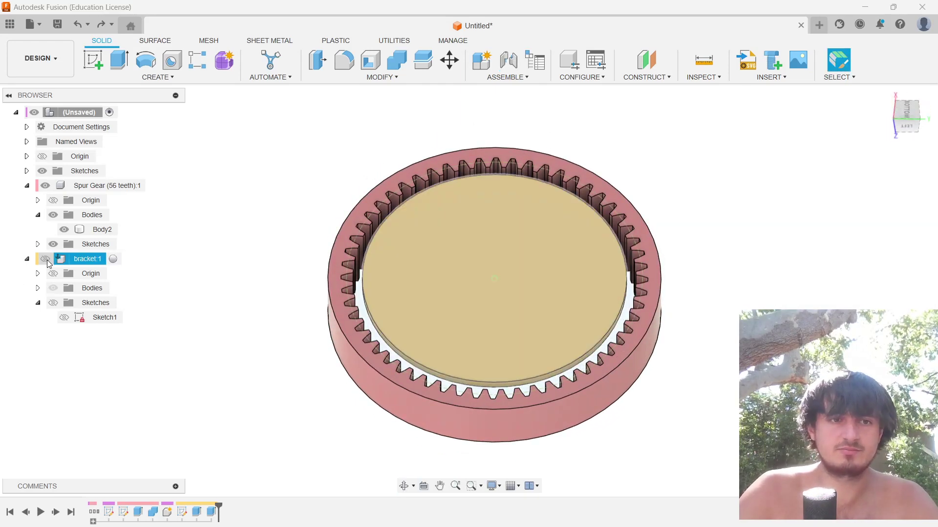
# Step: Start a new joint with the bracket temporarily hidden, snapping the ring gear's centre to the bracket disc's bottom centre
pyautogui.click(45, 259)
pyautogui.press('j')
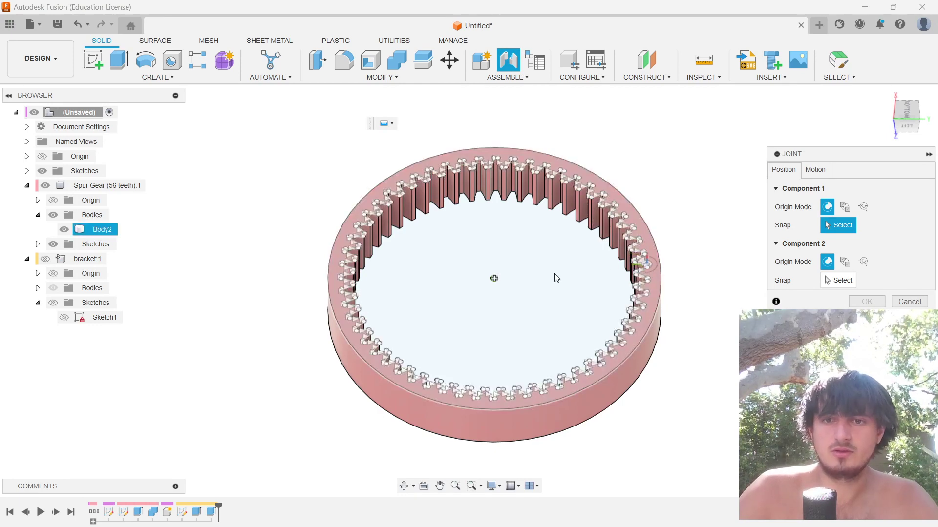
pyautogui.click(501, 282)
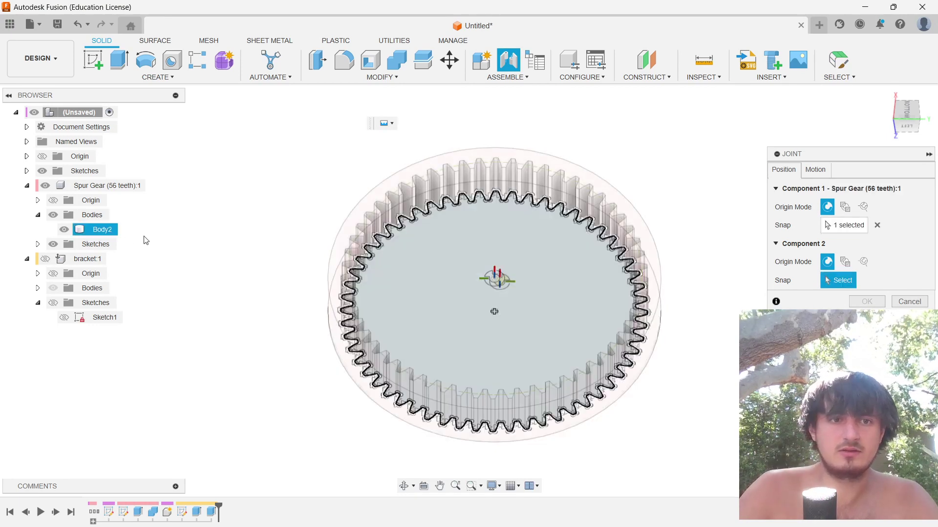
pyautogui.click(45, 259)
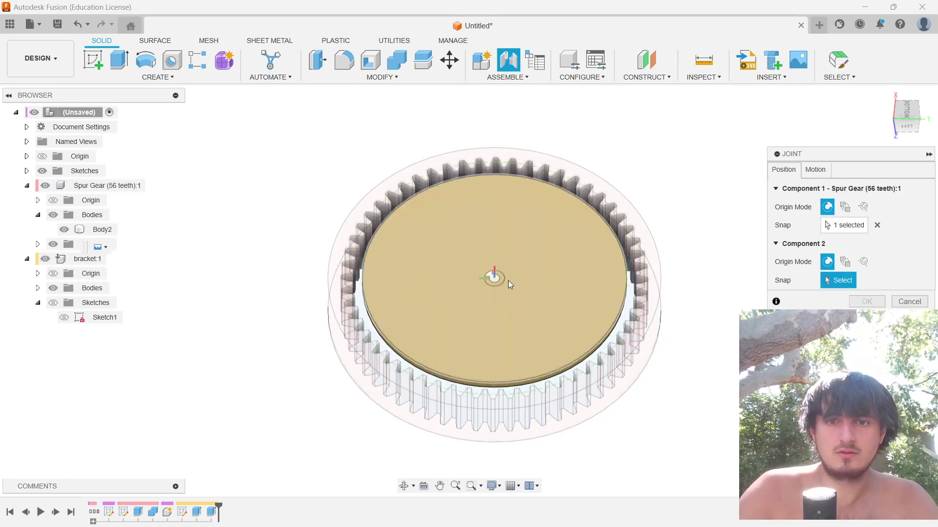
pyautogui.click(507, 281)
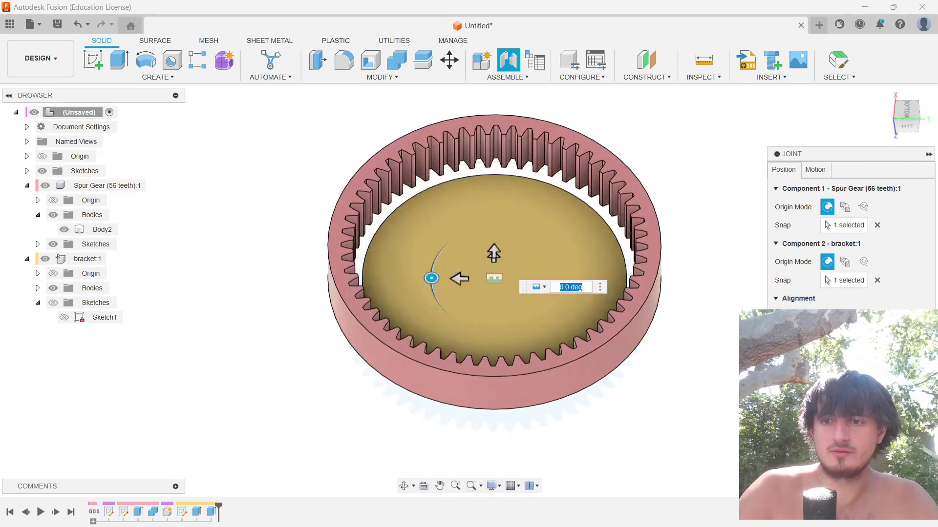
# Step: Set the joint's motion to Revolute about the Z axis as in the YouTube tutorial and create the joint
pyautogui.keyDown('shift'); pyautogui.moveTo(734, 360); pyautogui.dragTo(702, 182, button='middle'); pyautogui.keyUp('shift')
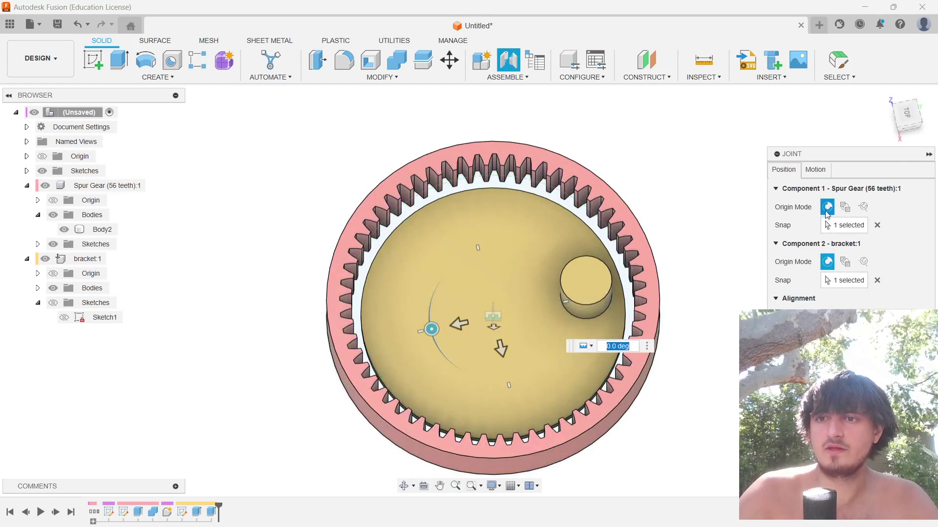
pyautogui.click(815, 169)
pyautogui.click(850, 188)
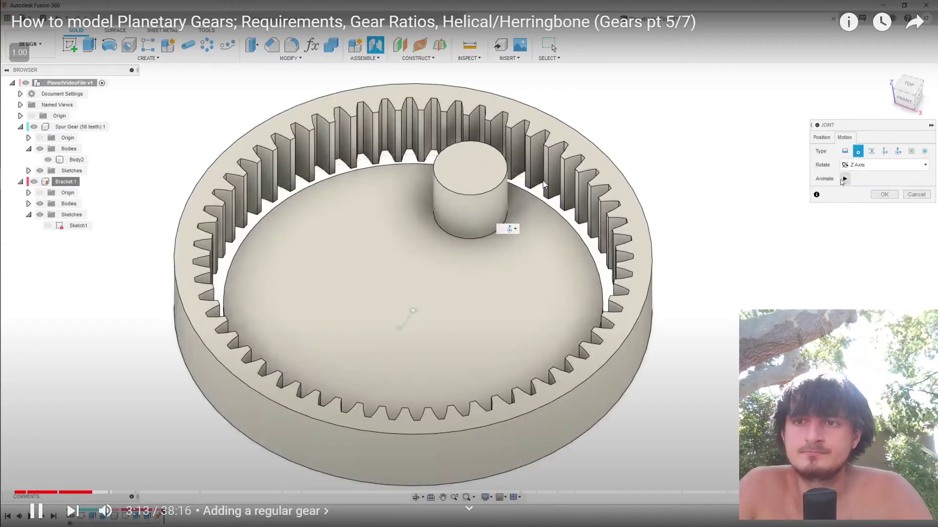
pyautogui.hotkey('alt', 'Tab')
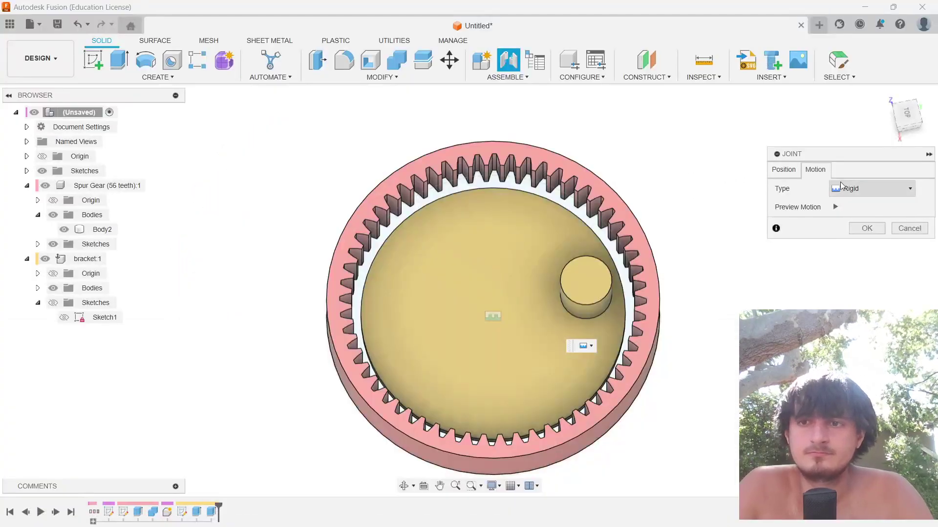
pyautogui.click(841, 188)
pyautogui.click(852, 212)
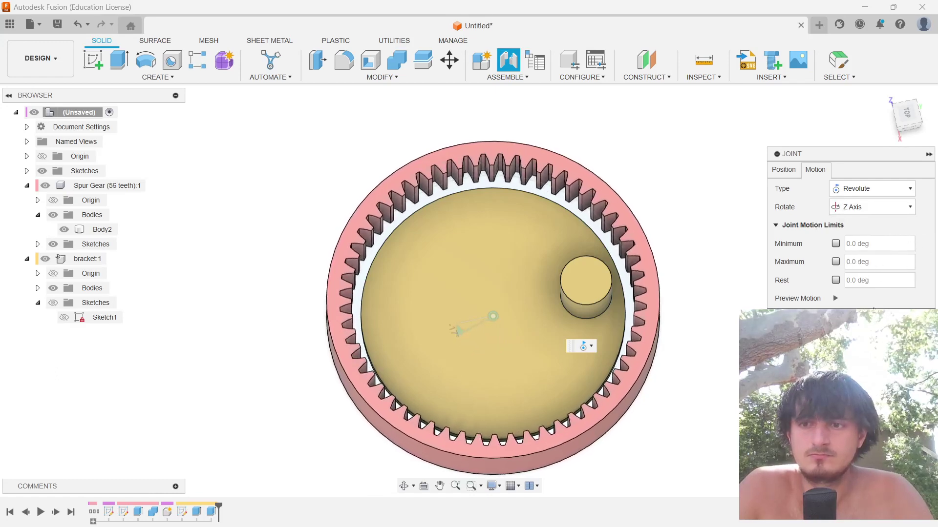
pyautogui.press('Return')
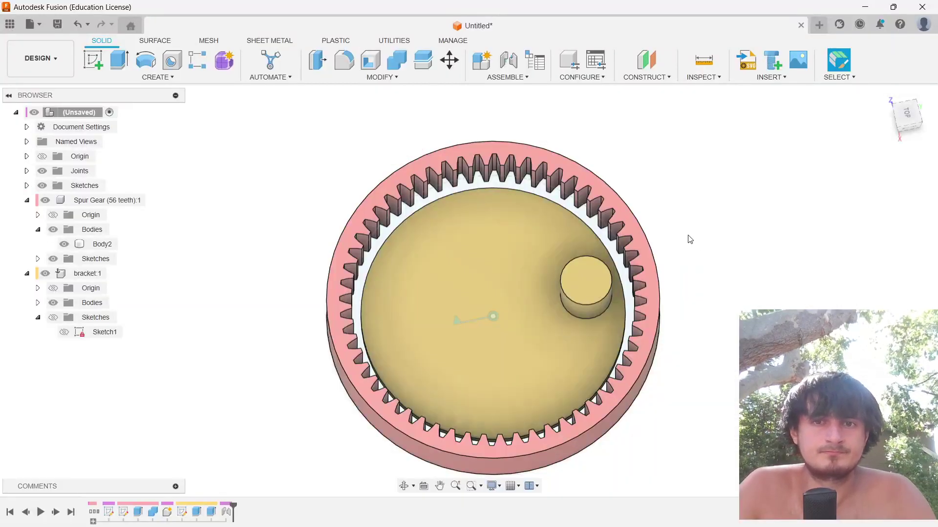
# Step: Run the Python SpurGear script to generate a 20-tooth metric spur gear with a 20 deg pressure angle and module 2.00
pyautogui.hotkey('shift', 's')
pyautogui.scroll(-3, 460, 255)
pyautogui.click(499, 310)
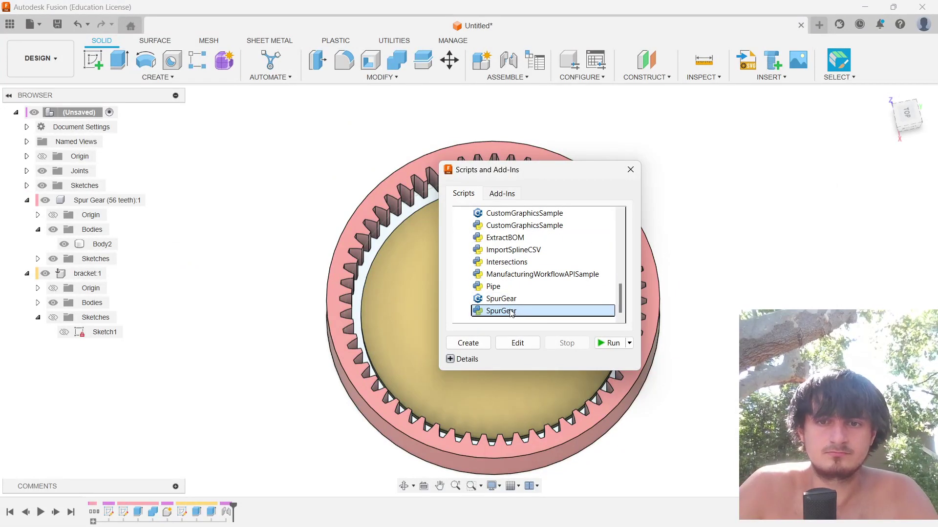
pyautogui.click(611, 343)
pyautogui.click(821, 289)
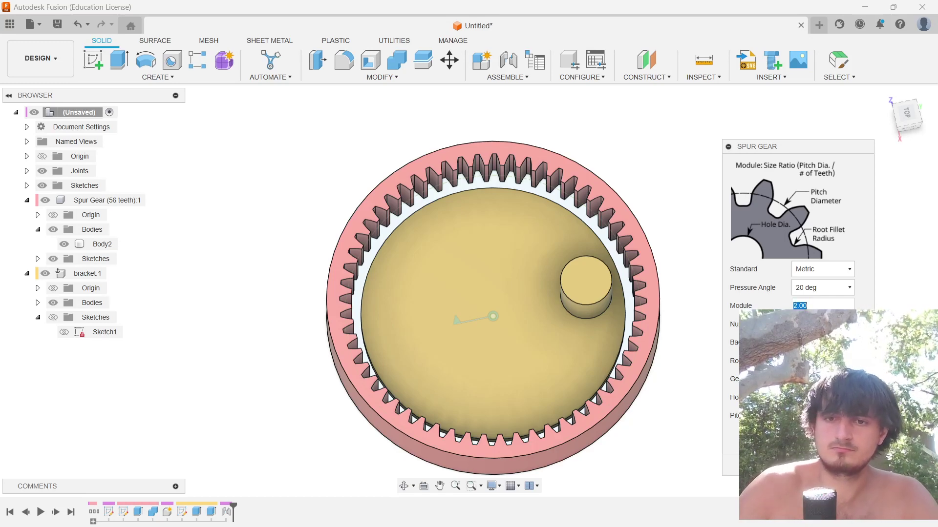
pyautogui.press('Return')
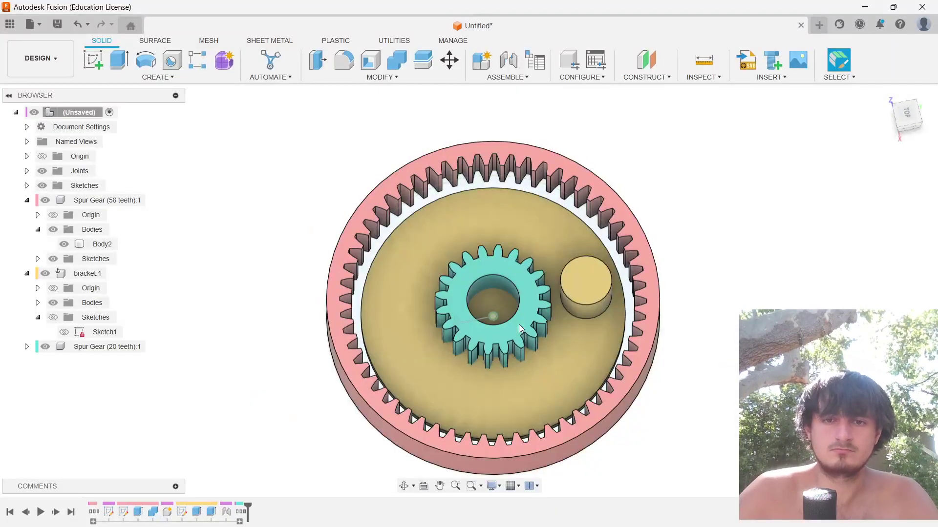
# Step: Start a joint snapping the 20-tooth gear's top bore centre to the bracket post's top centre, with the ring gear and root sketches hidden
pyautogui.press('j')
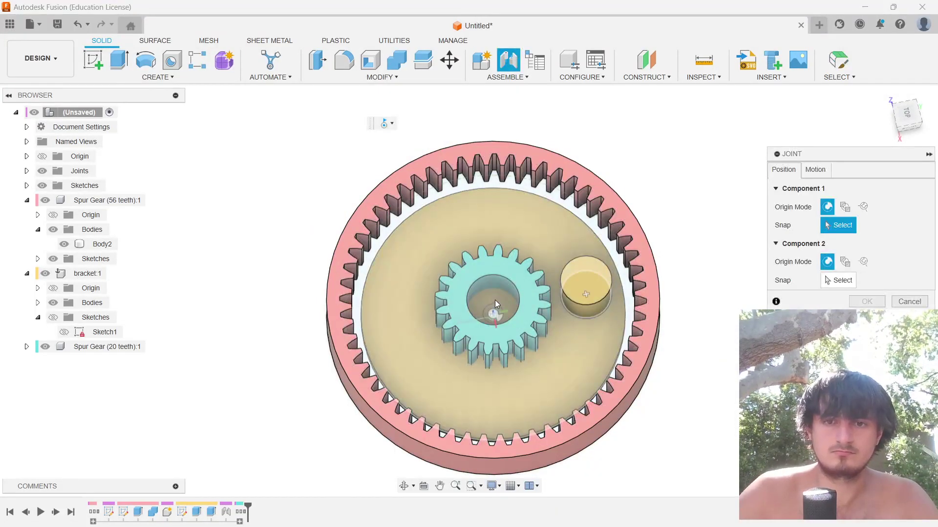
pyautogui.scroll(3, 494, 300)
pyautogui.keyDown('shift'); pyautogui.moveTo(498, 313); pyautogui.dragTo(489, 285, button='middle'); pyautogui.keyUp('shift')
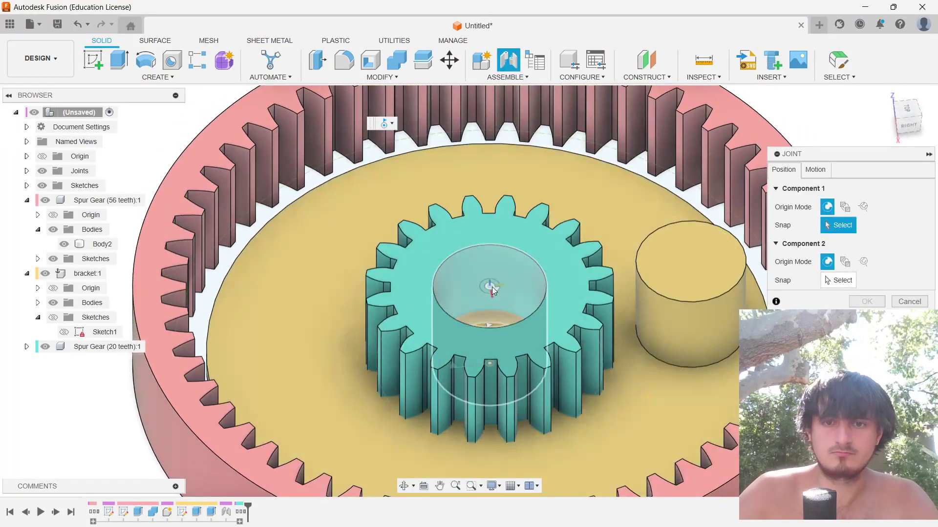
pyautogui.click(491, 286)
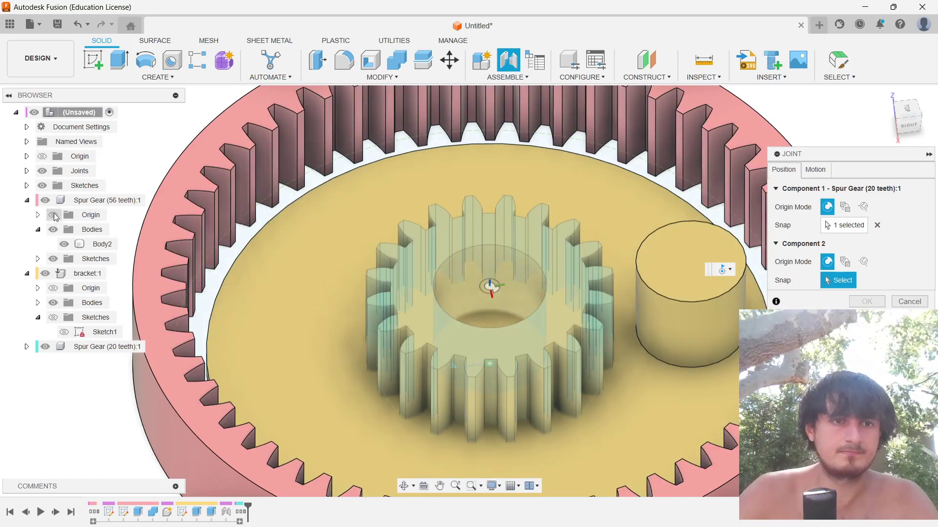
pyautogui.click(45, 200)
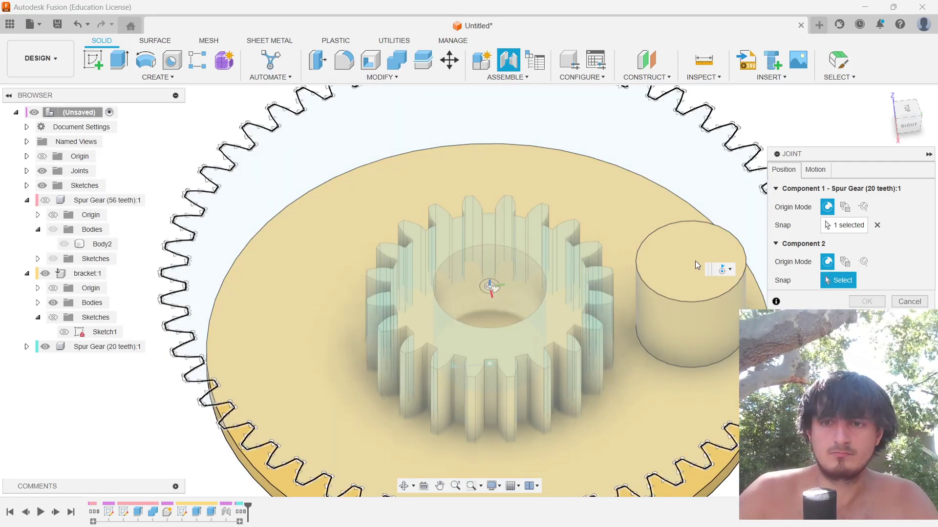
pyautogui.keyDown('shift'); pyautogui.moveTo(691, 262); pyautogui.dragTo(649, 228, button='middle'); pyautogui.keyUp('shift')
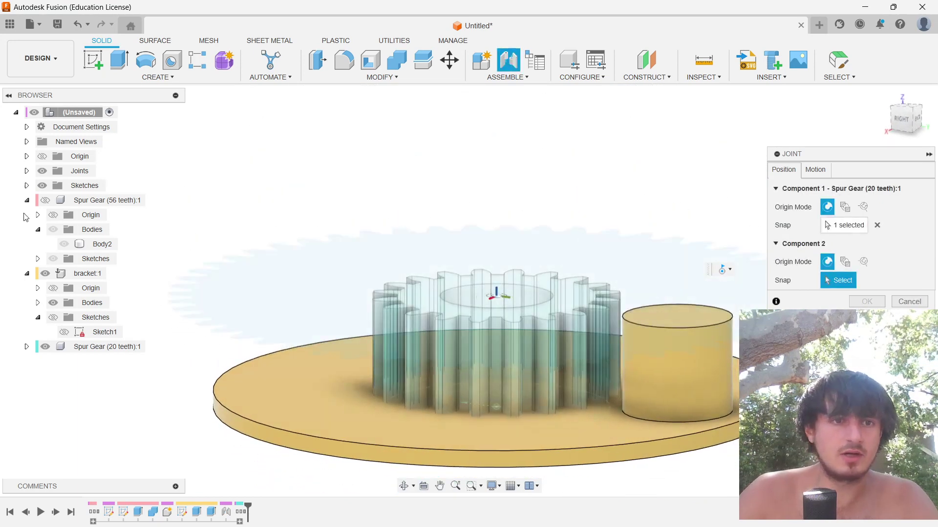
pyautogui.click(42, 185)
pyautogui.keyDown('shift'); pyautogui.moveTo(700, 312); pyautogui.dragTo(704, 381, button='middle'); pyautogui.keyUp('shift')
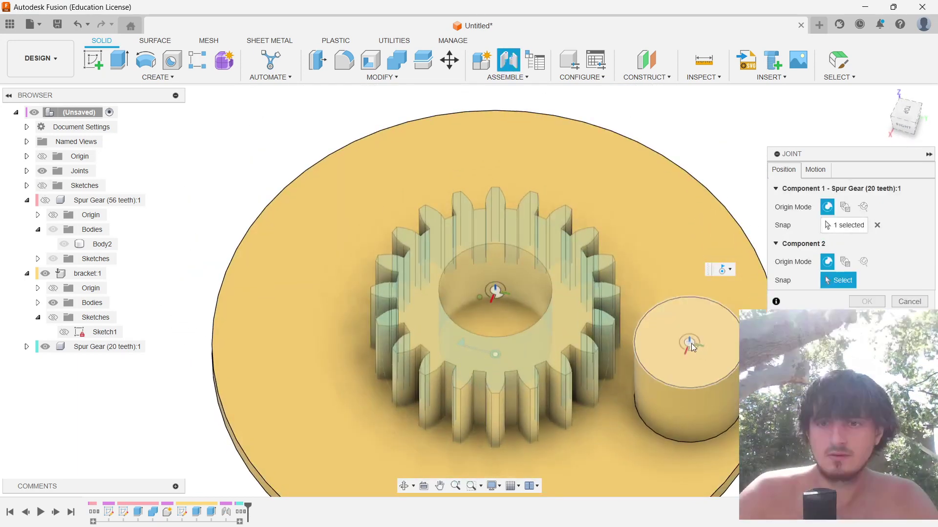
pyautogui.click(691, 344)
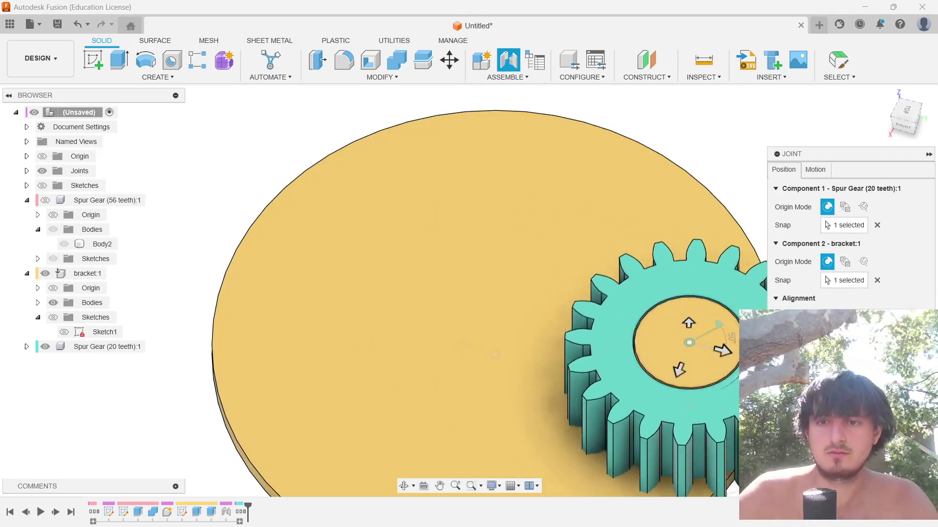
# Step: Check the planet gear's placement against the YouTube tutorial and return to Fusion
pyautogui.keyDown('shift'); pyautogui.moveTo(465, 318); pyautogui.dragTo(507, 339, button='middle'); pyautogui.keyUp('shift')
pyautogui.hotkey('alt', 'Tab')
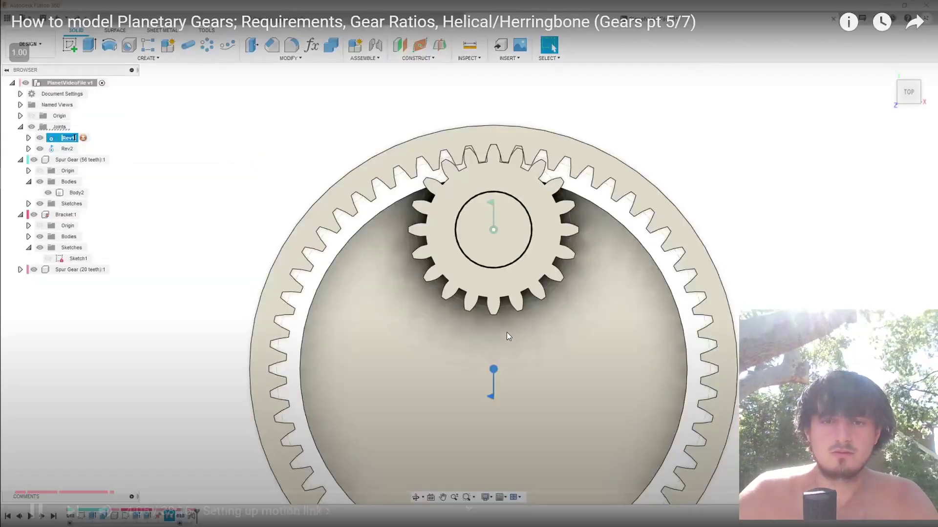
pyautogui.click(495, 321)
pyautogui.press('Left')
pyautogui.hotkey('alt', 'Tab')
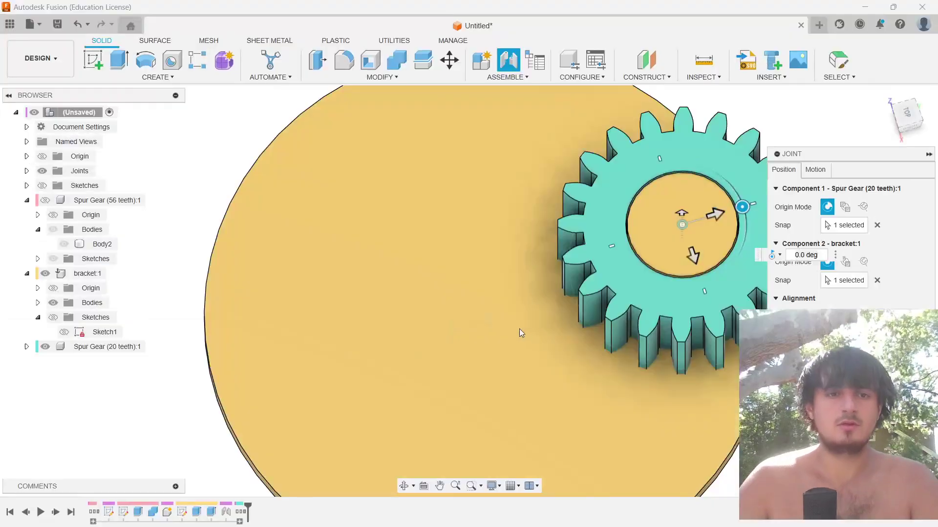
# Step: Show the ring gear again and examine from the top view how its teeth mesh with the 20-tooth gear
pyautogui.click(45, 200)
pyautogui.moveTo(364, 168); pyautogui.dragTo(153, 254, button='middle')
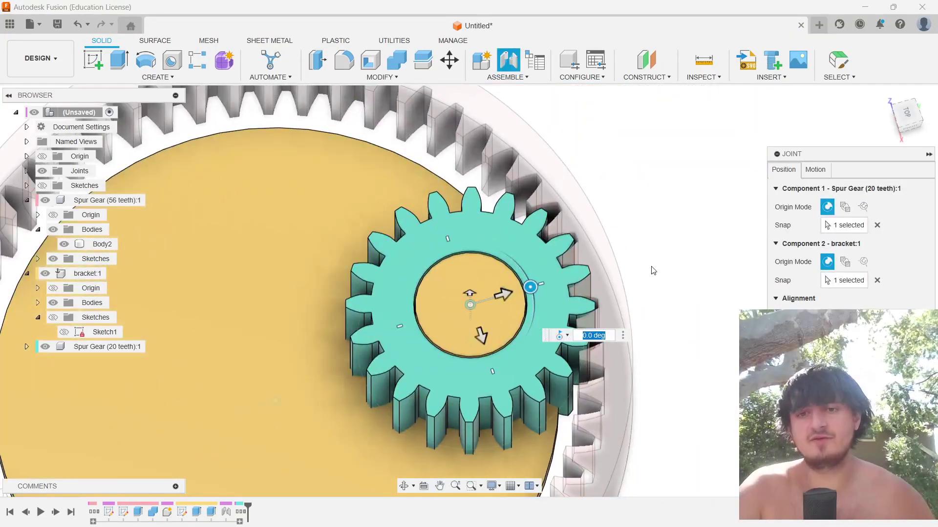
pyautogui.moveTo(627, 200); pyautogui.dragTo(666, 222, button='middle')
pyautogui.click(898, 121)
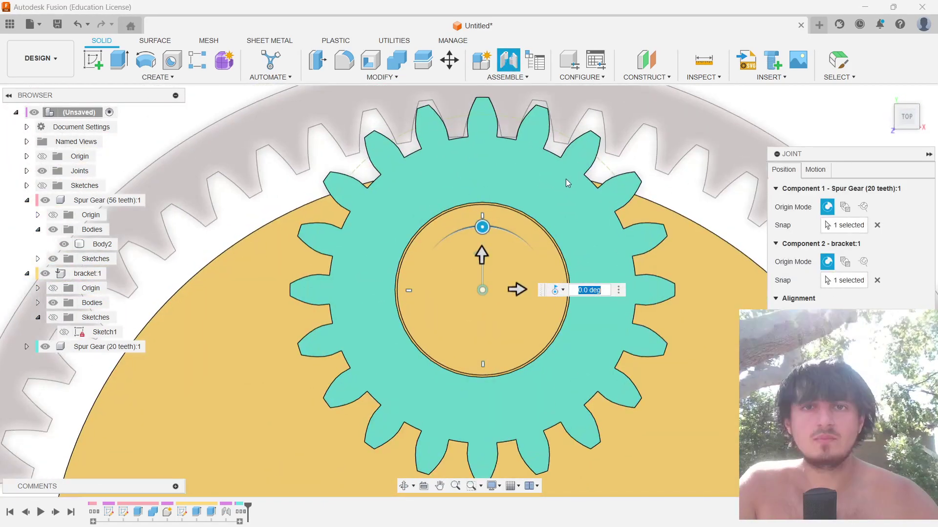
pyautogui.scroll(5, 450, 107)
pyautogui.scroll(3, 448, 251)
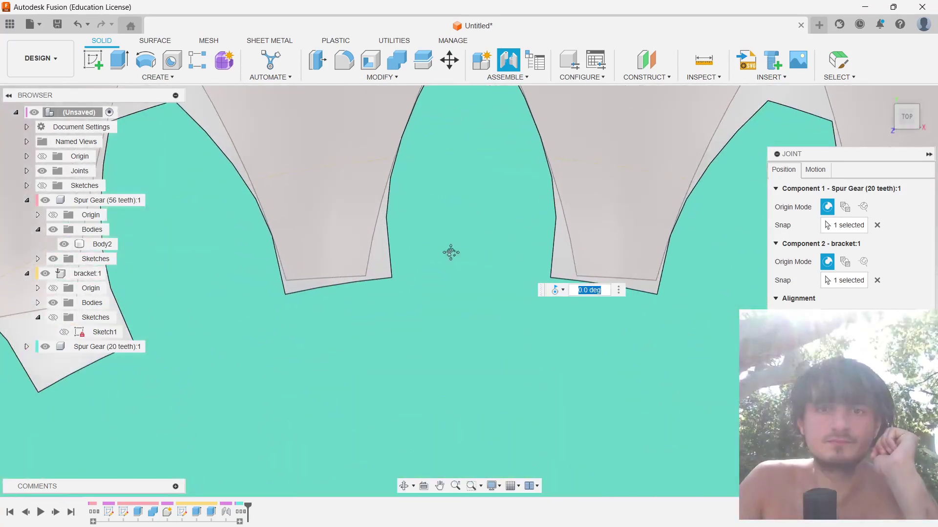
pyautogui.scroll(5, 569, 289)
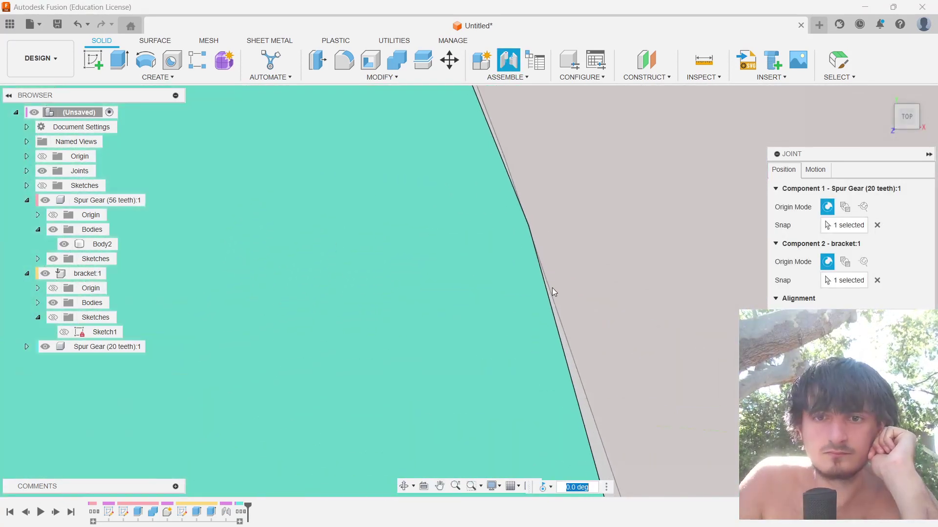
pyautogui.moveTo(552, 288); pyautogui.dragTo(508, 271, button='middle')
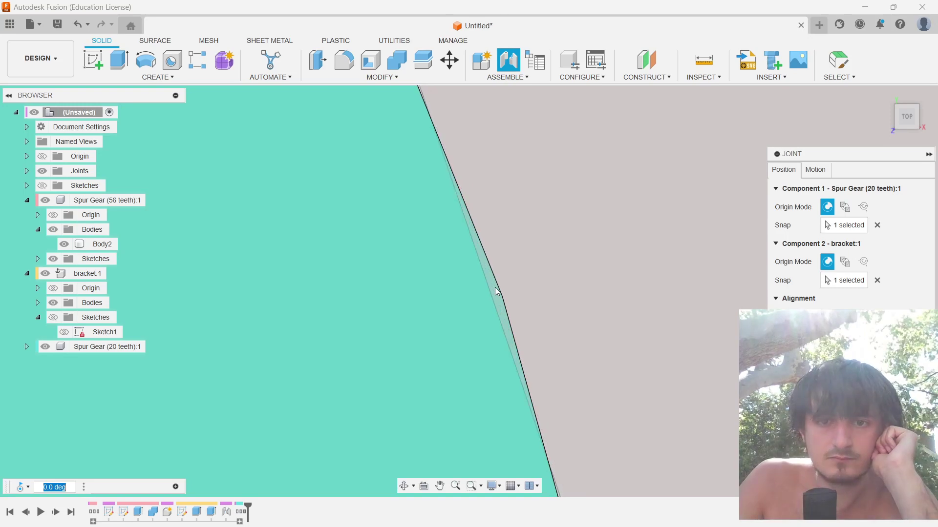
pyautogui.scroll(-4, 476, 328)
pyautogui.scroll(-6, 464, 347)
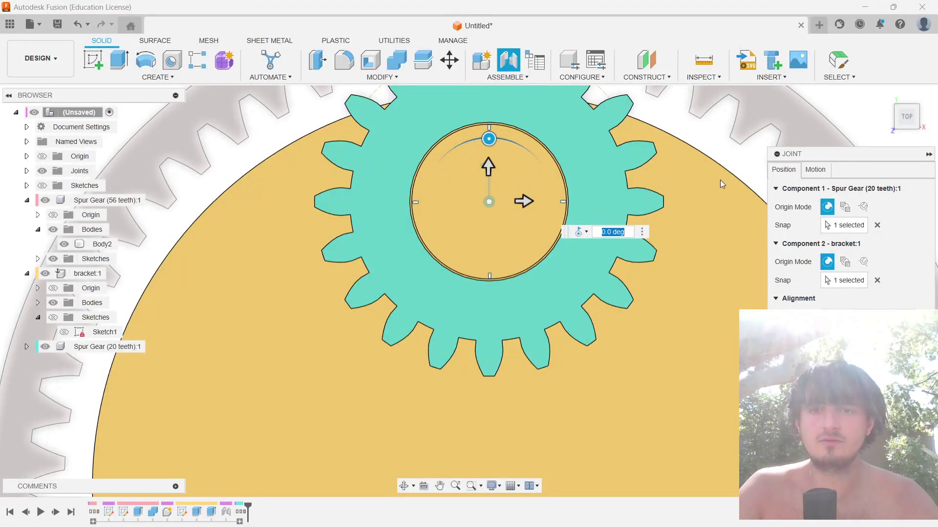
# Step: Open the joint's motion settings and replay the planet gear joint section of the YouTube tutorial for comparison
pyautogui.click(814, 170)
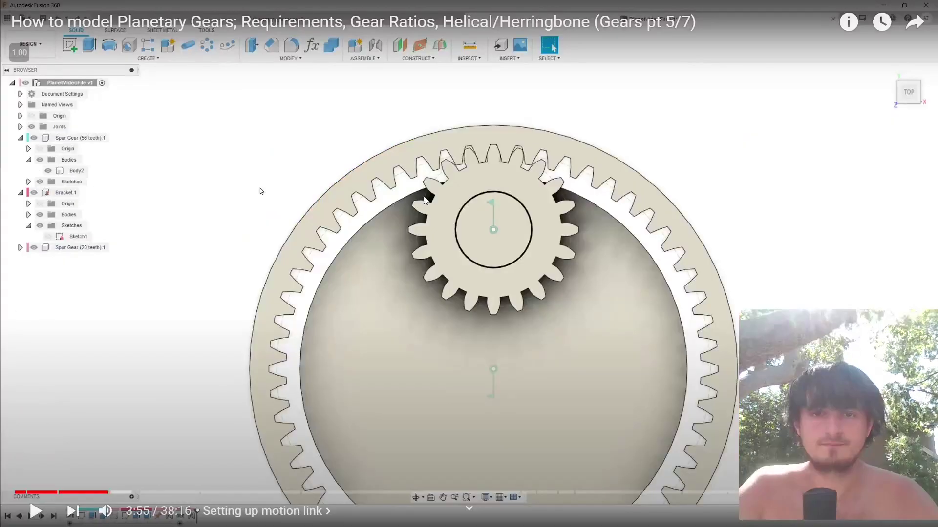
pyautogui.press('space')
pyautogui.press('Left')
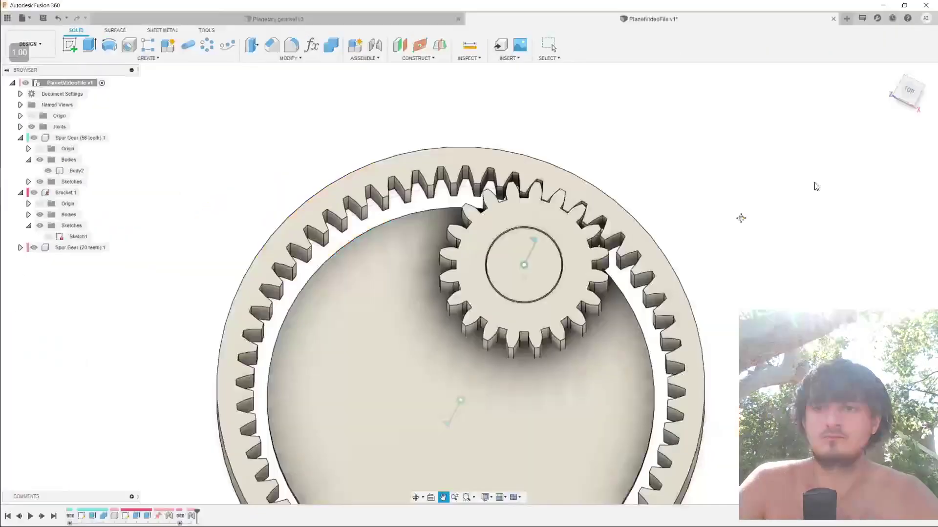
pyautogui.click(600, 180)
pyautogui.press('Left')
pyautogui.click(600, 180)
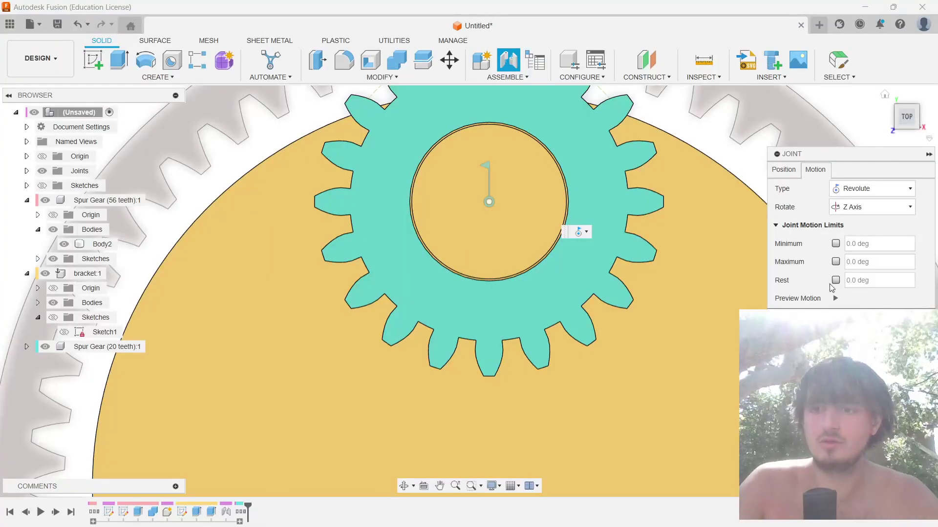
# Step: Preview the Revolute motion about the Z axis and create the joint between the 20-tooth gear and the bracket
pyautogui.click(835, 299)
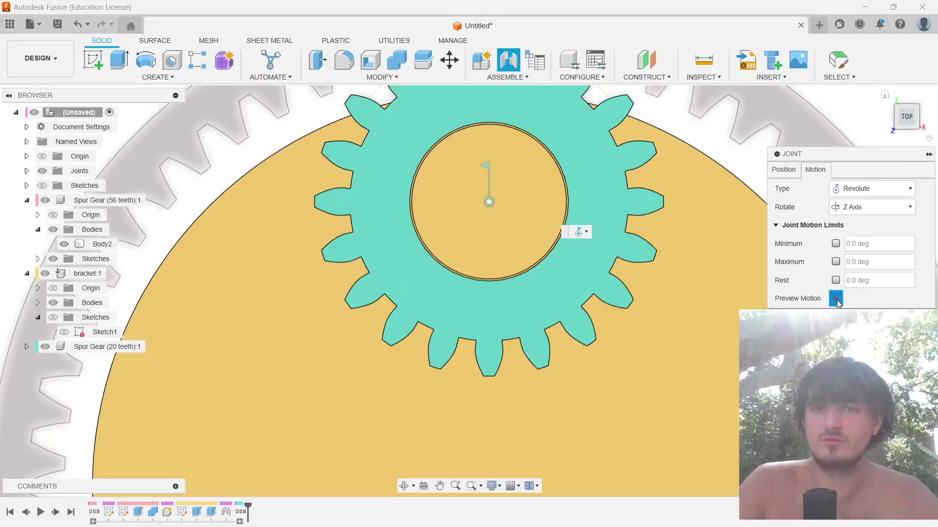
pyautogui.scroll(-5, 560, 212)
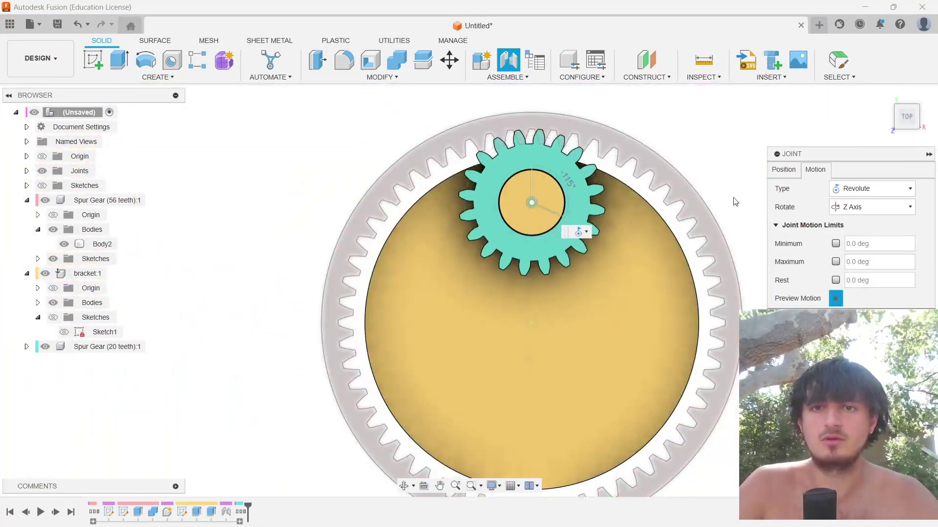
pyautogui.click(879, 319)
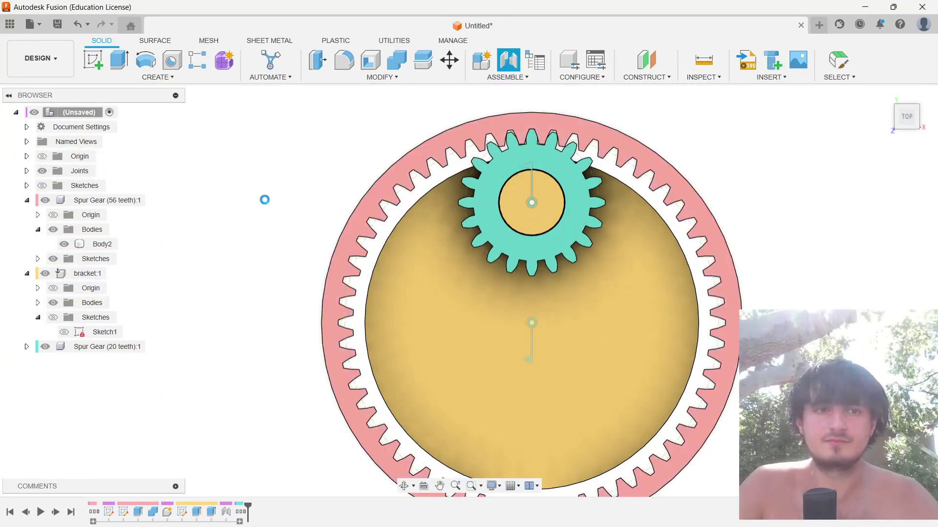
# Step: Start a Motion Link between the joints Revolute 1 and Revolute 2
pyautogui.press('o')
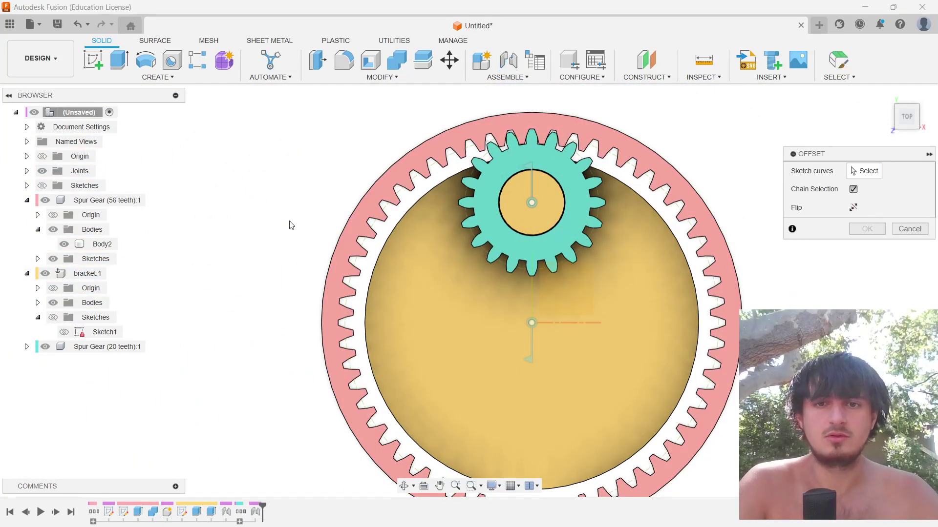
pyautogui.press('Escape')
pyautogui.write('smotion')
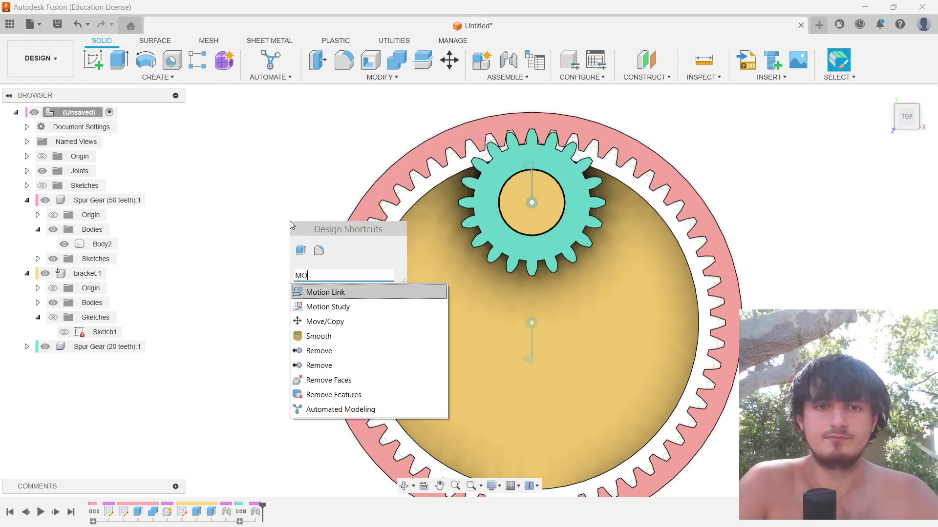
pyautogui.press('Return')
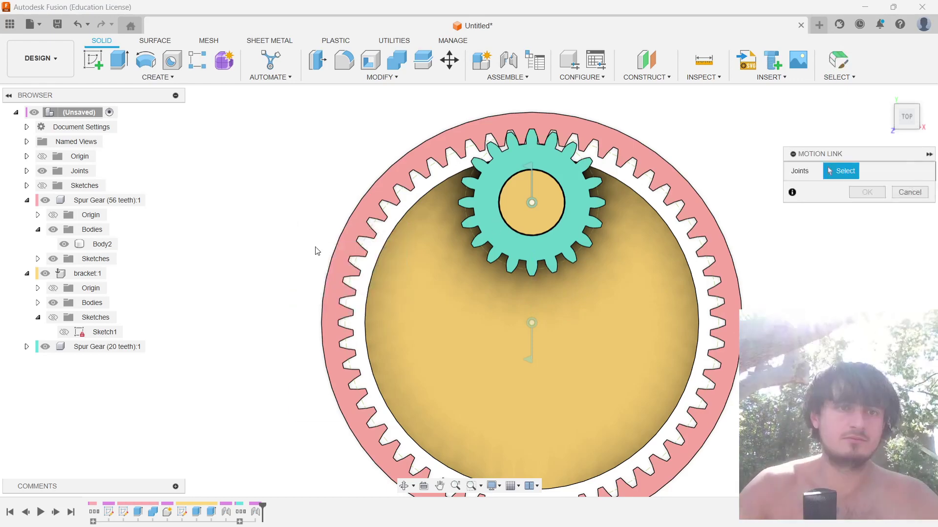
pyautogui.click(27, 171)
pyautogui.click(98, 186)
pyautogui.click(97, 200)
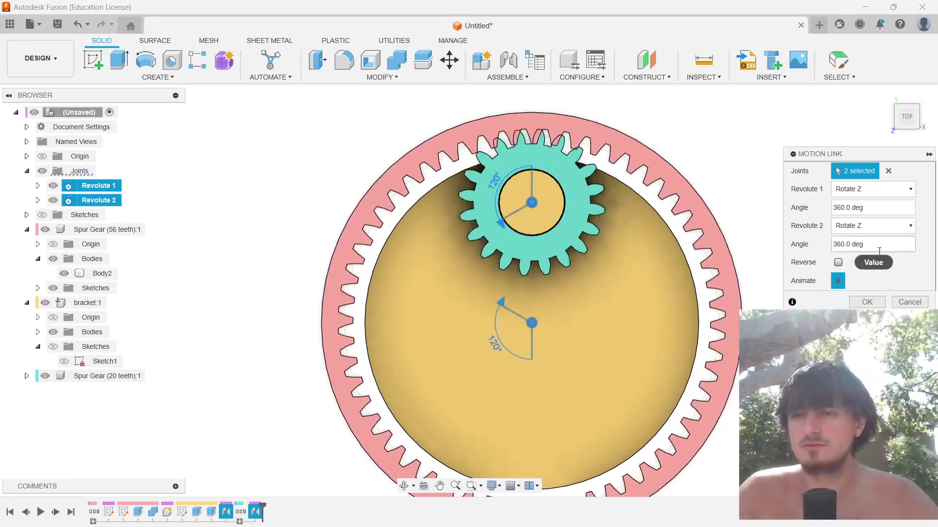
# Step: Set the Revolute 2 angle to 56/20*360, reverse the direction, and create the motion link
pyautogui.moveTo(879, 248); pyautogui.dragTo(762, 251)
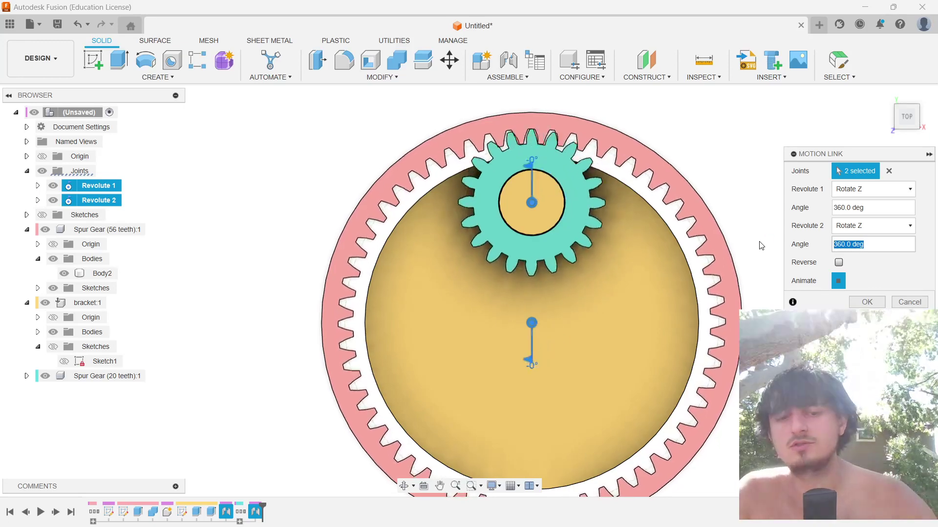
pyautogui.write('56')
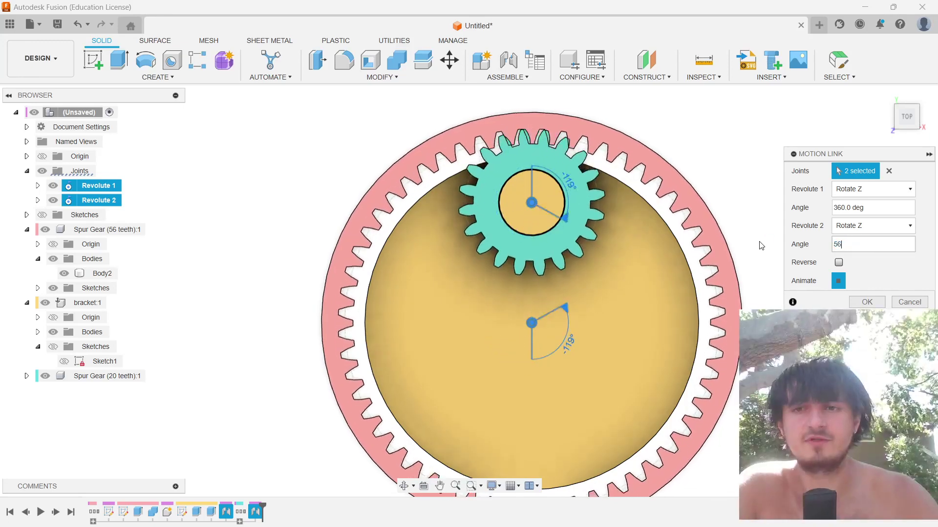
pyautogui.write('/20*')
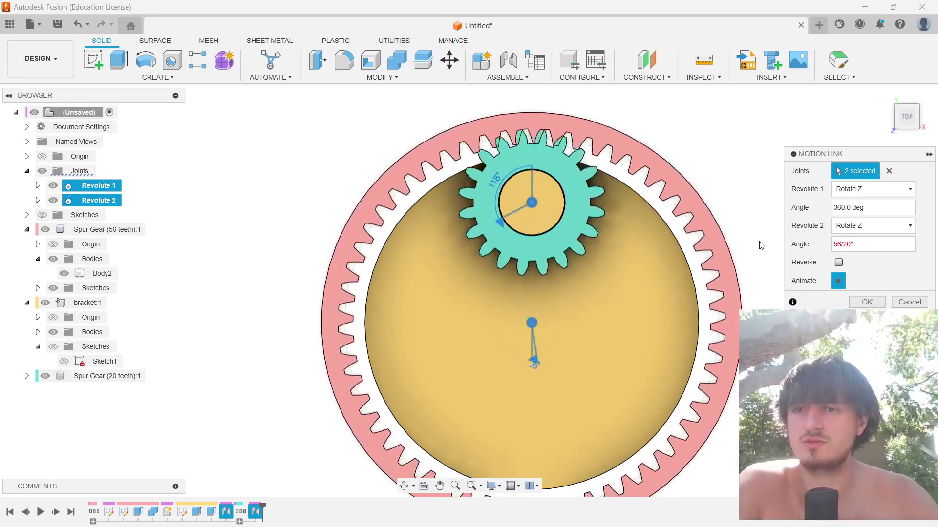
pyautogui.write('180')
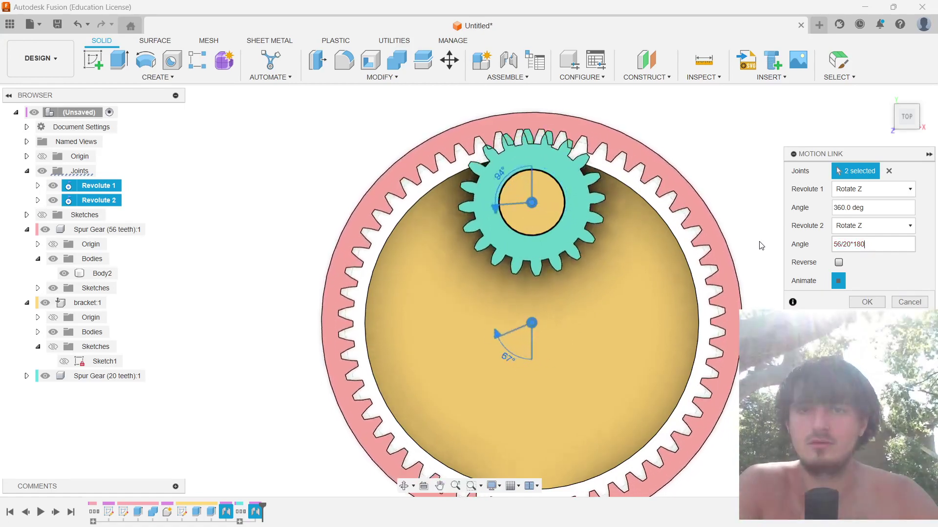
pyautogui.press('BackSpace')
pyautogui.press('BackSpace')
pyautogui.press('BackSpace')
pyautogui.write('360')
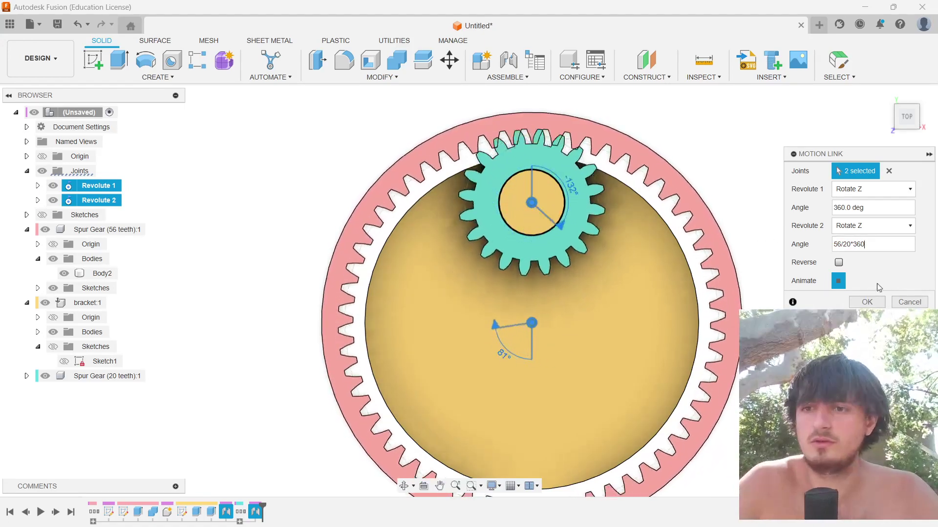
pyautogui.click(839, 263)
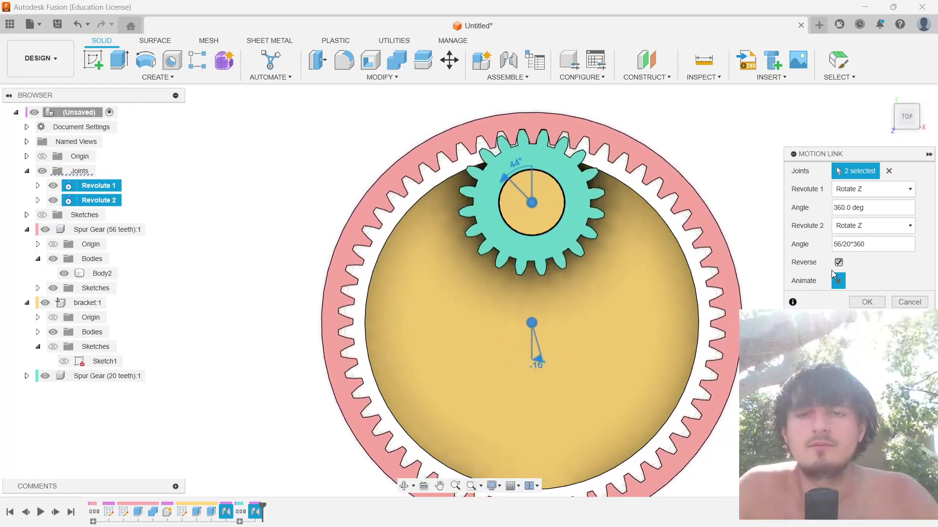
pyautogui.click(877, 305)
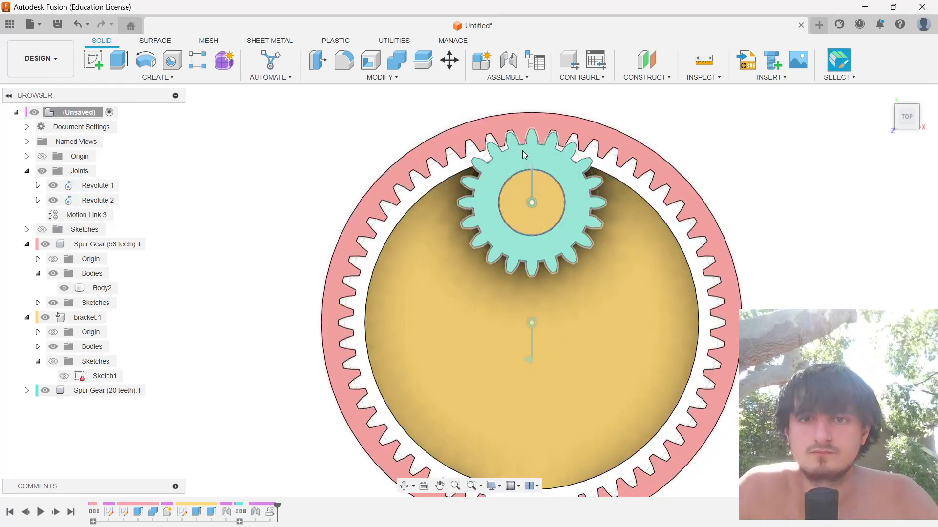
# Step: Rotate the 20-tooth gear by about 143° to test the motion link, and consult the next part of the YouTube tutorial
pyautogui.moveTo(491, 164); pyautogui.dragTo(587, 354)
pyautogui.scroll(5, 534, 157)
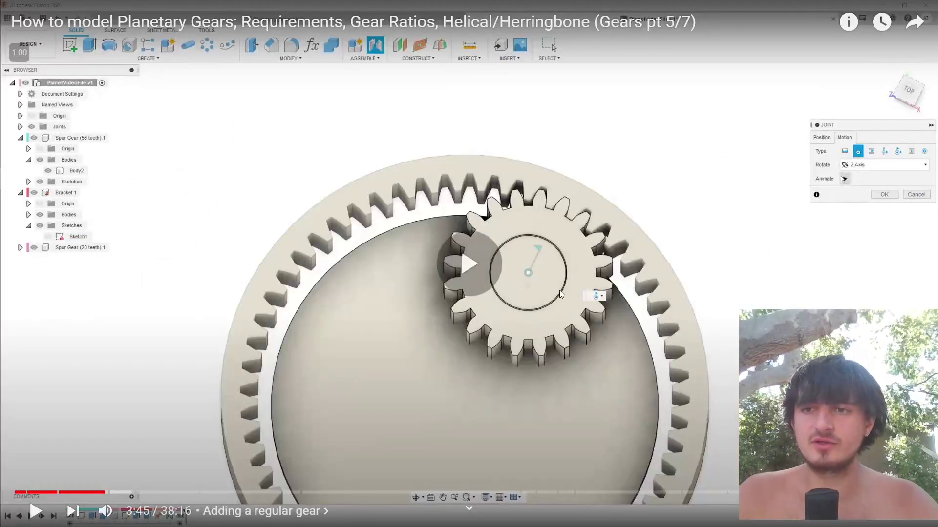
pyautogui.click(559, 291)
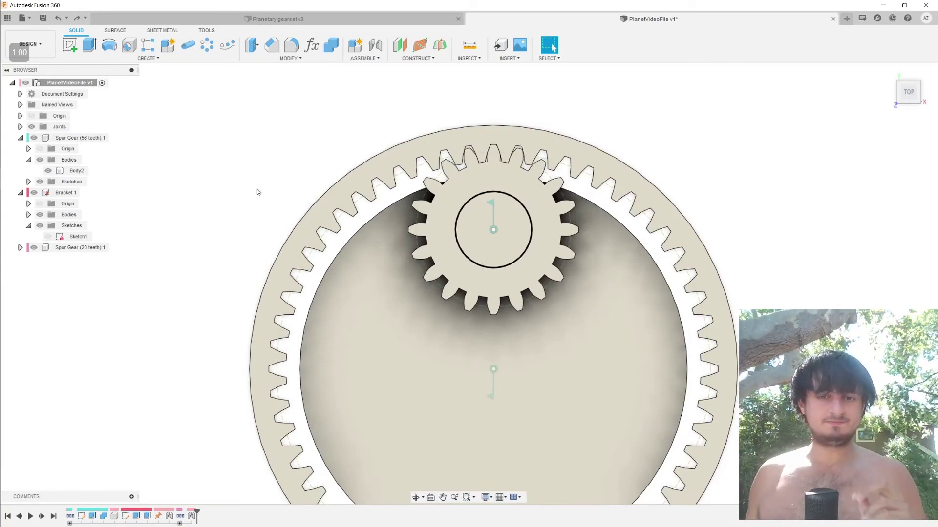
pyautogui.click(20, 127)
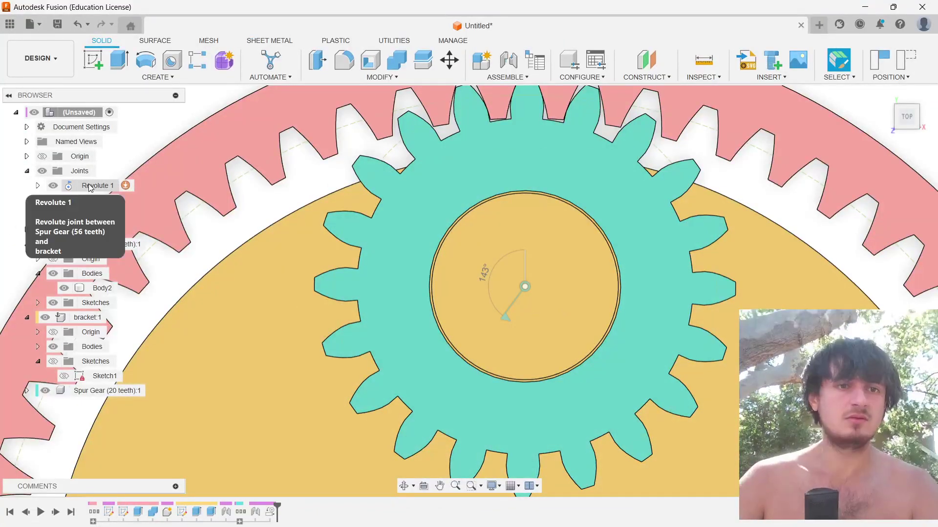
# Step: Rename the joint Revolute 1 as ring_gear and the joint Revolute 2 as pinion
pyautogui.click(89, 186)
pyautogui.scroll(-3, 626, 410)
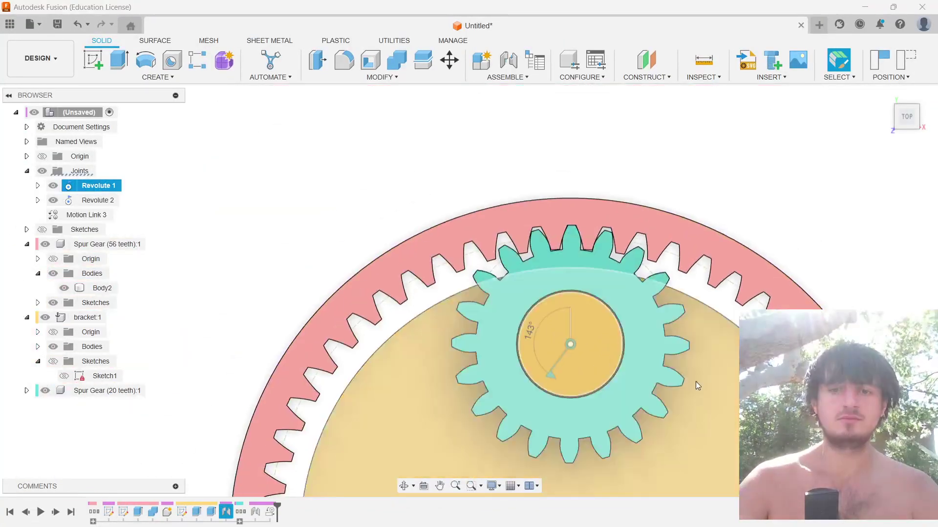
pyautogui.moveTo(739, 288); pyautogui.dragTo(707, 78, button='middle')
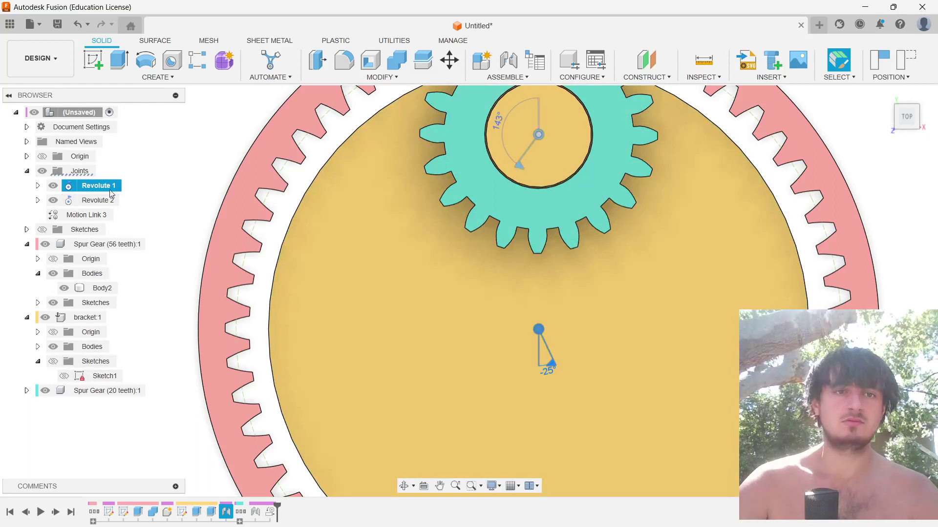
pyautogui.rightClick(113, 188)
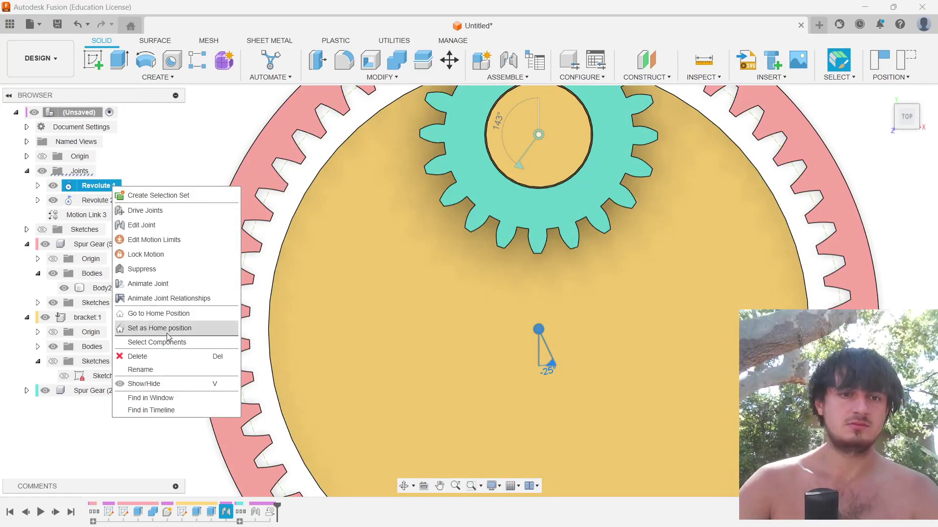
pyautogui.click(163, 369)
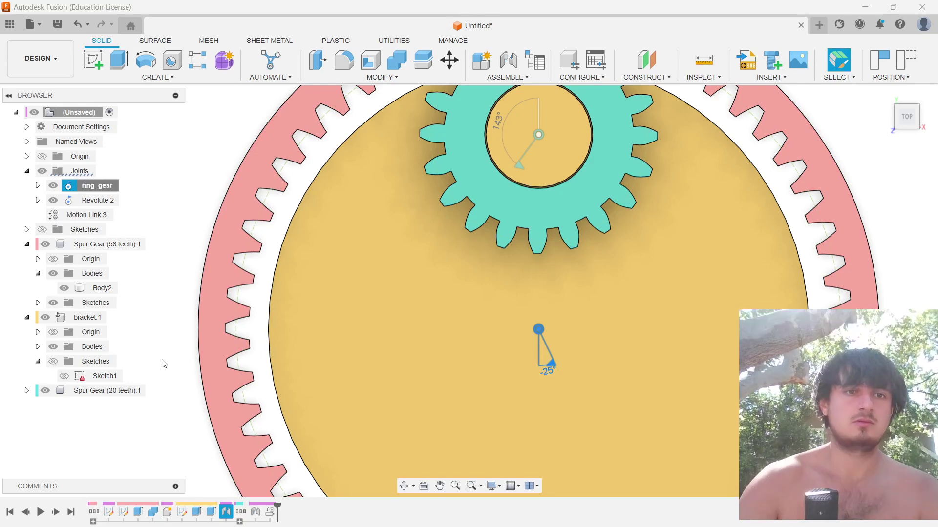
pyautogui.rightClick(103, 198)
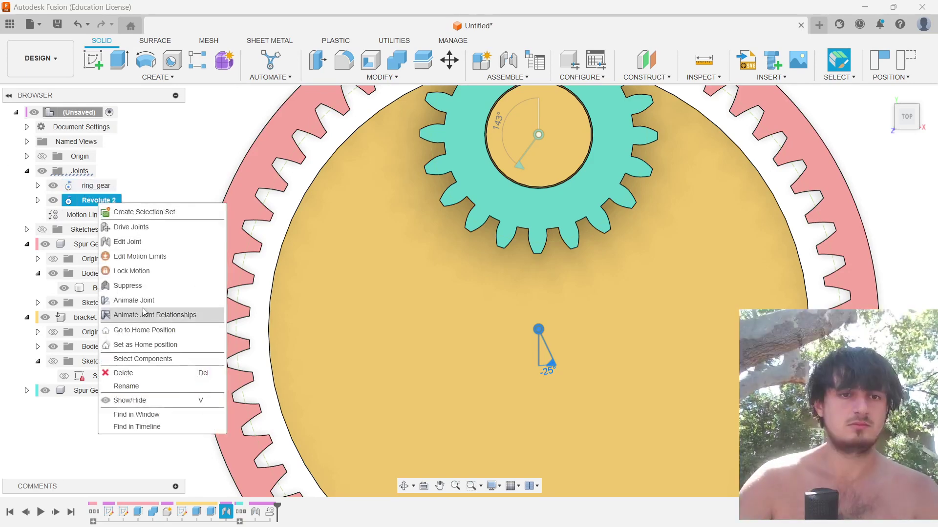
pyautogui.click(126, 387)
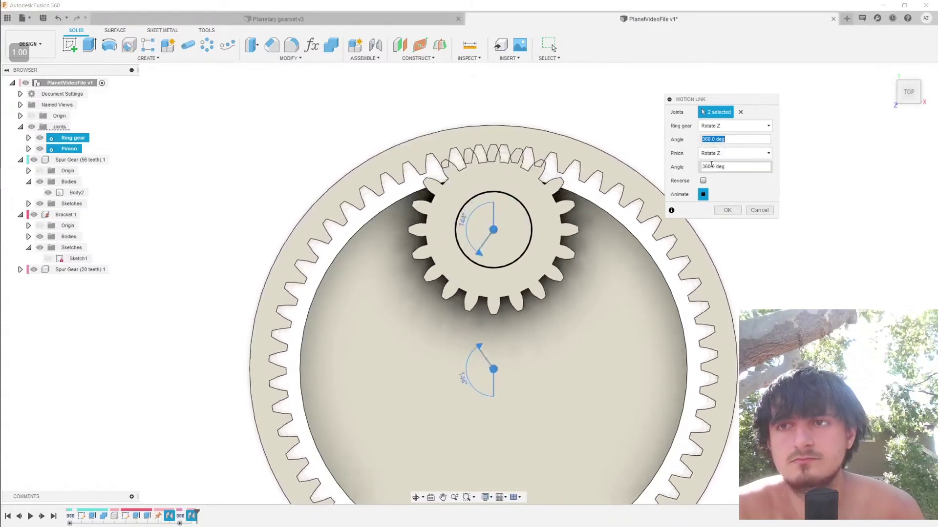
# Step: Watch the YouTube tutorial's demonstration of the motion link, the offset construction plane and the section analysis of the gears
pyautogui.click(702, 167)
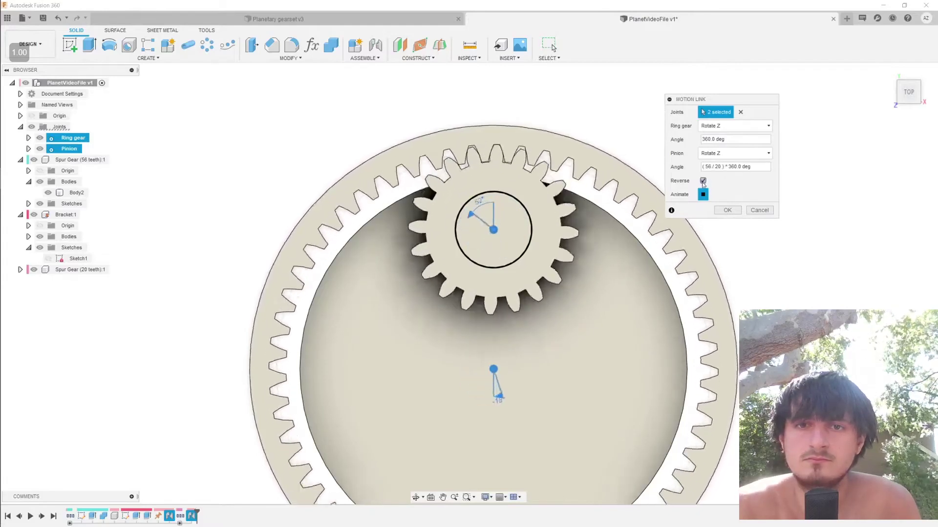
pyautogui.click(727, 211)
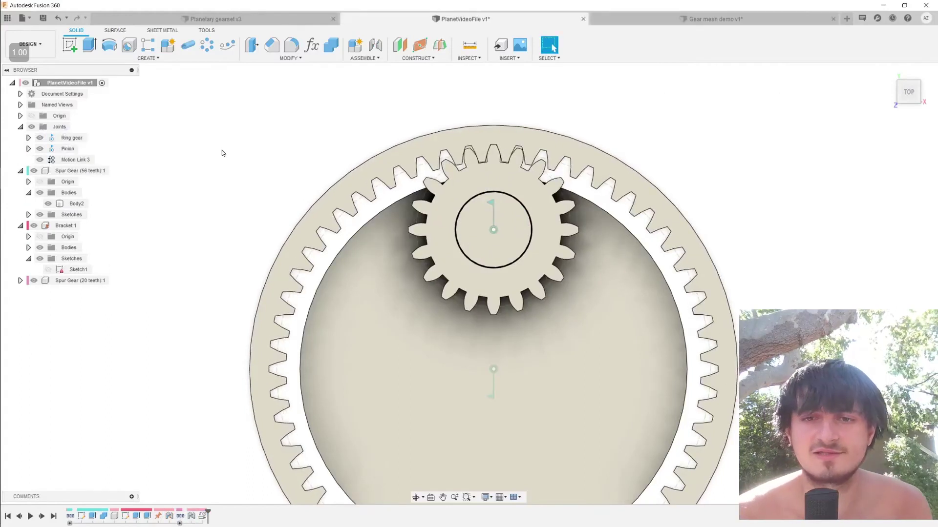
pyautogui.click(400, 46)
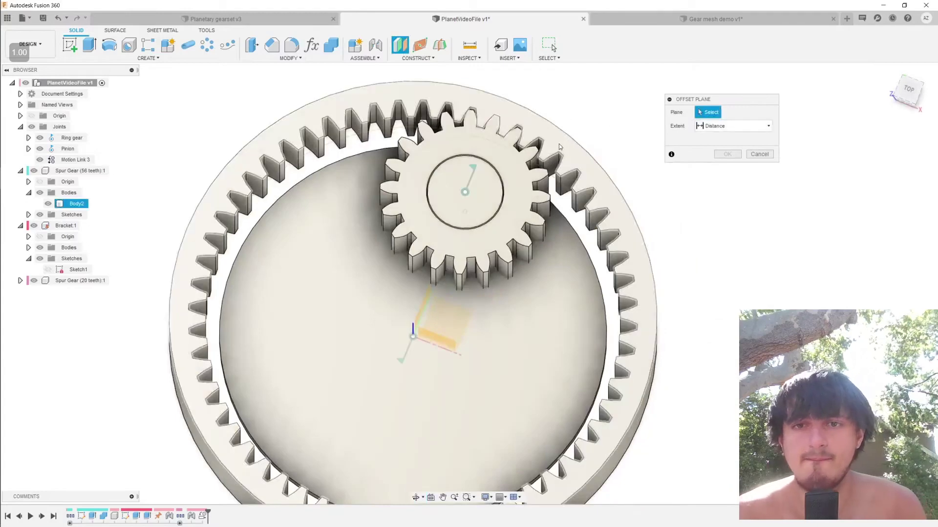
pyautogui.click(561, 142)
pyautogui.keyDown('shift'); pyautogui.moveTo(514, 194); pyautogui.dragTo(506, 165, button='middle'); pyautogui.keyUp('shift')
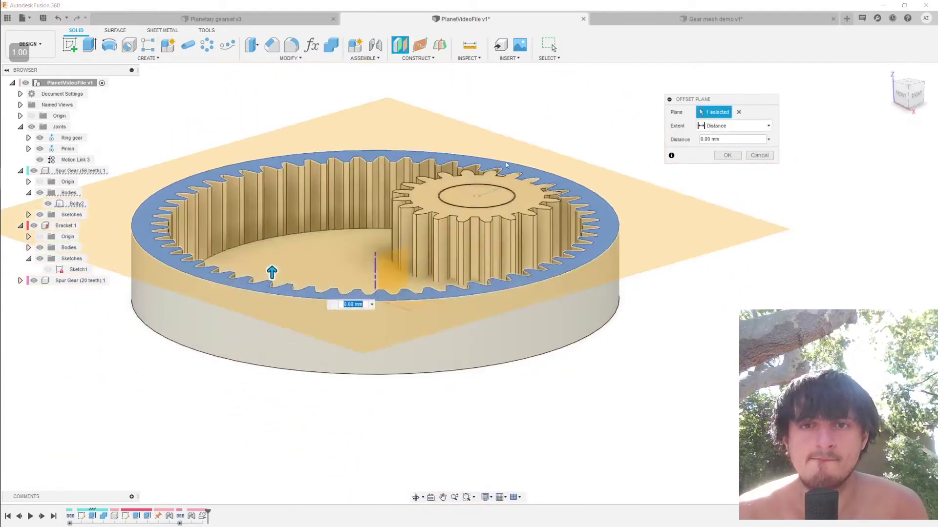
pyautogui.click(722, 156)
pyautogui.keyDown('shift'); pyautogui.moveTo(630, 112); pyautogui.dragTo(555, 89, button='middle'); pyautogui.keyUp('shift')
pyautogui.click(468, 58)
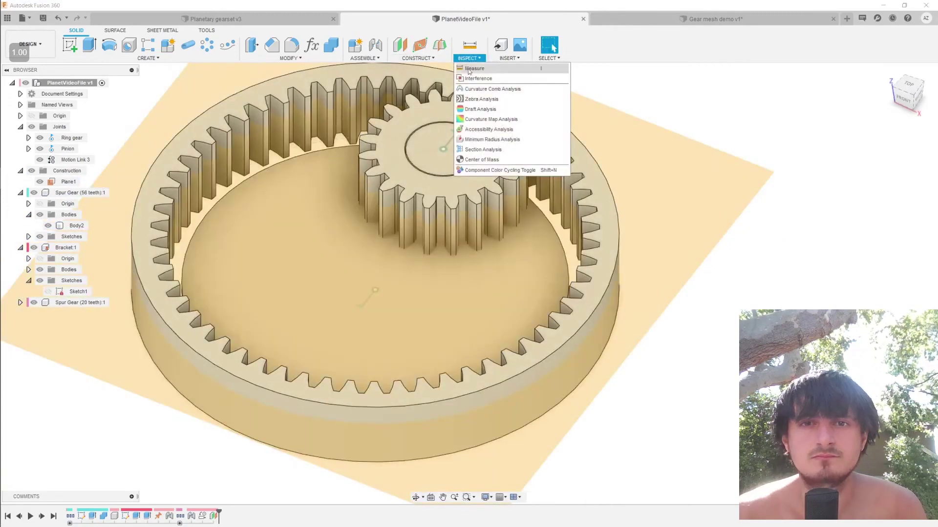
pyautogui.click(502, 153)
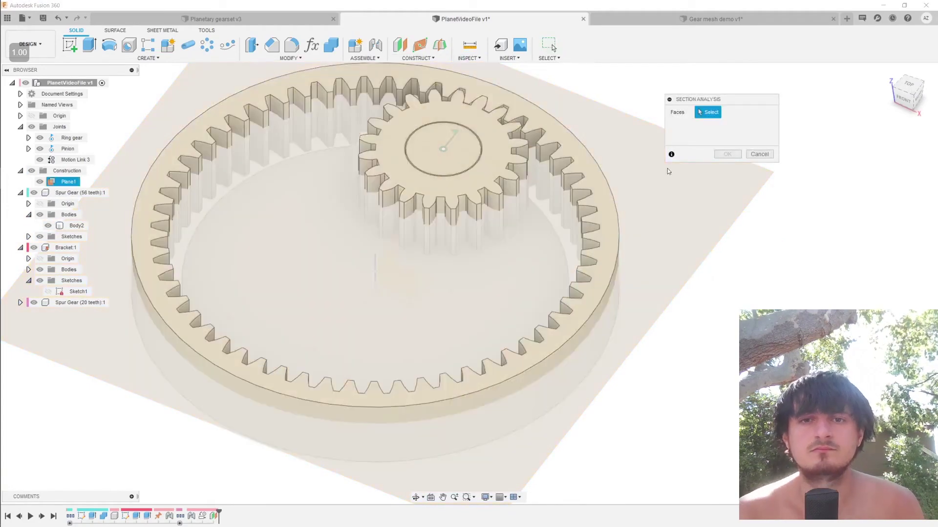
pyautogui.click(667, 169)
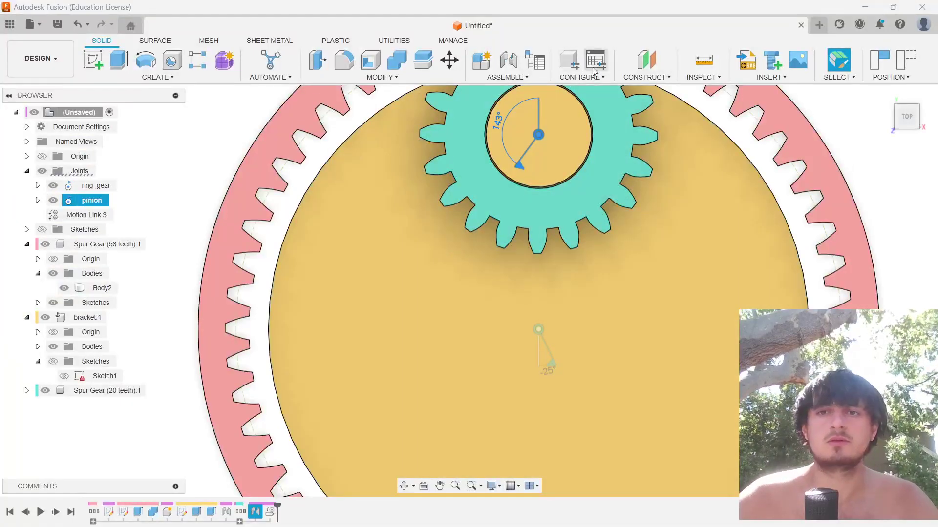
# Step: Capture the moved component positions and create a midplane between the bracket post's top face and the XY origin plane
pyautogui.click(644, 76)
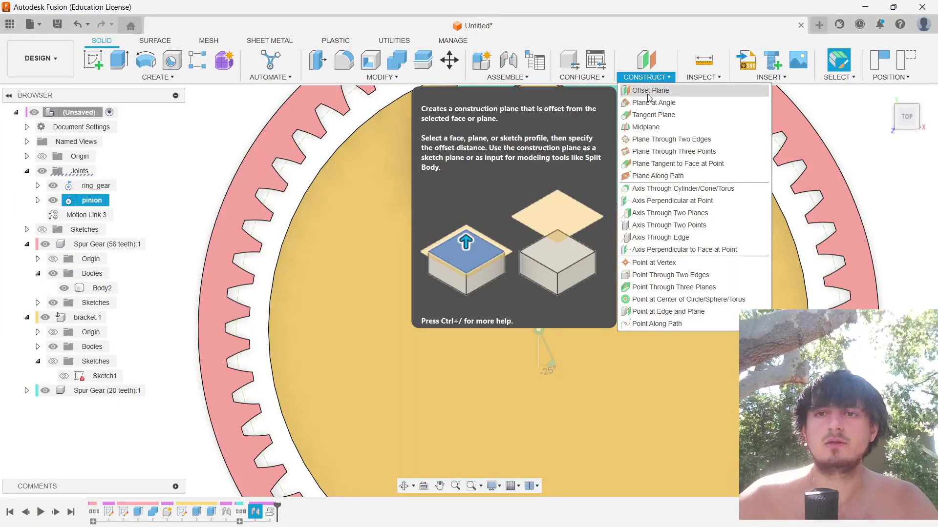
pyautogui.click(645, 127)
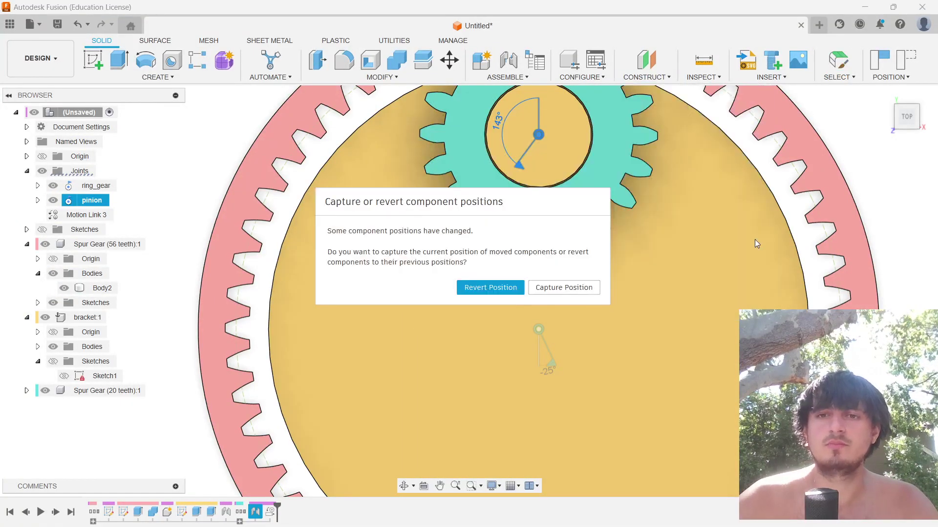
pyautogui.click(564, 290)
pyautogui.keyDown('shift'); pyautogui.moveTo(644, 290); pyautogui.dragTo(695, 209, button='middle'); pyautogui.keyUp('shift')
pyautogui.click(596, 193)
pyautogui.click(693, 210)
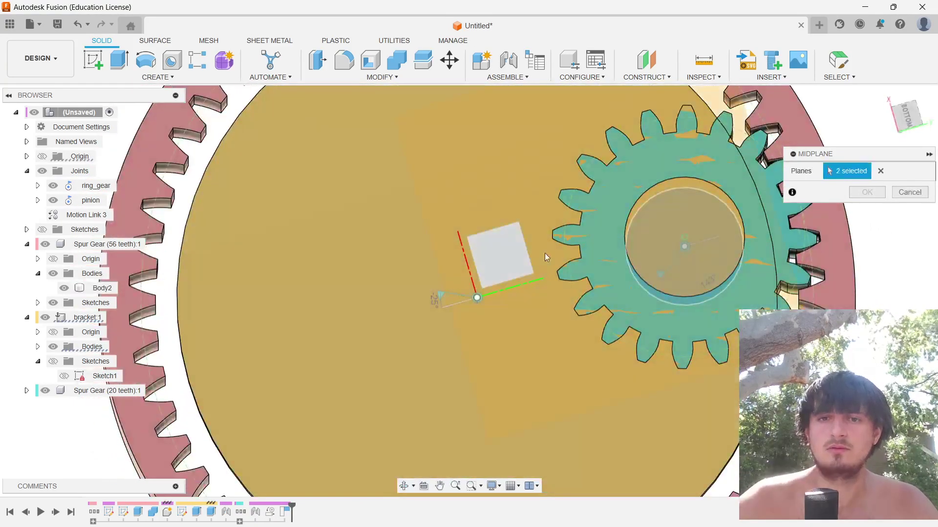
pyautogui.keyDown('shift'); pyautogui.moveTo(582, 233); pyautogui.dragTo(779, 253, button='middle'); pyautogui.keyUp('shift')
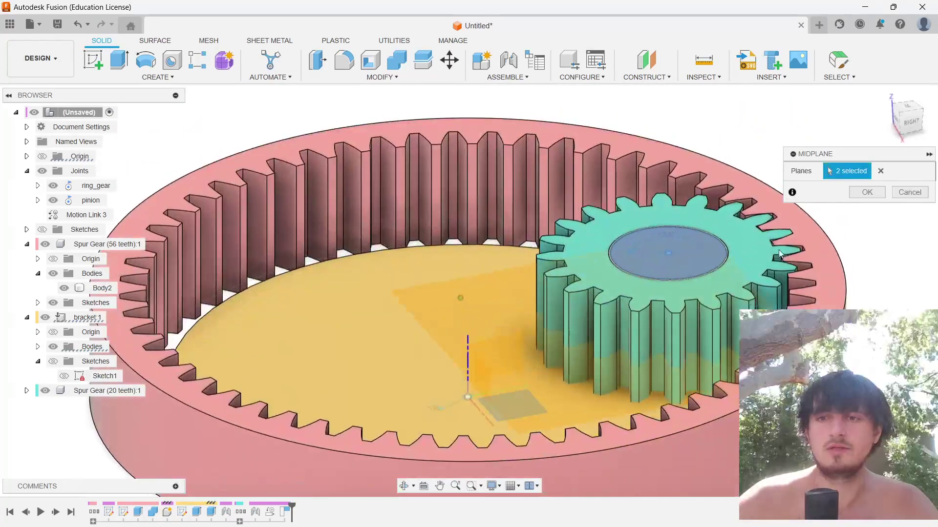
pyautogui.click(867, 192)
# Step: Create a section analysis through the gears, using the new midplane as the cut plane at 0.00 mm distance
pyautogui.keyDown('shift'); pyautogui.moveTo(830, 210); pyautogui.dragTo(693, 274, button='middle'); pyautogui.keyUp('shift')
pyautogui.scroll(3, 647, 302)
pyautogui.click(647, 302)
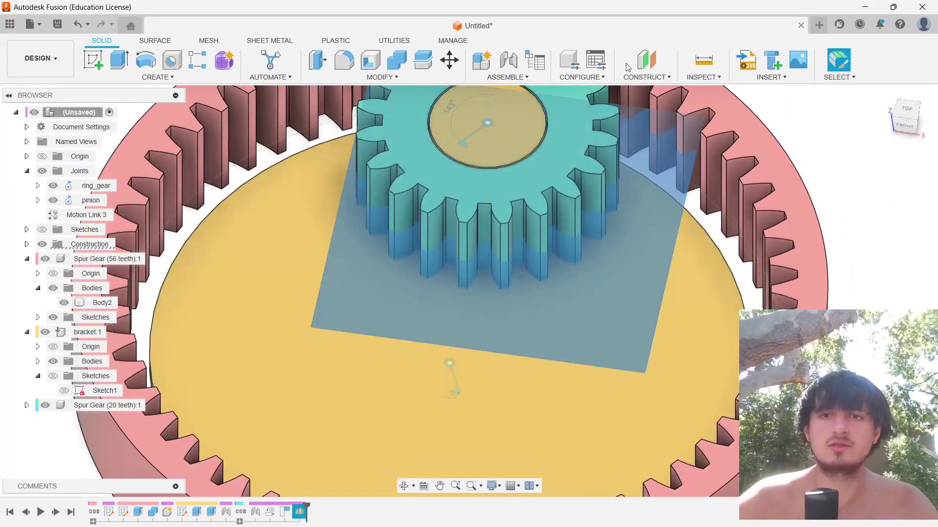
pyautogui.click(704, 76)
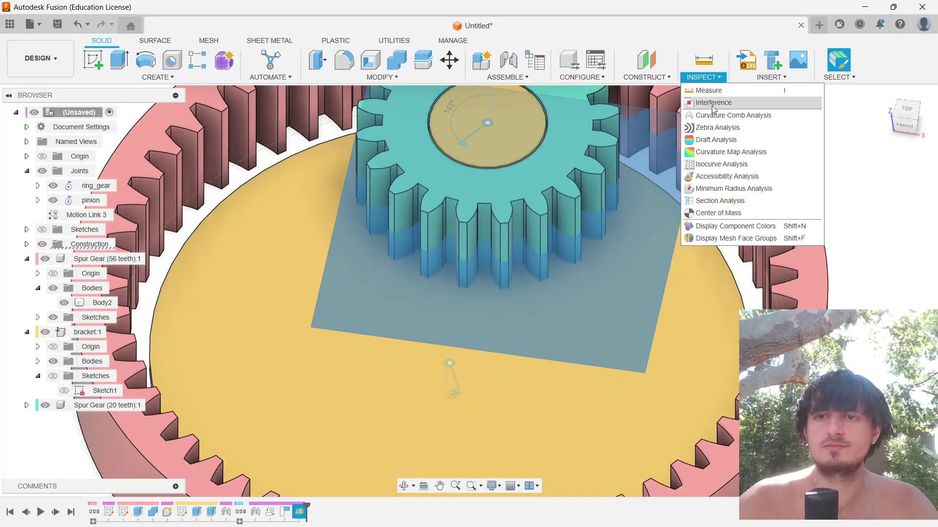
pyautogui.click(719, 205)
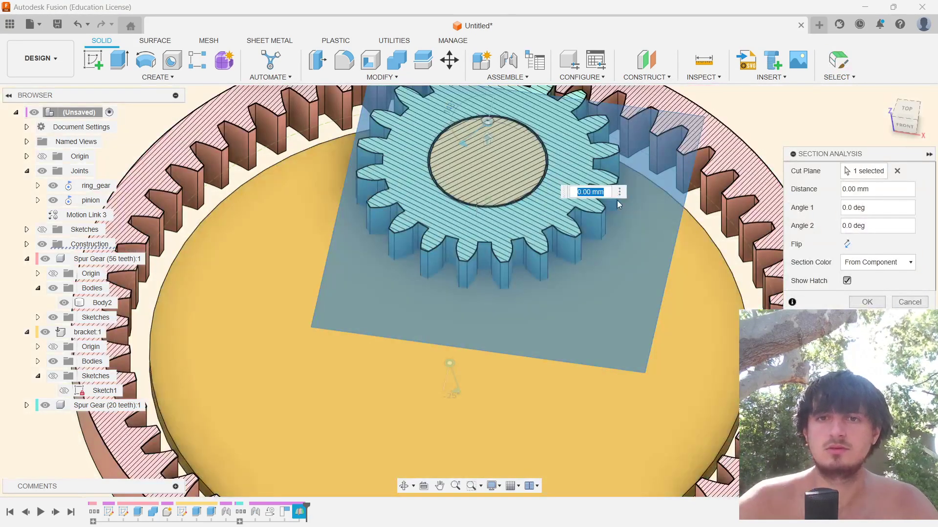
pyautogui.click(619, 193)
pyautogui.click(629, 267)
pyautogui.moveTo(750, 105); pyautogui.dragTo(748, 188, button='middle')
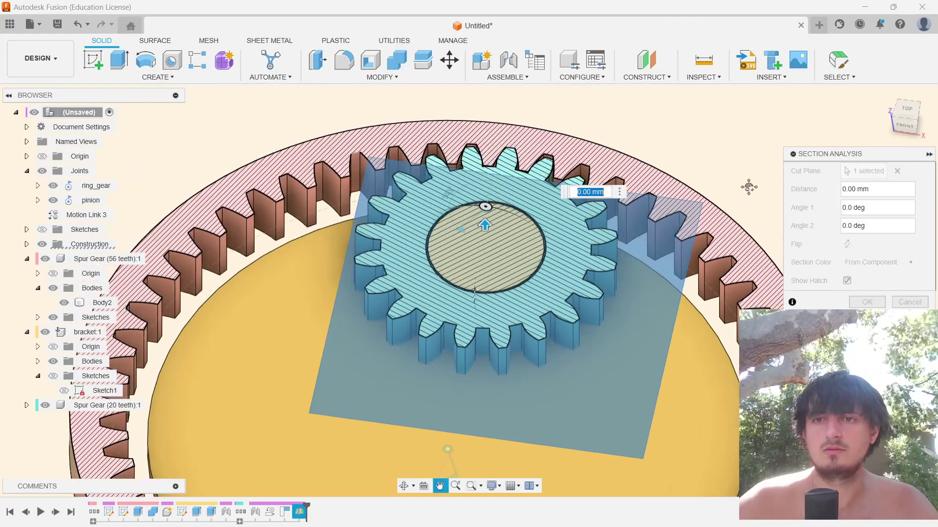
pyautogui.click(878, 305)
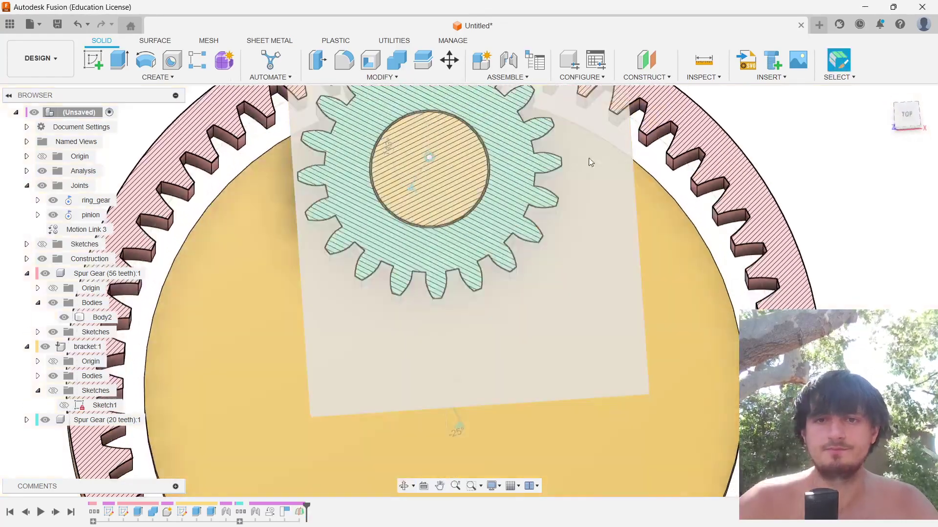
# Step: Examine the contact between the meshing ring gear and 20-tooth gear teeth closely in the sectioned top view
pyautogui.scroll(5, 435, 219)
pyautogui.scroll(8, 436, 219)
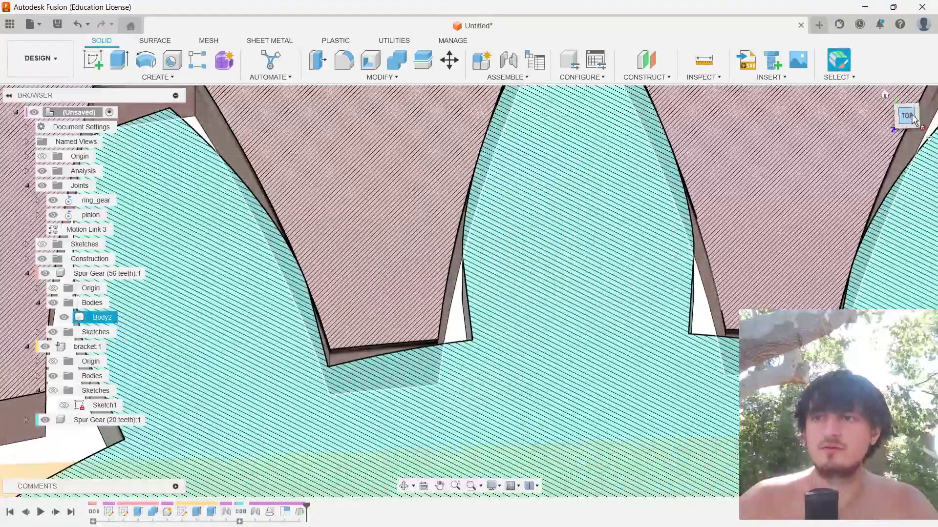
pyautogui.scroll(-3, 651, 172)
pyautogui.press('Escape')
pyautogui.scroll(6, 406, 172)
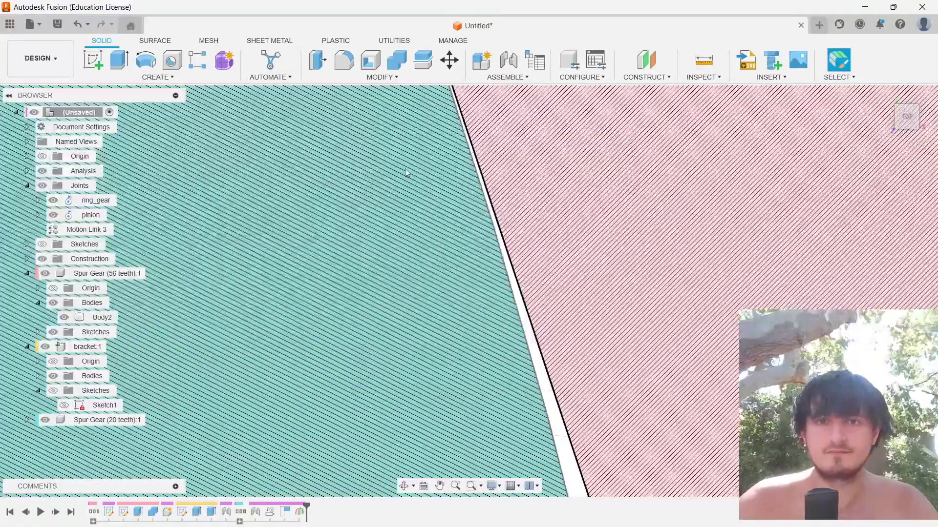
pyautogui.moveTo(405, 172); pyautogui.dragTo(380, 193, button='middle')
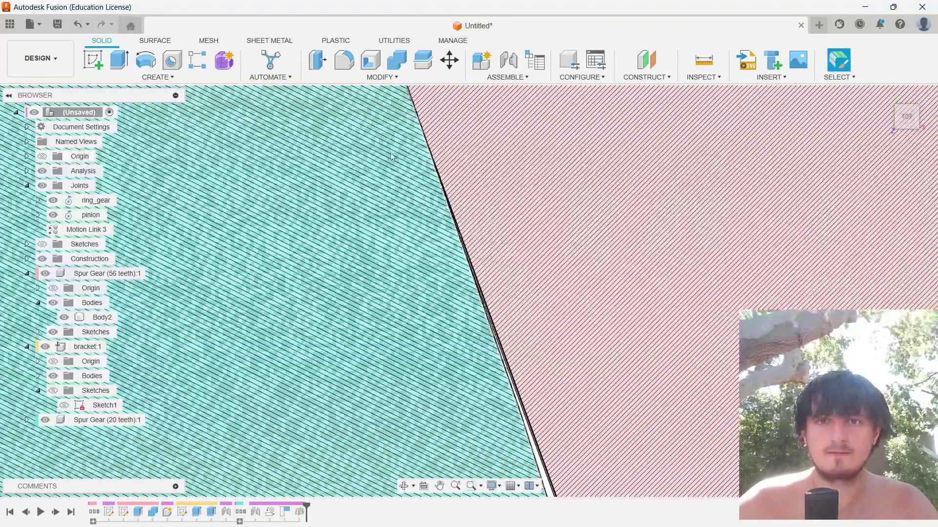
pyautogui.click(475, 301)
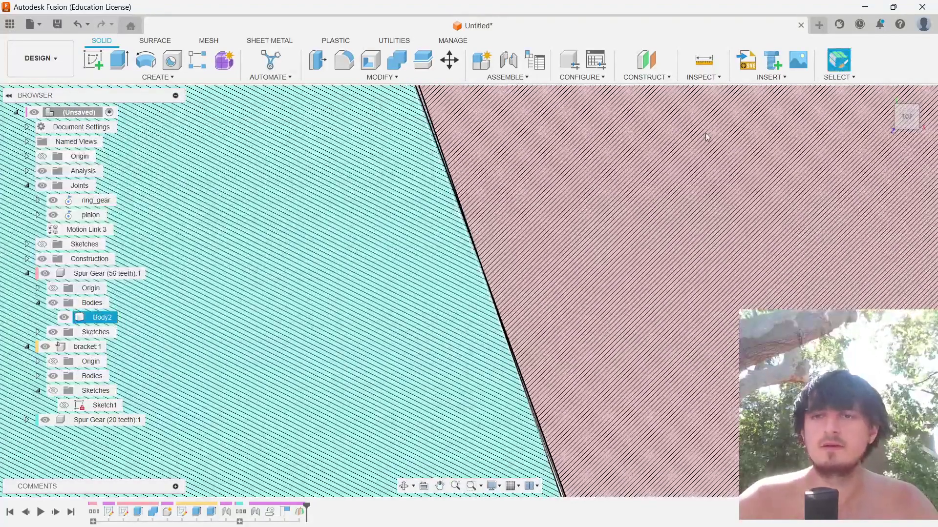
# Step: Compute the interference between the 56-tooth ring gear body and the 20-tooth gear, with all interferences shown, and close the results
pyautogui.write('s9jt')
pyautogui.press('BackSpace')
pyautogui.press('BackSpace')
pyautogui.press('BackSpace')
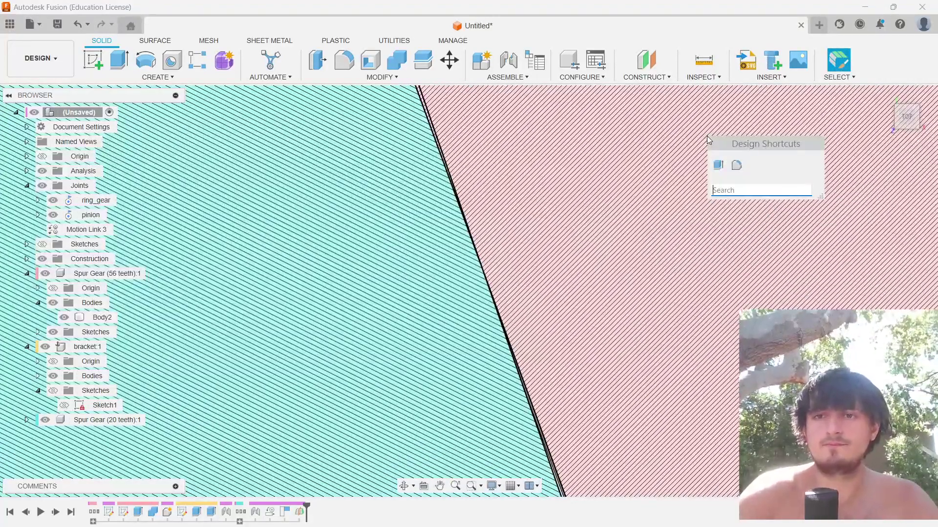
pyautogui.write('inter')
pyautogui.press('Return')
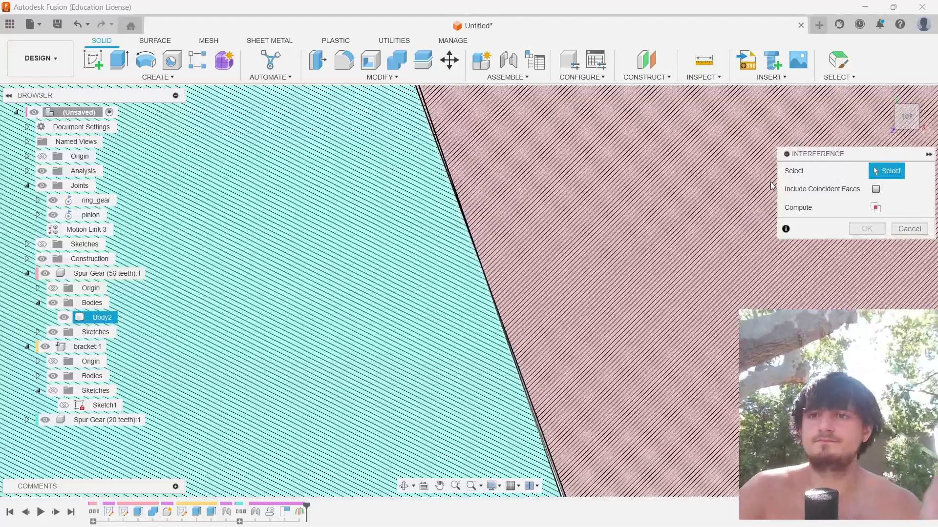
pyautogui.click(705, 175)
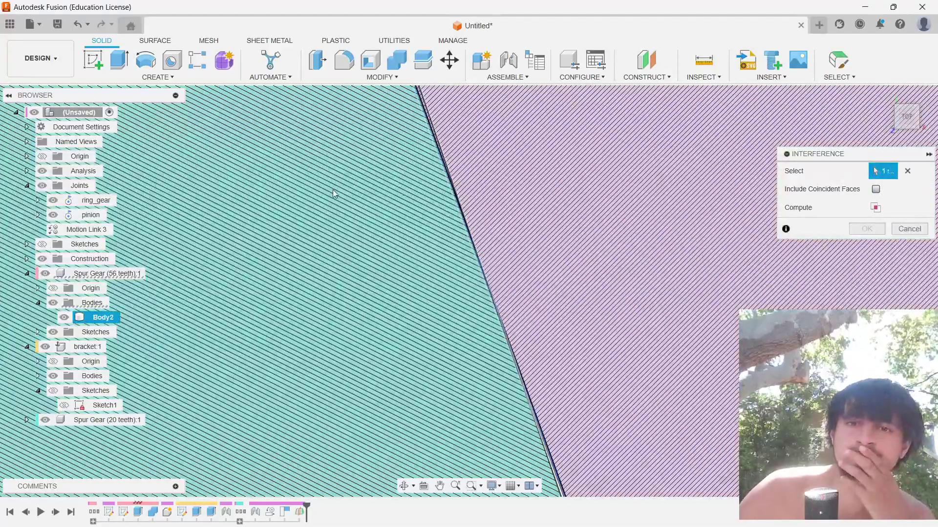
pyautogui.click(332, 189)
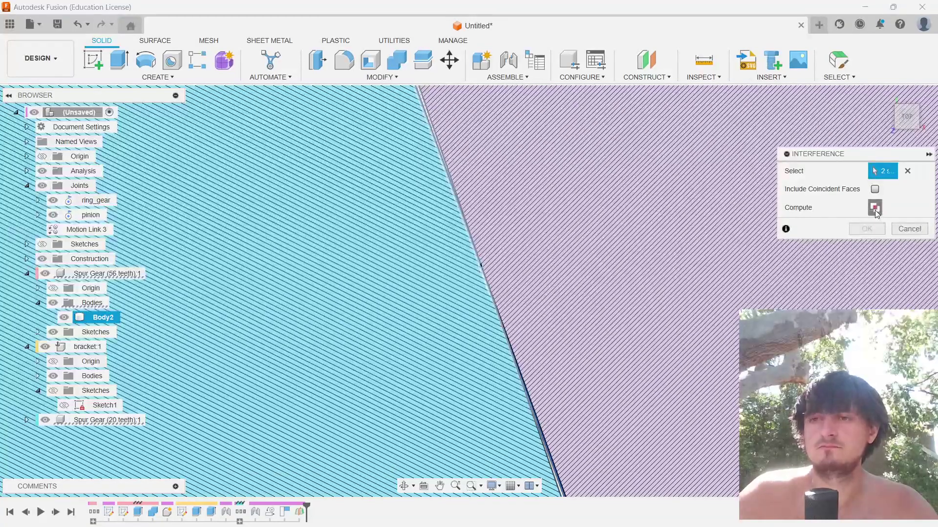
pyautogui.click(875, 209)
pyautogui.click(319, 206)
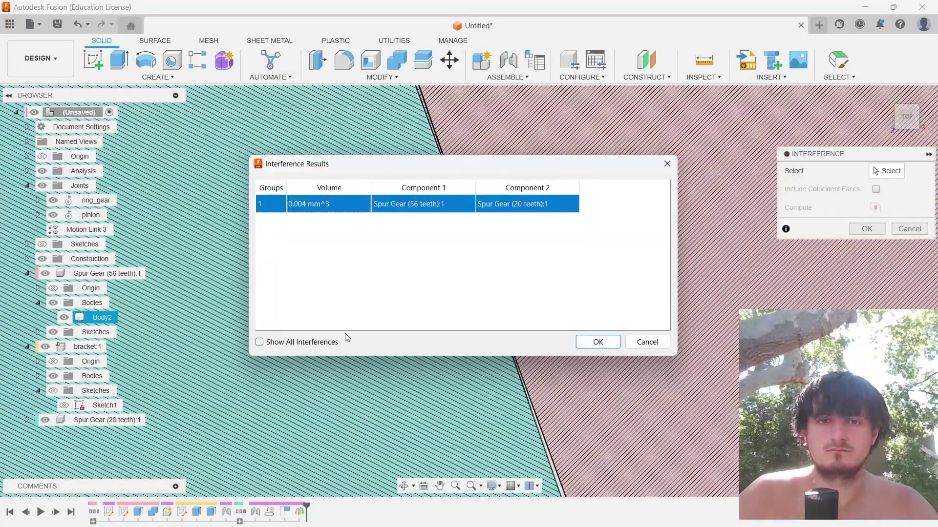
pyautogui.click(320, 344)
pyautogui.click(579, 340)
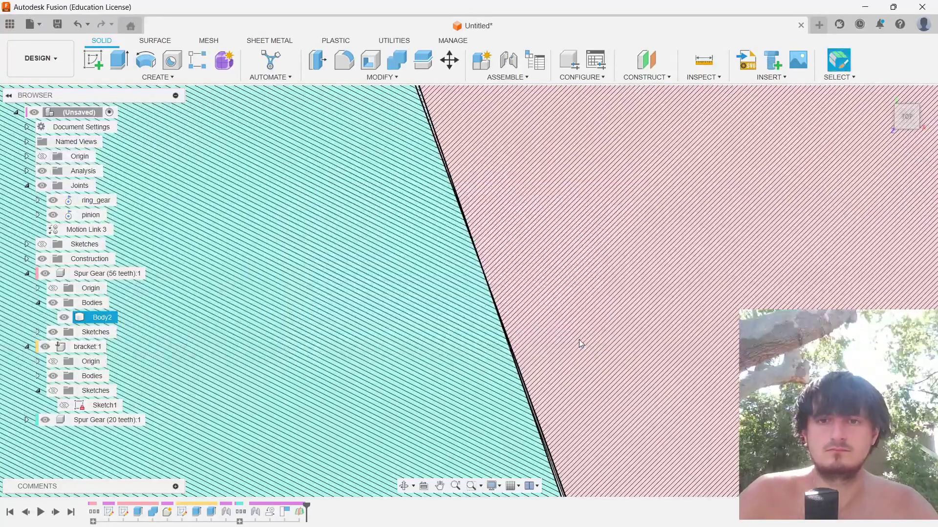
# Step: Inspect the full profile of the meshing 20-tooth gear tooth in the section, and resume the tutorial video
pyautogui.scroll(-10, 536, 229)
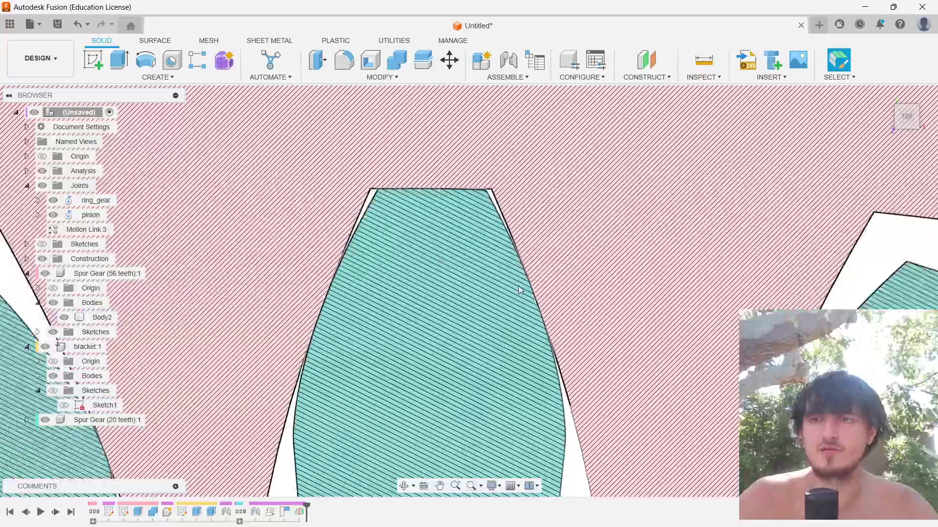
pyautogui.moveTo(569, 385); pyautogui.dragTo(536, 322, button='middle')
pyautogui.scroll(1, 565, 277)
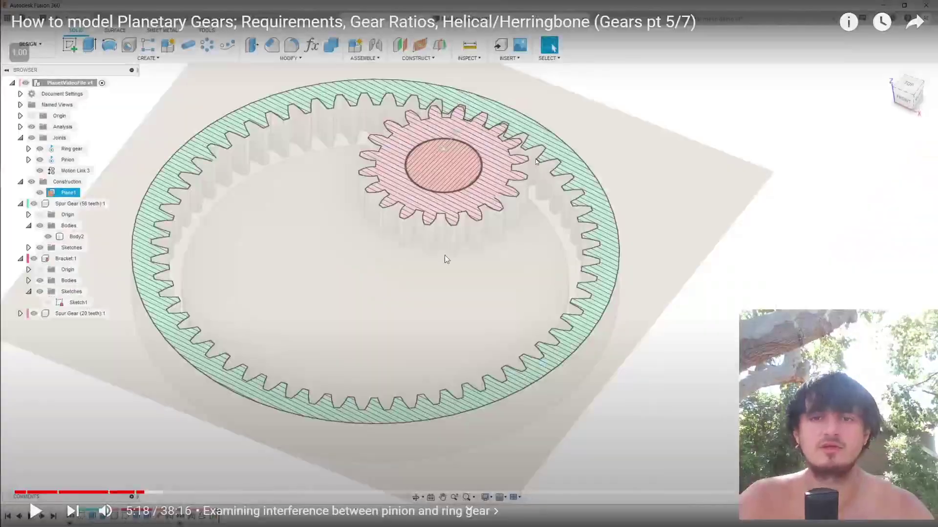
pyautogui.click(444, 255)
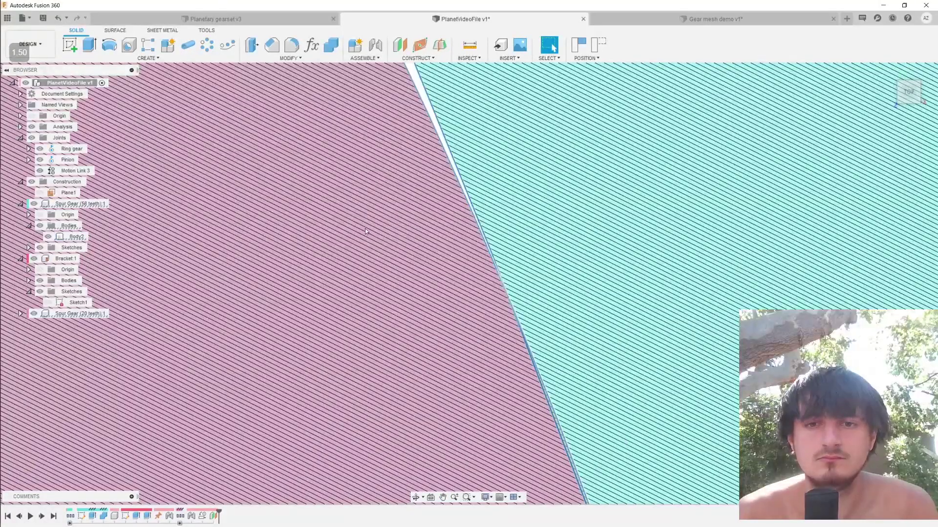
# Step: Examine the gap between the pinion tooth's tip and the ring gear's root in the sectioned top view
pyautogui.scroll(-10, 365, 228)
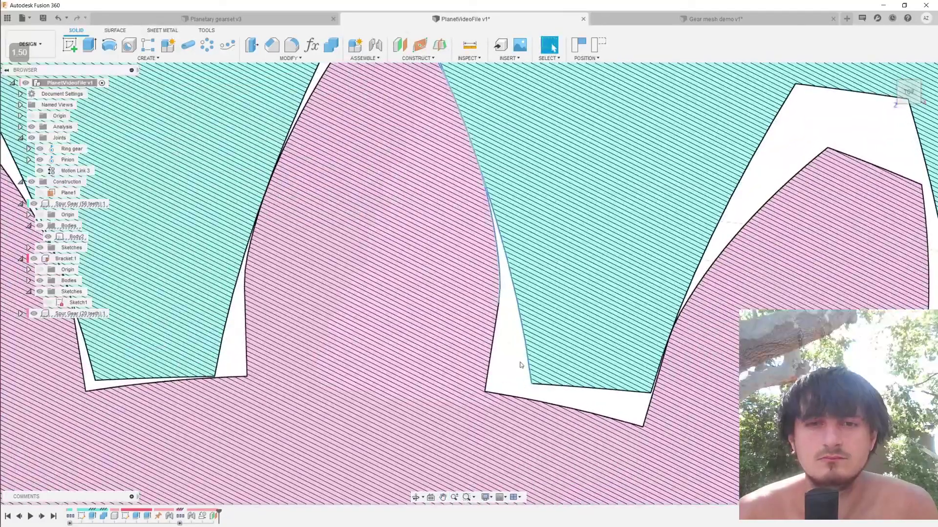
pyautogui.hotkey('ctrl', 'z')
pyautogui.moveTo(290, 87); pyautogui.dragTo(378, 173, button='middle')
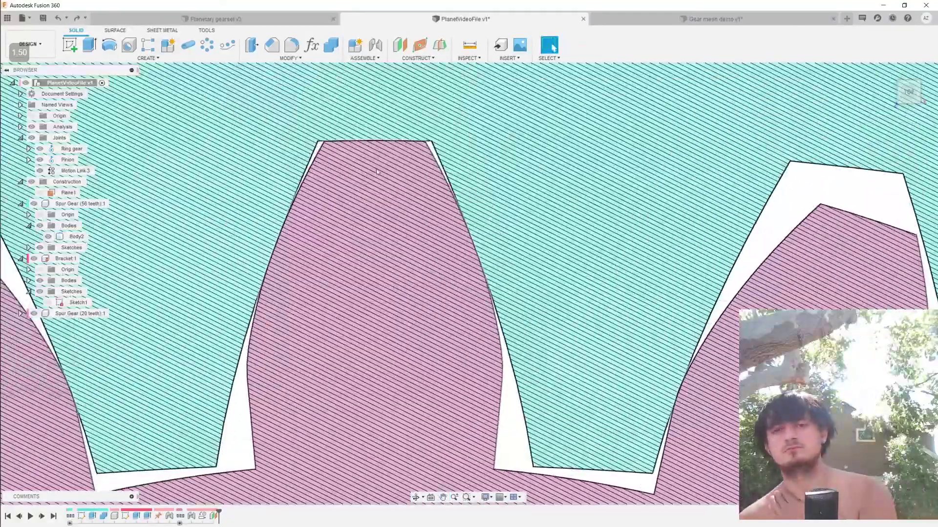
pyautogui.scroll(3, 331, 151)
pyautogui.click(331, 149)
pyautogui.scroll(5, 332, 142)
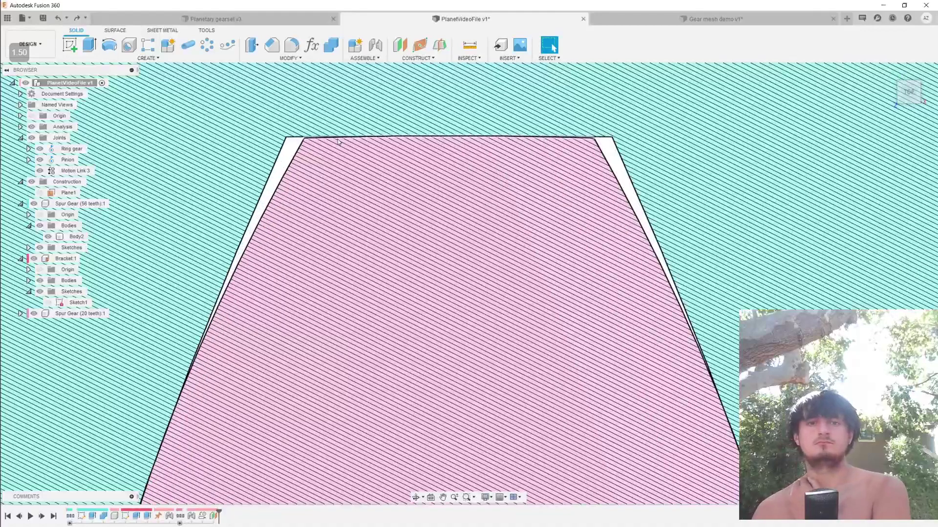
pyautogui.scroll(2, 313, 137)
pyautogui.press('Escape')
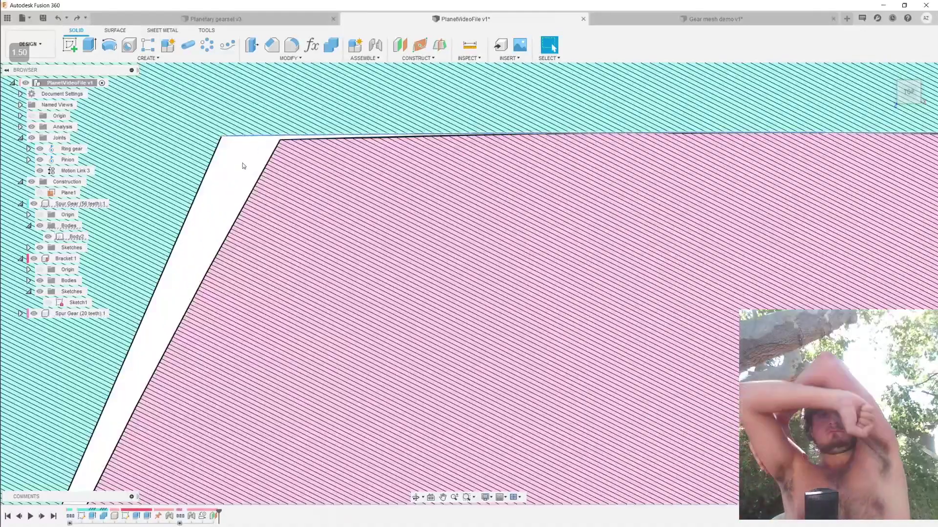
# Step: Examine where the ring gear tooth's tip meets the root between two pinion teeth
pyautogui.scroll(-2, 239, 181)
pyautogui.scroll(-3, 241, 183)
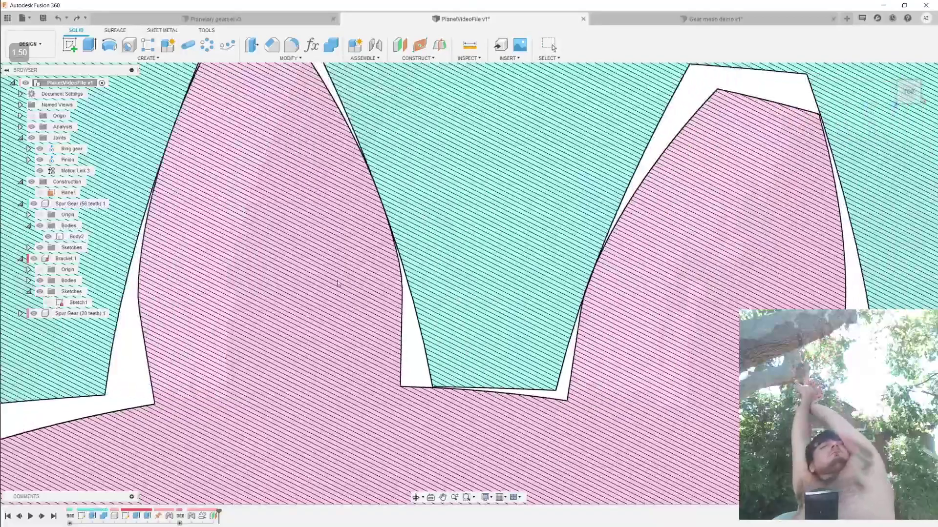
pyautogui.moveTo(337, 284); pyautogui.dragTo(216, 293)
pyautogui.moveTo(408, 308); pyautogui.dragTo(457, 269, button='middle')
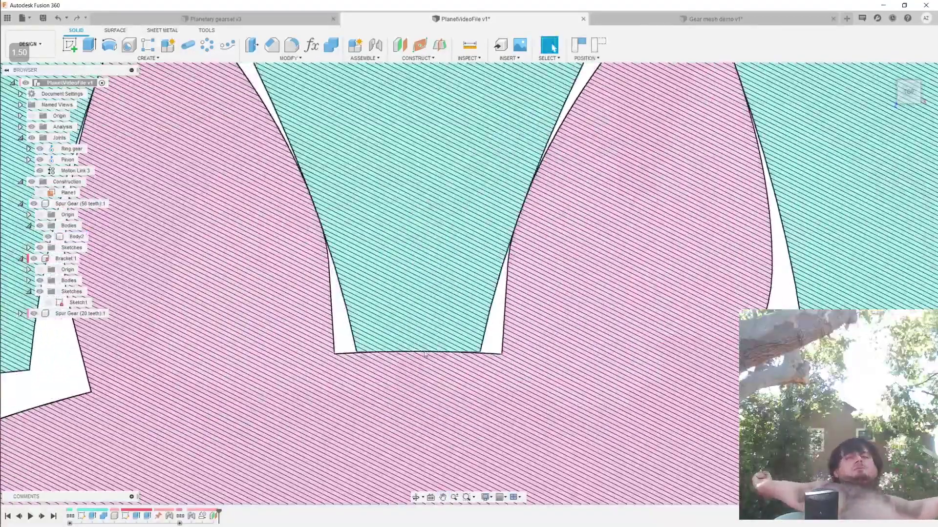
pyautogui.press('Escape')
pyautogui.scroll(4, 508, 348)
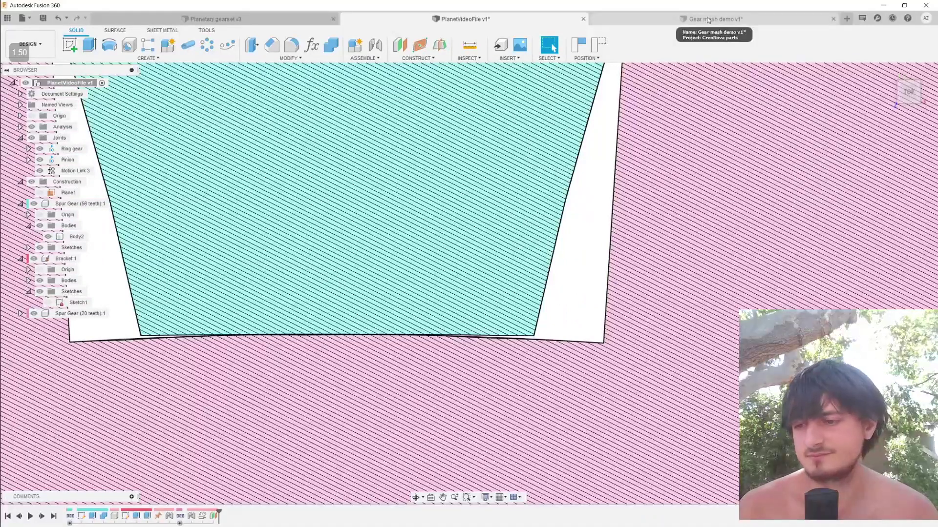
# Step: Switch to the Gear mesh demo design and examine the mesh between the 30-tooth and 20-tooth spur gears up close
pyautogui.click(703, 23)
pyautogui.scroll(10, 535, 267)
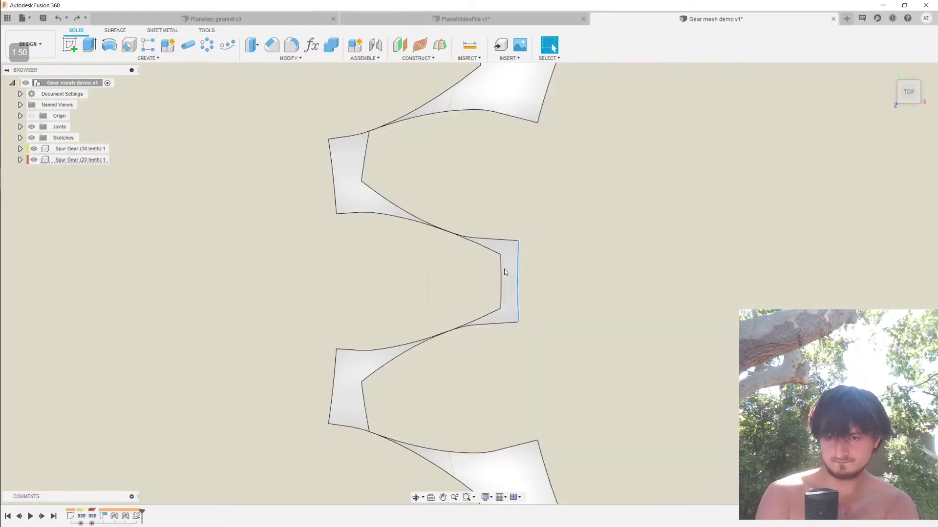
pyautogui.scroll(3, 444, 254)
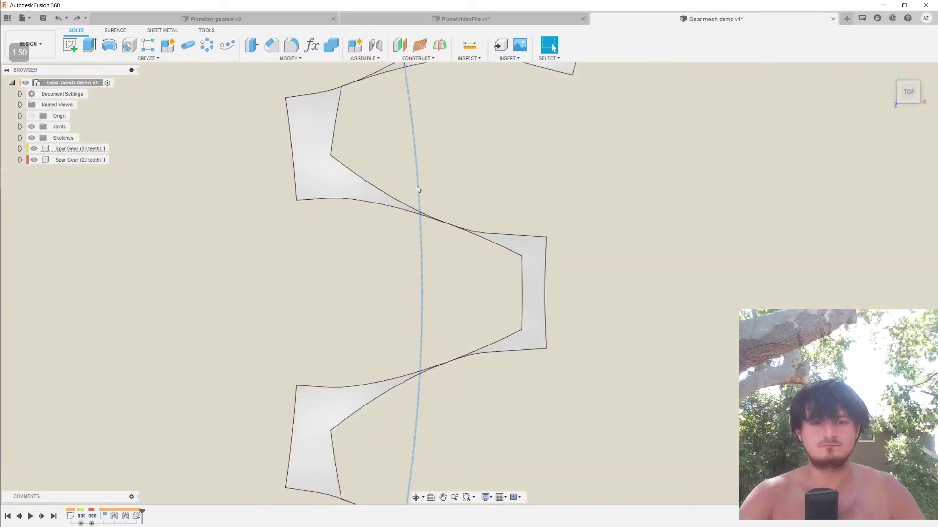
pyautogui.hotkey('alt', 'Tab')
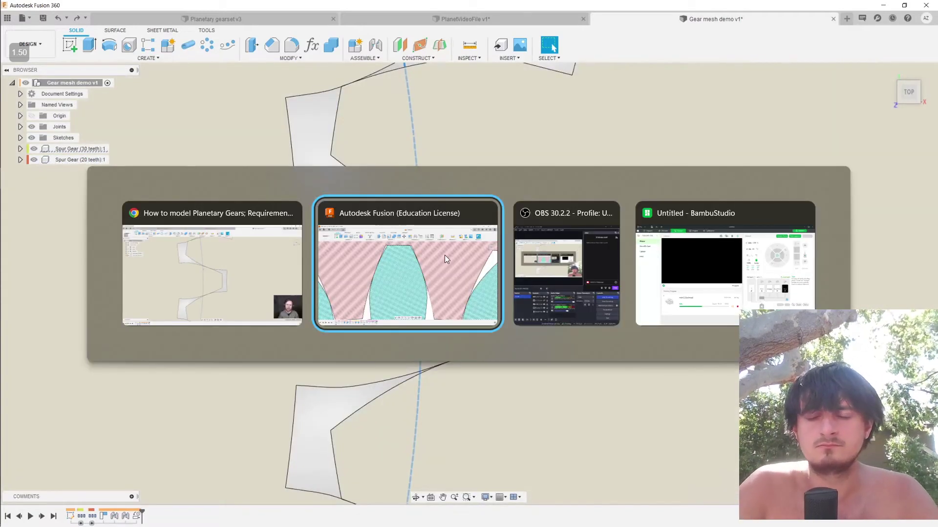
pyautogui.click(444, 259)
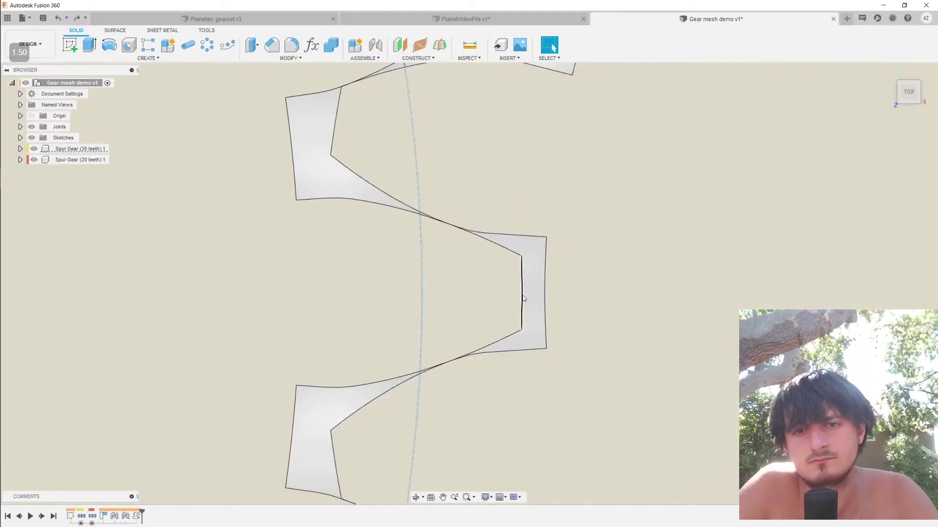
# Step: Compare the tooth's tip edge, pitch circle and root edge on the 30-tooth gear by highlighting each in turn
pyautogui.click(522, 298)
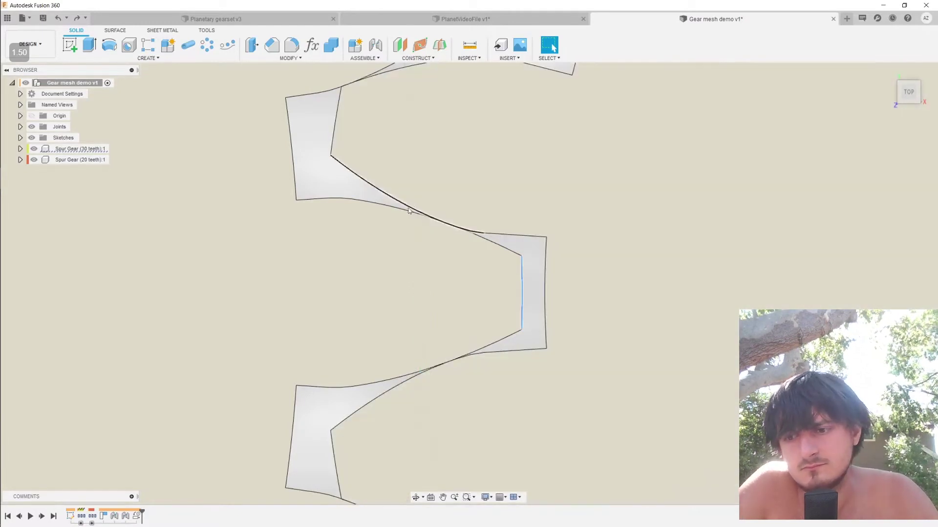
pyautogui.click(418, 195)
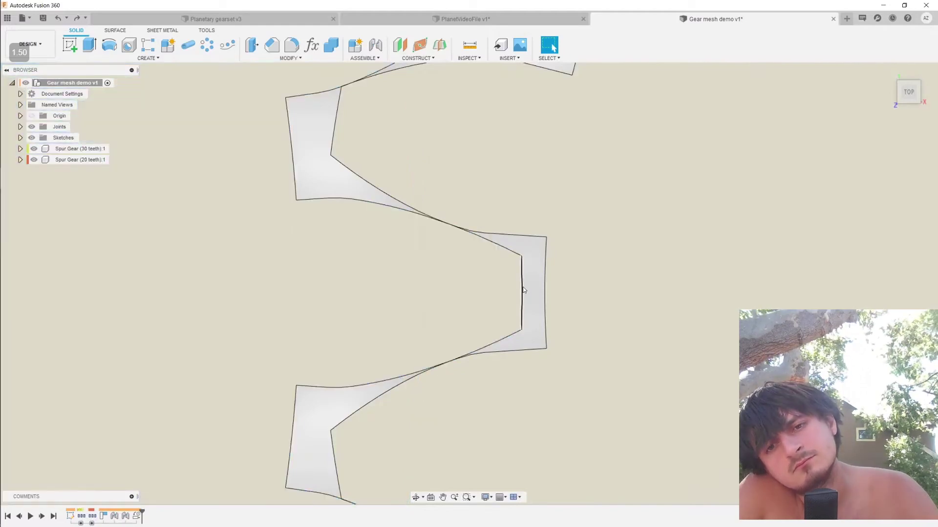
pyautogui.click(522, 291)
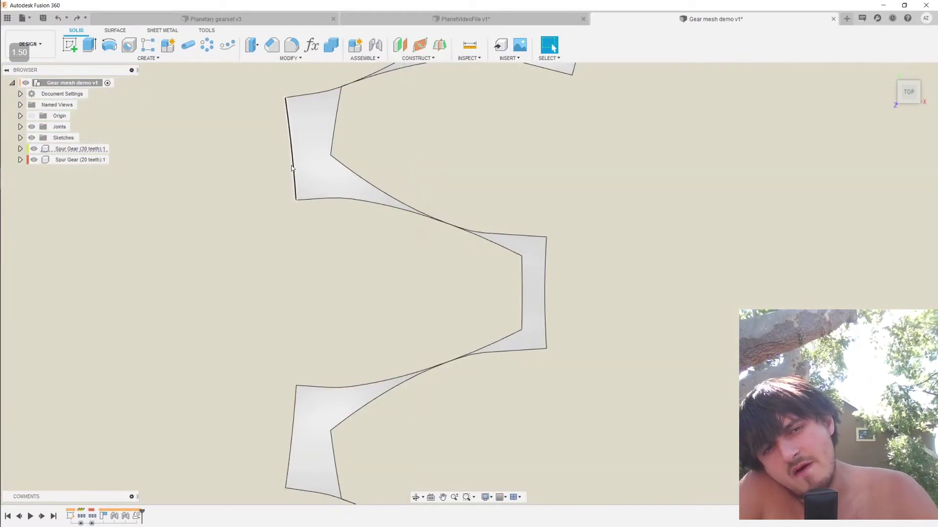
pyautogui.click(292, 157)
pyautogui.moveTo(316, 156); pyautogui.dragTo(375, 235, button='middle')
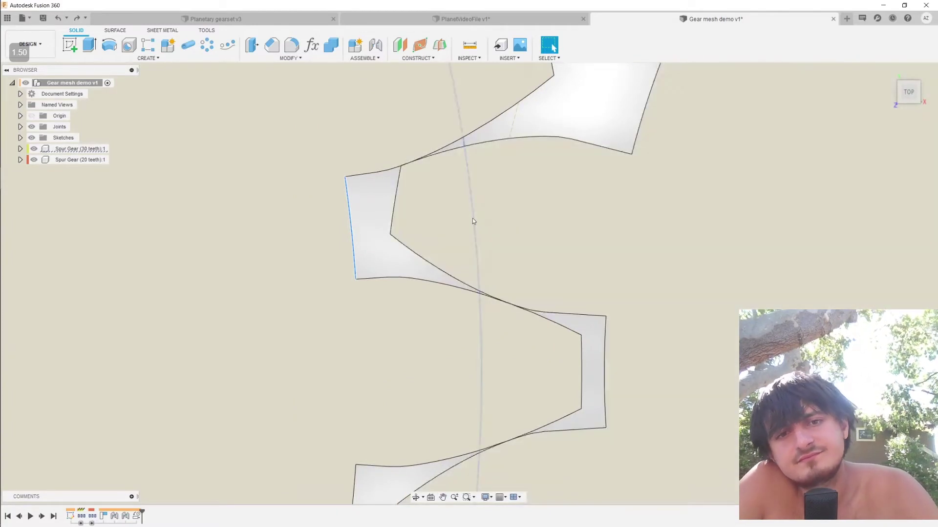
pyautogui.click(473, 219)
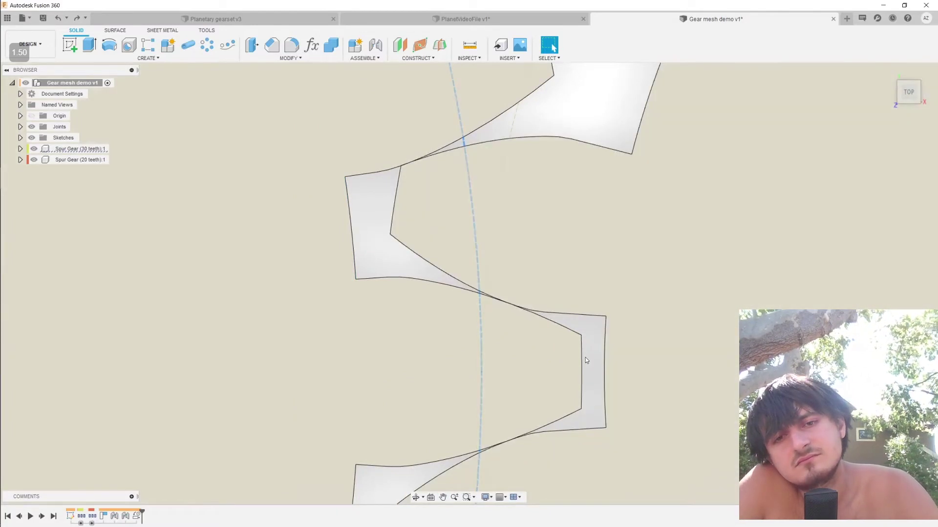
pyautogui.click(586, 358)
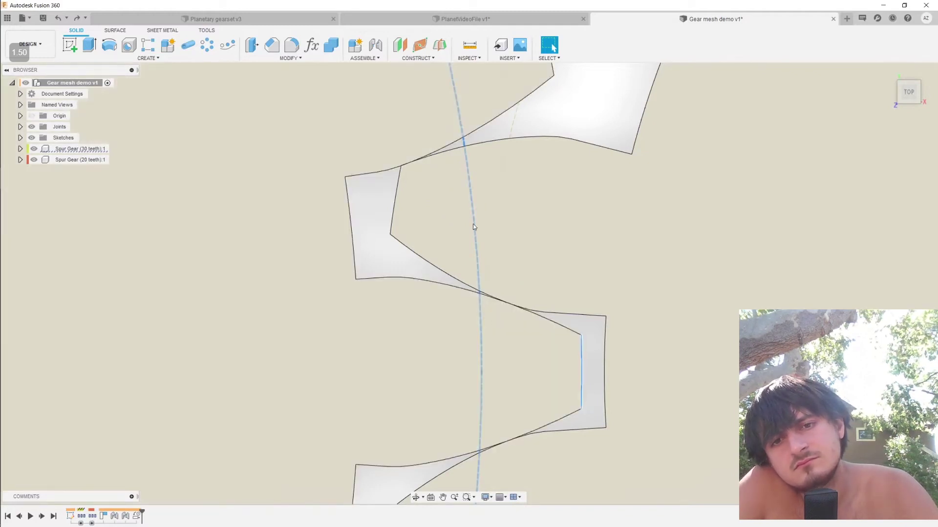
pyautogui.click(473, 224)
pyautogui.click(353, 226)
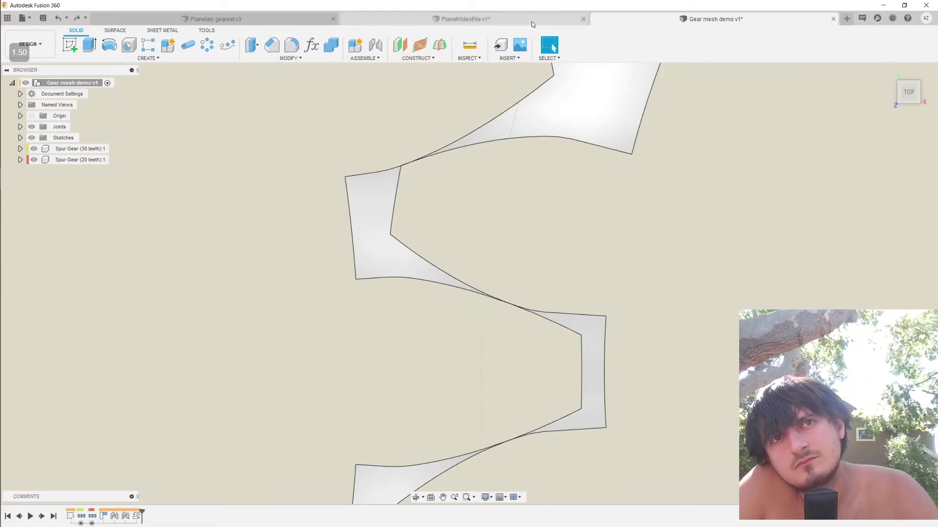
# Step: Return to the PlanetVideoFile design and examine the tip and root clearances across several meshing ring gear and pinion teeth
pyautogui.click(531, 19)
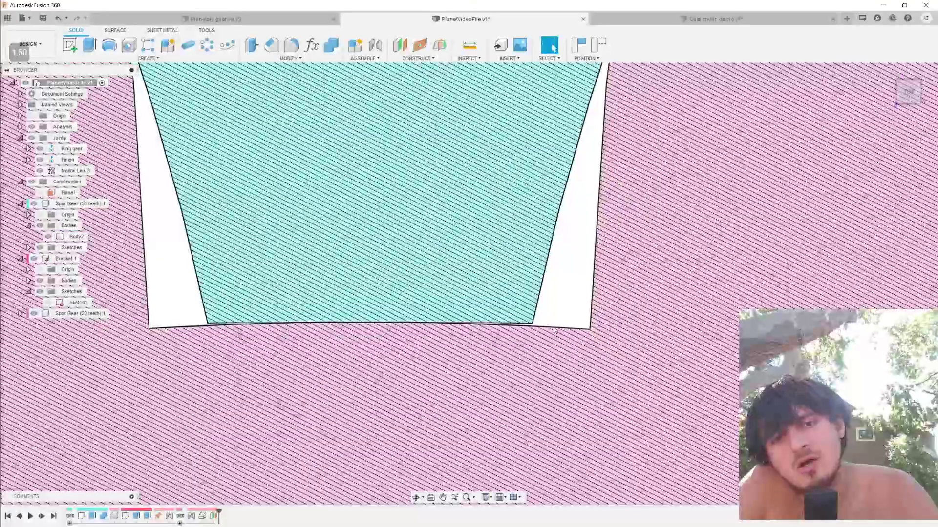
pyautogui.scroll(-5, 555, 331)
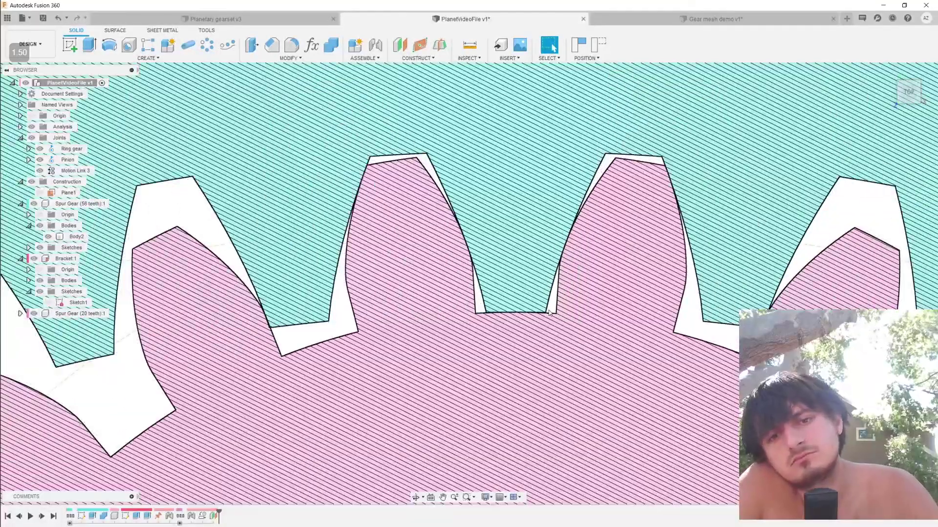
pyautogui.click(552, 293)
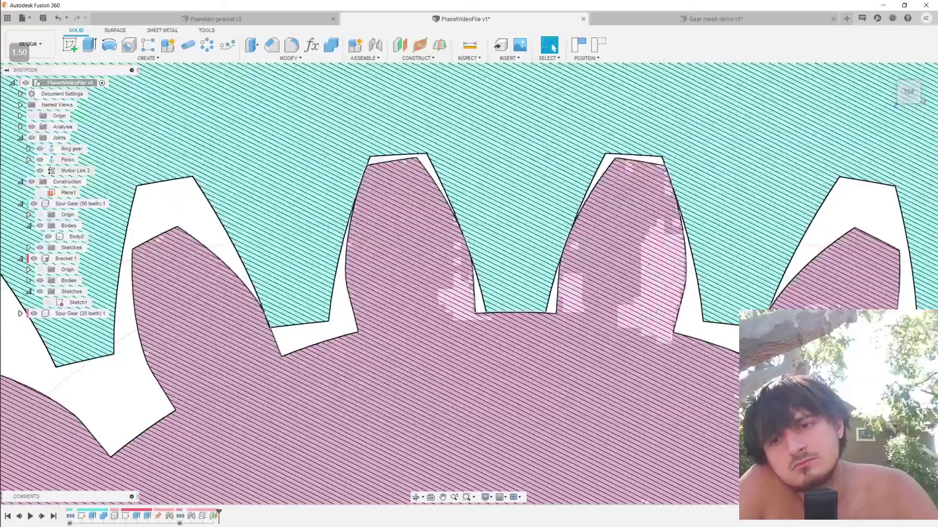
pyautogui.click(641, 162)
pyautogui.keyDown('ctrl'); pyautogui.click(640, 156); pyautogui.keyUp('ctrl')
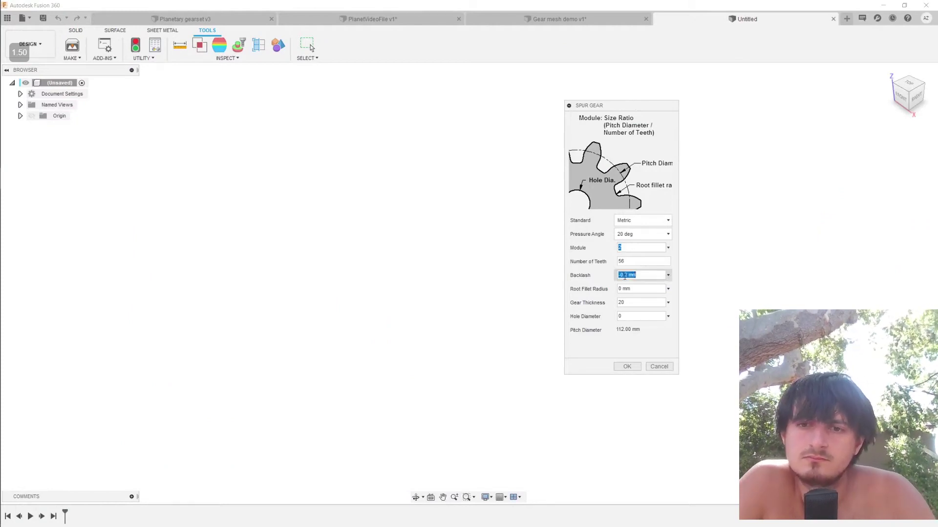
# Step: Create a metric 56-tooth spur gear with 20 deg pressure angle, -0.2 mm backlash and 20 mm thickness, and roll its history back to just after Extrude2
pyautogui.click(655, 277)
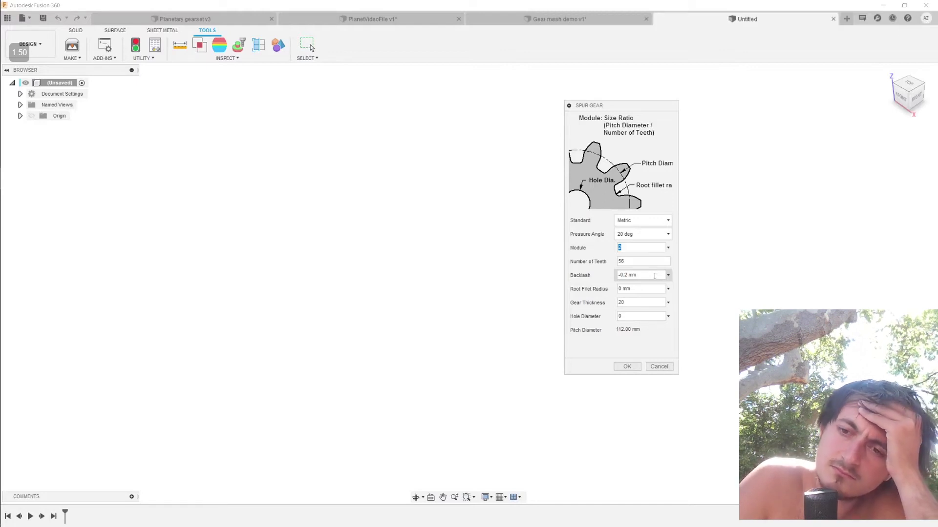
pyautogui.click(623, 367)
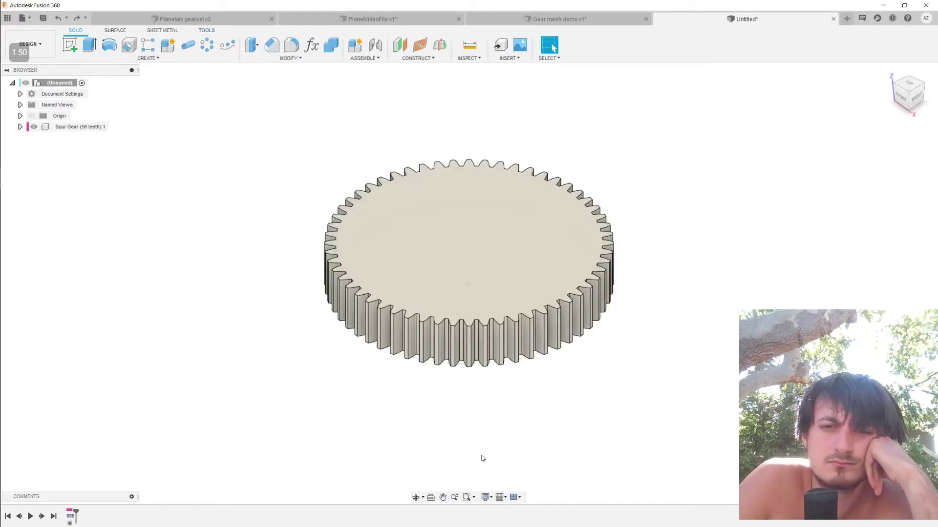
pyautogui.click(70, 524)
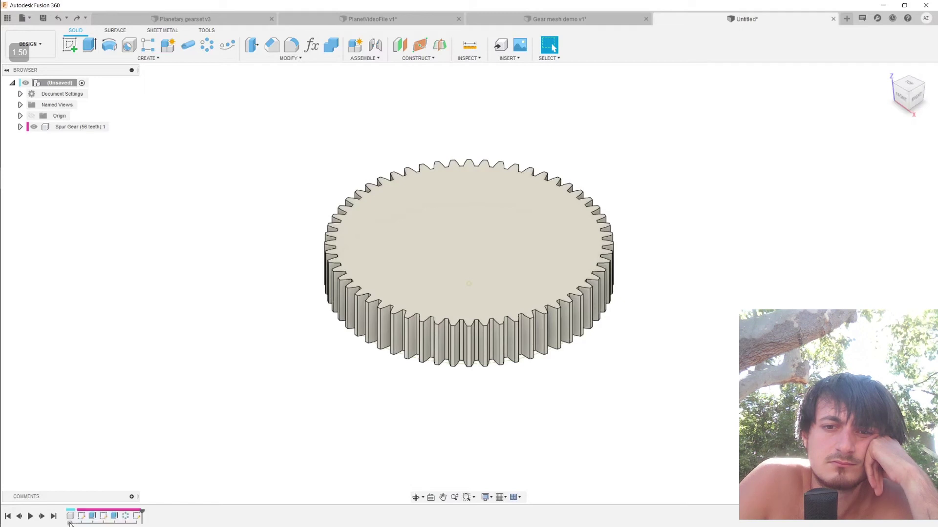
pyautogui.moveTo(141, 511); pyautogui.dragTo(120, 512)
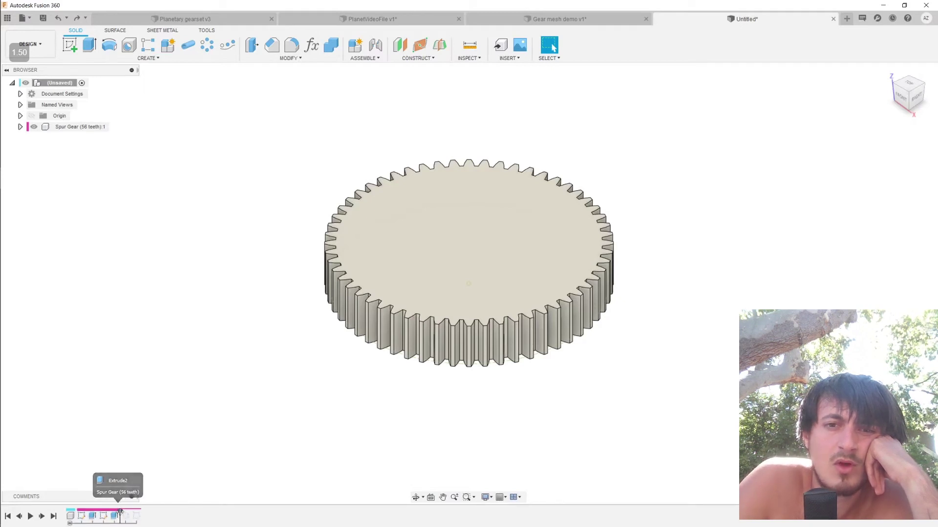
pyautogui.scroll(4, 634, 319)
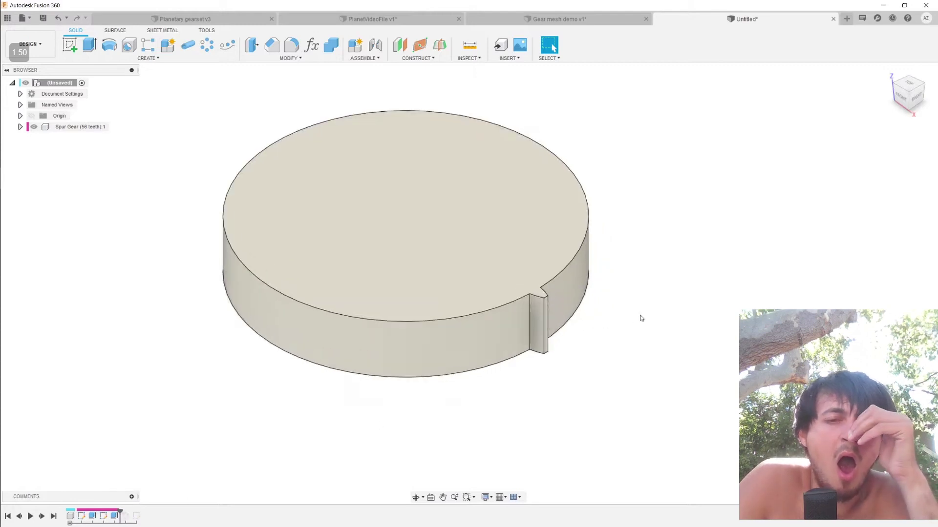
# Step: Offset the single tooth's tip face outward by 1 mm with Press Pull
pyautogui.click(255, 46)
pyautogui.scroll(3, 527, 281)
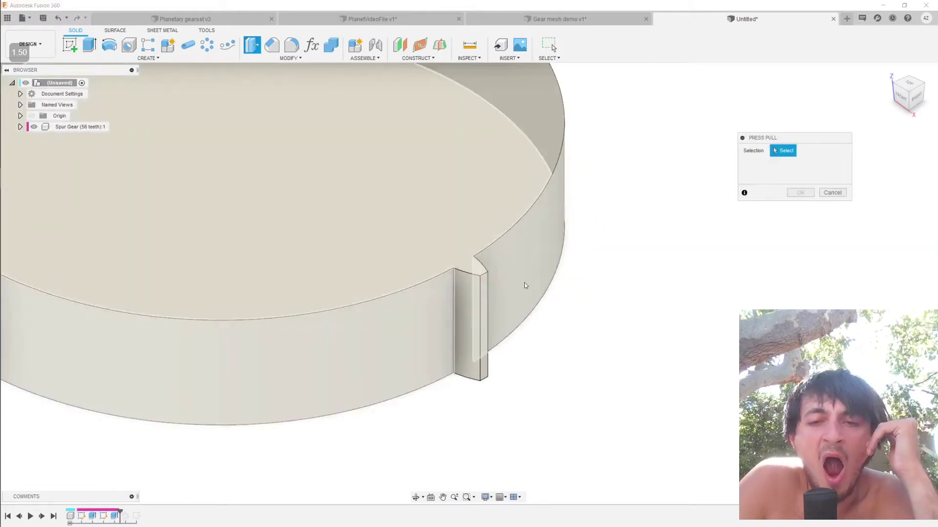
pyautogui.click(459, 297)
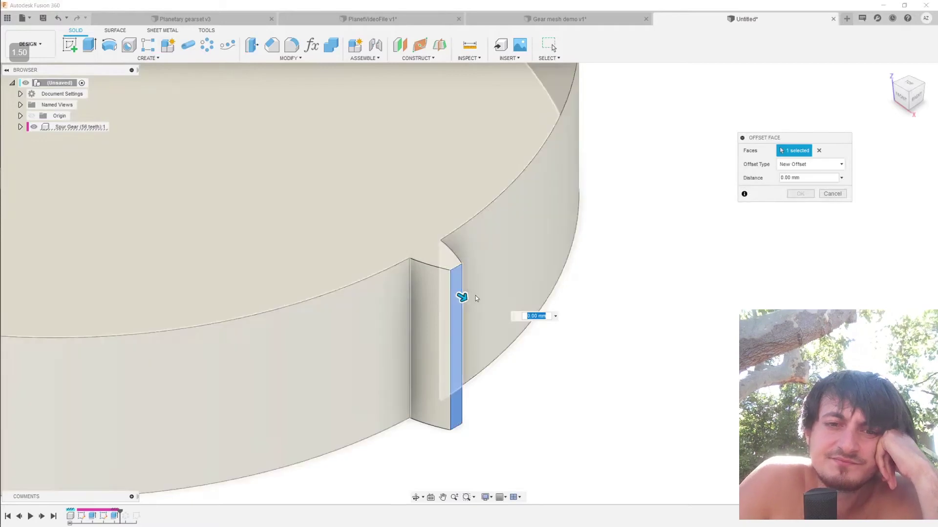
pyautogui.press('Left')
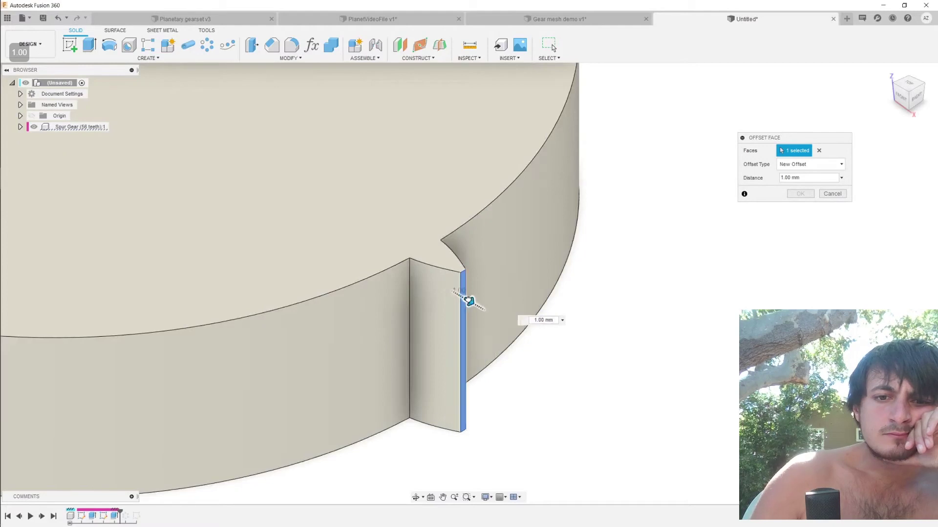
# Step: Switch the offset type to Modify Existing Feature and back to New Offset, and offset the reselected tooth tip face by 1 mm
pyautogui.click(805, 166)
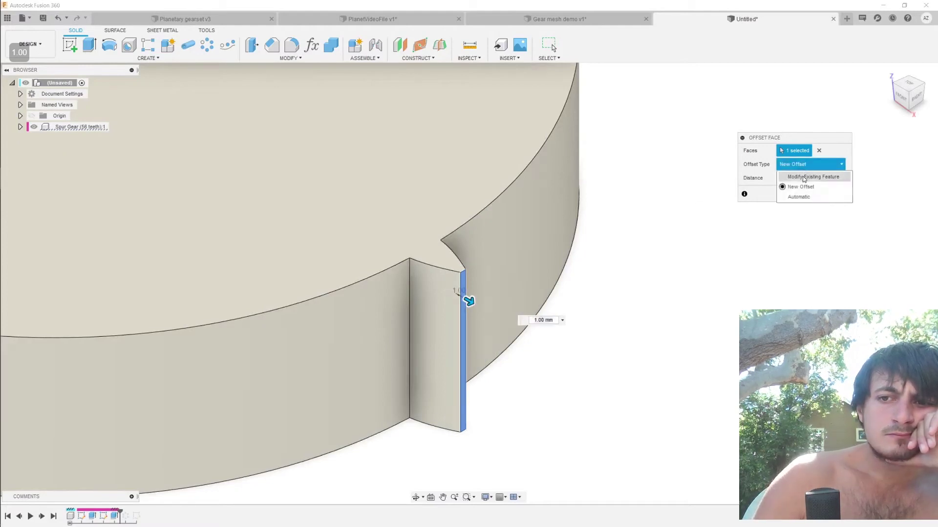
pyautogui.click(805, 177)
pyautogui.click(799, 167)
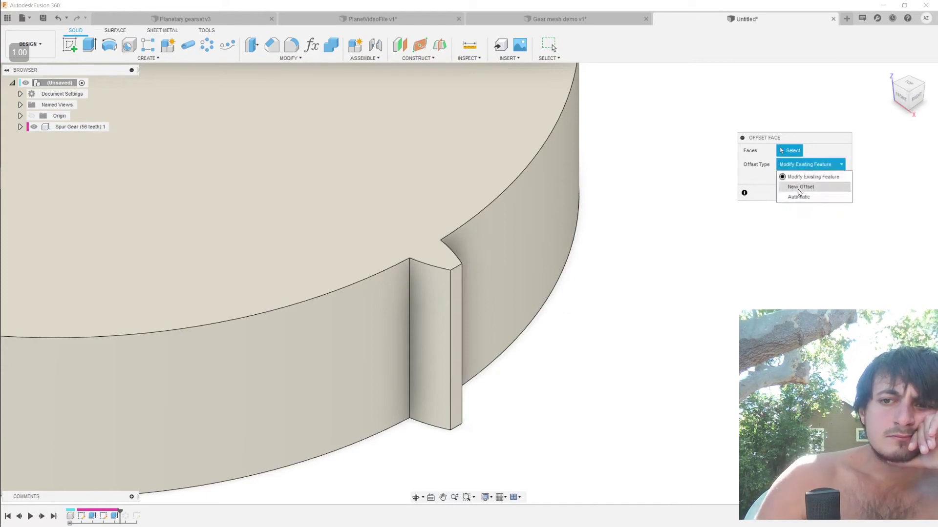
pyautogui.click(799, 188)
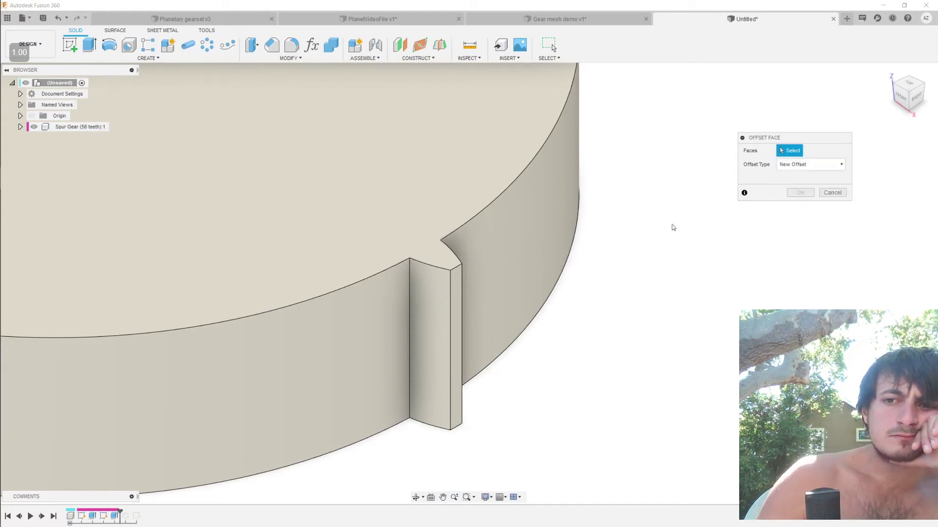
pyautogui.click(458, 298)
pyautogui.moveTo(463, 299); pyautogui.dragTo(469, 304)
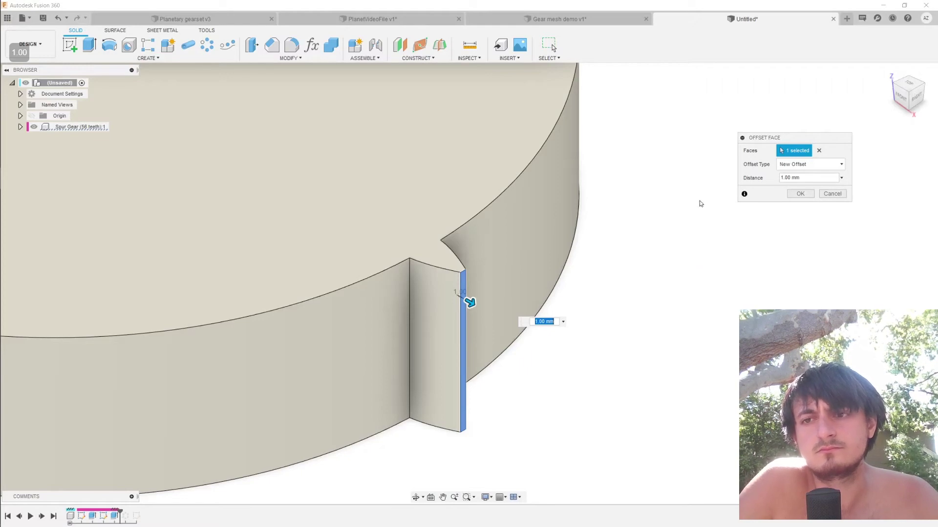
pyautogui.click(536, 281)
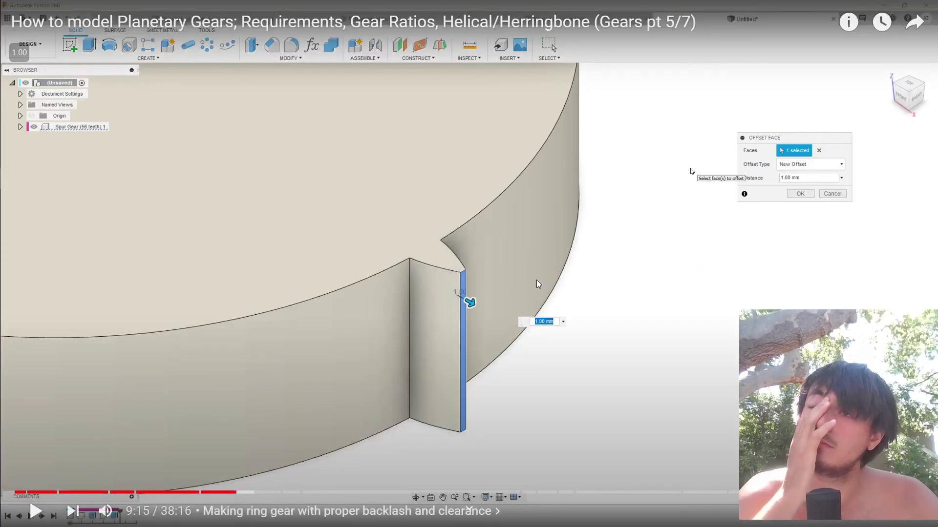
# Step: Switch from the tutorial video to Autodesk Fusion and save the meshed gear design as bad_planet_gear
pyautogui.hotkey('alt', 'Tab')
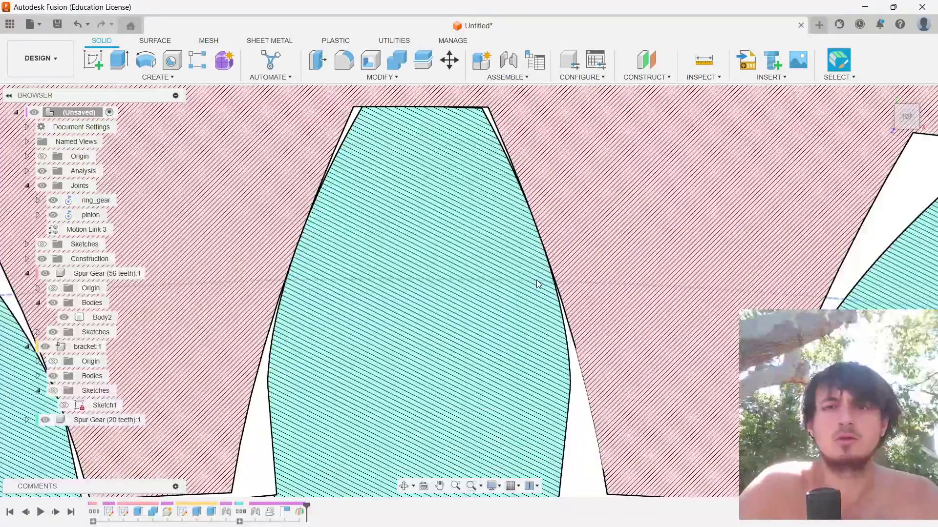
pyautogui.hotkey('ctrl', 's')
pyautogui.write('bad_p')
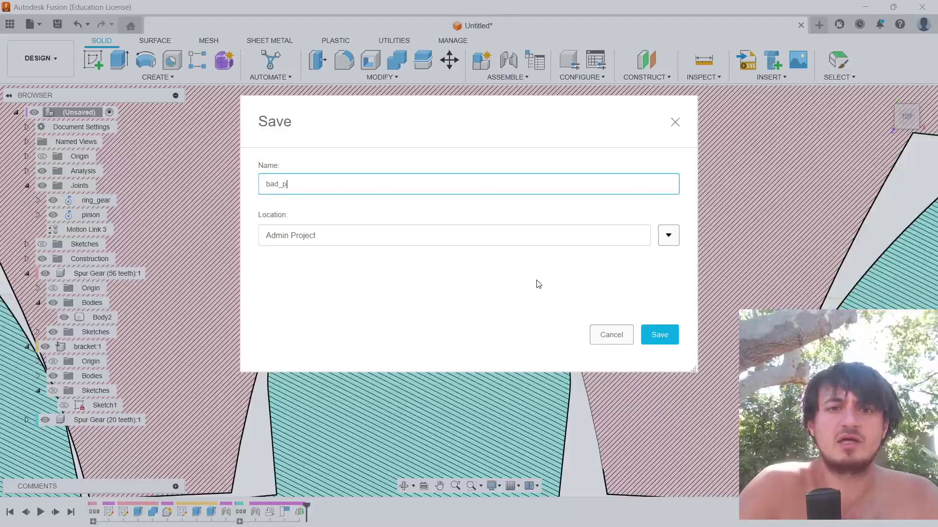
pyautogui.write('lanet_gear')
pyautogui.press('Return')
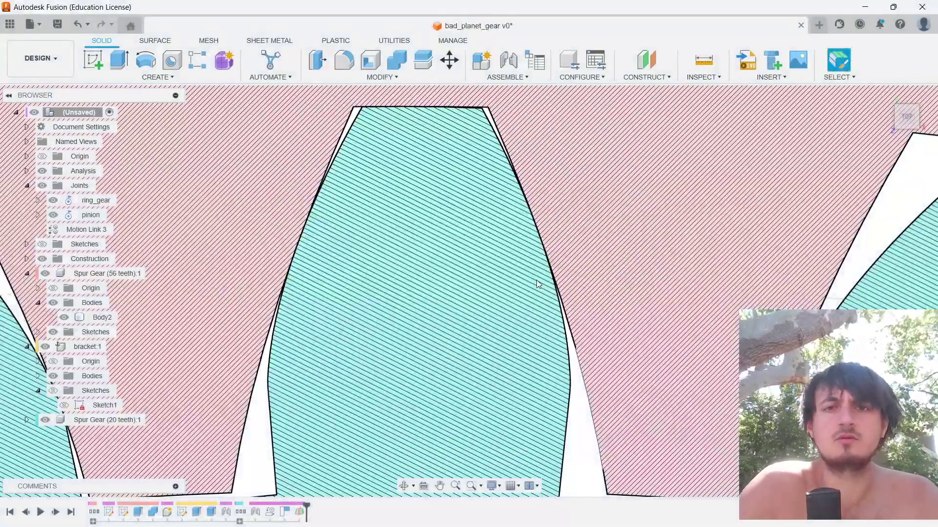
# Step: In a new design, run the Python SpurGear script to create a metric 56-tooth gear with module 2 and 20 deg pressure angle
pyautogui.hotkey('ctrl', 'n')
pyautogui.hotkey('shift', 's')
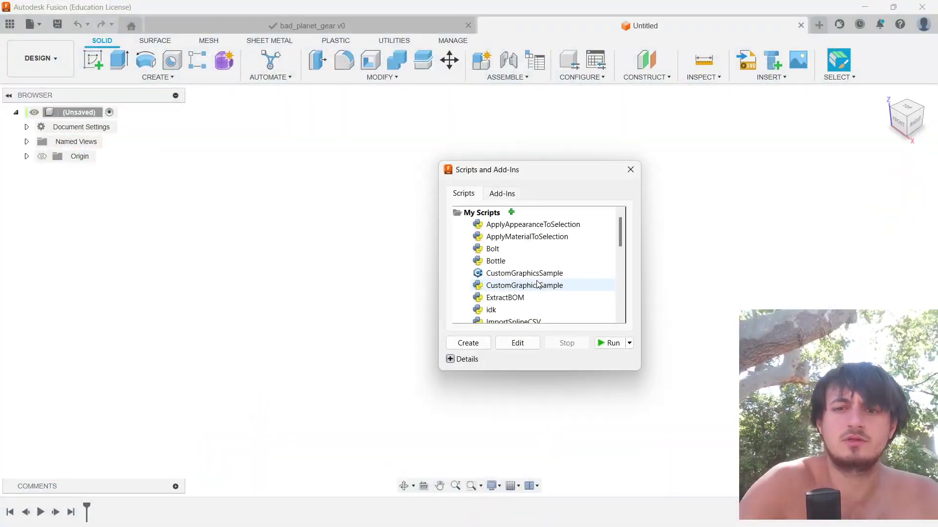
pyautogui.scroll(-5, 557, 302)
pyautogui.click(551, 312)
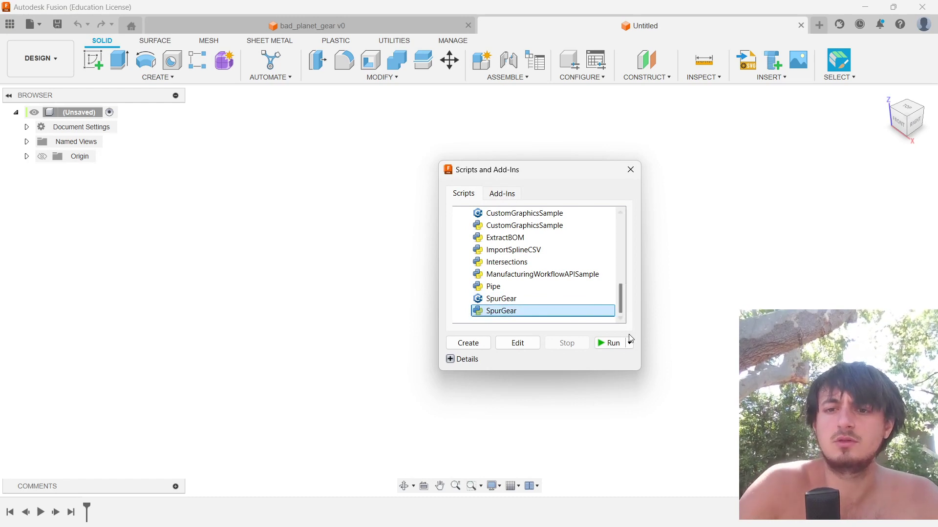
pyautogui.click(610, 343)
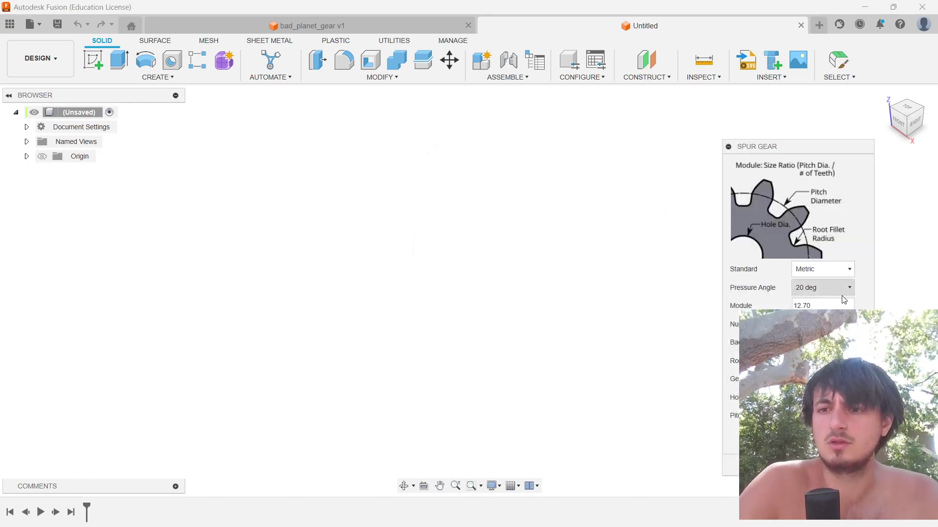
pyautogui.click(825, 306)
pyautogui.write('2')
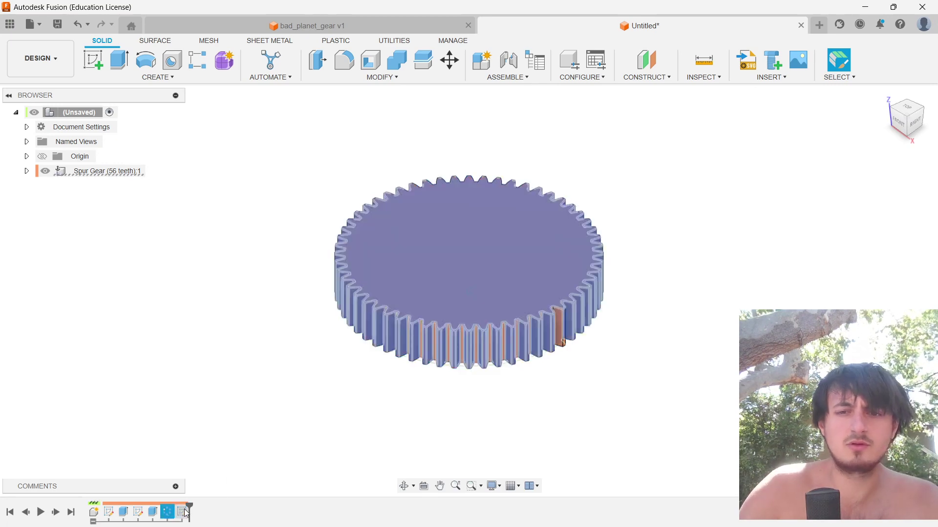
# Step: Roll the 56-tooth gear's history back to just after the single-tooth extrusion, before the circular pattern
pyautogui.doubleClick(153, 512)
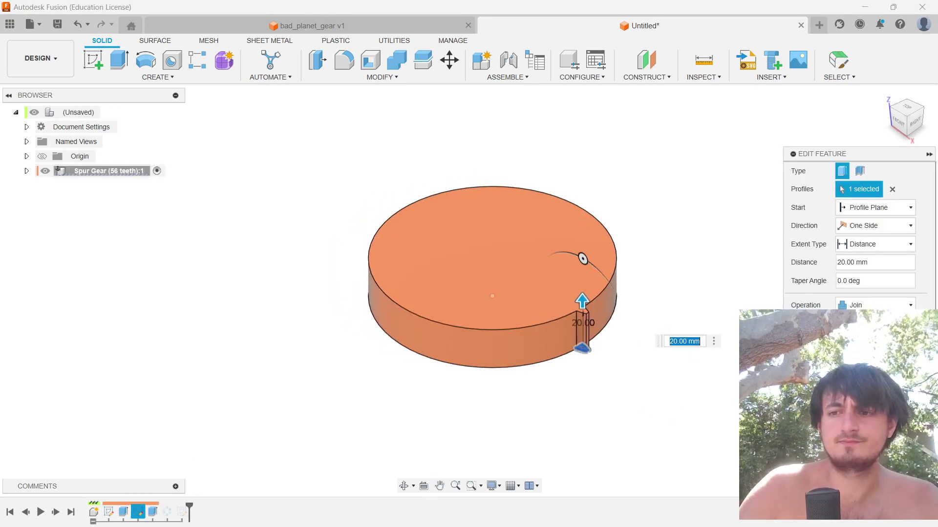
pyautogui.press('Return')
pyautogui.moveTo(190, 503); pyautogui.dragTo(160, 506)
pyautogui.scroll(10, 674, 431)
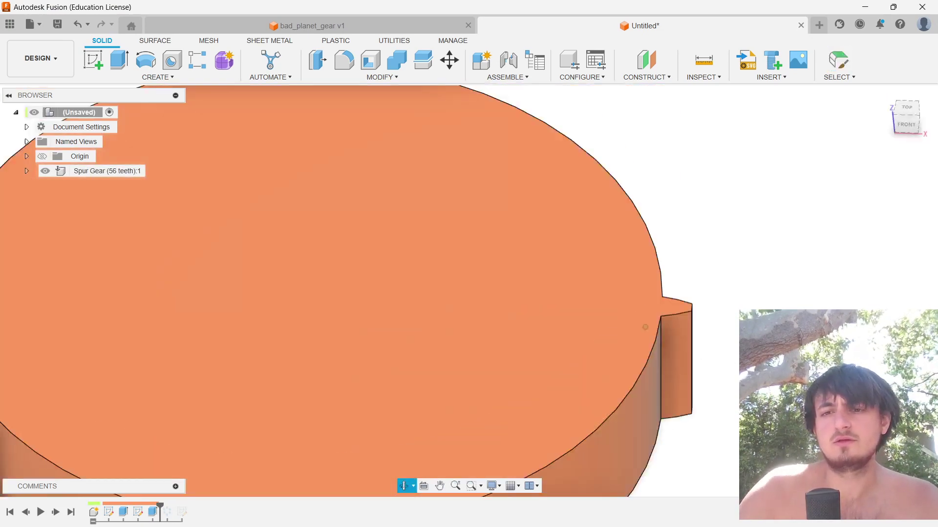
pyautogui.keyDown('shift'); pyautogui.moveTo(666, 372); pyautogui.dragTo(630, 244, button='middle'); pyautogui.keyUp('shift')
pyautogui.hotkey('alt', 'Tab')
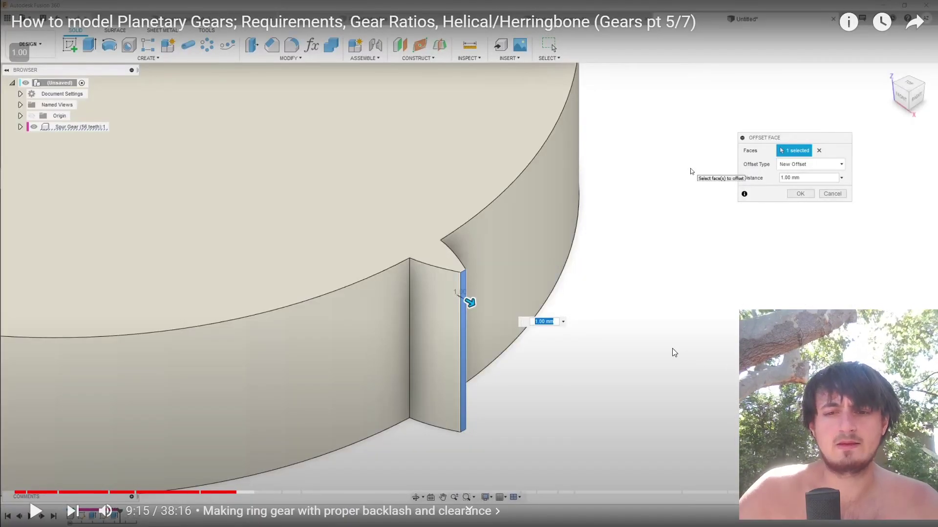
pyautogui.hotkey('alt', 'Tab')
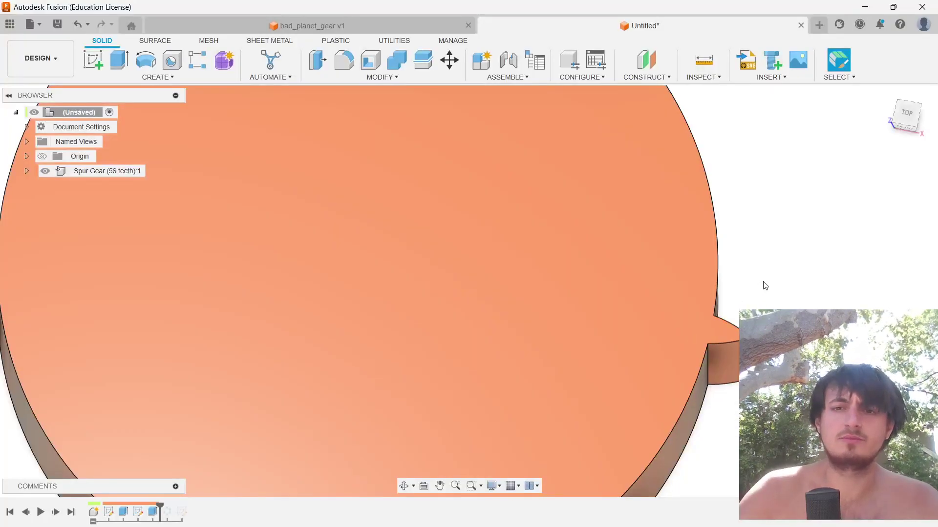
# Step: Run the Python SpurGear script again and examine its parameters and tooth geometry diagram
pyautogui.hotkey('shift', 's')
pyautogui.scroll(-3, 494, 288)
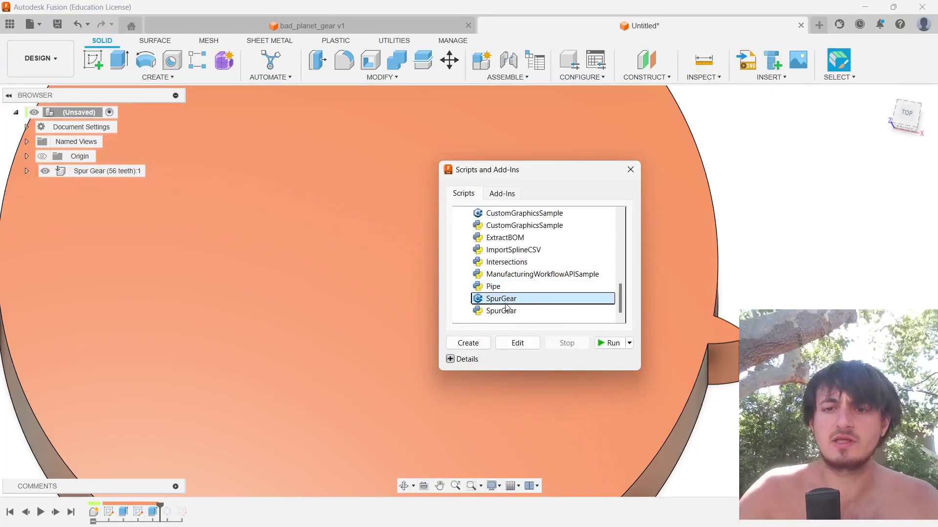
pyautogui.click(501, 311)
pyautogui.click(611, 343)
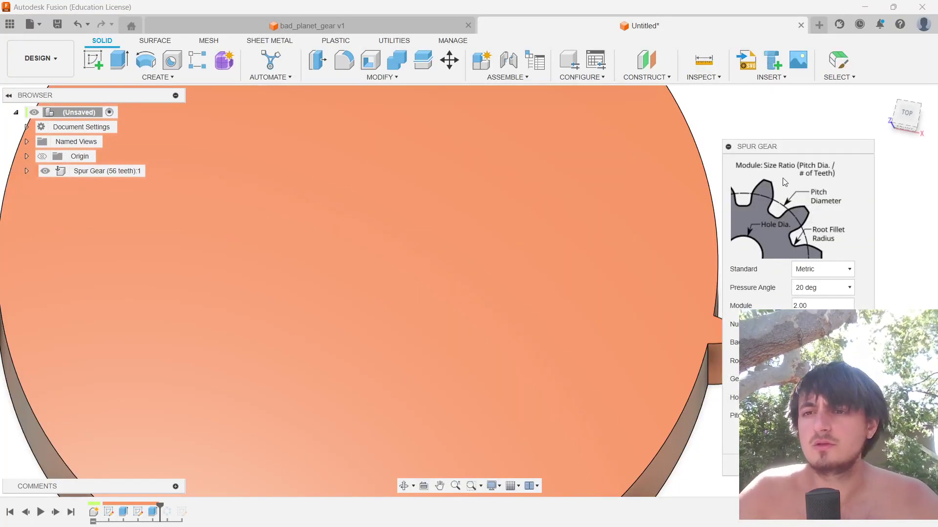
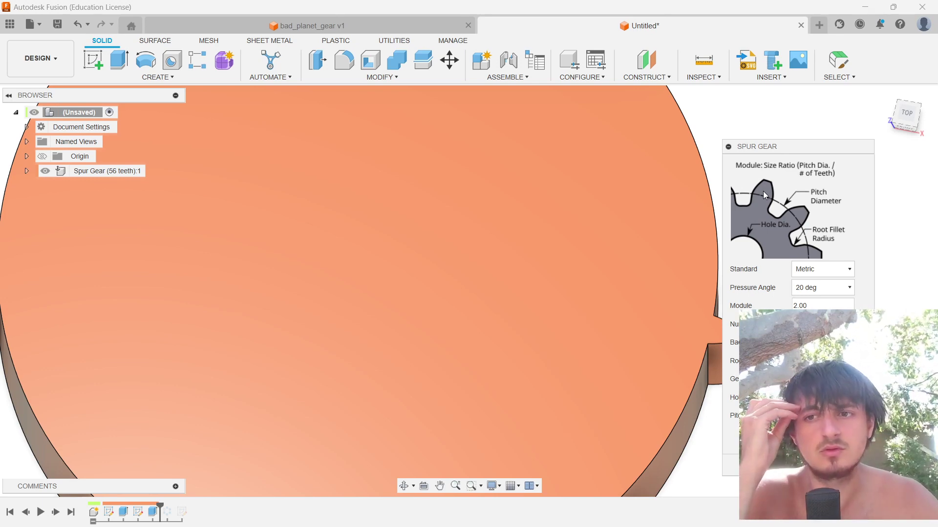
# Step: Switch to the tutorial video, replay the tip face offset, and set its distance to 0.25*2 mm
pyautogui.hotkey('alt', 'Tab')
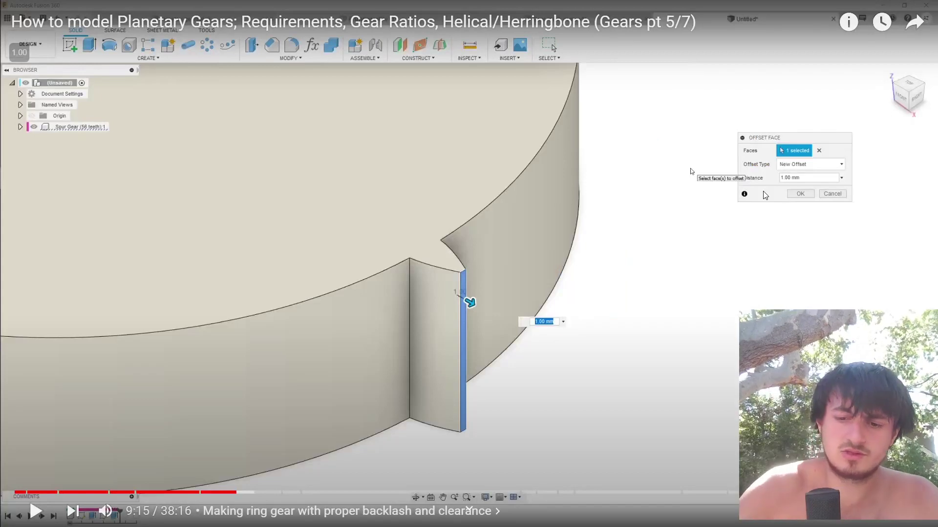
pyautogui.press('Left')
pyautogui.press('Left')
pyautogui.press('Left')
pyautogui.press('space')
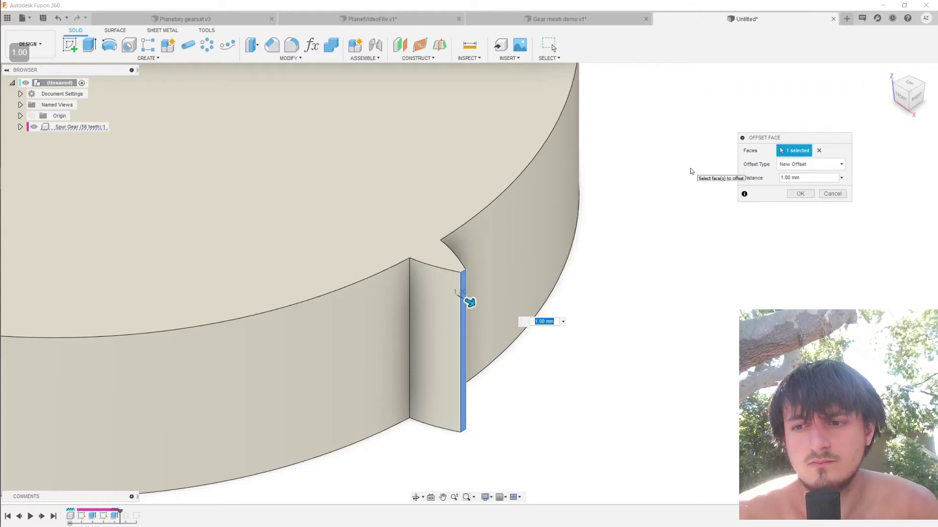
pyautogui.write('0.25')
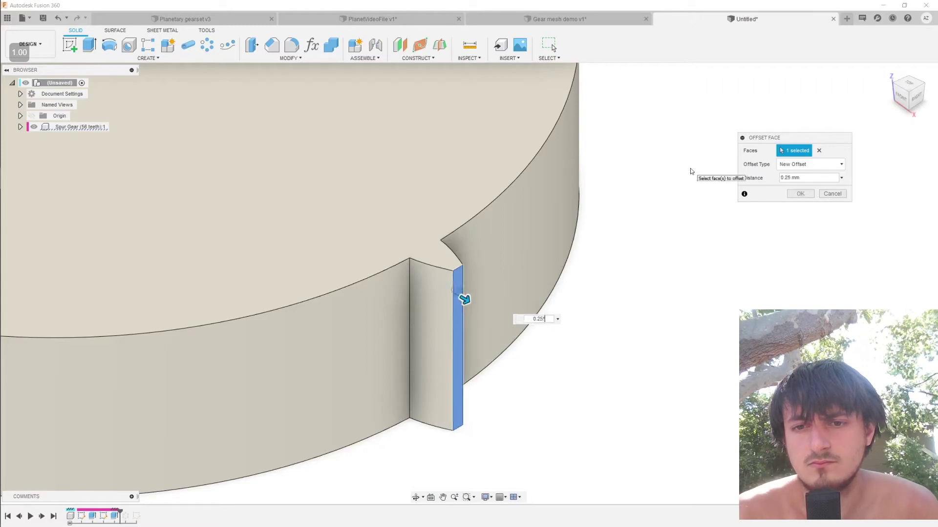
pyautogui.write('*2')
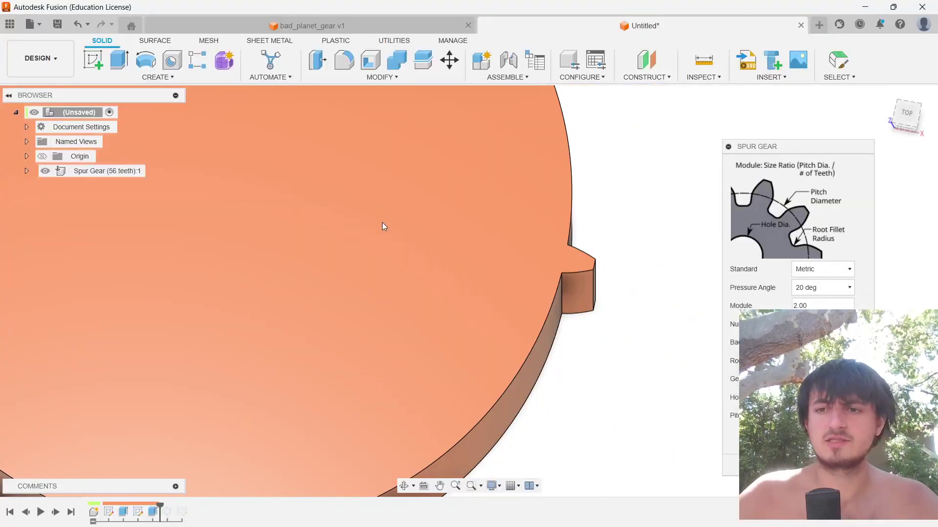
pyautogui.click(843, 465)
pyautogui.keyDown('shift'); pyautogui.moveTo(730, 325); pyautogui.dragTo(677, 313, button='middle'); pyautogui.keyUp('shift')
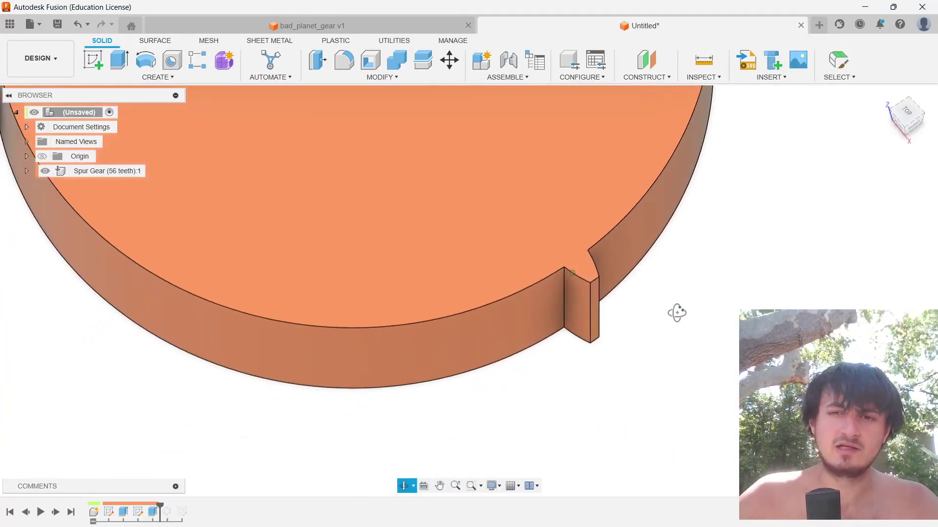
pyautogui.scroll(3, 650, 359)
pyautogui.scroll(3, 639, 356)
pyautogui.keyDown('shift'); pyautogui.moveTo(634, 349); pyautogui.dragTo(586, 293, button='middle'); pyautogui.keyUp('shift')
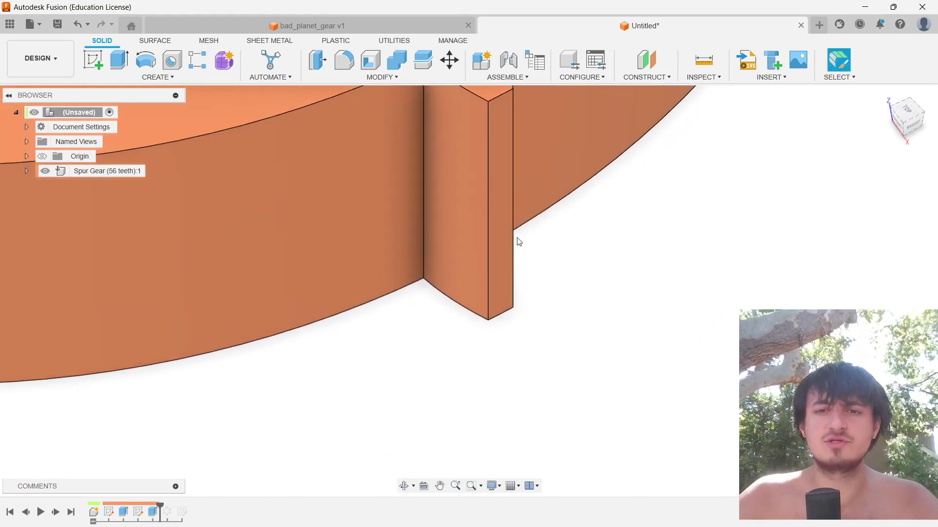
pyautogui.click(508, 242)
pyautogui.scroll(-5, 716, 389)
pyautogui.press('e')
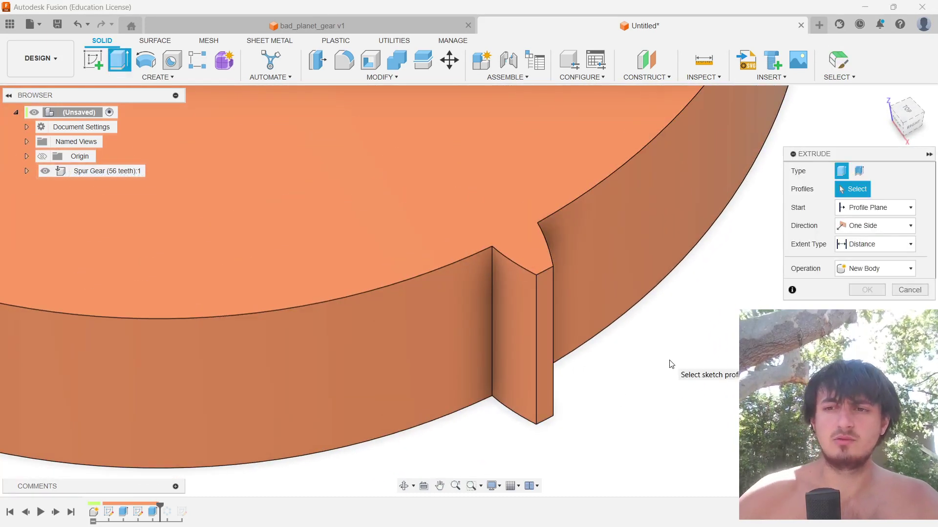
pyautogui.press('Escape')
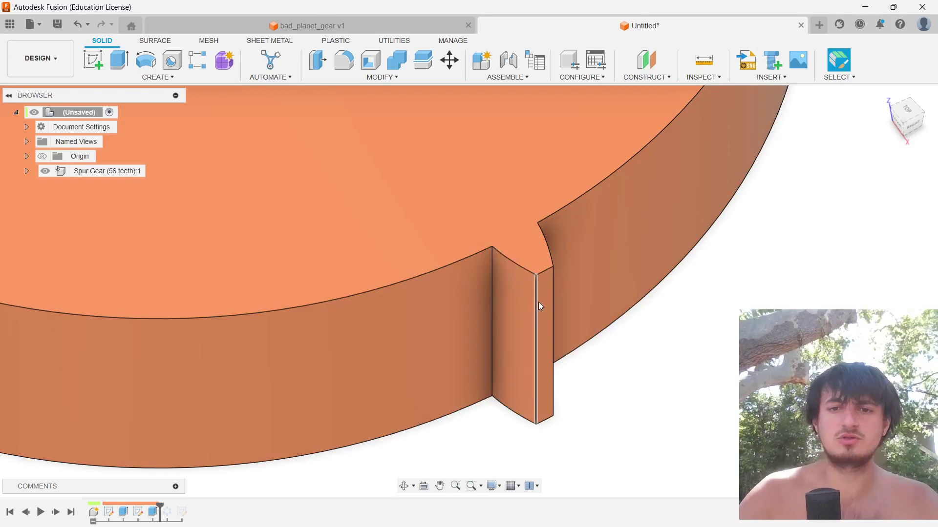
# Step: Offset the single tooth's tip face by .25*2 mm with Press Pull and inspect the extended tooth
pyautogui.write('spress')
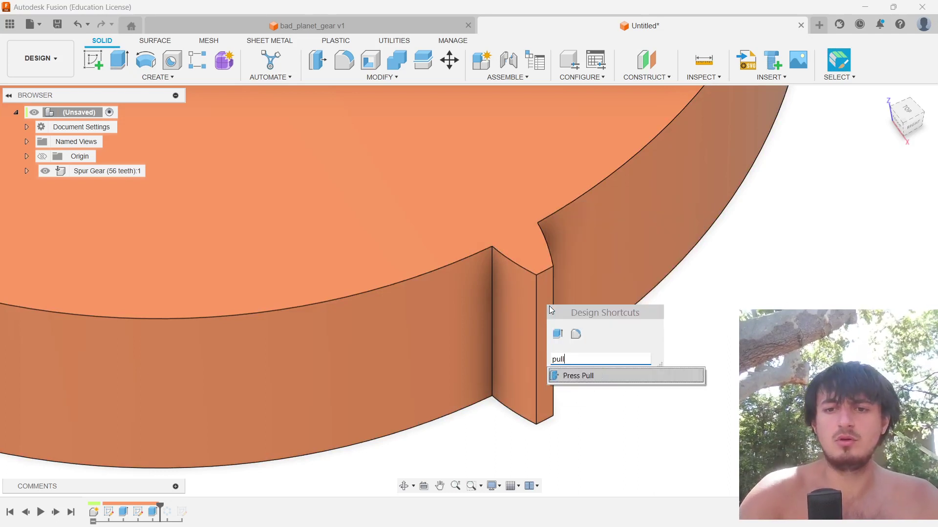
pyautogui.press('Return')
pyautogui.click(549, 302)
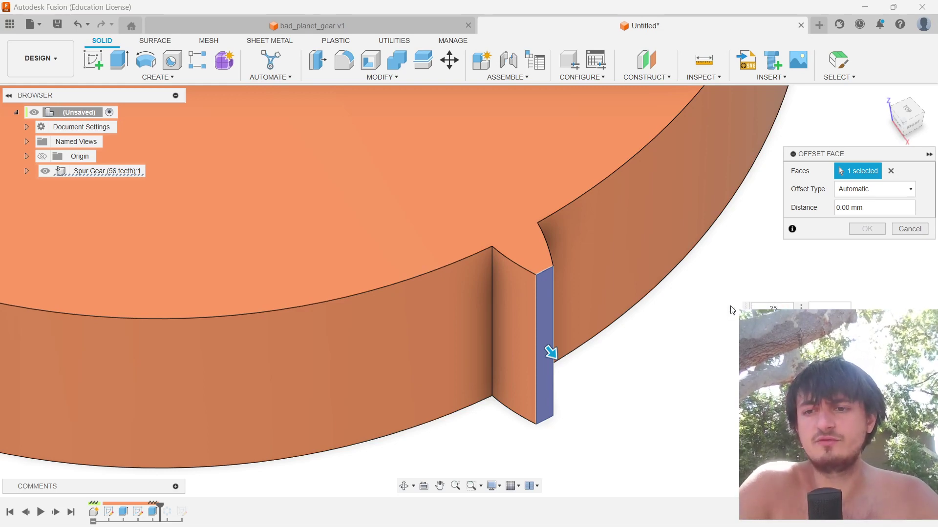
pyautogui.write('*2')
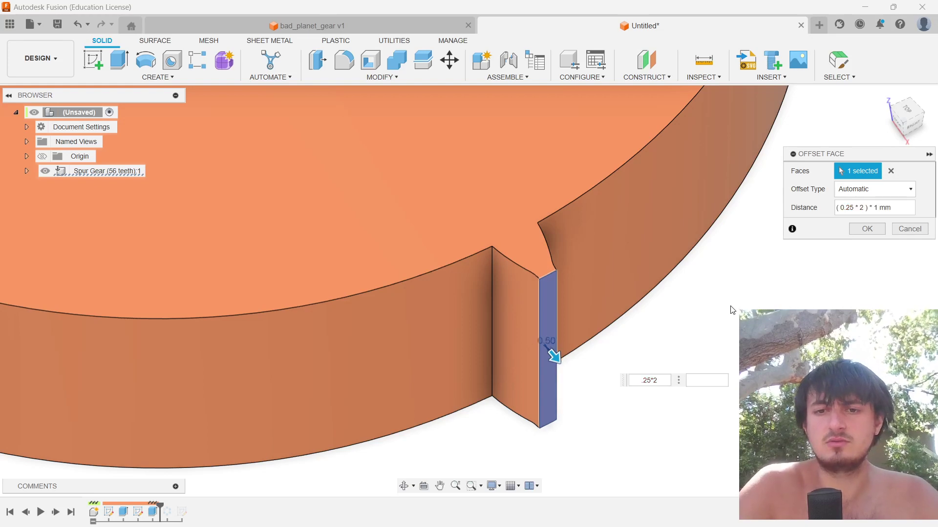
pyautogui.press('Return')
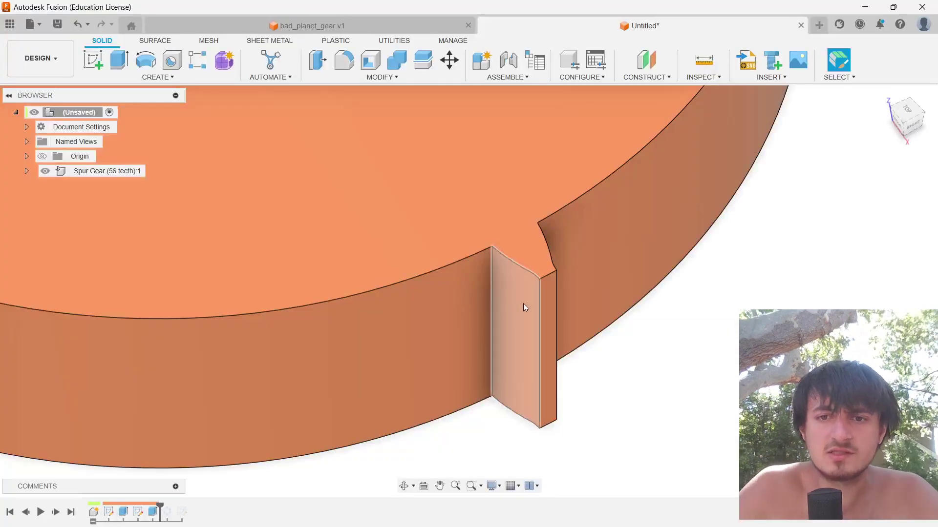
pyautogui.keyDown('shift'); pyautogui.moveTo(524, 310); pyautogui.dragTo(605, 343, button='middle'); pyautogui.keyUp('shift')
pyautogui.scroll(3, 540, 394)
pyautogui.keyDown('shift'); pyautogui.moveTo(540, 394); pyautogui.dragTo(621, 404, button='middle'); pyautogui.keyUp('shift')
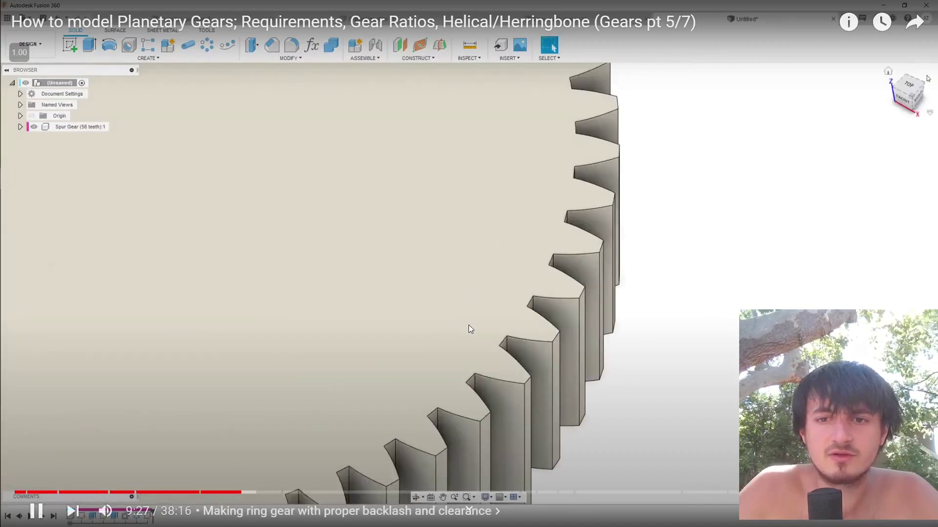
# Step: Switch to Fusion and try to offset the single tooth's tip face by .25*2 mm with Press Pull
pyautogui.click(469, 325)
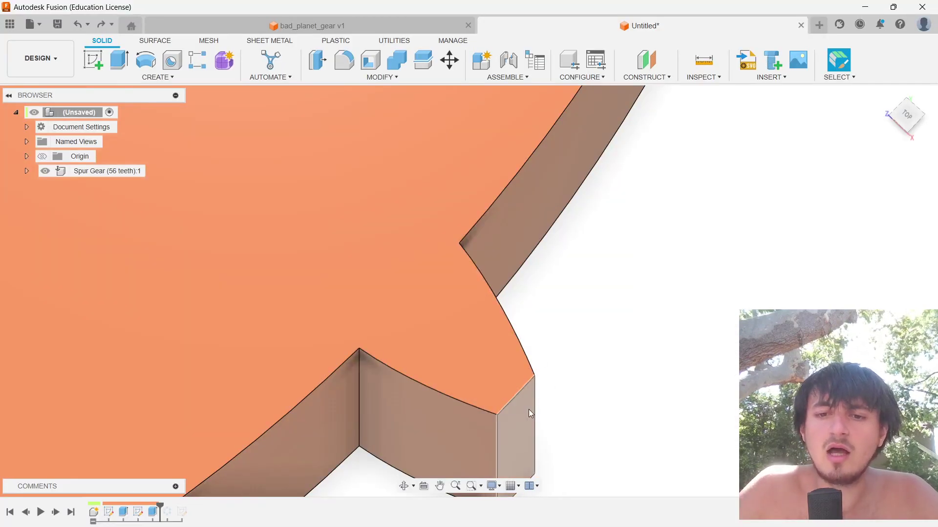
pyautogui.click(529, 410)
pyautogui.write('q')
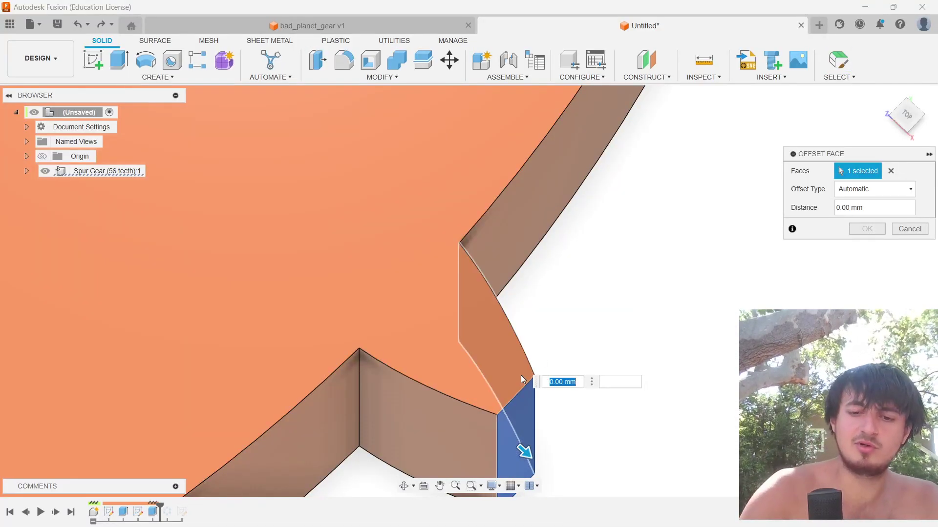
pyautogui.write('.25')
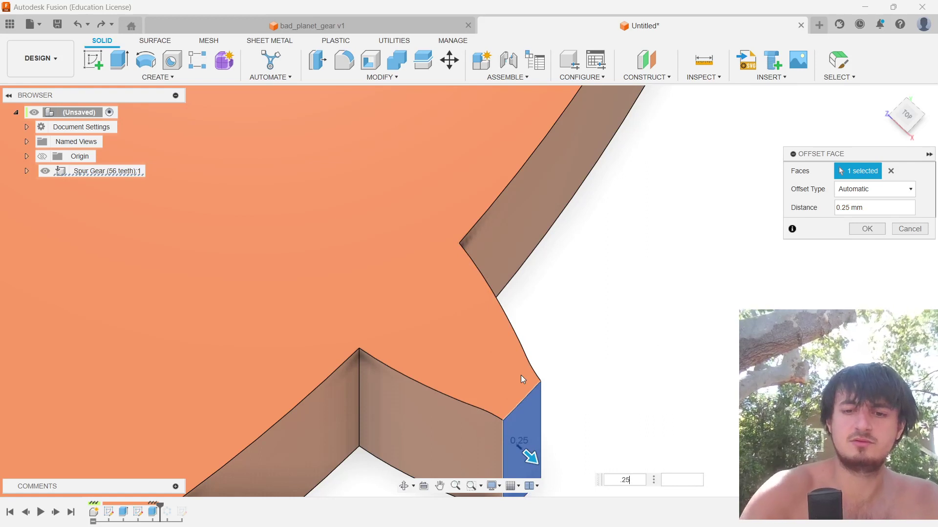
pyautogui.write('*2')
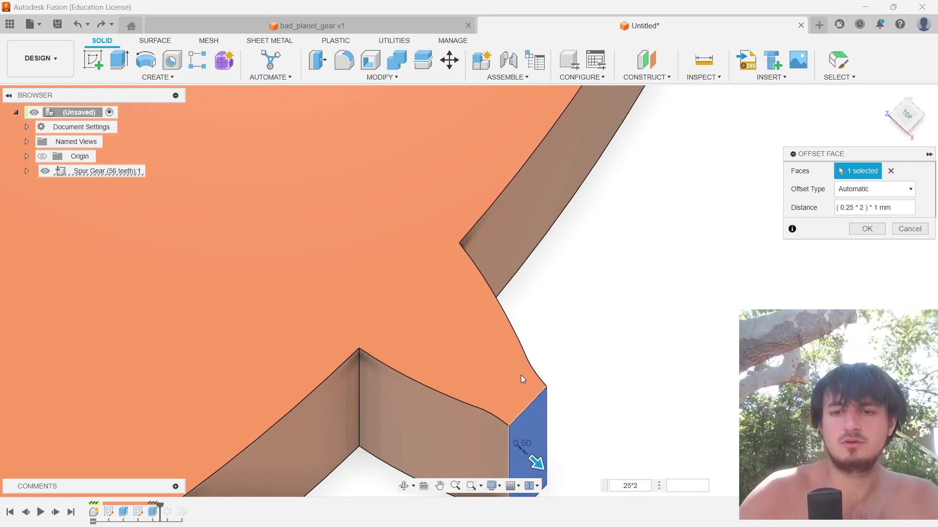
pyautogui.moveTo(778, 199); pyautogui.dragTo(570, 161, button='middle')
pyautogui.scroll(-5, 577, 210)
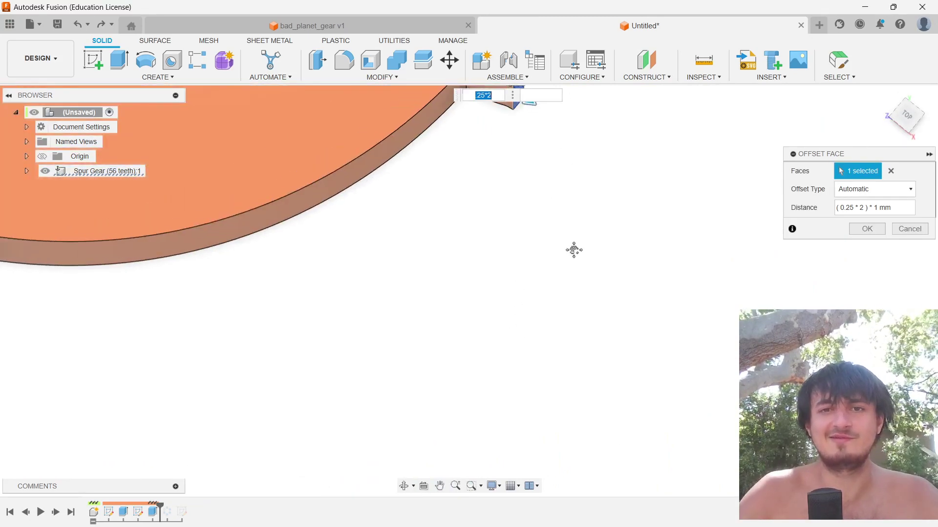
pyautogui.scroll(-3, 574, 250)
# Step: Switch to the browser, search for "good griefs goofy ahh" in a new tab, and watch part of the TikTok clip
pyautogui.hotkey('alt', 'Tab')
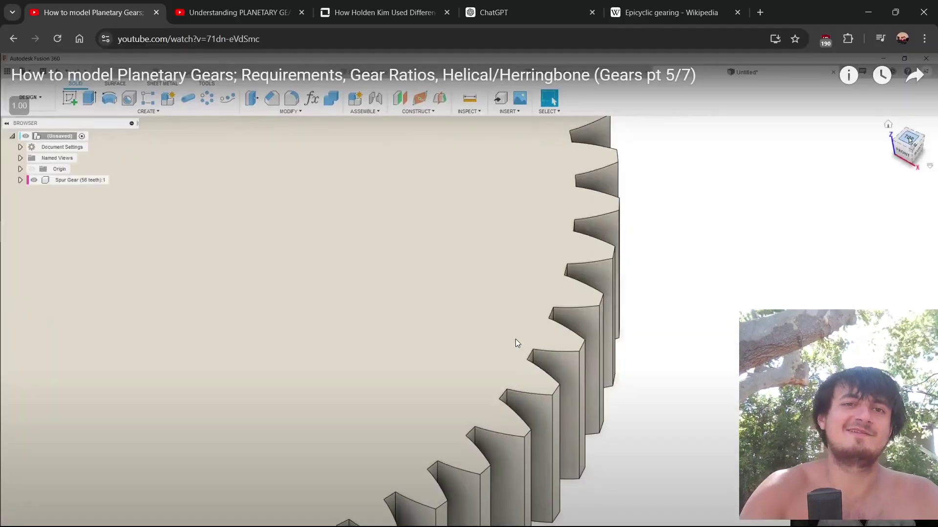
pyautogui.press('Escape')
pyautogui.hotkey('ctrl', 't')
pyautogui.write('goog')
pyautogui.press('BackSpace')
pyautogui.press('BackSpace')
pyautogui.press('BackSpace')
pyautogui.press('BackSpace')
pyautogui.write('good ')
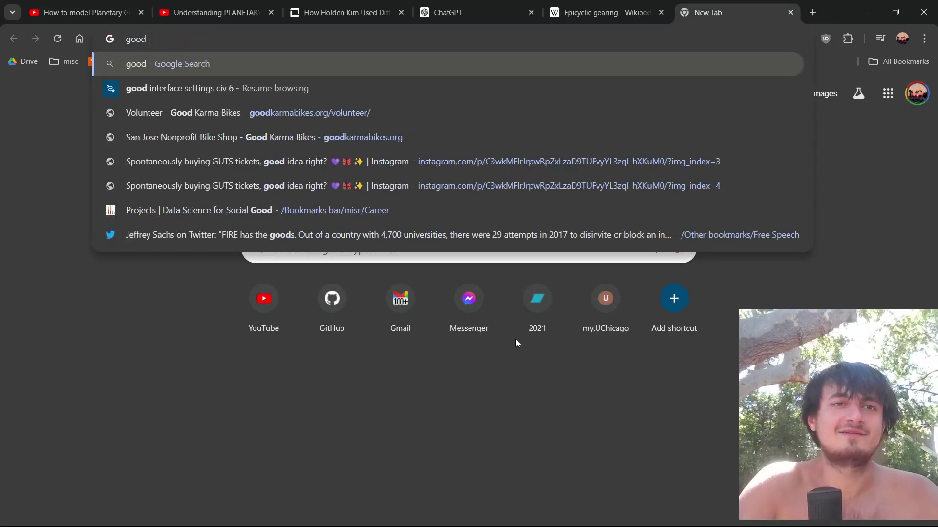
pyautogui.write('griefs goof')
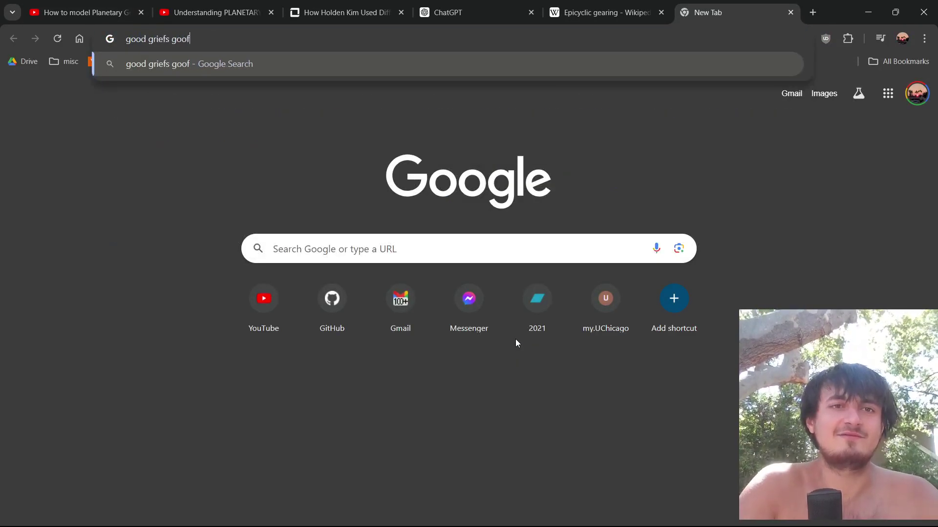
pyautogui.write('y ahh')
pyautogui.press('Return')
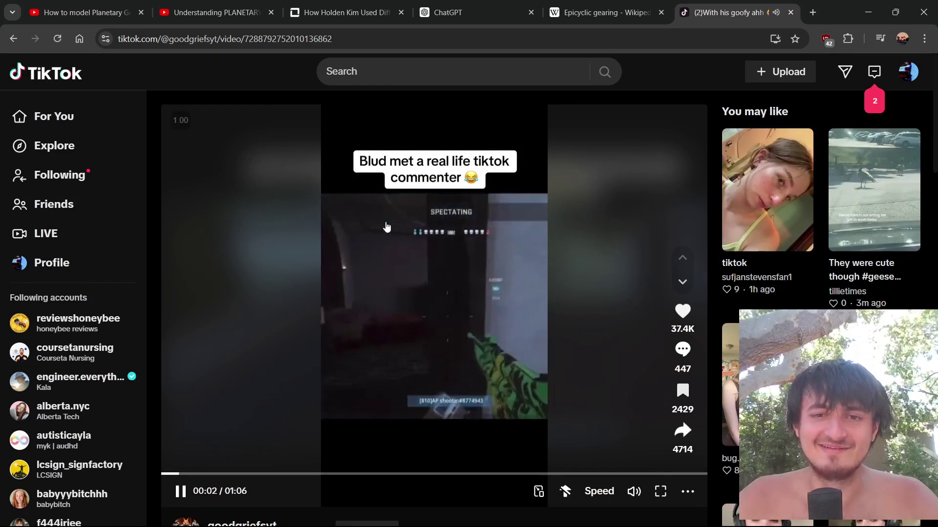
pyautogui.moveTo(633, 490)
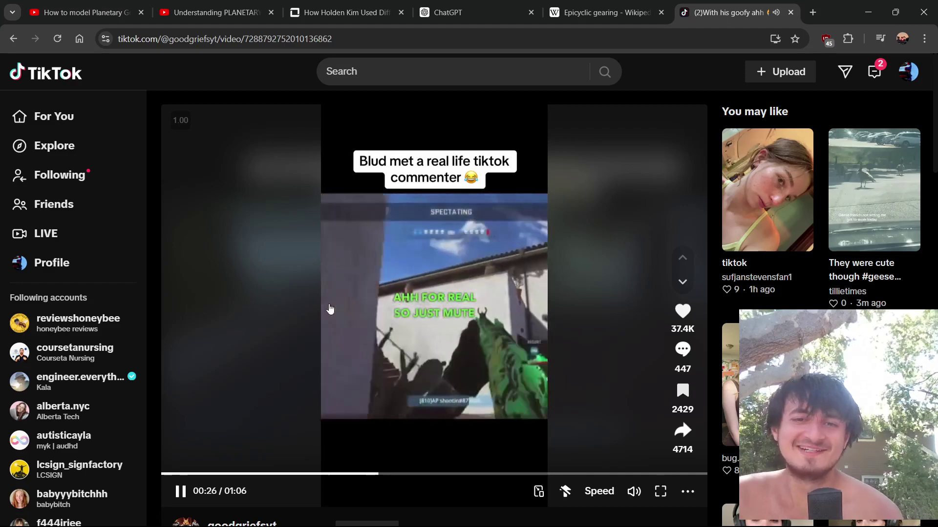
pyautogui.click(331, 300)
pyautogui.click(631, 4)
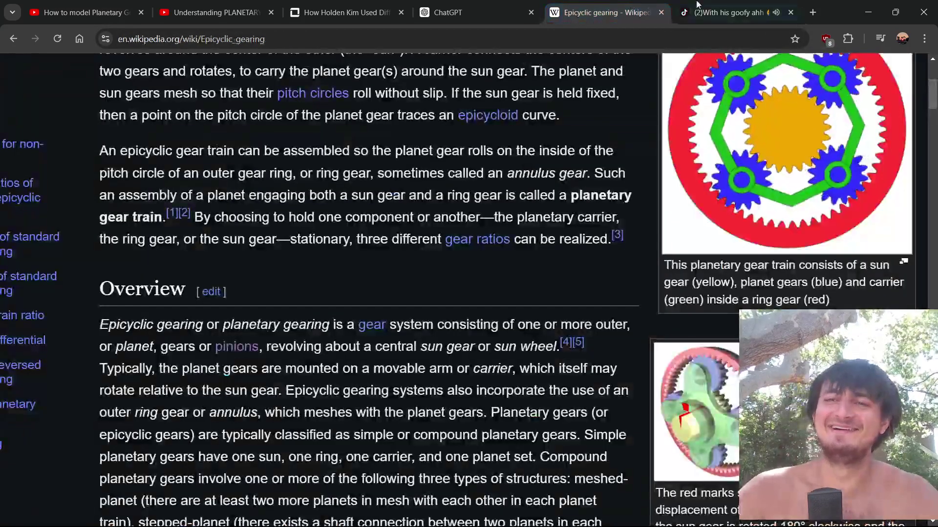
pyautogui.click(681, 15)
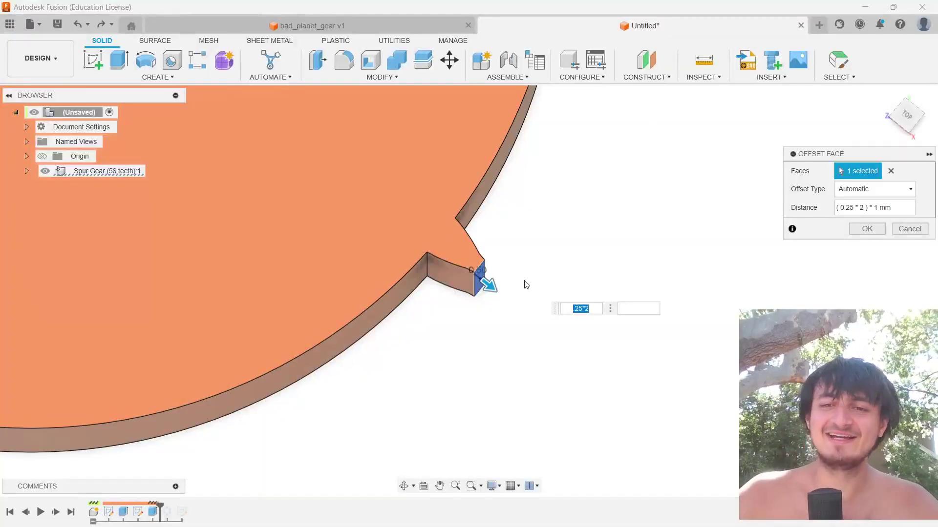
# Step: Switch to Fusion, inspect the previewed tip face offset from several angles, and cancel the offset
pyautogui.scroll(3, 523, 283)
pyautogui.keyDown('shift'); pyautogui.moveTo(523, 283); pyautogui.dragTo(479, 223, button='middle'); pyautogui.keyUp('shift')
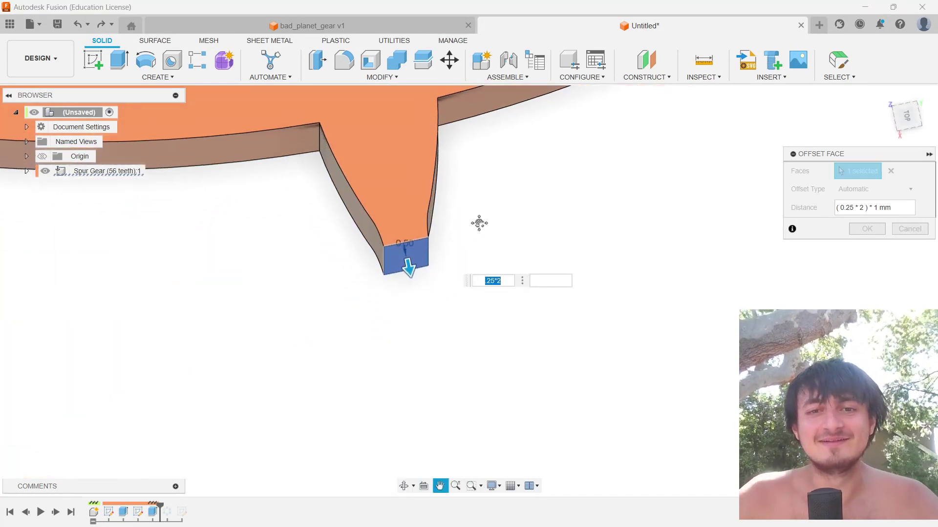
pyautogui.keyDown('shift'); pyautogui.moveTo(295, 311); pyautogui.dragTo(314, 274, button='middle'); pyautogui.keyUp('shift')
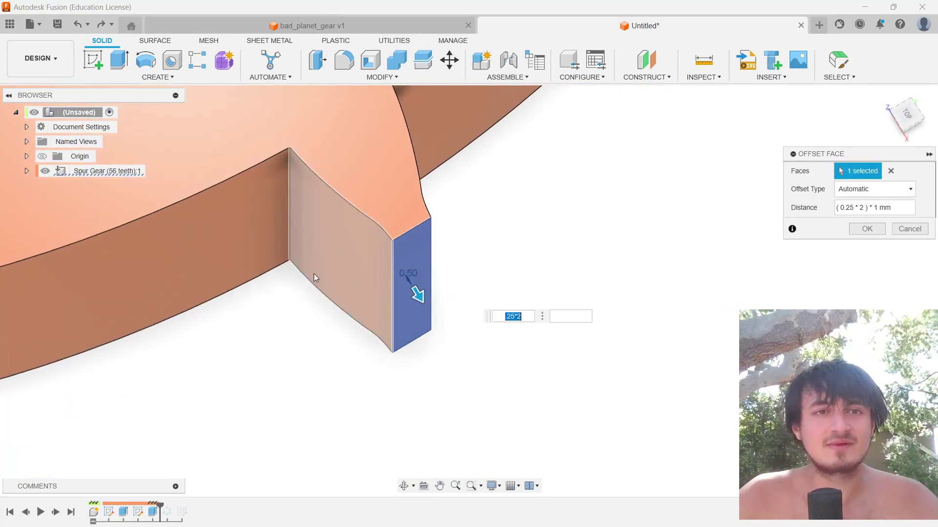
pyautogui.press('Escape')
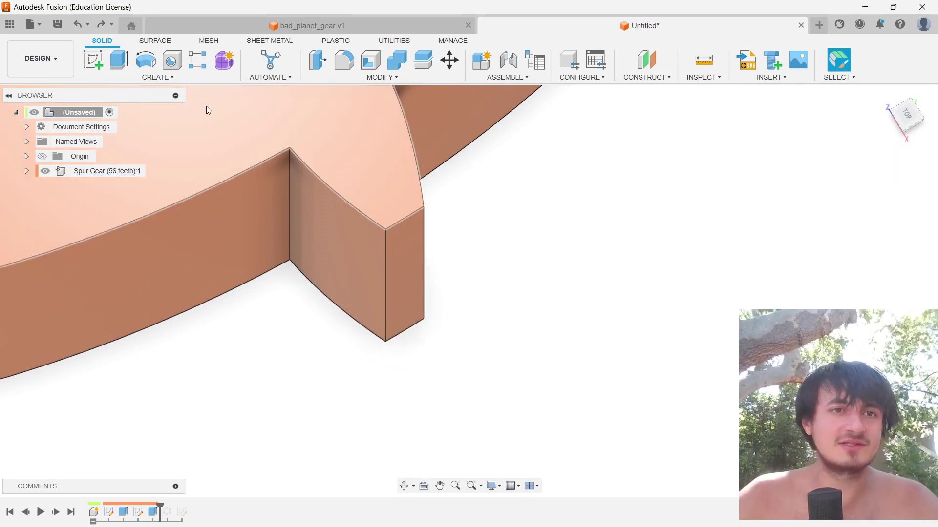
pyautogui.click(182, 79)
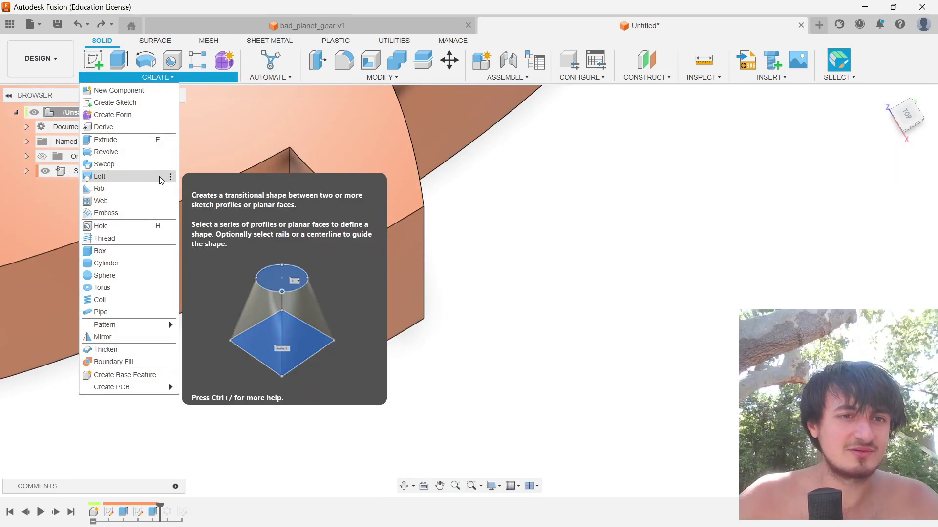
pyautogui.click(341, 76)
pyautogui.click(340, 76)
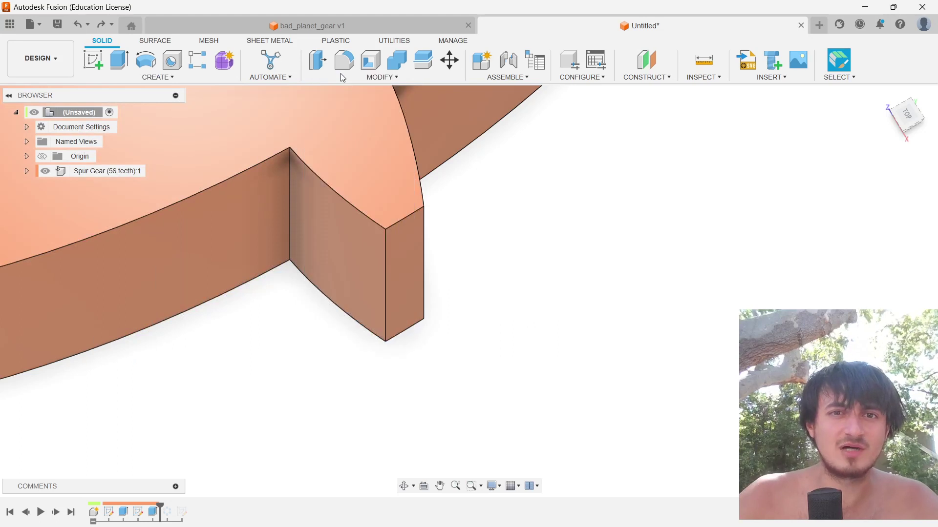
pyautogui.click(342, 77)
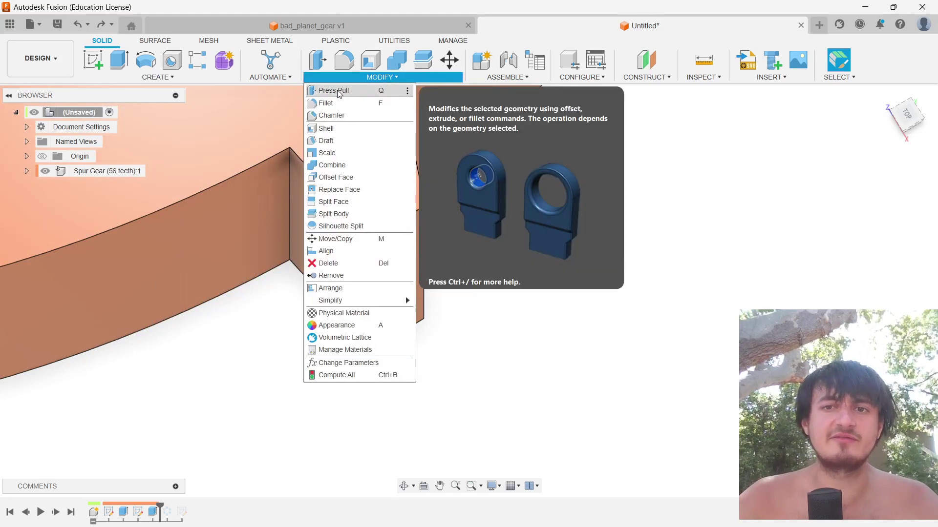
# Step: Switch to the tutorial video and replay the section that offsets the tooth's tip face, examining its Offset Face settings
pyautogui.hotkey('alt', 'Tab')
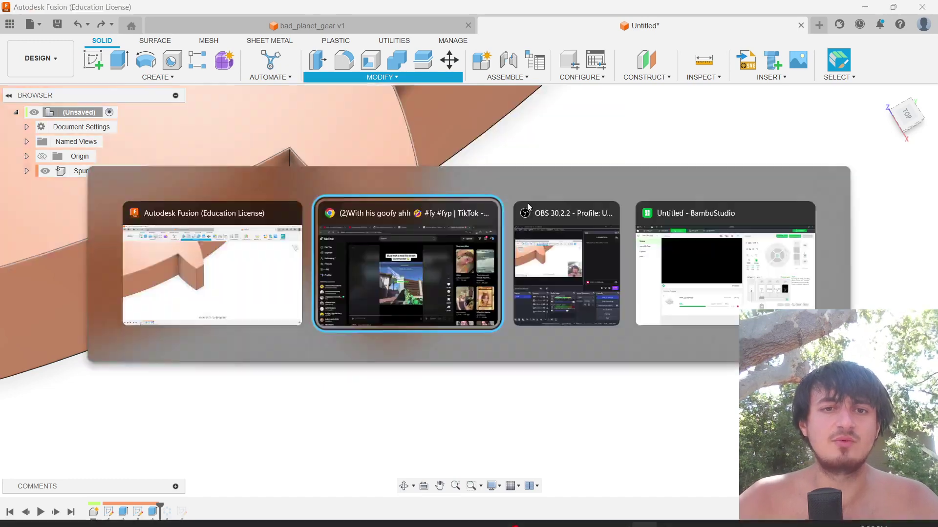
pyautogui.click(569, 5)
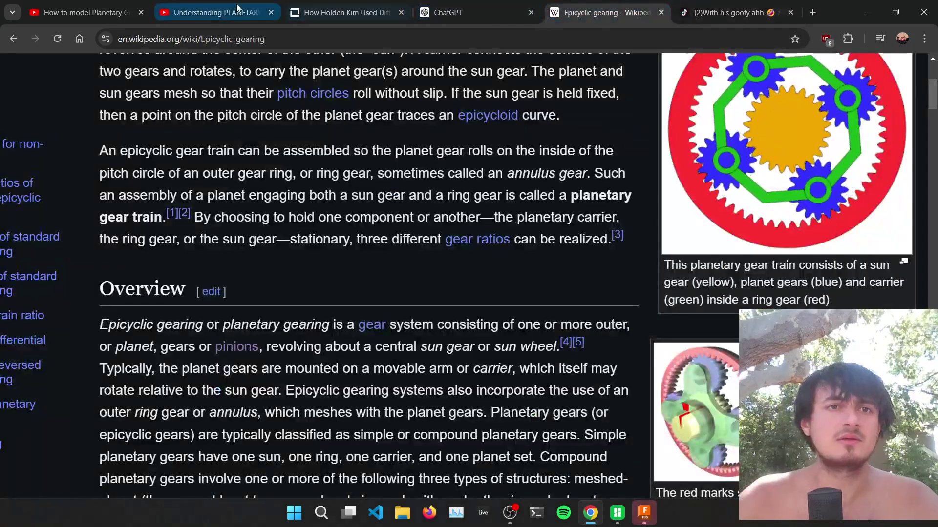
pyautogui.click(215, 12)
pyautogui.click(86, 13)
pyautogui.press('space')
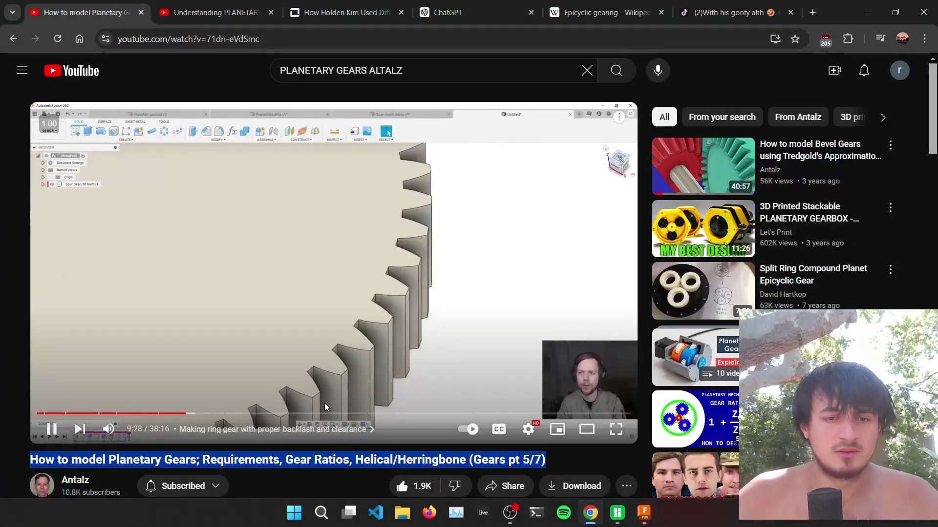
pyautogui.press('Left')
pyautogui.press('Left')
pyautogui.press('Left')
pyautogui.press('Left')
pyautogui.press('Left')
pyautogui.press('Left')
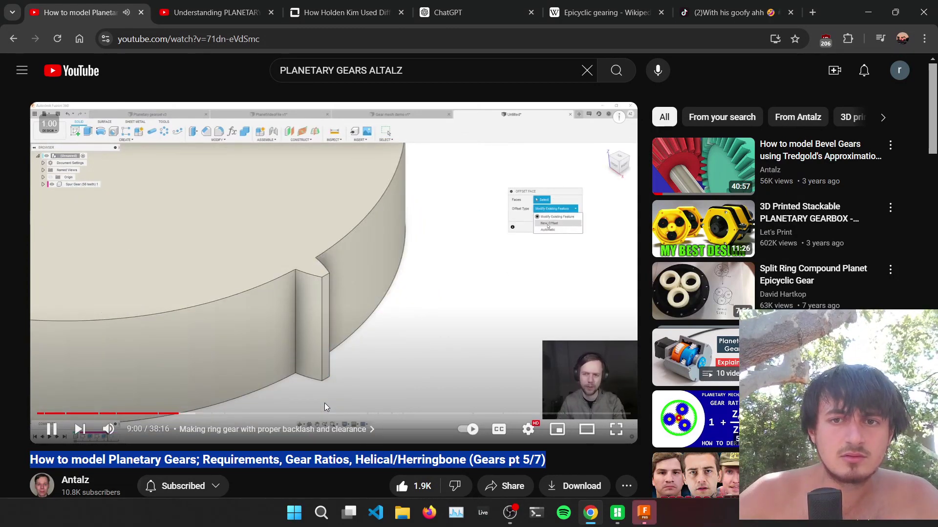
pyautogui.press('Left')
pyautogui.press('Left')
pyautogui.press('Left')
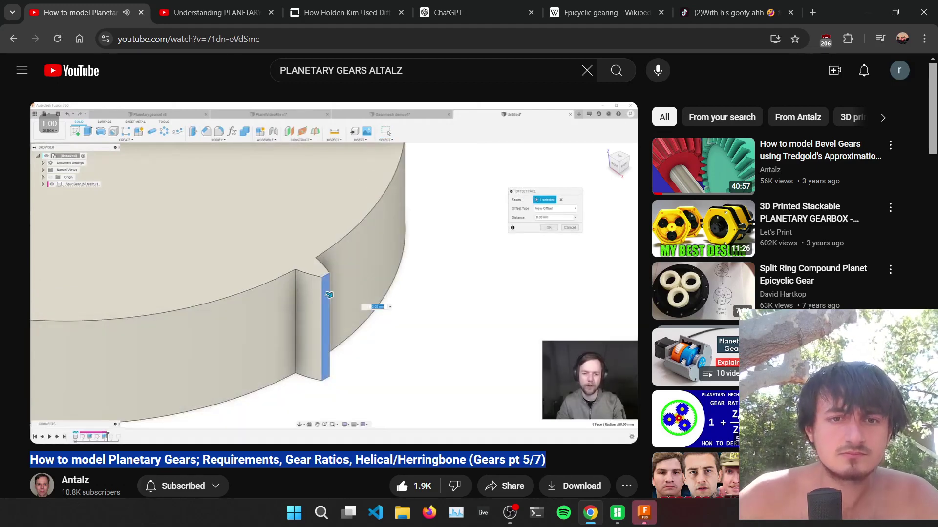
pyautogui.click(376, 314)
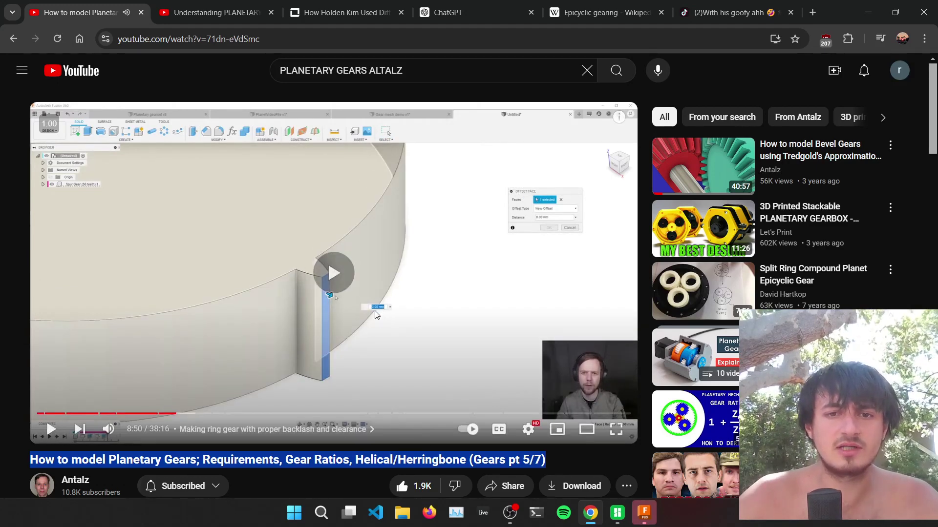
pyautogui.click(397, 278)
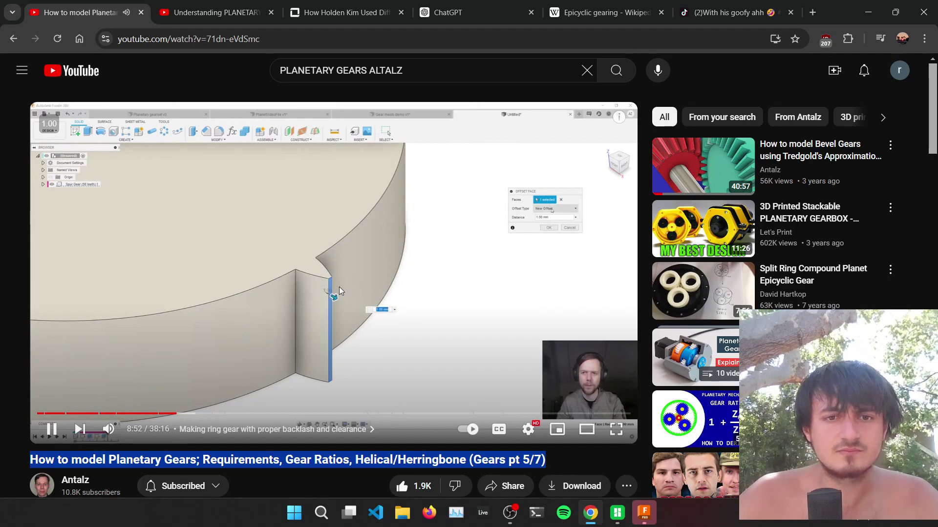
pyautogui.click(326, 284)
# Step: Switch to Fusion, set a 0.5 mm Press Pull offset on the single tooth's tip face, and inspect its flanks from above
pyautogui.hotkey('alt', 'Tab')
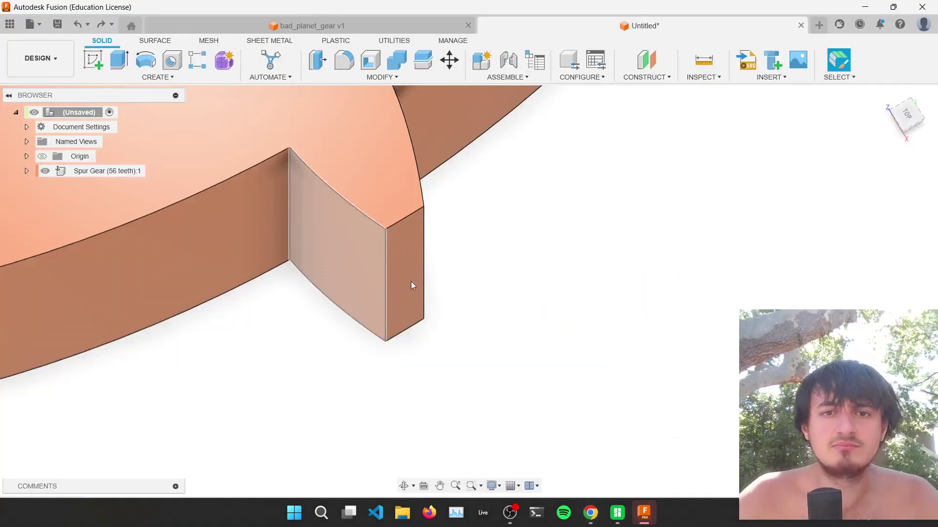
pyautogui.keyDown('shift'); pyautogui.moveTo(442, 222); pyautogui.dragTo(505, 247, button='middle'); pyautogui.keyUp('shift')
pyautogui.click(413, 236)
pyautogui.press('q')
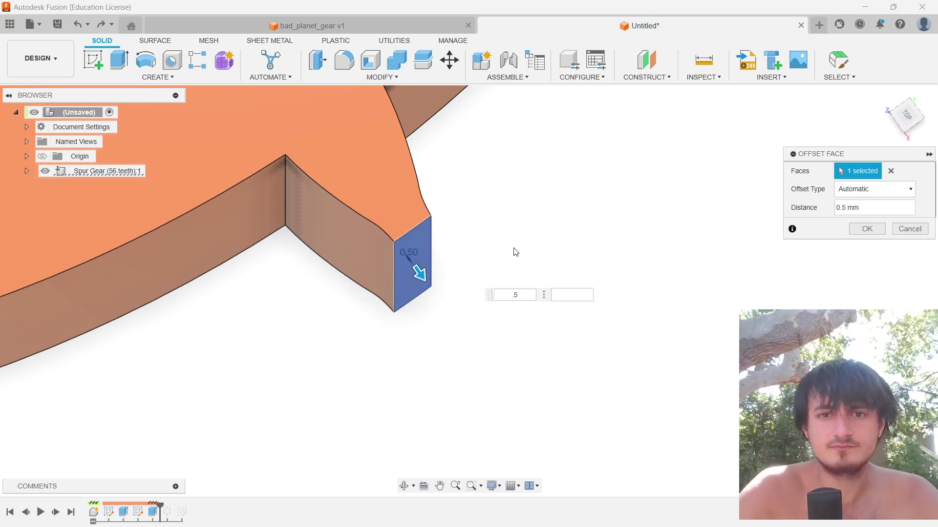
pyautogui.keyDown('shift'); pyautogui.moveTo(503, 350); pyautogui.dragTo(508, 342, button='middle'); pyautogui.keyUp('shift')
pyautogui.click(907, 112)
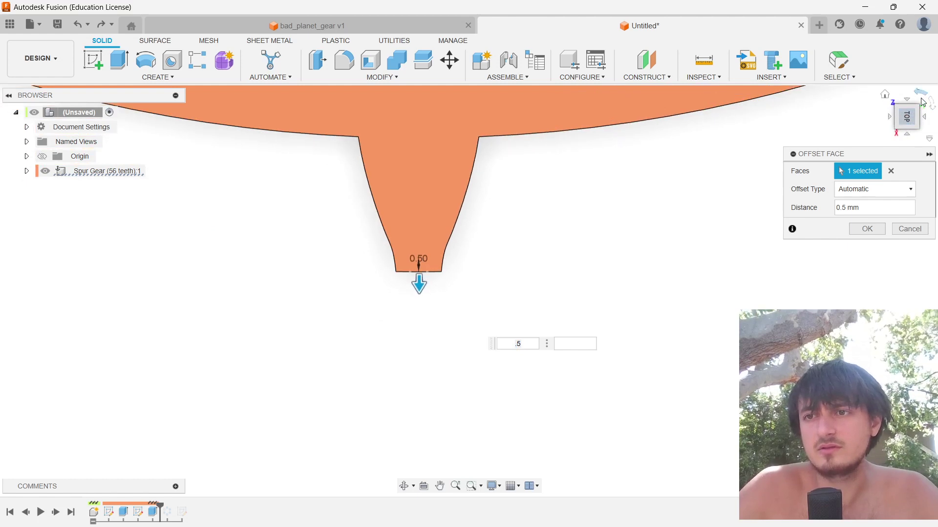
pyautogui.click(922, 96)
pyautogui.scroll(6, 406, 236)
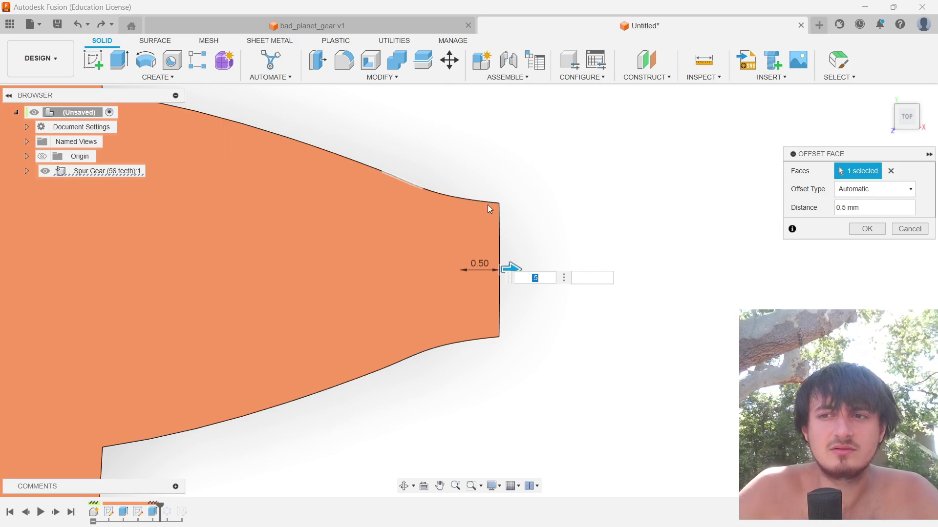
# Step: Switch to the tutorial video's page in the browser and read through the viewer comments about the planetary gear tutorial
pyautogui.hotkey('alt', 'Tab')
pyautogui.scroll(-14, 483, 210)
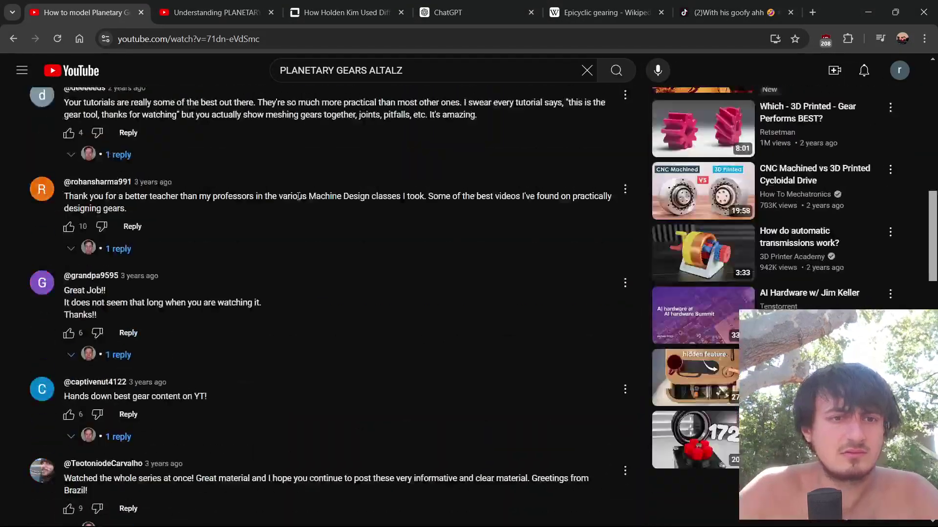
pyautogui.scroll(4, 299, 196)
pyautogui.scroll(-4, 146, 201)
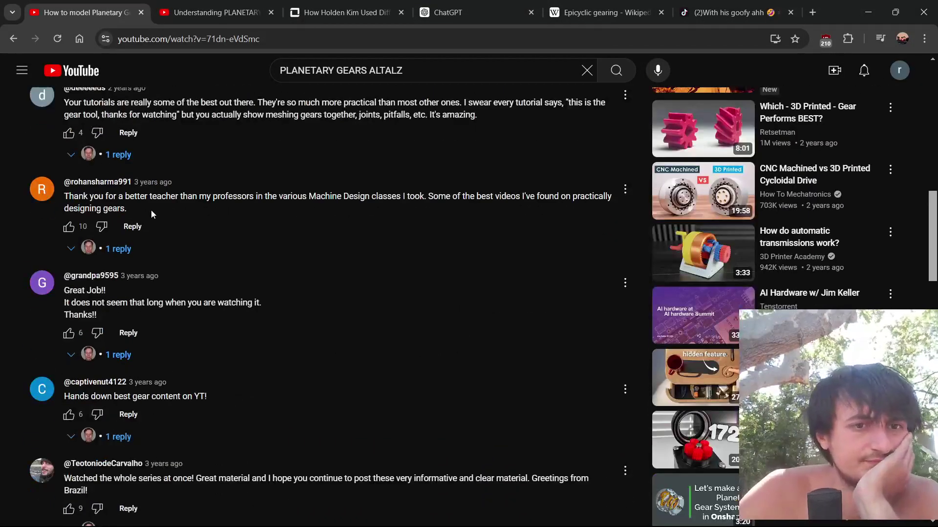
pyautogui.moveTo(134, 209); pyautogui.dragTo(71, 210)
pyautogui.scroll(-5, 98, 215)
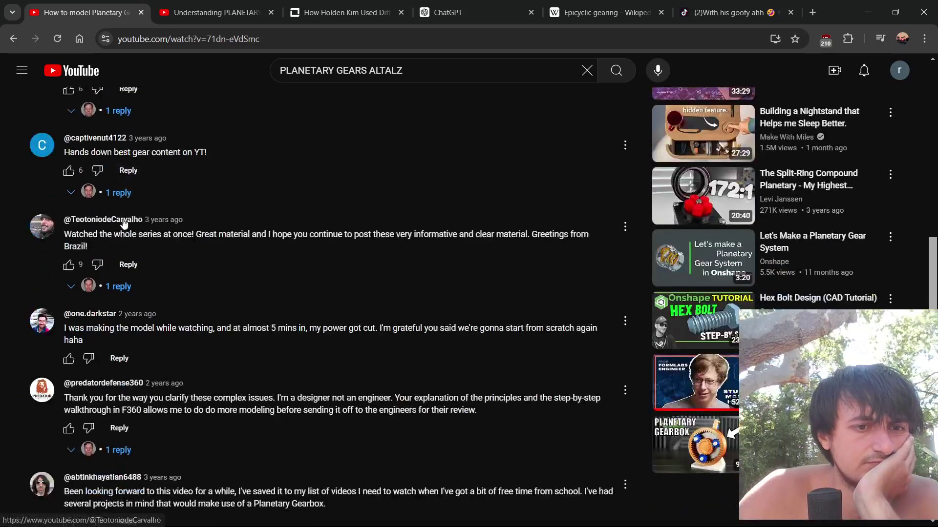
pyautogui.moveTo(120, 238); pyautogui.dragTo(154, 248)
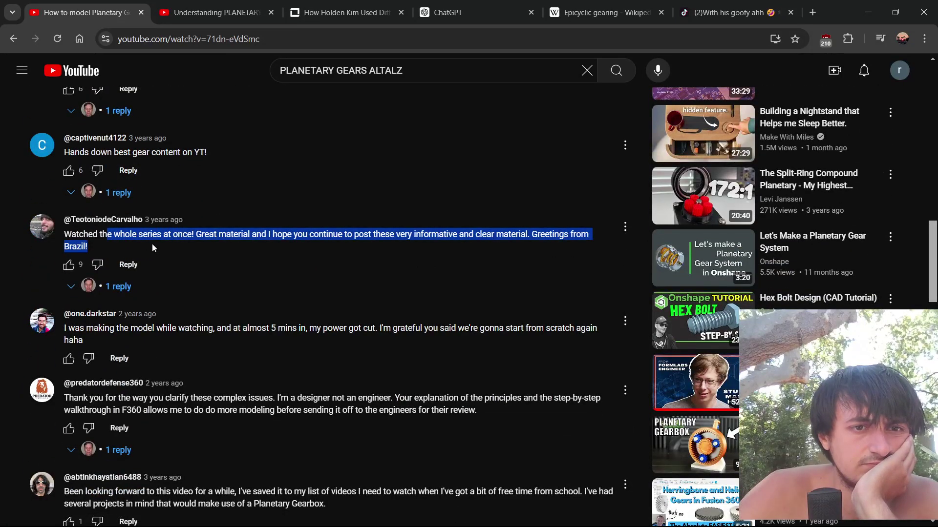
pyautogui.scroll(-3, 139, 250)
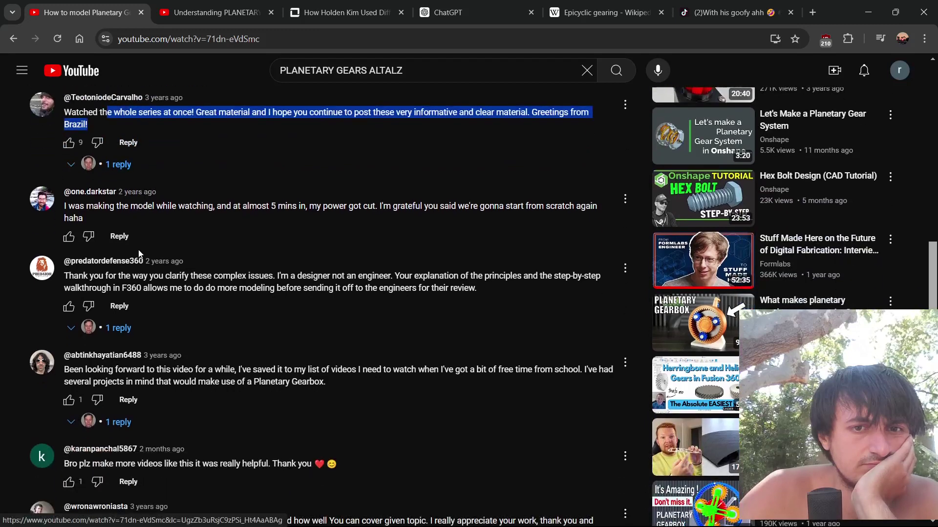
pyautogui.scroll(-1, 137, 251)
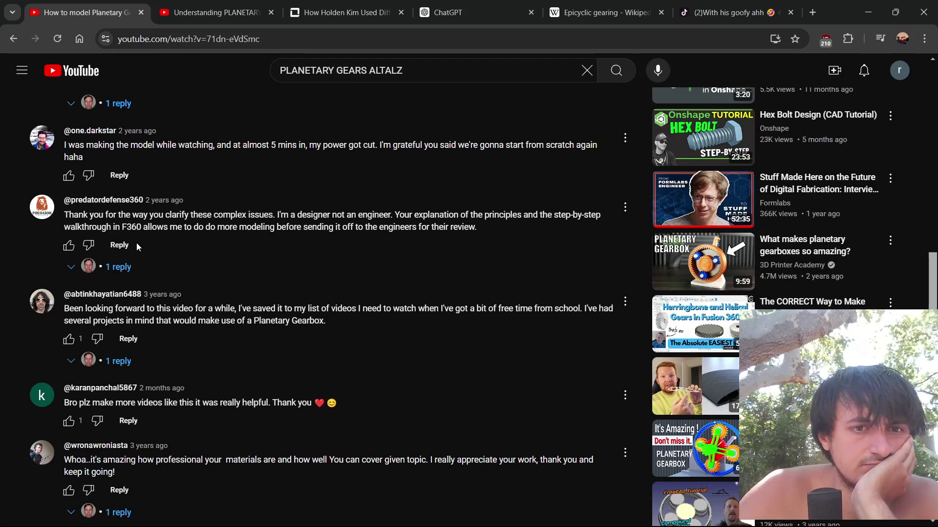
pyautogui.moveTo(143, 227); pyautogui.dragTo(256, 231)
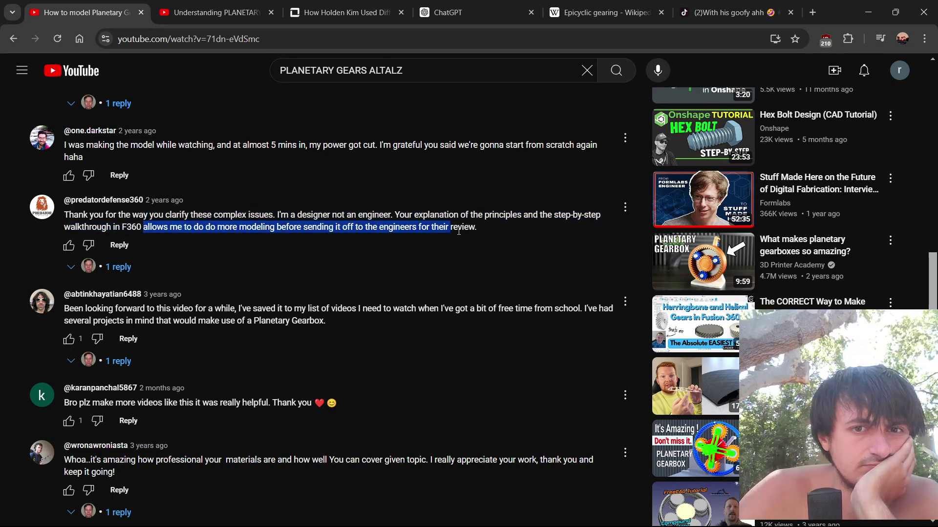
pyautogui.moveTo(459, 231); pyautogui.dragTo(507, 233)
pyautogui.click(507, 233)
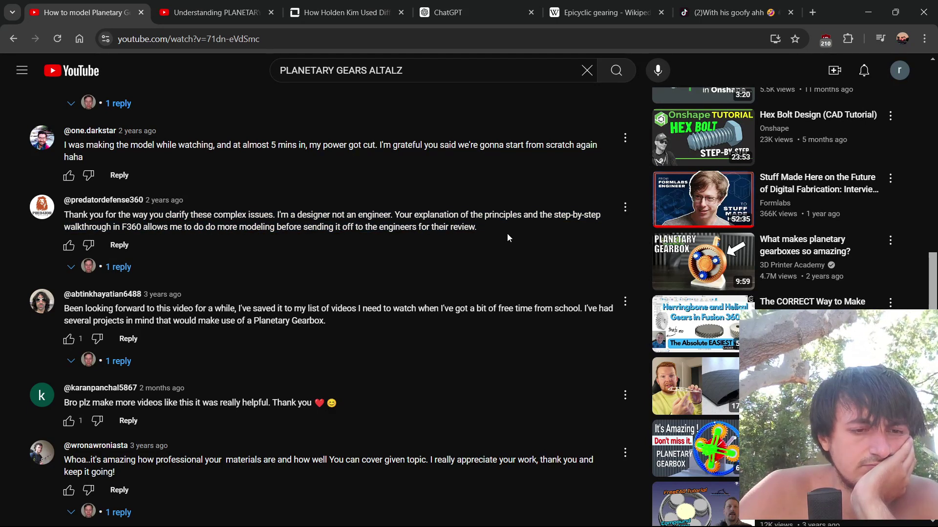
pyautogui.scroll(-1, 507, 235)
pyautogui.scroll(-3, 503, 233)
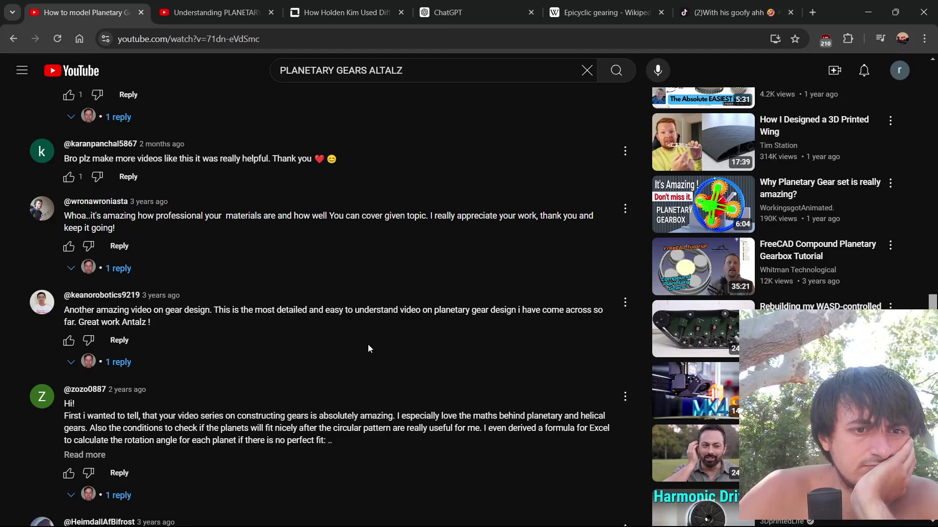
pyautogui.scroll(-4, 369, 347)
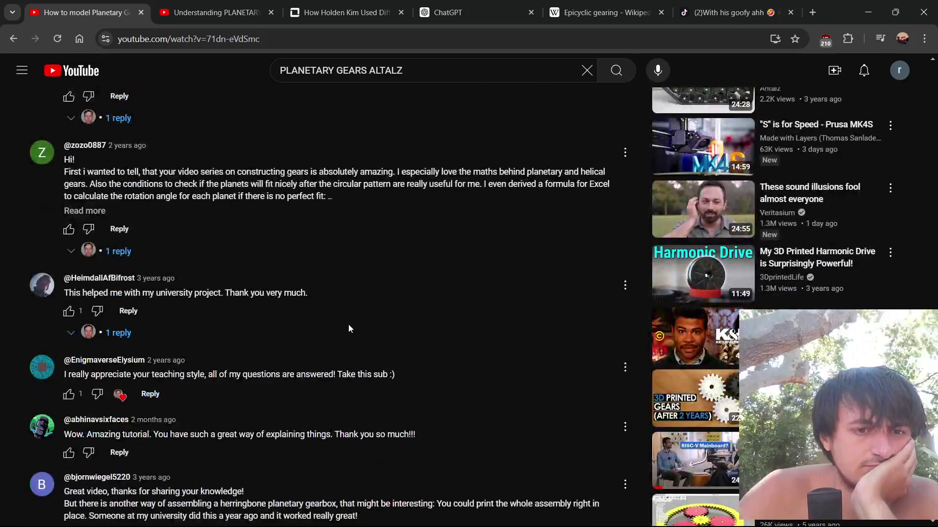
# Step: Return to the tutorial video and replay the part that selects the offset type for the tooth's tip face
pyautogui.moveTo(347, 322)
pyautogui.mouseDown(button='middle')
pyautogui.moveTo(316, 132)
pyautogui.moveTo(334, 11)
pyautogui.mouseUp(button='middle')
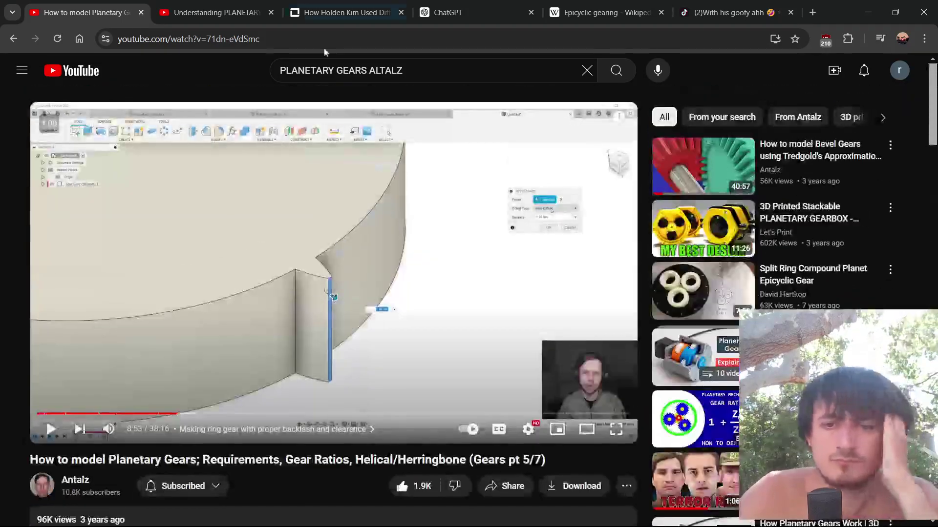
pyautogui.click(287, 221)
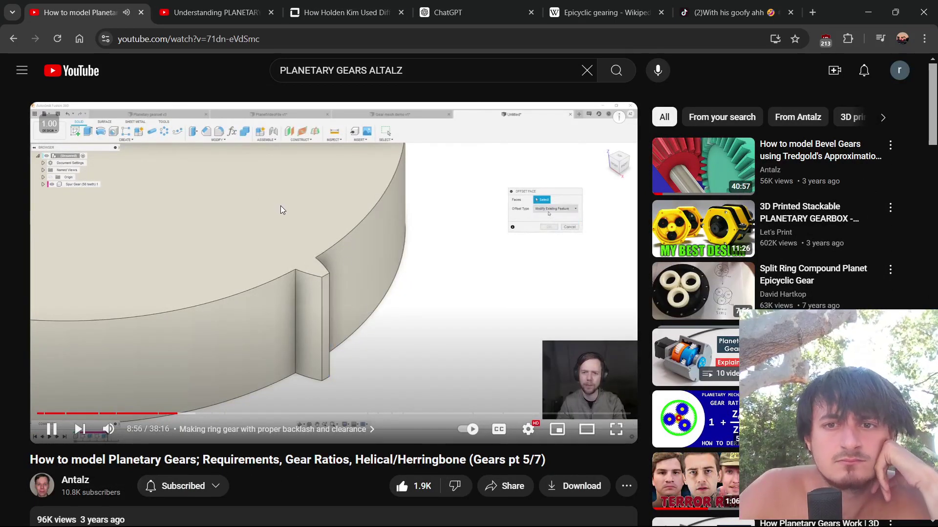
pyautogui.click(324, 222)
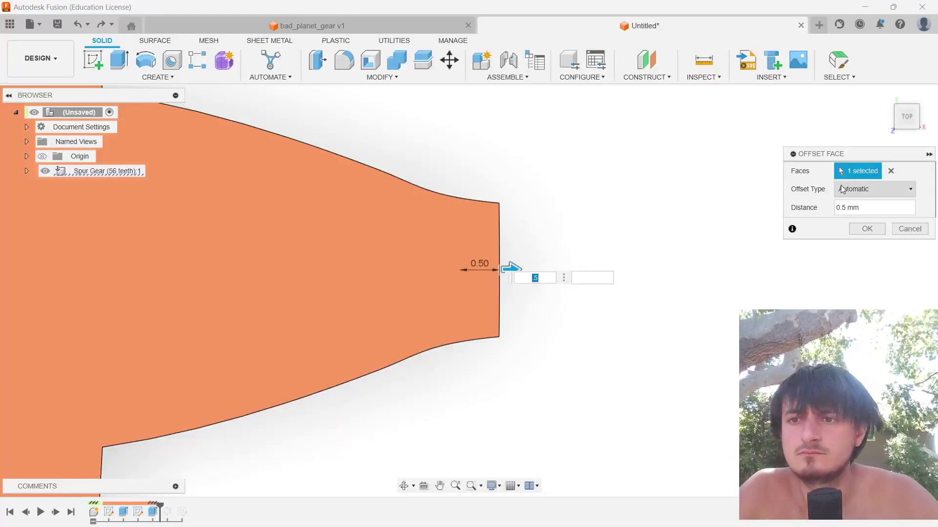
# Step: Switch to Fusion, offset the tooth's tip face by 0.5 mm as a New Offset, and roll the timeline forward to its end
pyautogui.click(842, 189)
pyautogui.click(855, 218)
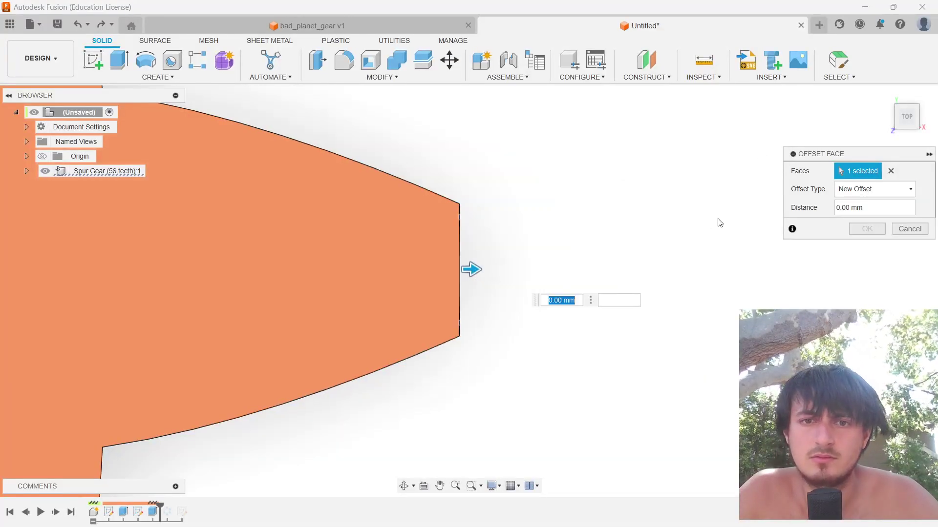
pyautogui.press('Return')
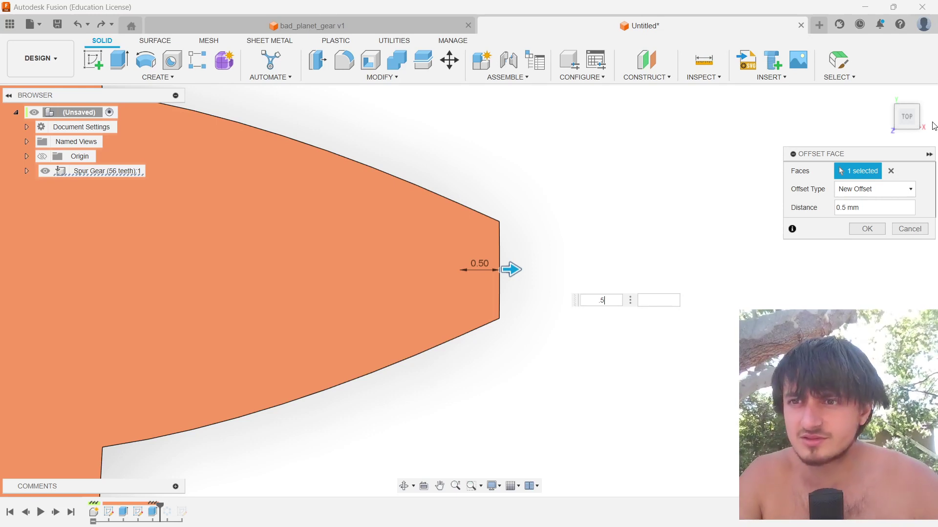
pyautogui.click(848, 192)
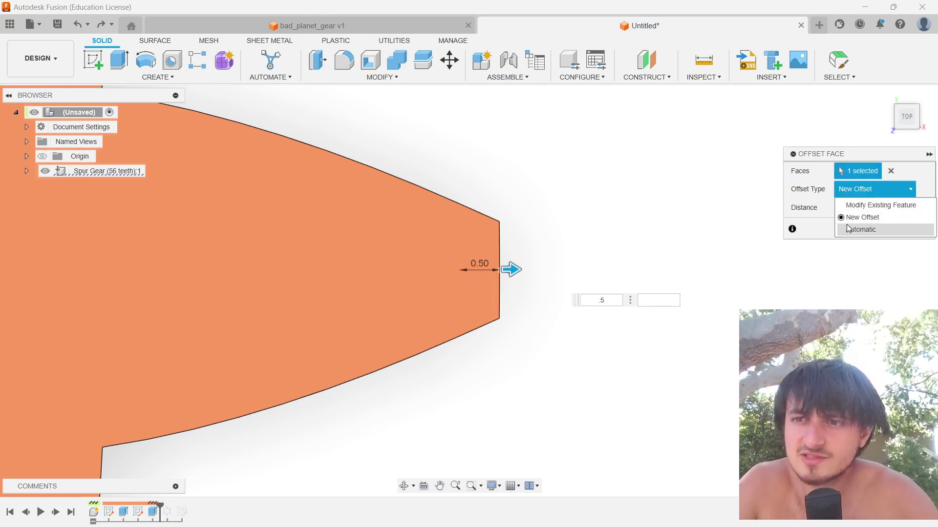
pyautogui.click(783, 202)
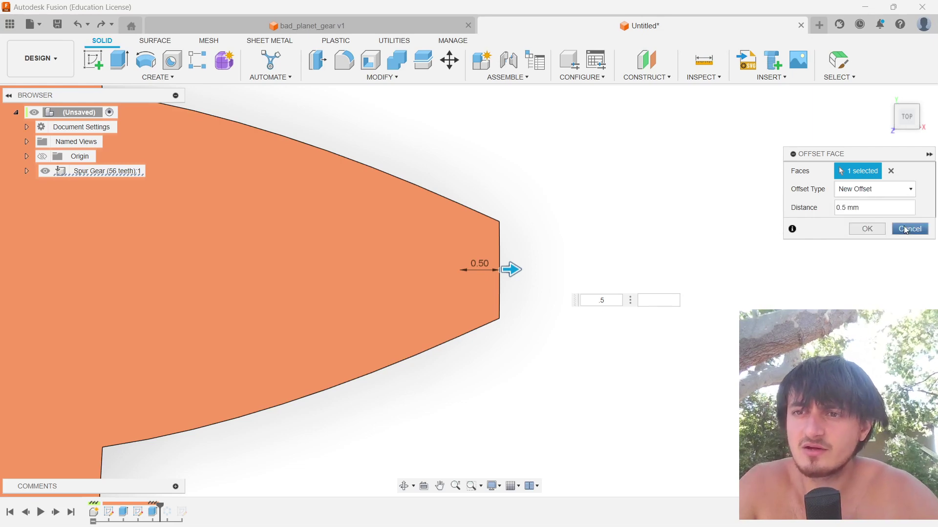
pyautogui.click(867, 229)
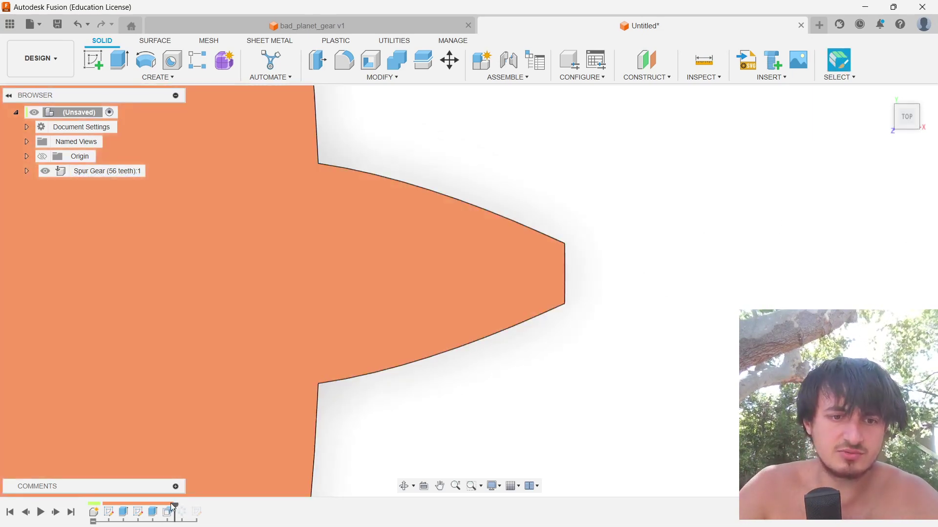
pyautogui.scroll(-5, 377, 379)
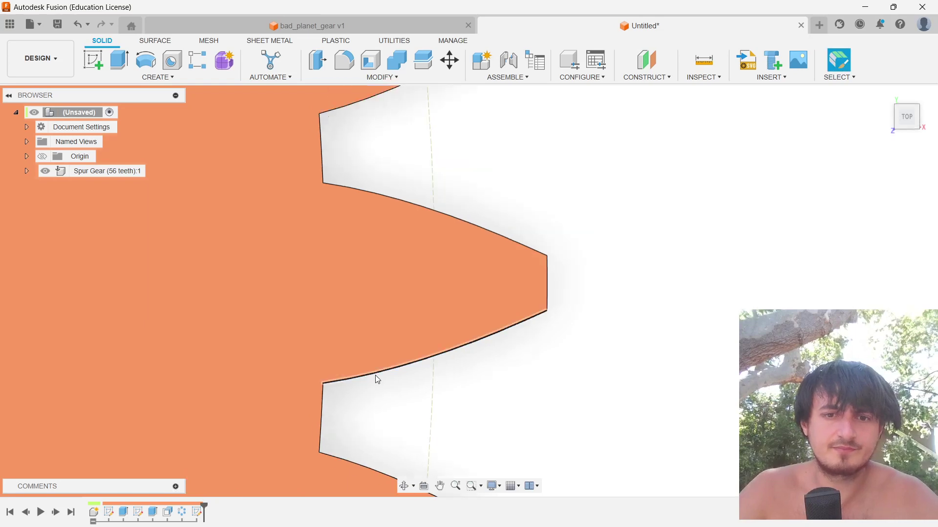
# Step: Check the tutorial video's Offset Face section in full screen, pause it, and return to Fusion
pyautogui.hotkey('alt', 'Tab')
pyautogui.press('f')
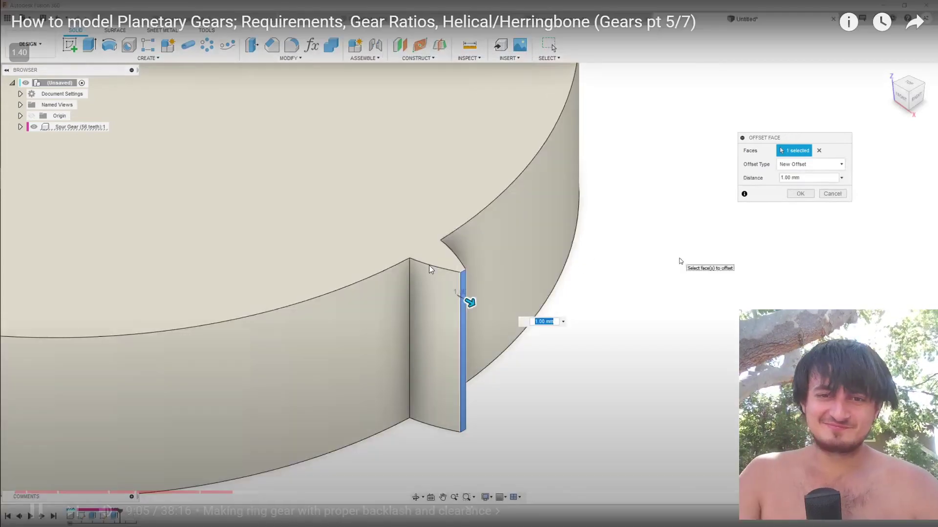
pyautogui.click(452, 233)
pyautogui.hotkey('alt', 'Tab')
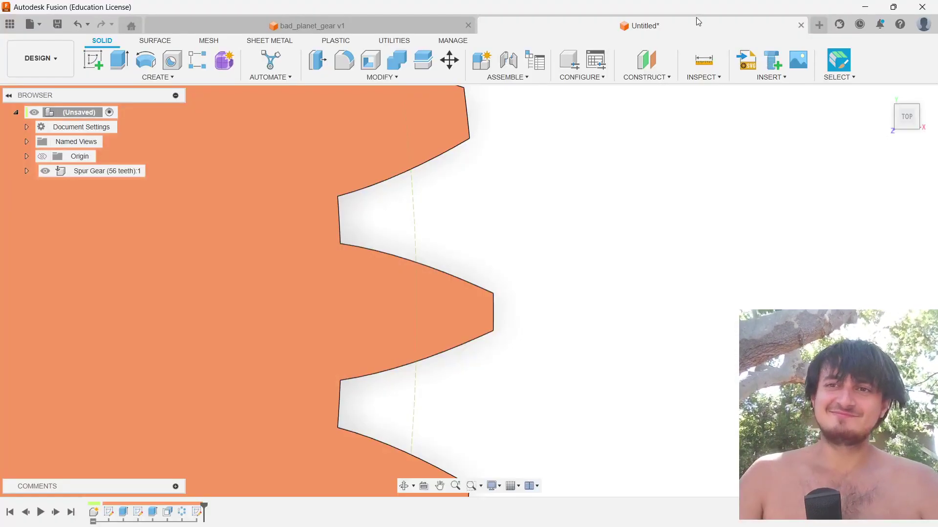
# Step: Switch to the browser, watch more of the TikTok clip, and close its tab
pyautogui.hotkey('alt', 'Tab')
pyautogui.press('Escape')
pyautogui.click(733, 12)
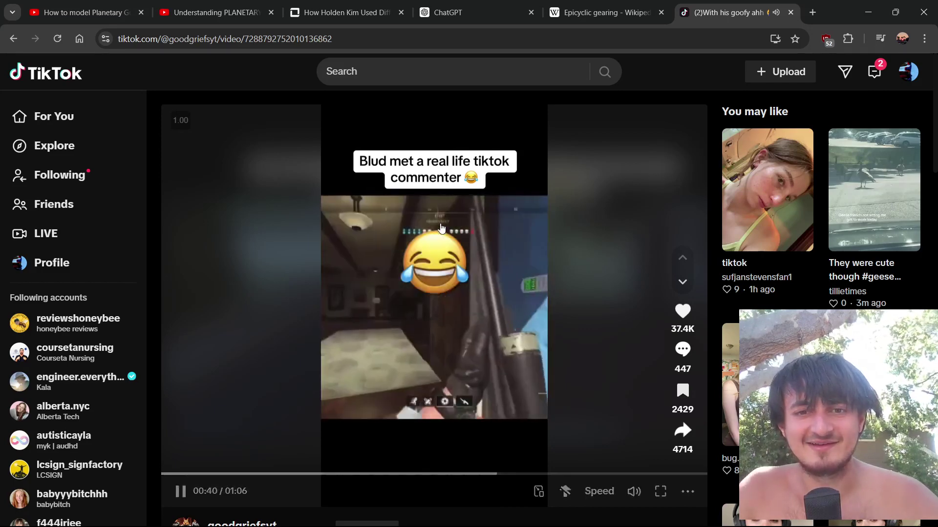
pyautogui.click(360, 298)
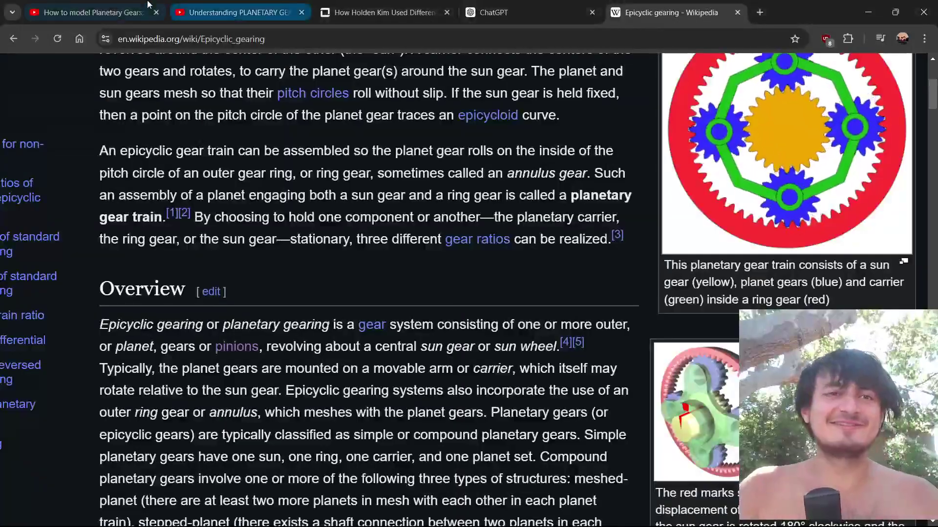
# Step: Watch the planetary gear tutorial in full screen through the section that adds the tip face offset to the circular tooth pattern
pyautogui.click(109, 4)
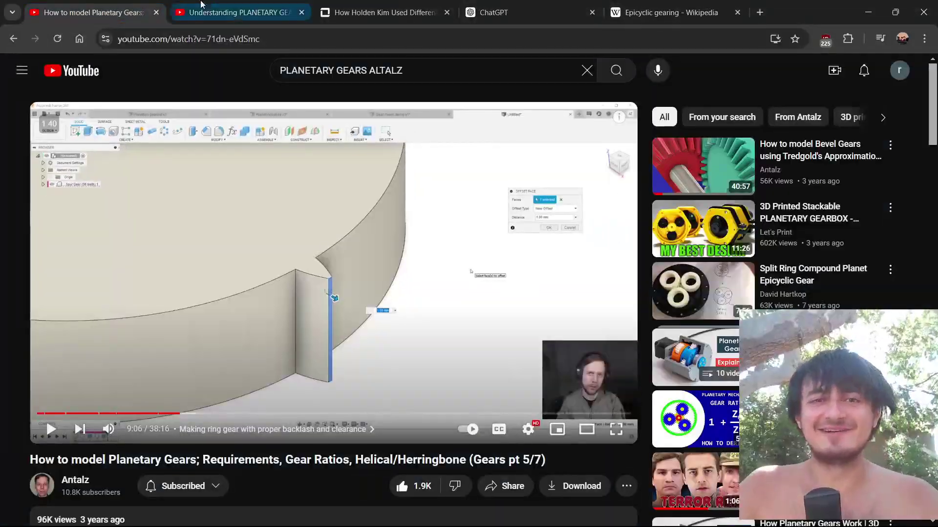
pyautogui.click(210, 191)
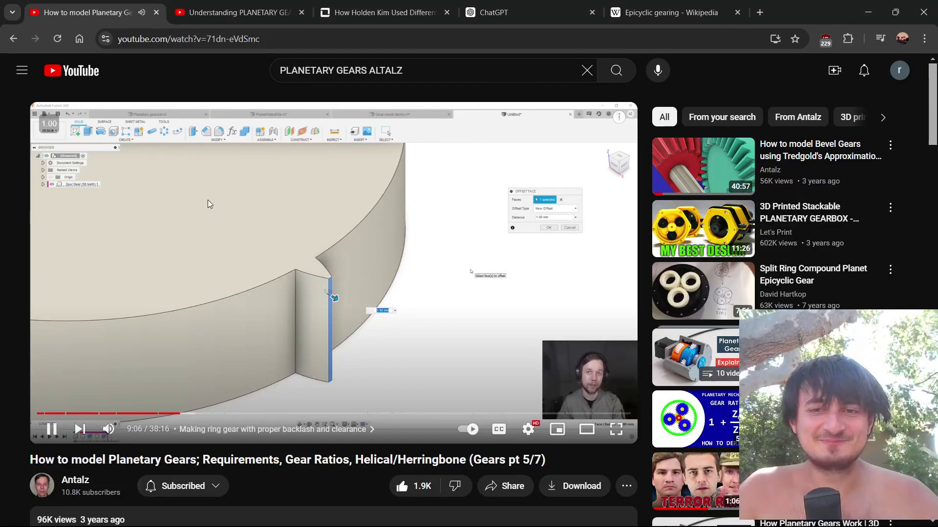
pyautogui.doubleClick(207, 200)
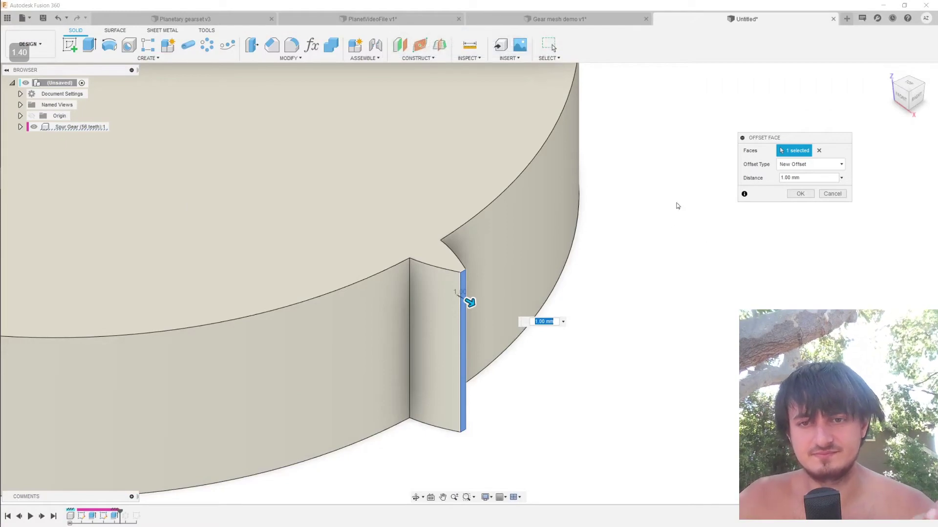
pyautogui.press('Right')
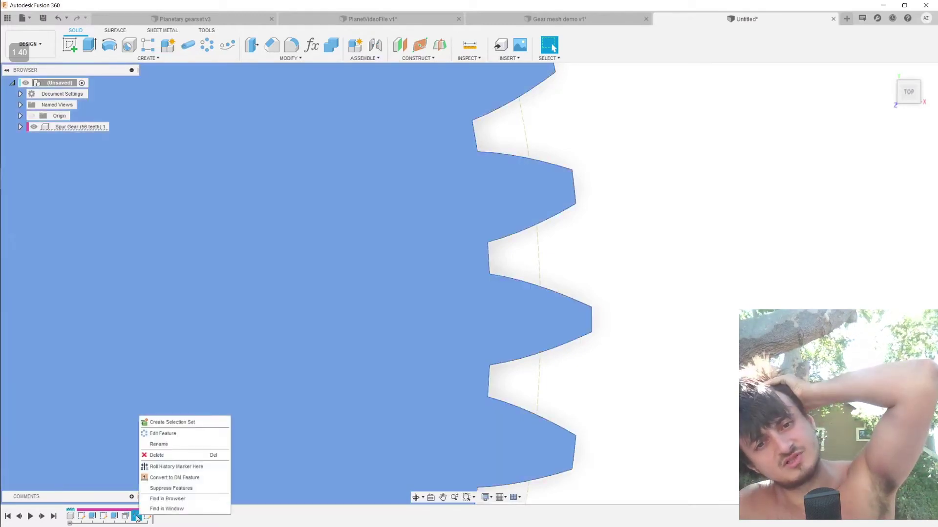
pyautogui.click(176, 431)
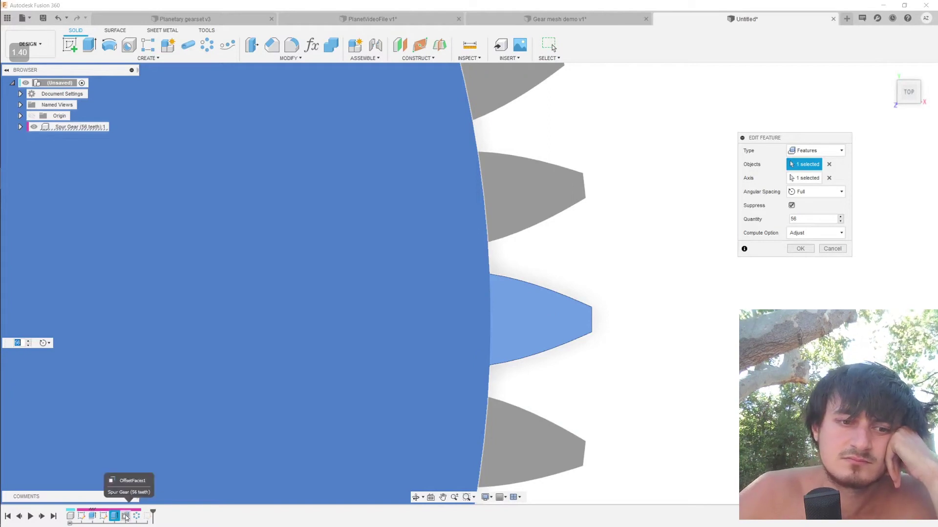
pyautogui.click(126, 515)
pyautogui.click(802, 253)
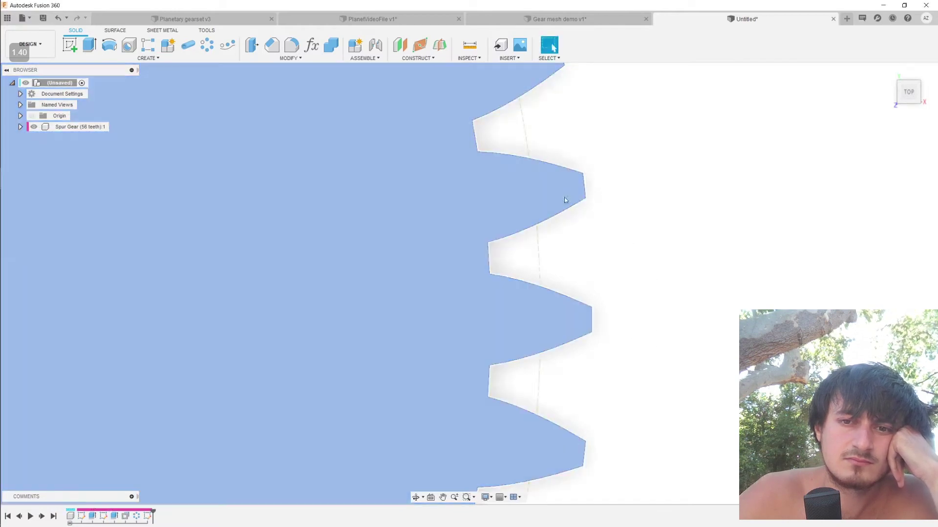
pyautogui.click(564, 197)
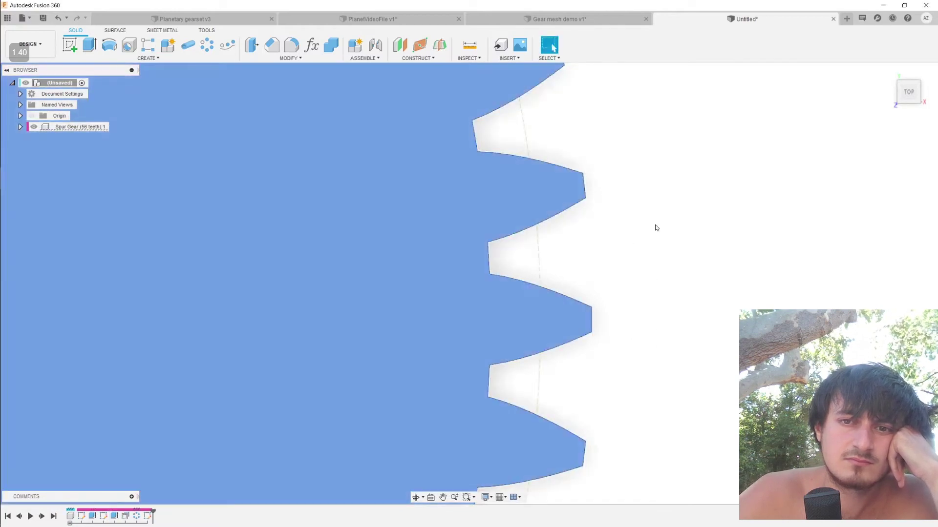
pyautogui.click(654, 226)
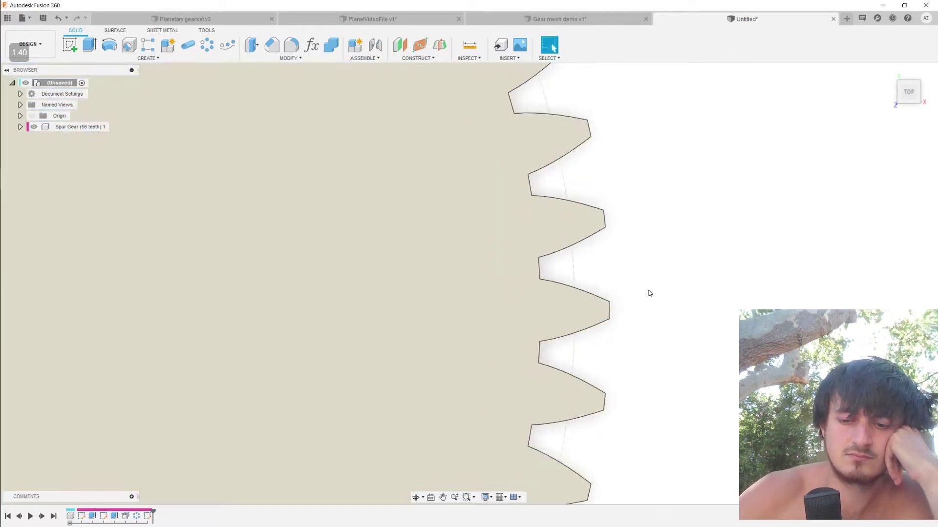
# Step: Rewind the tutorial and replay the editing of the circular pattern feature, examining its object selection and settings
pyautogui.press('Left')
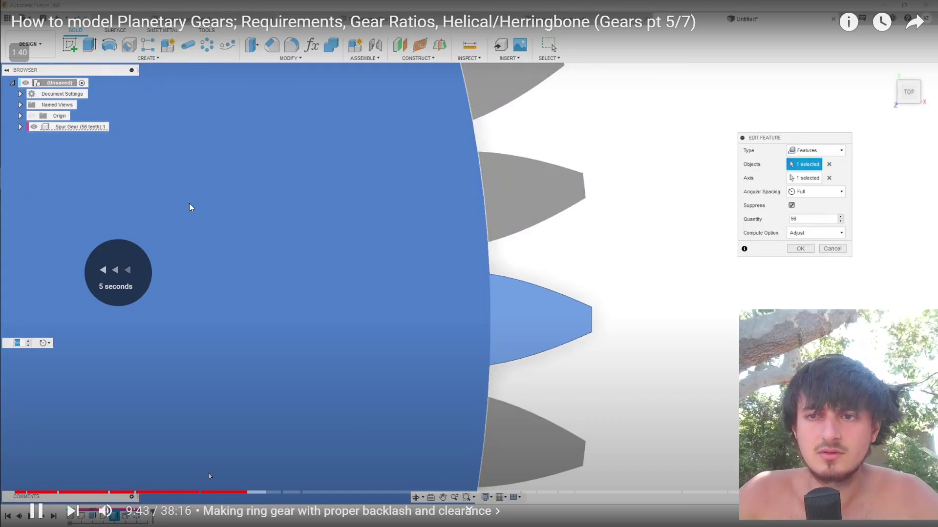
pyautogui.press('space')
pyautogui.press('Left')
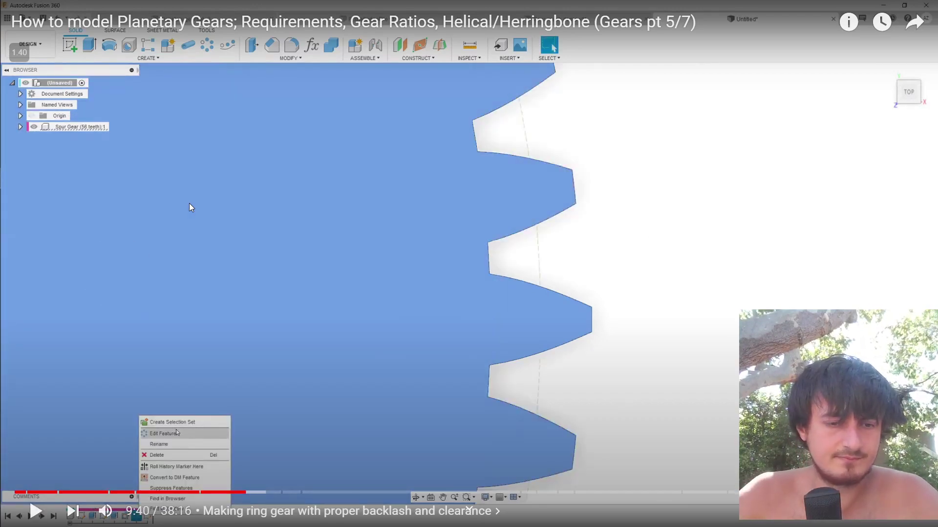
pyautogui.hotkey('alt', 'Tab')
pyautogui.hotkey('alt', 'Tab')
pyautogui.press('space')
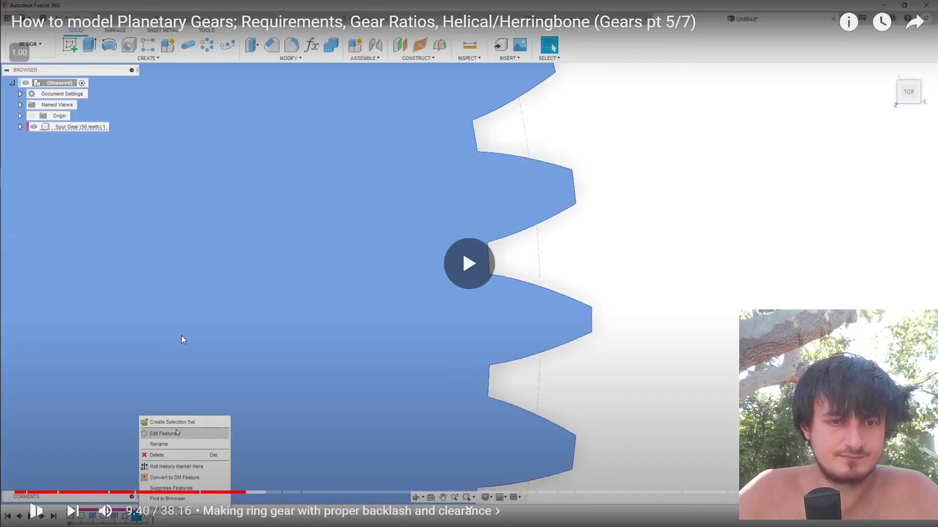
pyautogui.press('space')
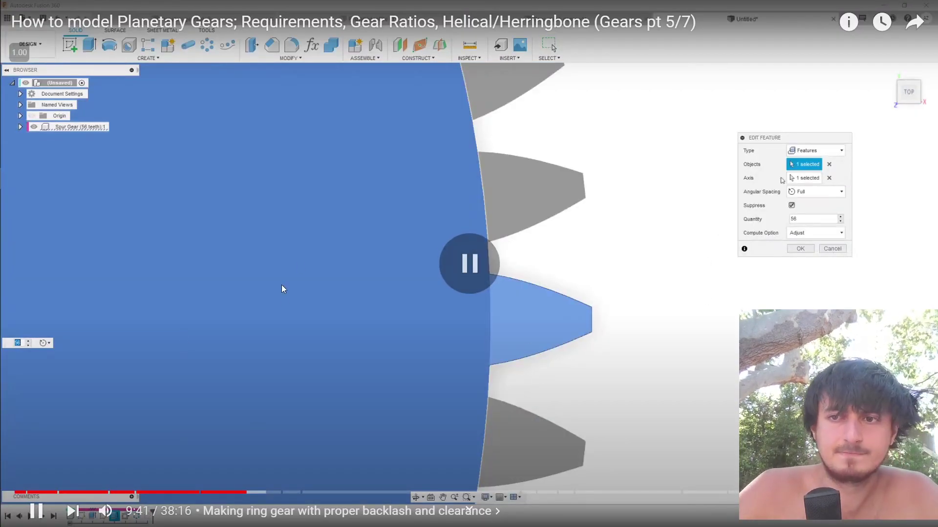
pyautogui.hotkey('alt', 'Tab')
pyautogui.rightClick(182, 513)
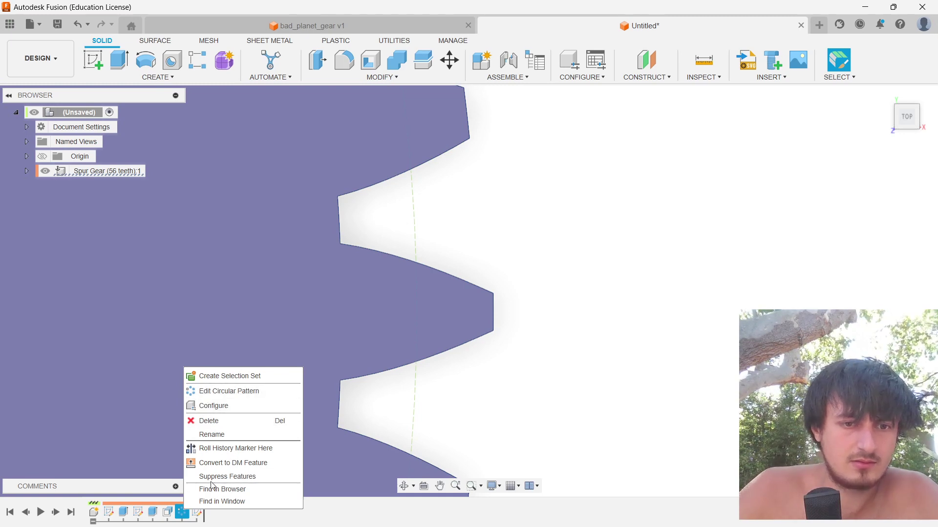
pyautogui.rightClick(167, 512)
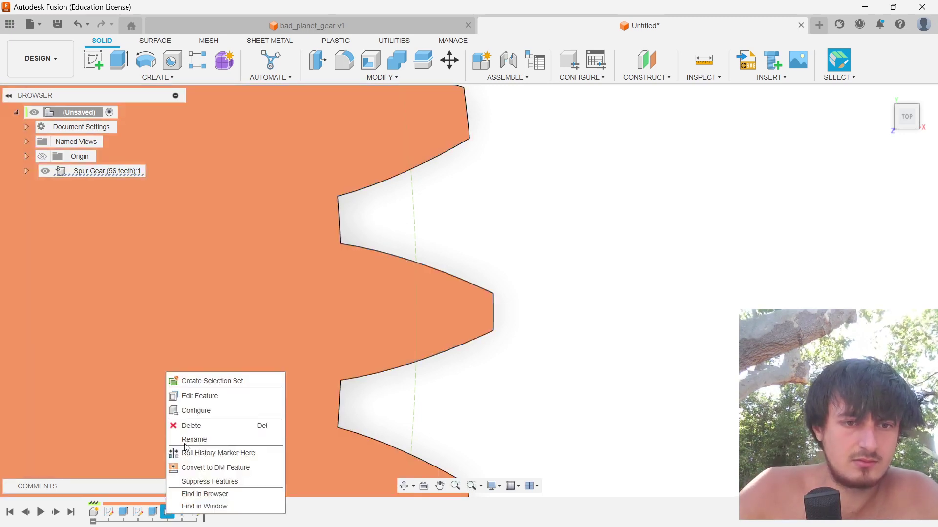
pyautogui.click(188, 396)
pyautogui.hotkey('alt', 'Tab')
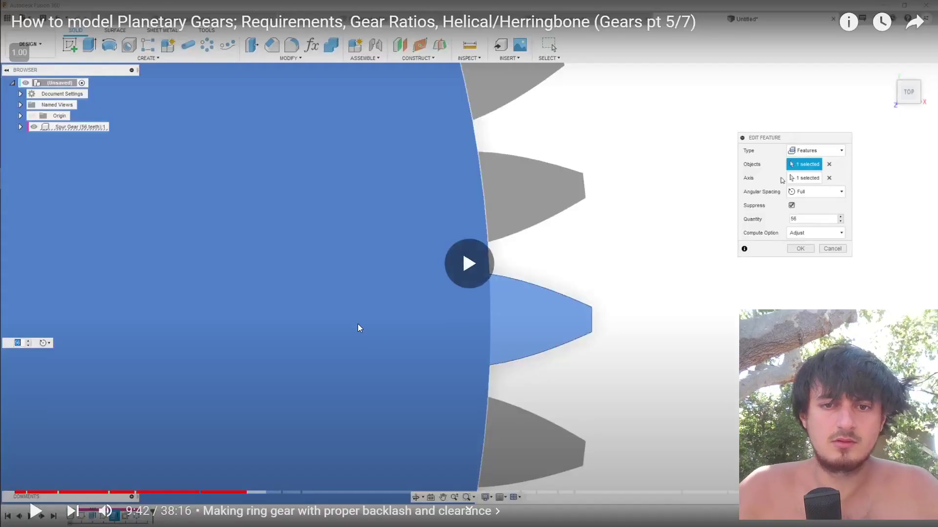
pyautogui.hotkey('alt', 'Tab')
pyautogui.hotkey('alt', 'Tab')
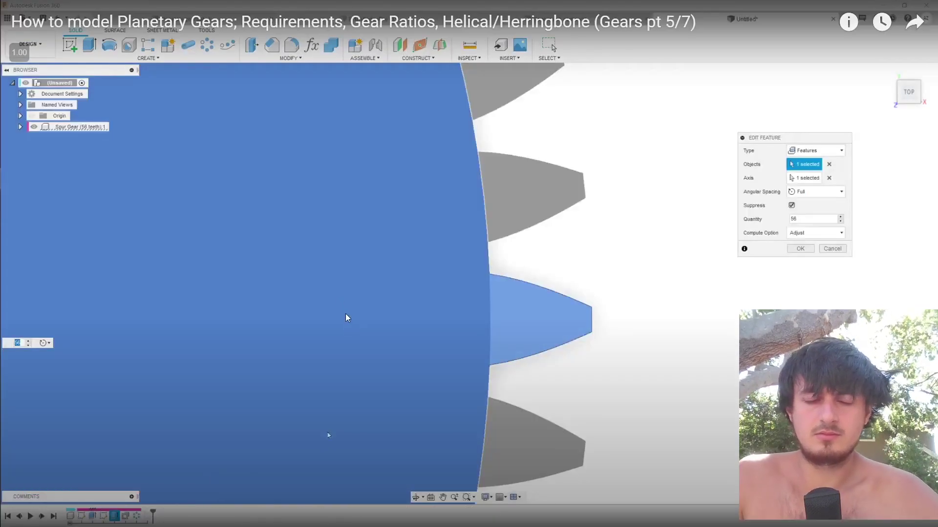
pyautogui.click(350, 318)
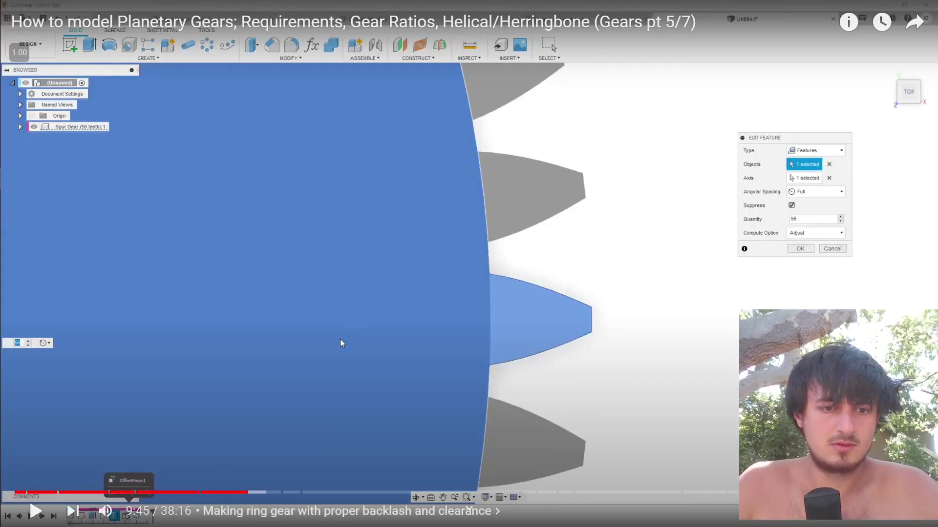
pyautogui.hotkey('alt', 'Tab')
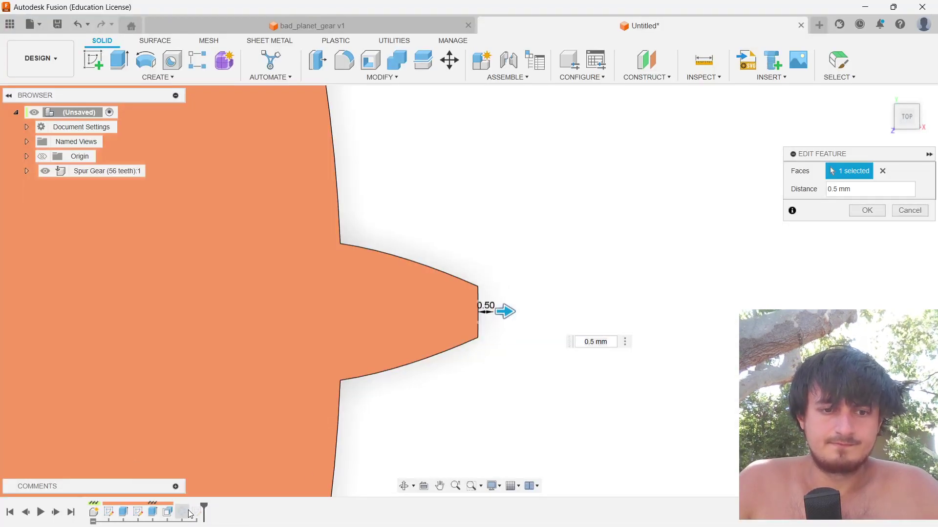
pyautogui.hotkey('alt', 'Tab')
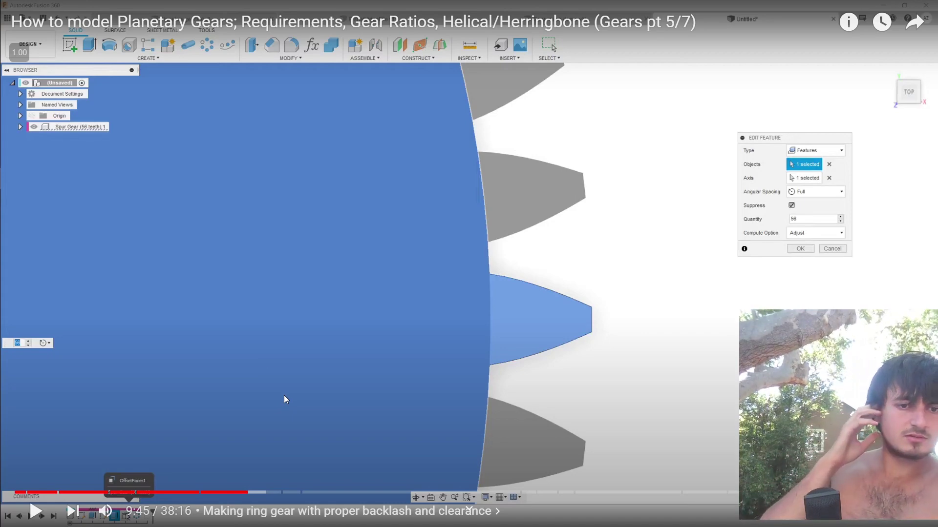
pyautogui.press('Escape')
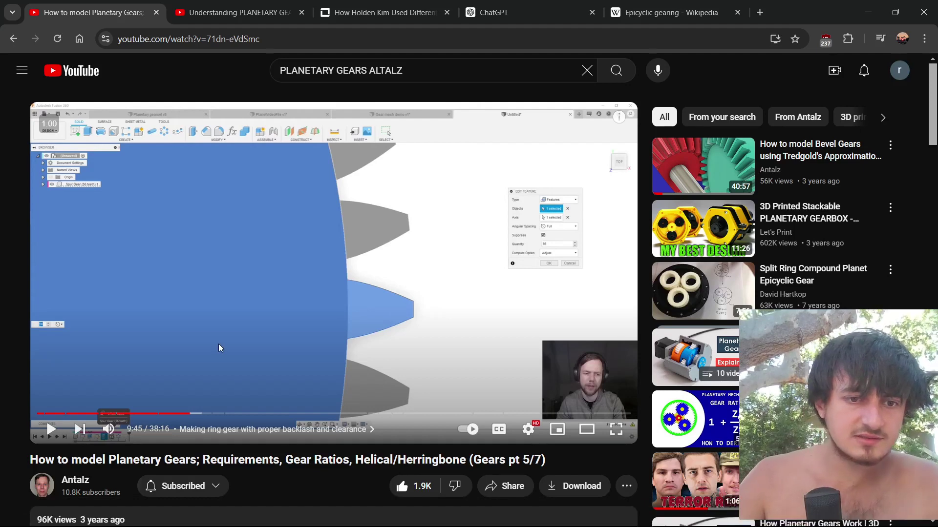
pyautogui.hotkey('alt', 'Tab')
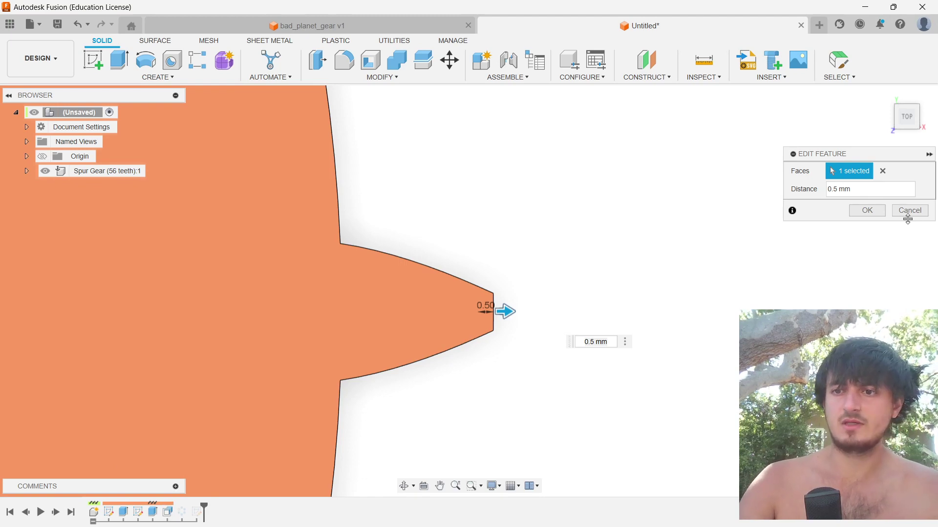
pyautogui.click(909, 211)
pyautogui.rightClick(150, 514)
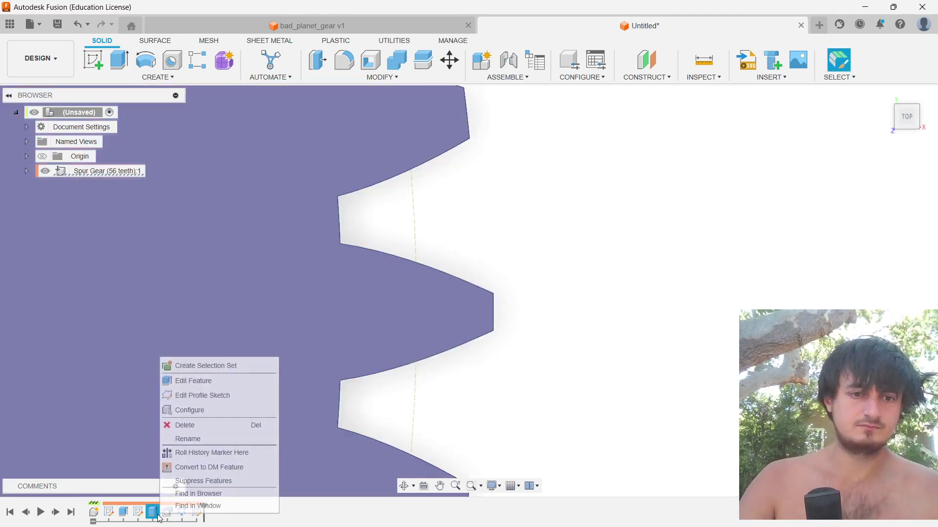
pyautogui.click(218, 377)
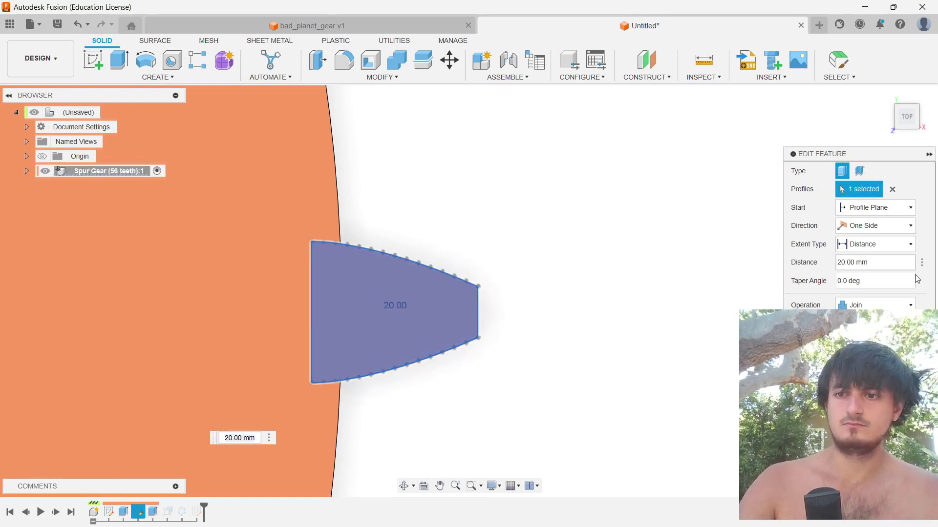
pyautogui.click(887, 326)
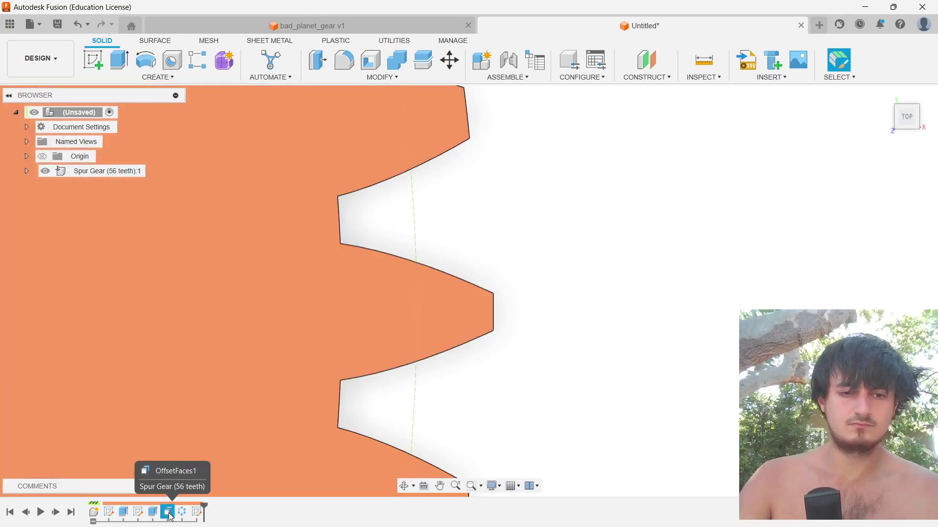
# Step: Switch to the YouTube tutorial and replay the part about editing the tooth circular pattern full screen, then pause it
pyautogui.hotkey('alt', 'Tab')
pyautogui.press('Left')
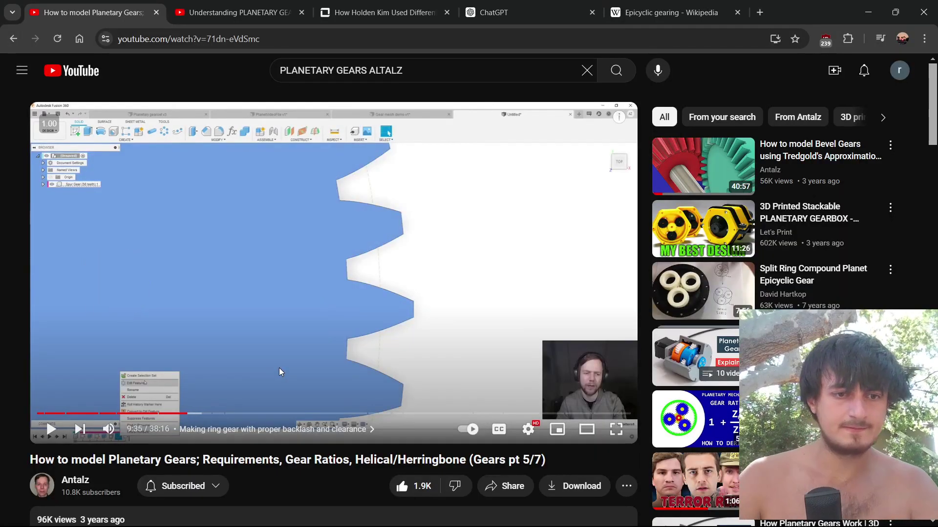
pyautogui.press('Left')
pyautogui.press('space')
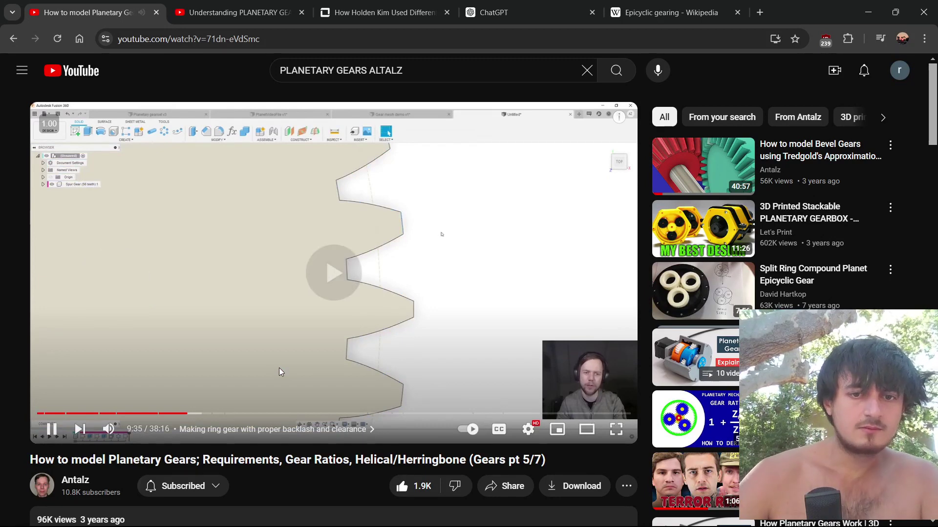
pyautogui.press('f')
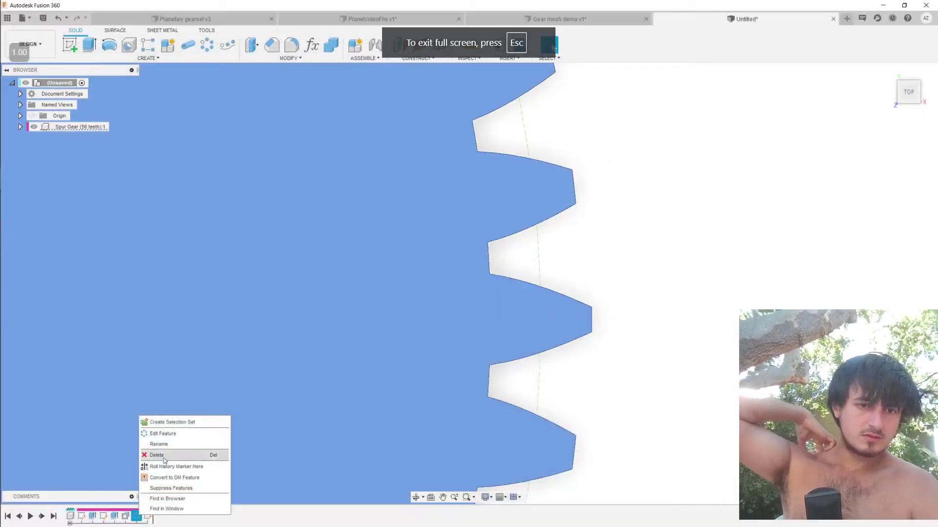
pyautogui.press('space')
# Step: In Fusion, edit the 56-tooth circular pattern and add the tooth tip's face-offset feature to its patterned objects
pyautogui.hotkey('alt', 'Tab')
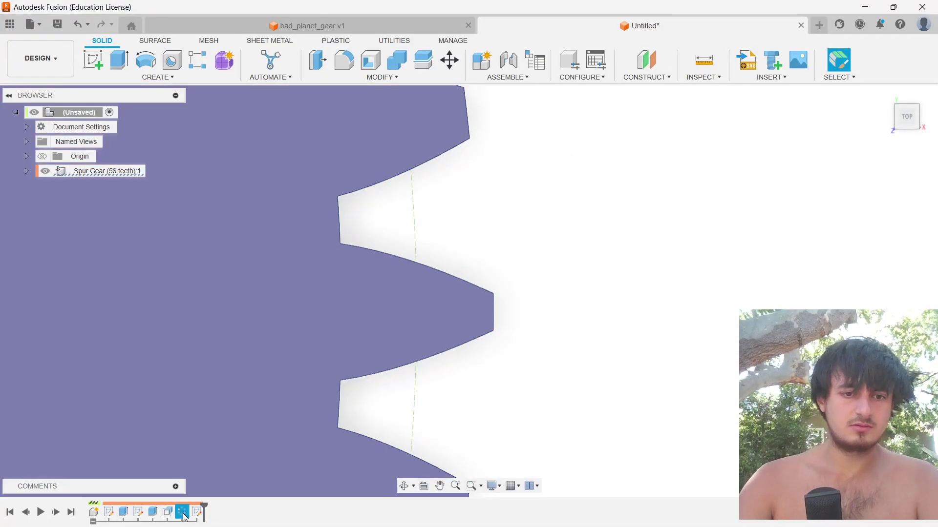
pyautogui.rightClick(182, 511)
pyautogui.click(220, 393)
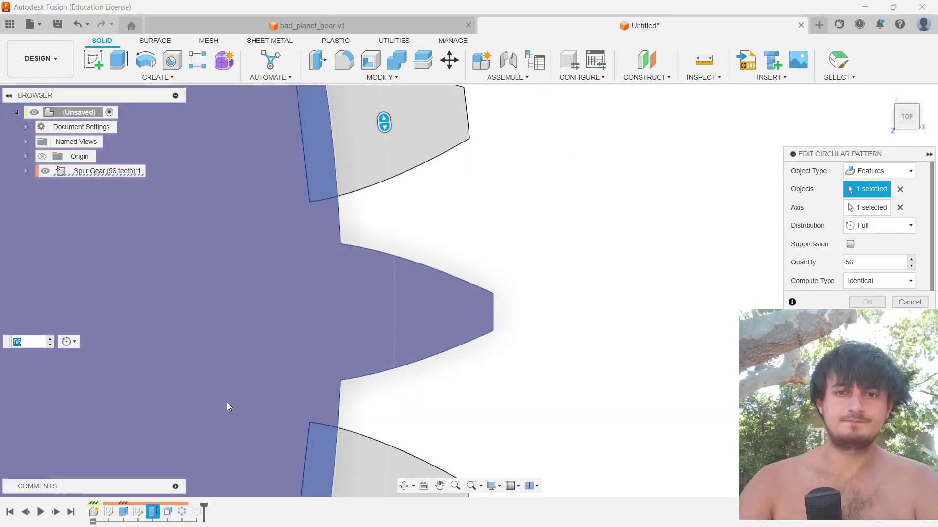
pyautogui.moveTo(494, 201); pyautogui.dragTo(472, 202, button='middle')
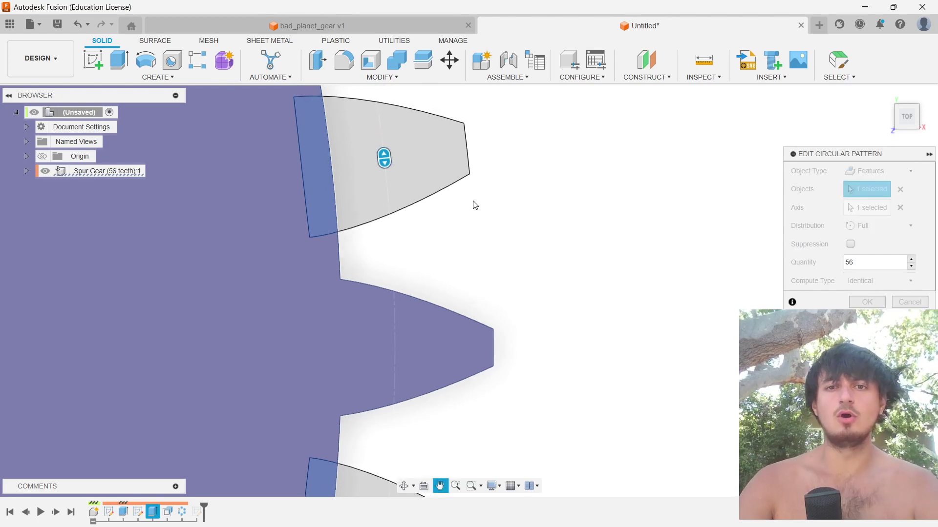
pyautogui.click(170, 513)
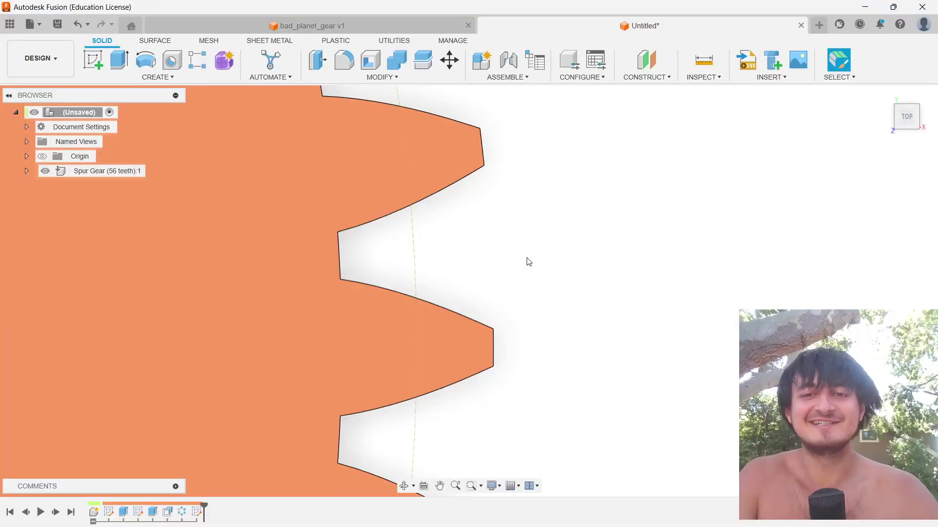
# Step: Switch to the YouTube tutorial and watch how the root circle's diameter is dimensioned for the ring gear
pyautogui.hotkey('alt', 'Tab')
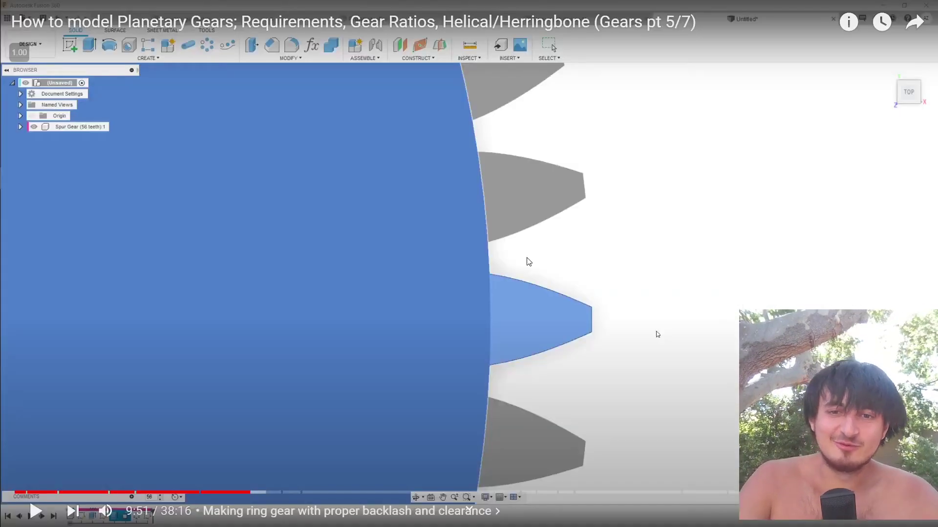
pyautogui.click(526, 259)
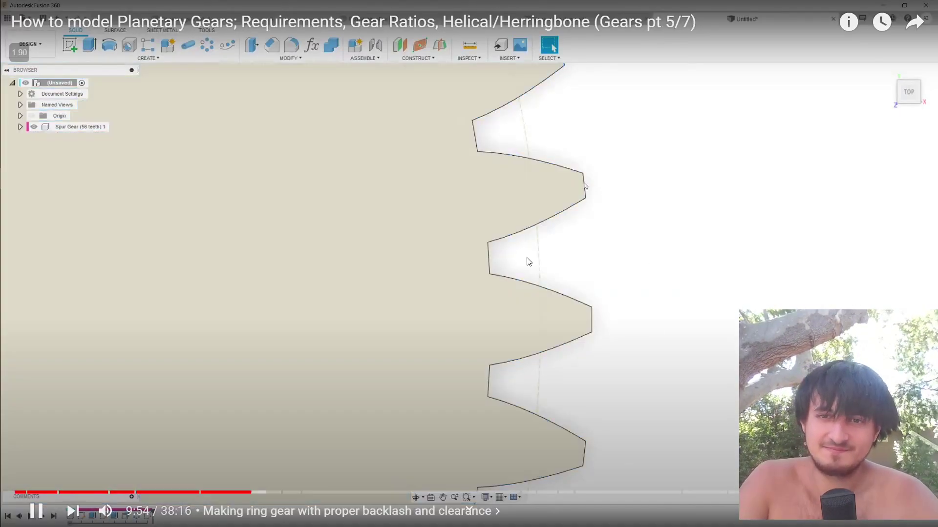
pyautogui.hotkey('alt', 'Tab')
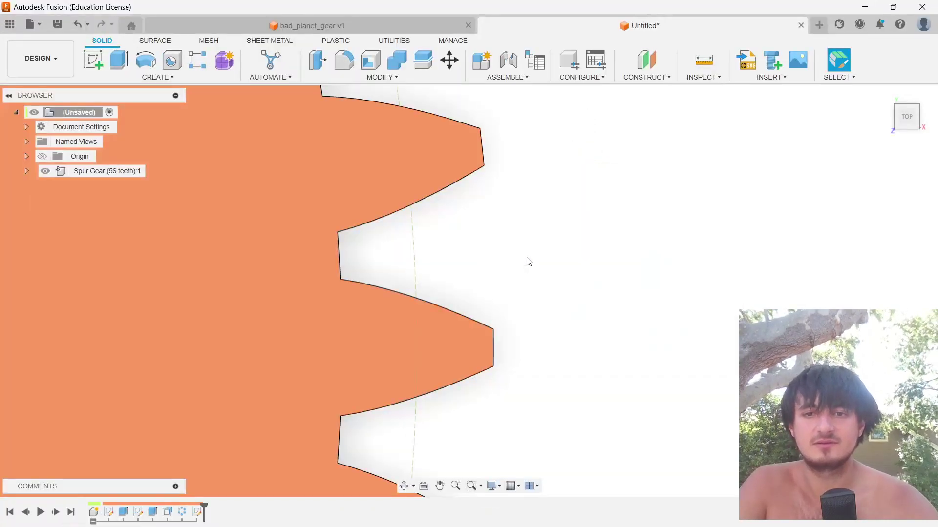
pyautogui.hotkey('alt', 'Tab')
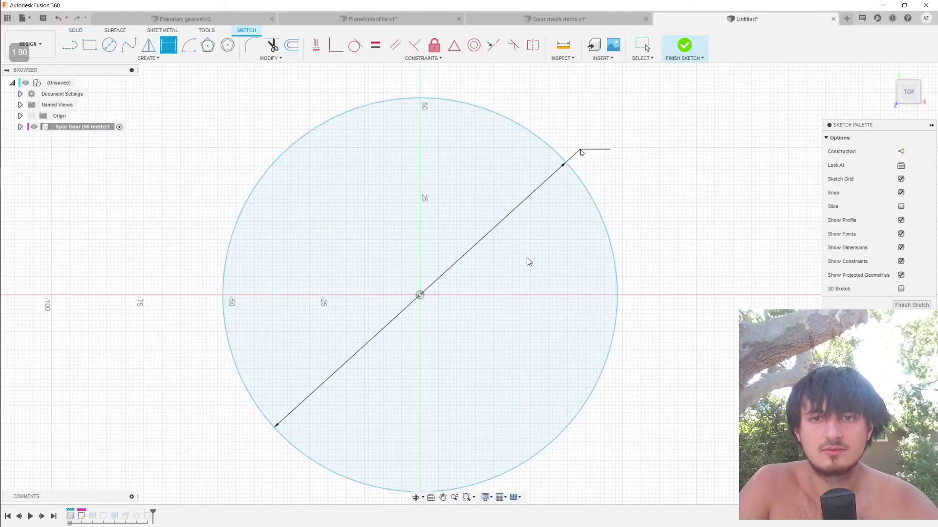
pyautogui.write('112')
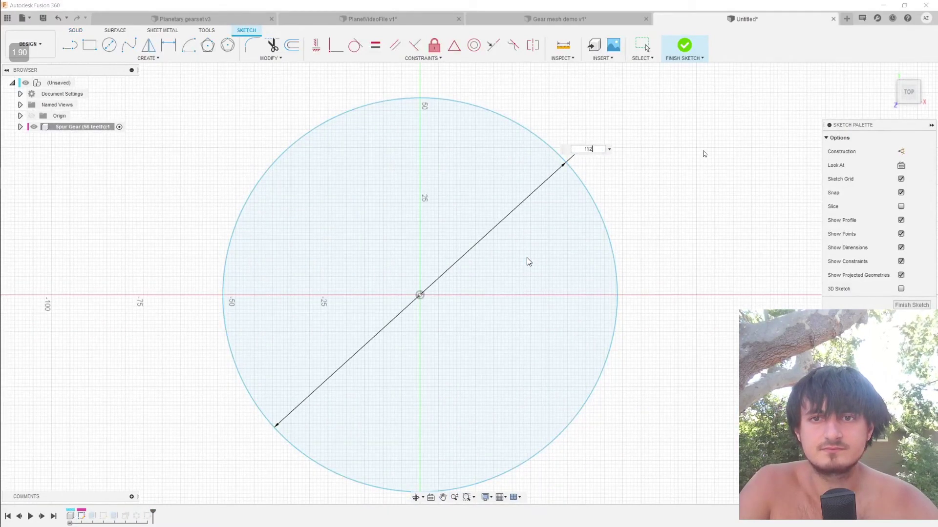
pyautogui.write('-2')
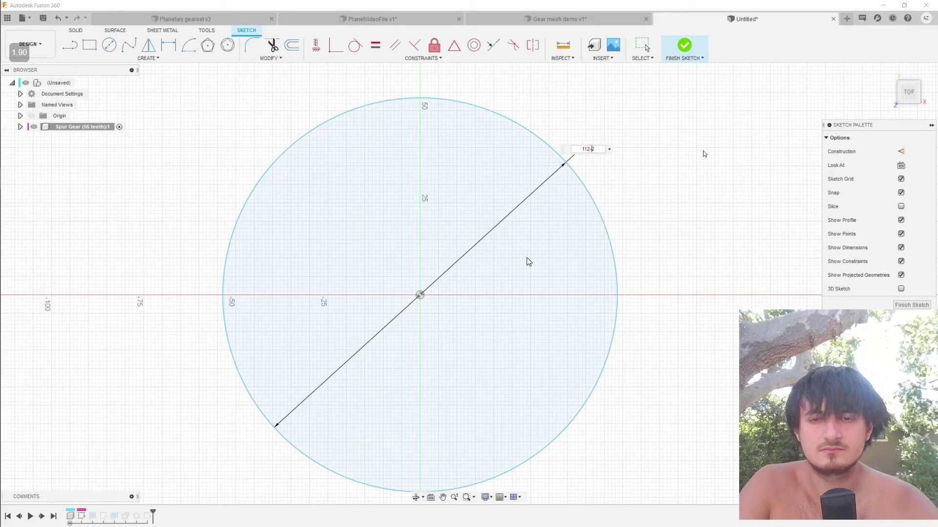
pyautogui.press('space')
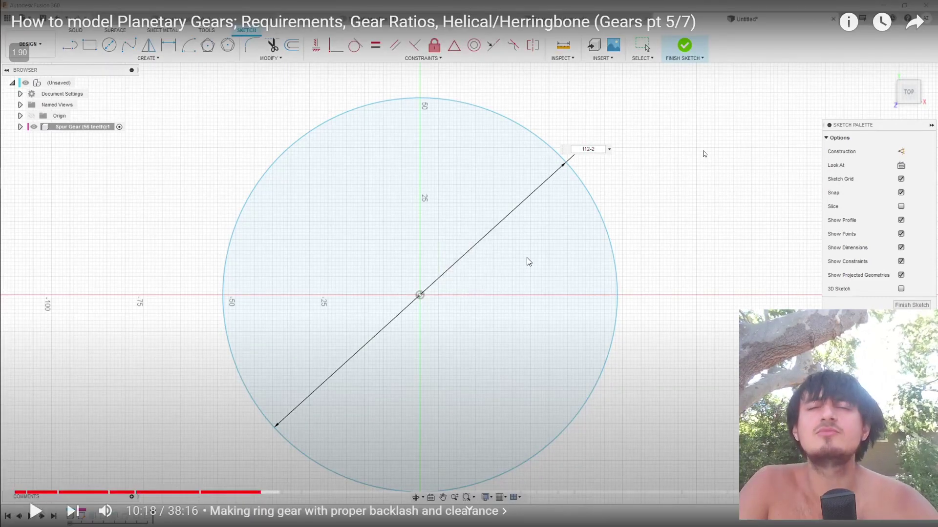
pyautogui.press('space')
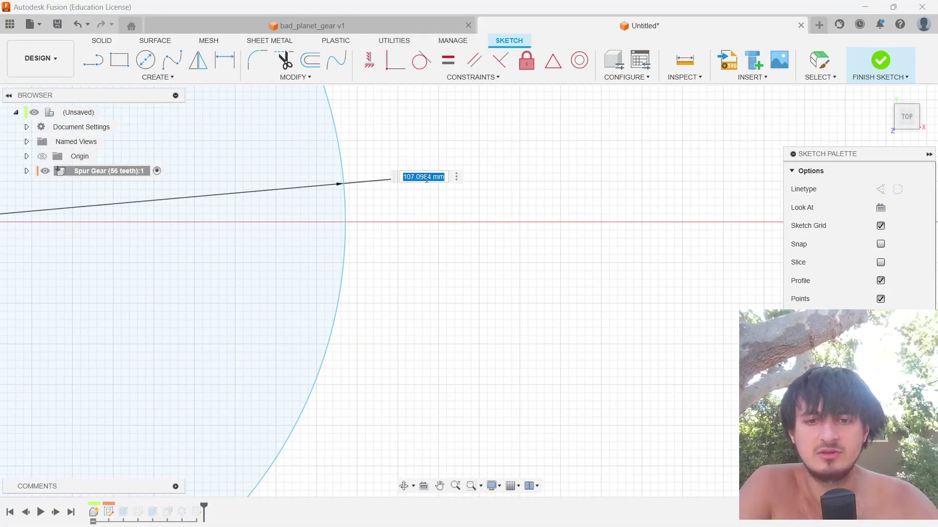
# Step: In Fusion, set the gear's root circle diameter to 112-2*2 mm, checking the formula against the tutorial, and finish the sketch
pyautogui.write('112')
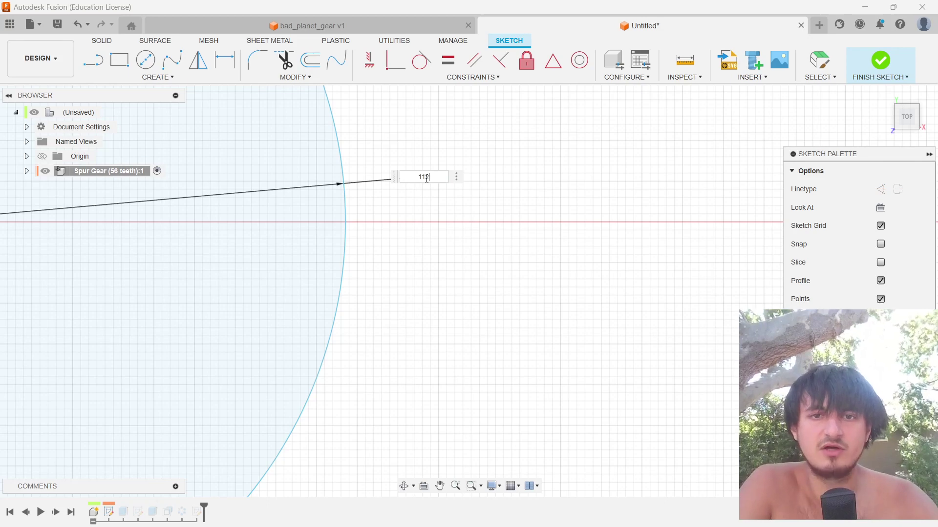
pyautogui.write('/2')
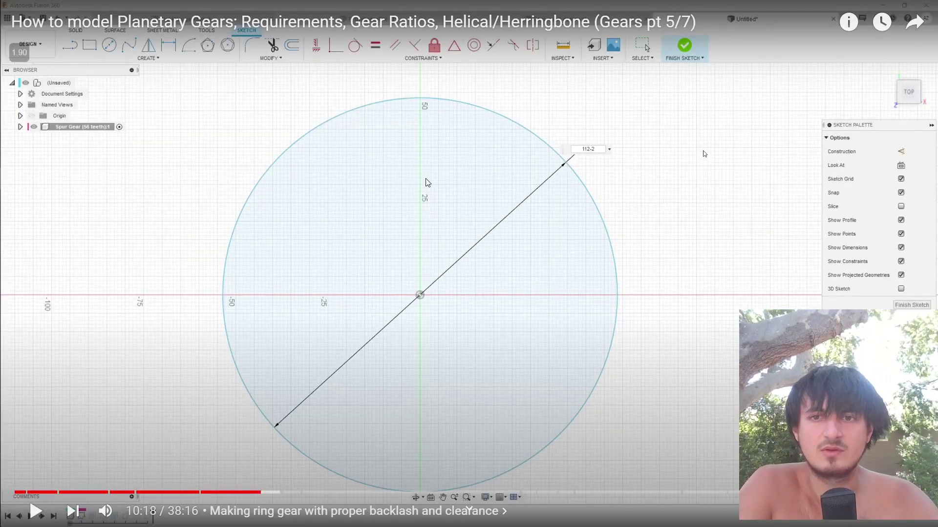
pyautogui.press('r')
pyautogui.press('space')
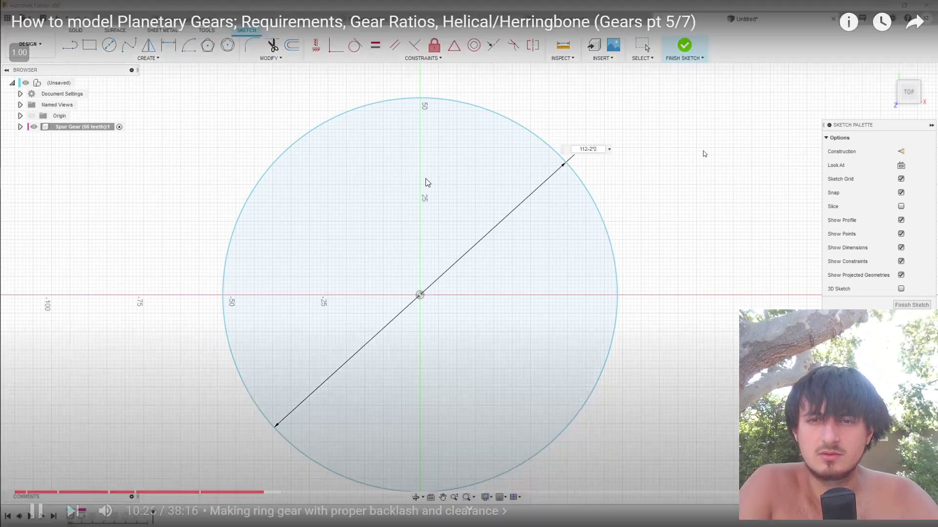
pyautogui.press('space')
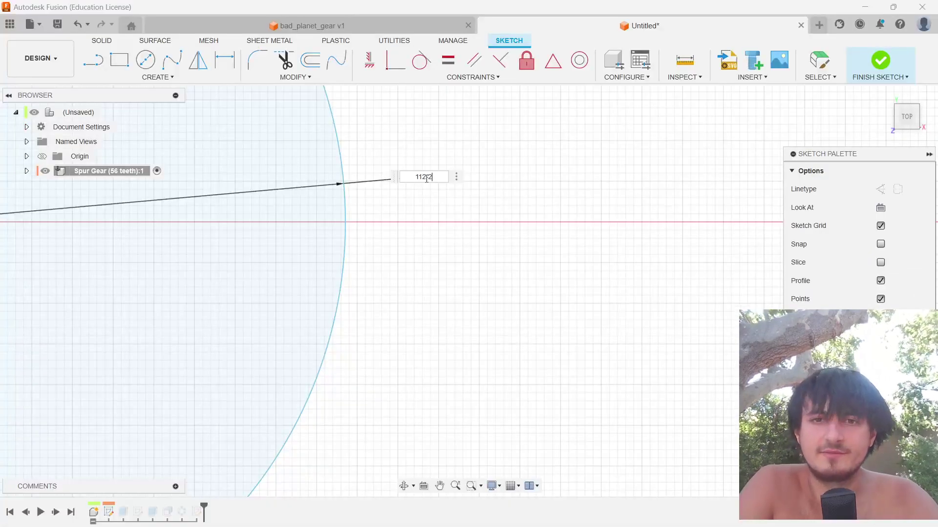
pyautogui.write('-4')
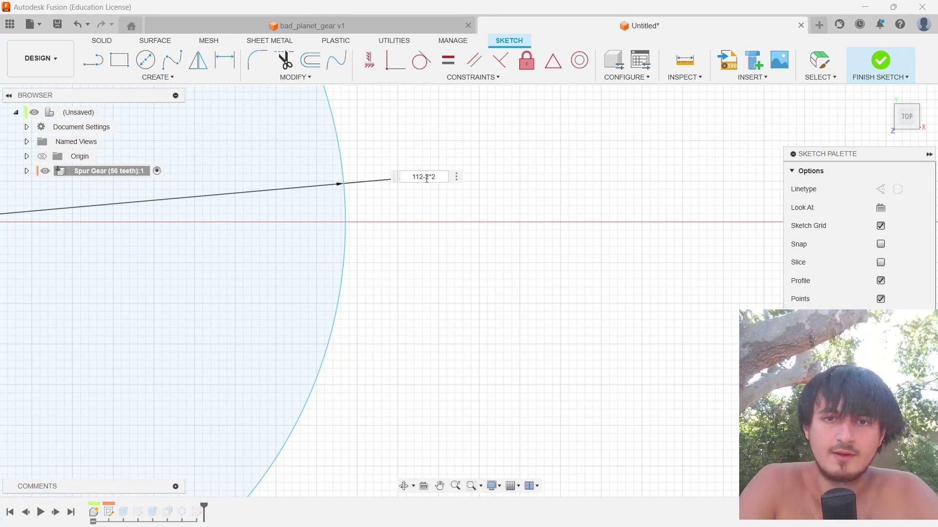
pyautogui.press('Return')
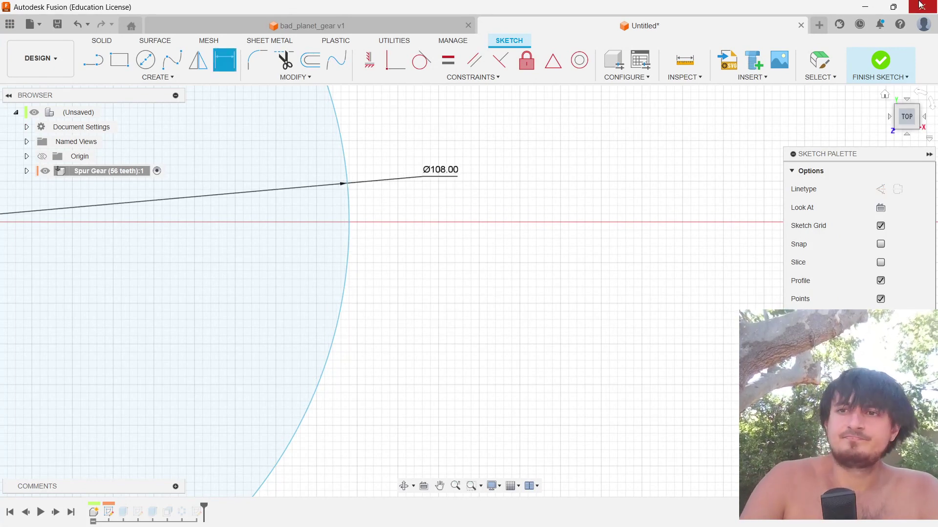
pyautogui.click(880, 60)
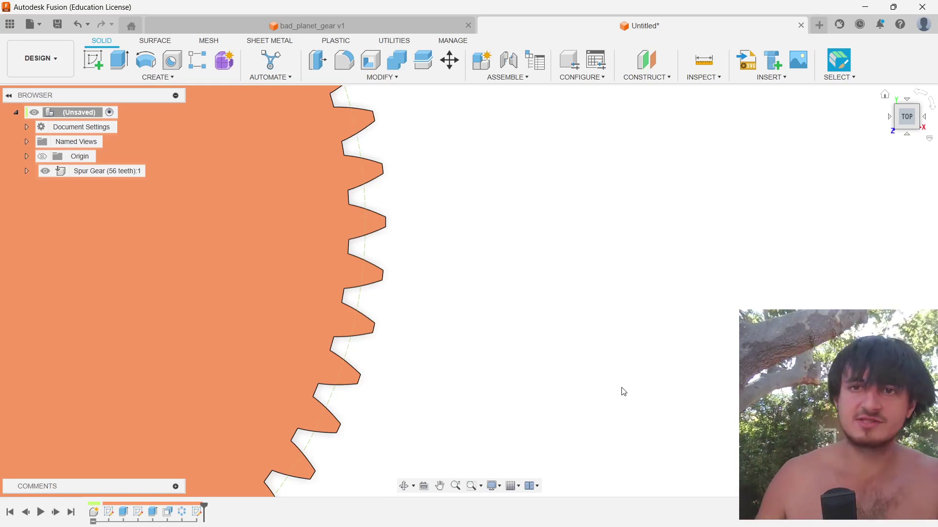
# Step: Switch back to the YouTube tutorial and resume the section on making the ring gear
pyautogui.hotkey('alt', 'Tab')
pyautogui.click(390, 227)
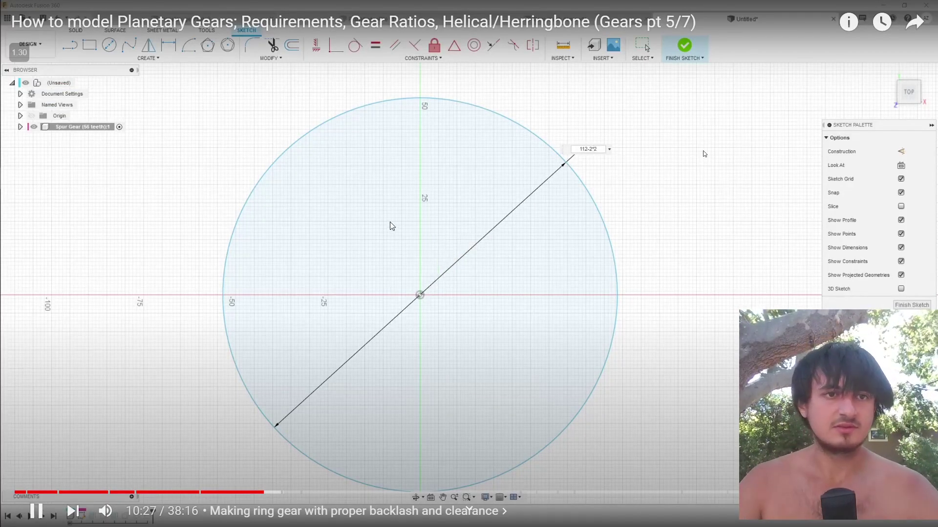
# Step: Switch to Fusion, activate the 56-tooth spur gear component and start a sketch on the gear's top face
pyautogui.hotkey('alt', 'Tab')
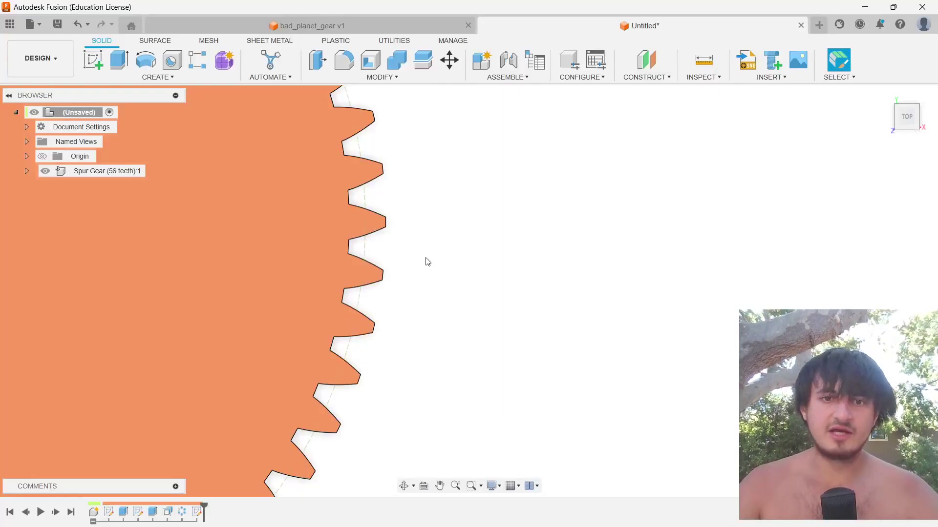
pyautogui.scroll(-3, 401, 268)
pyautogui.moveTo(515, 227); pyautogui.dragTo(612, 263, button='middle')
pyautogui.scroll(3, 387, 238)
pyautogui.click(397, 259)
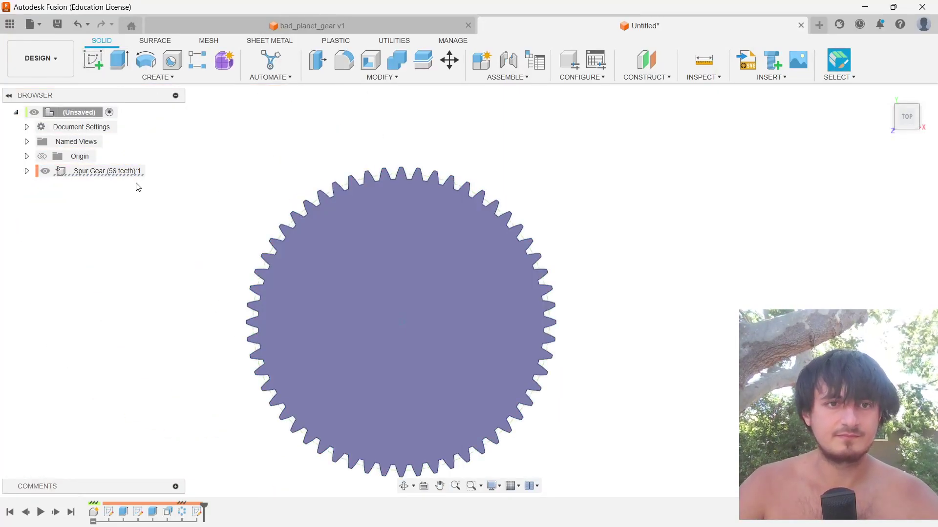
pyautogui.click(157, 171)
pyautogui.click(88, 59)
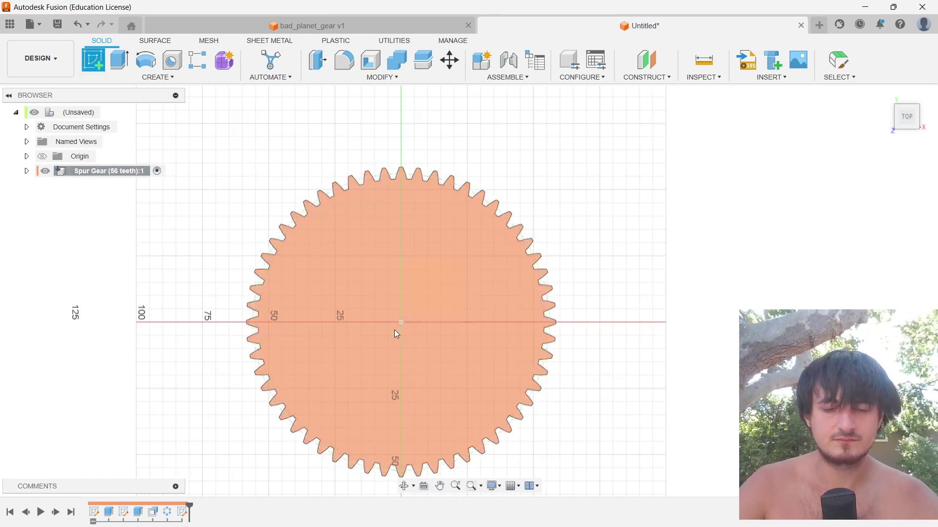
pyautogui.click(393, 336)
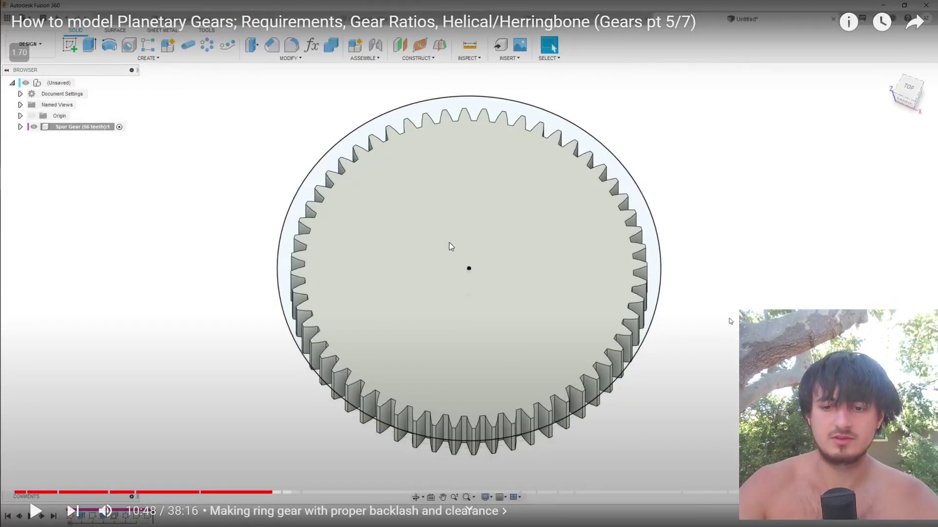
# Step: Switch to the YouTube tutorial and replay how the ring gear's outer circle is sketched on the gear face
pyautogui.press('Left')
pyautogui.press('Left')
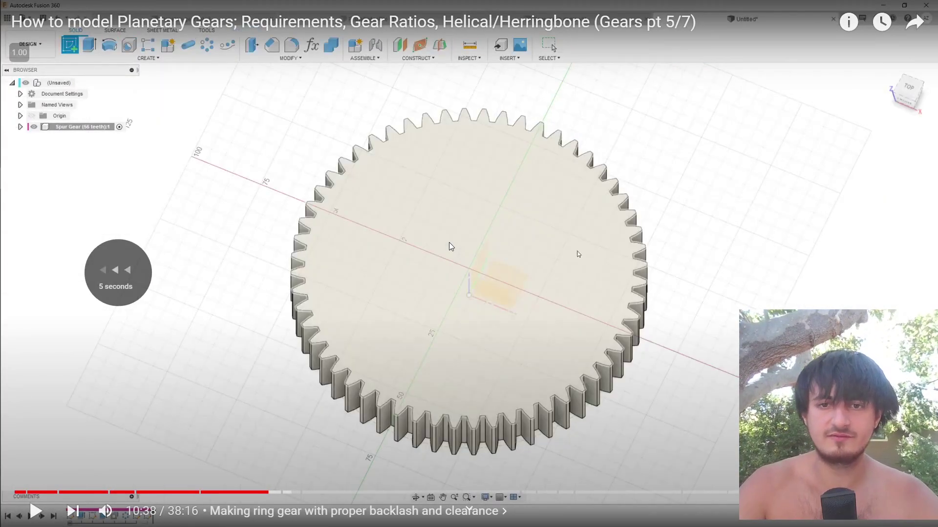
pyautogui.press('space')
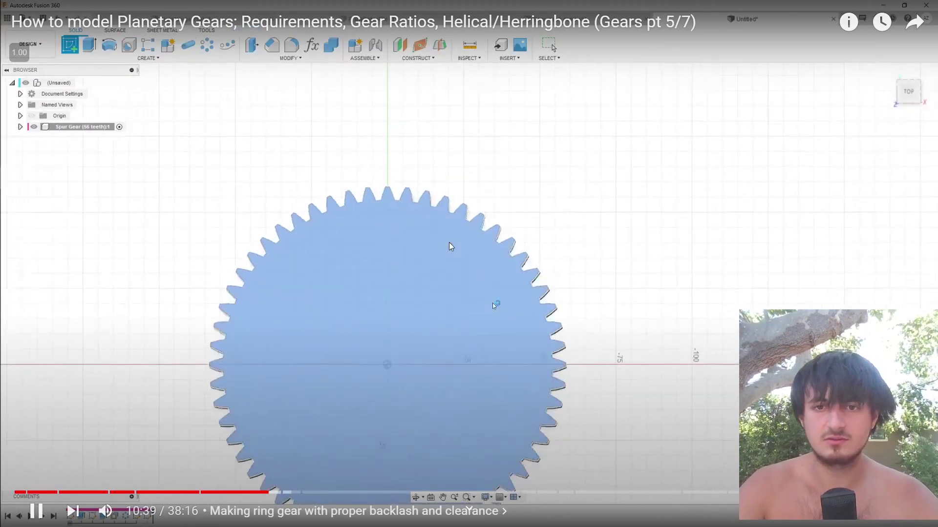
pyautogui.press('space')
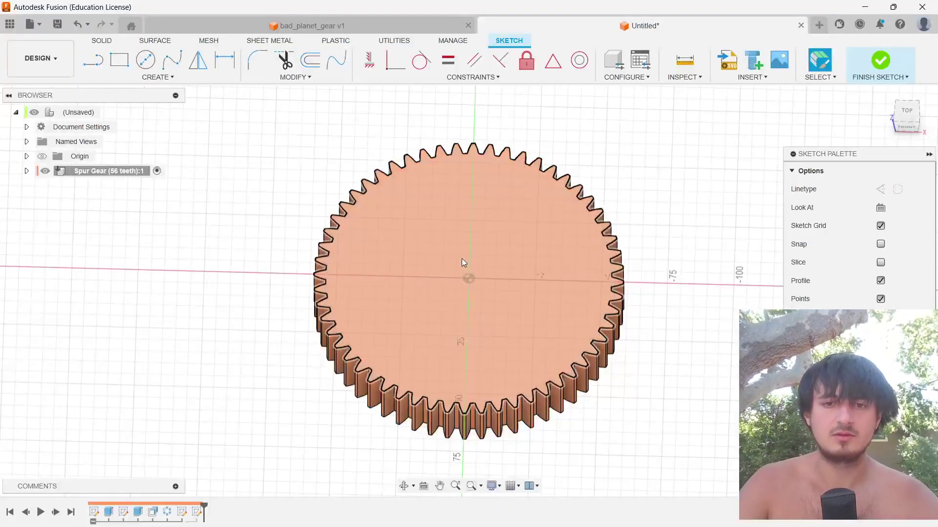
# Step: In Fusion, sketch a 126 mm diameter circle centered on the origin as the ring gear's outer edge
pyautogui.press('c')
pyautogui.click(469, 279)
pyautogui.write('120')
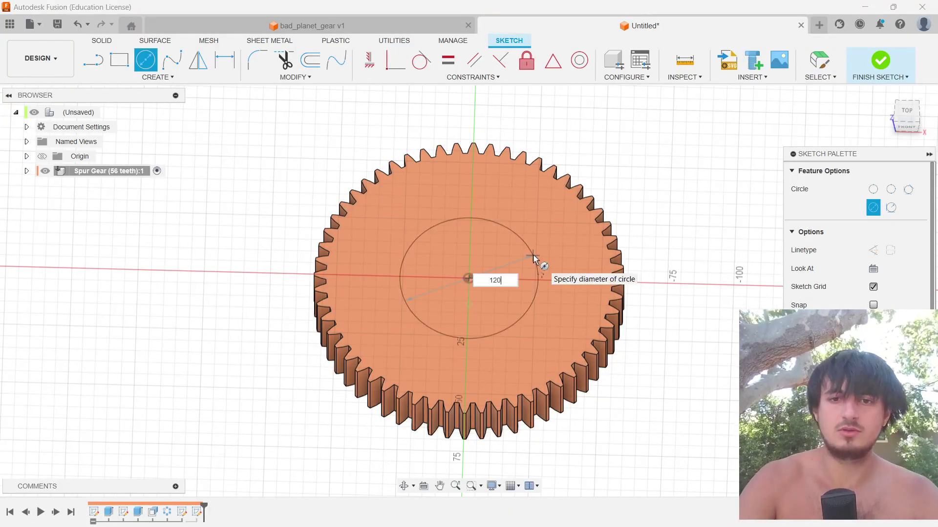
pyautogui.press('BackSpace')
pyautogui.write('6')
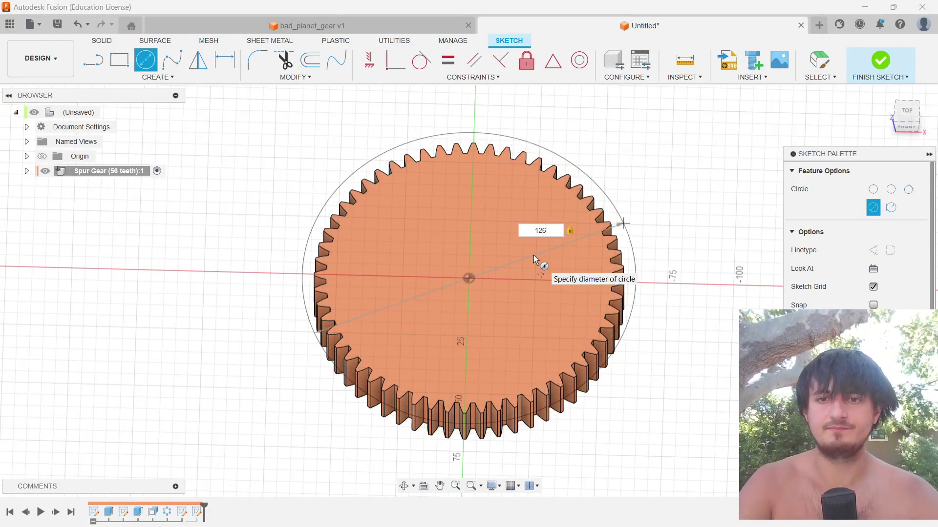
pyautogui.press('Tab')
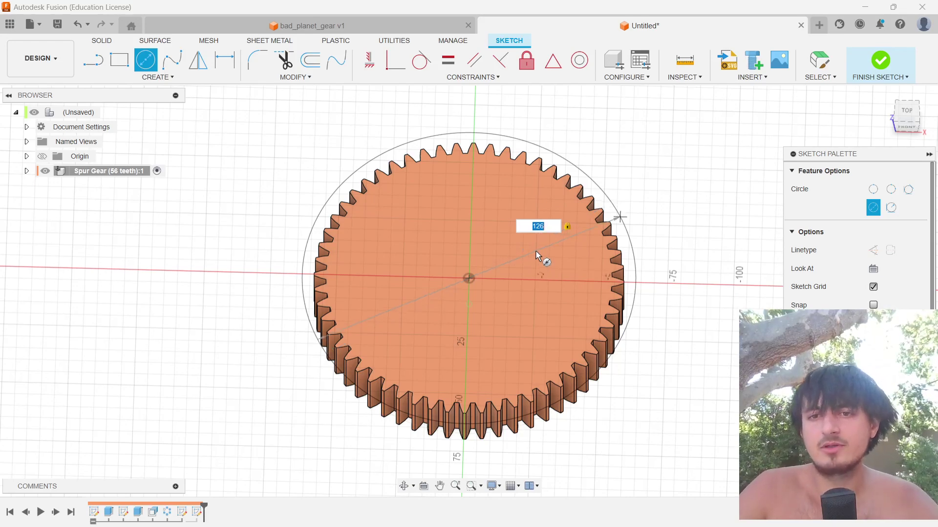
pyautogui.keyDown('shift'); pyautogui.moveTo(537, 258); pyautogui.dragTo(540, 279, button='middle'); pyautogui.keyUp('shift')
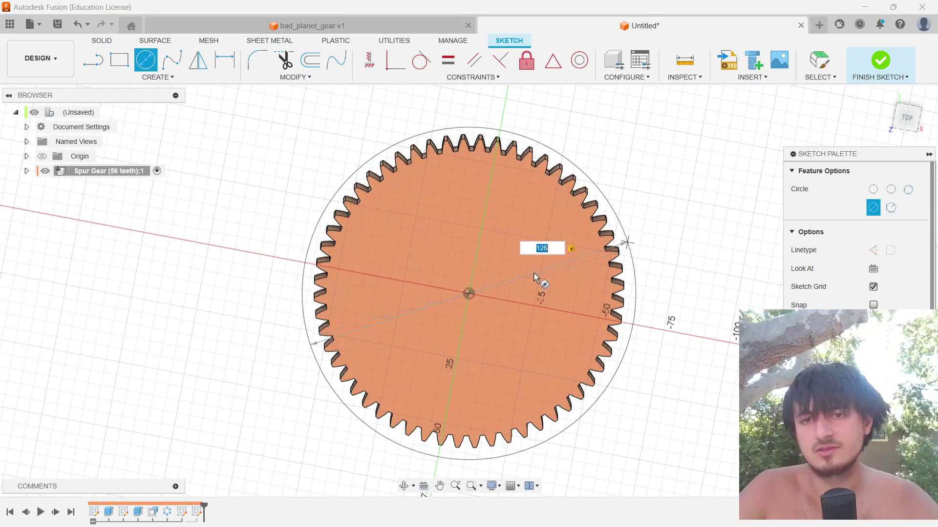
pyautogui.click(650, 255)
# Step: Measure the distance between a tooth tip's edge and the outer circle
pyautogui.scroll(10, 645, 257)
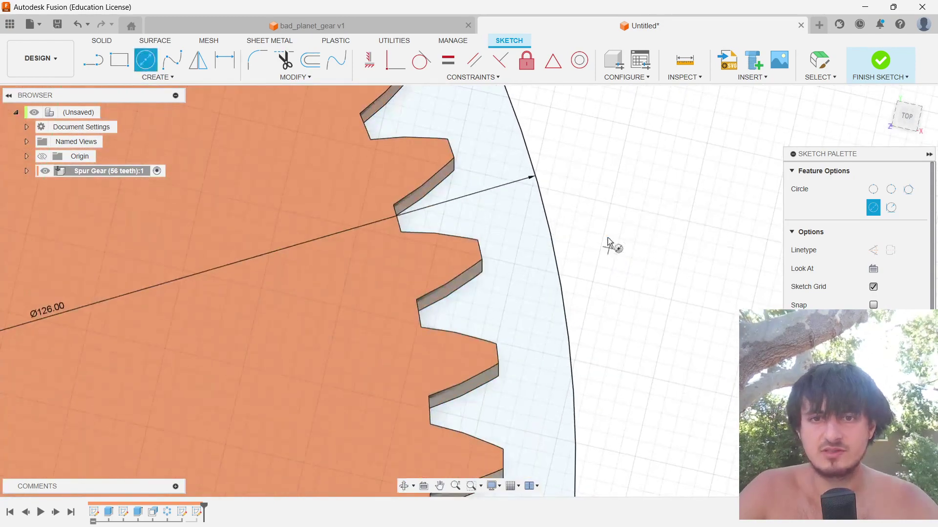
pyautogui.press('i')
pyautogui.click(480, 248)
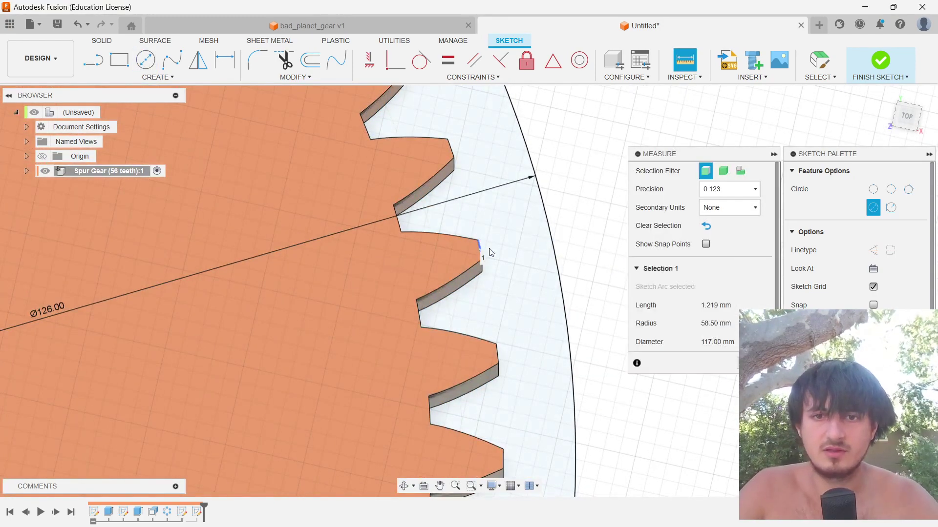
pyautogui.click(554, 240)
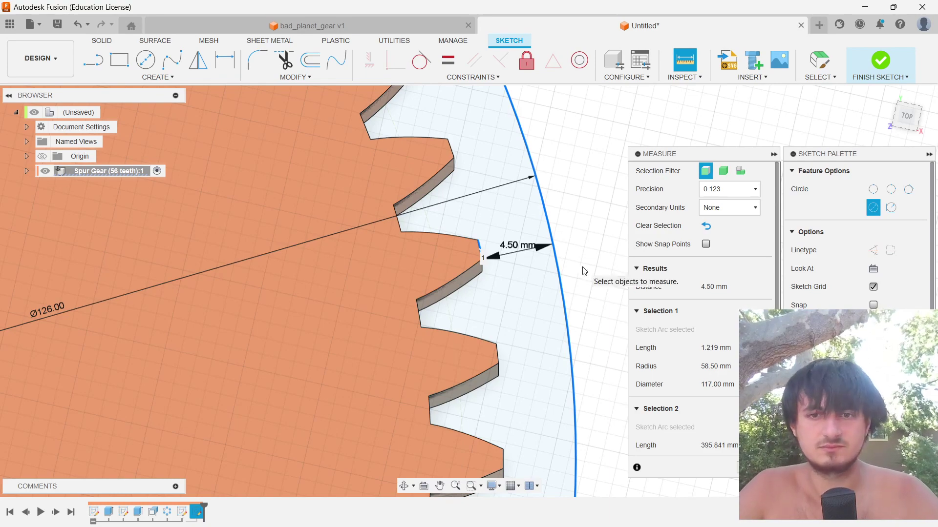
pyautogui.press('Escape')
# Step: Extrude the ring-shaped profile around the teeth by -20 mm as a new body
pyautogui.scroll(-5, 581, 256)
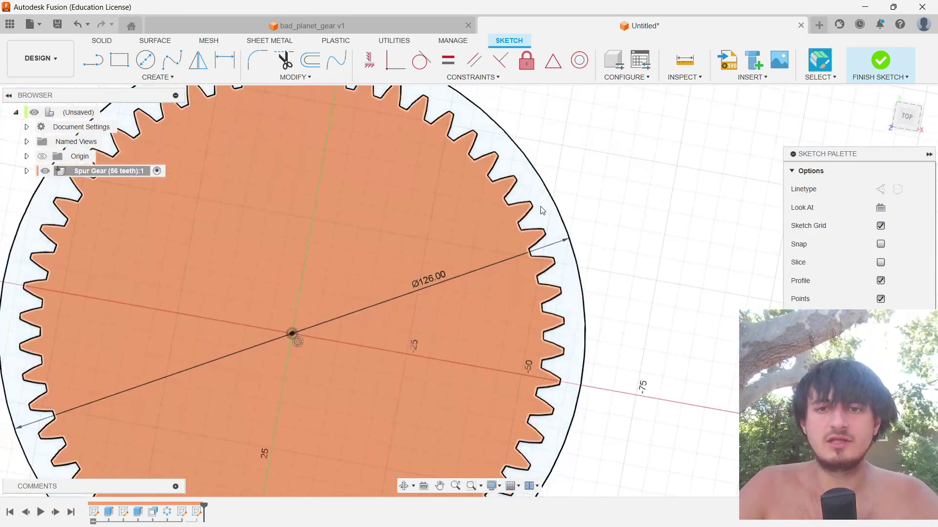
pyautogui.write('e')
pyautogui.write('-20')
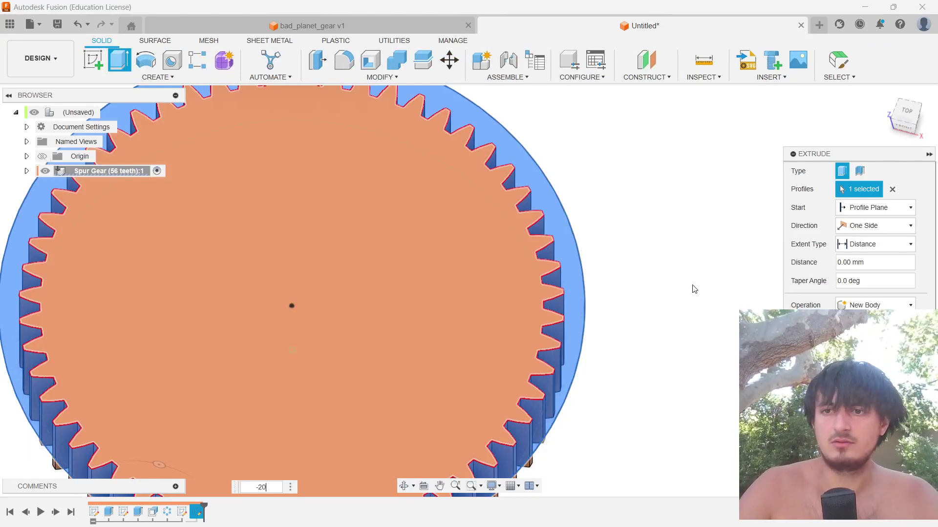
pyautogui.scroll(-5, 645, 318)
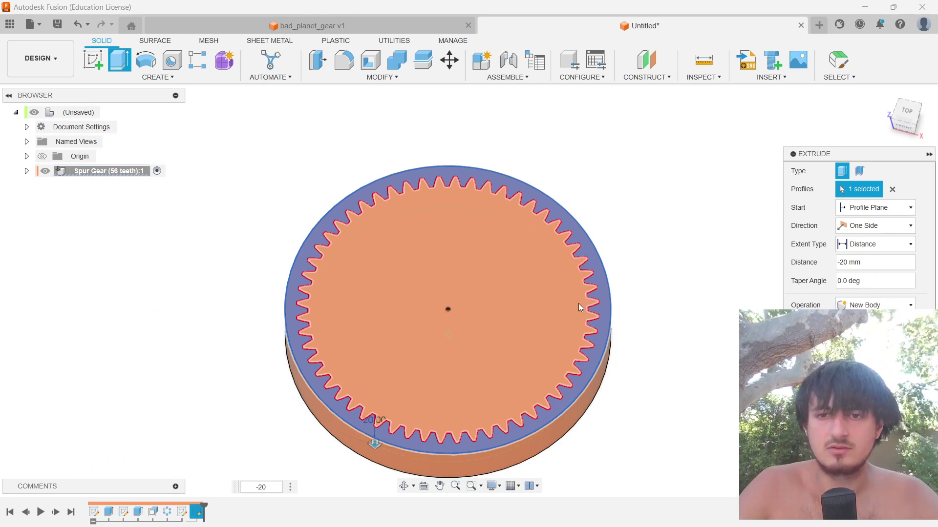
pyautogui.press('Return')
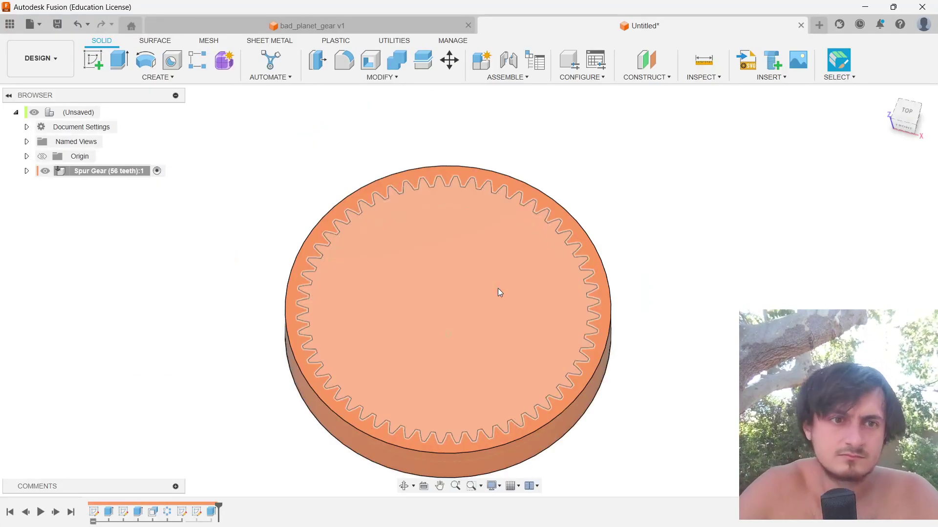
# Step: Remove the inner gear body, Body1, from the spur gear component, leaving only the ring
pyautogui.click(27, 171)
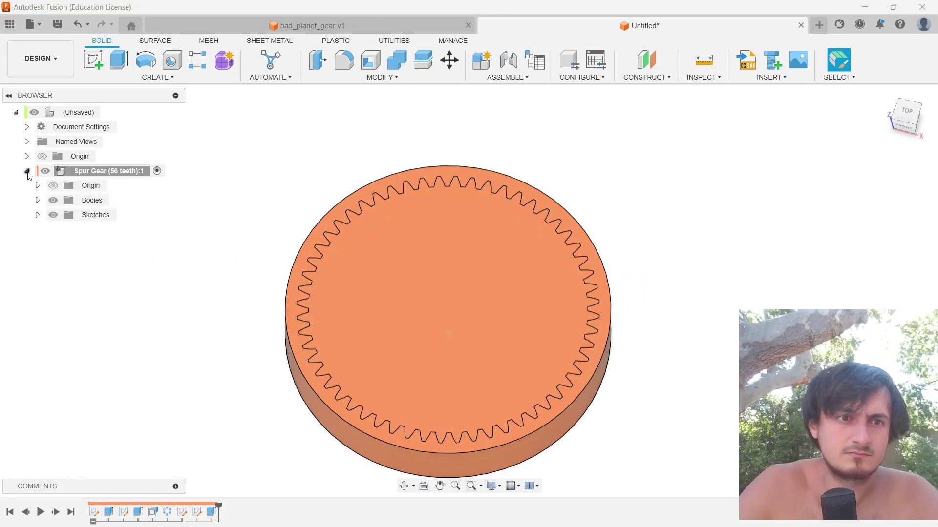
pyautogui.click(37, 201)
pyautogui.rightClick(103, 216)
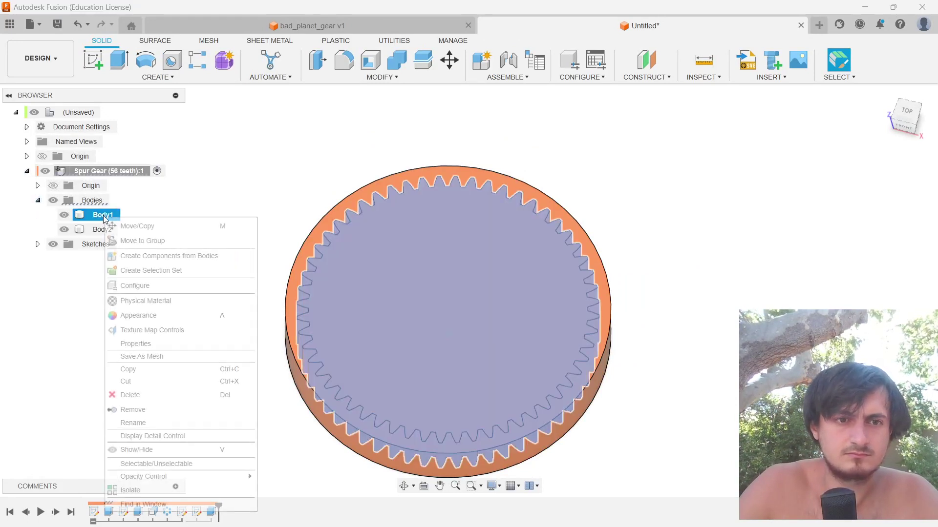
pyautogui.click(133, 410)
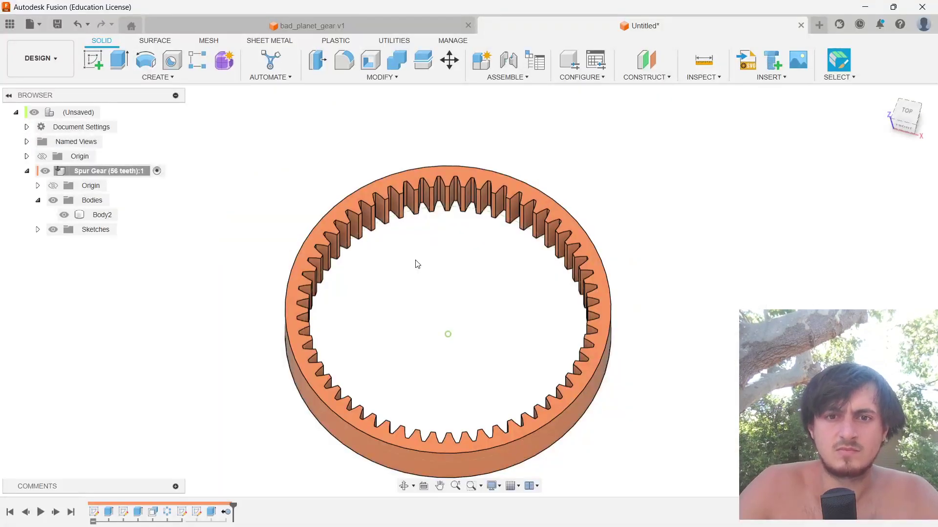
# Step: After a glance at the tutorial, activate the top-level assembly, create an internal component named "bracket" and start a sketch in it
pyautogui.hotkey('alt', 'Tab')
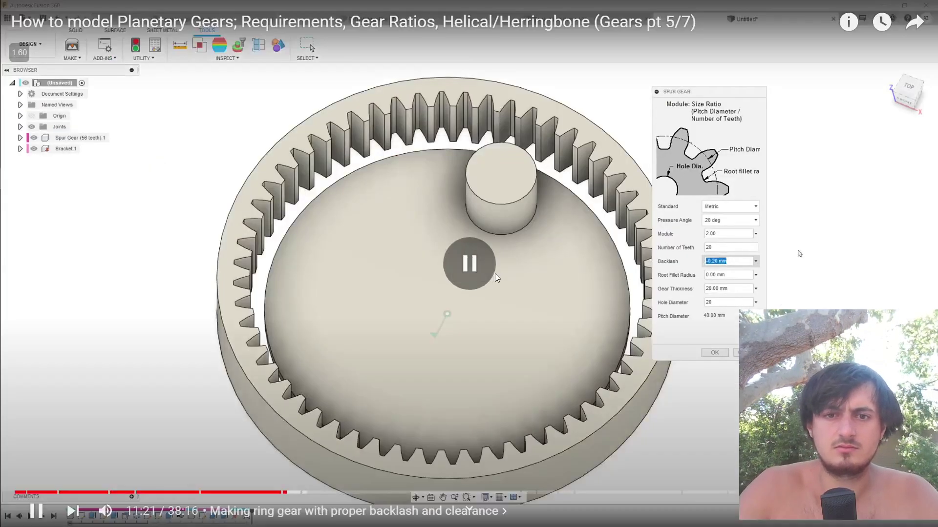
pyautogui.hotkey('alt', 'Tab')
pyautogui.scroll(2, 536, 314)
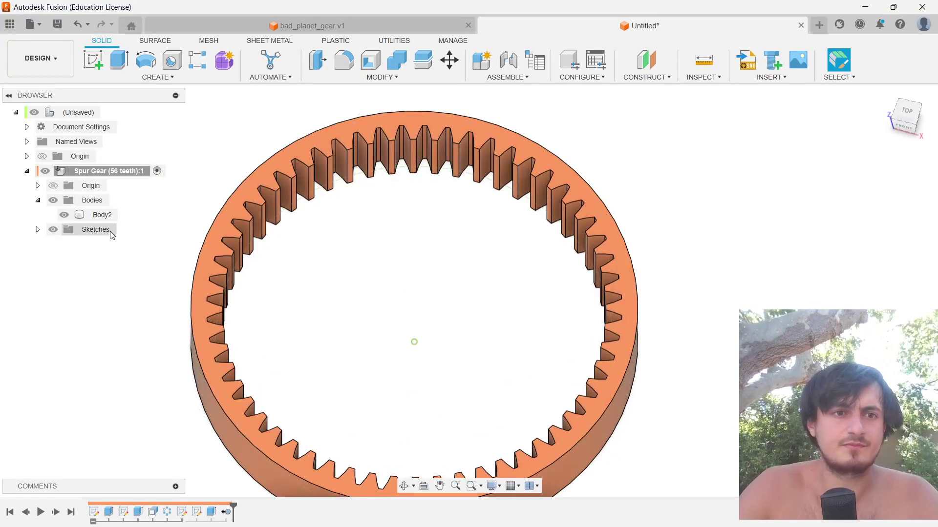
pyautogui.click(108, 112)
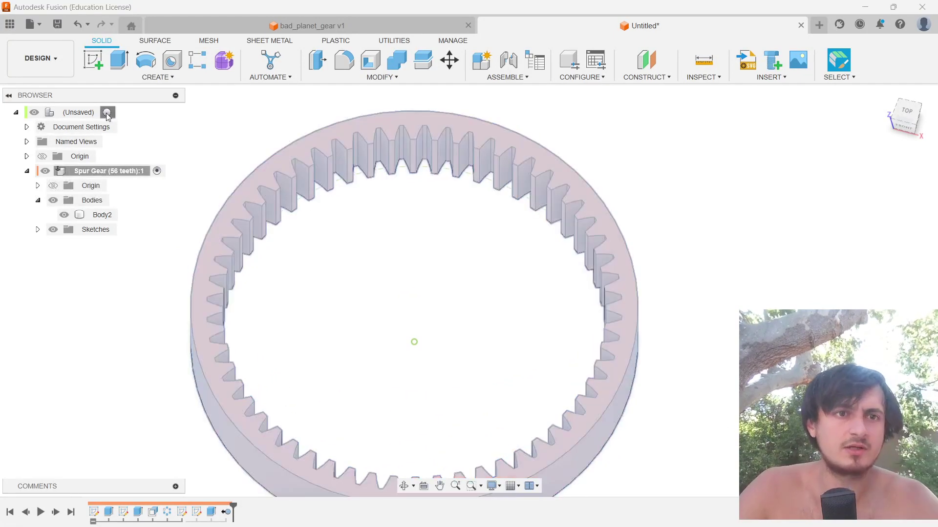
pyautogui.click(481, 60)
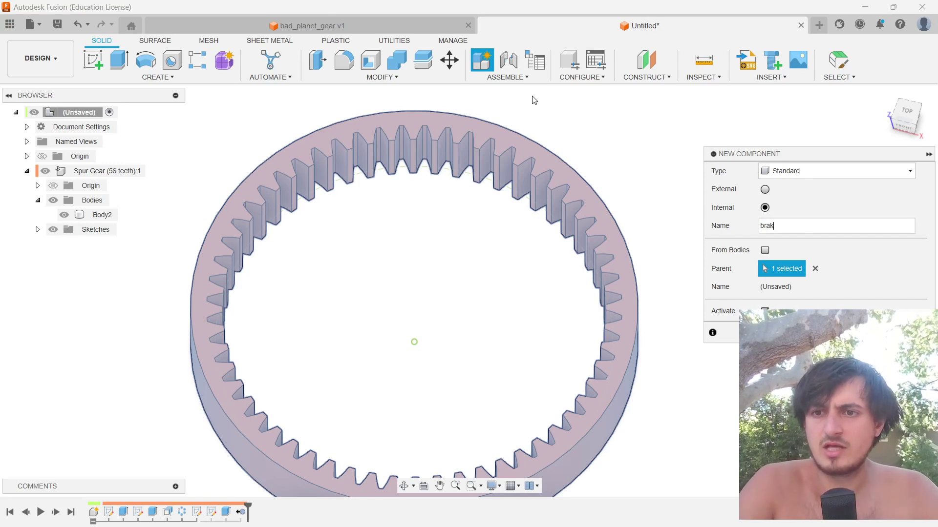
pyautogui.press('Return')
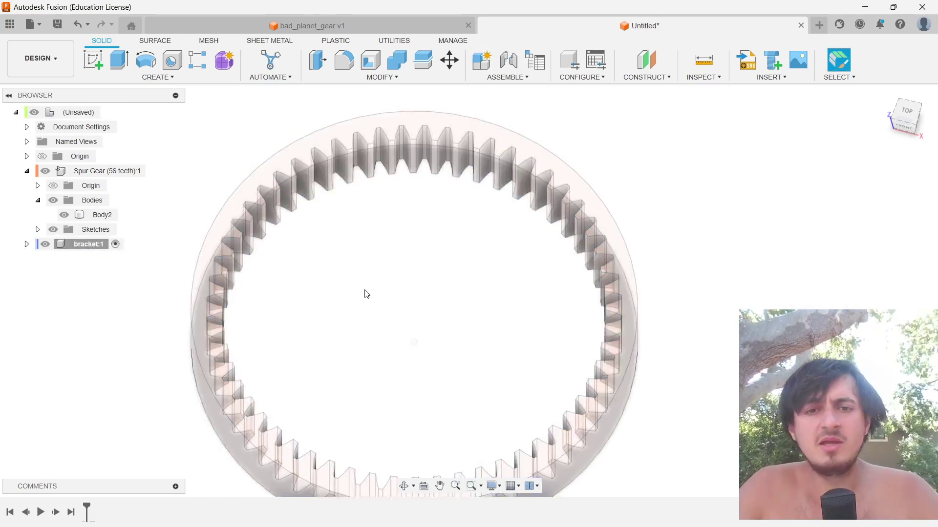
pyautogui.click(93, 60)
# Step: Switch to the browser, search for "bbl drizzy" in a new tab and play the Metro Boomin lyrics video
pyautogui.hotkey('alt', 'Tab')
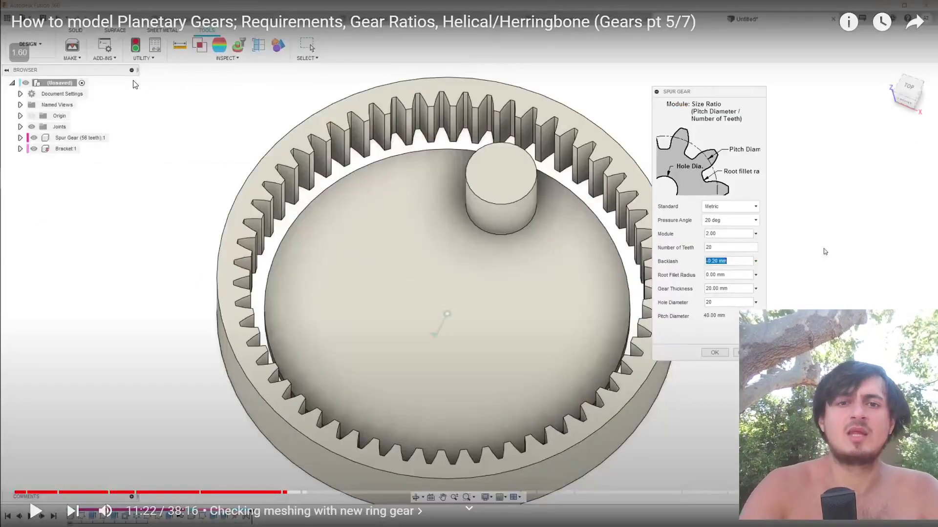
pyautogui.press('Escape')
pyautogui.hotkey('ctrl', 't')
pyautogui.write('bbl')
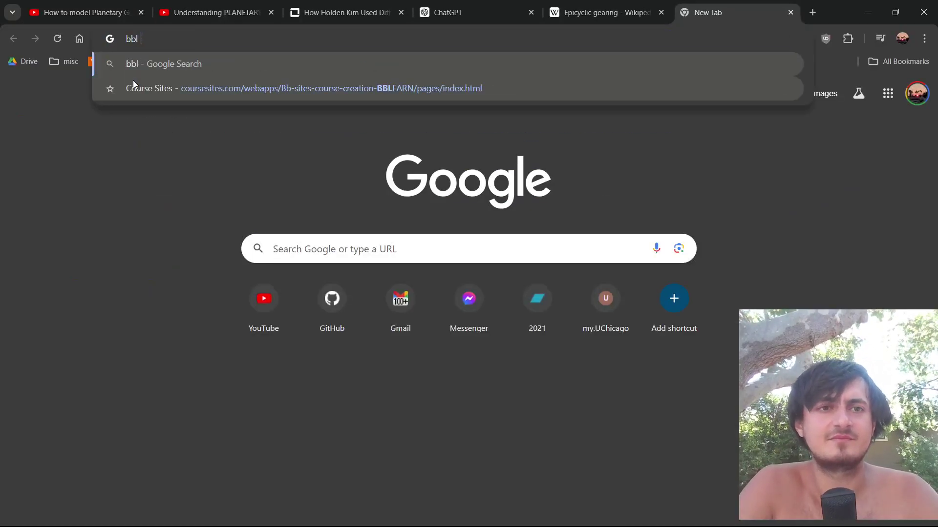
pyautogui.write(' drizzy')
pyautogui.press('Return')
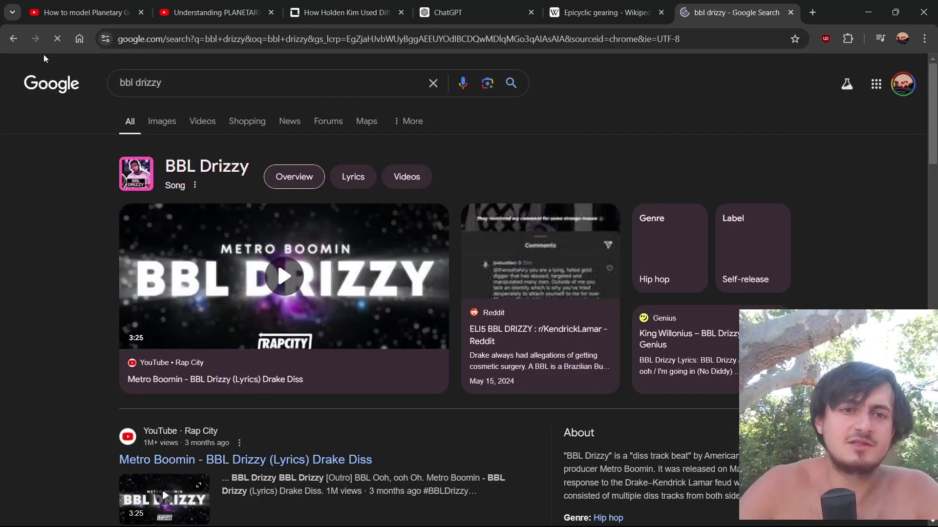
pyautogui.click(280, 375)
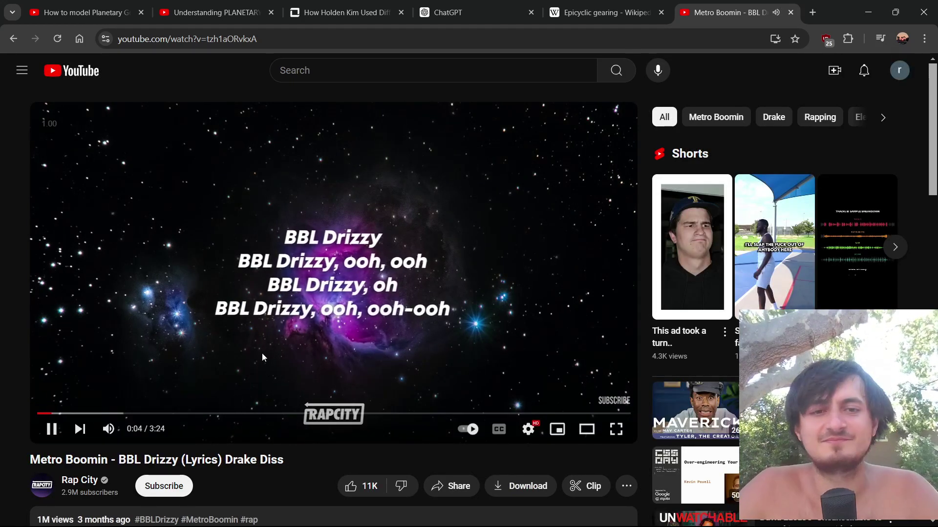
pyautogui.scroll(-2, 262, 353)
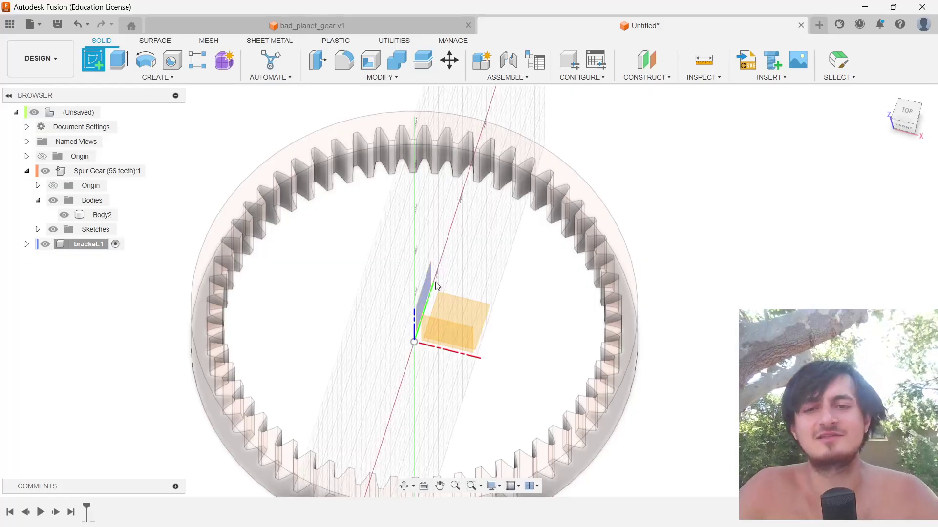
# Step: Place the bracket sketch on the horizontal origin plane and draw a 100 mm diameter circle centred on the origin
pyautogui.click(436, 285)
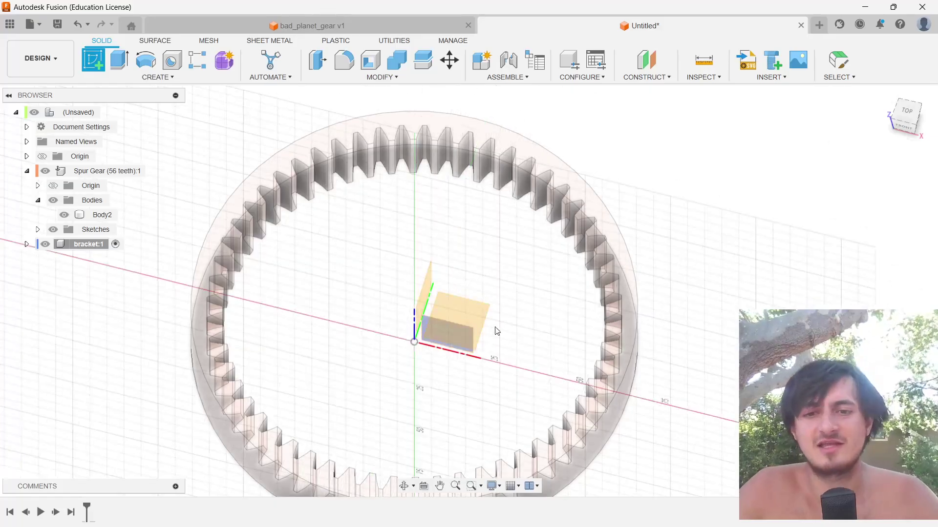
pyautogui.press('c')
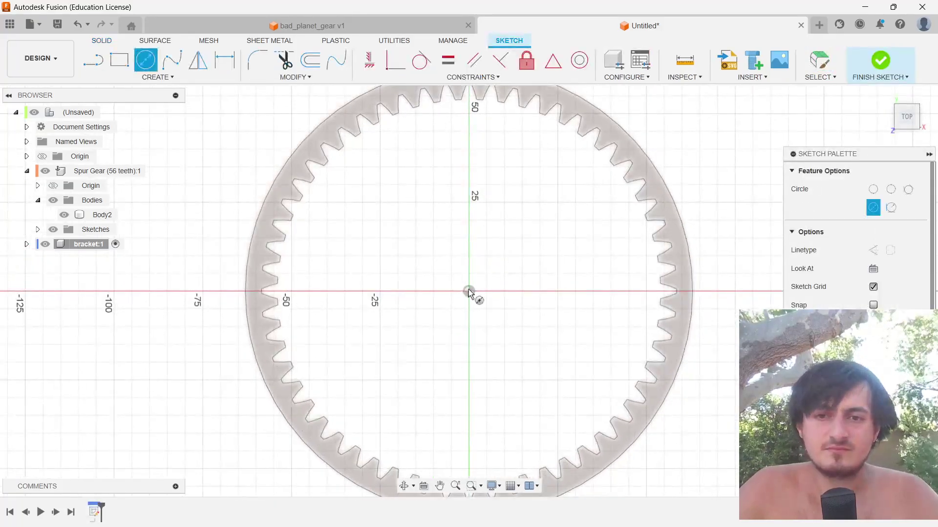
pyautogui.click(468, 292)
pyautogui.write('100')
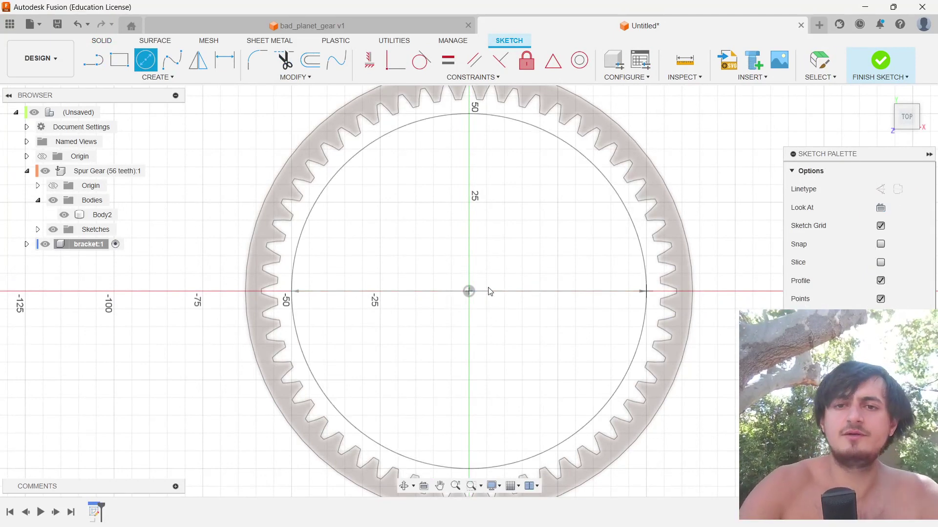
pyautogui.press('Return')
# Step: Draw a 19.5 mm diameter circle above the centre of the large circle and align its centre vertically with the origin
pyautogui.click(466, 164)
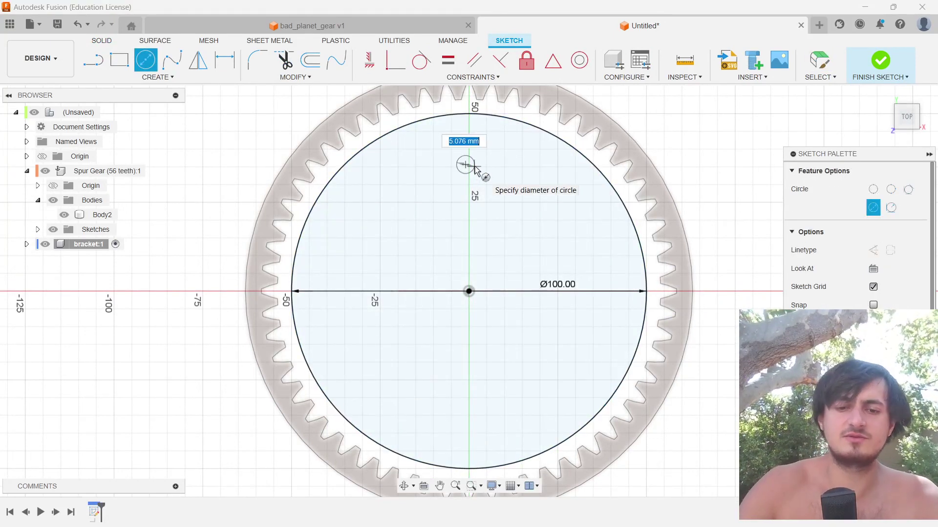
pyautogui.press('Return')
pyautogui.press('Escape')
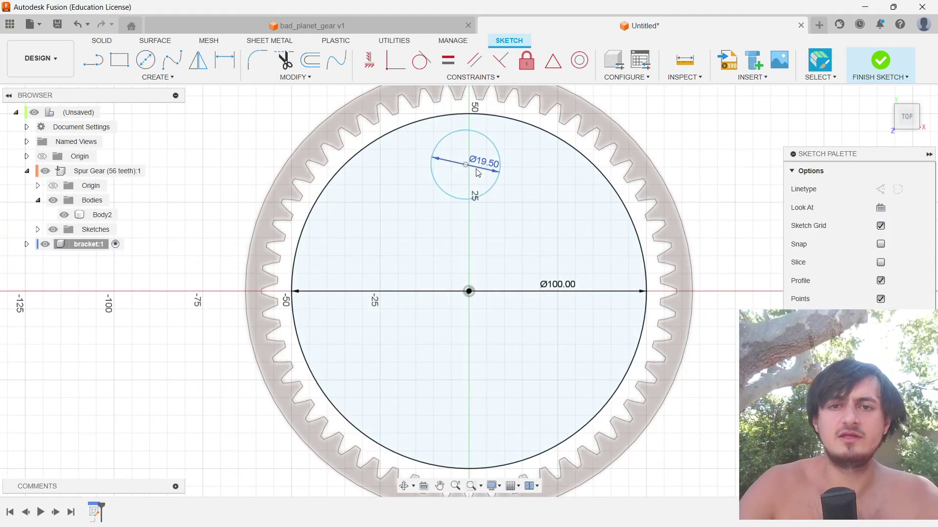
pyautogui.click(468, 291)
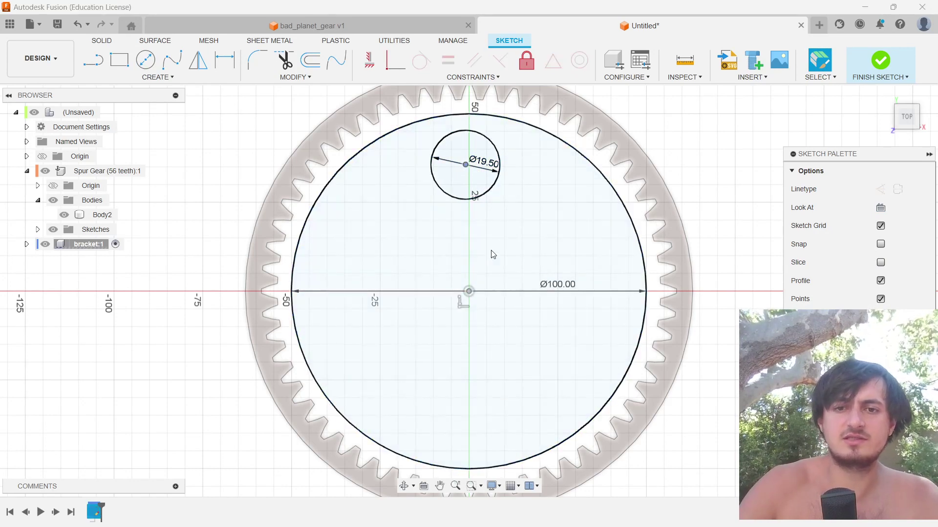
pyautogui.write('shori')
pyautogui.press('Return')
pyautogui.click(466, 166)
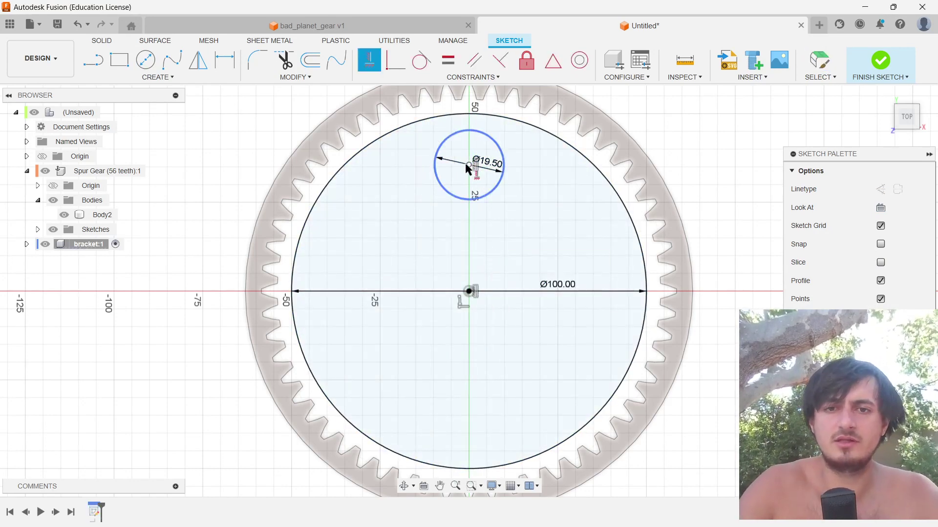
# Step: Dimension the distance from the small circle's centre to the origin as 36 mm
pyautogui.press('d')
pyautogui.click(469, 164)
pyautogui.click(469, 291)
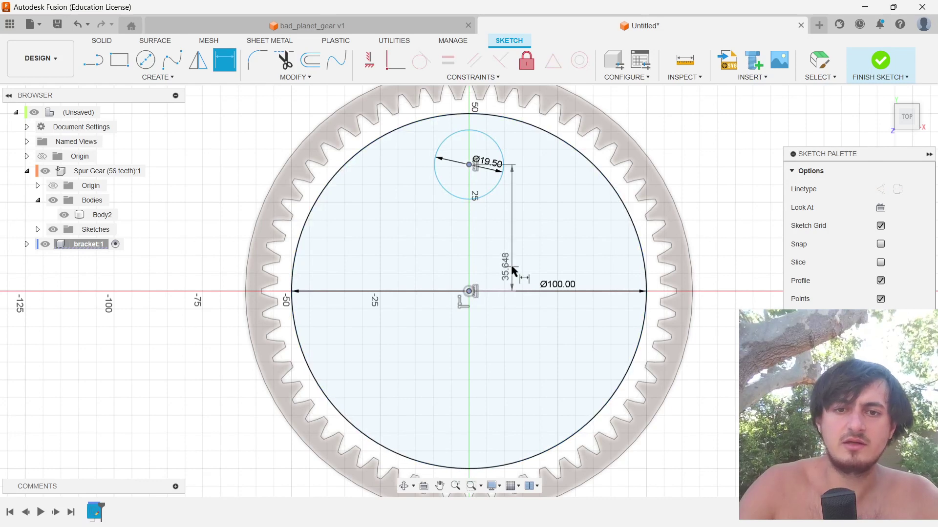
pyautogui.click(543, 270)
pyautogui.write('36')
pyautogui.press('Return')
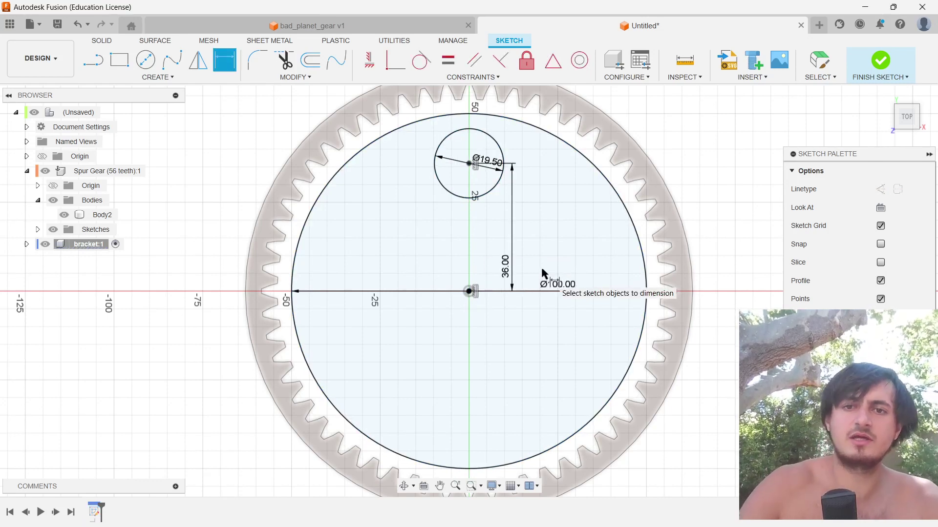
pyautogui.click(484, 195)
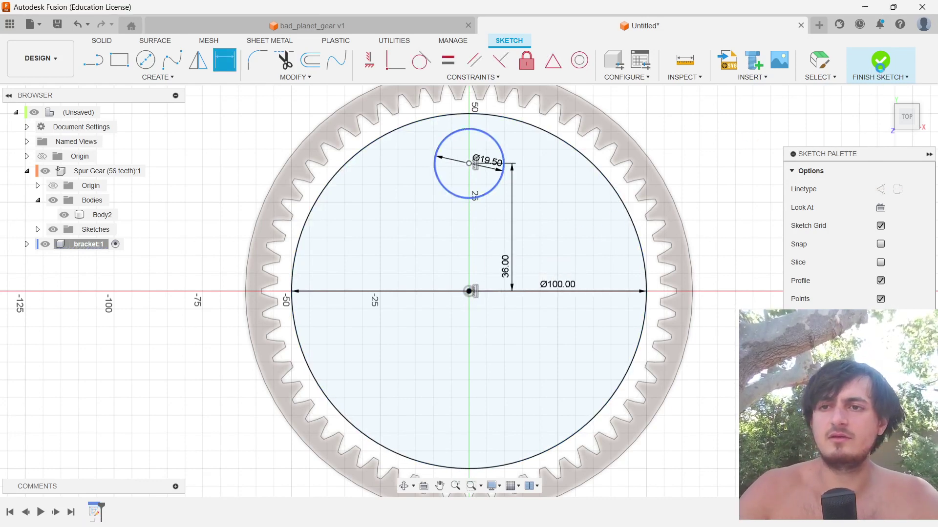
# Step: Finish the sketch and extrude the large disc profile, without the small circle, 3 mm as a new body
pyautogui.click(883, 71)
pyautogui.click(492, 347)
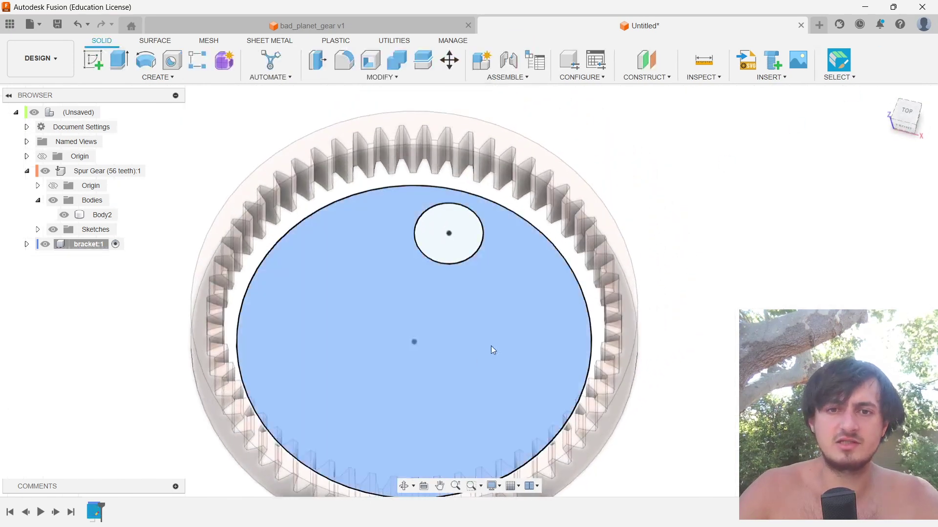
pyautogui.write('e20')
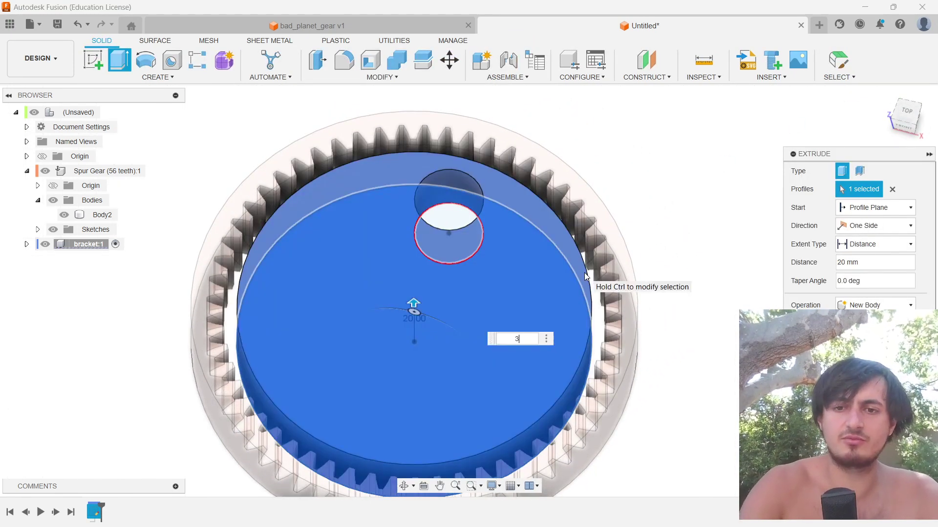
pyautogui.press('Return')
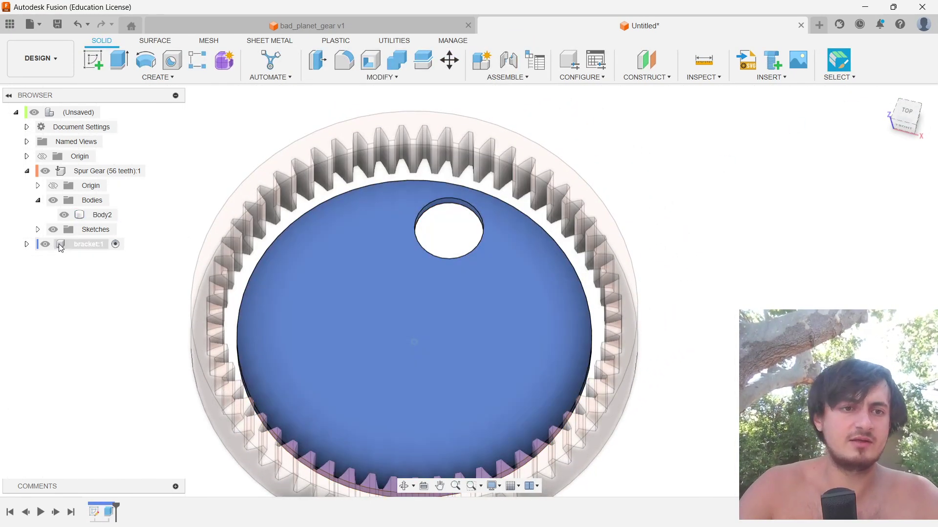
# Step: Show the bracket's Sketch1 again and extrude its small circle 20 mm to form the planet gear pin
pyautogui.click(26, 244)
pyautogui.click(37, 288)
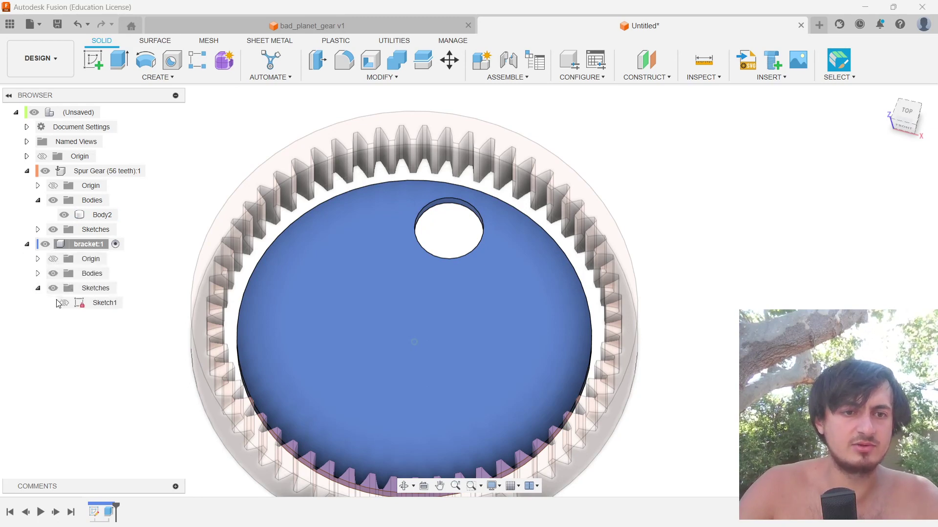
pyautogui.click(448, 233)
pyautogui.write('e')
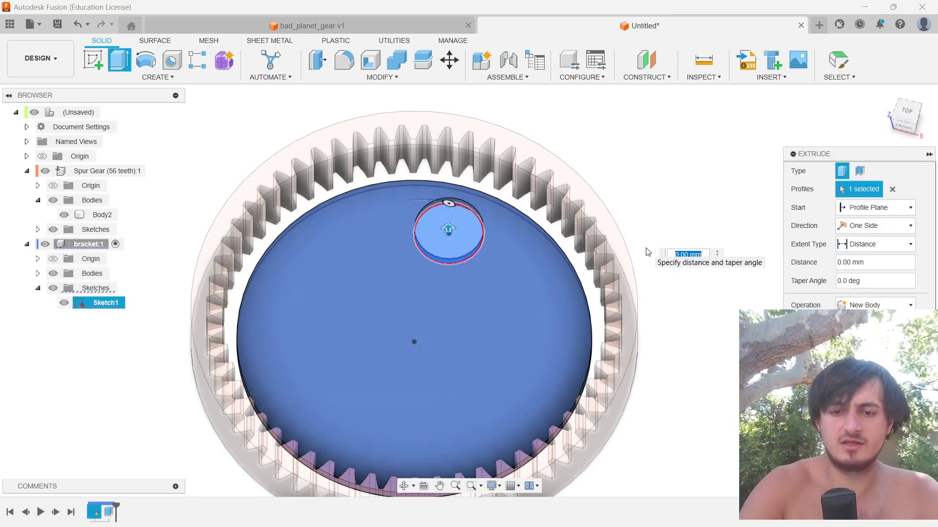
pyautogui.write('20')
pyautogui.press('Return')
pyautogui.keyDown('shift'); pyautogui.moveTo(474, 216); pyautogui.dragTo(693, 301, button='middle'); pyautogui.keyUp('shift')
# Step: Switch to the browser, play a moment of the planetary gears tutorial to see its spur gear settings, and return to Fusion
pyautogui.hotkey('alt', 'Tab')
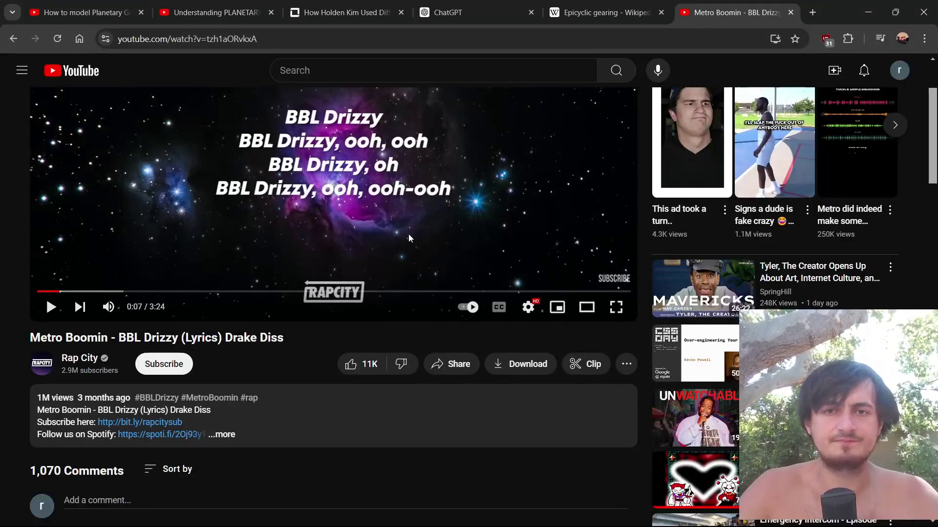
pyautogui.click(127, 11)
pyautogui.click(390, 200)
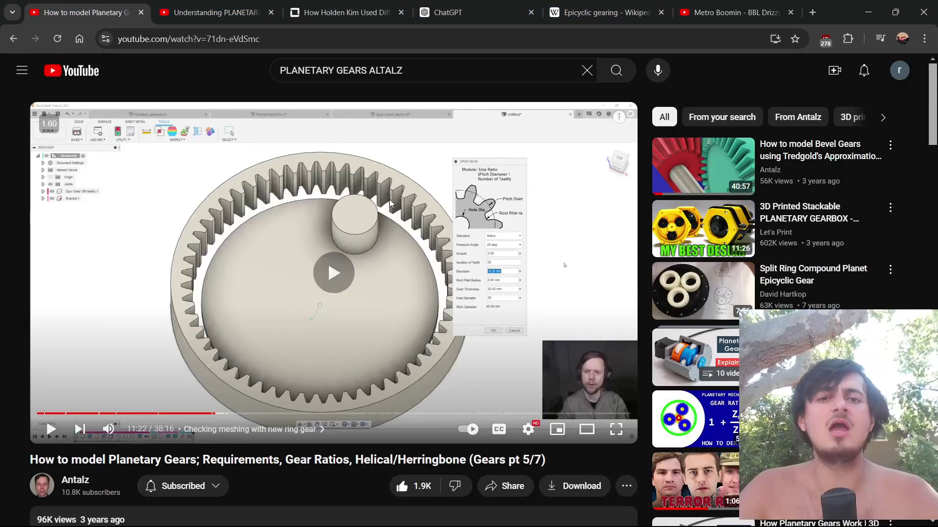
pyautogui.click(431, 277)
pyautogui.hotkey('alt', 'Tab')
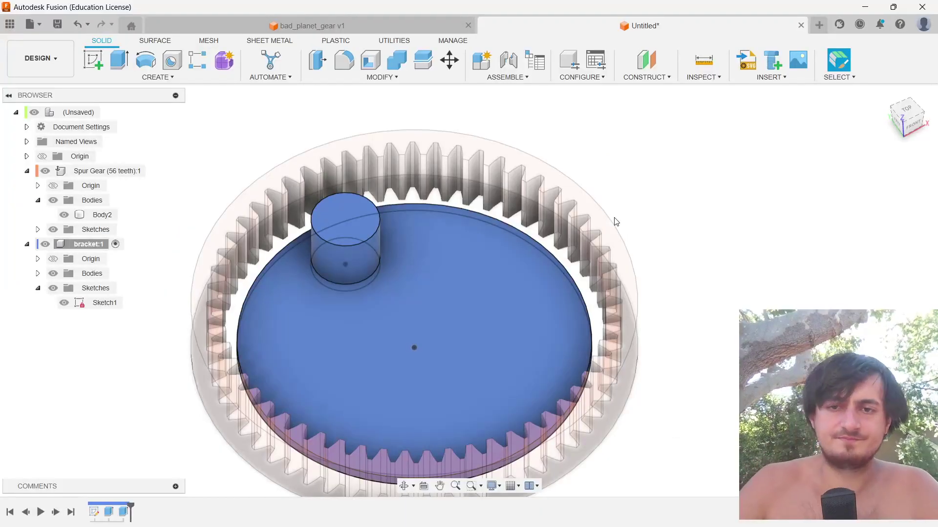
# Step: Activate the top-level assembly and run the SpurGear script
pyautogui.hotkey('shift', 's')
pyautogui.hotkey('alt', 'Tab')
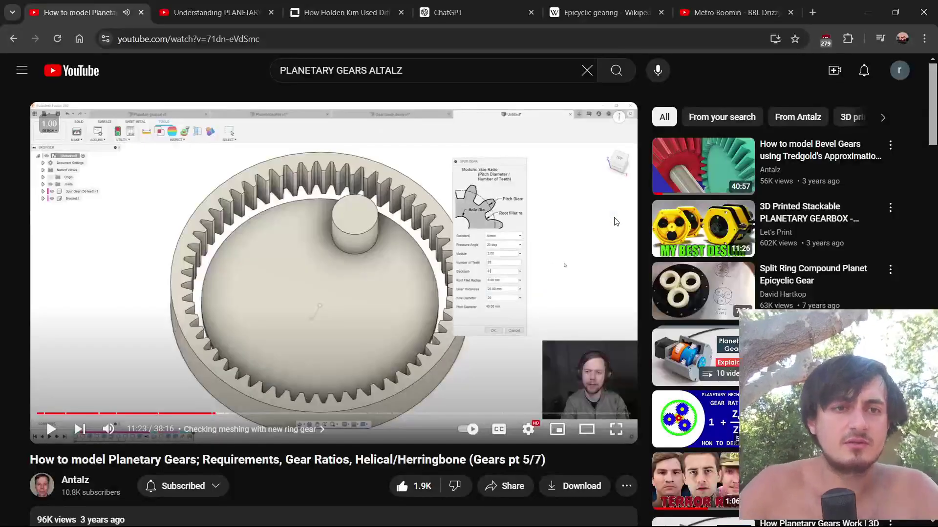
pyautogui.hotkey('alt', 'Tab')
pyautogui.click(109, 112)
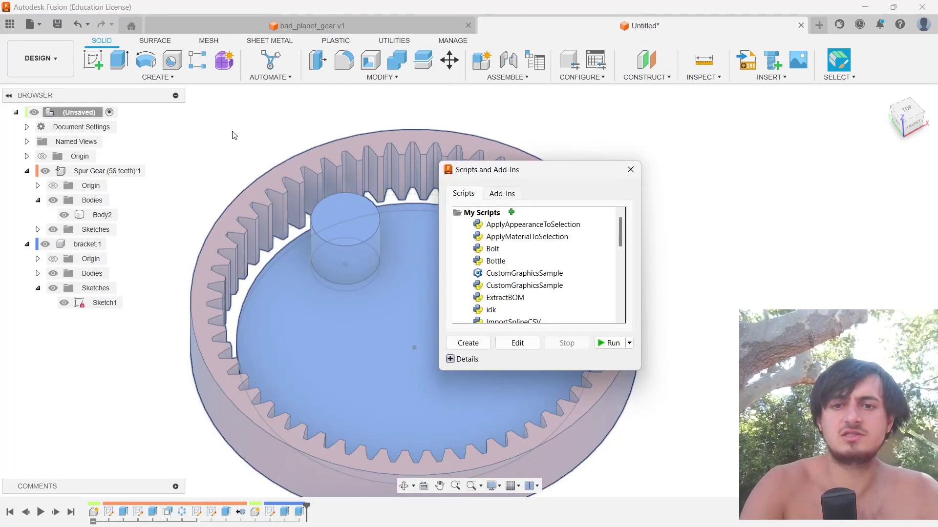
pyautogui.scroll(-2, 591, 320)
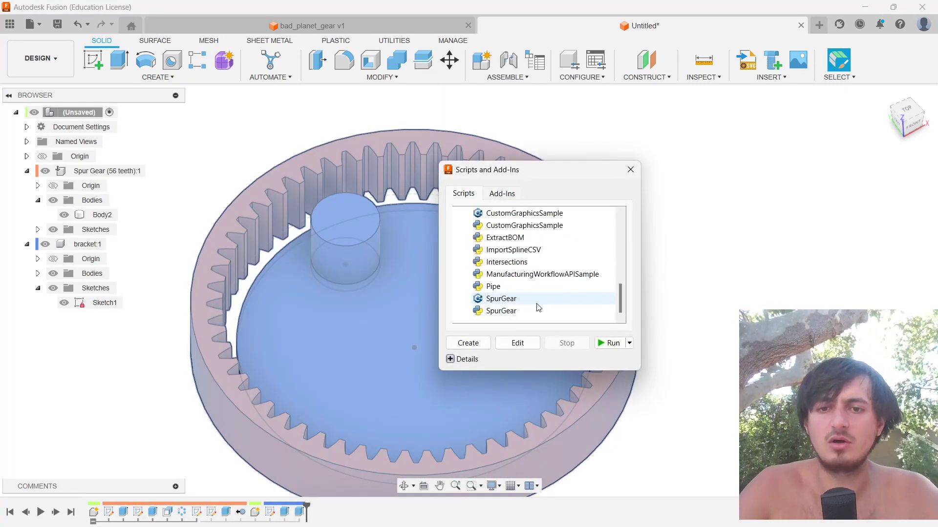
pyautogui.scroll(-1, 539, 306)
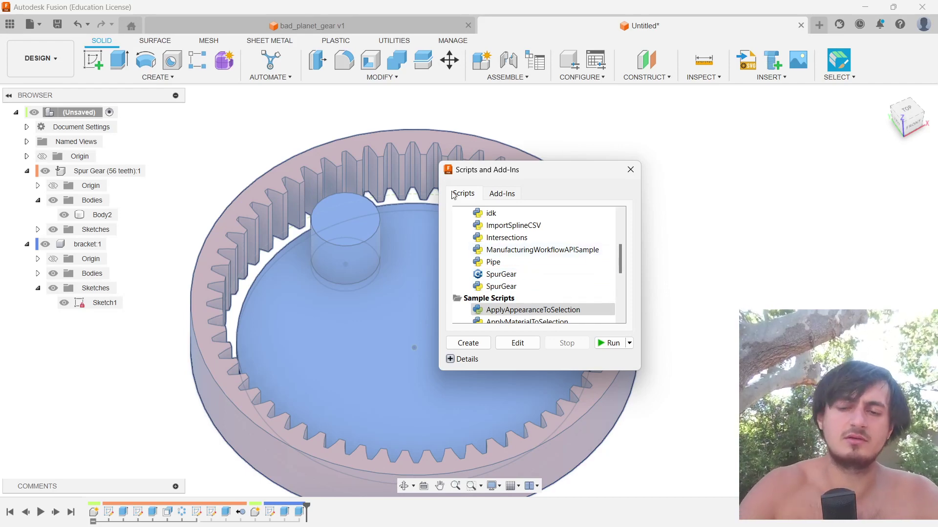
pyautogui.click(532, 289)
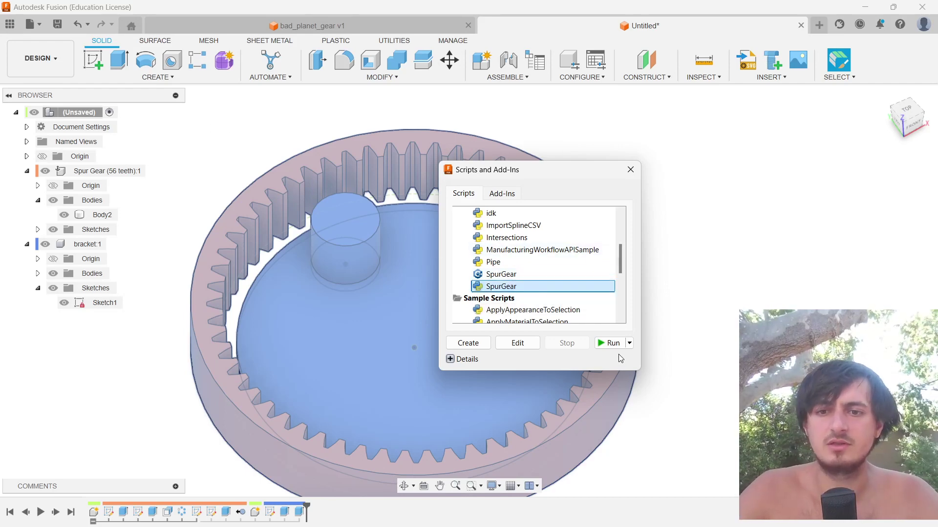
pyautogui.scroll(3, 530, 283)
pyautogui.scroll(-3, 526, 270)
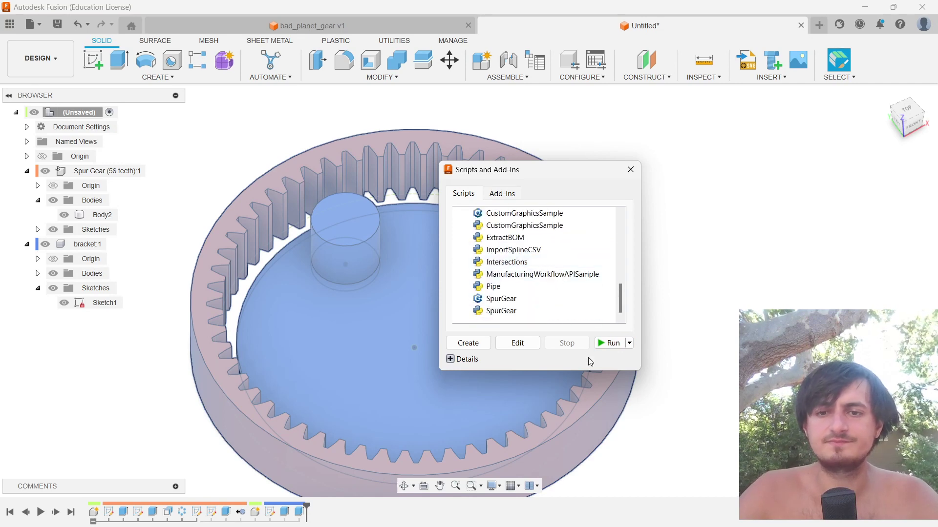
pyautogui.click(610, 344)
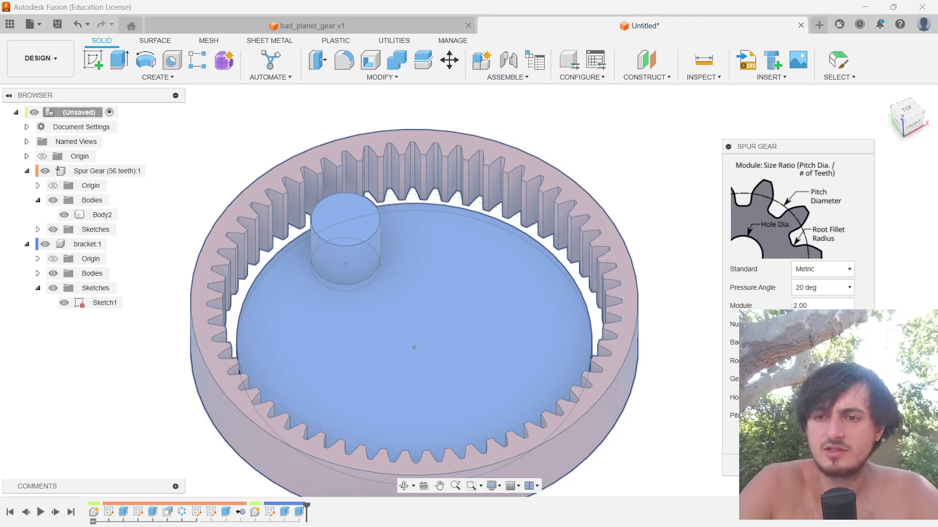
# Step: Check the tutorial's spur gear settings in the browser and create a matching 20-tooth spur gear with a central hole
pyautogui.hotkey('alt', 'Tab')
pyautogui.press('space')
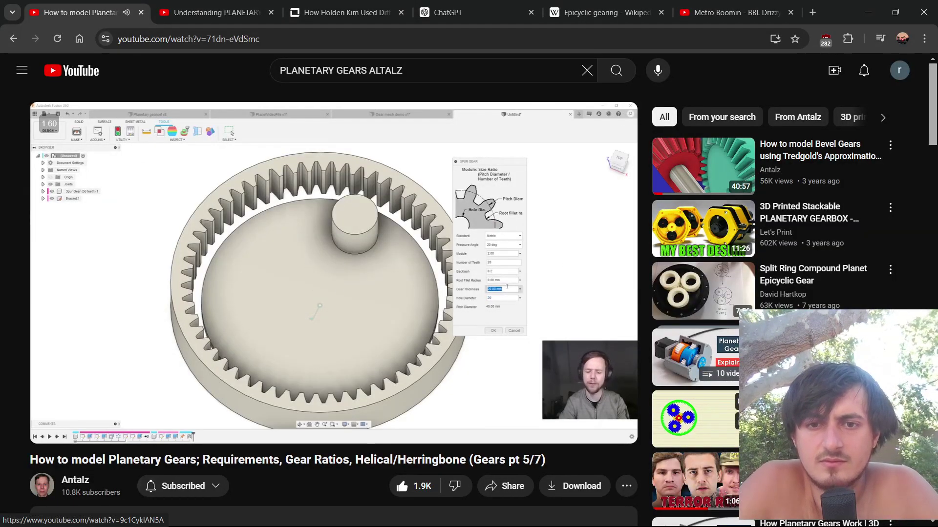
pyautogui.hotkey('alt', 'Tab')
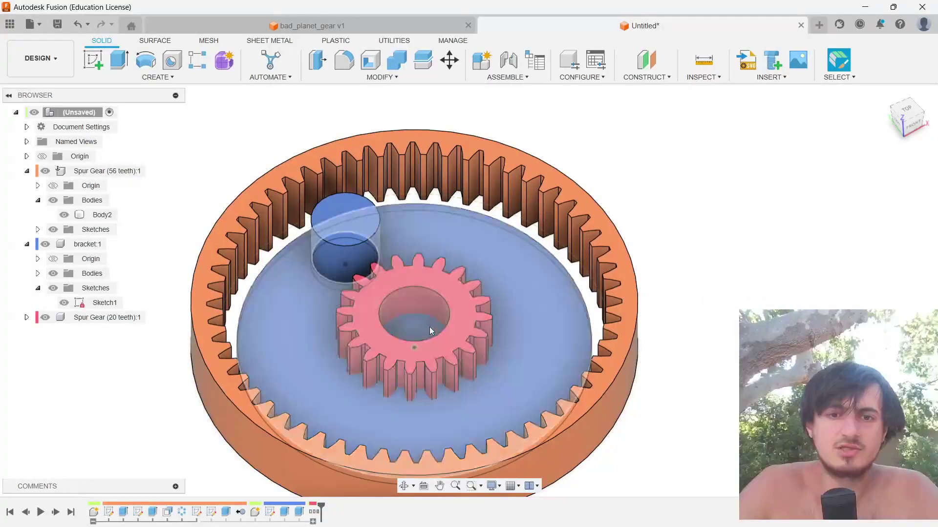
# Step: Inspect the new gear at the bracket's centre and hide the Spur Gear (20 teeth) component
pyautogui.scroll(4, 429, 326)
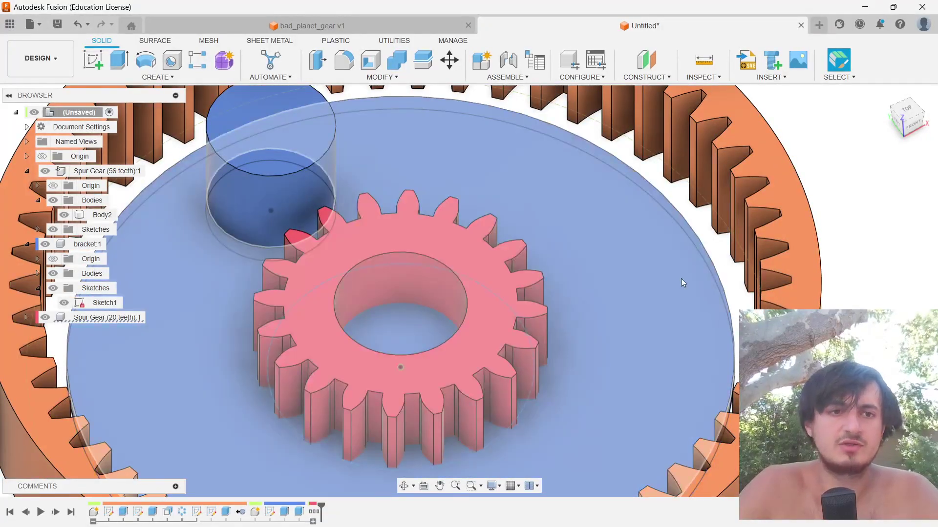
pyautogui.keyDown('shift'); pyautogui.moveTo(681, 278); pyautogui.dragTo(659, 295, button='middle'); pyautogui.keyUp('shift')
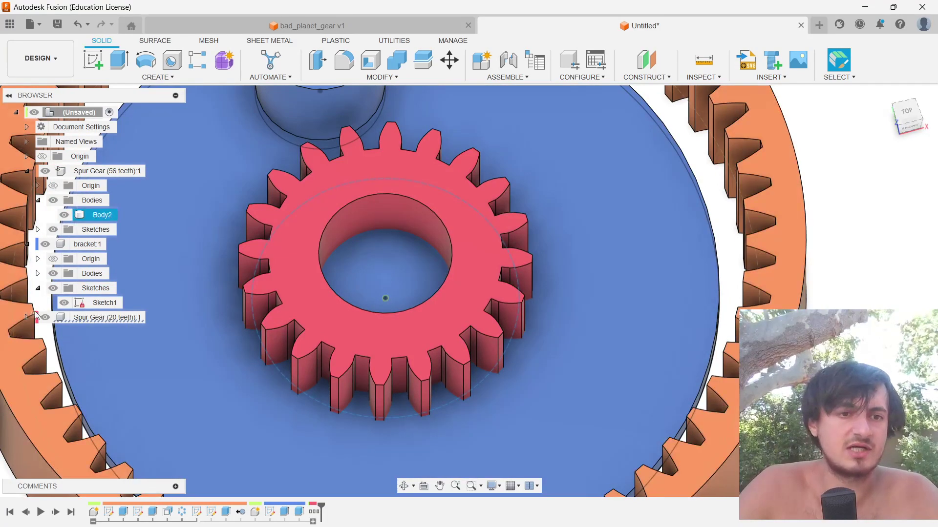
pyautogui.click(44, 317)
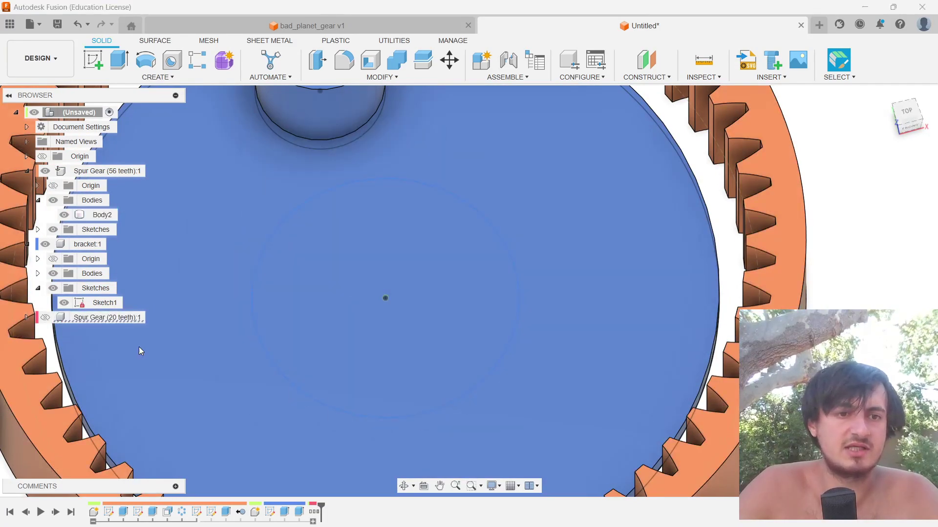
# Step: Try to joint the centre of the 20-tooth gear's pitch circle to the centre of the bracket disc from the underside
pyautogui.keyDown('shift'); pyautogui.moveTo(353, 289); pyautogui.dragTo(350, 248, button='middle'); pyautogui.keyUp('shift')
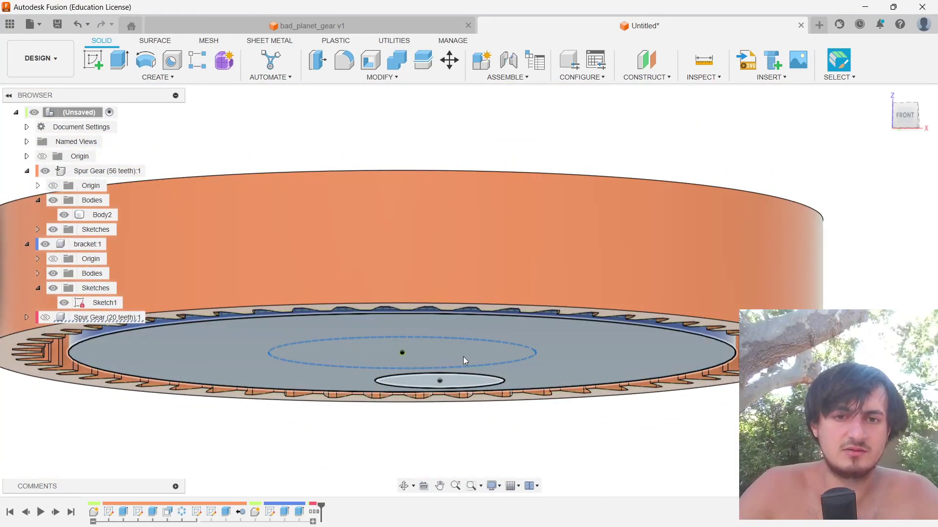
pyautogui.press('j')
pyautogui.click(463, 365)
pyautogui.keyDown('shift'); pyautogui.moveTo(555, 471); pyautogui.dragTo(404, 312, button='middle'); pyautogui.keyUp('shift')
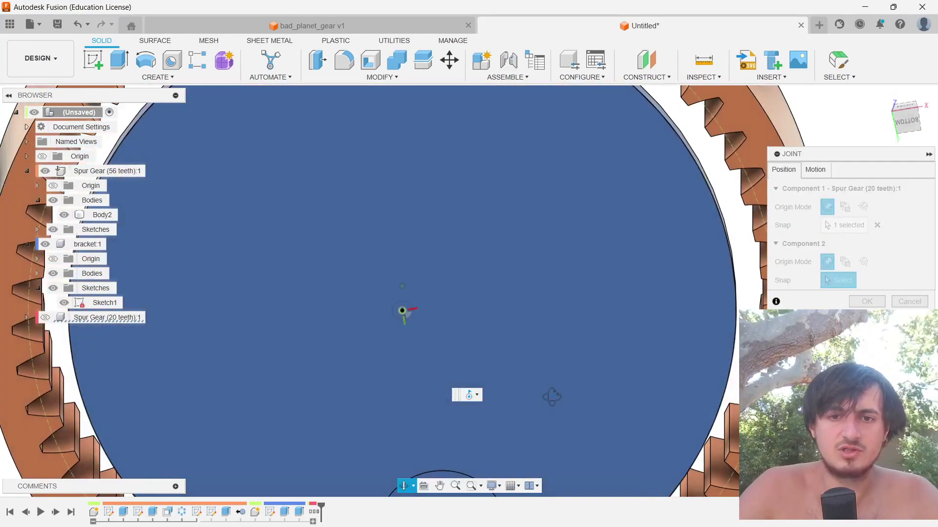
pyautogui.click(400, 318)
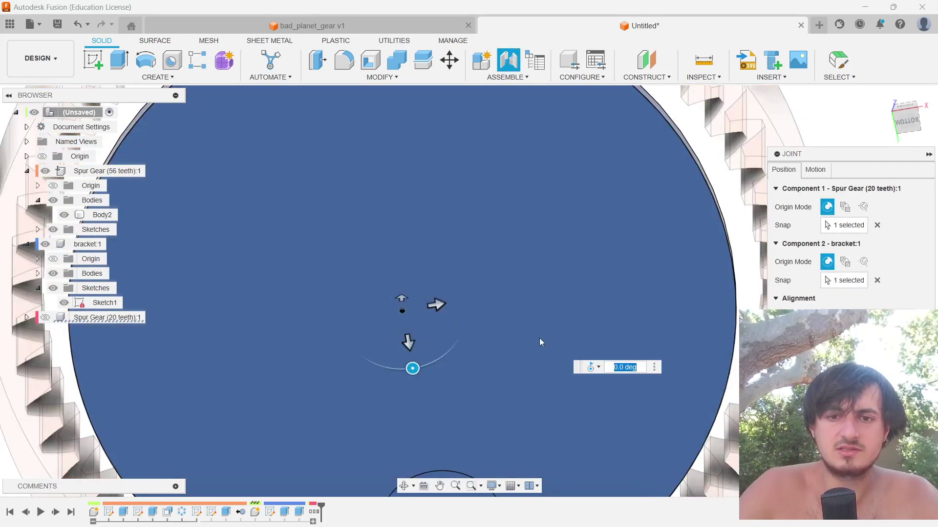
pyautogui.scroll(-3, 533, 361)
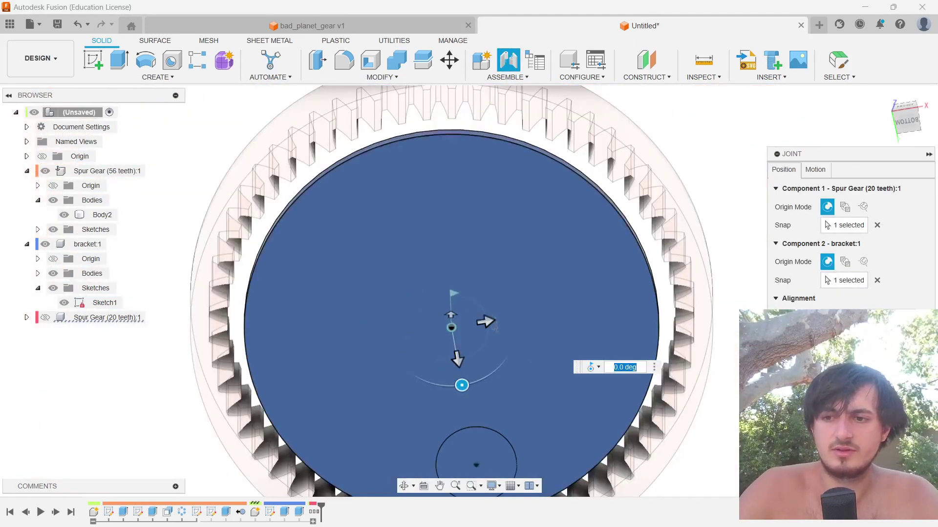
pyautogui.press('Return')
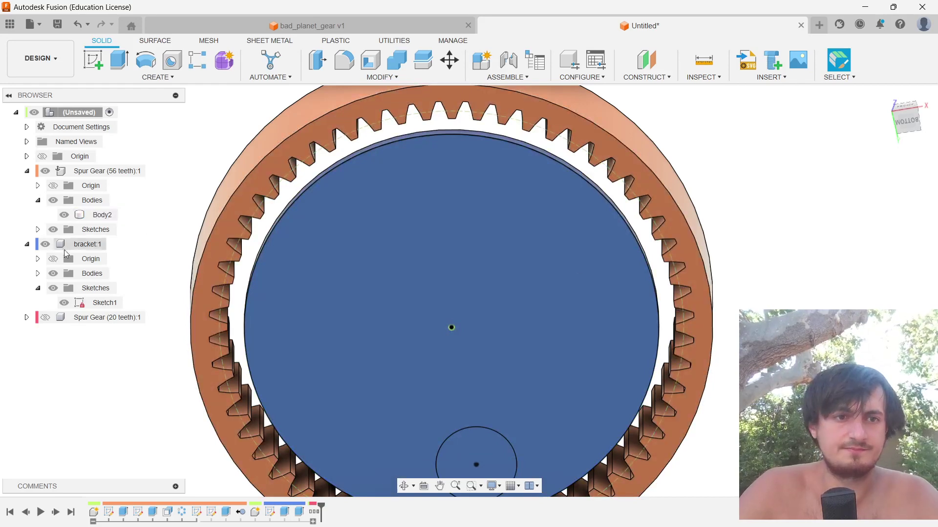
# Step: Hide the bracket component
pyautogui.click(83, 245)
pyautogui.press('v')
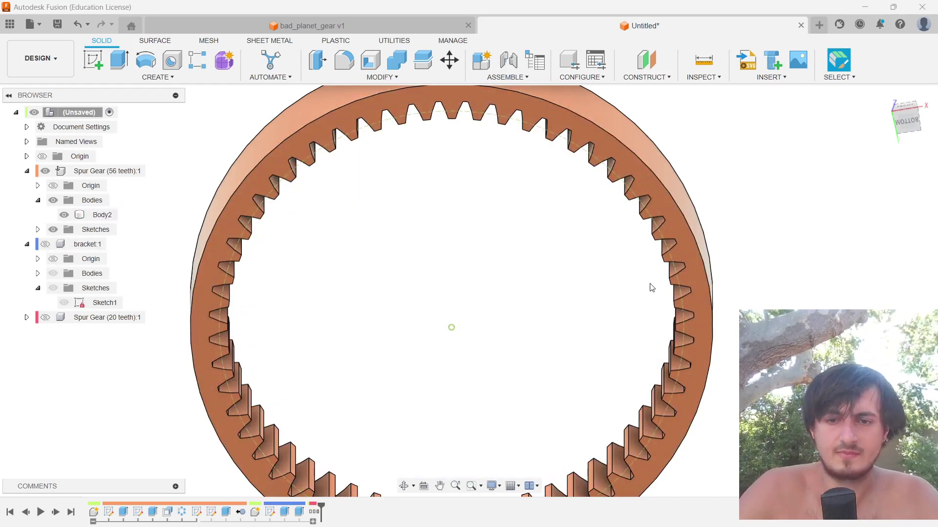
pyautogui.press('j')
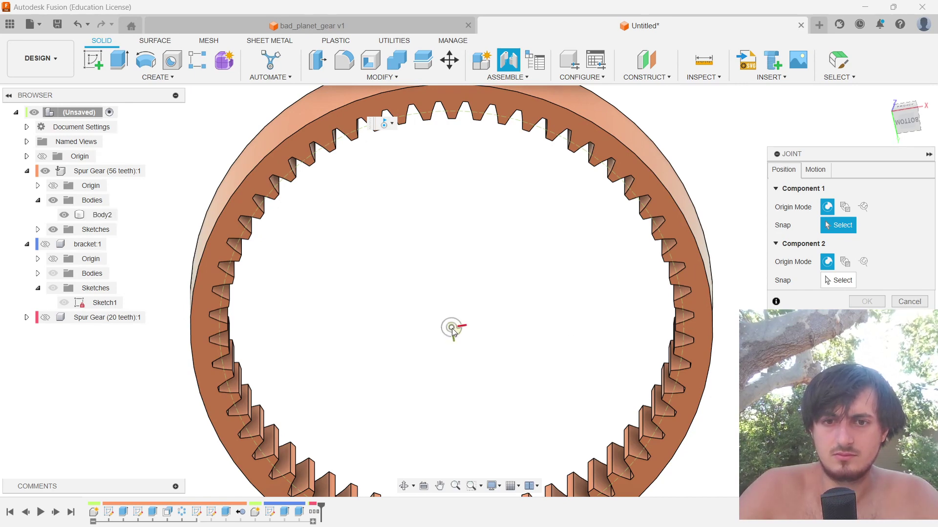
pyautogui.moveTo(471, 318)
pyautogui.keyDown('shift'); pyautogui.mouseDown(button='middle')
pyautogui.moveTo(467, 329)
pyautogui.moveTo(481, 333)
pyautogui.mouseUp(button='middle'); pyautogui.keyUp('shift')
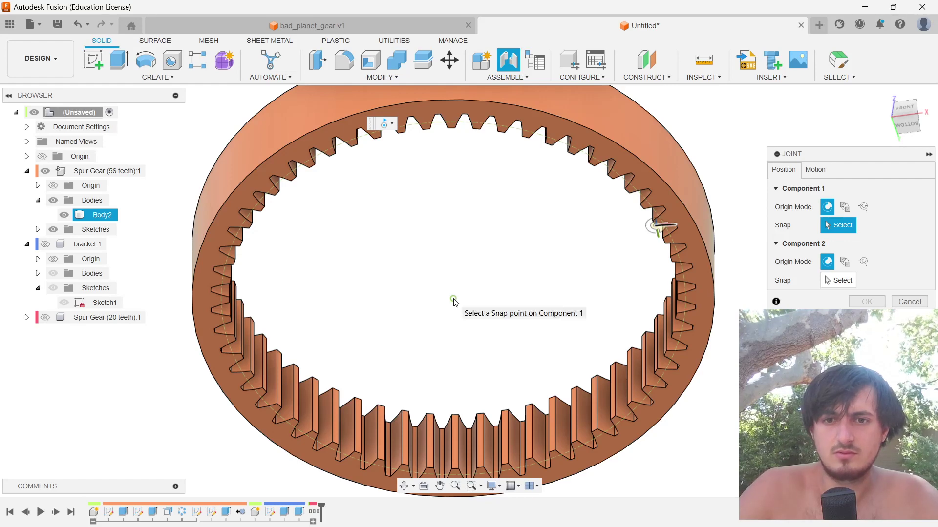
pyautogui.click(454, 301)
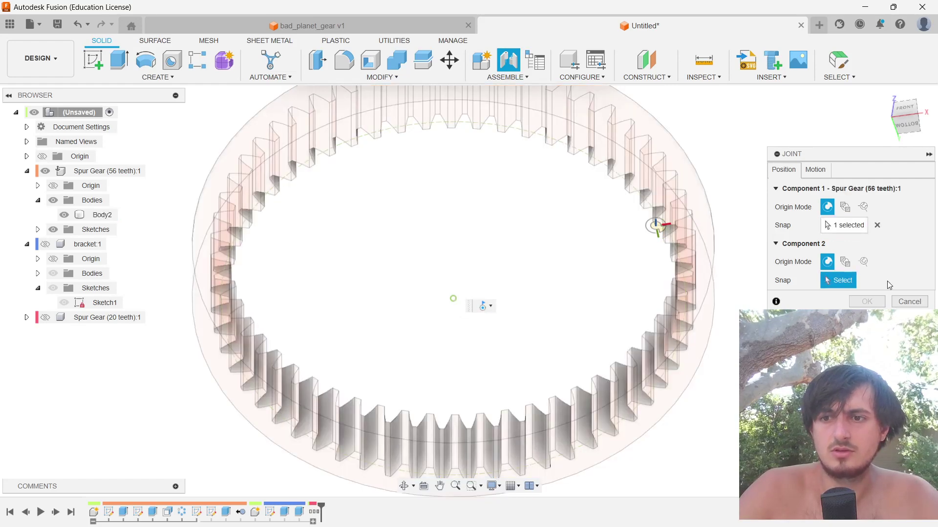
pyautogui.press('Escape')
# Step: Switch to Bambu Studio, close its window and return to Fusion
pyautogui.hotkey('alt', 'Tab')
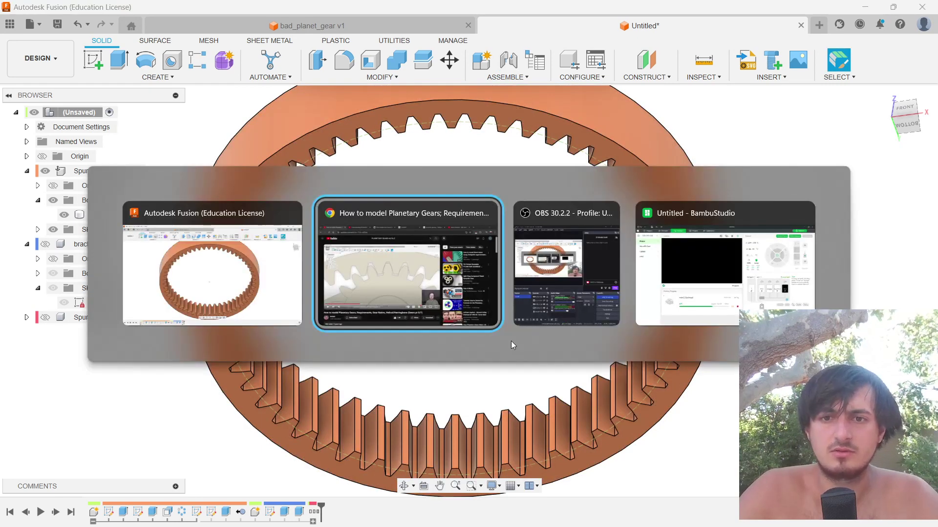
pyautogui.hotkey('alt', 'Tab')
pyautogui.hotkey('alt', 'Tab')
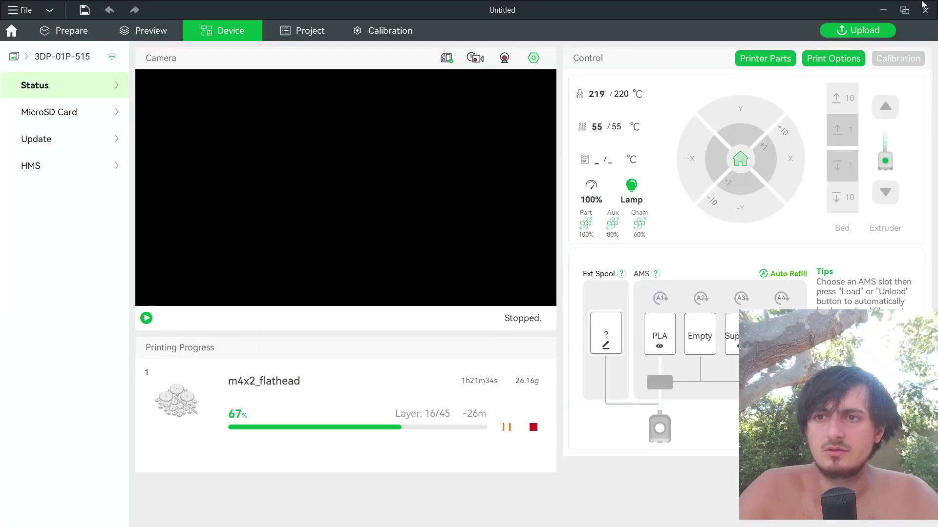
pyautogui.click(925, 11)
pyautogui.hotkey('alt', 'Tab')
pyautogui.hotkey('alt', 'shift', 'Tab')
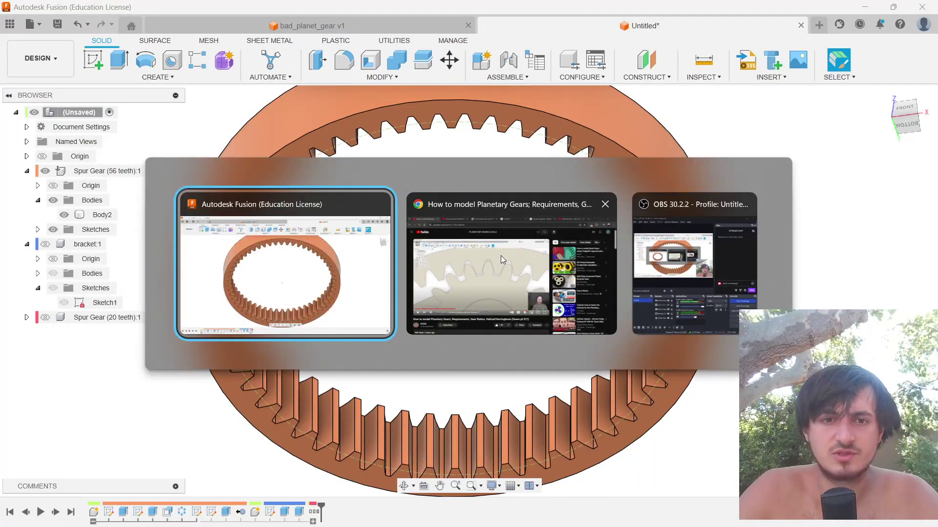
# Step: Joint the 56-tooth ring gear's centre to the bracket disc's centre, showing the bracket and hiding the ring for the second pick
pyautogui.press('j')
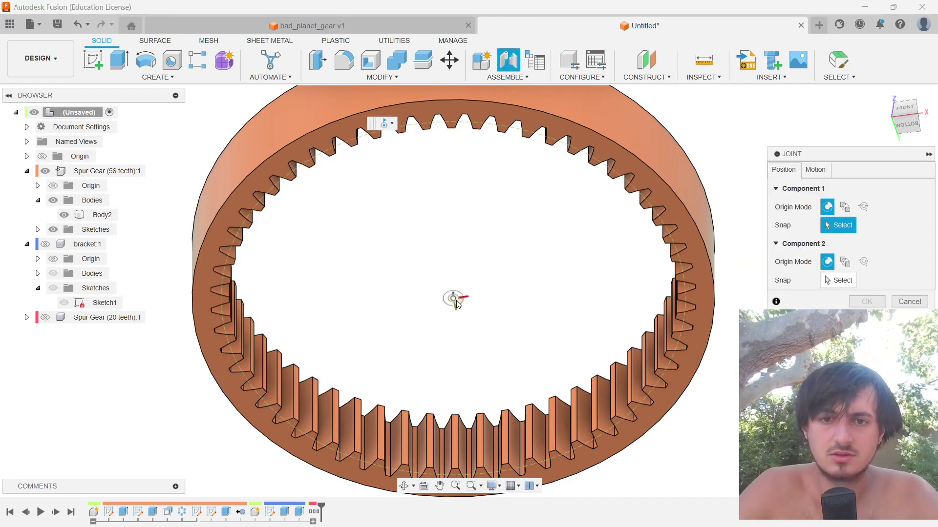
pyautogui.click(456, 302)
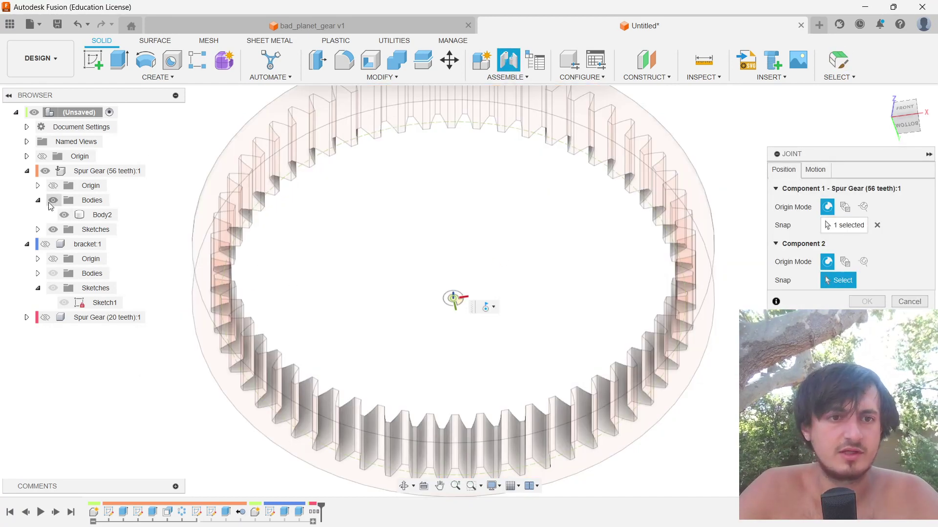
pyautogui.click(45, 244)
pyautogui.click(45, 170)
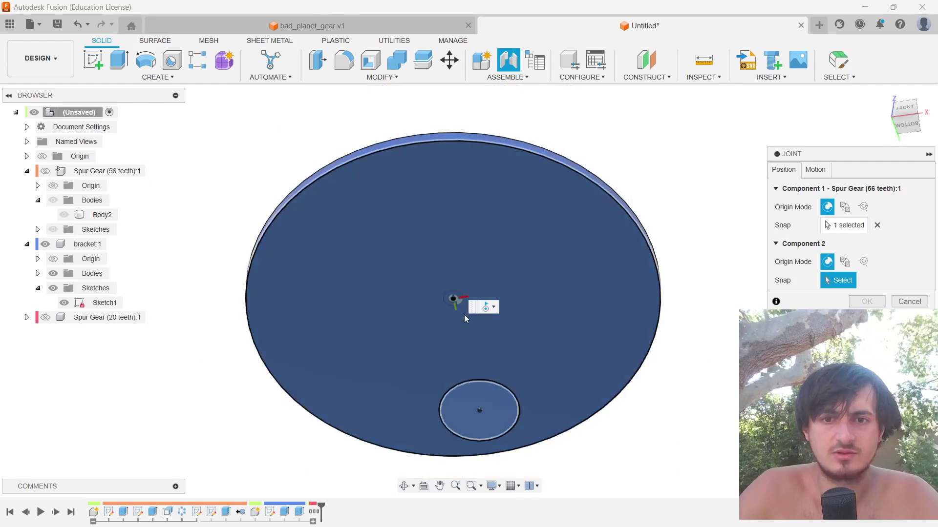
pyautogui.click(451, 296)
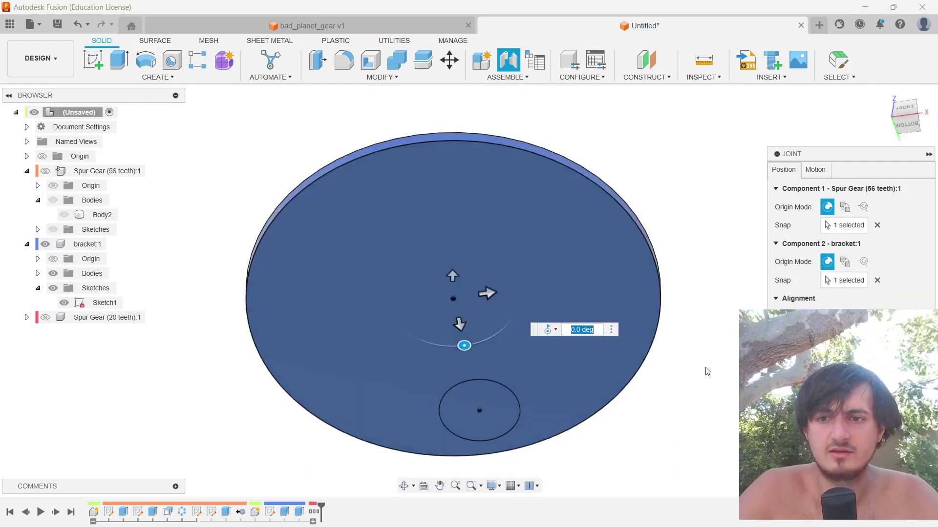
# Step: Show the ring gear again, preview the joint's Revolute motion about the Z axis and confirm the joint
pyautogui.click(45, 171)
pyautogui.keyDown('shift'); pyautogui.moveTo(540, 223); pyautogui.dragTo(540, 251, button='middle'); pyautogui.keyUp('shift')
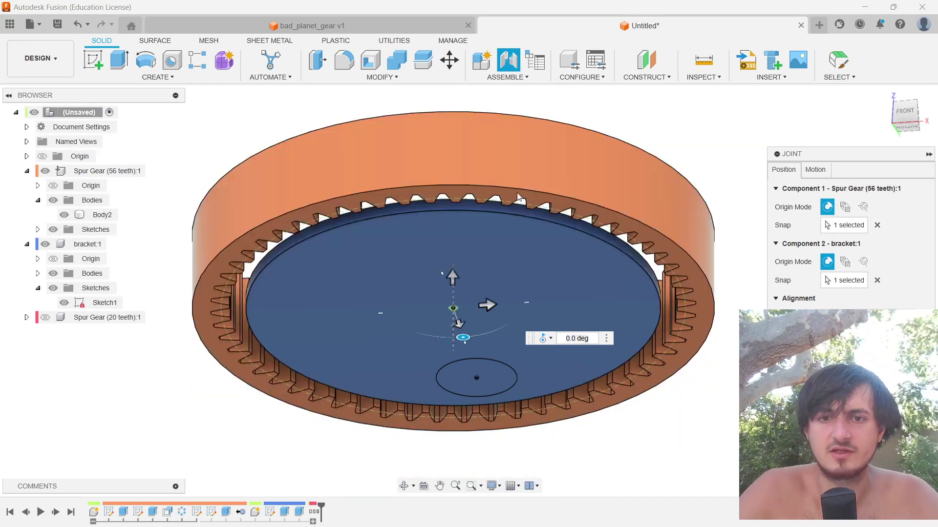
pyautogui.keyDown('shift'); pyautogui.moveTo(442, 272); pyautogui.dragTo(445, 334, button='middle'); pyautogui.keyUp('shift')
pyautogui.click(815, 169)
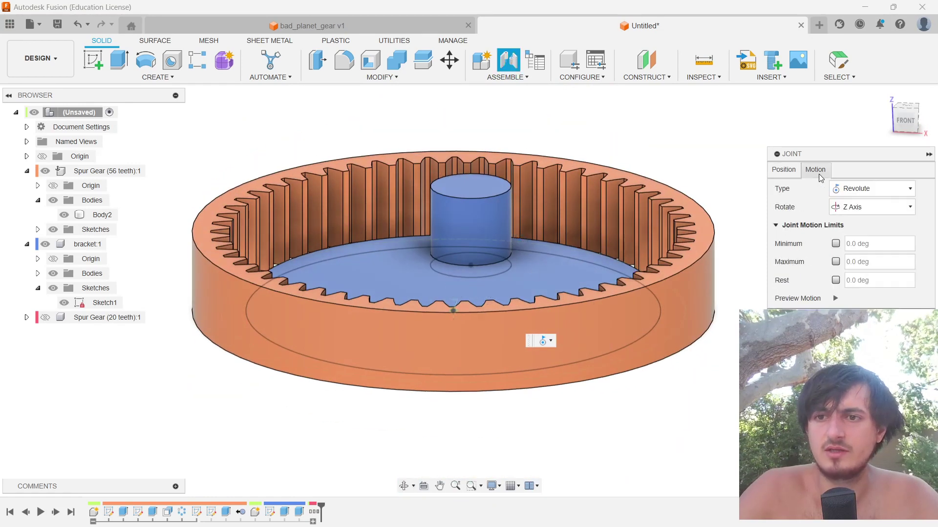
pyautogui.keyDown('shift'); pyautogui.moveTo(560, 187); pyautogui.dragTo(562, 220, button='middle'); pyautogui.keyUp('shift')
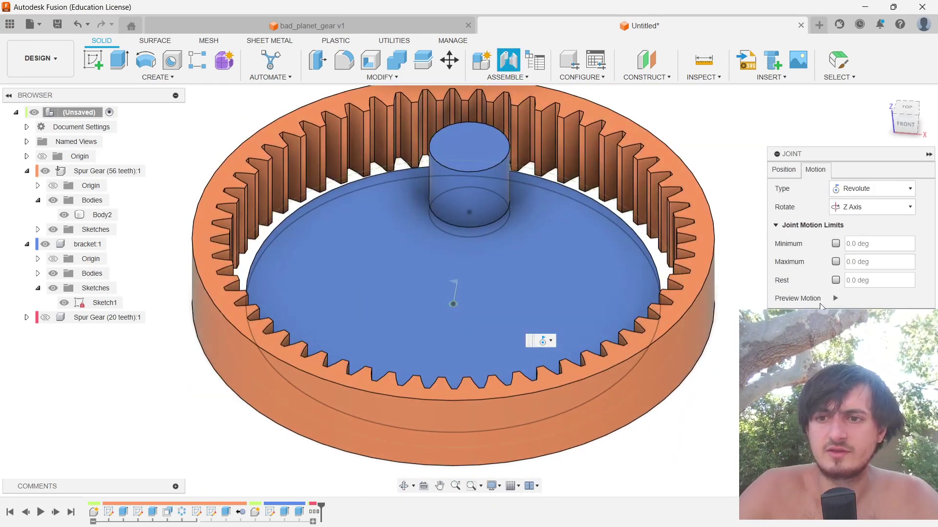
pyautogui.click(830, 298)
pyautogui.click(829, 298)
pyautogui.click(877, 320)
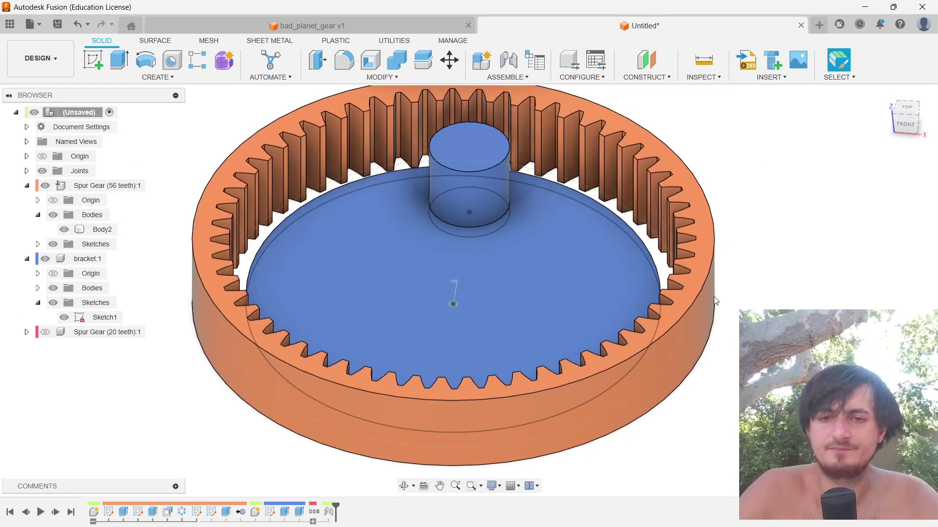
# Step: Rename the joint between the ring gear and the bracket as "ring gera"
pyautogui.click(27, 171)
pyautogui.rightClick(89, 186)
pyautogui.click(146, 342)
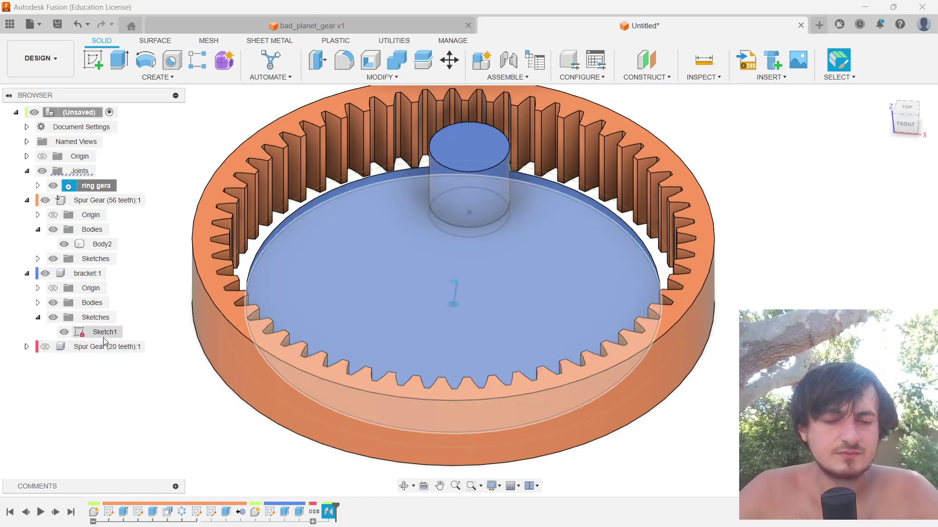
# Step: Show the 20-tooth gear and joint the centre of its hole's upper edge to the centre of the bracket pin's top face
pyautogui.click(27, 347)
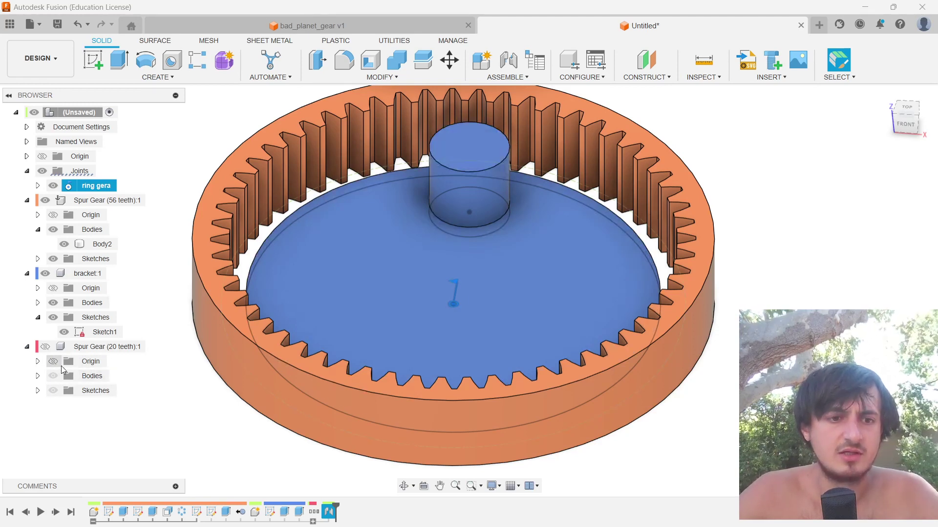
pyautogui.click(44, 347)
pyautogui.moveTo(600, 232); pyautogui.dragTo(568, 262, button='middle')
pyautogui.press('j')
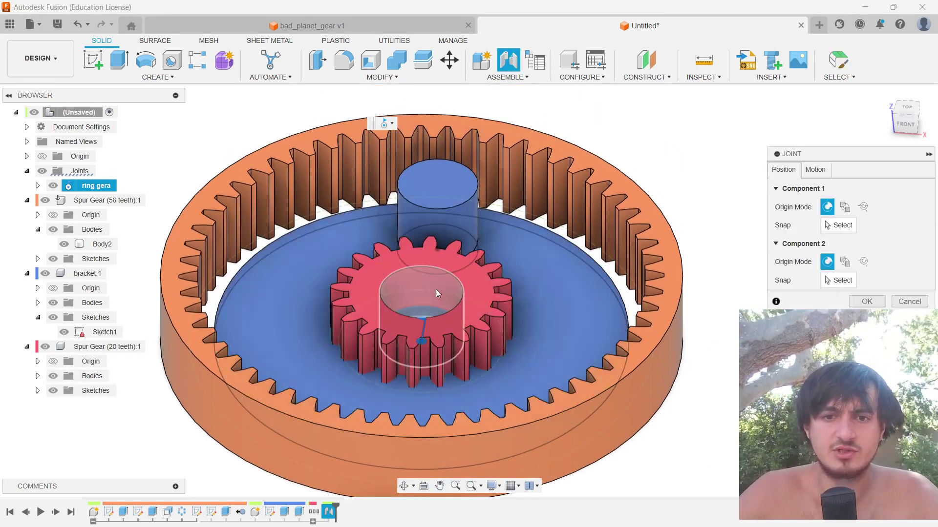
pyautogui.click(426, 295)
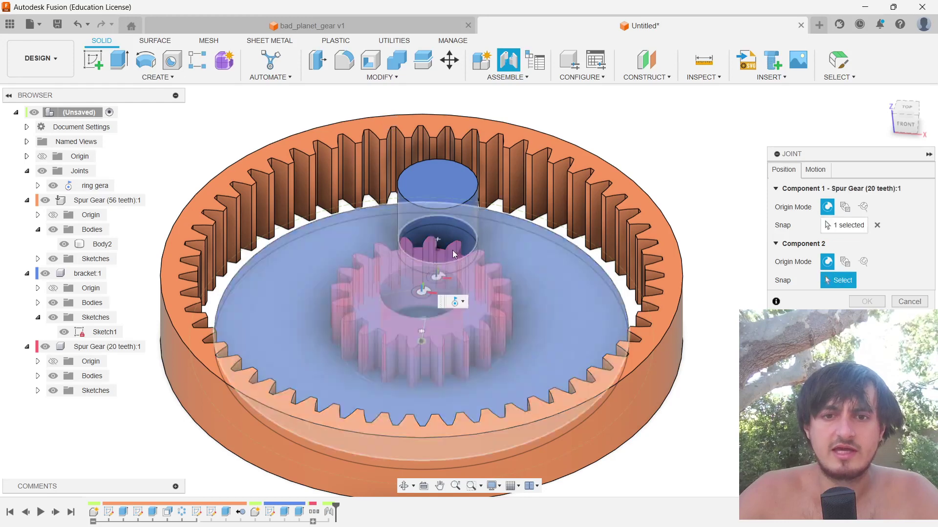
pyautogui.click(448, 187)
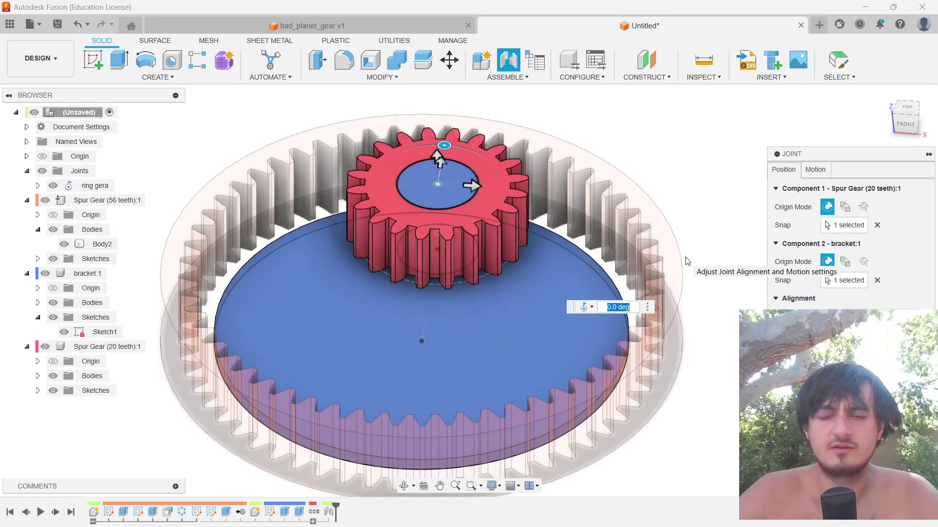
# Step: Confirm the 20-tooth gear's joint with Revolute motion about the Z axis and rename it "planet"
pyautogui.click(817, 170)
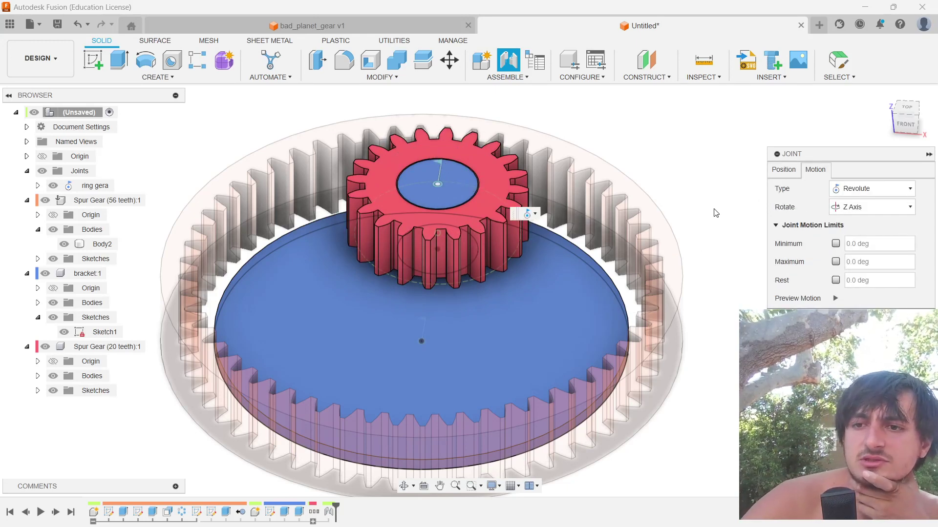
pyautogui.click(792, 172)
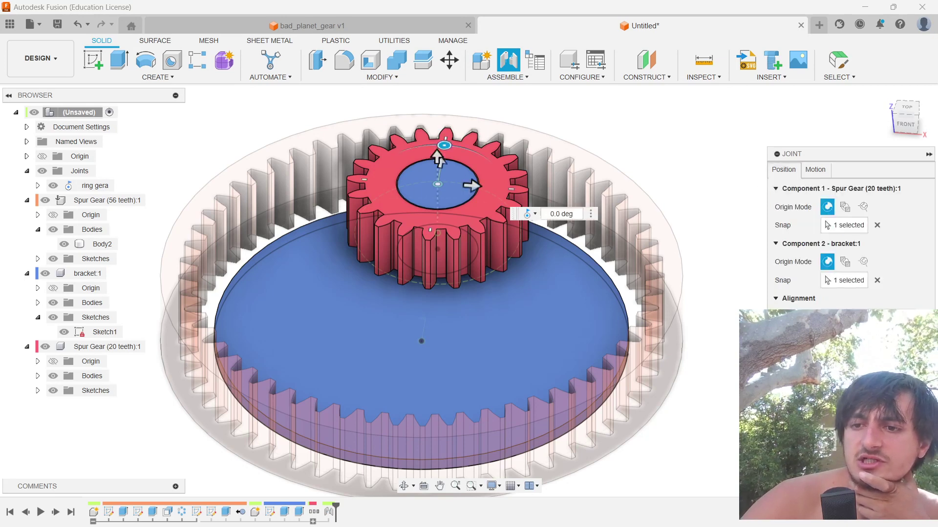
pyautogui.press('Return')
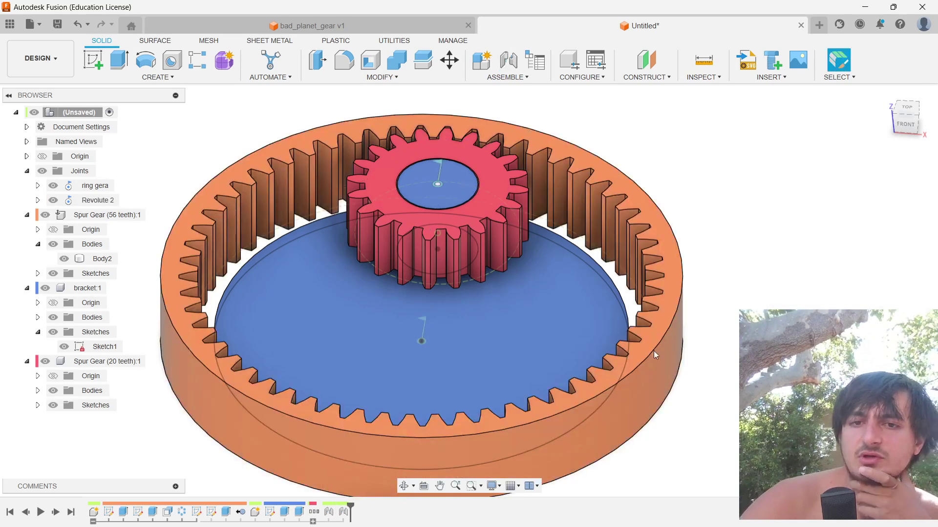
pyautogui.rightClick(105, 197)
pyautogui.click(154, 350)
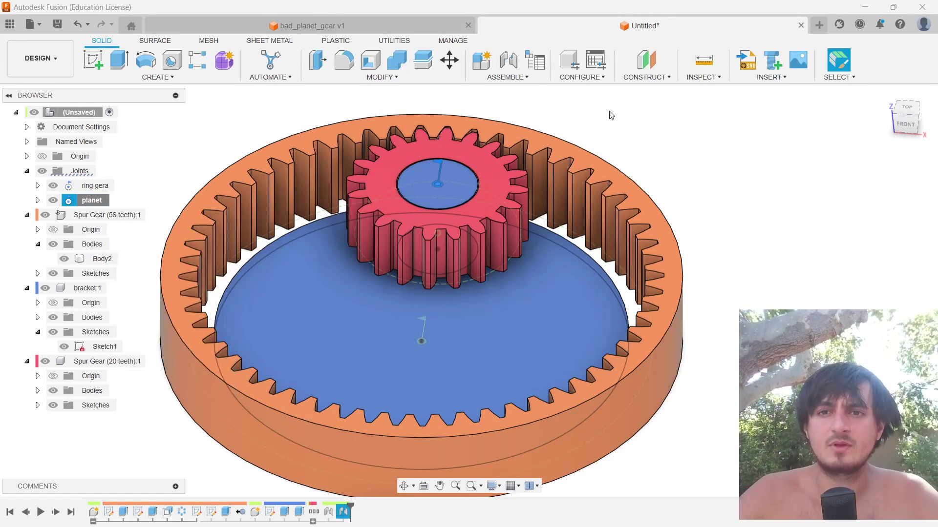
# Step: Start a Motion Link and select the "ring gera" joint first, followed by the "planet" joint
pyautogui.write('smotion')
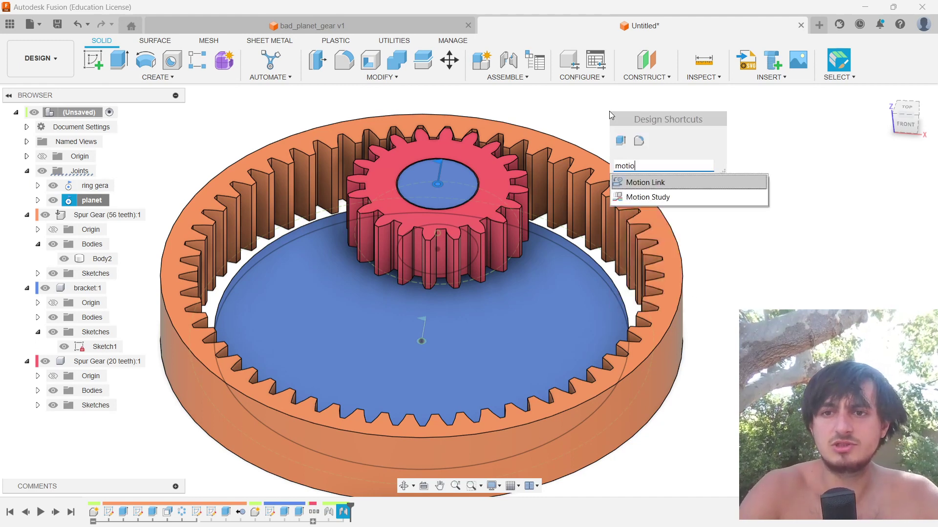
pyautogui.press('Return')
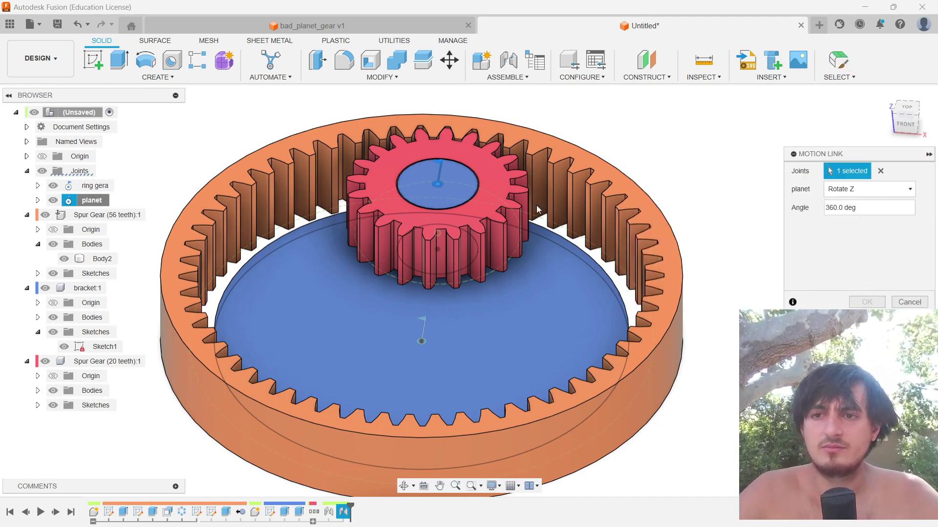
pyautogui.click(96, 190)
pyautogui.click(886, 172)
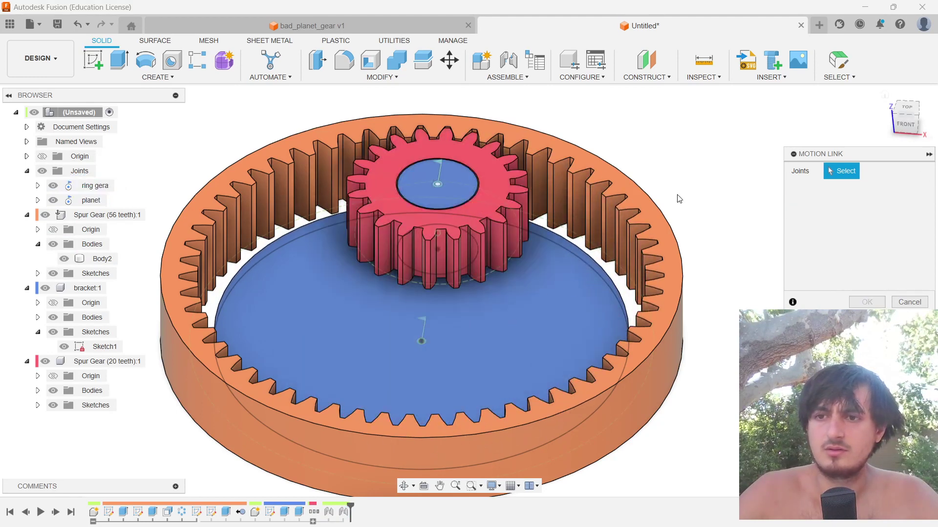
pyautogui.click(94, 186)
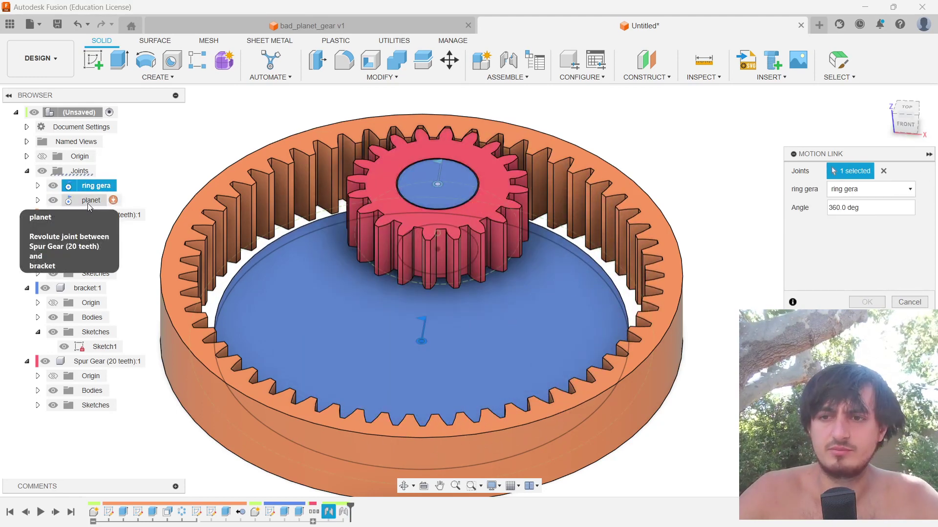
pyautogui.click(86, 202)
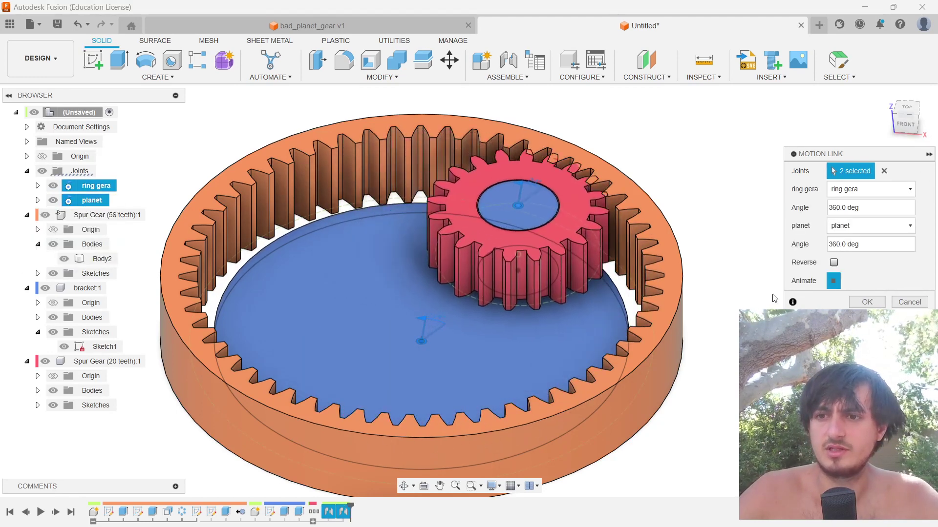
# Step: Set the planet joint's angle to (56/20)*360.0 deg and confirm the motion link
pyautogui.click(845, 244)
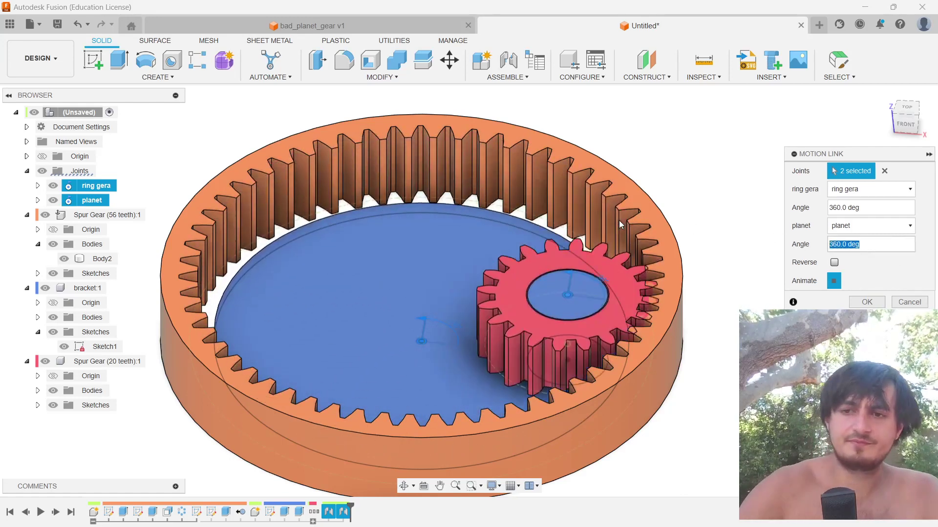
pyautogui.press('Home')
pyautogui.write('(')
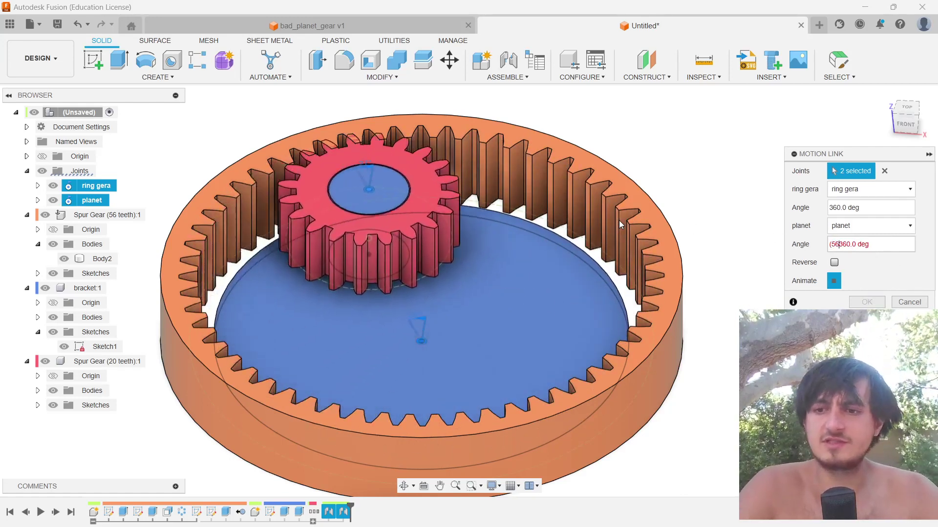
pyautogui.write('56/20)*')
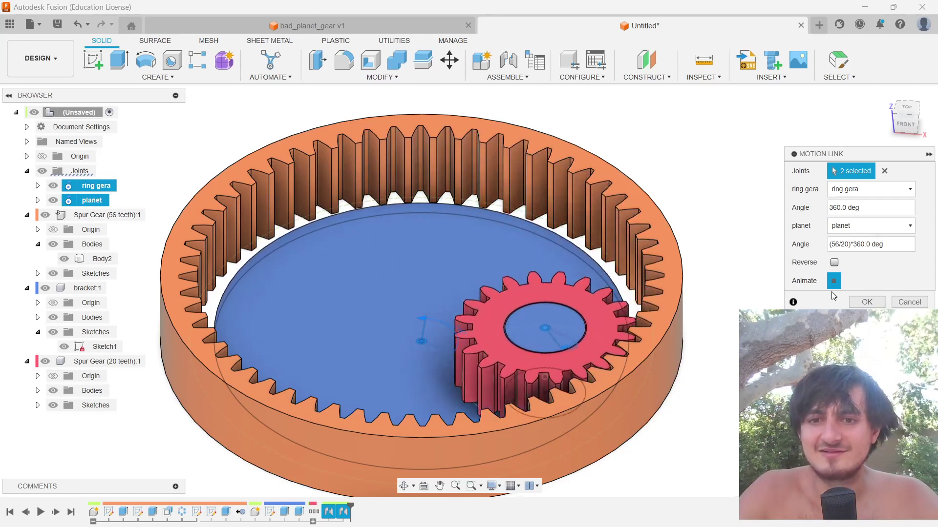
pyautogui.click(871, 306)
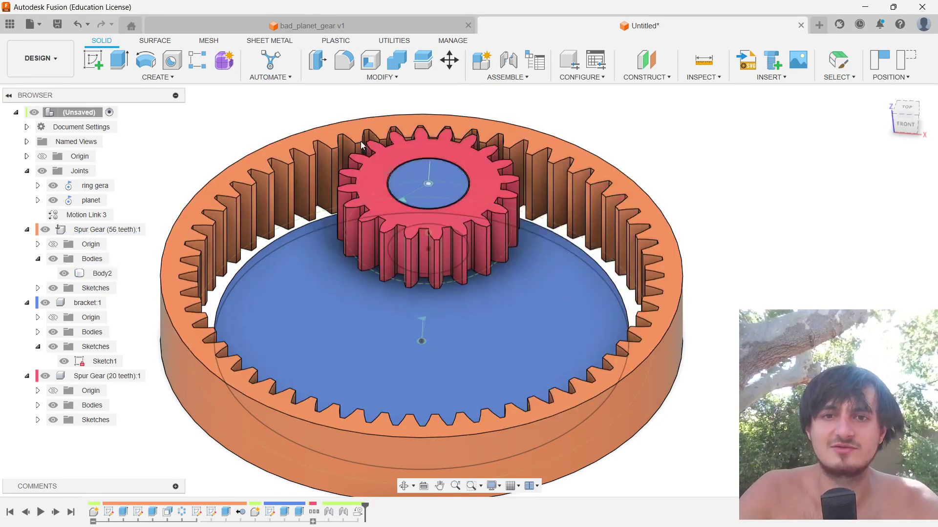
# Step: Check the tutorial video's section on meshing with the new ring gear and return to the Fusion model
pyautogui.hotkey('alt', 'Tab')
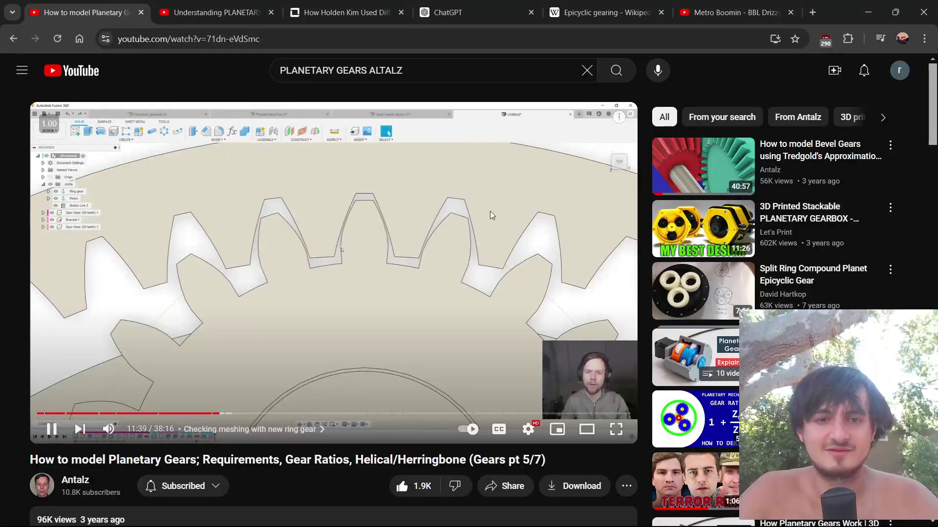
pyautogui.hotkey('alt', 'Tab')
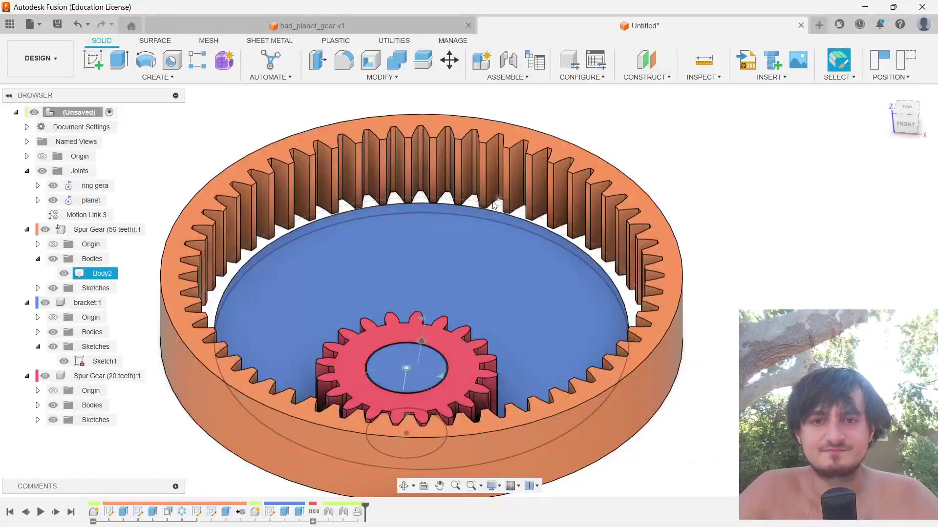
# Step: Examine the planet and ring gear teeth up close for meshing, turning the planet gear to another position around the ring
pyautogui.keyDown('shift'); pyautogui.moveTo(473, 273); pyautogui.dragTo(523, 163, button='middle'); pyautogui.keyUp('shift')
pyautogui.scroll(6, 430, 322)
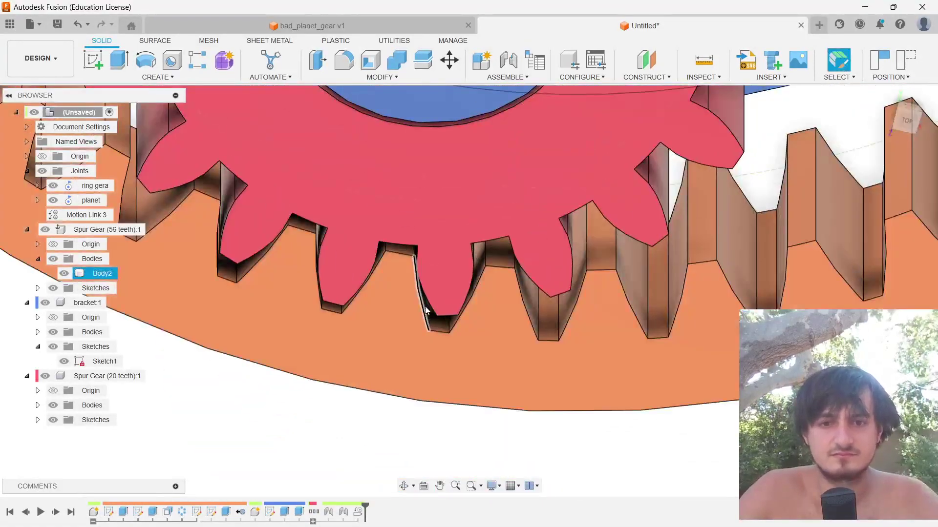
pyautogui.keyDown('shift'); pyautogui.moveTo(425, 311); pyautogui.dragTo(448, 283, button='middle'); pyautogui.keyUp('shift')
pyautogui.click(362, 285)
pyautogui.scroll(8, 372, 266)
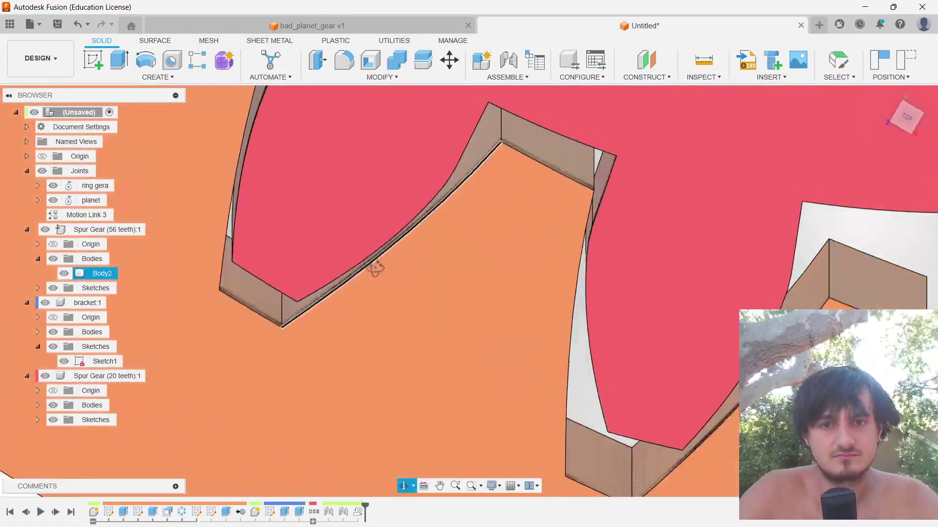
pyautogui.press('Escape')
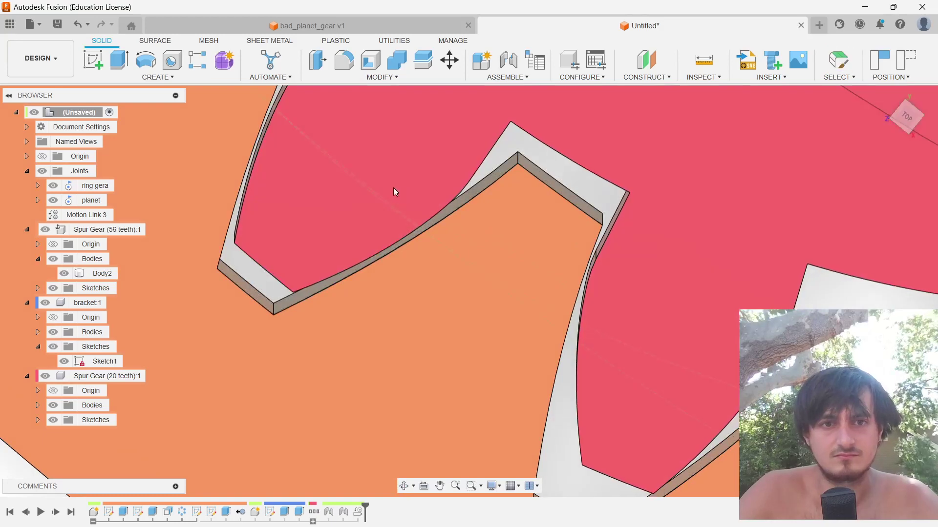
pyautogui.moveTo(373, 177); pyautogui.dragTo(535, 259)
pyautogui.scroll(-10, 534, 259)
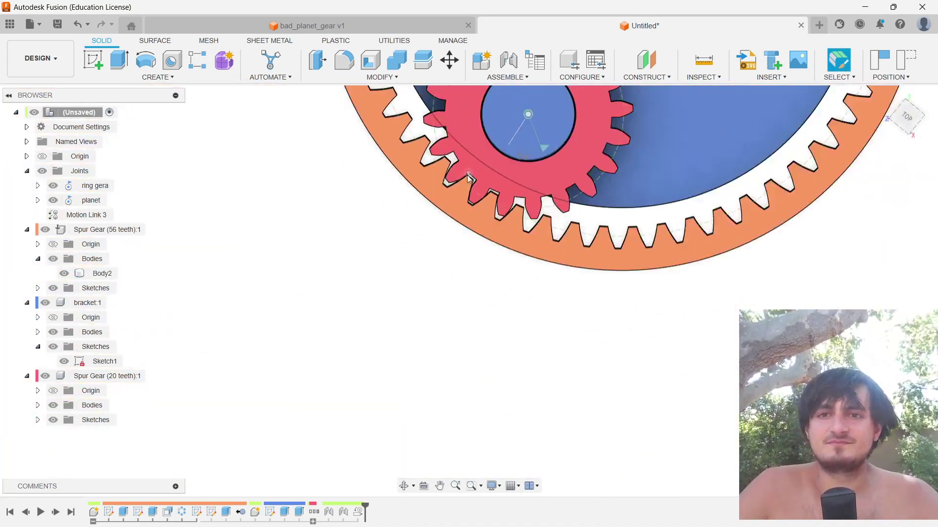
pyautogui.moveTo(693, 248); pyautogui.dragTo(556, 362, button='middle')
pyautogui.keyDown('shift'); pyautogui.moveTo(561, 193); pyautogui.dragTo(472, 124, button='middle'); pyautogui.keyUp('shift')
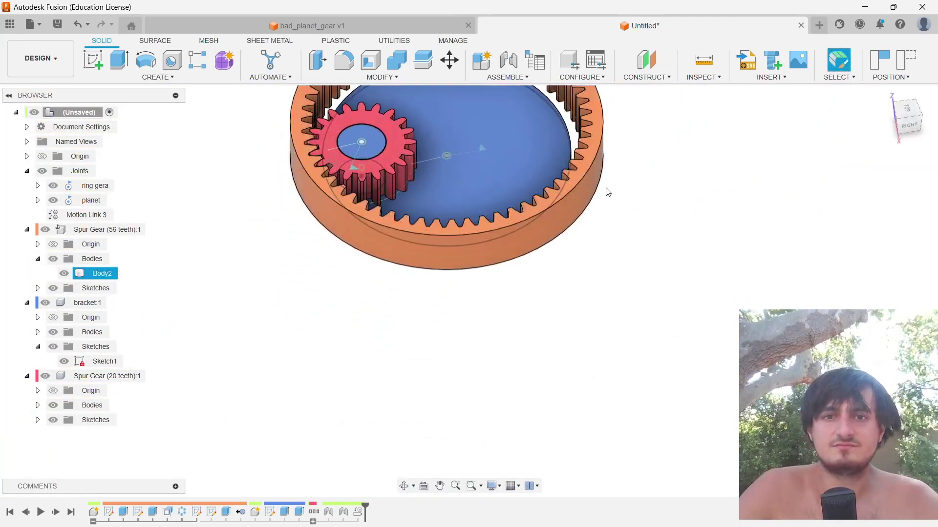
pyautogui.moveTo(607, 192); pyautogui.dragTo(616, 371, button='middle')
pyautogui.scroll(1, 517, 331)
pyautogui.scroll(3, 503, 315)
# Step: Switch to the tutorial video, rewind it to the bracket sketch with the second circle around the planet hole, and return to Fusion
pyautogui.hotkey('alt', 'Tab')
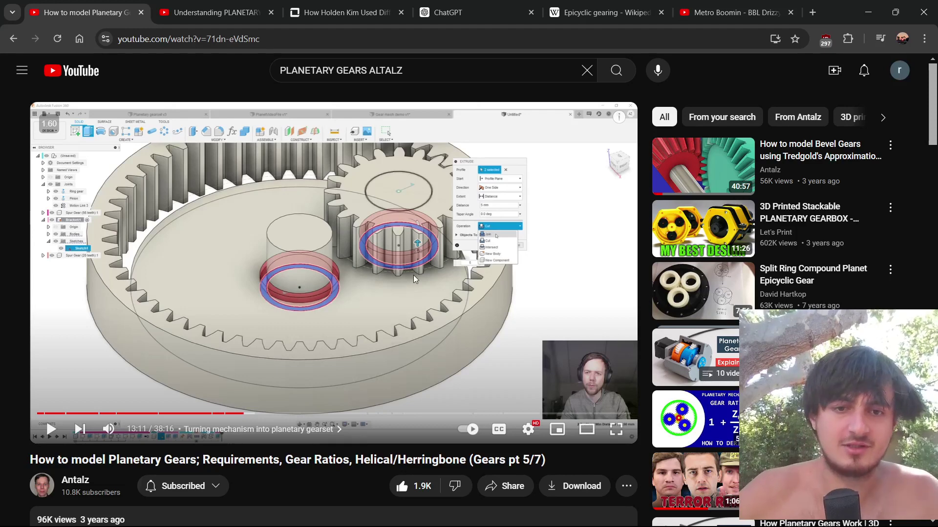
pyautogui.press('Left')
pyautogui.press('Left')
pyautogui.press('Left')
pyautogui.press('Left')
pyautogui.press('Left')
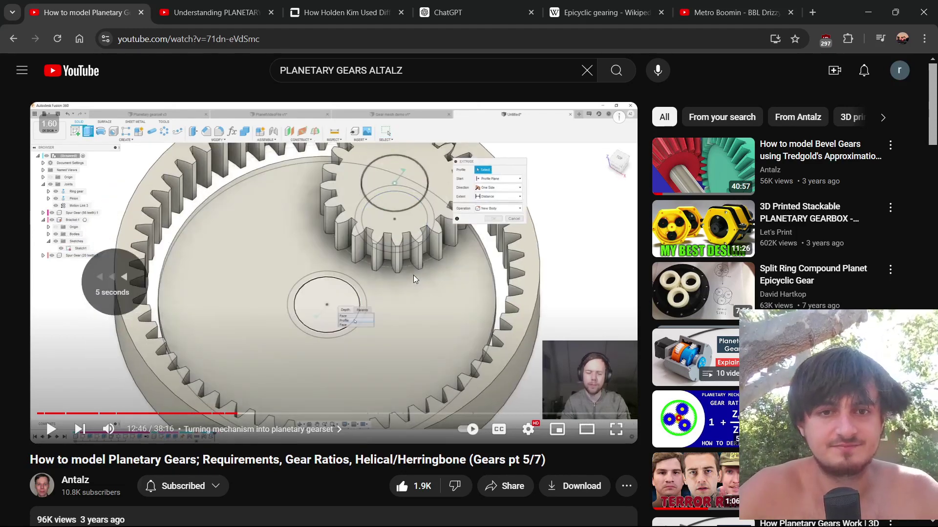
pyautogui.press('Left')
pyautogui.press('Left')
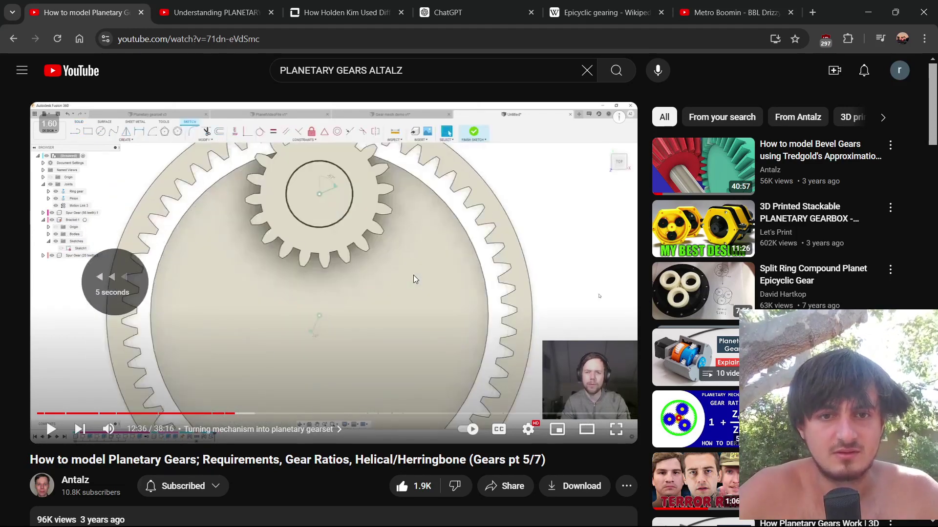
pyautogui.press('space')
pyautogui.press('Left')
pyautogui.press('Left')
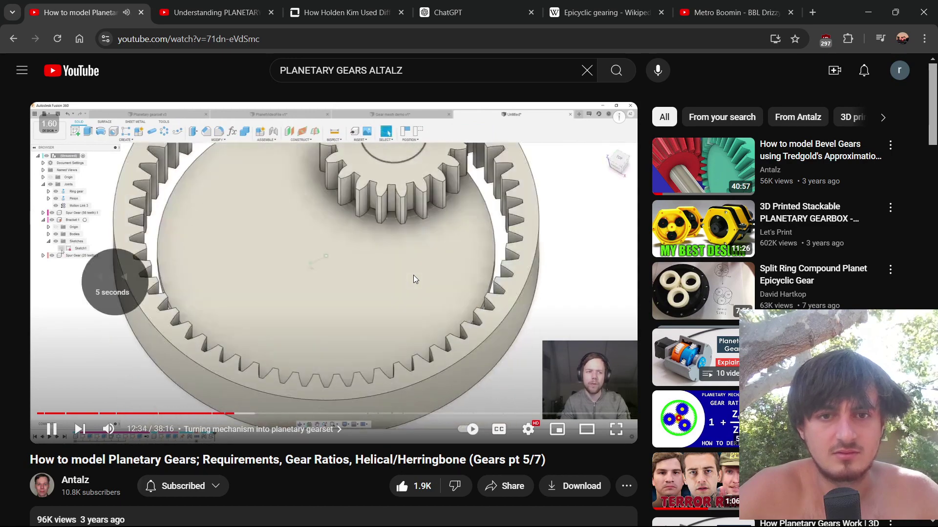
pyautogui.press('Left')
pyautogui.press('Left')
pyautogui.press('Left')
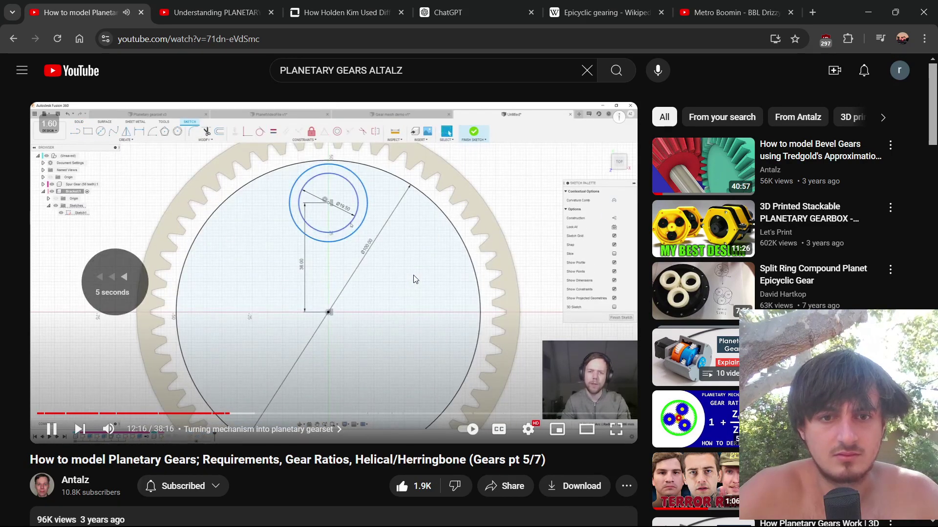
pyautogui.hotkey('alt', 'Tab')
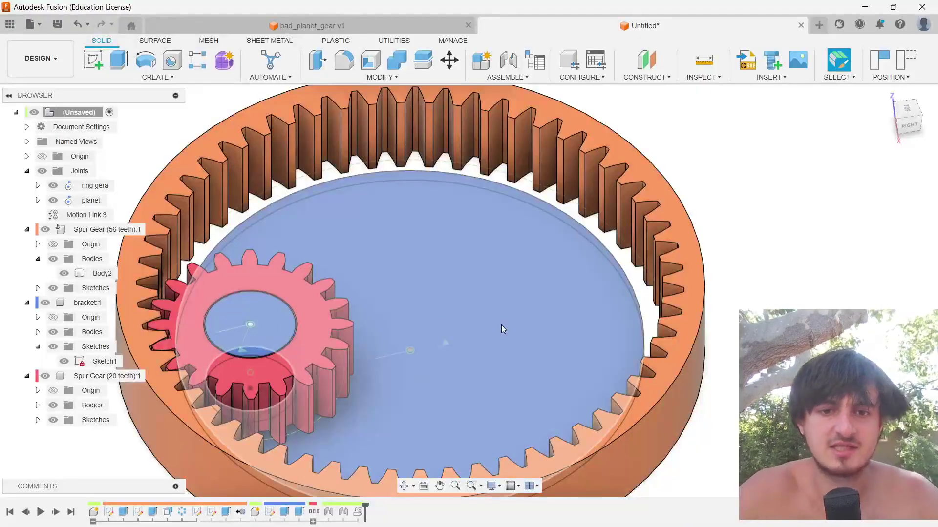
# Step: Edit the bracket sketch and draw a larger circle concentric with the 19.5 mm circle
pyautogui.click(270, 511)
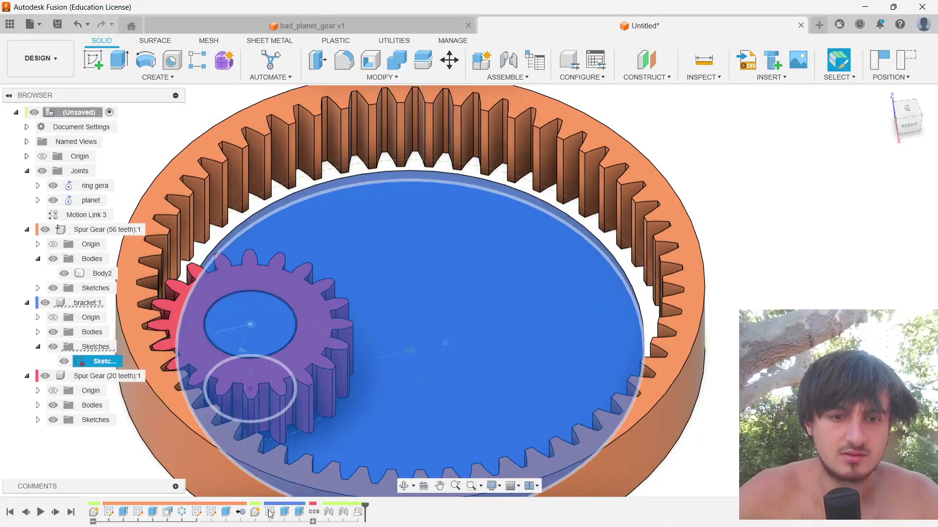
pyautogui.doubleClick(271, 512)
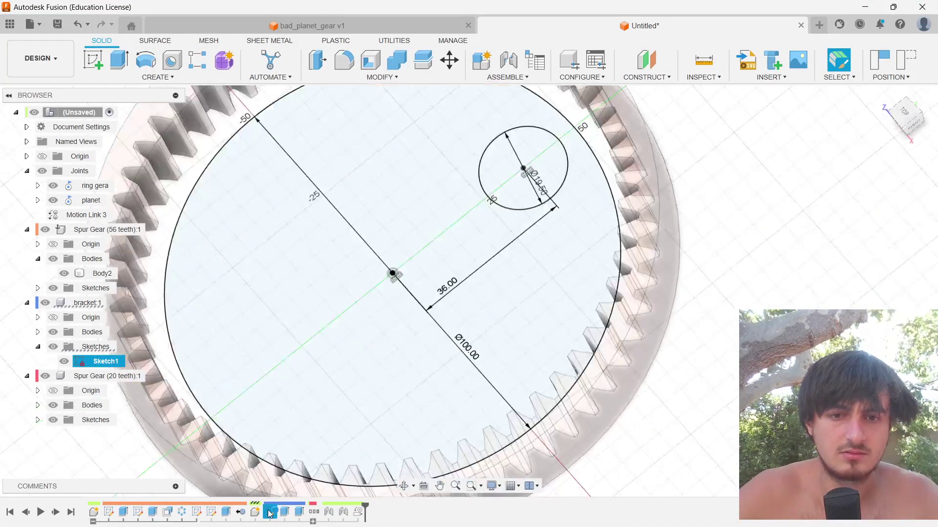
pyautogui.press('c')
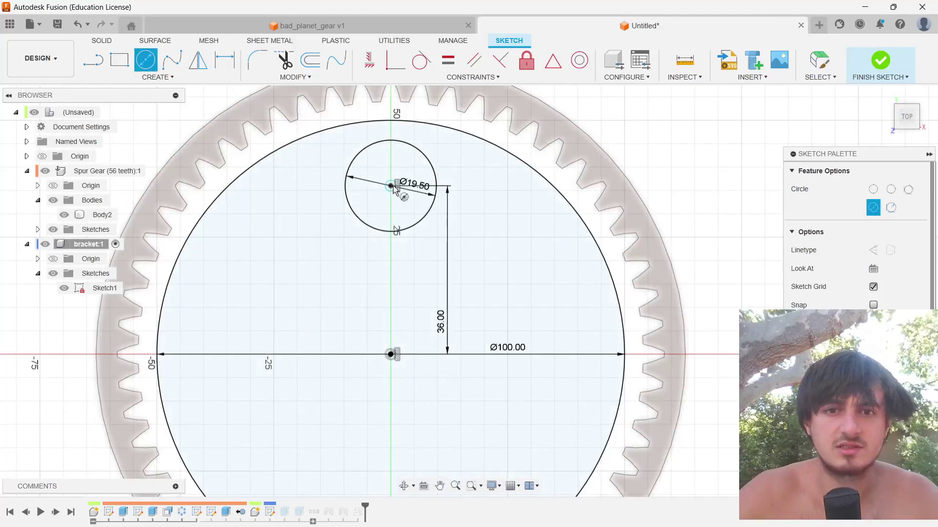
pyautogui.click(391, 185)
pyautogui.click(441, 221)
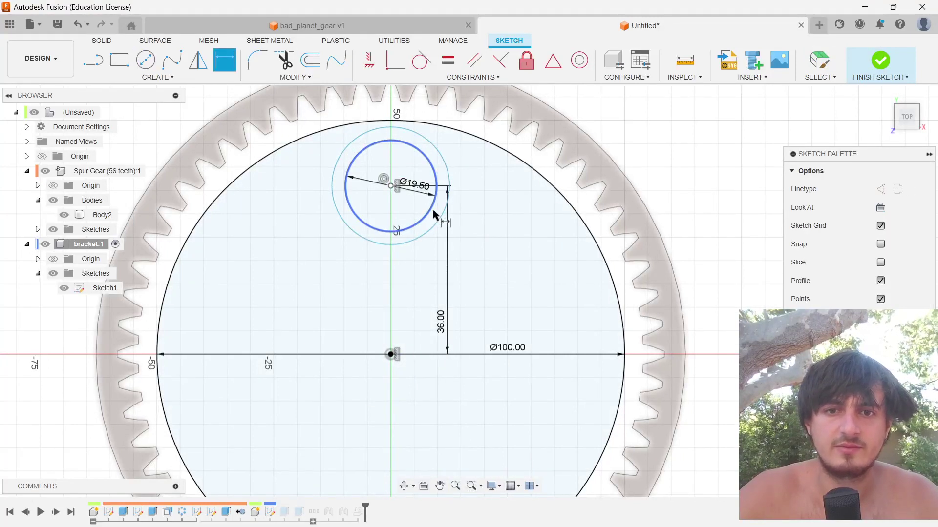
# Step: Dimension the gap between the 19.5 mm circle and the larger circle around it as 2 mm
pyautogui.press('d')
pyautogui.click(445, 210)
pyautogui.click(354, 249)
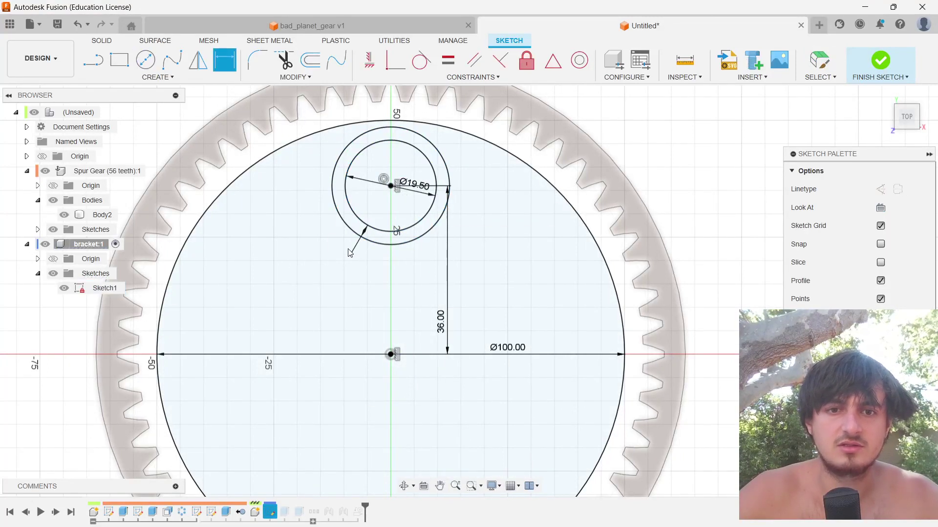
pyautogui.write('2')
pyautogui.press('Return')
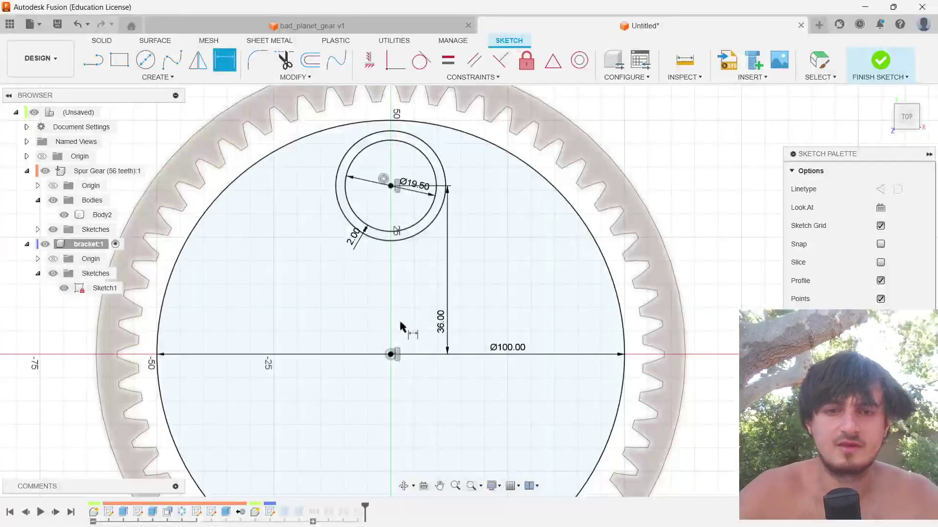
# Step: Draw two concentric circles at the center of the bracket sketch, checking the tutorial video for the layout
pyautogui.press('c')
pyautogui.click(391, 354)
pyautogui.hotkey('alt', 'Tab')
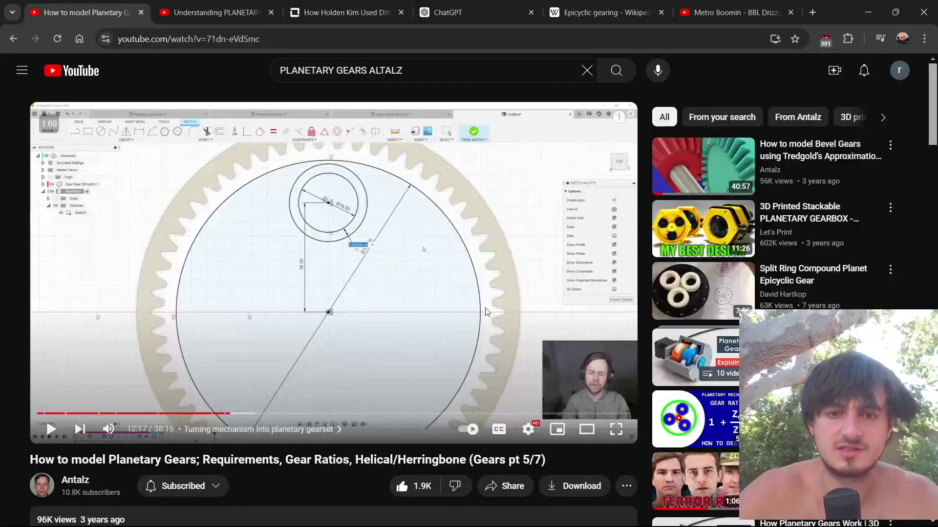
pyautogui.click(477, 309)
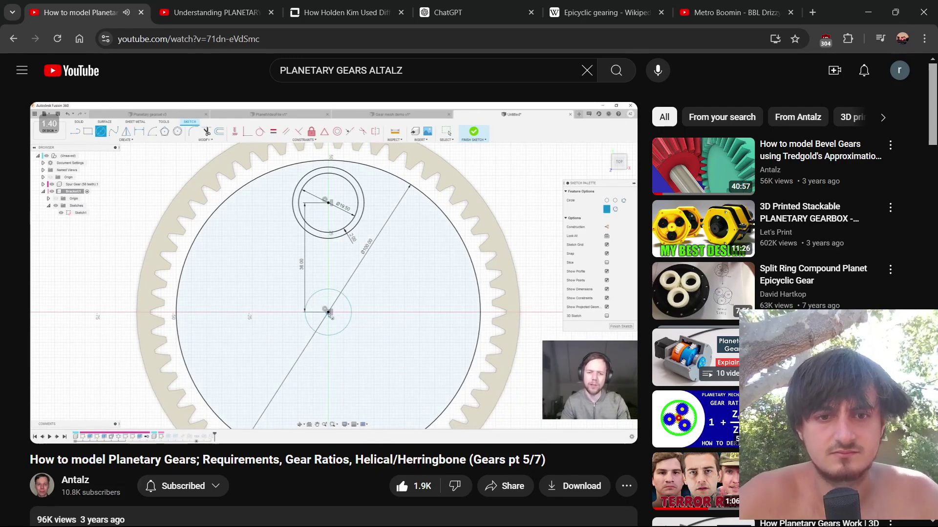
pyautogui.click(418, 293)
pyautogui.hotkey('alt', 'Tab')
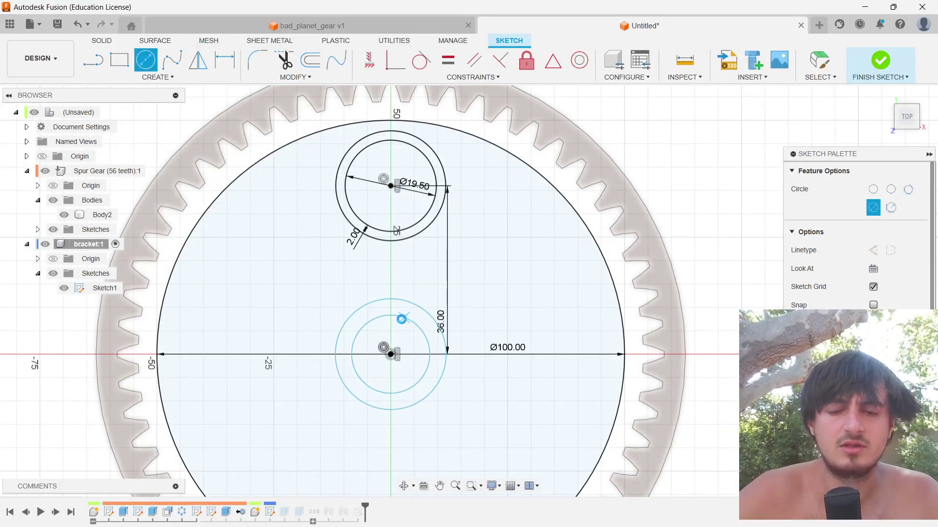
pyautogui.click(395, 318)
pyautogui.press('Escape')
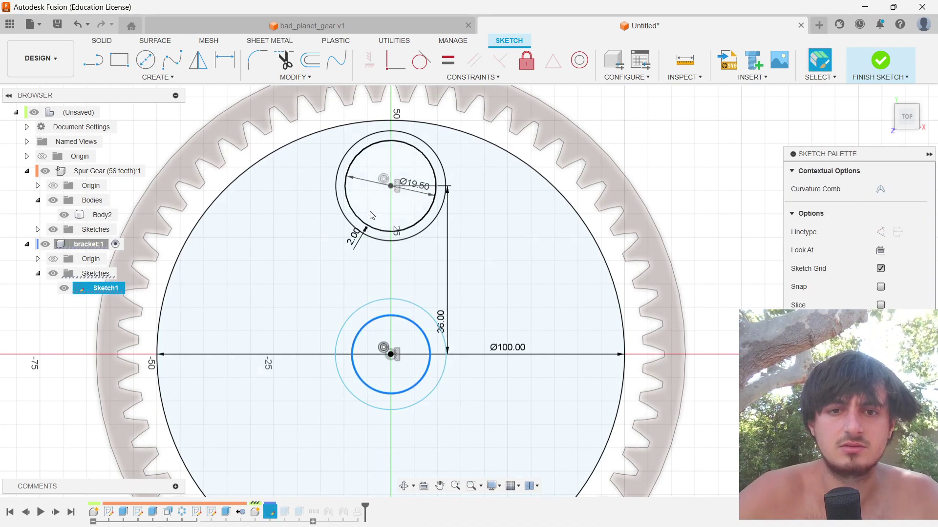
# Step: Apply Equal constraints matching the central inner and outer circles to the corresponding inner and outer circles of the planet hole
pyautogui.press('e')
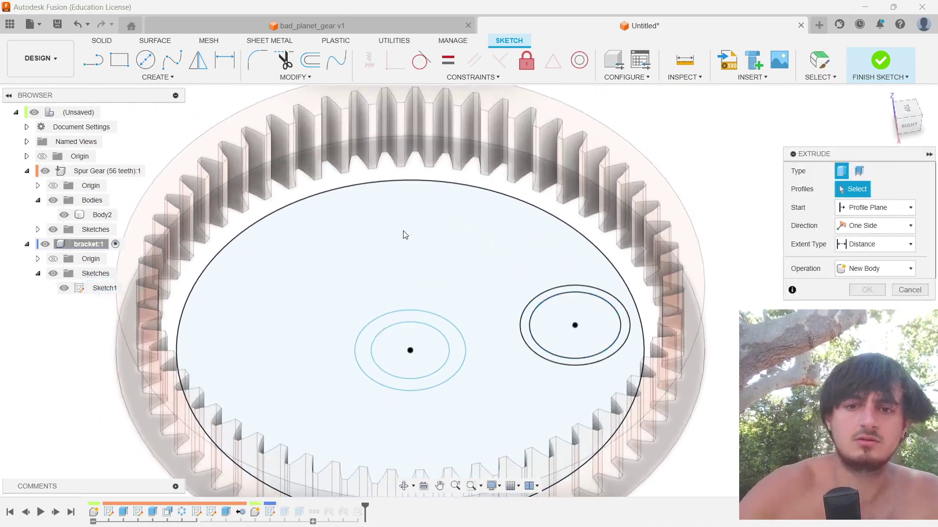
pyautogui.press('Escape')
pyautogui.moveTo(399, 272); pyautogui.dragTo(237, 219, button='middle')
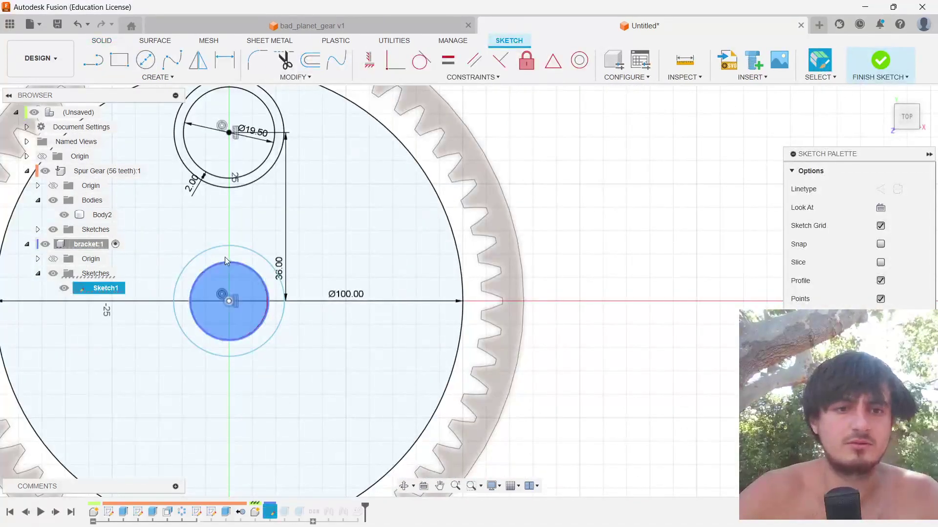
pyautogui.click(229, 179)
pyautogui.write('s')
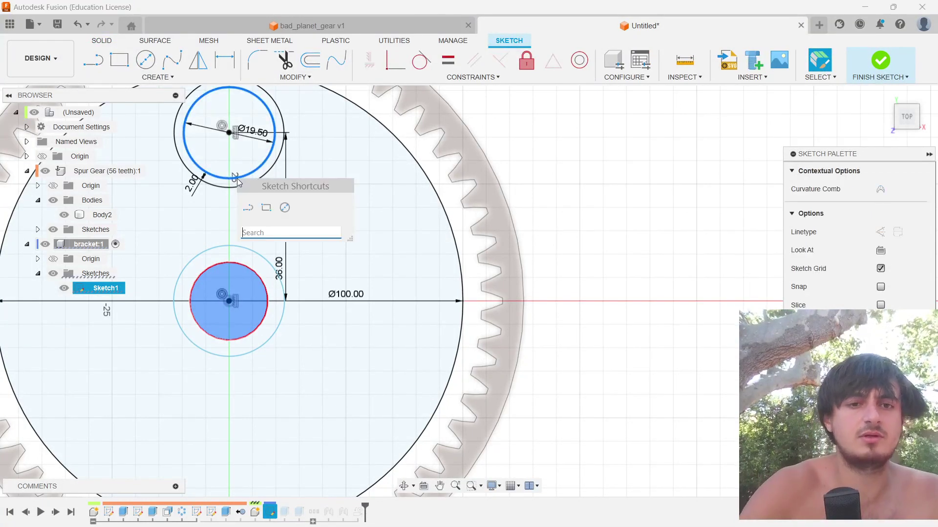
pyautogui.write('eq')
pyautogui.press('Return')
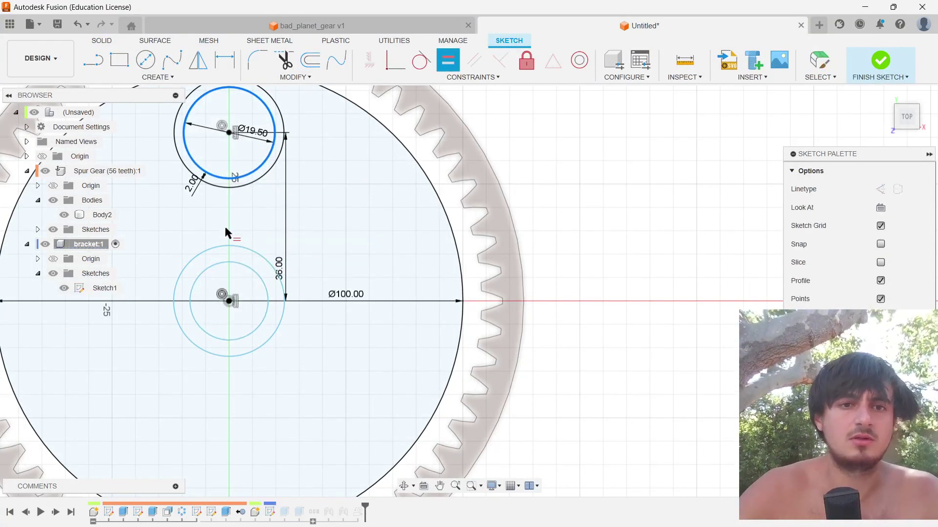
pyautogui.click(230, 263)
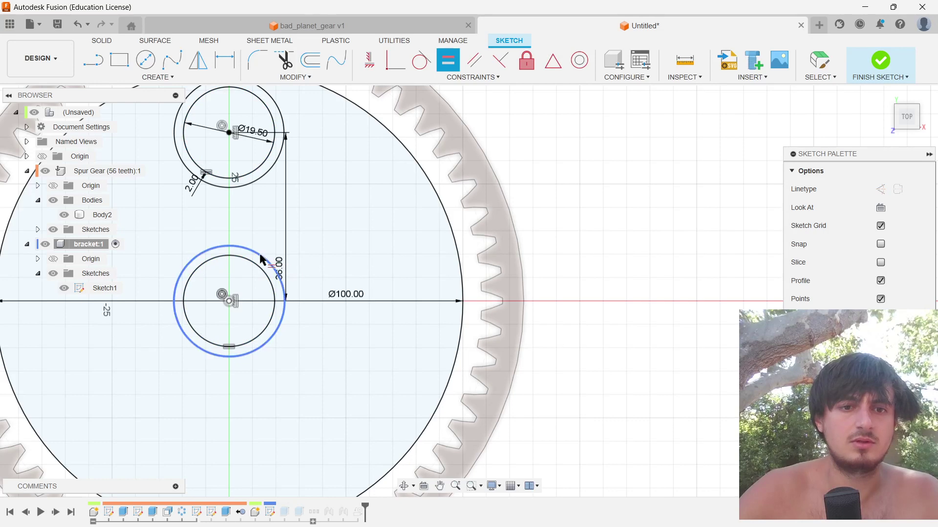
pyautogui.click(238, 186)
pyautogui.click(257, 251)
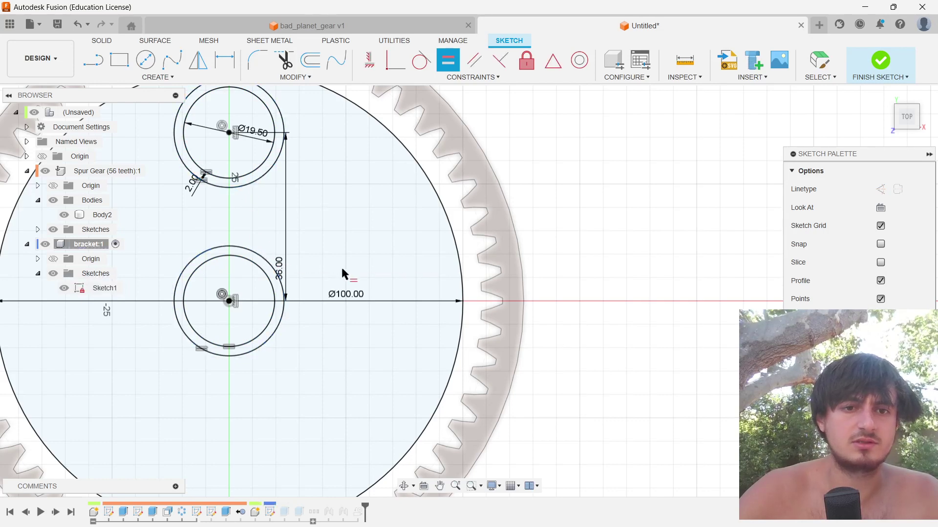
# Step: Compare the sketch with the tutorial video, finish the bracket sketch, and watch how the tutorial extrudes its circle profiles
pyautogui.moveTo(212, 221); pyautogui.dragTo(324, 238, button='middle')
pyautogui.hotkey('alt', 'Tab')
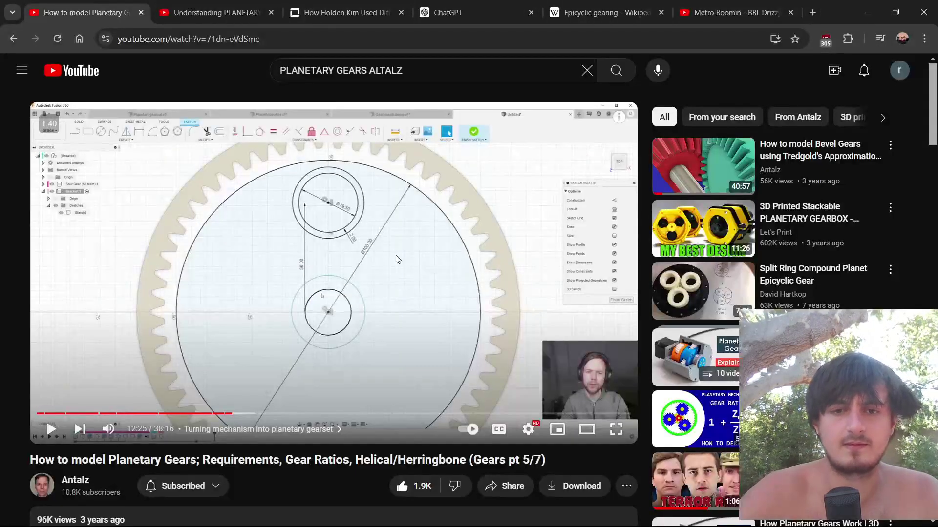
pyautogui.click(434, 267)
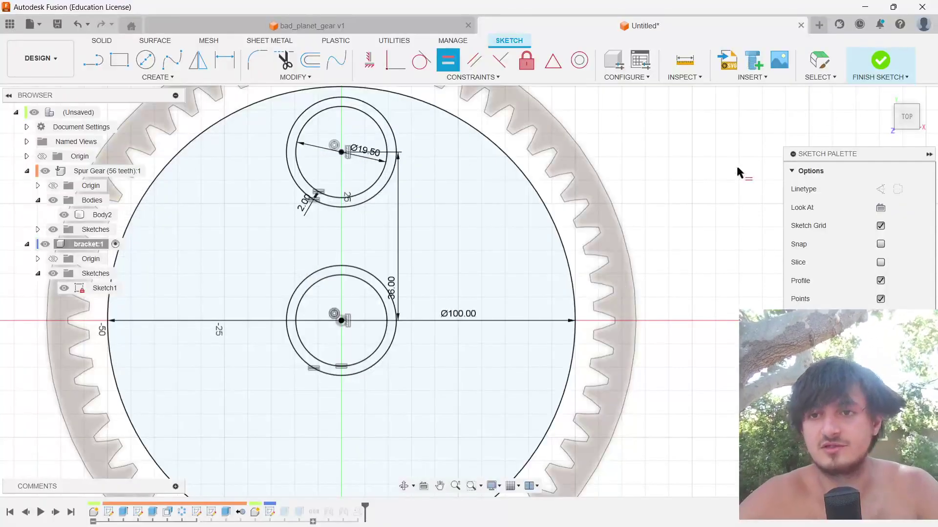
pyautogui.click(888, 59)
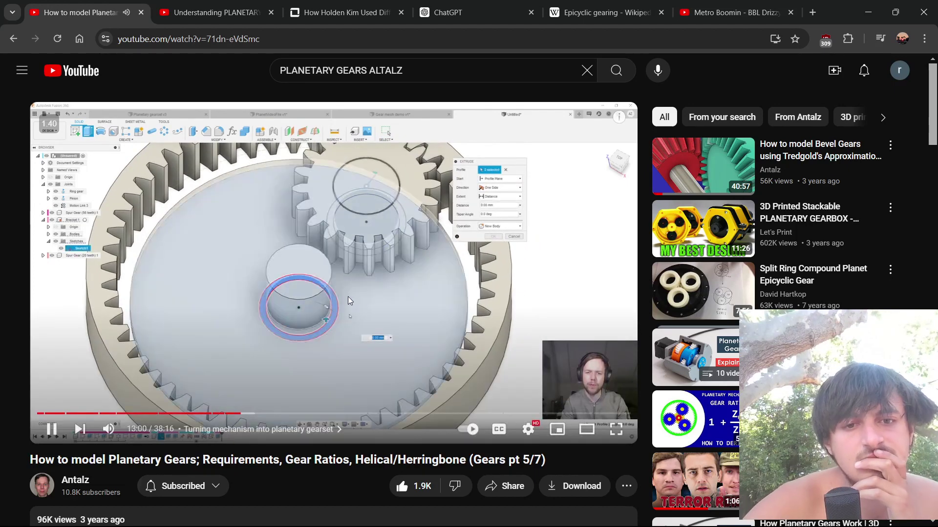
pyautogui.click(348, 296)
pyautogui.hotkey('alt', 'Tab')
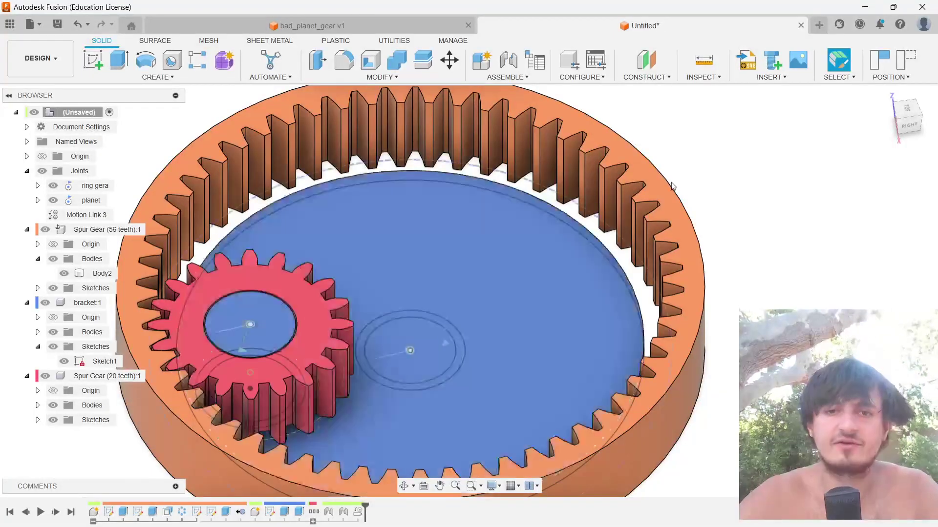
# Step: Hide the 56-tooth ring gear and view the bracket and planet gear from the right side
pyautogui.click(902, 133)
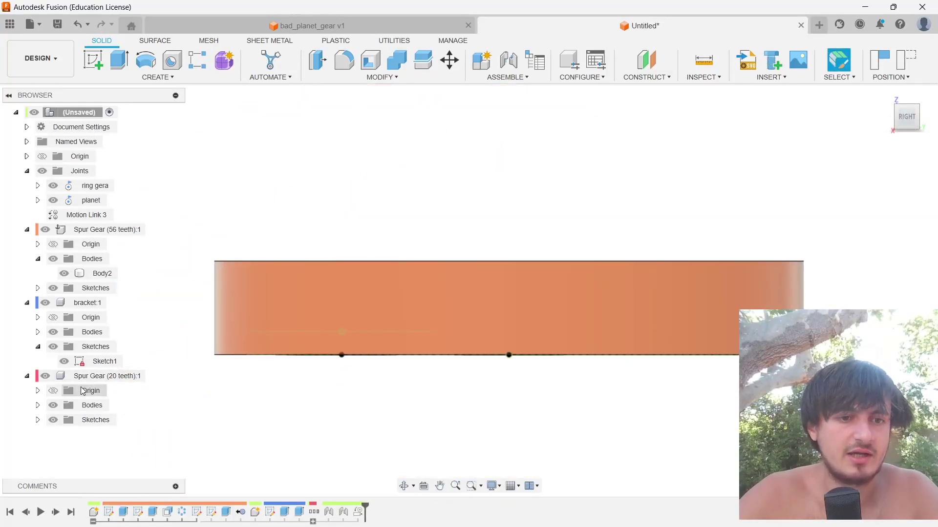
pyautogui.click(51, 228)
pyautogui.scroll(5, 337, 342)
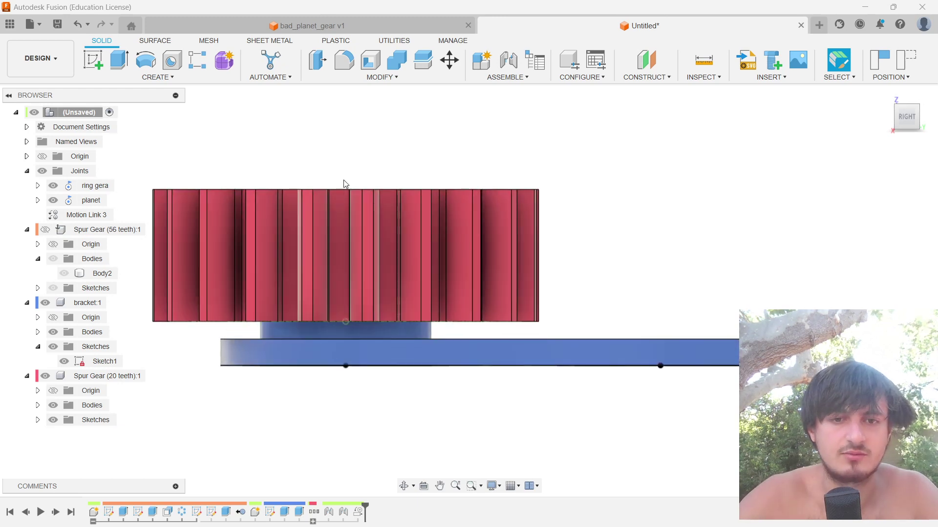
# Step: Try to extrude the bracket's central inner circle 20 mm with component positions captured, and undo the extrusion
pyautogui.scroll(5, 424, 299)
pyautogui.keyDown('shift'); pyautogui.moveTo(424, 298); pyautogui.dragTo(585, 321, button='middle'); pyautogui.keyUp('shift')
pyautogui.click(572, 314)
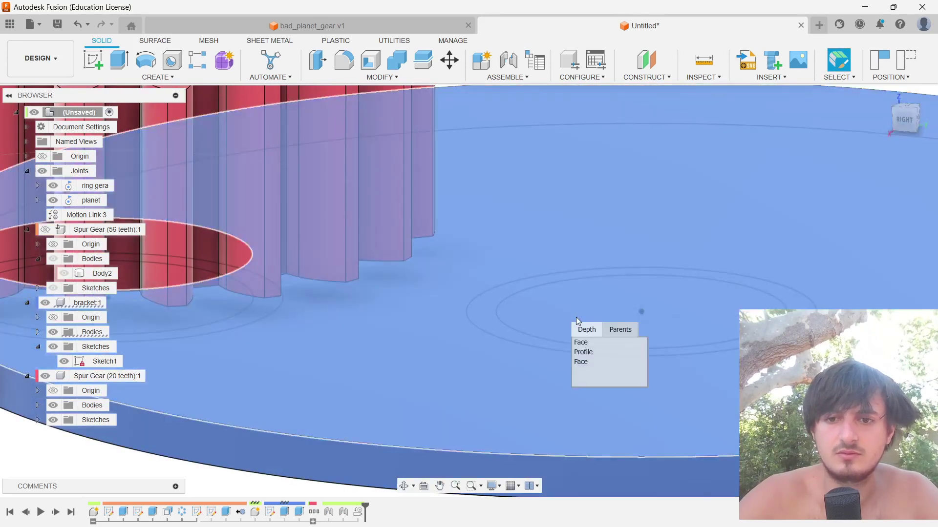
pyautogui.click(583, 353)
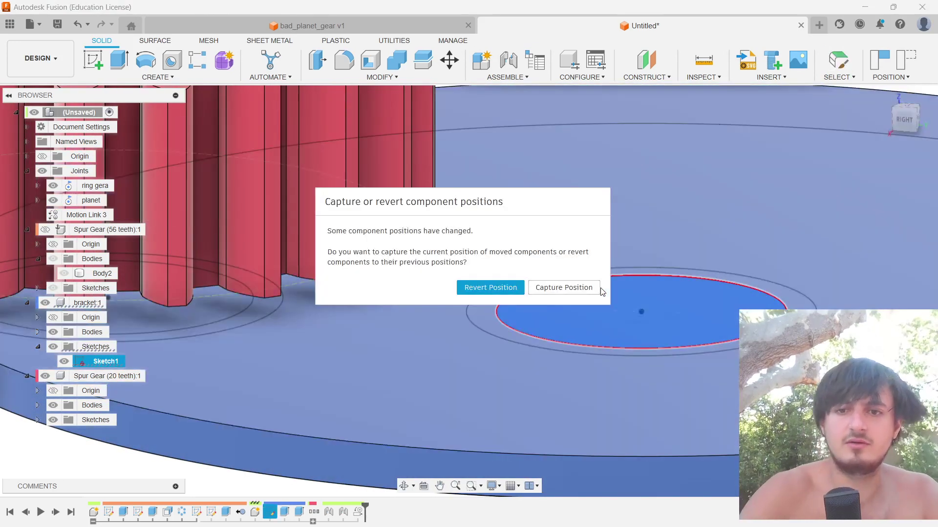
pyautogui.click(563, 288)
pyautogui.write('e20')
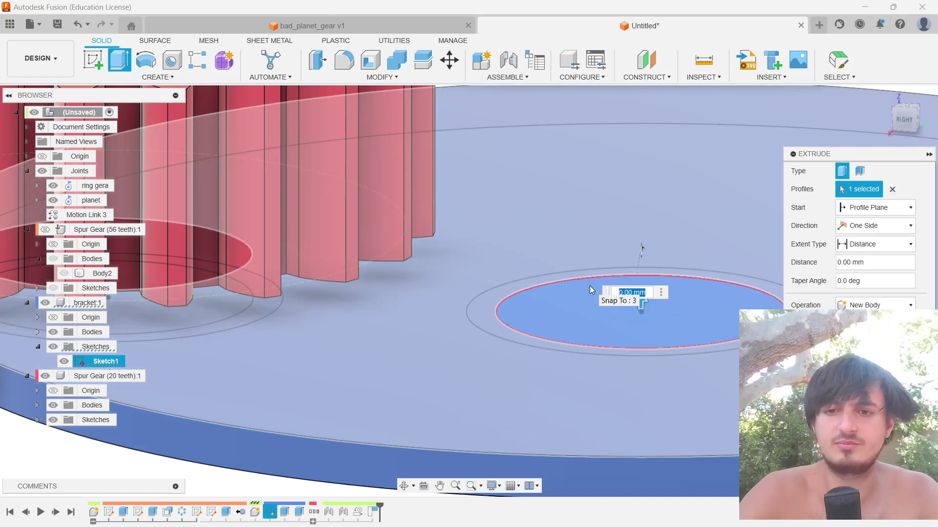
pyautogui.press('Return')
pyautogui.hotkey('ctrl', 'z')
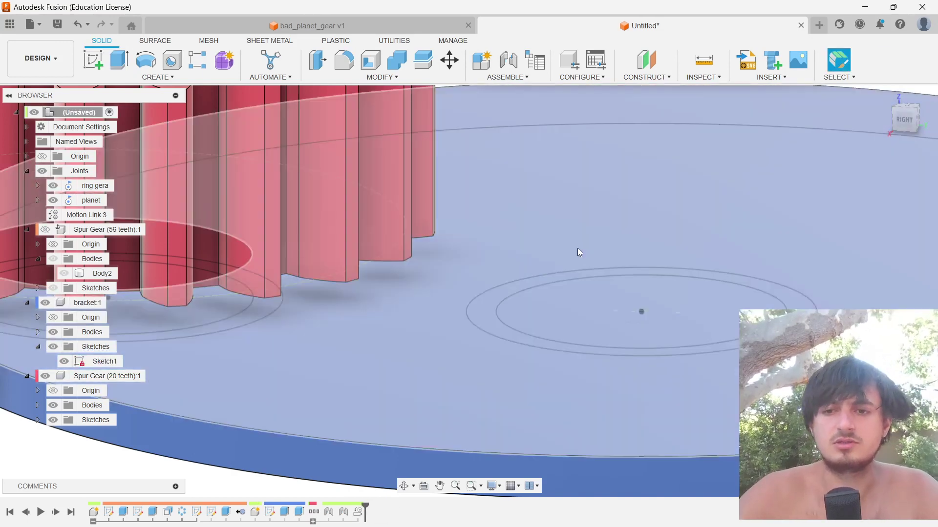
# Step: Measure the distance between the central inner circle profile and the bracket plate's upper face
pyautogui.click(599, 304)
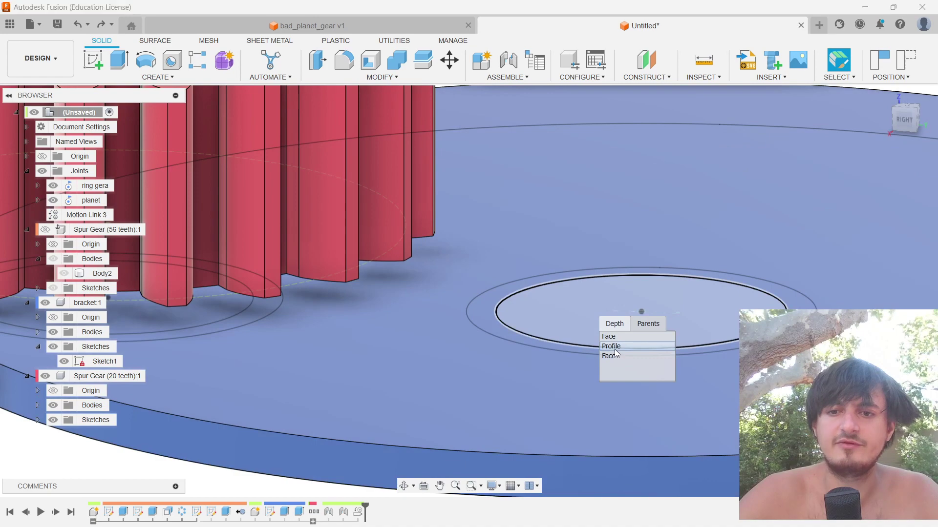
pyautogui.click(611, 346)
pyautogui.moveTo(611, 346)
pyautogui.mouseDown(button='middle')
pyautogui.moveTo(667, 360)
pyautogui.moveTo(666, 481)
pyautogui.moveTo(551, 192)
pyautogui.moveTo(587, 189)
pyautogui.mouseUp(button='middle')
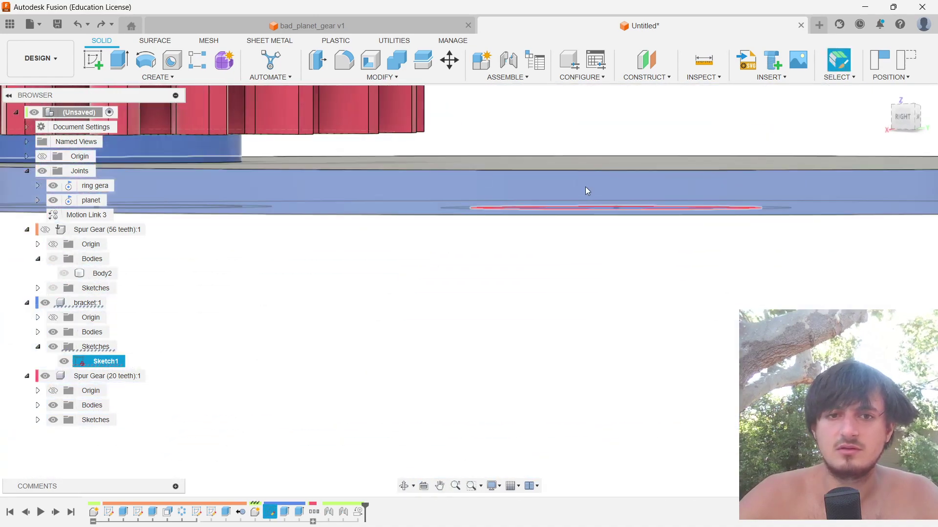
pyautogui.moveTo(507, 154)
pyautogui.mouseDown(button='middle')
pyautogui.moveTo(565, 291)
pyautogui.moveTo(398, 188)
pyautogui.moveTo(429, 205)
pyautogui.moveTo(501, 141)
pyautogui.moveTo(605, 210)
pyautogui.moveTo(592, 186)
pyautogui.moveTo(570, 180)
pyautogui.moveTo(363, 242)
pyautogui.moveTo(513, 231)
pyautogui.mouseUp(button='middle')
pyautogui.press('i')
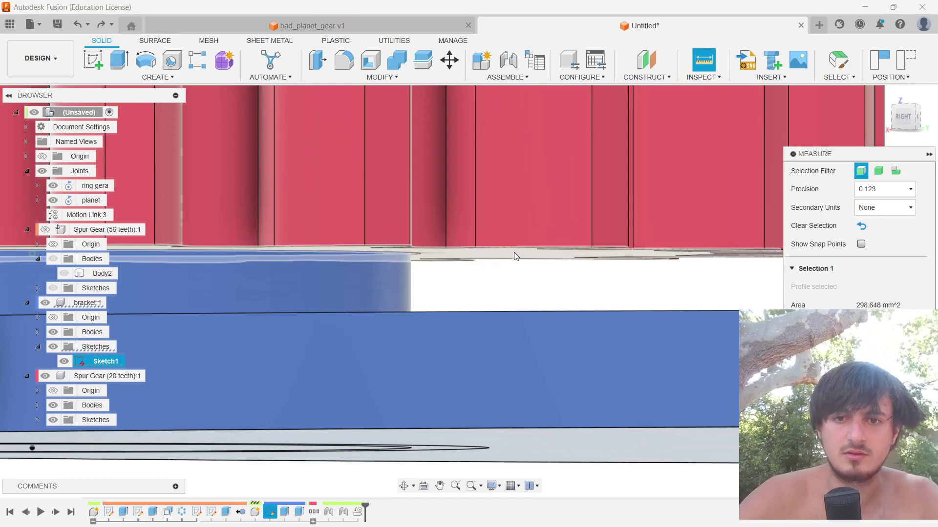
pyautogui.keyDown('shift'); pyautogui.moveTo(547, 288); pyautogui.dragTo(523, 347, button='middle'); pyautogui.keyUp('shift')
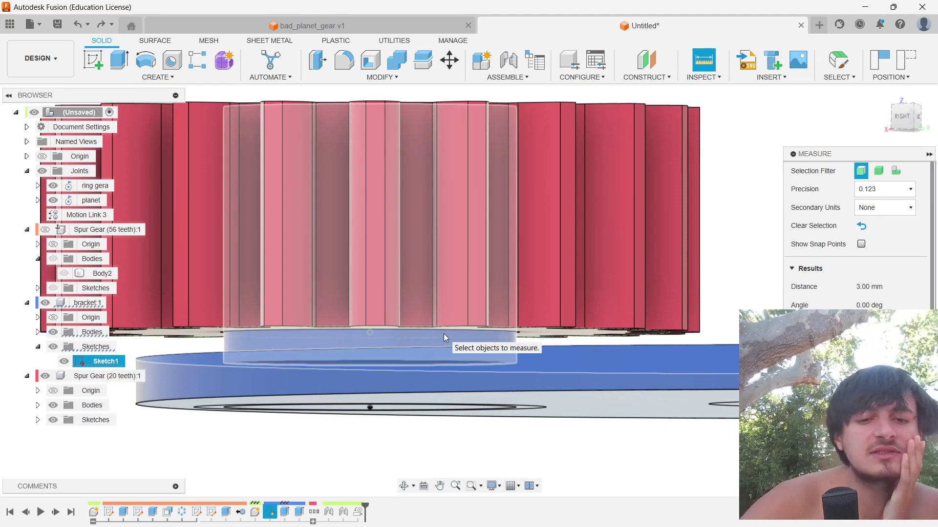
pyautogui.scroll(-3, 436, 338)
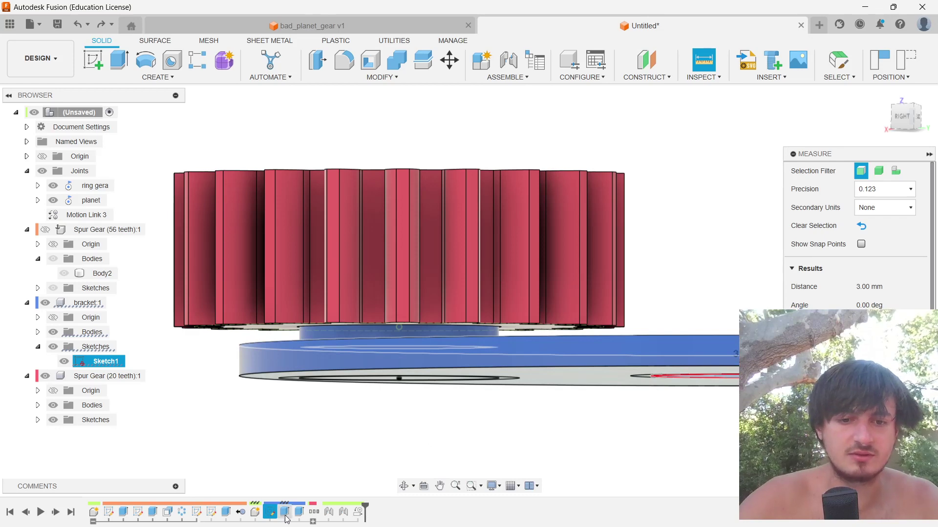
pyautogui.press('Escape')
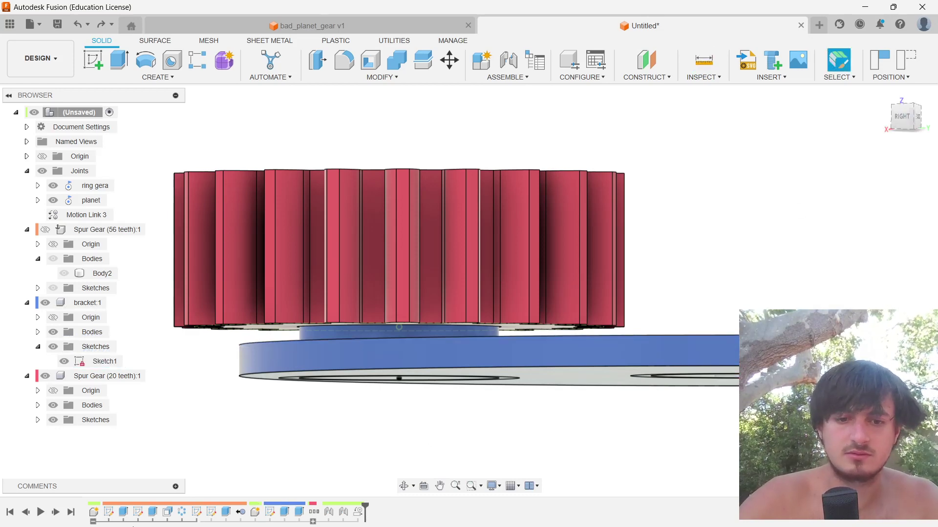
# Step: Set the extrusion distance of the bracket's planet boss to 22 mm
pyautogui.doubleClick(298, 513)
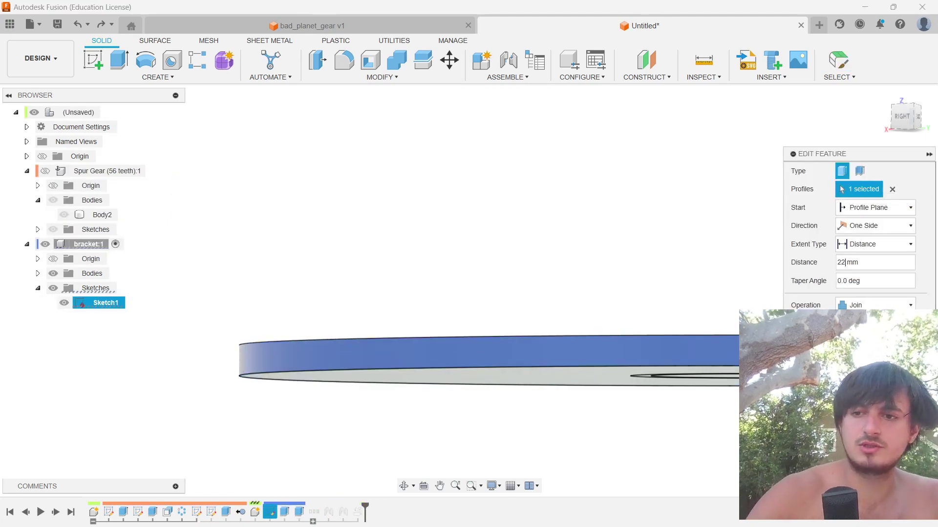
pyautogui.press('Return')
# Step: Try to extrude the bracket's central inner circle profile 23 mm
pyautogui.keyDown('shift'); pyautogui.moveTo(531, 205); pyautogui.dragTo(525, 224, button='middle'); pyautogui.keyUp('shift')
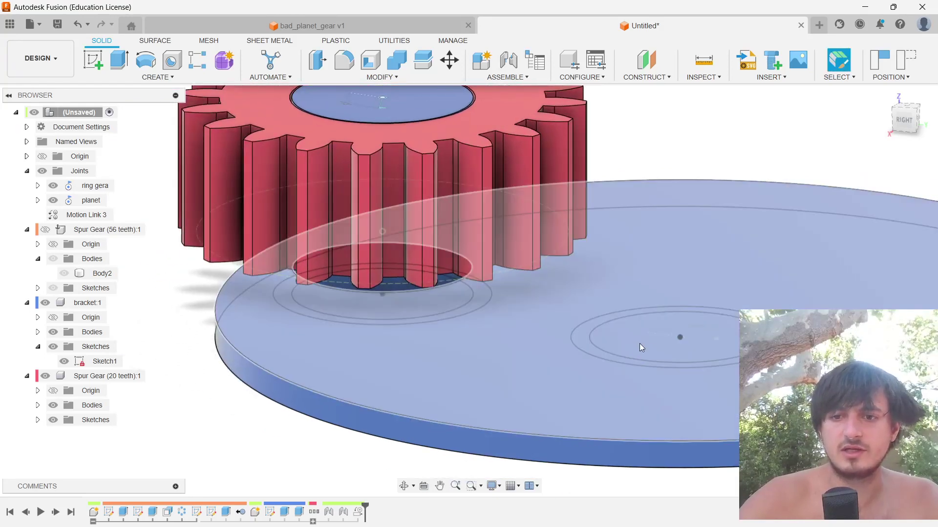
pyautogui.click(649, 337)
pyautogui.click(658, 382)
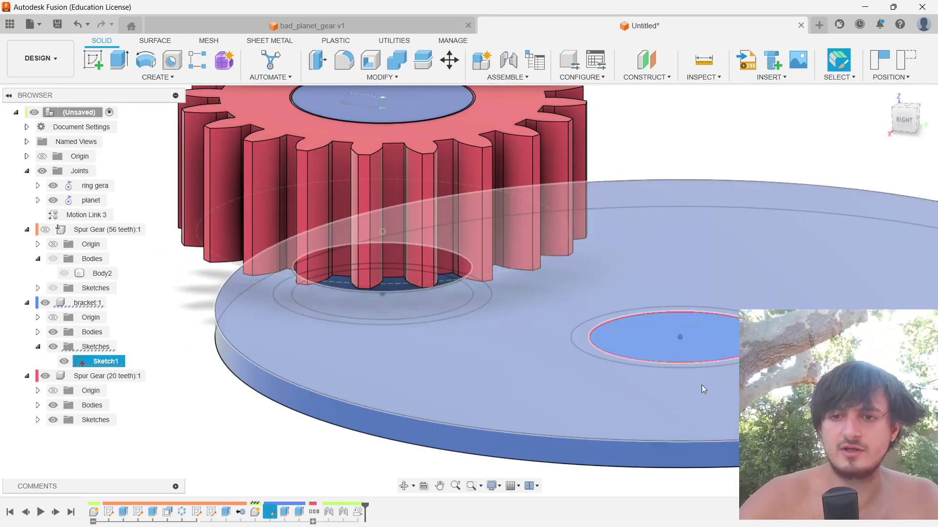
pyautogui.press('e')
pyautogui.click(565, 287)
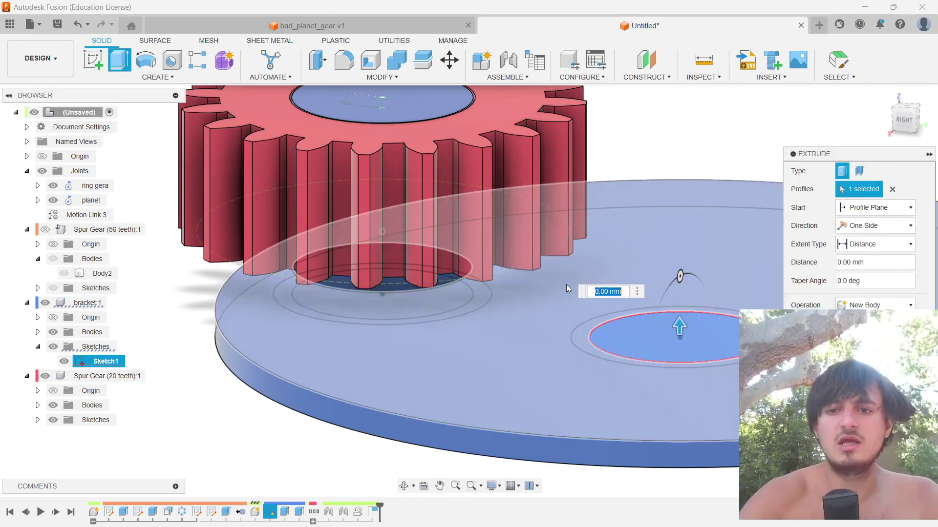
pyautogui.write('2')
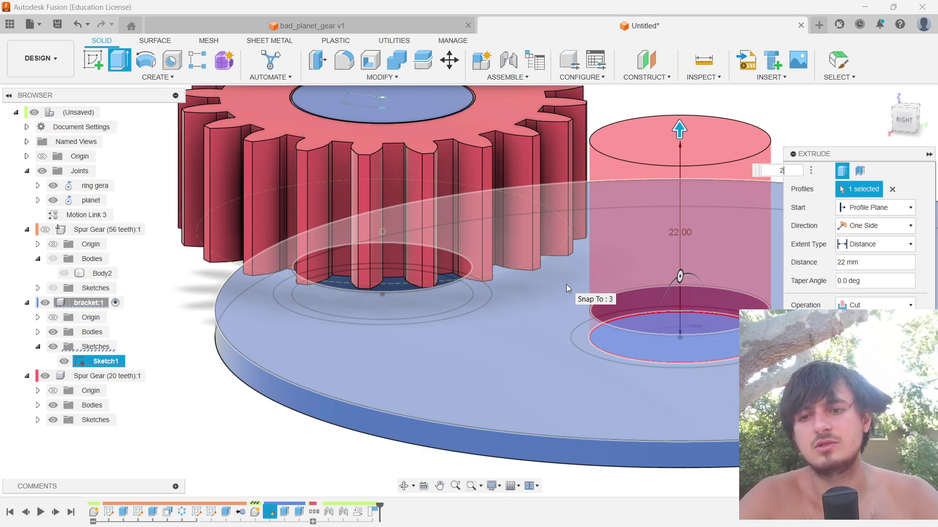
pyautogui.write('23')
pyautogui.press('Return')
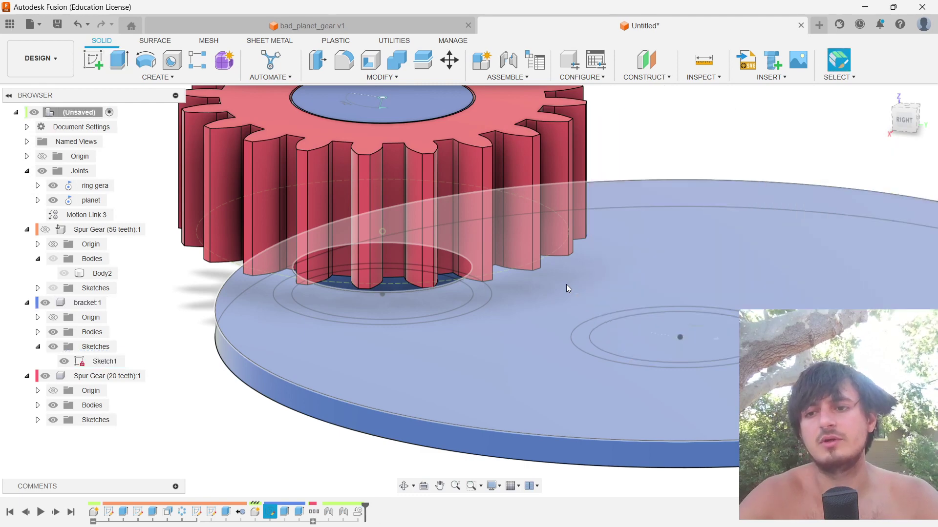
# Step: Measure the gap between the planet gear's underside and the bracket plate's upper face
pyautogui.keyDown('shift'); pyautogui.moveTo(566, 284); pyautogui.dragTo(548, 288, button='middle'); pyautogui.keyUp('shift')
pyautogui.moveTo(406, 316); pyautogui.dragTo(424, 276, button='middle')
pyautogui.scroll(5, 388, 287)
pyautogui.press('i')
pyautogui.keyDown('shift'); pyautogui.moveTo(340, 279); pyautogui.dragTo(346, 249, button='middle'); pyautogui.keyUp('shift')
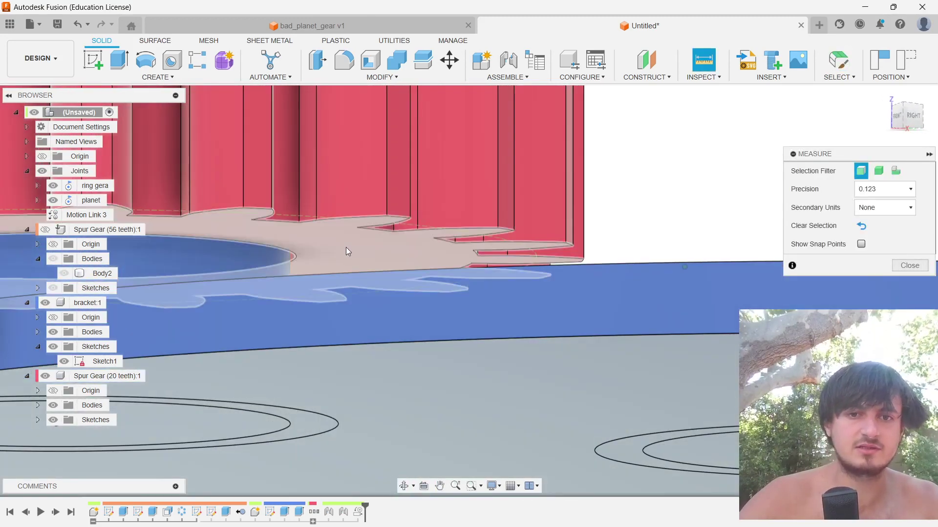
pyautogui.click(347, 248)
pyautogui.keyDown('shift'); pyautogui.moveTo(406, 275); pyautogui.dragTo(441, 351, button='middle'); pyautogui.keyUp('shift')
pyautogui.click(441, 351)
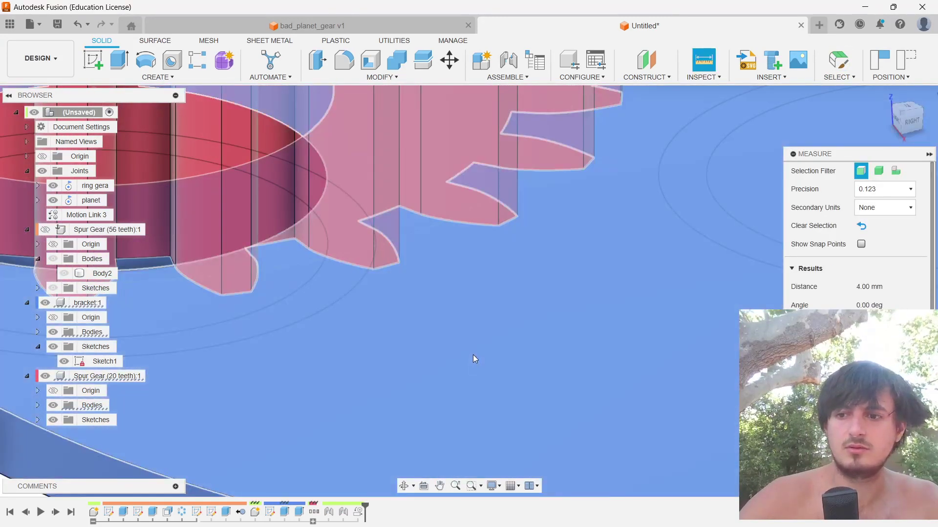
pyautogui.scroll(-5, 475, 342)
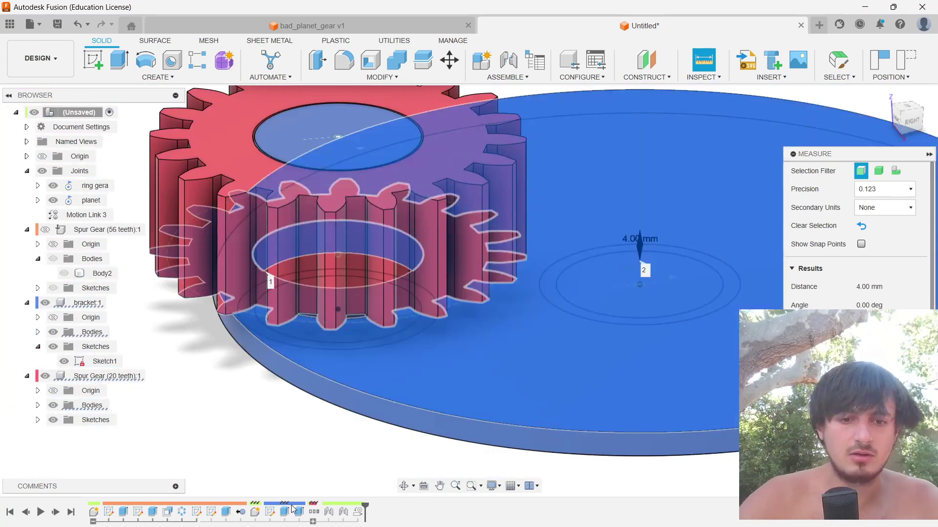
pyautogui.press('Escape')
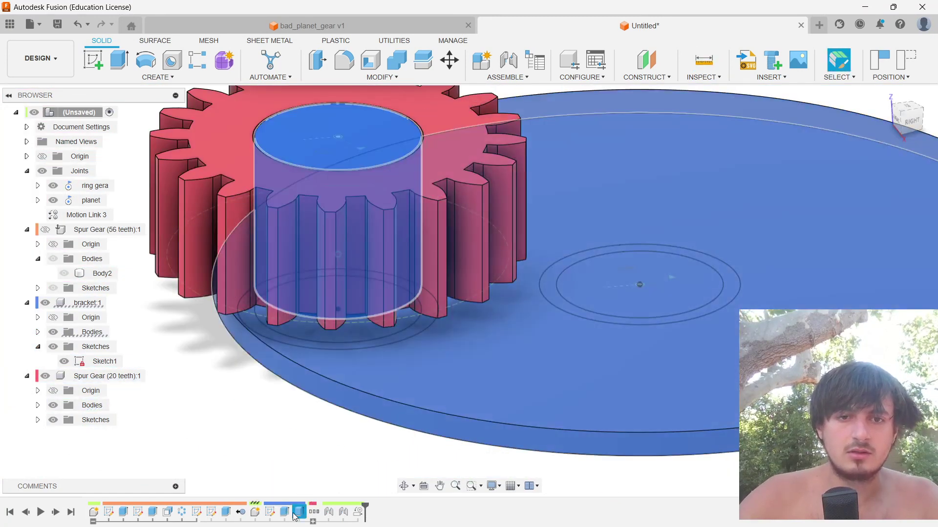
# Step: Edit the planet boss extrusion of the bracket and set its distance to 23 mm
pyautogui.doubleClick(295, 513)
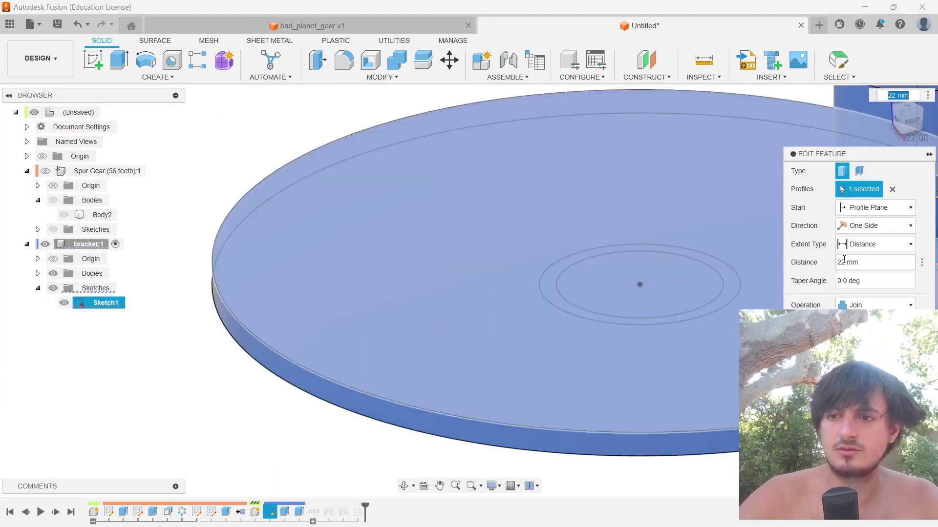
pyautogui.press('Return')
# Step: Extrude the bracket's central inner circle 23 mm with the Join operation, capturing the current component positions
pyautogui.keyDown('shift'); pyautogui.moveTo(879, 274); pyautogui.dragTo(572, 379, button='middle'); pyautogui.keyUp('shift')
pyautogui.click(593, 423)
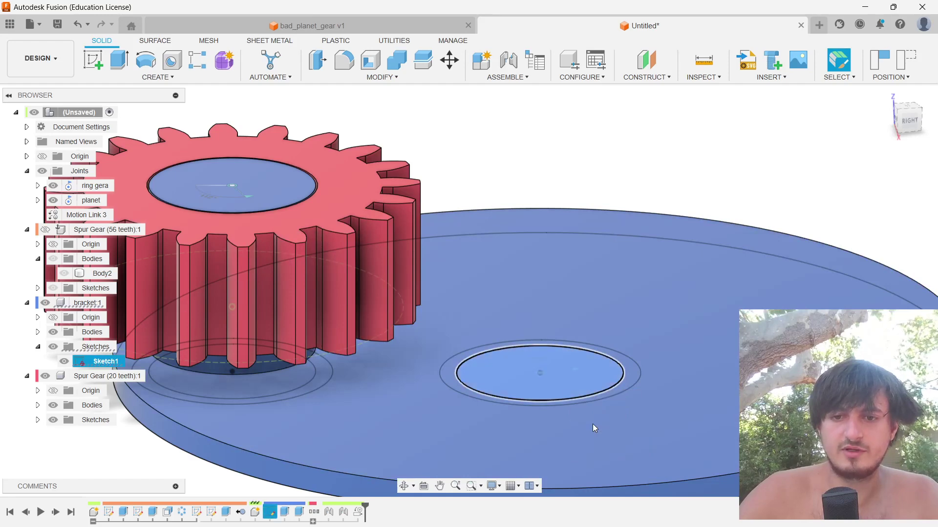
pyautogui.press('e')
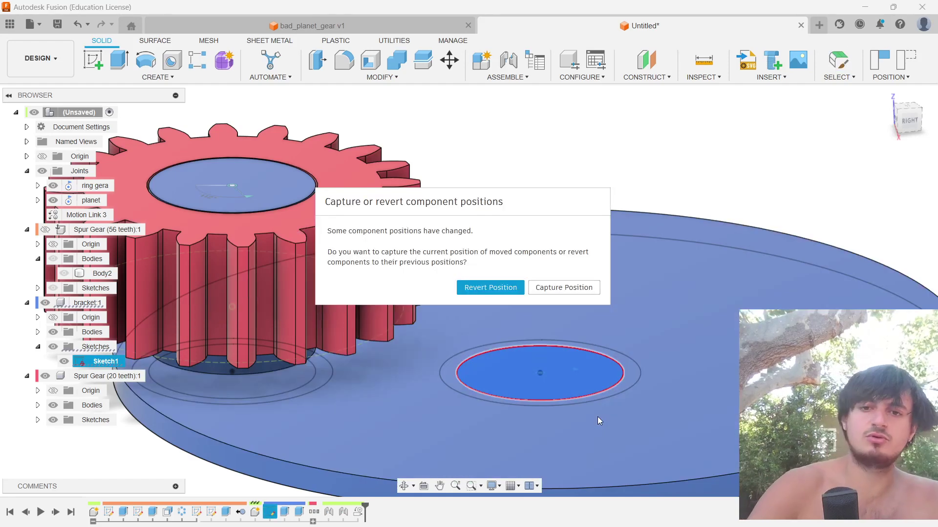
pyautogui.click(564, 288)
pyautogui.write('23')
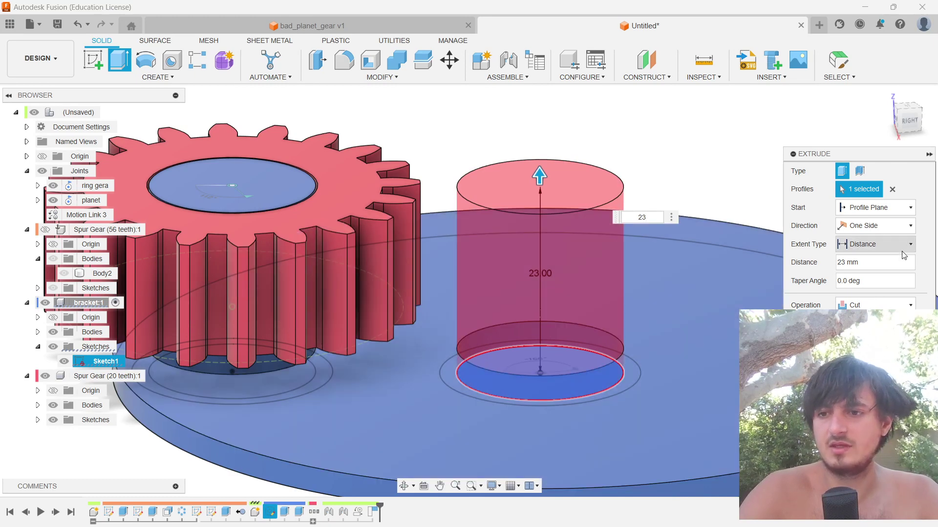
pyautogui.click(874, 304)
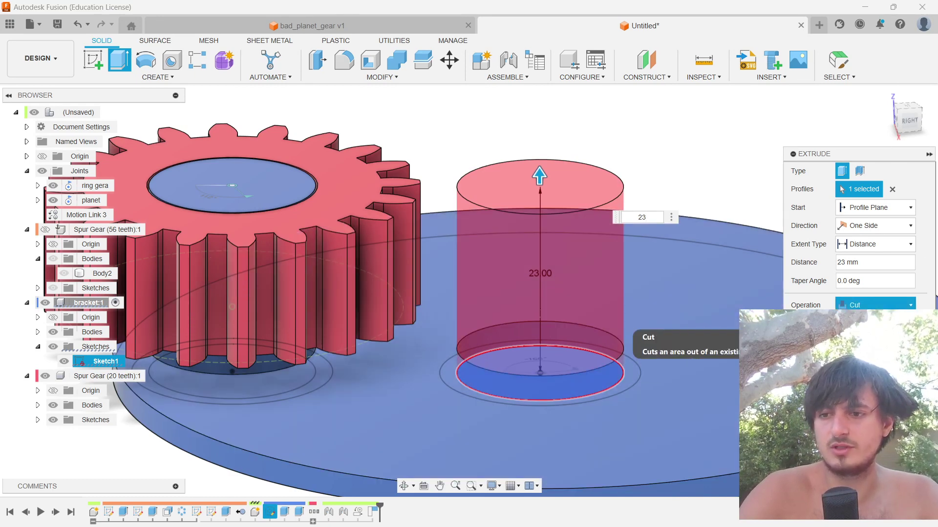
pyautogui.click(865, 320)
pyautogui.press('Return')
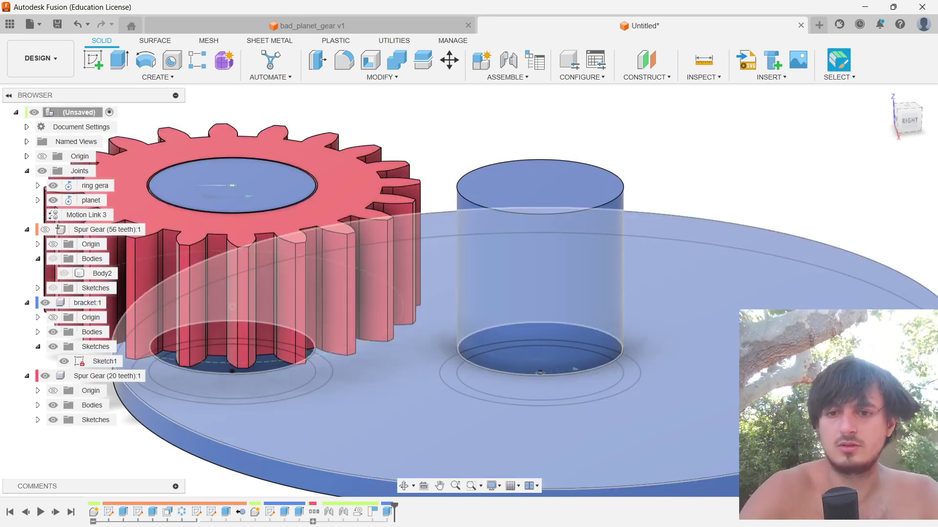
pyautogui.keyDown('shift'); pyautogui.moveTo(640, 296); pyautogui.dragTo(586, 310, button='middle'); pyautogui.keyUp('shift')
pyautogui.moveTo(654, 363); pyautogui.dragTo(527, 234, button='middle')
pyautogui.click(579, 297)
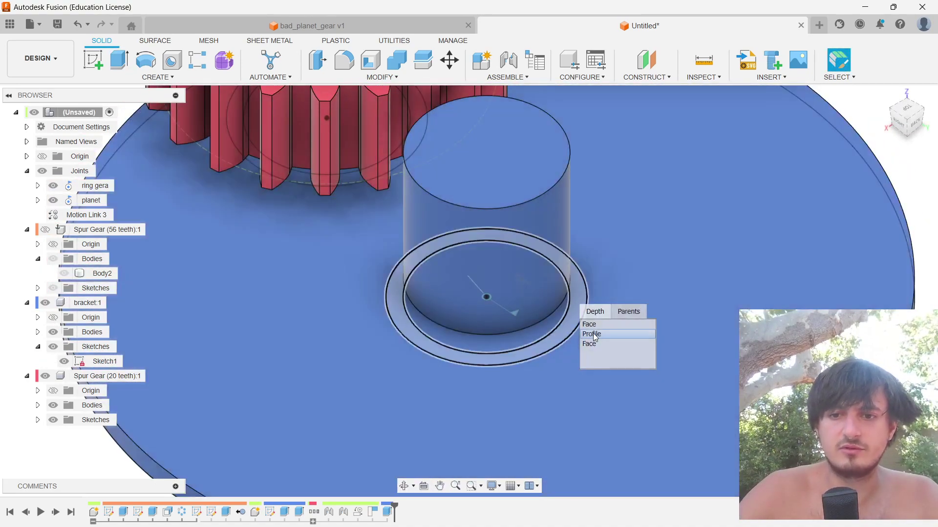
pyautogui.click(630, 333)
pyautogui.moveTo(268, 218)
pyautogui.keyDown('shift'); pyautogui.mouseDown(button='middle')
pyautogui.moveTo(345, 214)
pyautogui.moveTo(156, 227)
pyautogui.mouseUp(button='middle'); pyautogui.keyUp('shift')
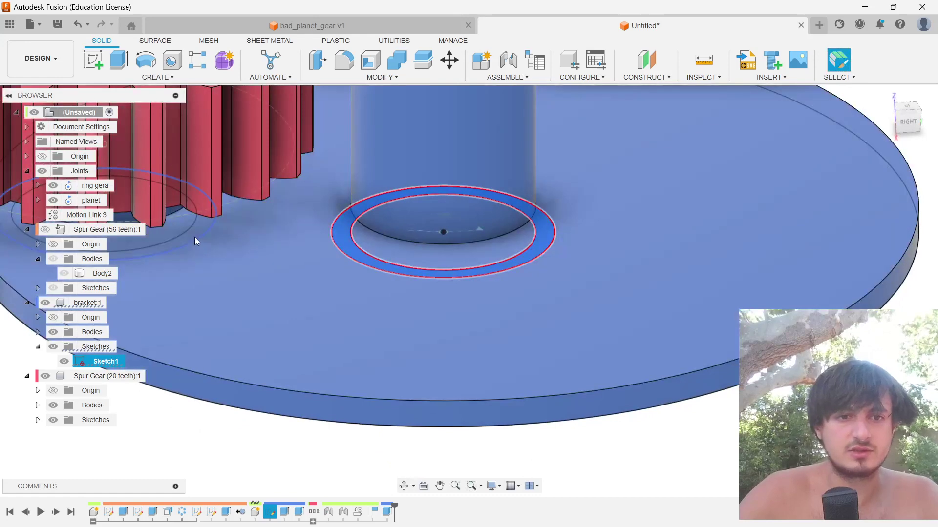
pyautogui.press('Escape')
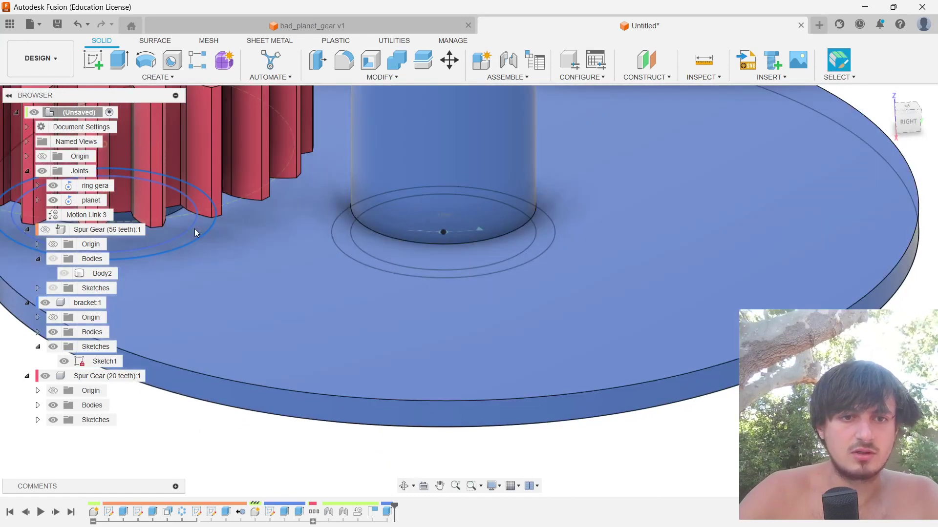
# Step: Extrude the ring profiles around the bracket's planet boss and center boss 8 mm with the Join operation
pyautogui.click(194, 228)
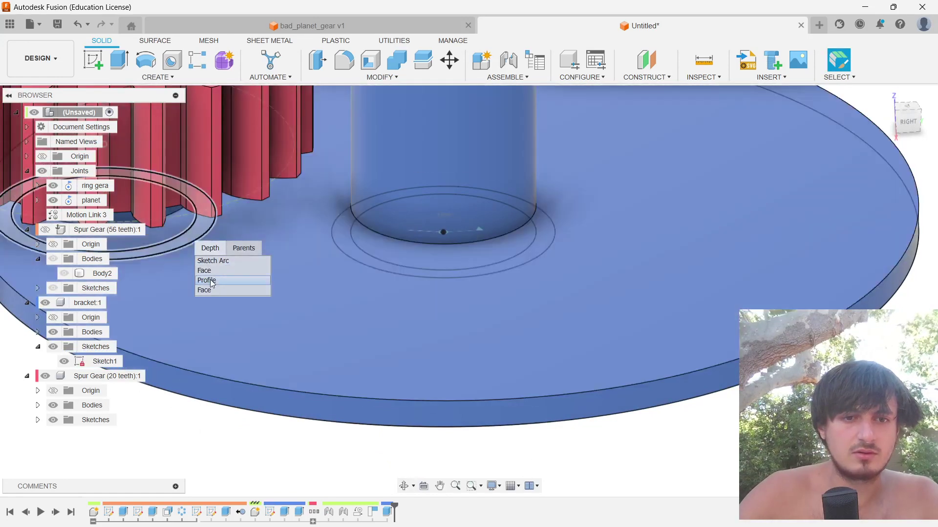
pyautogui.click(205, 281)
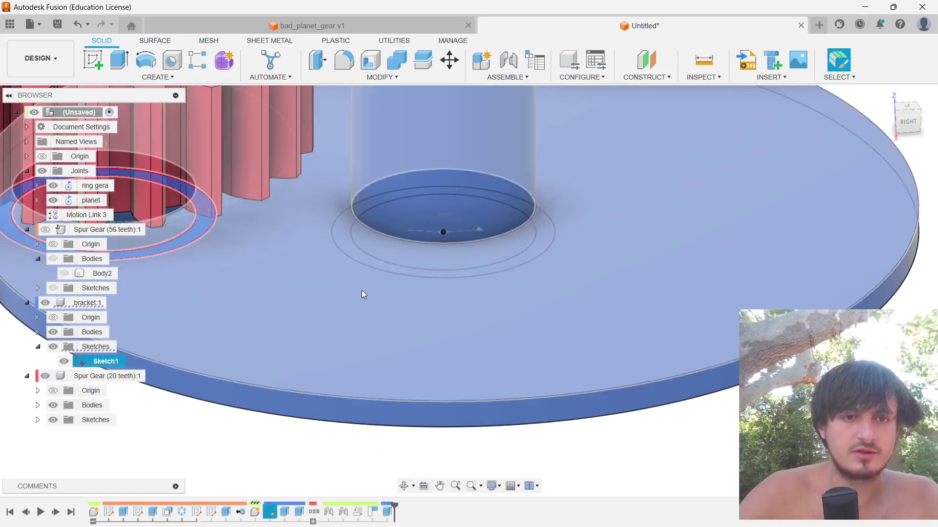
pyautogui.click(542, 243)
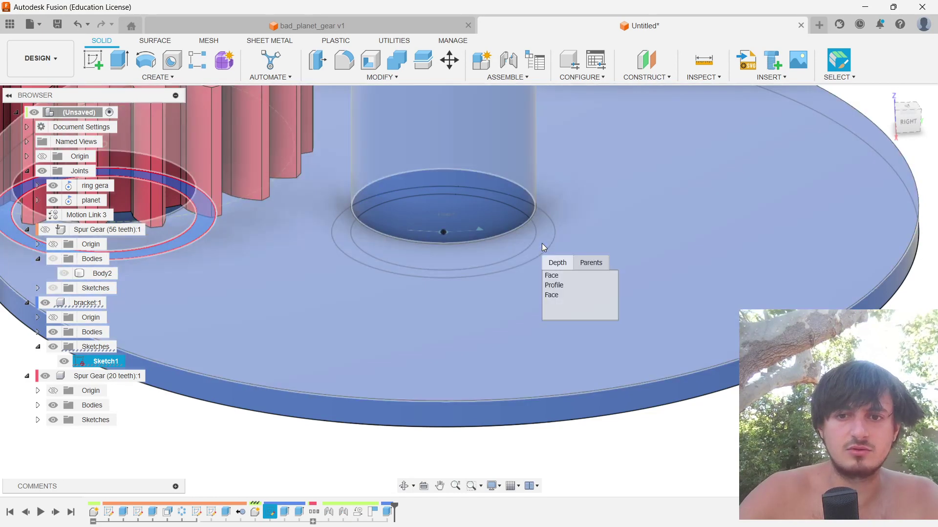
pyautogui.click(544, 279)
pyautogui.press('e')
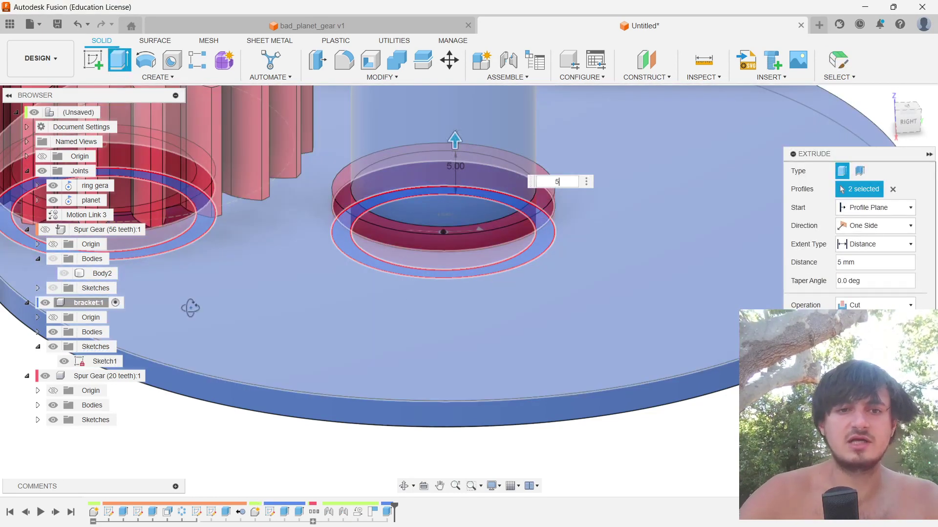
pyautogui.keyDown('shift'); pyautogui.moveTo(190, 307); pyautogui.dragTo(418, 274, button='middle'); pyautogui.keyUp('shift')
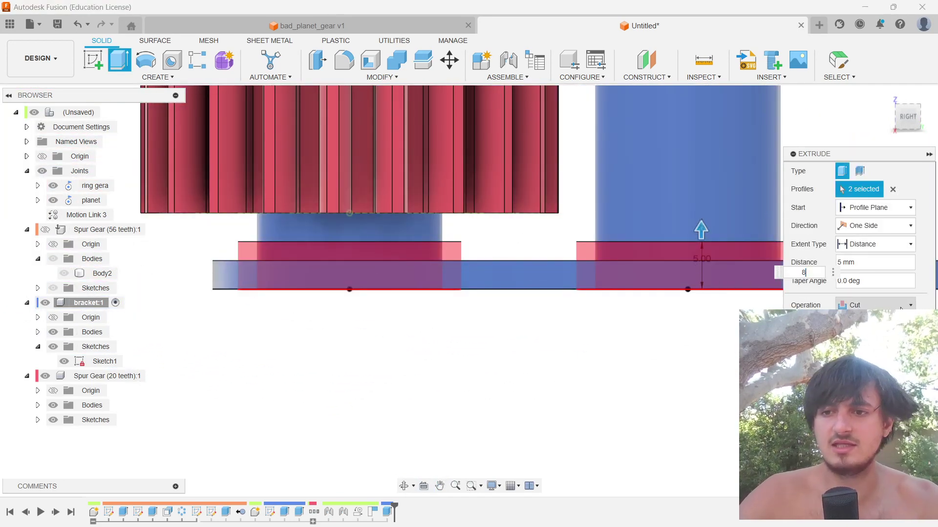
pyautogui.write('8')
pyautogui.click(874, 305)
pyautogui.click(860, 318)
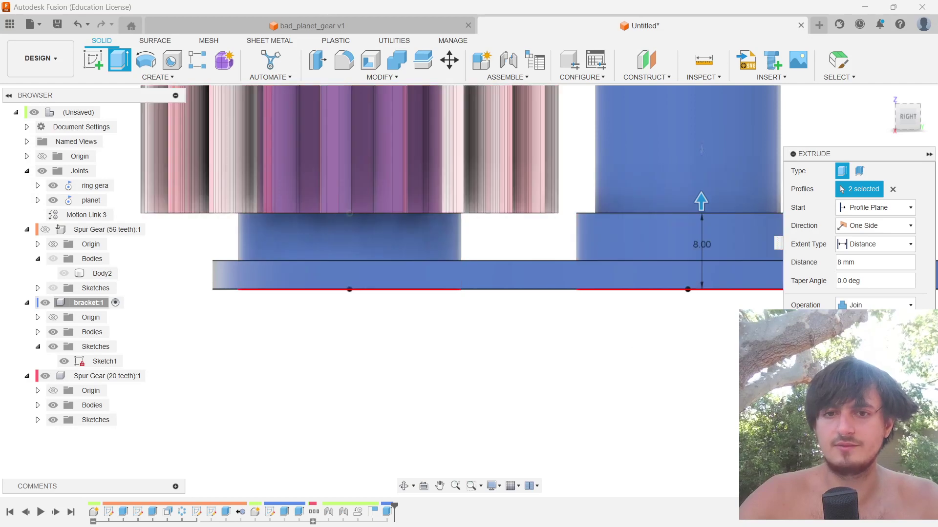
pyautogui.moveTo(628, 352); pyautogui.dragTo(693, 211, button='middle')
pyautogui.press('Return')
pyautogui.moveTo(693, 211); pyautogui.dragTo(469, 257, button='middle')
# Step: Switch to the YouTube tutorial, watch how the bracket's spacer rings are extruded, and return to Fusion
pyautogui.hotkey('alt', 'Tab')
pyautogui.click(441, 262)
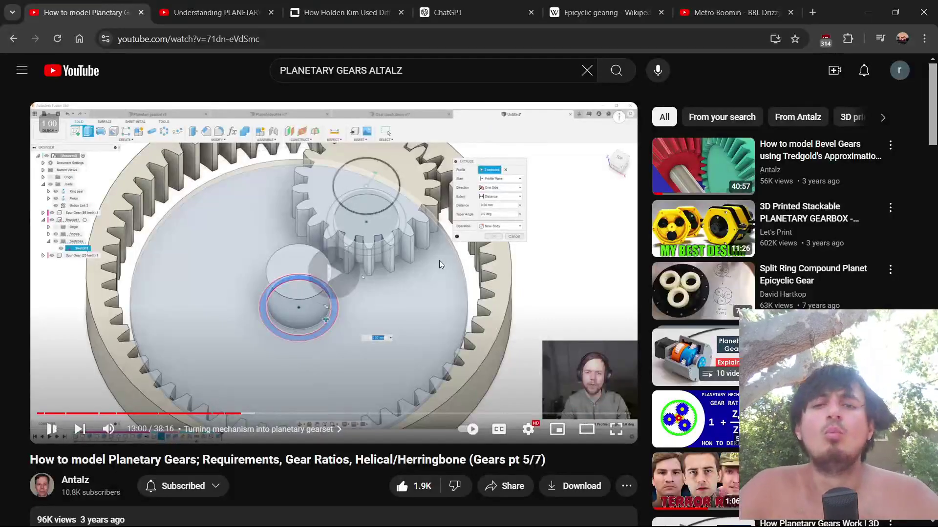
pyautogui.hotkey('alt', 'Tab')
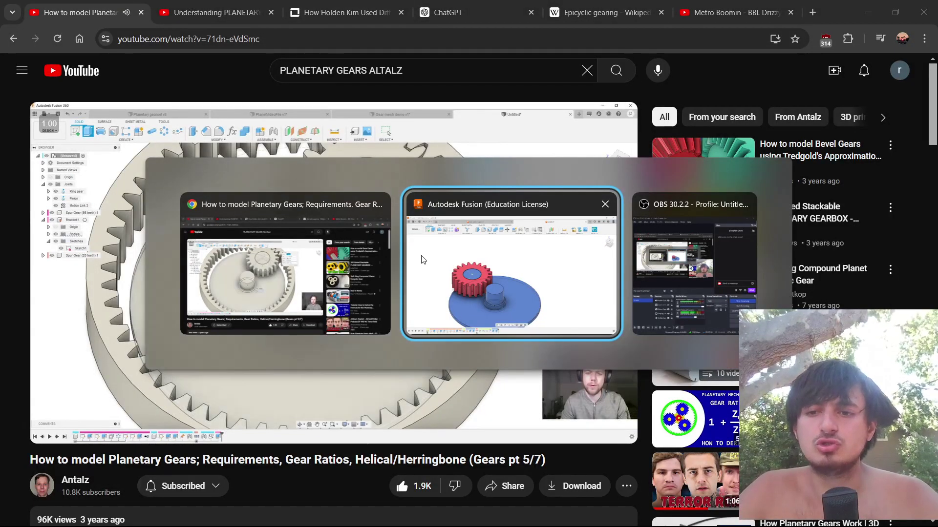
pyautogui.press('Escape')
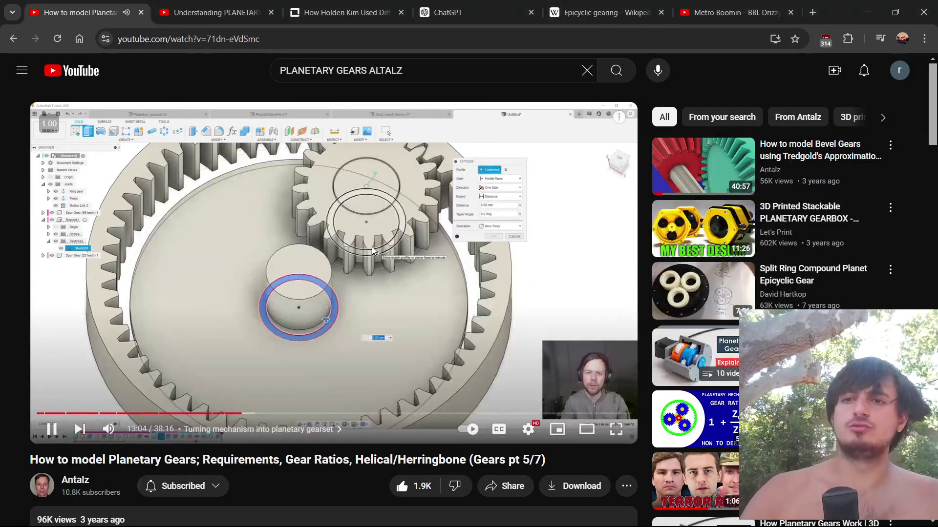
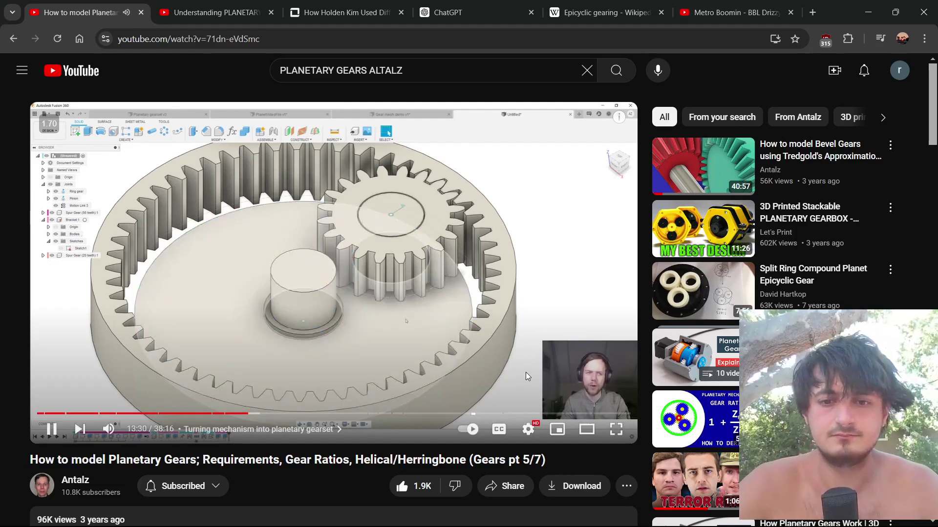
pyautogui.hotkey('alt', 'Tab')
pyautogui.hotkey('alt', 'Tab')
pyautogui.hotkey('alt', 'shift', 'Tab')
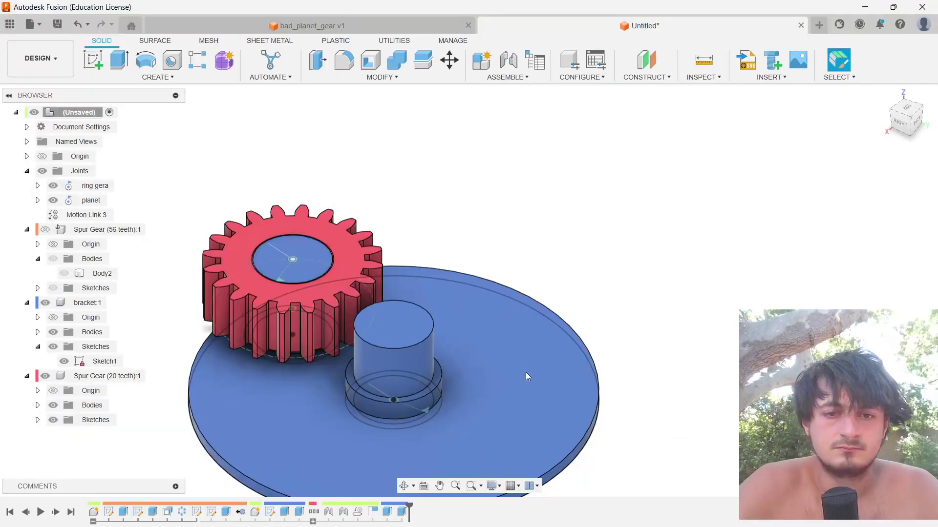
# Step: Launch Bambu Studio
pyautogui.press('super')
pyautogui.write('bambu')
pyautogui.press('Return')
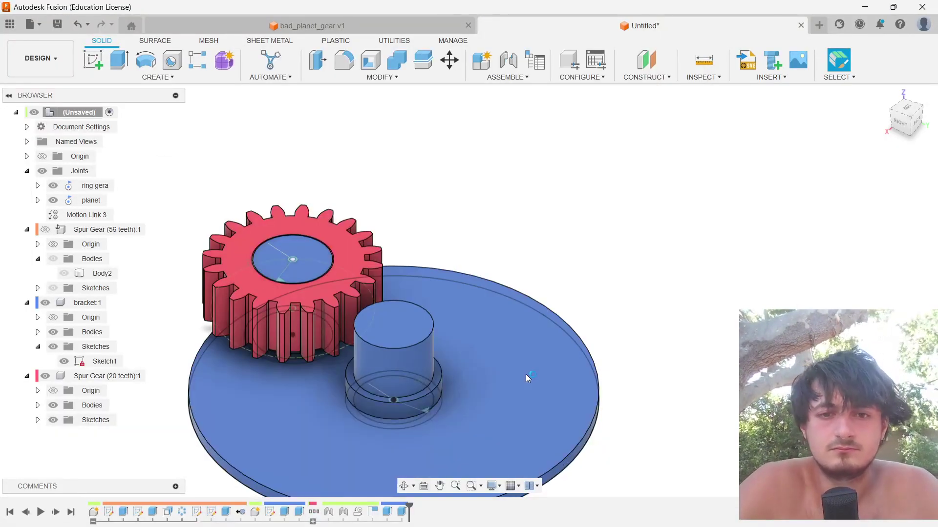
# Step: Switch to the YouTube tutorial and watch the section on circularly patterning the bracket's planet boss features
pyautogui.hotkey('alt', 'Tab')
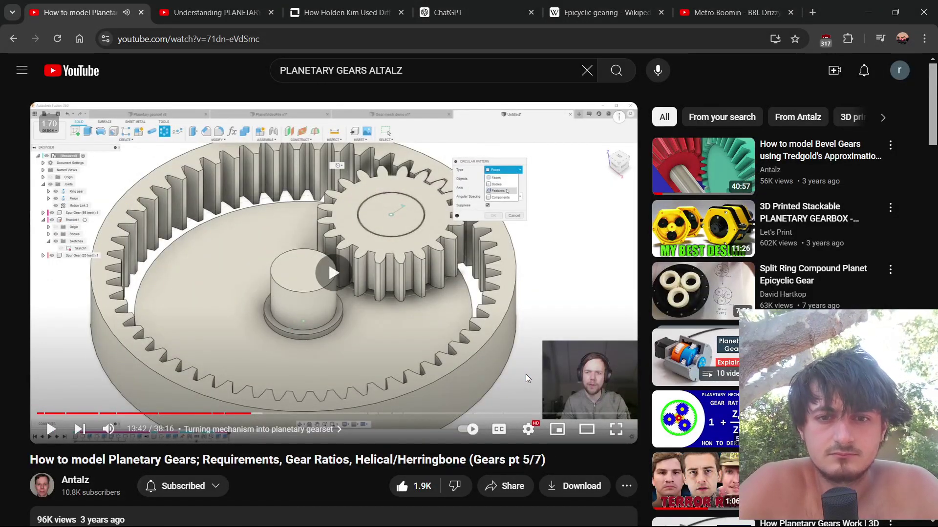
pyautogui.click(522, 364)
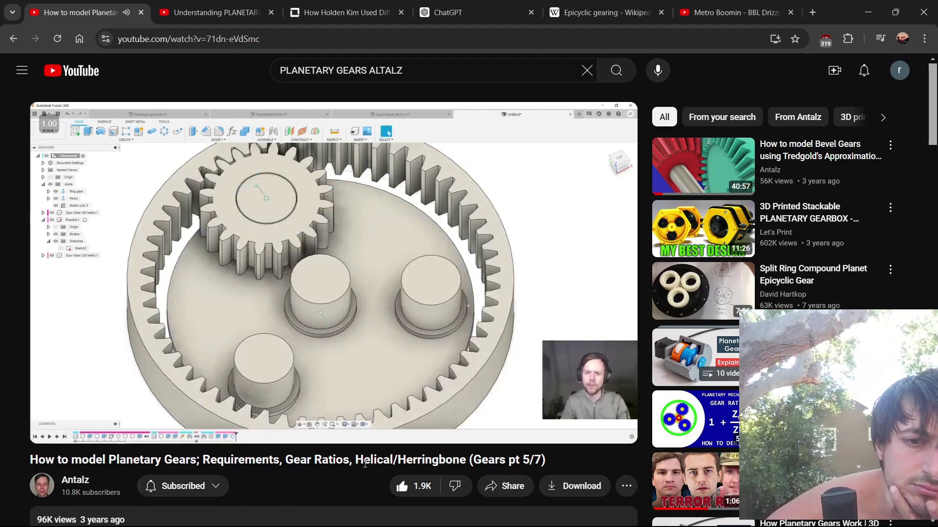
pyautogui.click(323, 329)
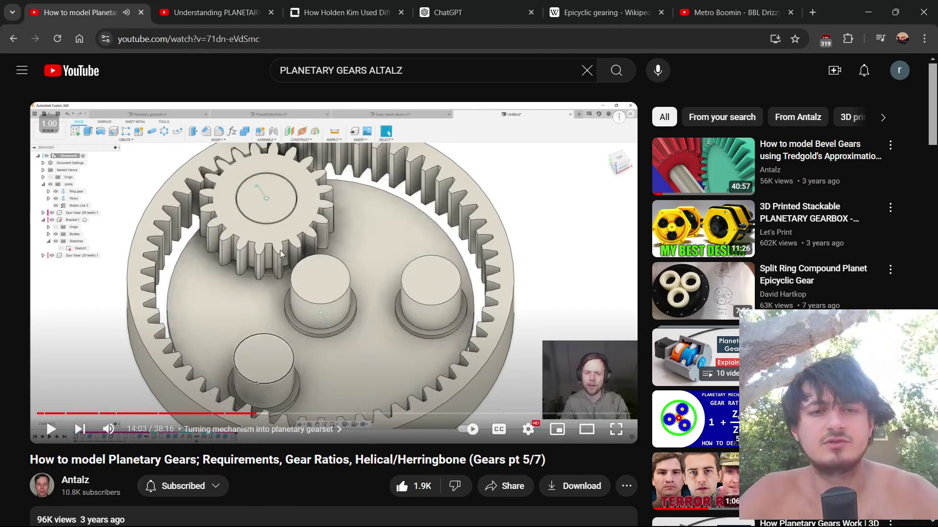
# Step: Return to Fusion and hide the 20-tooth spur gear
pyautogui.hotkey('alt', 'Tab')
pyautogui.keyDown('shift'); pyautogui.moveTo(586, 256); pyautogui.dragTo(516, 287, button='middle'); pyautogui.keyUp('shift')
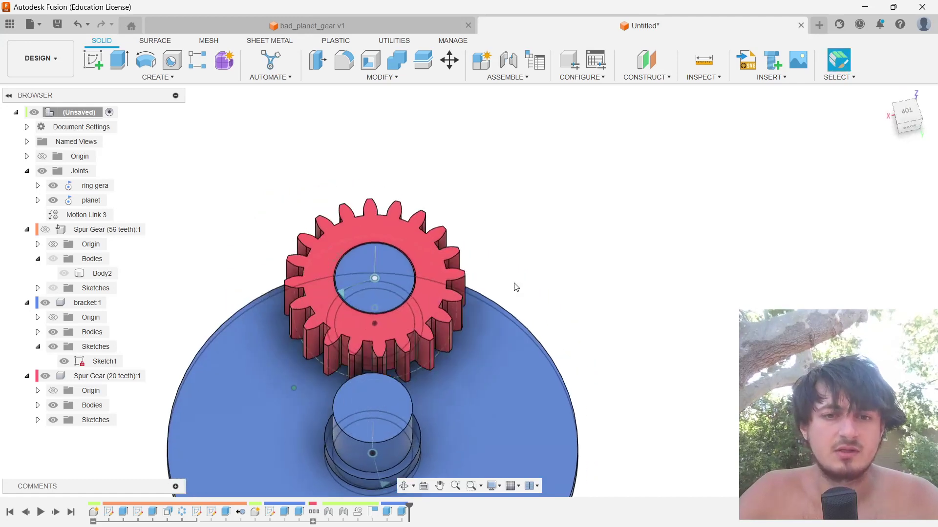
pyautogui.click(45, 376)
pyautogui.keyDown('shift'); pyautogui.moveTo(564, 399); pyautogui.dragTo(377, 251, button='middle'); pyautogui.keyUp('shift')
# Step: Circular-pattern the planet boss and spacer ring extrude features fully around the bracket's center axis with a quantity of 3
pyautogui.write('sci')
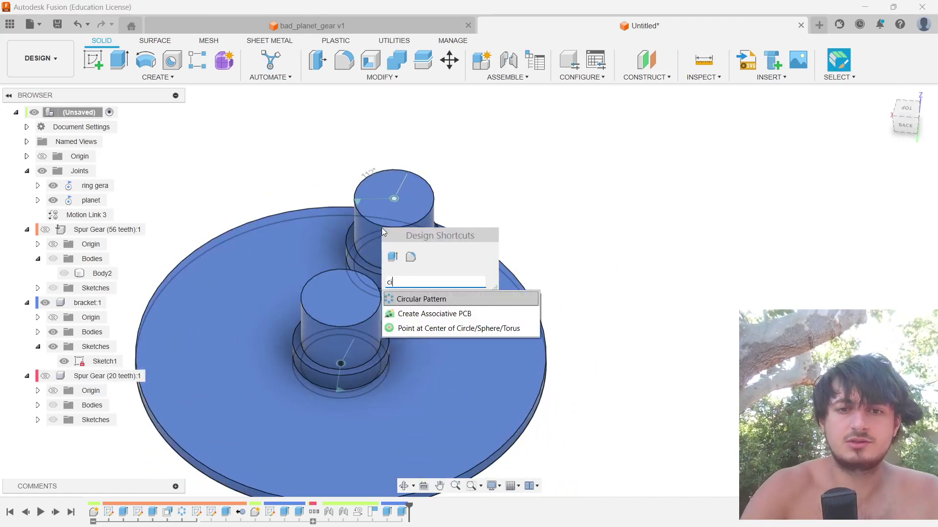
pyautogui.press('Return')
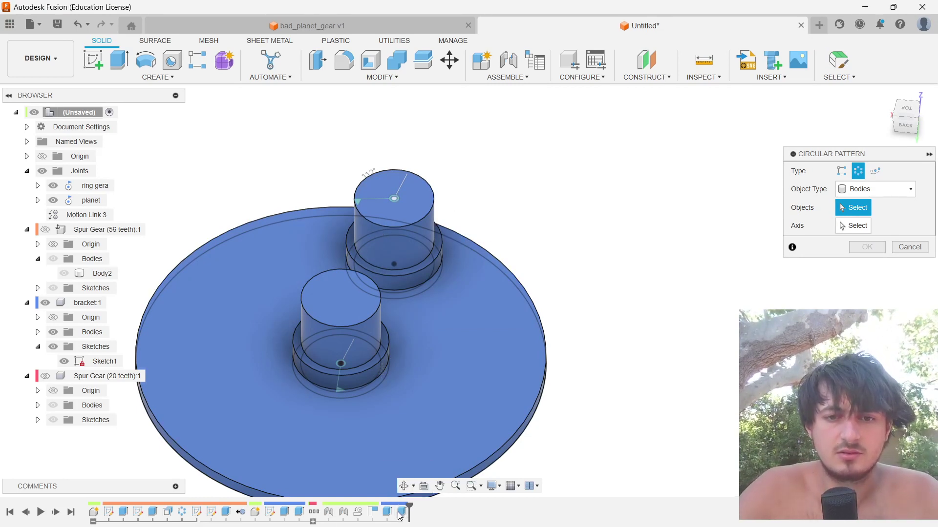
pyautogui.click(877, 189)
pyautogui.click(864, 229)
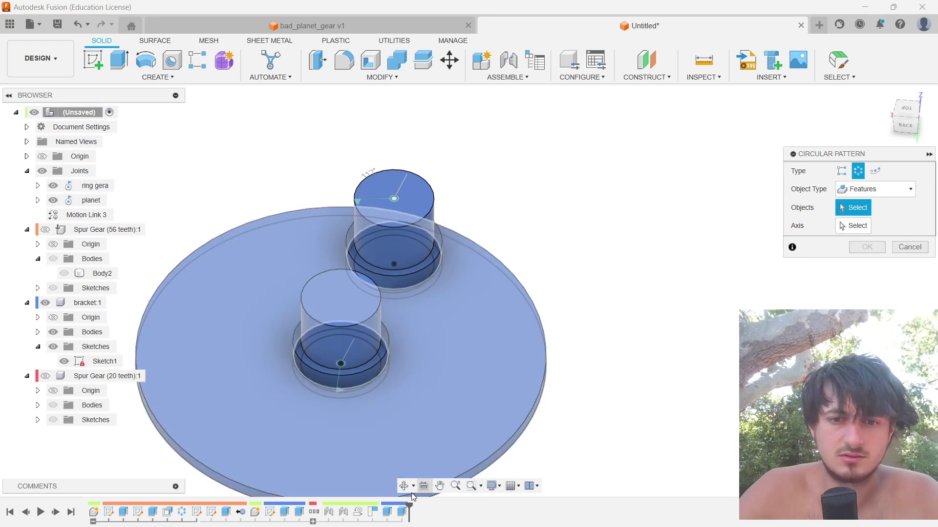
pyautogui.click(387, 513)
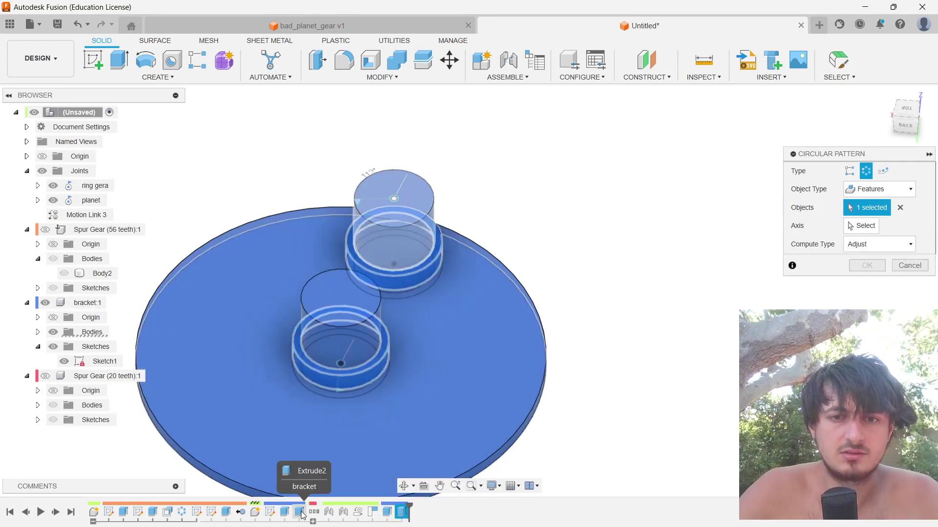
pyautogui.click(298, 512)
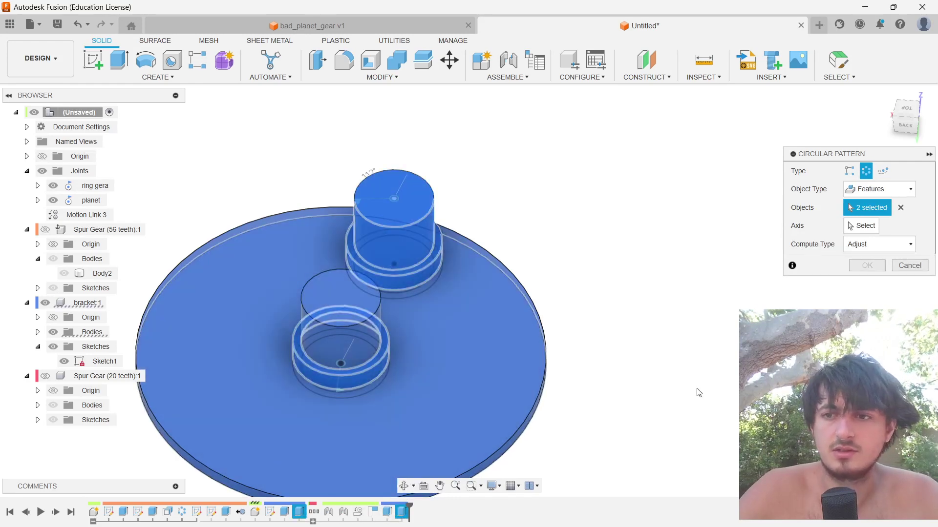
pyautogui.click(862, 225)
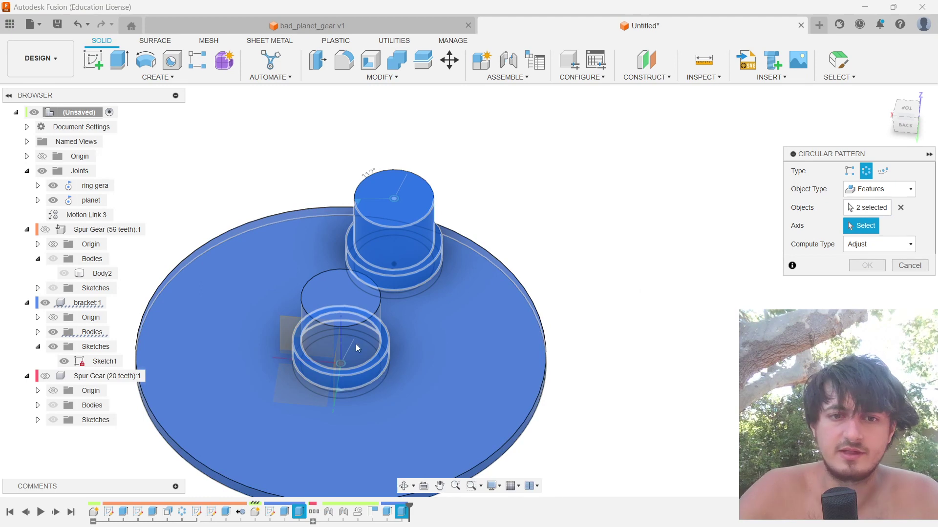
pyautogui.click(358, 385)
pyautogui.hotkey('alt', 'Tab')
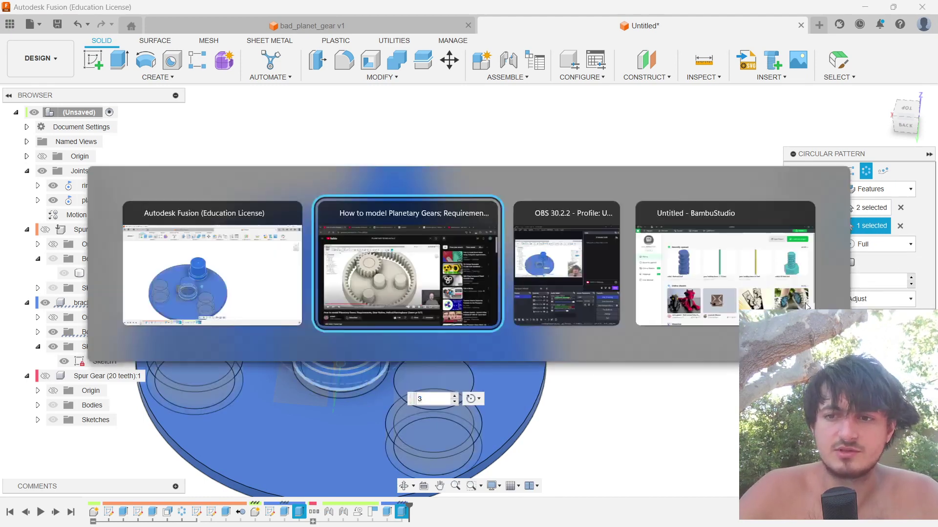
pyautogui.press('Return')
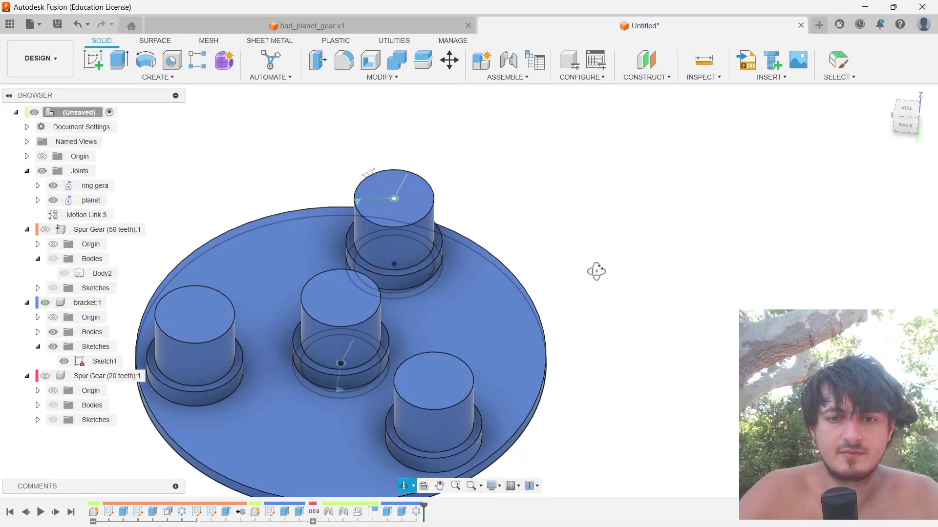
# Step: Examine the patterned bosses on the bracket, and check the tutorial for the spur gear script
pyautogui.keyDown('shift'); pyautogui.moveTo(597, 270); pyautogui.dragTo(649, 275, button='middle'); pyautogui.keyUp('shift')
pyautogui.scroll(5, 566, 300)
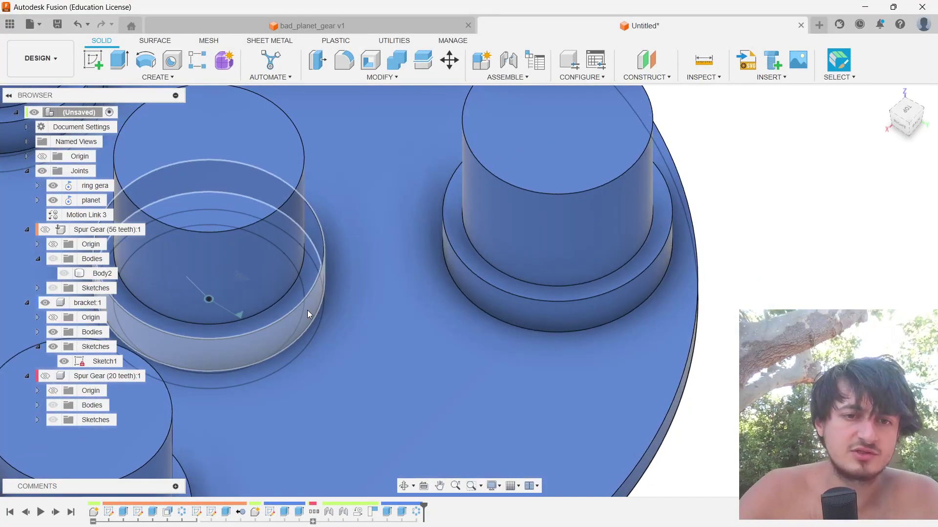
pyautogui.scroll(-5, 719, 328)
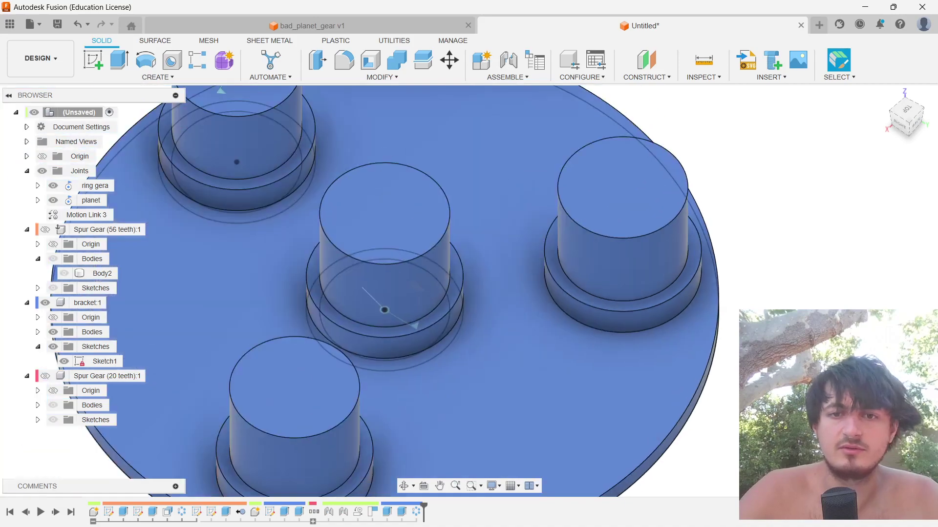
pyautogui.keyDown('shift'); pyautogui.moveTo(717, 328); pyautogui.dragTo(654, 342, button='middle'); pyautogui.keyUp('shift')
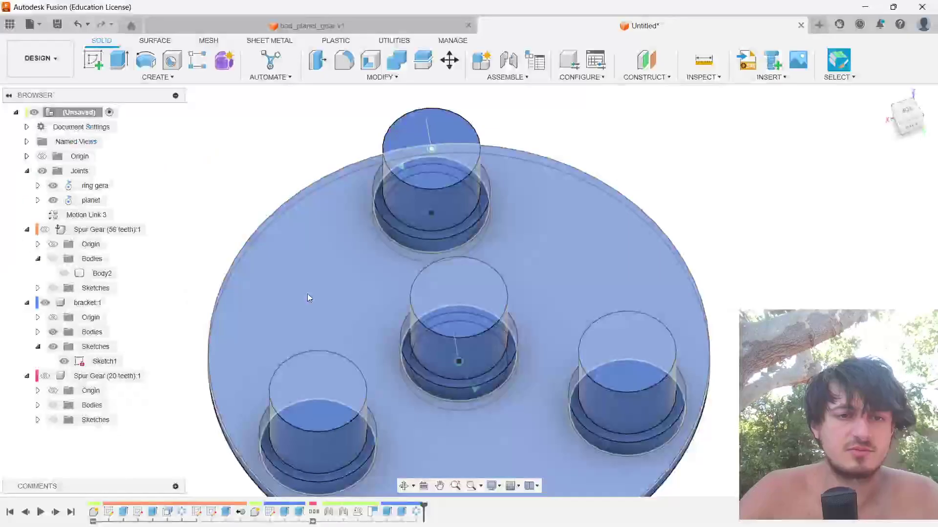
pyautogui.hotkey('alt', 'Tab')
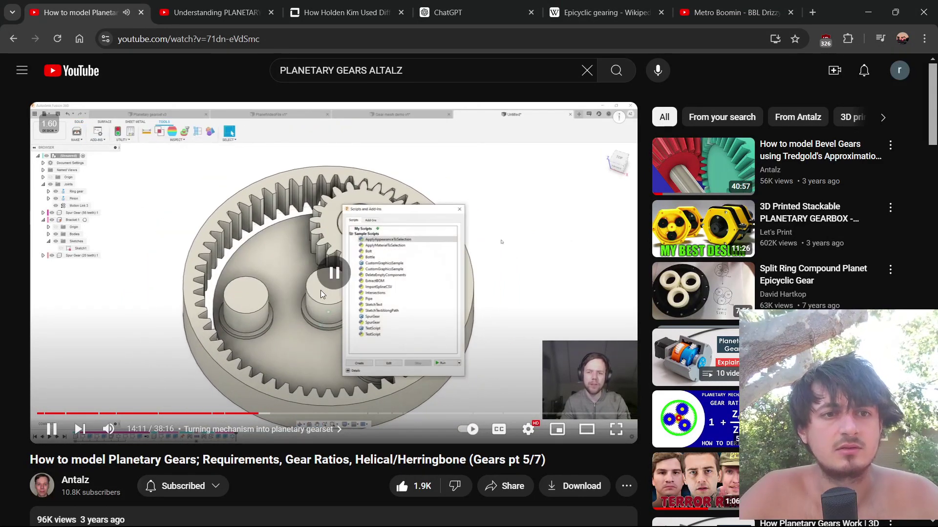
# Step: Return to Fusion and try to create a gear with the SpurGear script
pyautogui.hotkey('alt', 'Tab')
pyautogui.hotkey('shift', 's')
pyautogui.scroll(1, 537, 283)
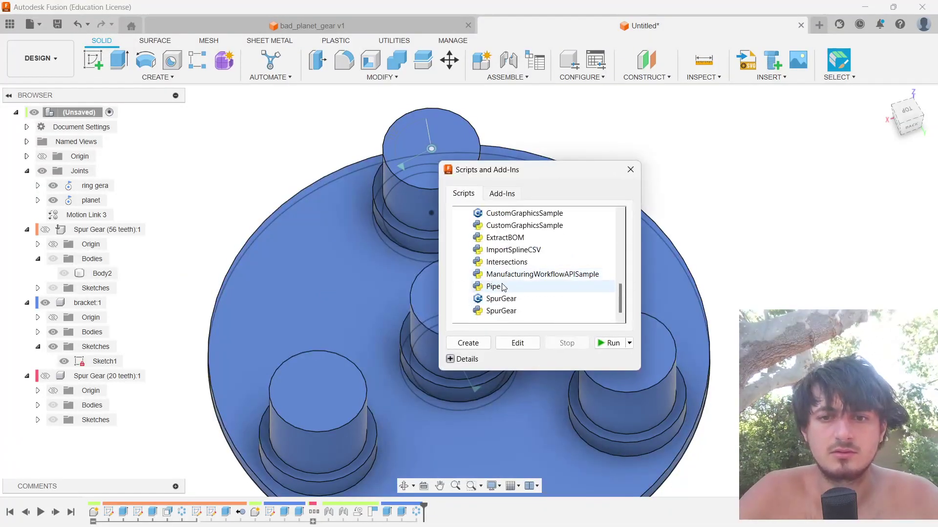
pyautogui.click(609, 343)
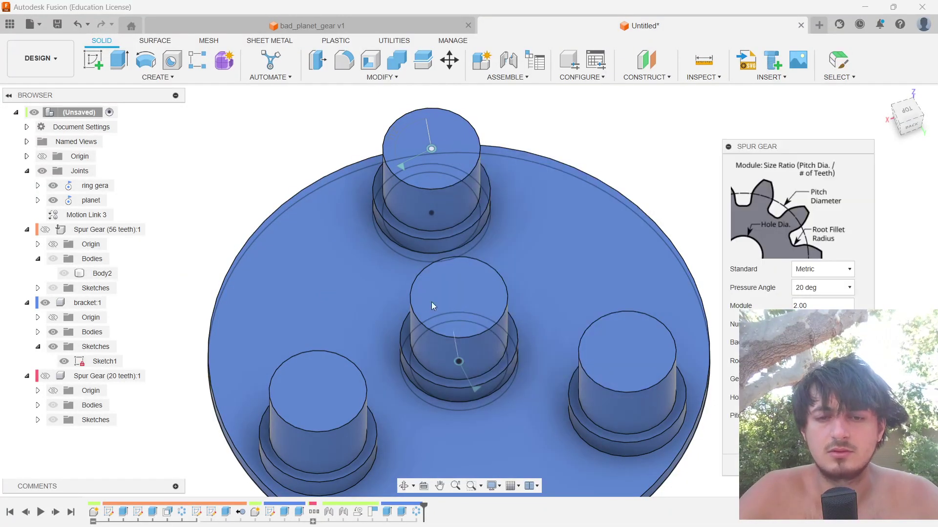
# Step: Study the tutorial's sun gear settings and its formula relating ring, planet and sun tooth counts
pyautogui.hotkey('alt', 'Tab')
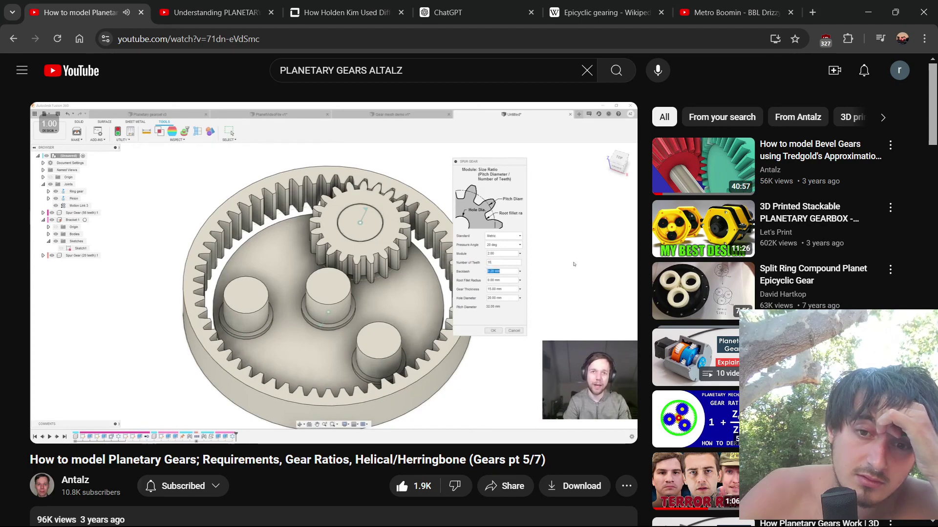
pyautogui.hotkey('alt', 'Tab')
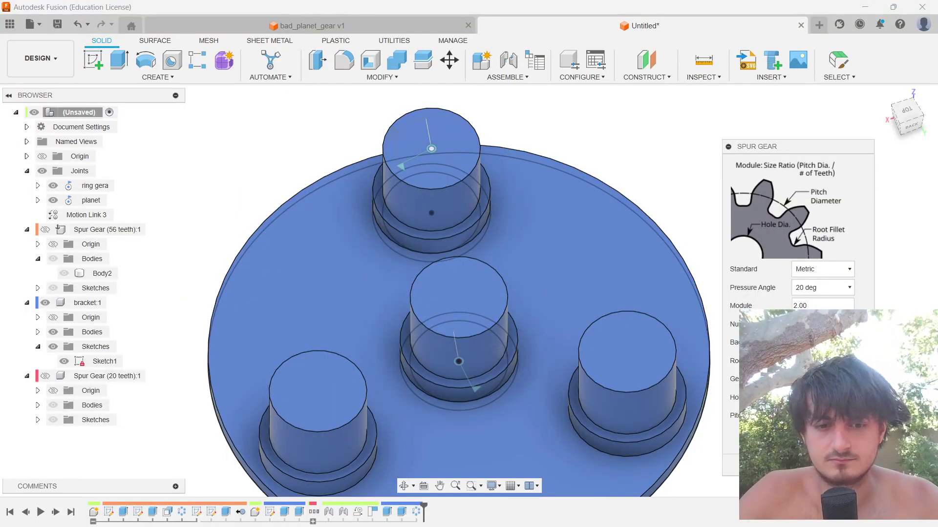
pyautogui.hotkey('alt', 'Tab')
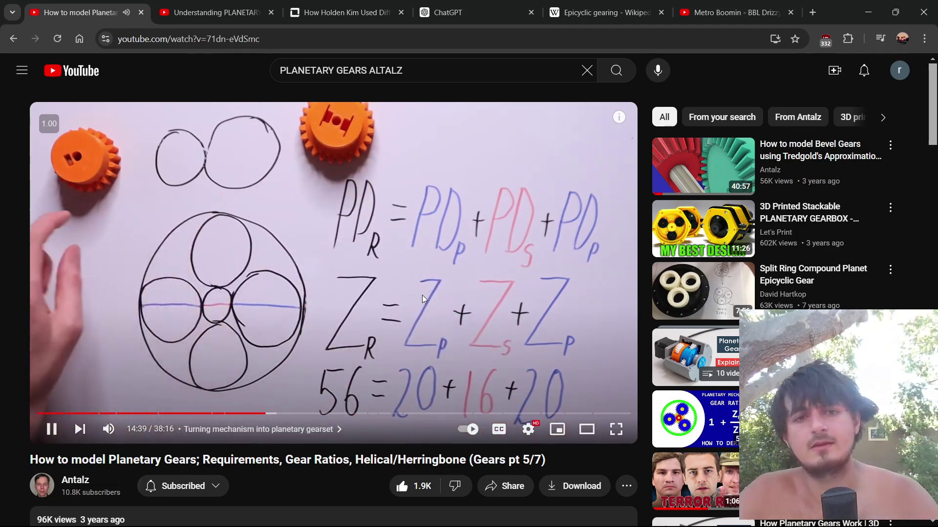
# Step: Return to Fusion and show the 56-tooth ring gear
pyautogui.hotkey('alt', 'Tab')
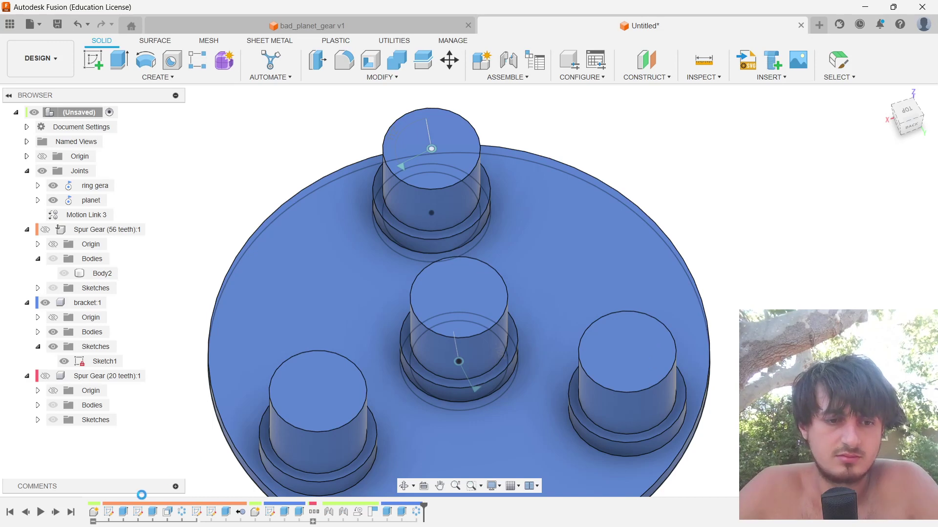
pyautogui.click(45, 231)
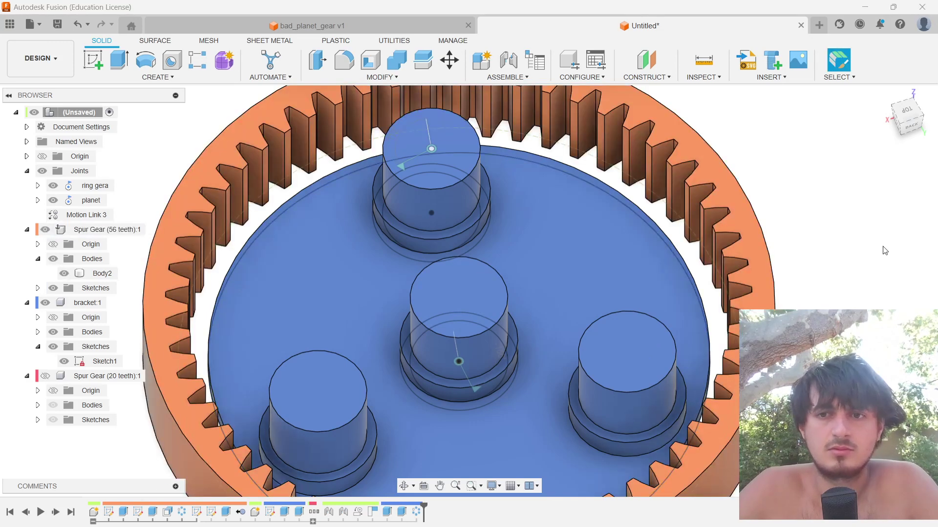
# Step: Examine the ring gear's base sketch and its diameter dimension, and check the tutorial's tooth-count formula
pyautogui.moveTo(841, 259); pyautogui.dragTo(842, 273, button='middle')
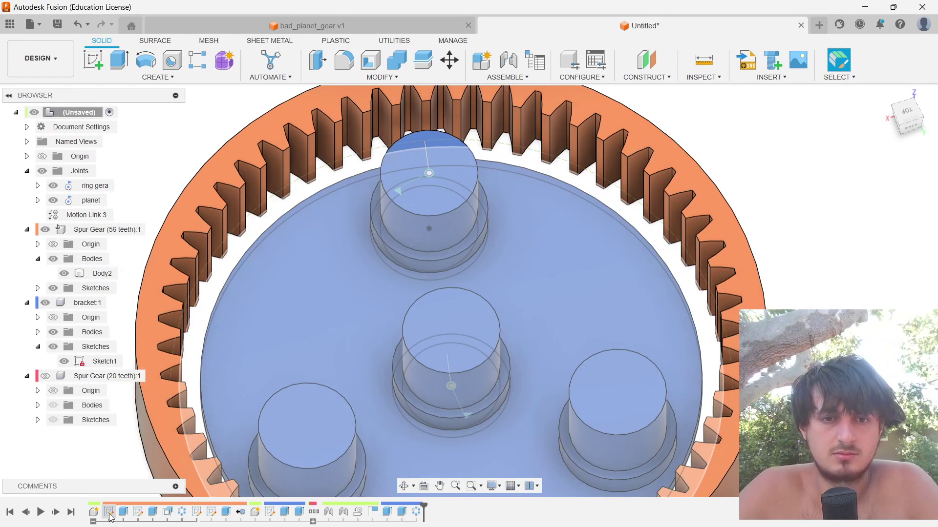
pyautogui.click(110, 515)
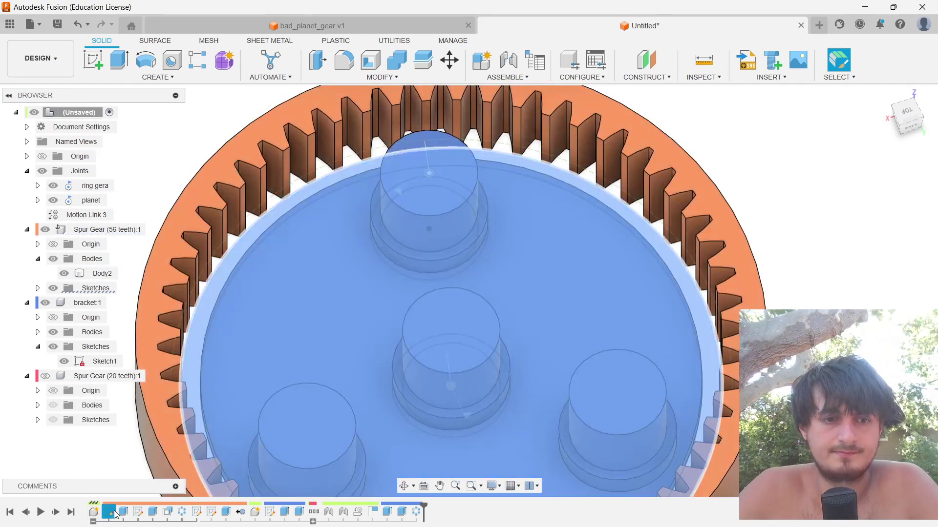
pyautogui.press('Escape')
pyautogui.doubleClick(114, 513)
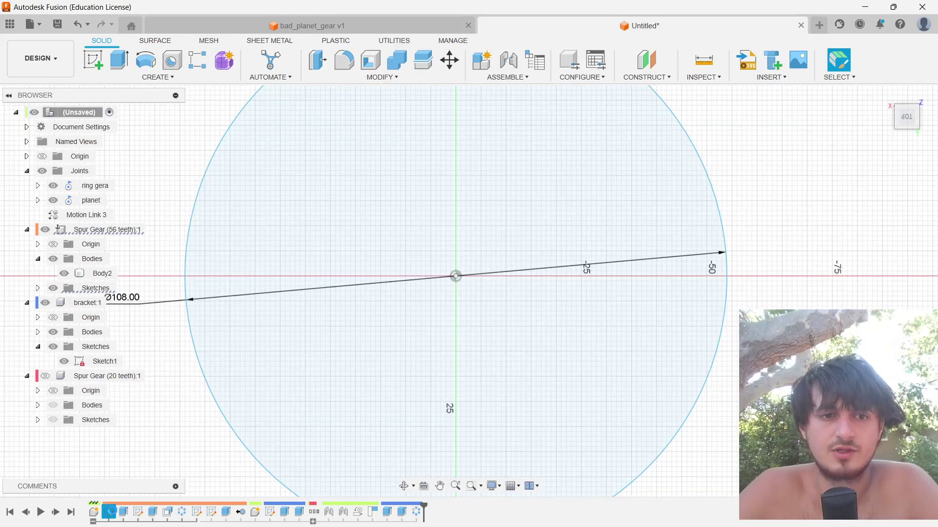
pyautogui.hotkey('alt', 'Tab')
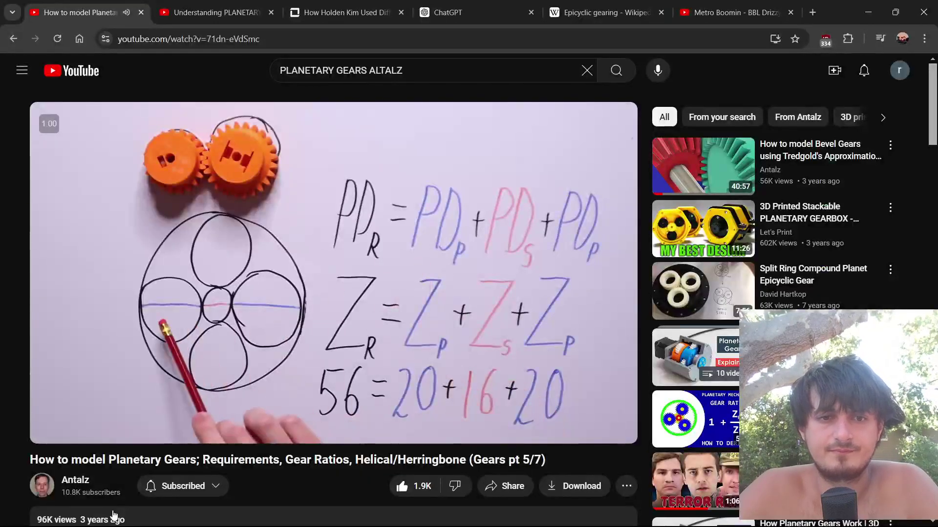
# Step: Return to Fusion and create a 16-tooth sun gear with the SpurGear script, metric, 20 deg pressure angle and module 2.00
pyautogui.hotkey('alt', 'Tab')
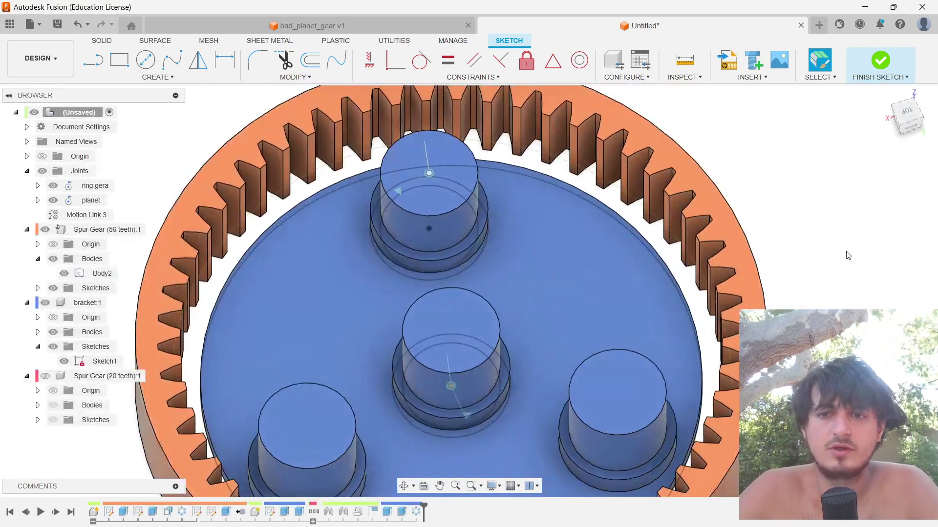
pyautogui.hotkey('shift', 's')
pyautogui.scroll(-5, 525, 303)
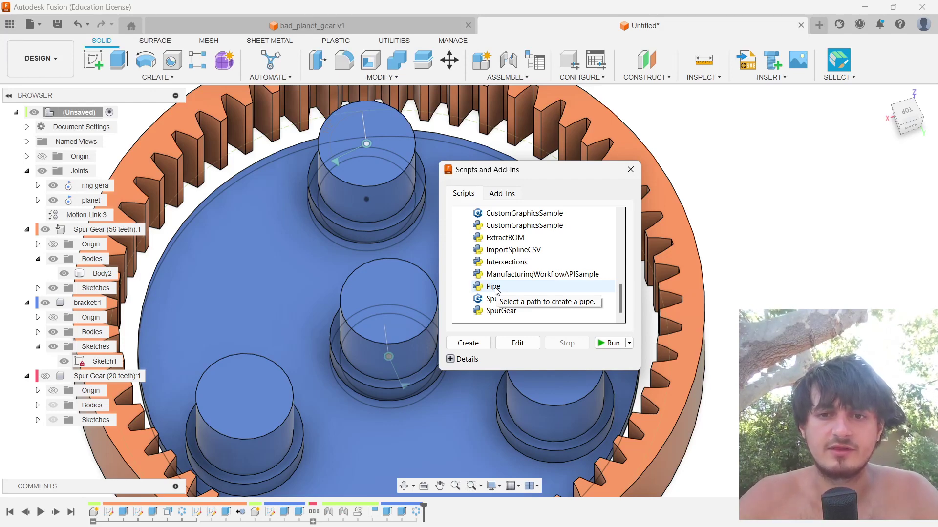
pyautogui.click(499, 310)
pyautogui.click(609, 343)
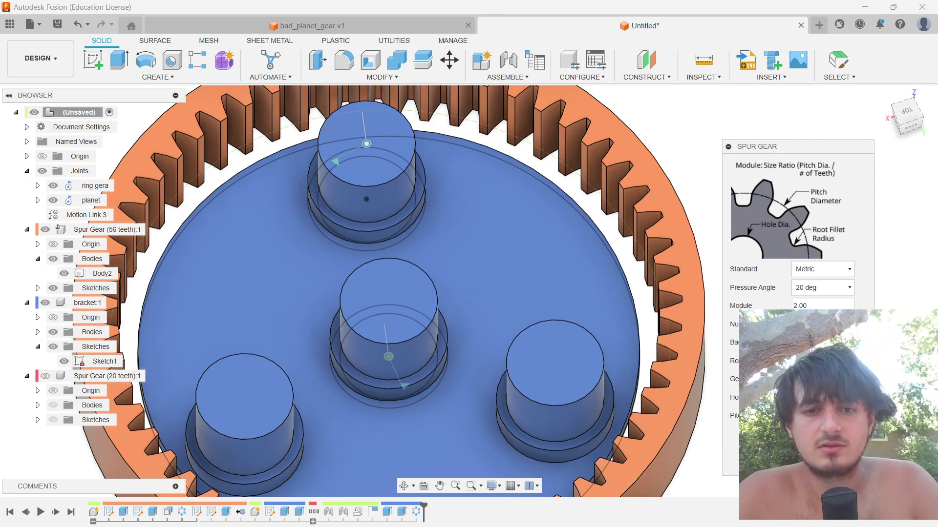
pyautogui.hotkey('alt', 'Tab')
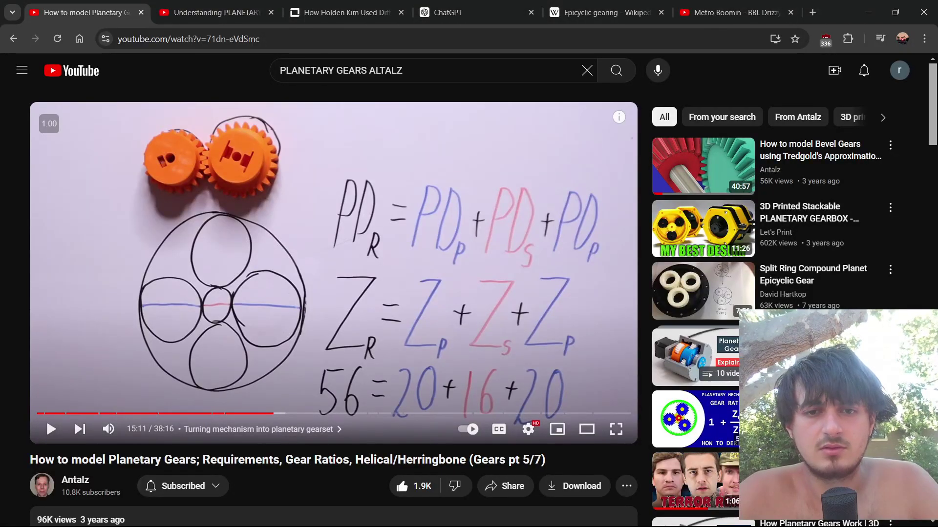
pyautogui.hotkey('alt', 'Tab')
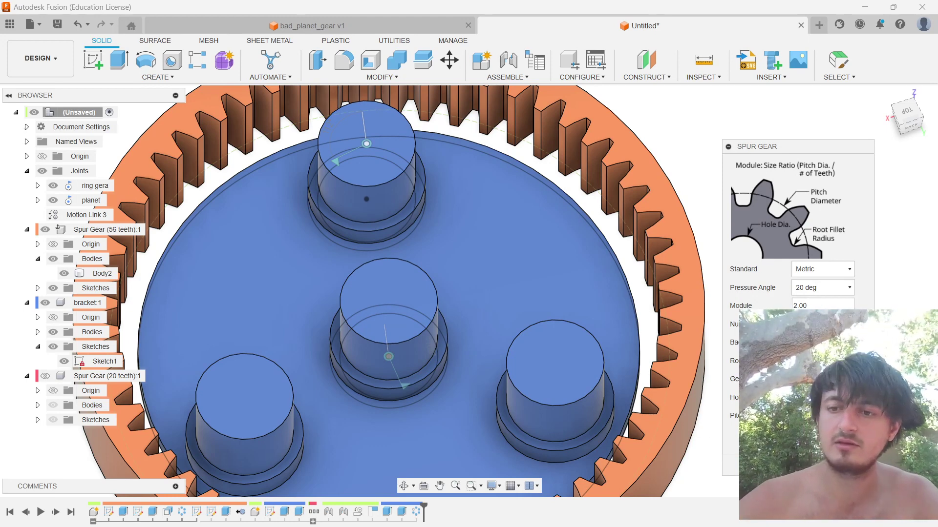
pyautogui.press('Return')
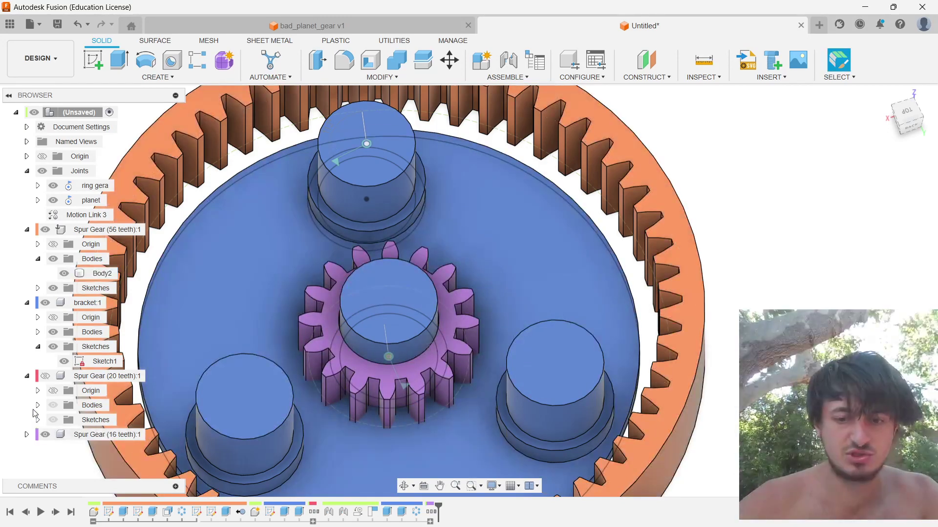
pyautogui.press('j')
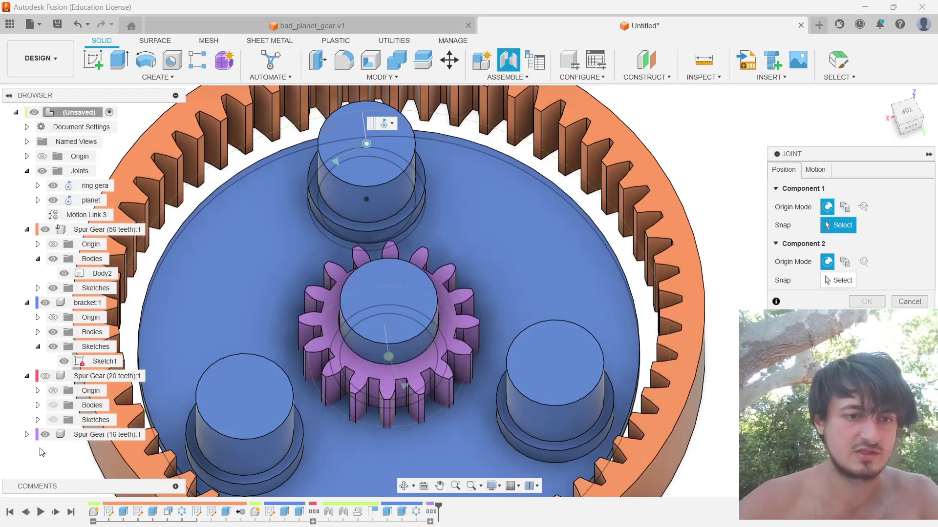
pyautogui.click(45, 302)
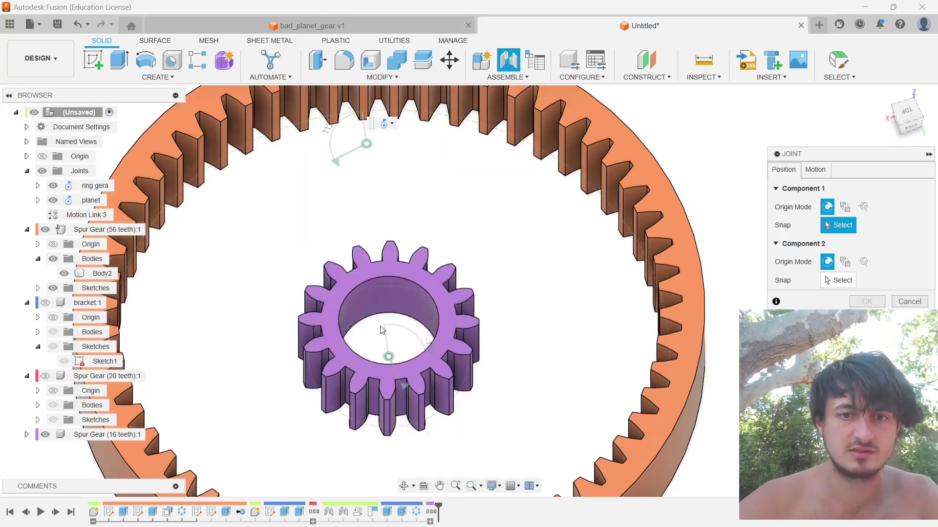
pyautogui.click(389, 299)
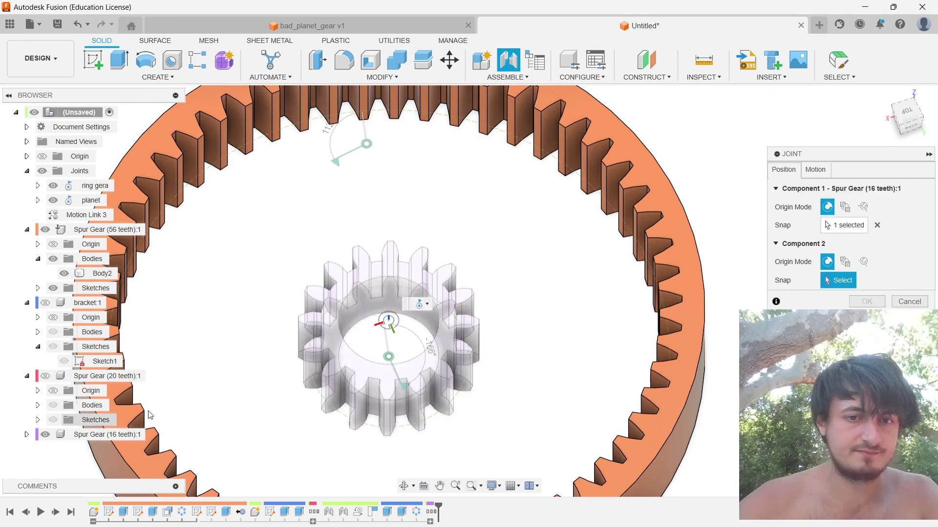
pyautogui.scroll(3, 151, 415)
pyautogui.keyDown('shift'); pyautogui.moveTo(150, 415); pyautogui.dragTo(350, 163, button='middle'); pyautogui.keyUp('shift')
pyautogui.scroll(-3, 189, 384)
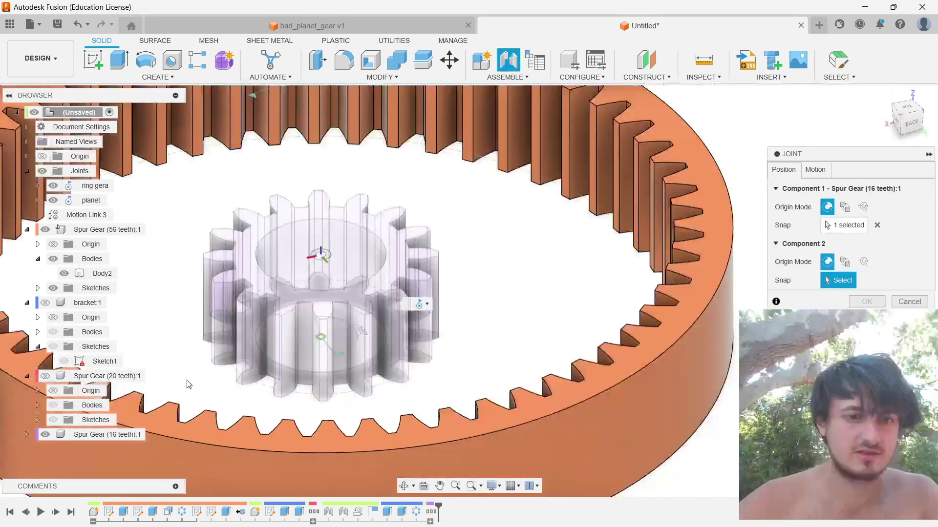
pyautogui.scroll(-2, 189, 385)
pyautogui.click(45, 303)
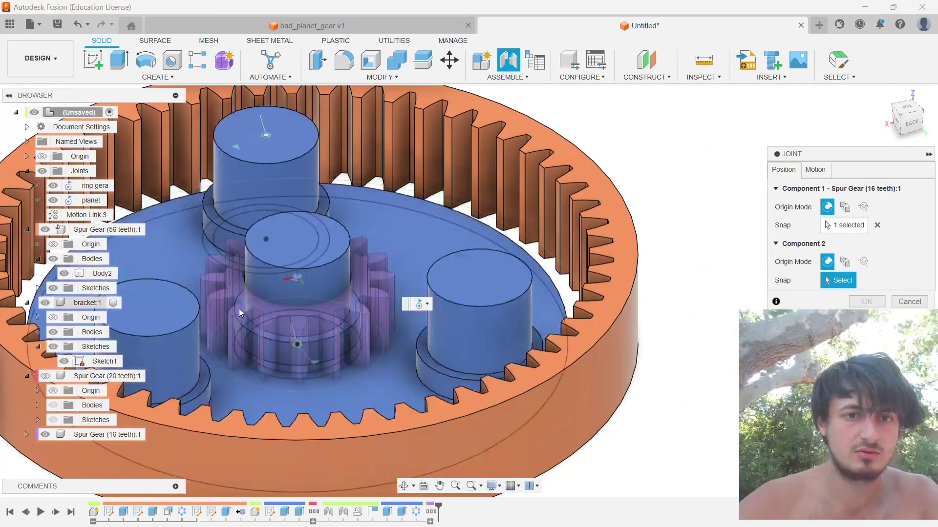
pyautogui.click(306, 255)
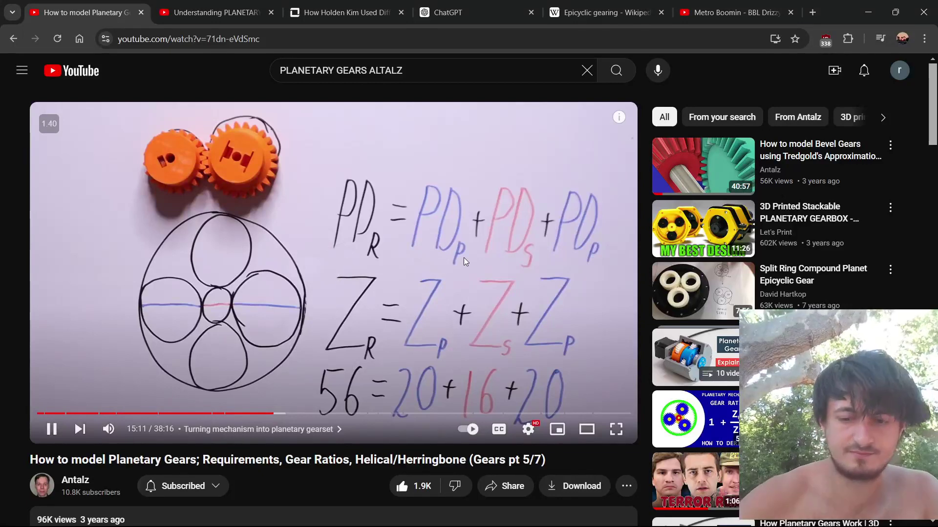
# Step: Study how the tutorial renames the ring gear and planet carrier components before jointing the sun gear
pyautogui.press('Right')
pyautogui.press('Right')
pyautogui.press('Right')
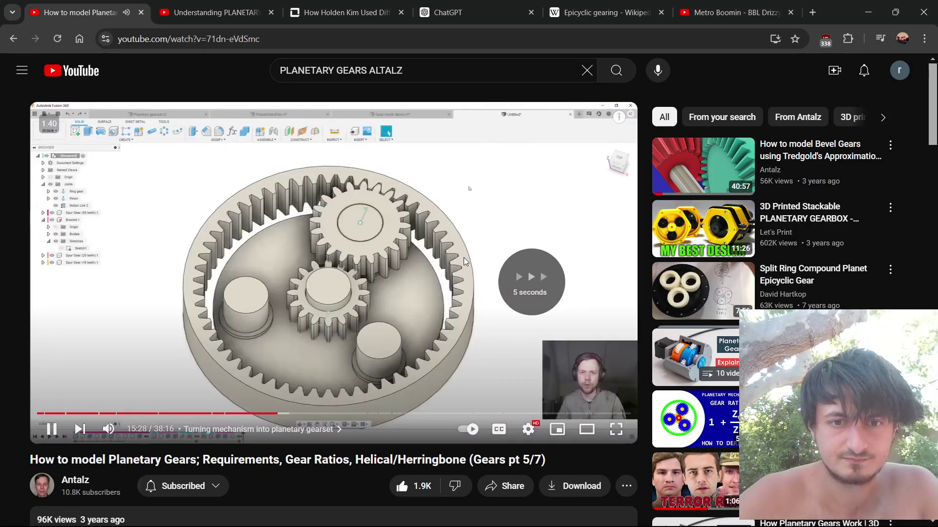
pyautogui.press('Left')
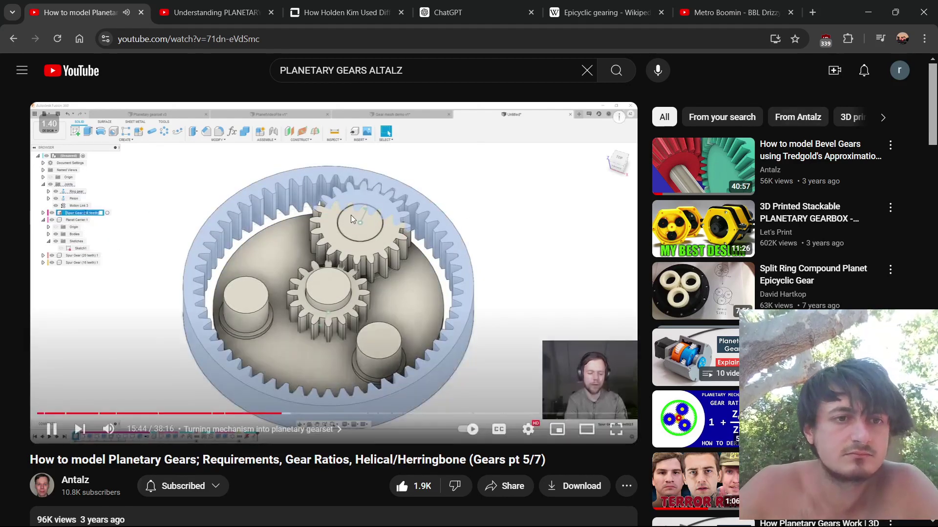
pyautogui.click(353, 200)
pyautogui.click(361, 191)
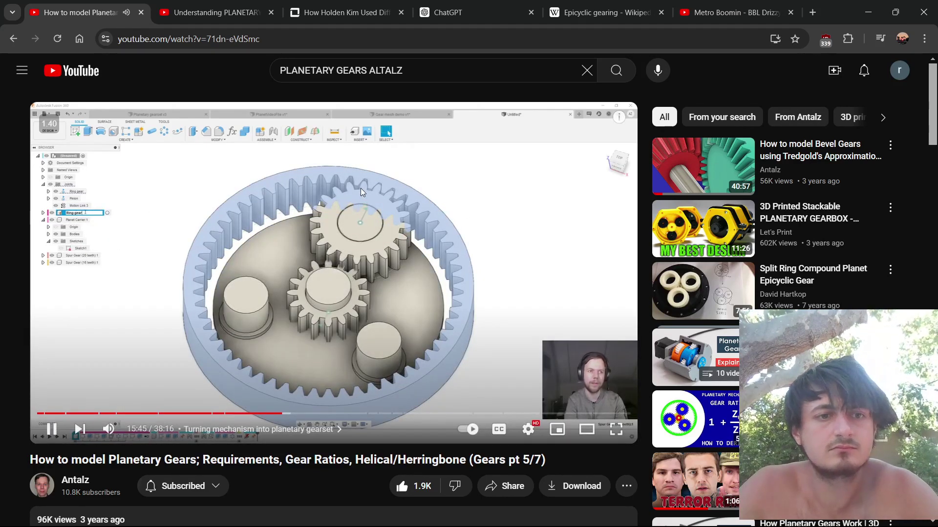
pyautogui.click(364, 186)
# Step: Return to Fusion, rename the bracket component as "planet carrier" and try to ground it to its parent
pyautogui.hotkey('alt', 'Tab')
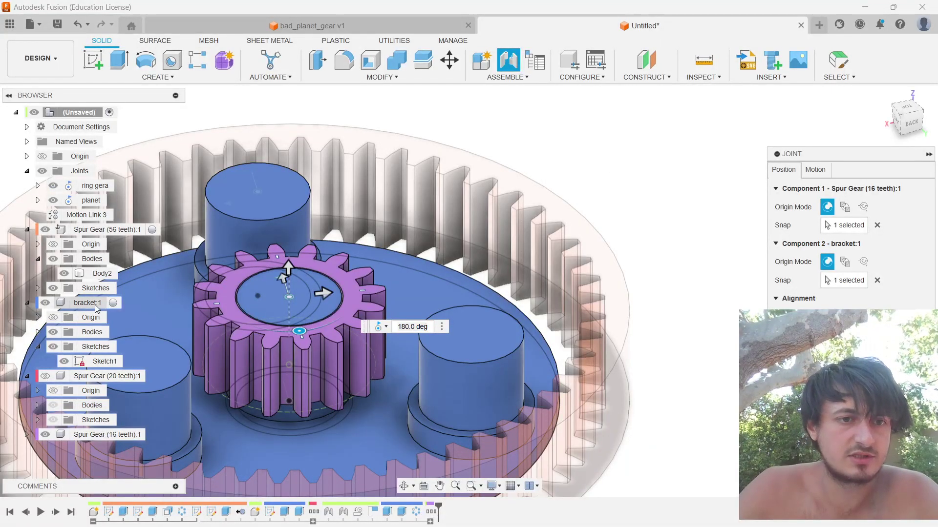
pyautogui.press('Escape')
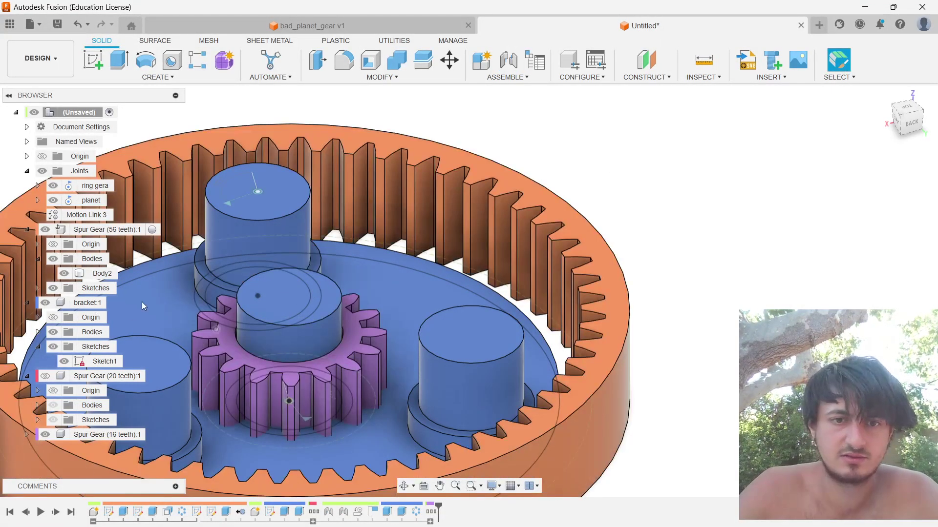
pyautogui.rightClick(86, 303)
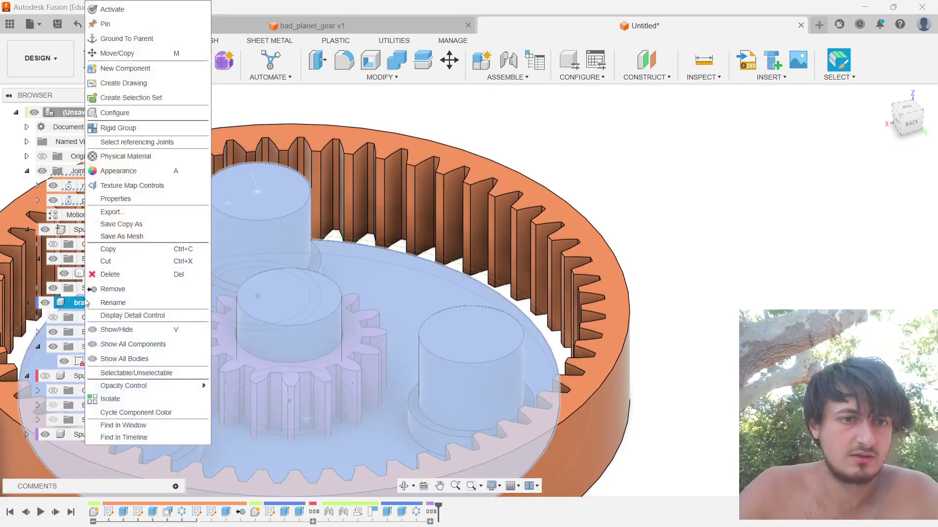
pyautogui.click(133, 301)
pyautogui.write('planet carrier:1')
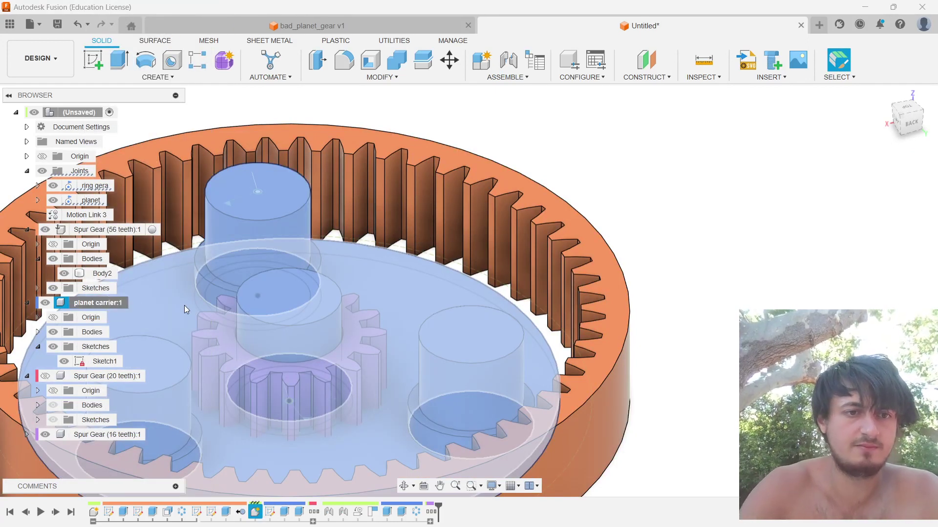
pyautogui.press('Return')
pyautogui.rightClick(95, 303)
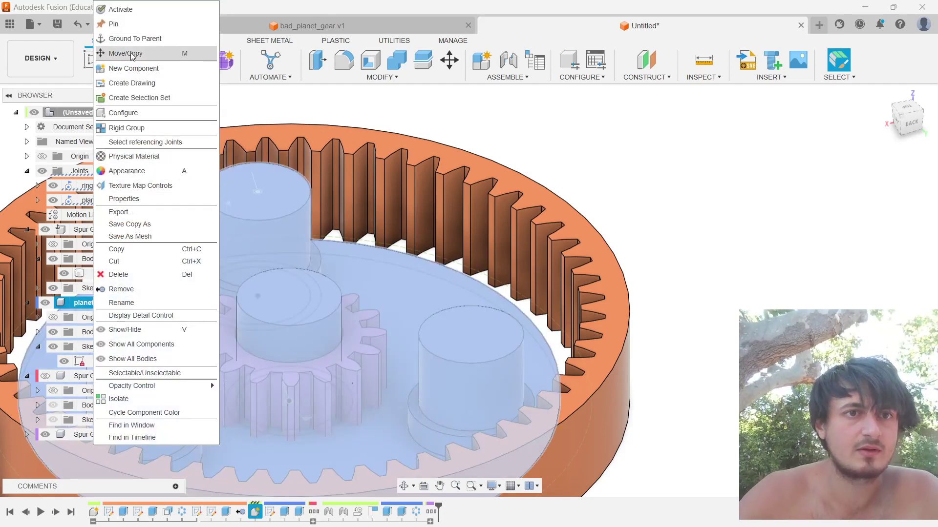
pyautogui.click(132, 38)
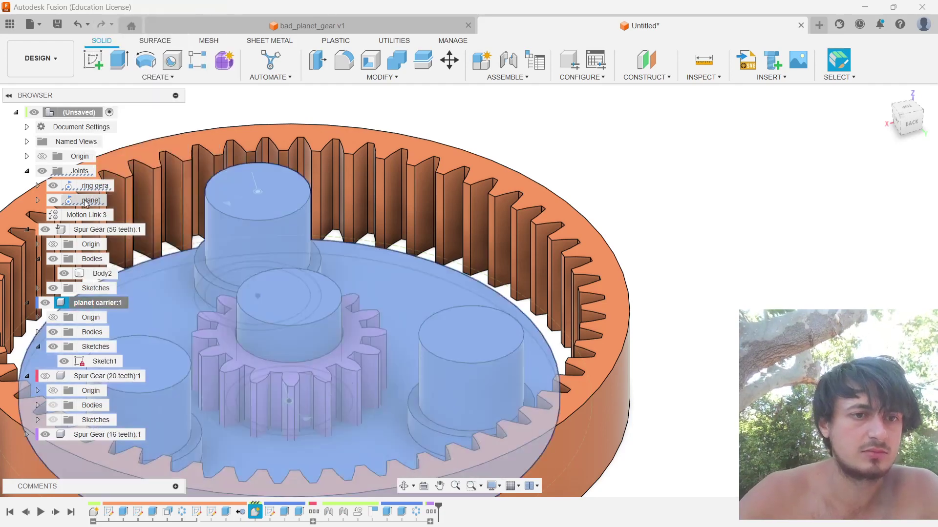
# Step: Rename the 56-tooth spur gear component as "ring gear" and check its grounding to the parent
pyautogui.click(28, 171)
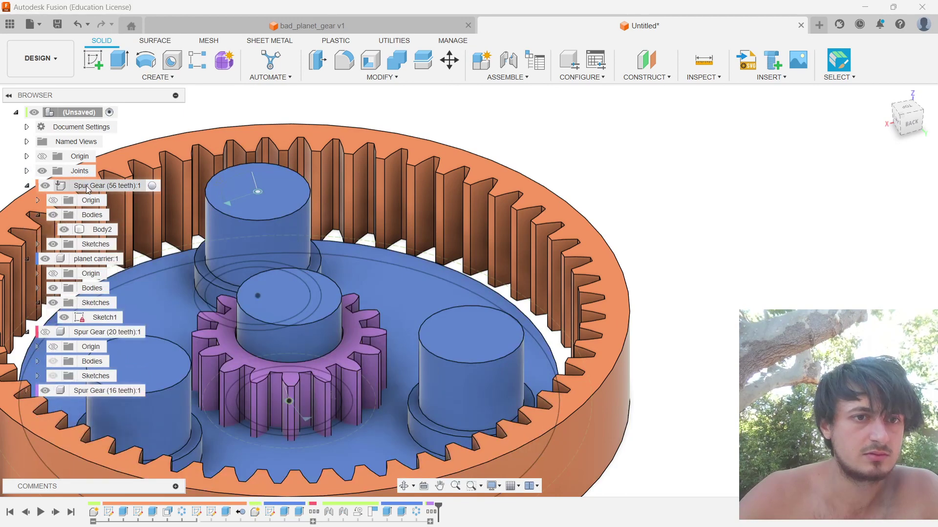
pyautogui.rightClick(80, 194)
pyautogui.click(154, 306)
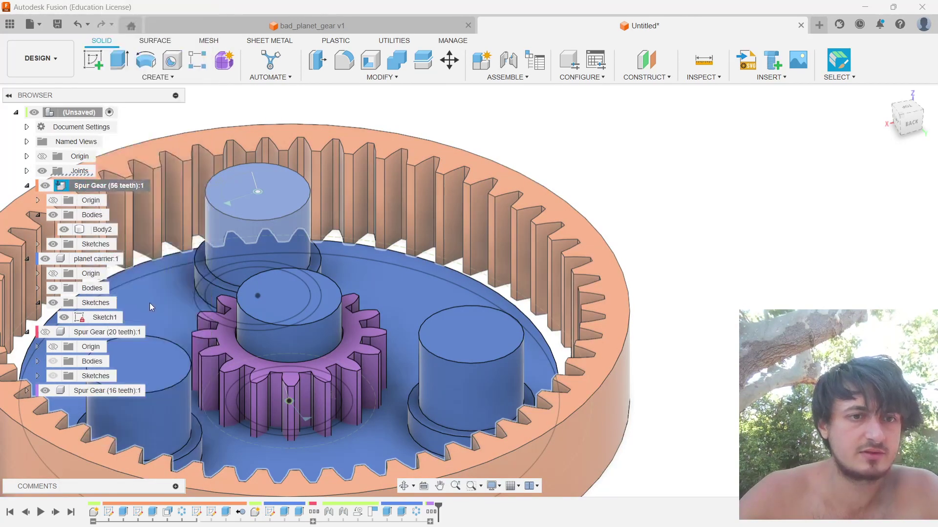
pyautogui.write('ring')
pyautogui.press('Return')
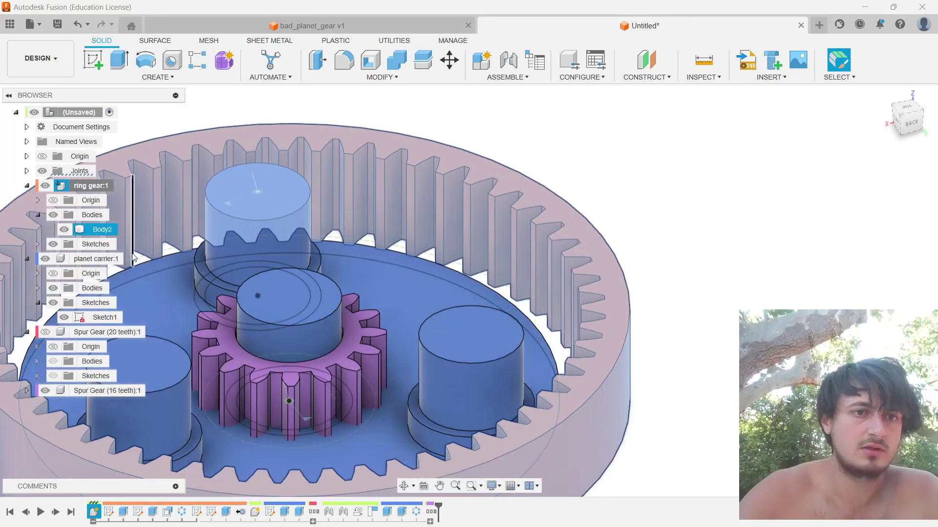
pyautogui.rightClick(88, 185)
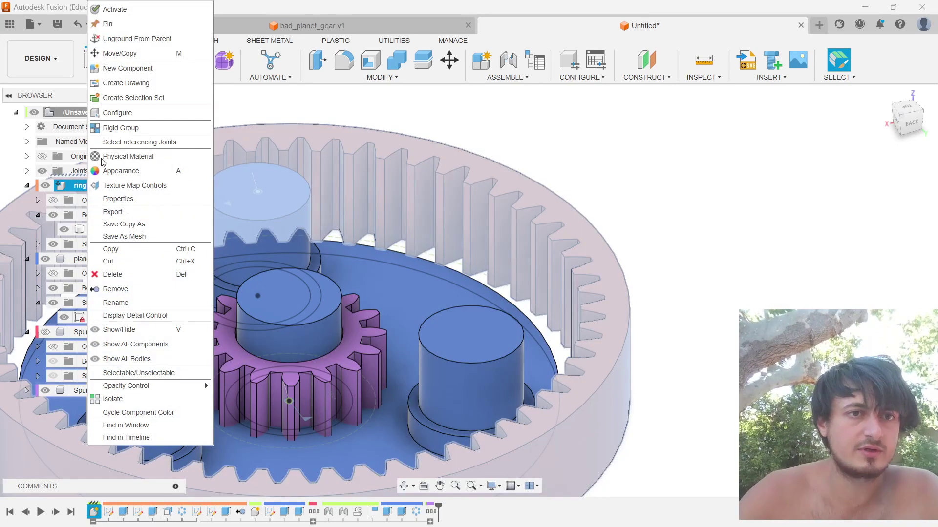
pyautogui.click(136, 39)
pyautogui.click(722, 272)
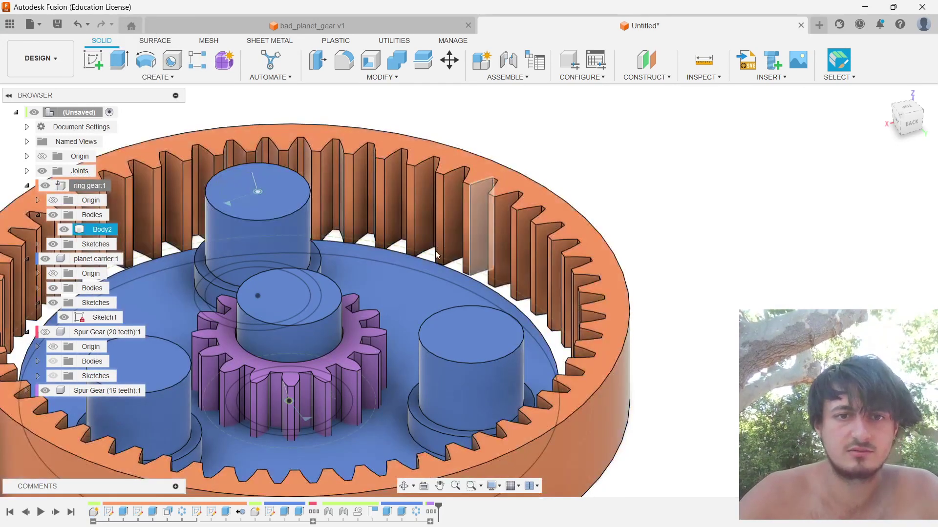
# Step: Check the tutorial's next stage after the ring gear is renamed, and return to Fusion
pyautogui.hotkey('alt', 'Tab')
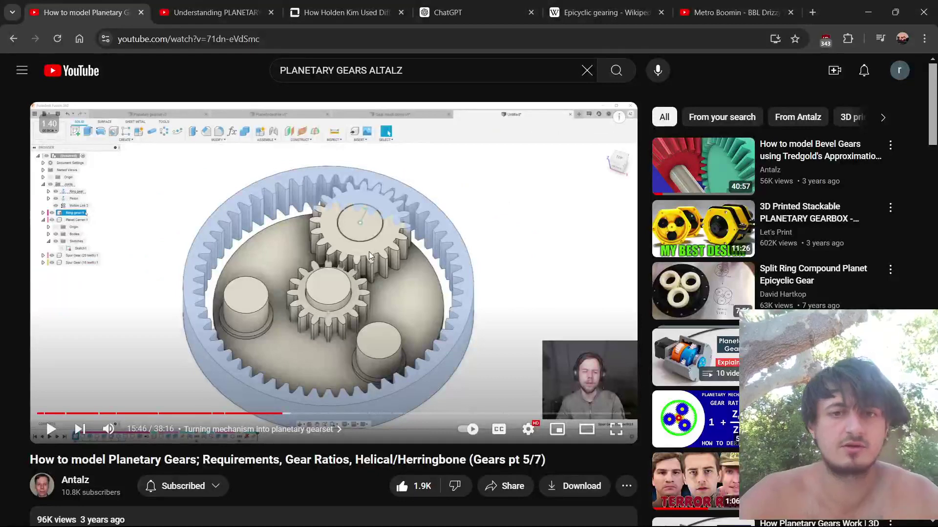
pyautogui.click(370, 204)
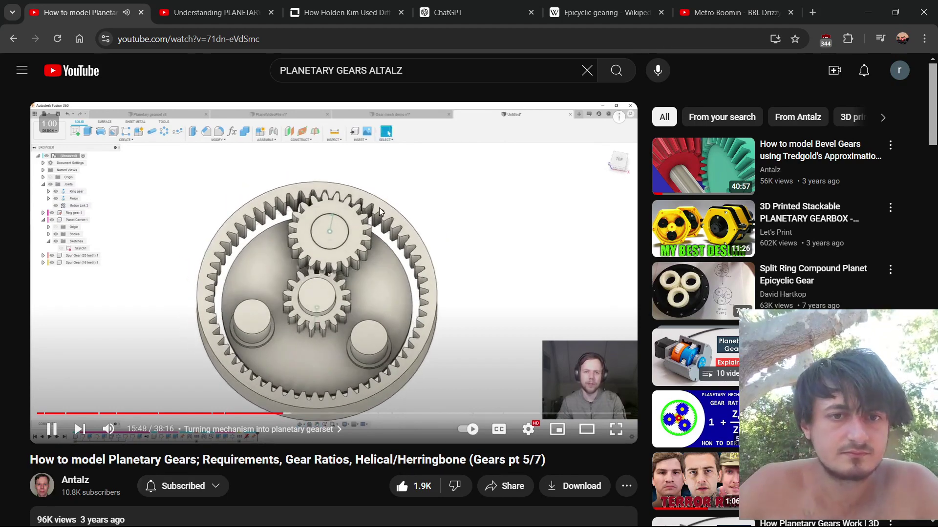
pyautogui.hotkey('alt', 'Tab')
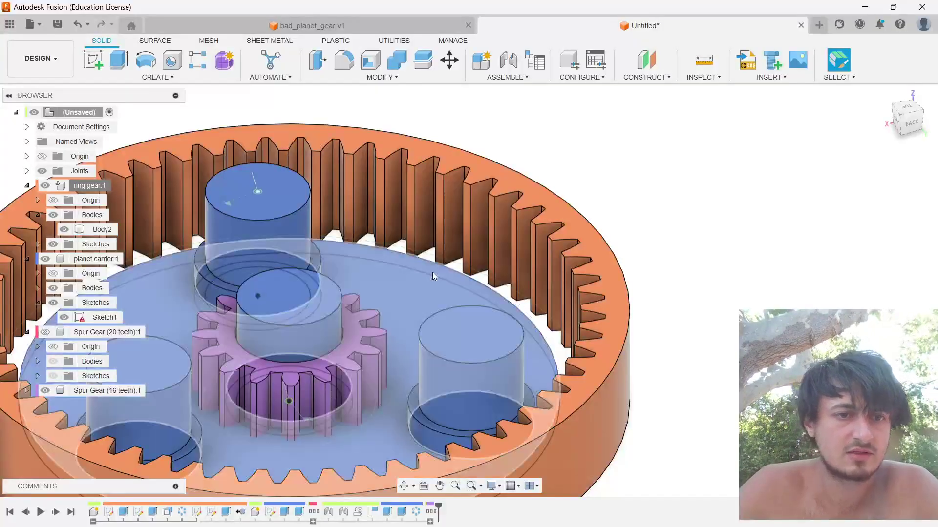
# Step: Show the 20-tooth planet gear while testing how the gearset moves, and switch back to the tutorial
pyautogui.keyDown('shift'); pyautogui.moveTo(756, 226); pyautogui.dragTo(752, 261, button='middle'); pyautogui.keyUp('shift')
pyautogui.moveTo(433, 263); pyautogui.dragTo(337, 293)
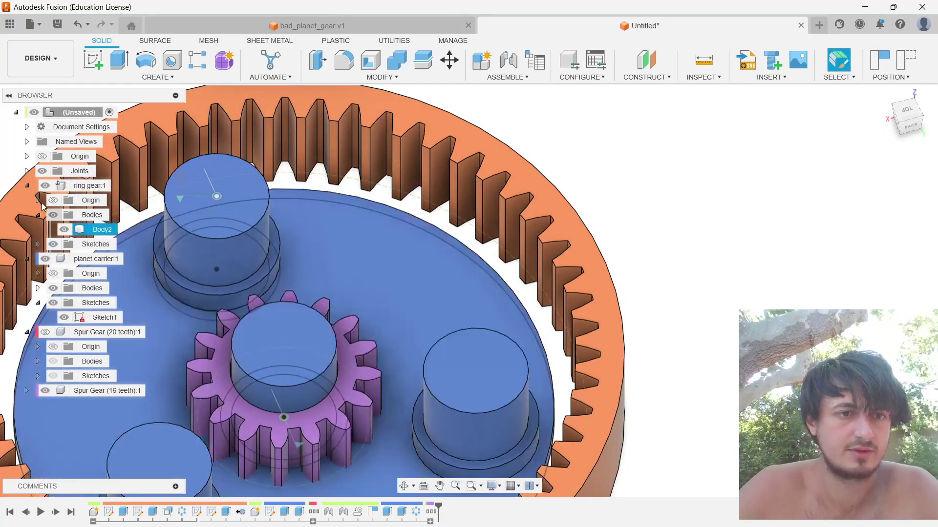
pyautogui.click(46, 332)
pyautogui.moveTo(392, 283); pyautogui.dragTo(438, 352)
pyautogui.hotkey('alt', 'Tab')
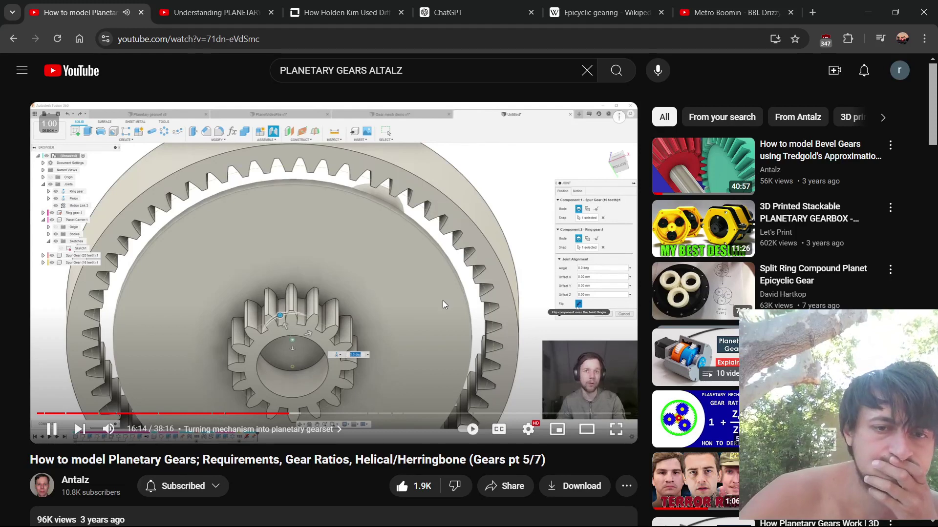
# Step: Pause the tutorial, return to Fusion and hide the planet carrier
pyautogui.click(418, 310)
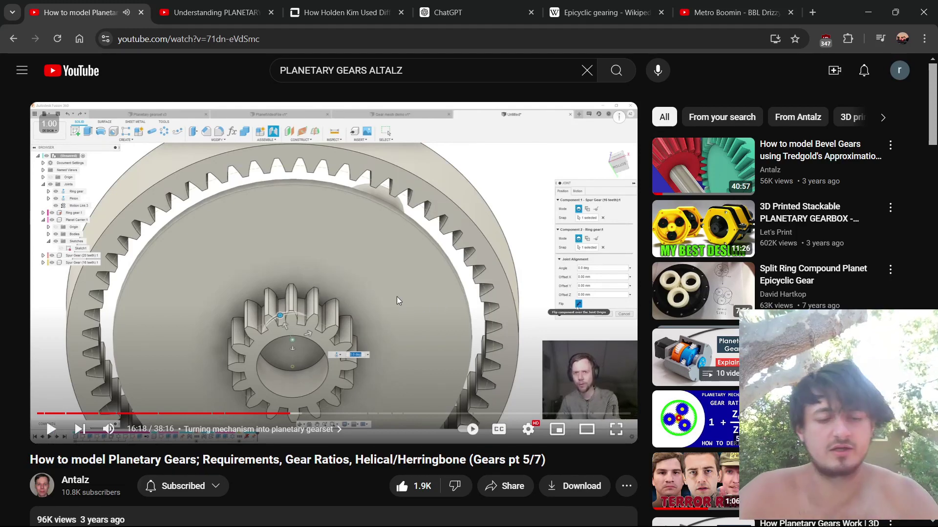
pyautogui.hotkey('alt', 'Tab')
pyautogui.scroll(-3, 374, 288)
pyautogui.keyDown('shift'); pyautogui.moveTo(440, 334); pyautogui.dragTo(424, 220, button='middle'); pyautogui.keyUp('shift')
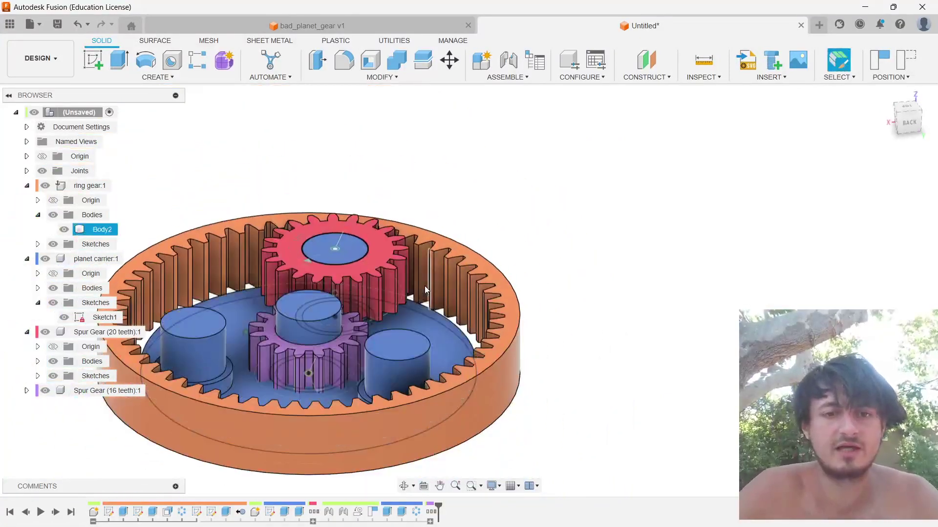
pyautogui.scroll(6, 364, 342)
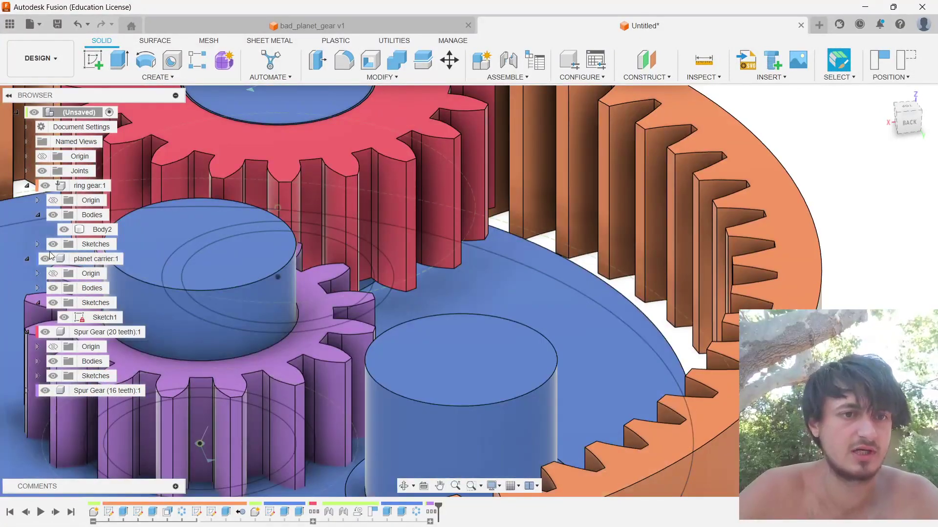
pyautogui.click(45, 259)
# Step: Start a joint using the centre of the 16-tooth gear's lower bore edge as the first component's origin
pyautogui.keyDown('shift'); pyautogui.moveTo(322, 350); pyautogui.dragTo(463, 328, button='middle'); pyautogui.keyUp('shift')
pyautogui.press('j')
pyautogui.click(299, 335)
pyautogui.scroll(-5, 489, 313)
pyautogui.keyDown('shift'); pyautogui.moveTo(502, 303); pyautogui.dragTo(400, 307, button='middle'); pyautogui.keyUp('shift')
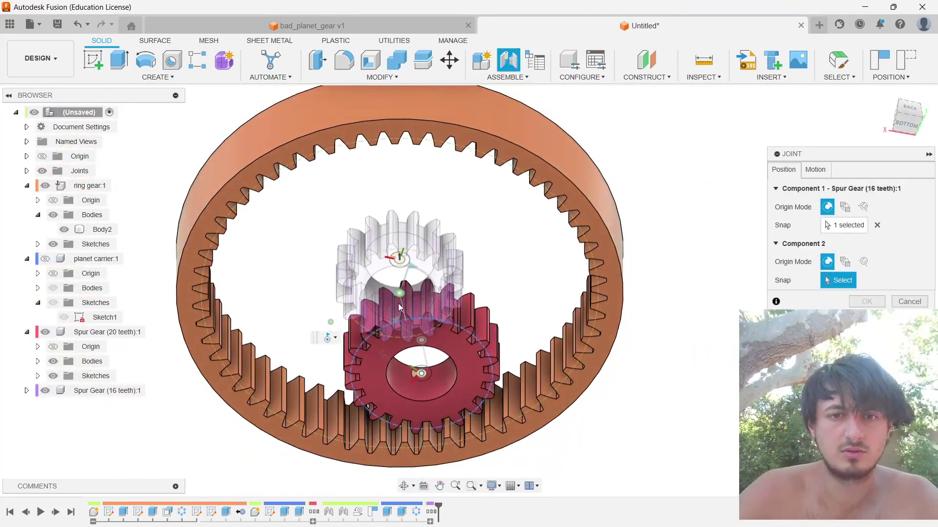
# Step: Hide the 16-tooth and 20-tooth gears and snap the joint's second component to the ring gear's centre
pyautogui.click(45, 185)
pyautogui.click(45, 186)
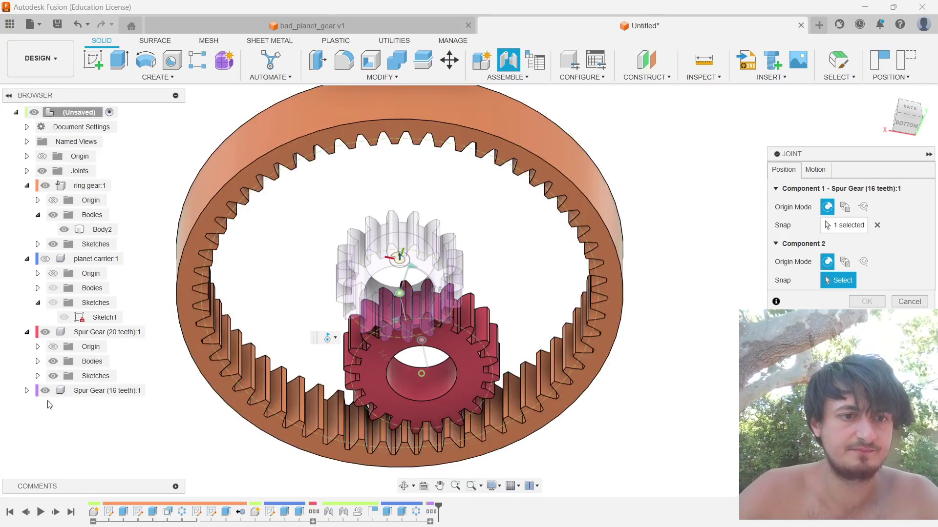
pyautogui.click(45, 391)
pyautogui.click(46, 332)
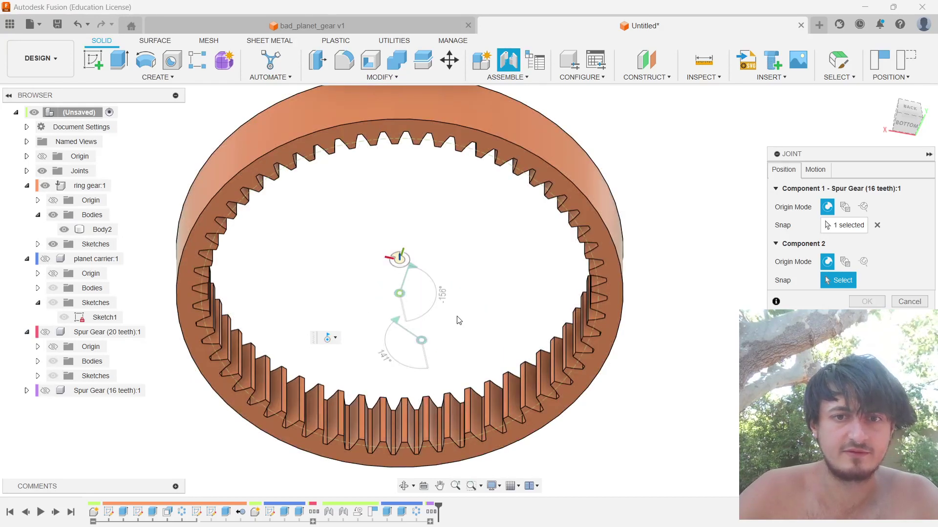
pyautogui.keyDown('shift'); pyautogui.moveTo(459, 320); pyautogui.dragTo(412, 322, button='middle'); pyautogui.keyUp('shift')
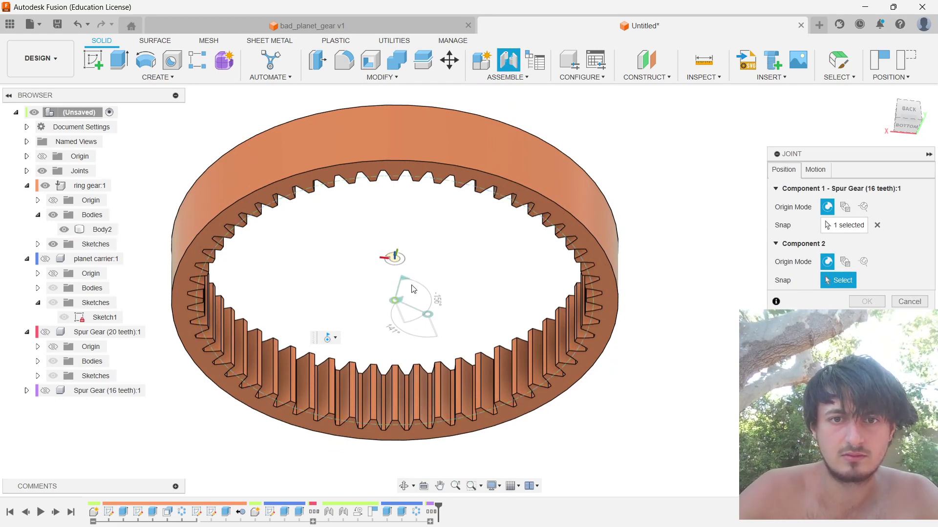
pyautogui.keyDown('shift'); pyautogui.moveTo(417, 319); pyautogui.dragTo(417, 291, button='middle'); pyautogui.keyUp('shift')
pyautogui.click(412, 259)
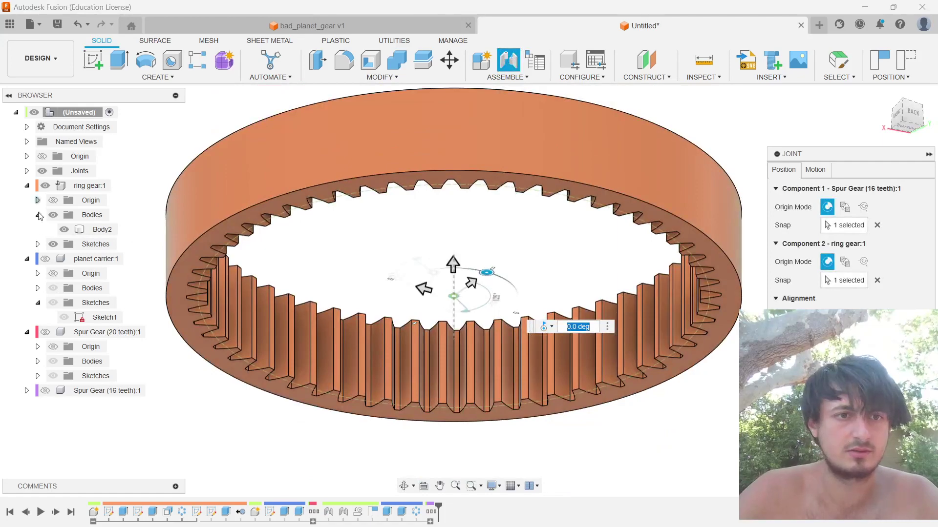
# Step: Show both spur gears again and compare the sun gear's joint placement with the tutorial
pyautogui.click(45, 332)
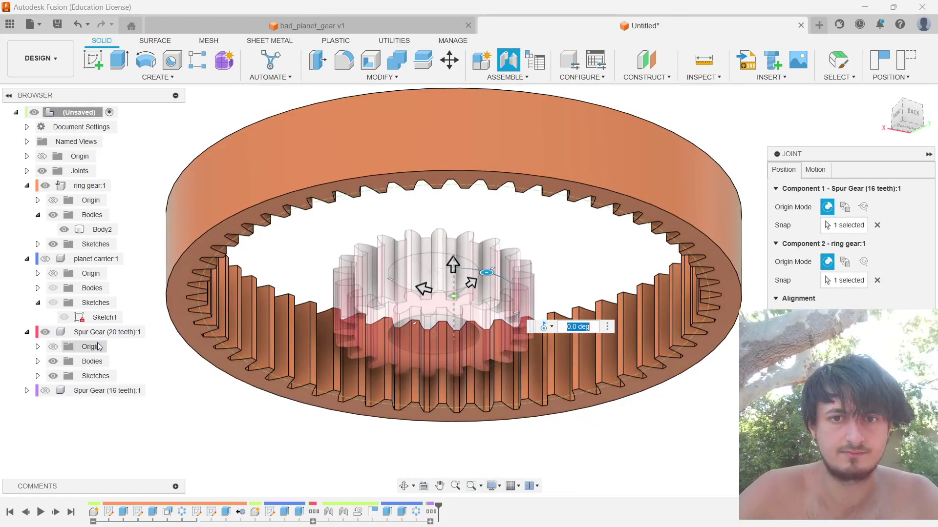
pyautogui.keyDown('shift'); pyautogui.moveTo(525, 294); pyautogui.dragTo(458, 307, button='middle'); pyautogui.keyUp('shift')
pyautogui.click(47, 391)
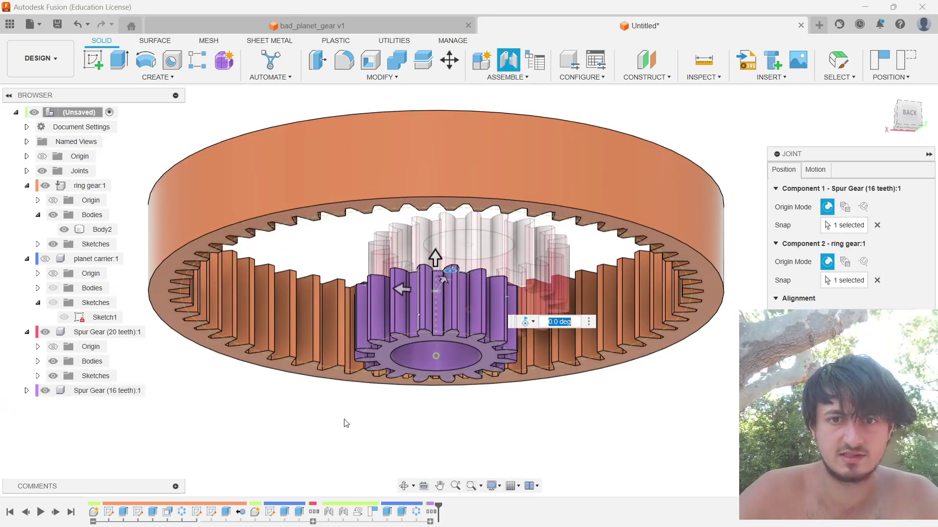
pyautogui.keyDown('shift'); pyautogui.moveTo(438, 425); pyautogui.dragTo(469, 408, button='middle'); pyautogui.keyUp('shift')
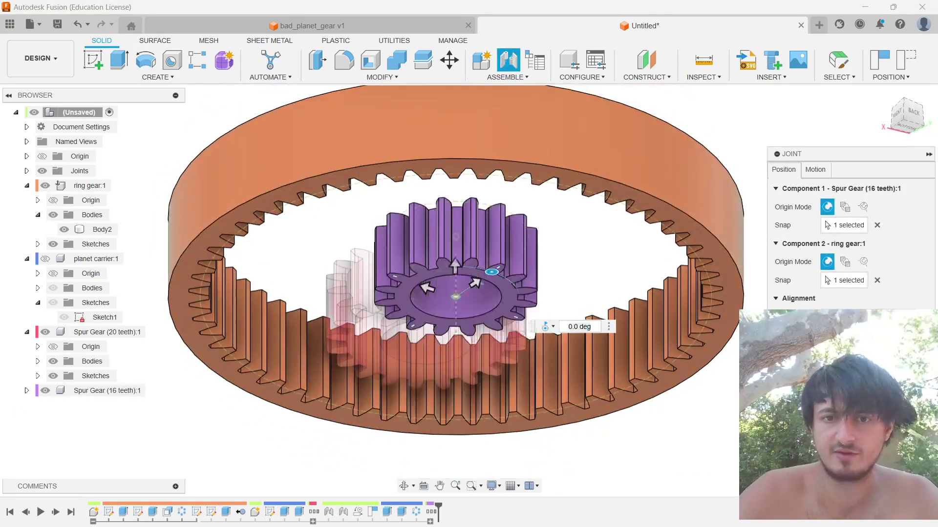
pyautogui.keyDown('shift'); pyautogui.moveTo(642, 415); pyautogui.dragTo(647, 453, button='middle'); pyautogui.keyUp('shift')
pyautogui.hotkey('alt', 'Tab')
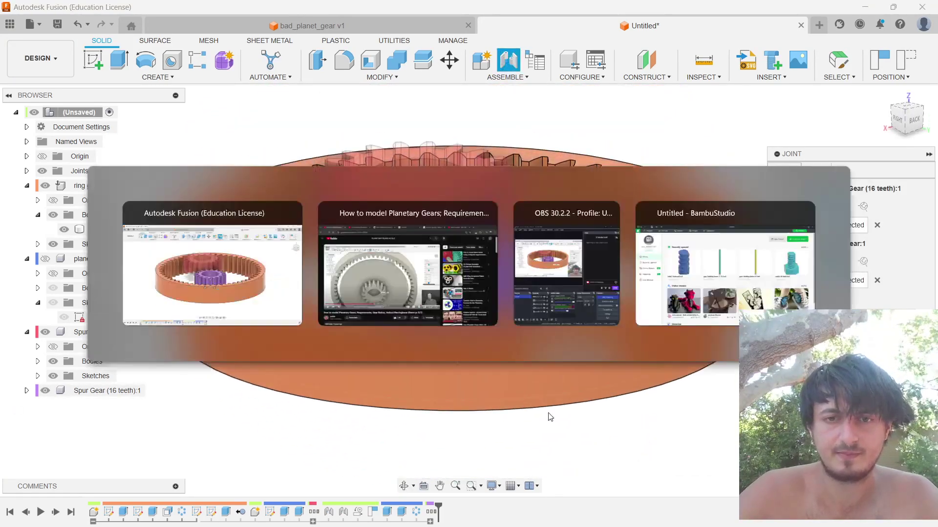
pyautogui.click(425, 362)
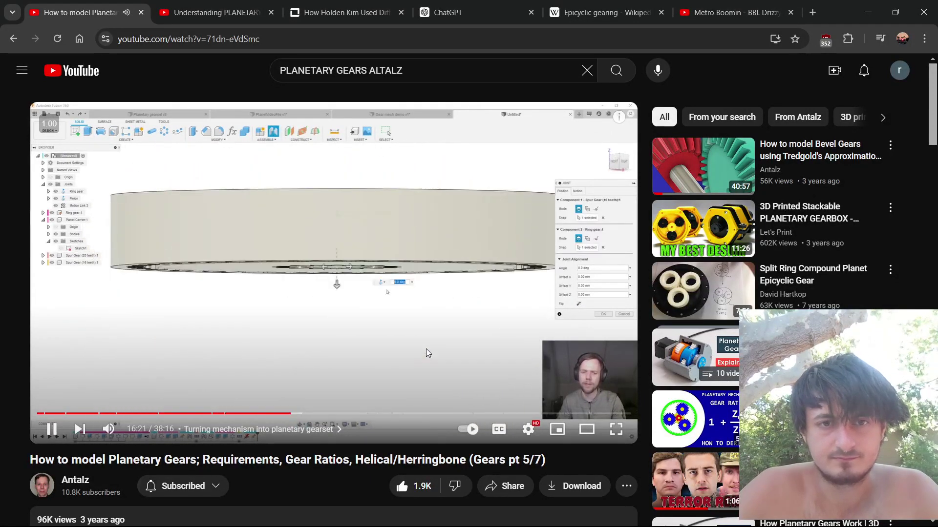
pyautogui.hotkey('alt', 'Tab')
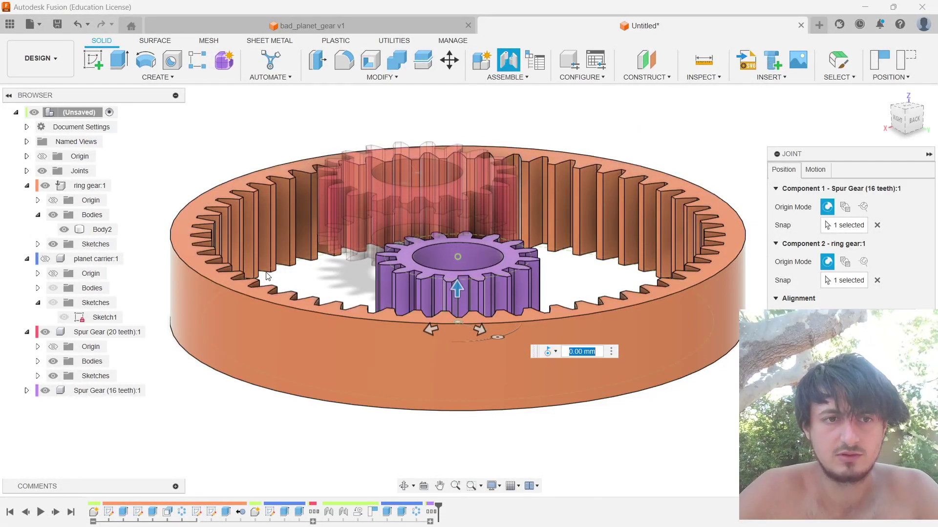
# Step: Hide the ring gear, show the planet carrier, and complete the sun gear's joint with an 8 mm offset along its axis
pyautogui.write('5')
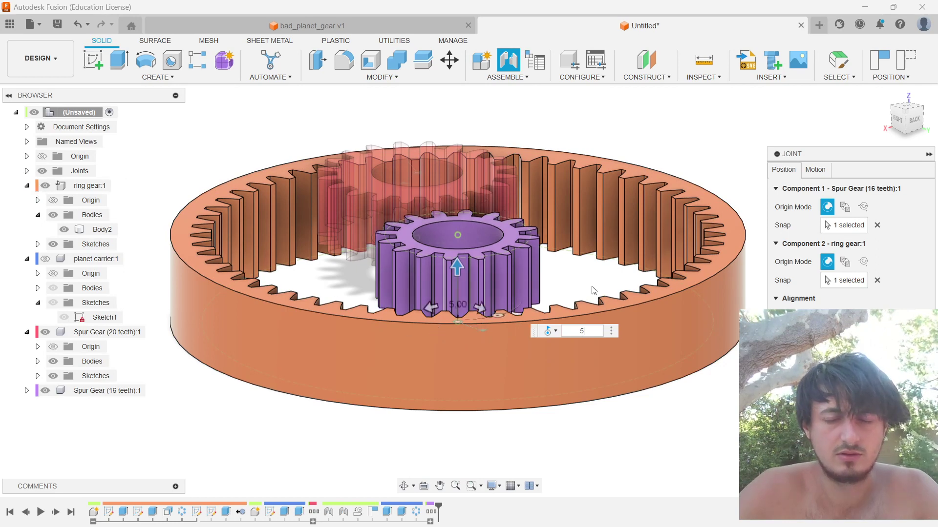
pyautogui.click(44, 186)
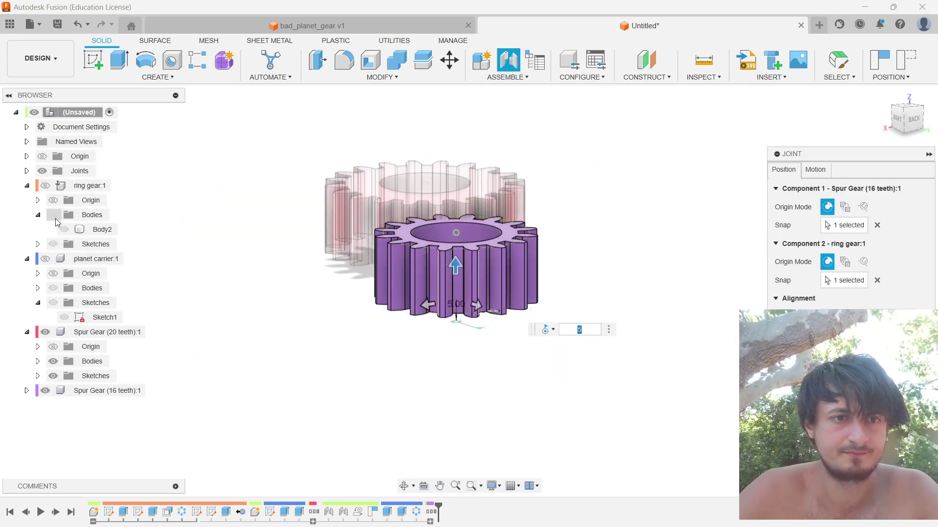
pyautogui.click(45, 260)
pyautogui.keyDown('shift'); pyautogui.moveTo(532, 274); pyautogui.dragTo(508, 290, button='middle'); pyautogui.keyUp('shift')
pyautogui.scroll(5, 513, 295)
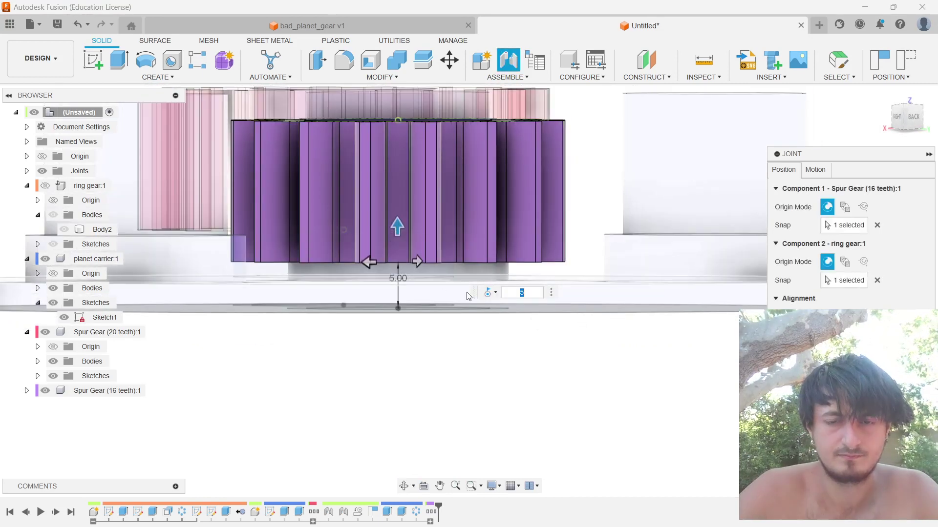
pyautogui.write('7')
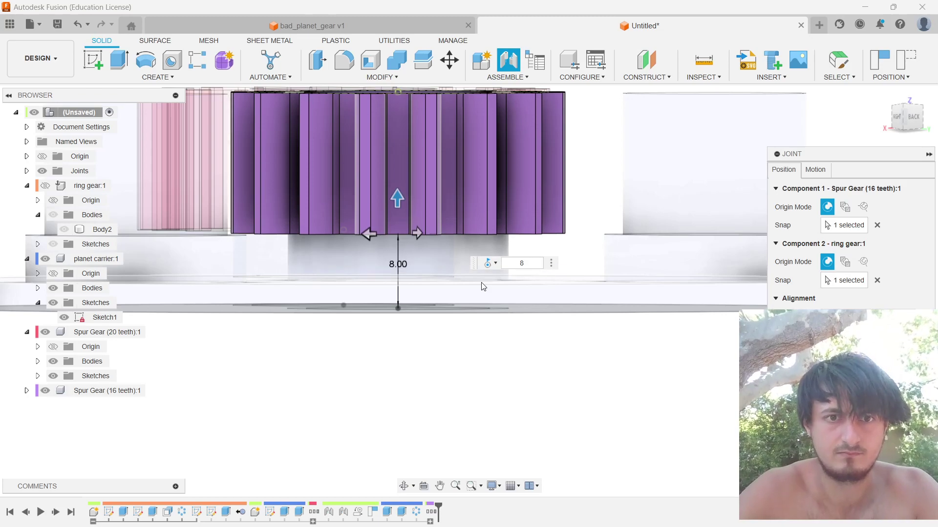
pyautogui.keyDown('shift'); pyautogui.moveTo(674, 259); pyautogui.dragTo(556, 304, button='middle'); pyautogui.keyUp('shift')
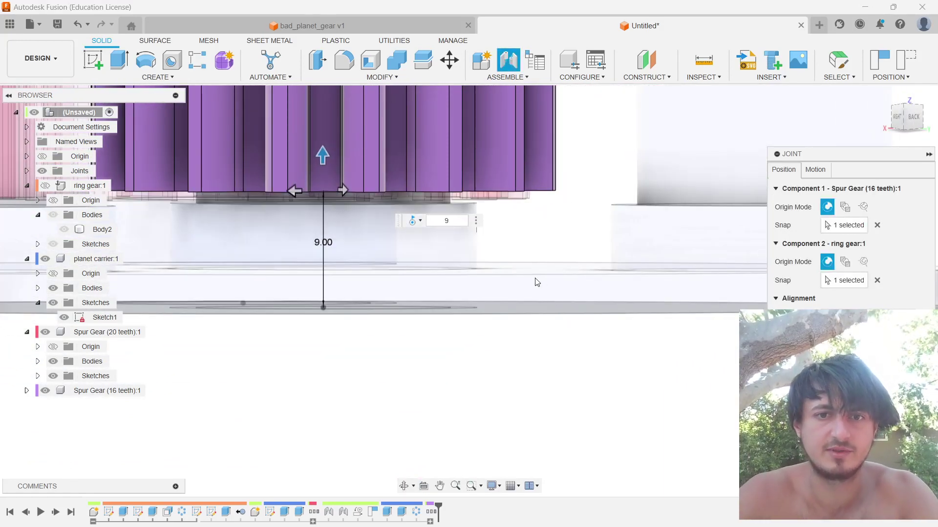
pyautogui.press('Return')
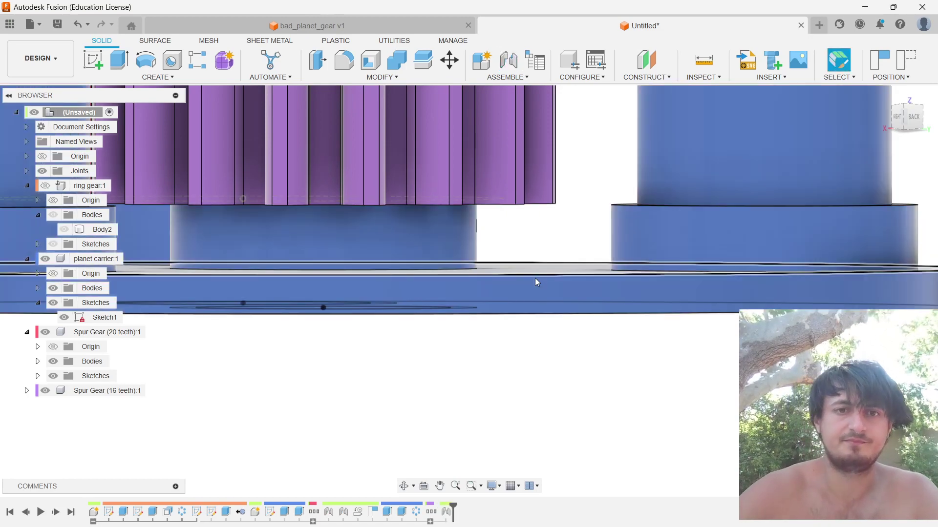
# Step: Rewind the tutorial and review how the sun gear's joint angle is aligned with the planet gear
pyautogui.hotkey('alt', 'Tab')
pyautogui.click(436, 290)
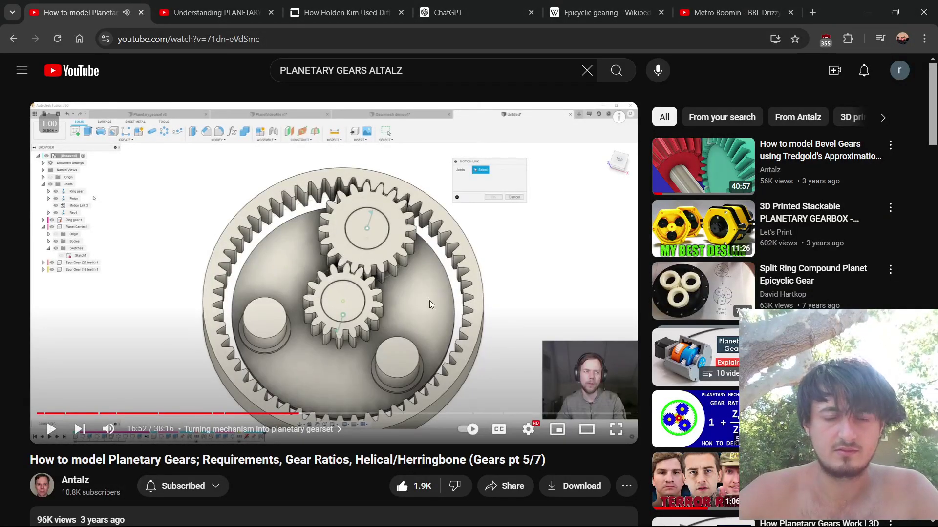
pyautogui.press('Left')
pyautogui.press('Left')
pyautogui.press('Left')
pyautogui.press('Left')
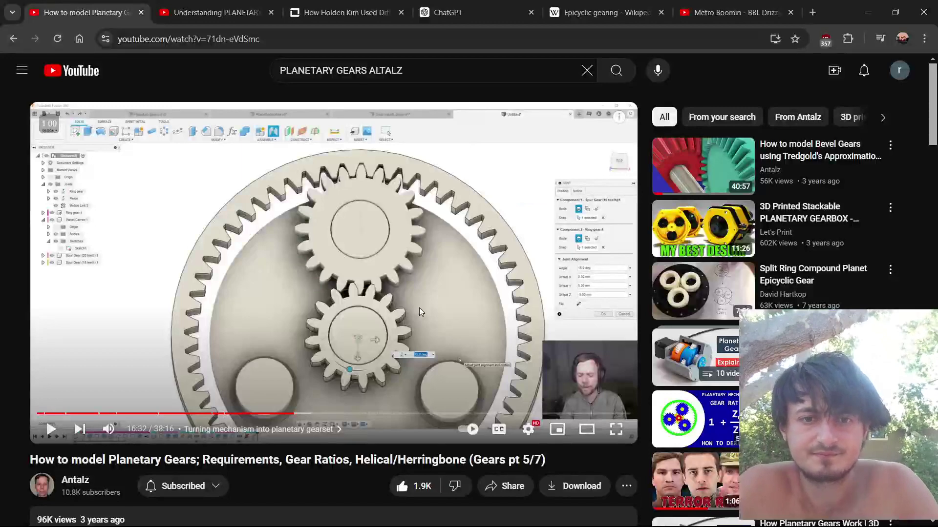
pyautogui.click(419, 308)
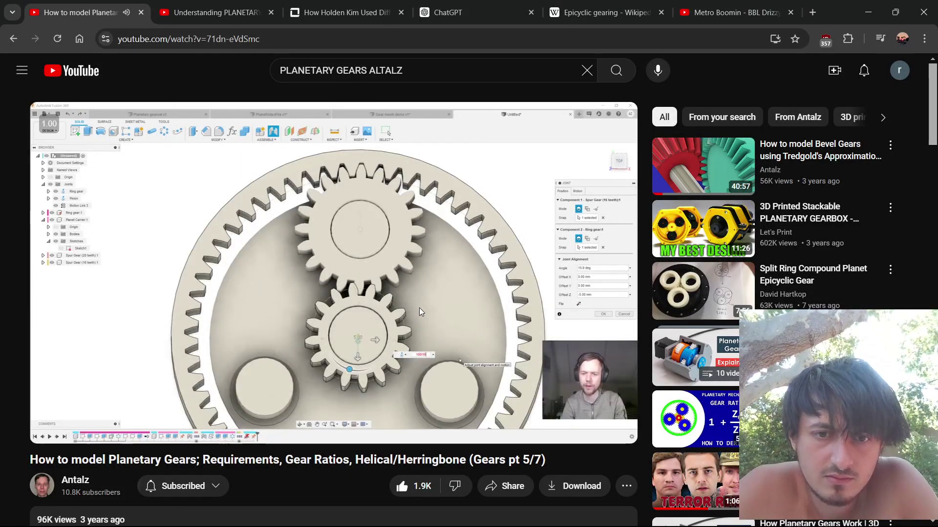
pyautogui.click(419, 308)
# Step: Return to Fusion, open the sun gear's joint for editing and check the angle expression used in the tutorial
pyautogui.hotkey('alt', 'Tab')
pyautogui.keyDown('shift'); pyautogui.moveTo(653, 334); pyautogui.dragTo(597, 267, button='middle'); pyautogui.keyUp('shift')
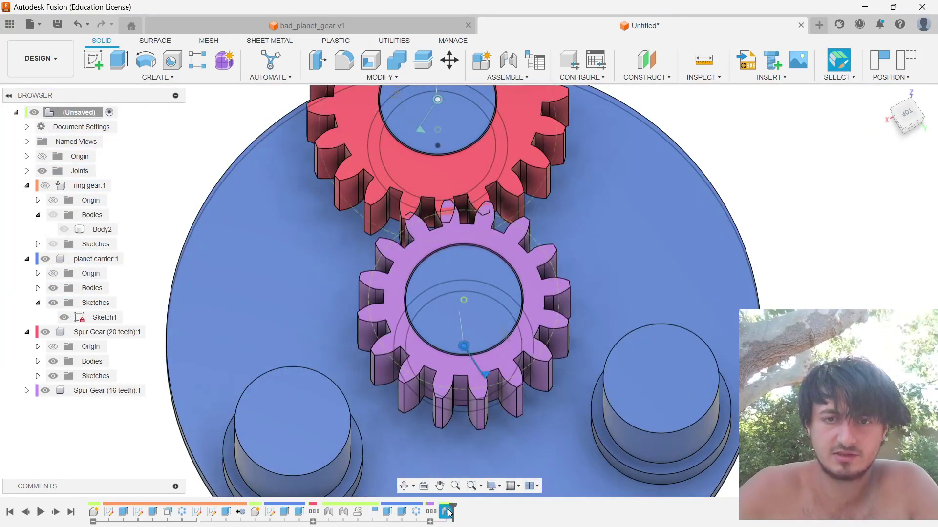
pyautogui.doubleClick(446, 512)
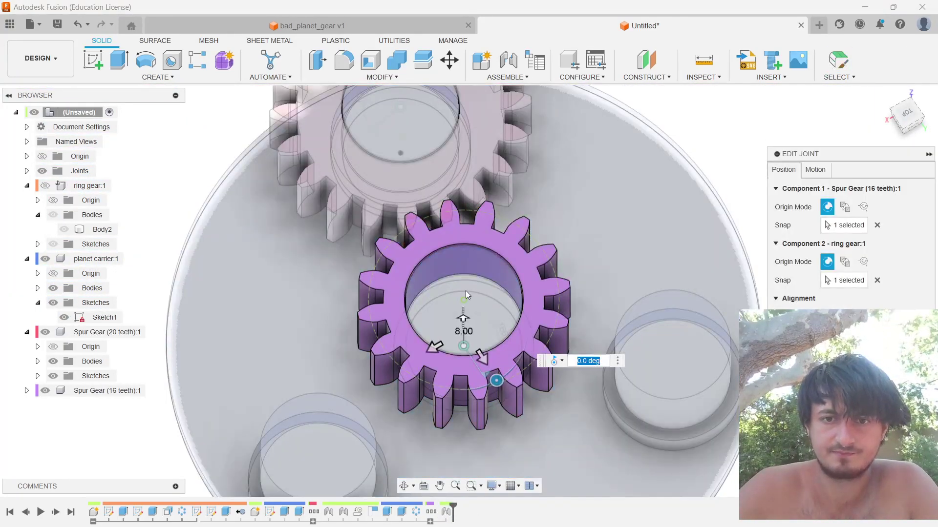
pyautogui.keyDown('shift'); pyautogui.moveTo(466, 294); pyautogui.dragTo(541, 287, button='middle'); pyautogui.keyUp('shift')
pyautogui.hotkey('alt', 'Tab')
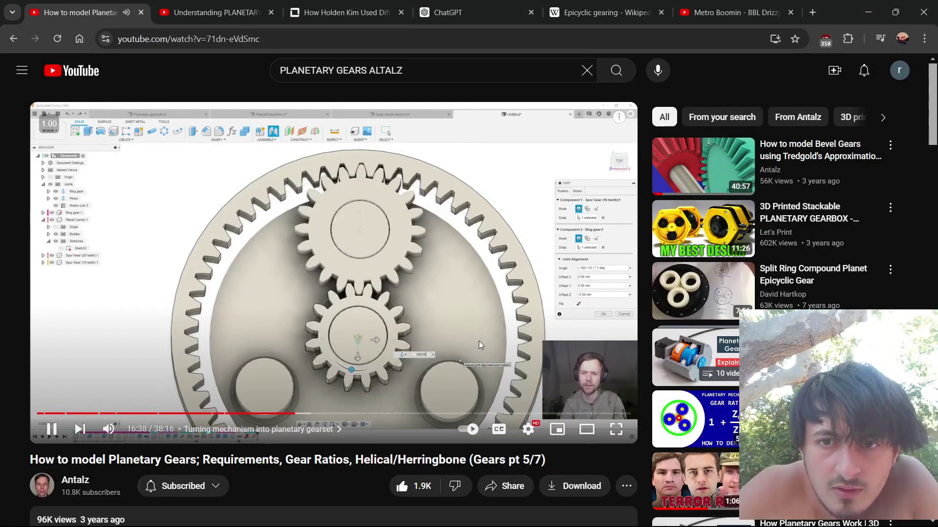
pyautogui.click(478, 341)
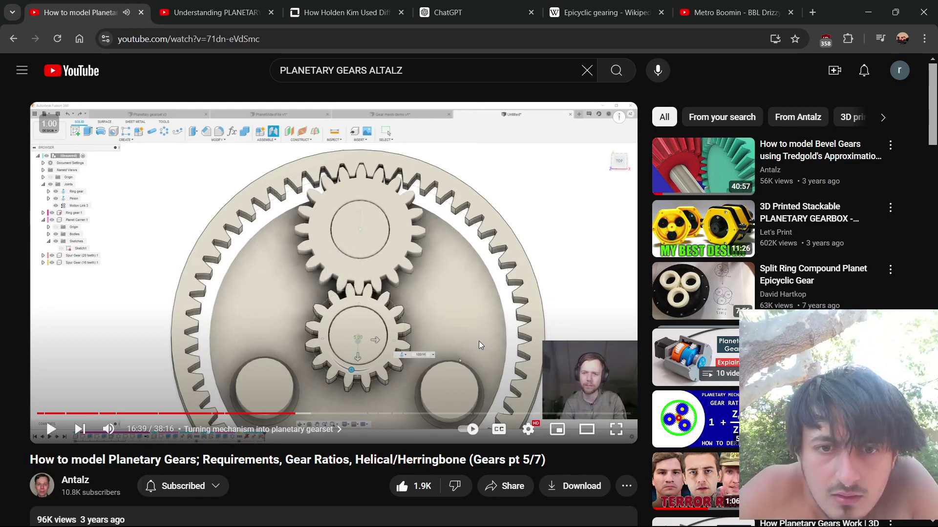
pyautogui.hotkey('alt', 'Tab')
# Step: Check the joint's motion settings, set its alignment angle to 180/16 degrees and apply the edit
pyautogui.click(815, 169)
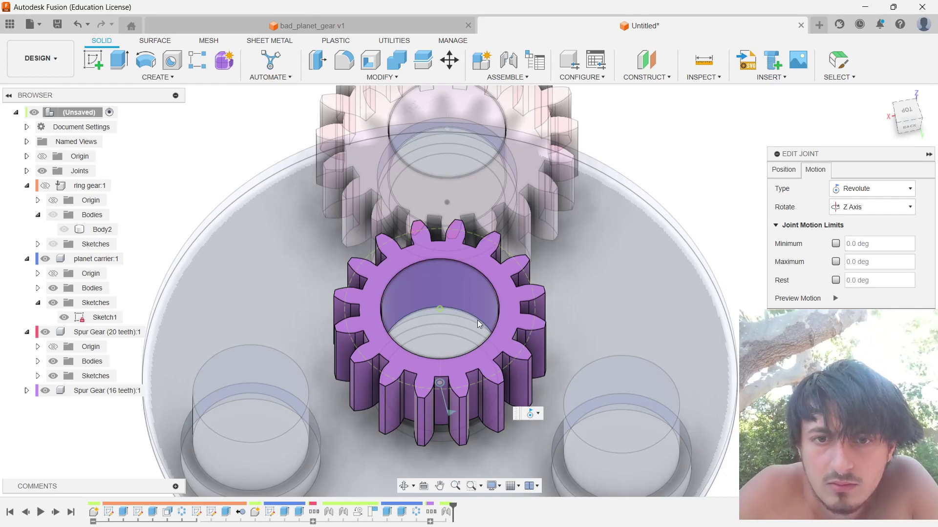
pyautogui.click(784, 170)
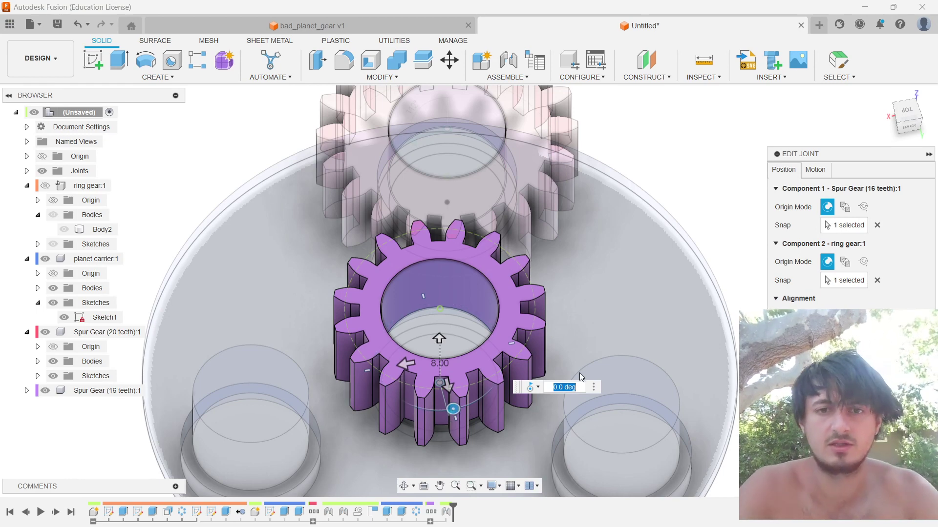
pyautogui.write('18')
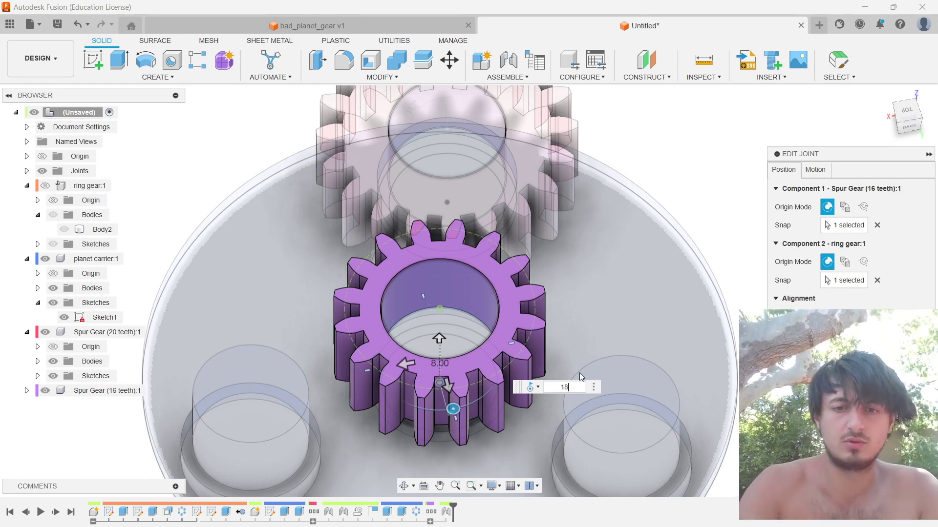
pyautogui.write('0/1')
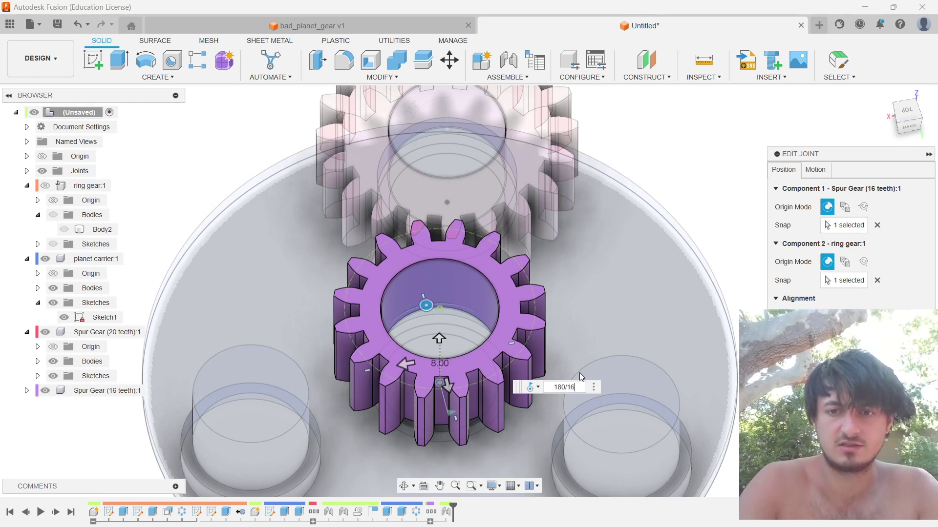
pyautogui.write('6')
pyautogui.keyDown('shift'); pyautogui.moveTo(562, 233); pyautogui.dragTo(505, 262, button='middle'); pyautogui.keyUp('shift')
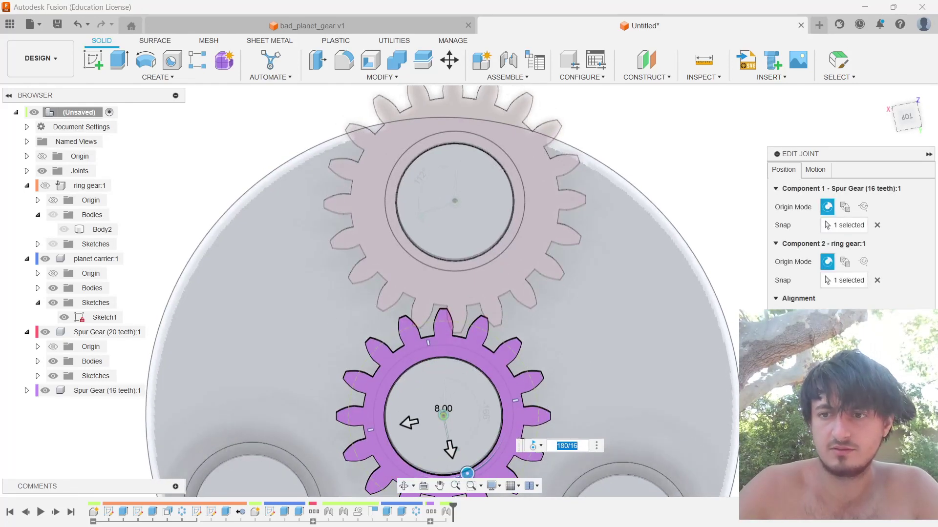
pyautogui.press('Return')
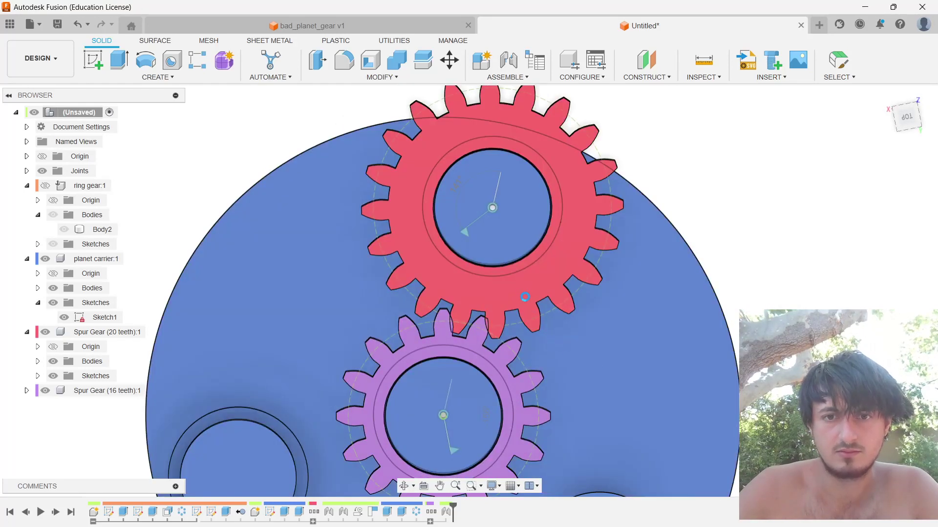
# Step: Move the 20-tooth planet gear around the sun gear to check how their teeth mesh
pyautogui.moveTo(525, 297); pyautogui.dragTo(453, 453)
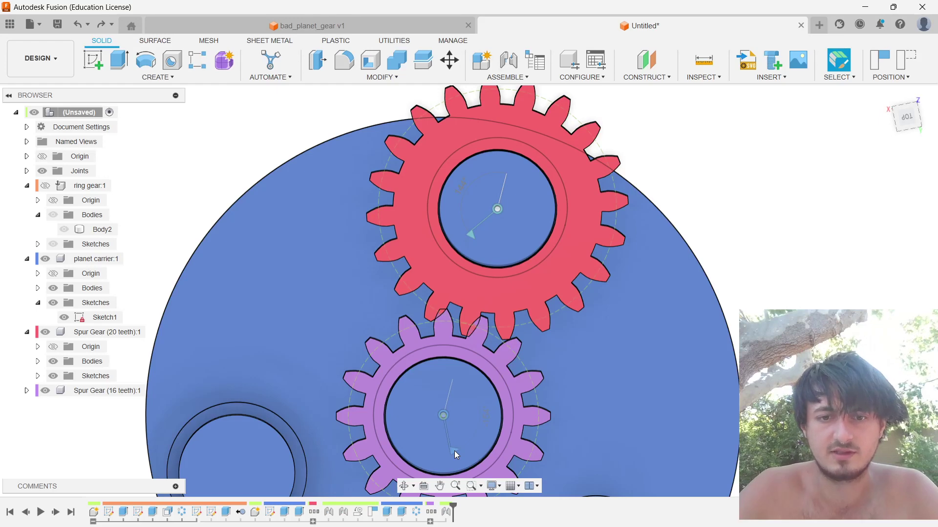
pyautogui.click(457, 444)
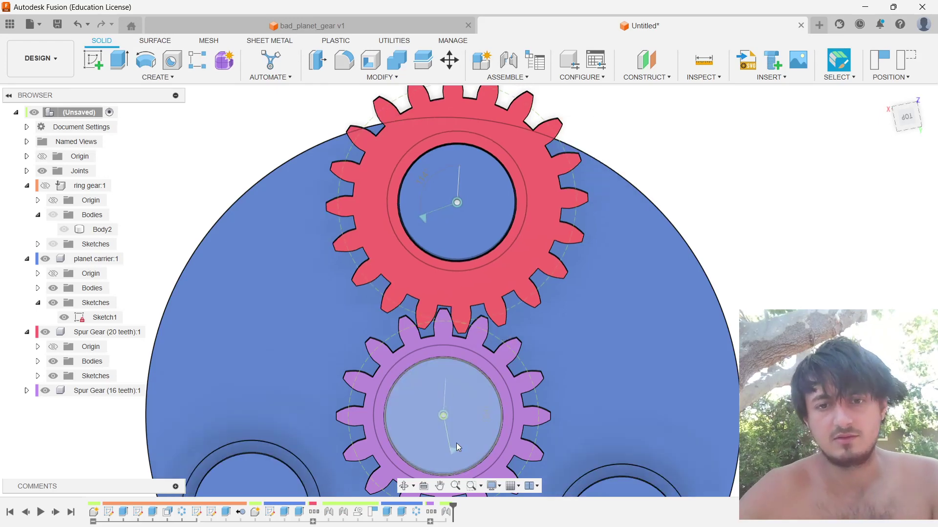
# Step: Examine closely how the teeth of the 20-tooth planet gear and 16-tooth sun gear mesh, nudging the planet gear slightly
pyautogui.scroll(3, 464, 319)
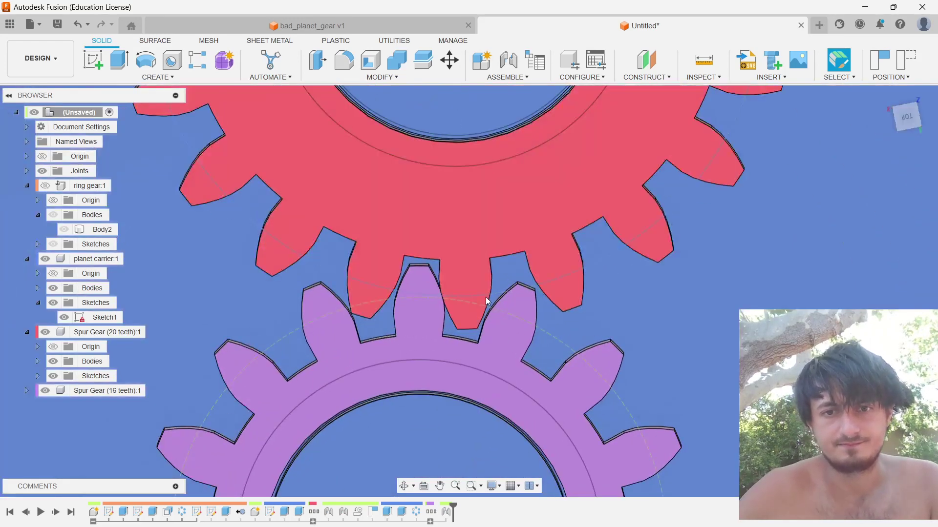
pyautogui.scroll(3, 483, 293)
pyautogui.scroll(-10, 483, 293)
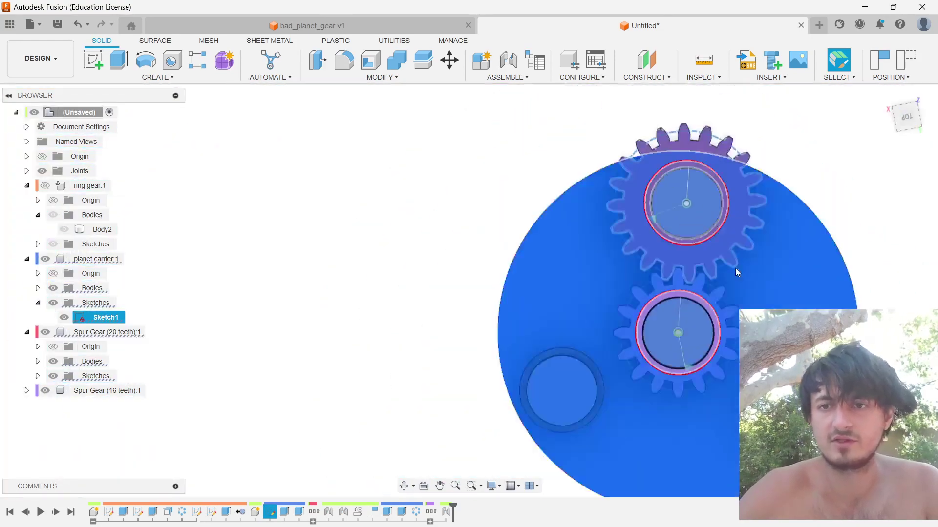
pyautogui.scroll(2, 675, 288)
pyautogui.moveTo(394, 256); pyautogui.dragTo(235, 235, button='middle')
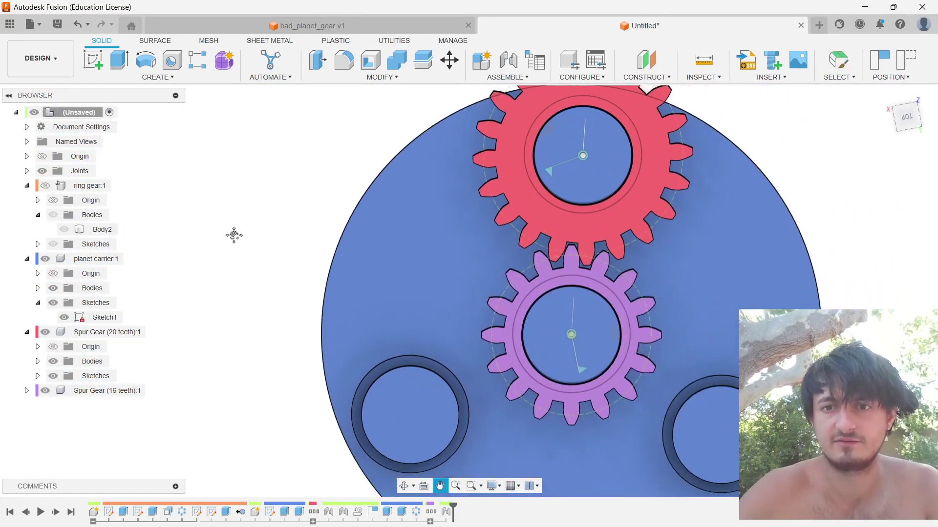
pyautogui.scroll(5, 565, 265)
pyautogui.scroll(3, 564, 264)
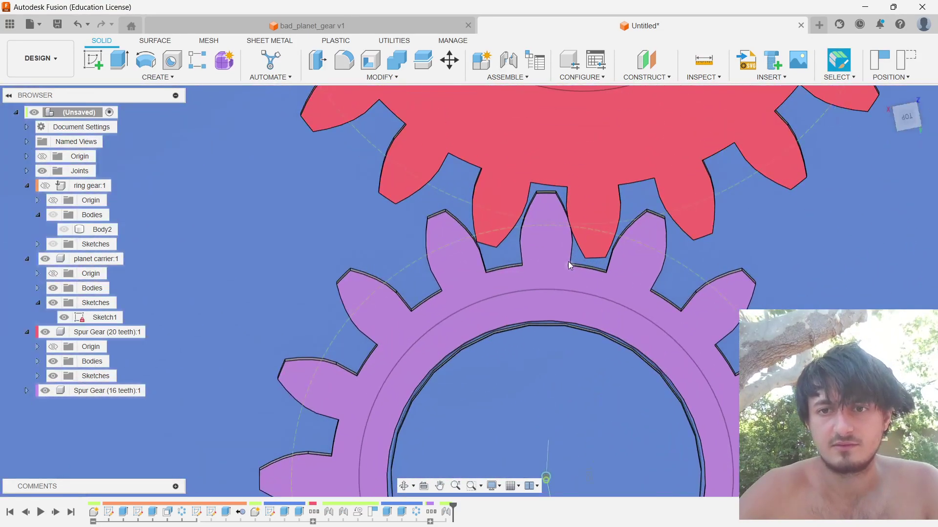
pyautogui.click(608, 207)
pyautogui.scroll(-5, 609, 207)
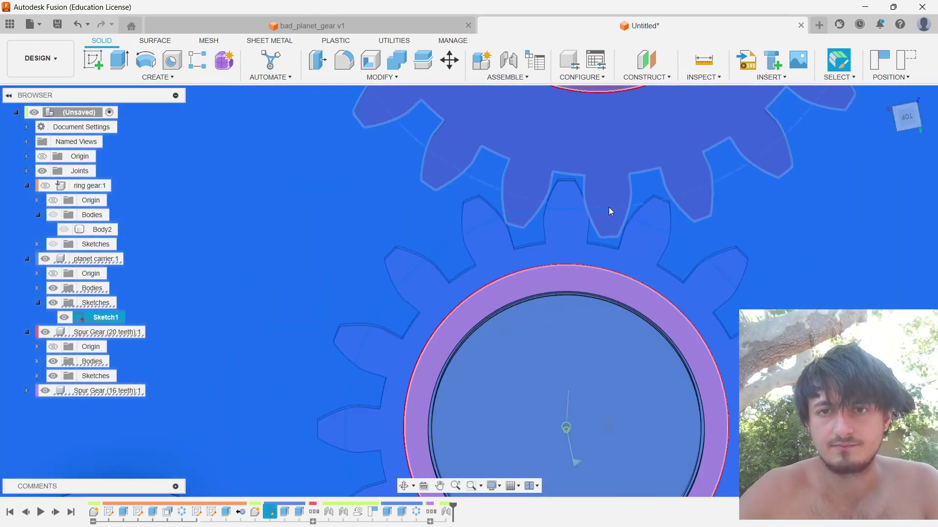
pyautogui.press('Escape')
pyautogui.moveTo(643, 150); pyautogui.dragTo(629, 159)
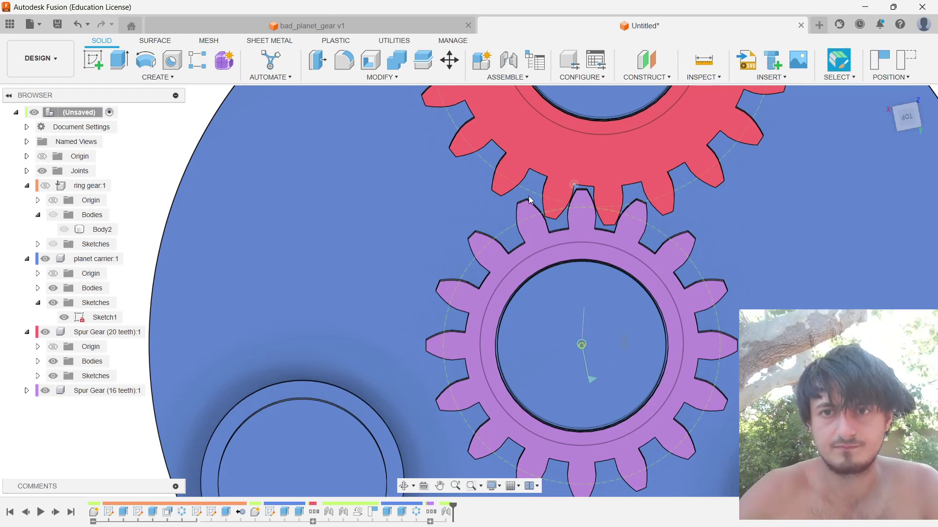
pyautogui.hotkey('alt', 'Tab')
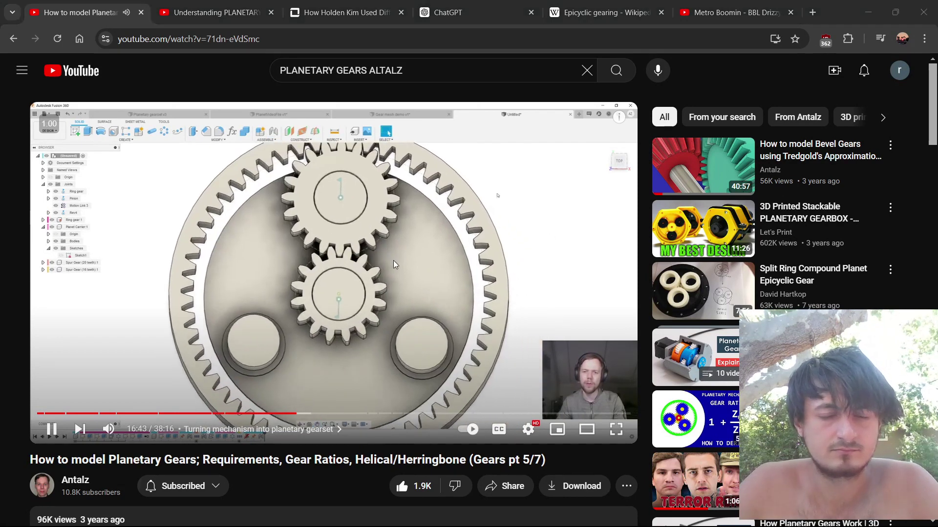
pyautogui.hotkey('alt', 'Tab')
pyautogui.write('smotion')
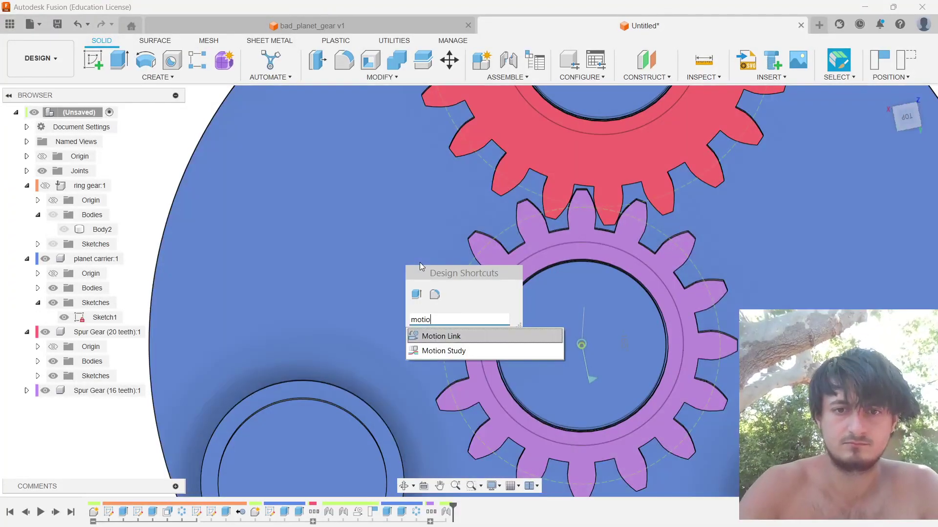
pyautogui.press('Return')
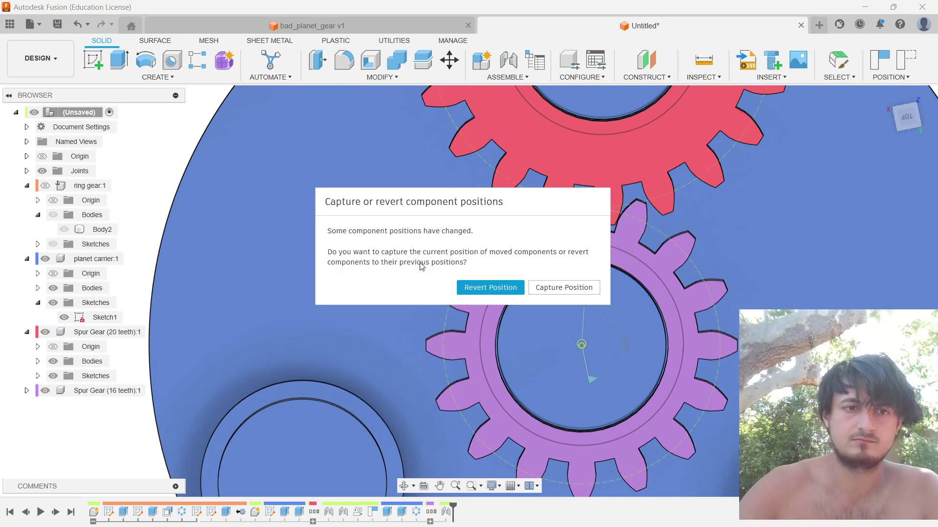
pyautogui.click(507, 289)
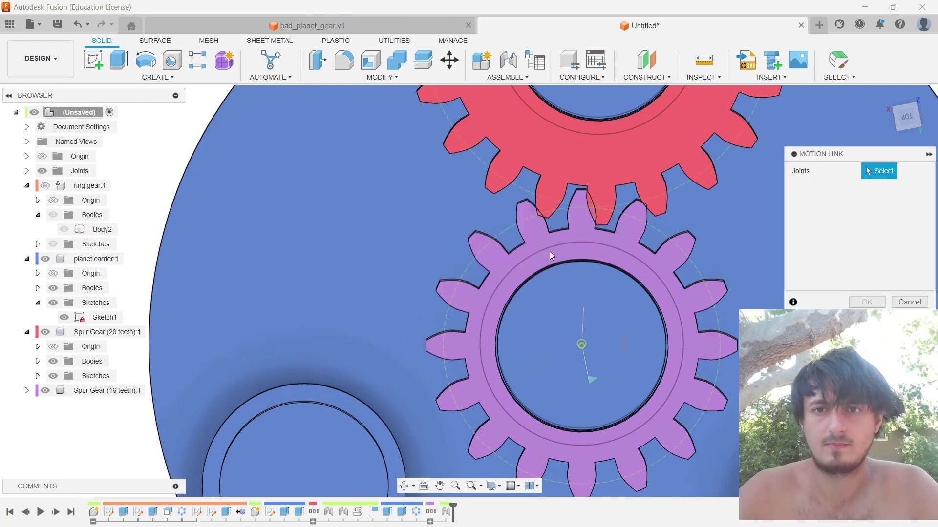
pyautogui.click(910, 302)
# Step: Start a Motion Link and capture the current position of the moved components
pyautogui.moveTo(570, 250); pyautogui.dragTo(567, 249)
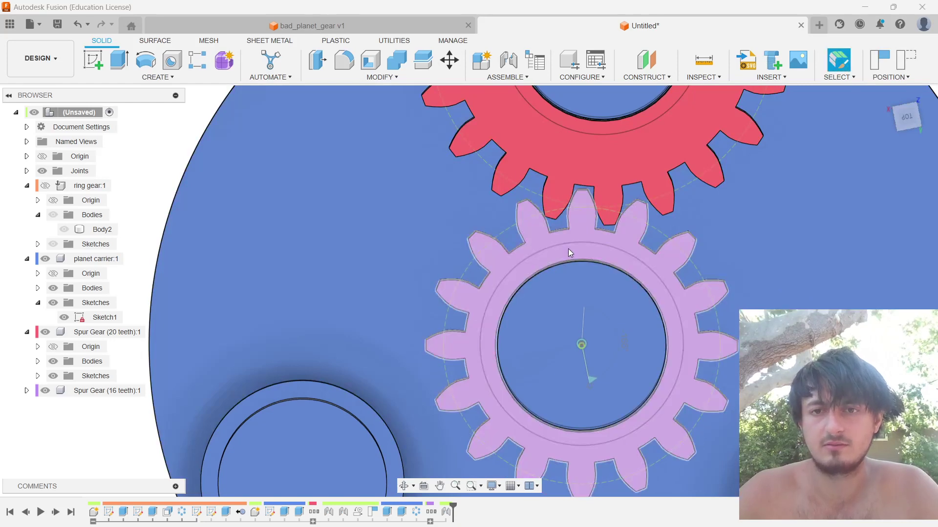
pyautogui.press('s')
pyautogui.click(550, 241)
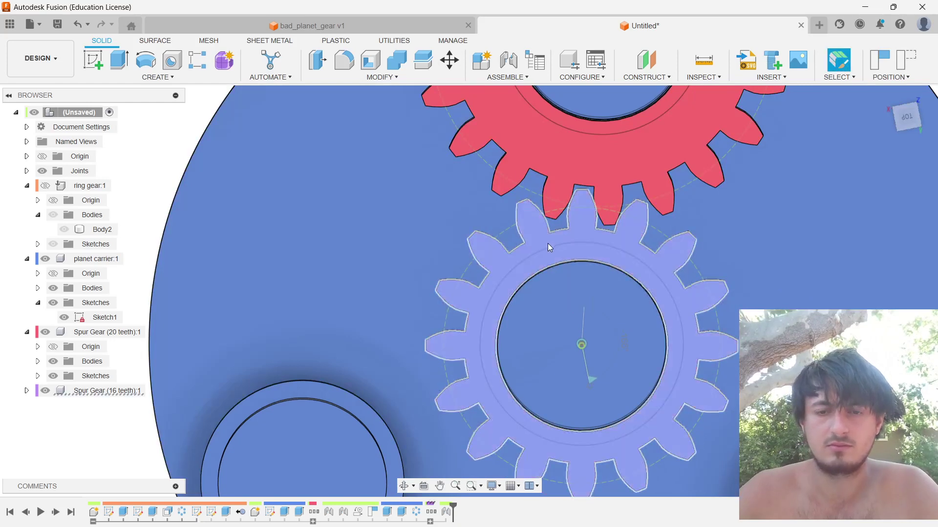
pyautogui.click(547, 245)
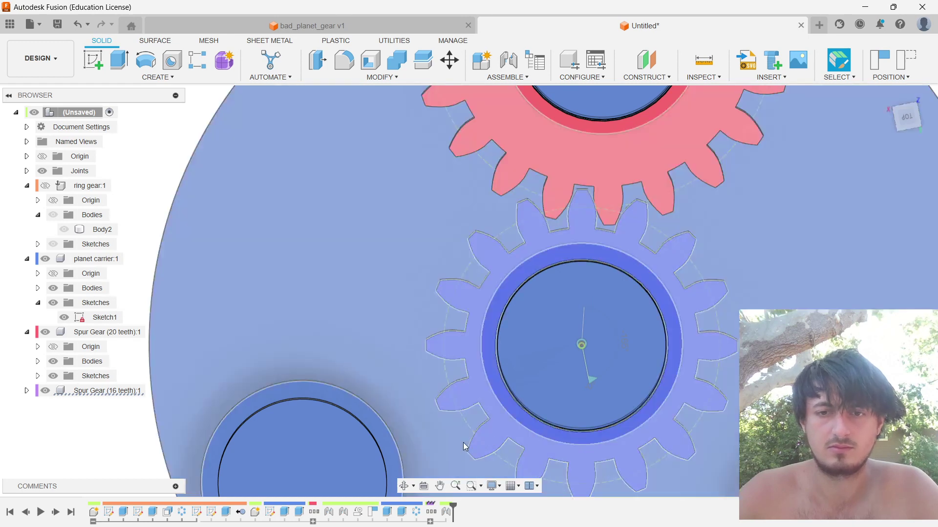
pyautogui.write('smo')
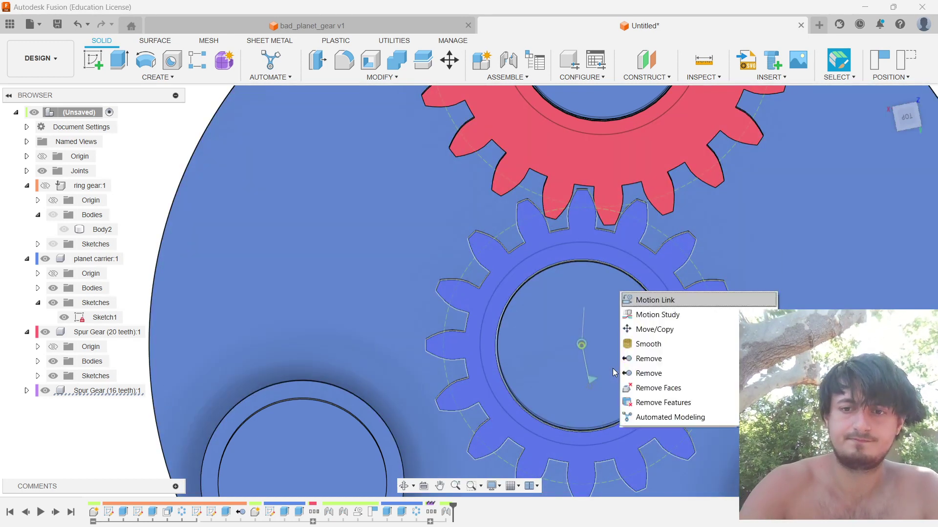
pyautogui.write('ti')
pyautogui.press('Return')
pyautogui.click(568, 285)
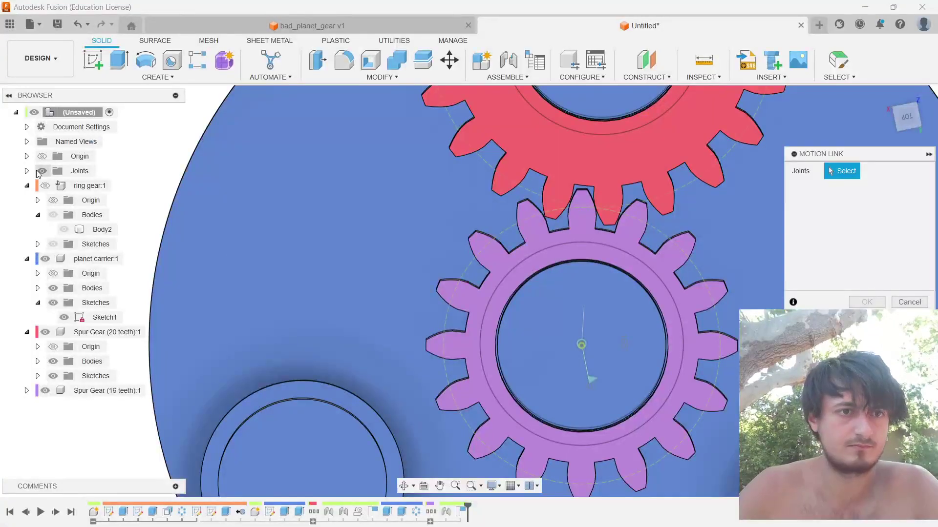
# Step: Link the ring gera and Revolute 4 joints, with Revolute 4's angle set to (56/16)*360 deg and the direction reversed
pyautogui.click(27, 171)
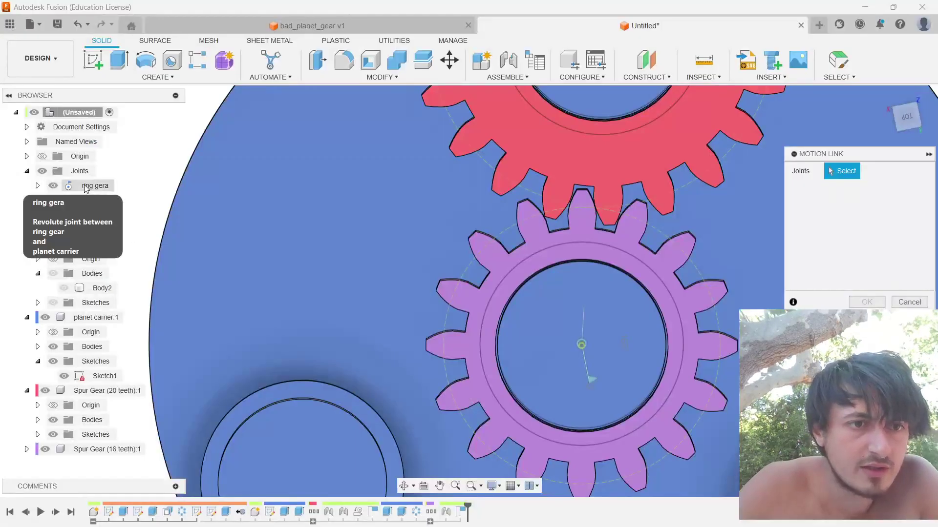
pyautogui.click(87, 186)
pyautogui.click(98, 229)
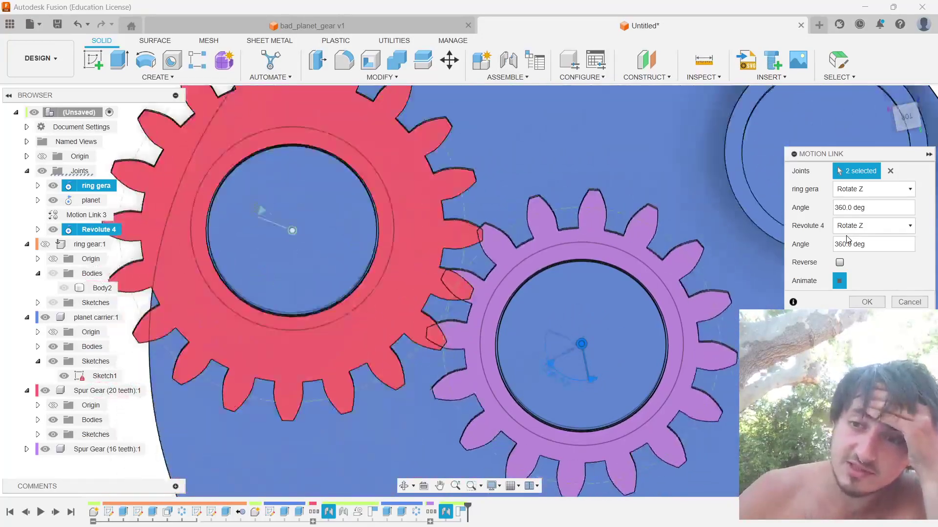
pyautogui.click(852, 244)
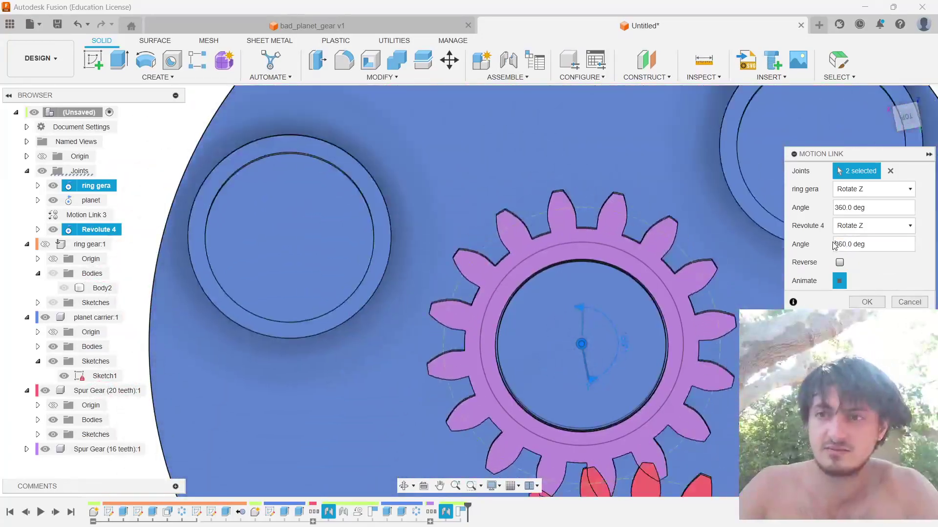
pyautogui.write('(6')
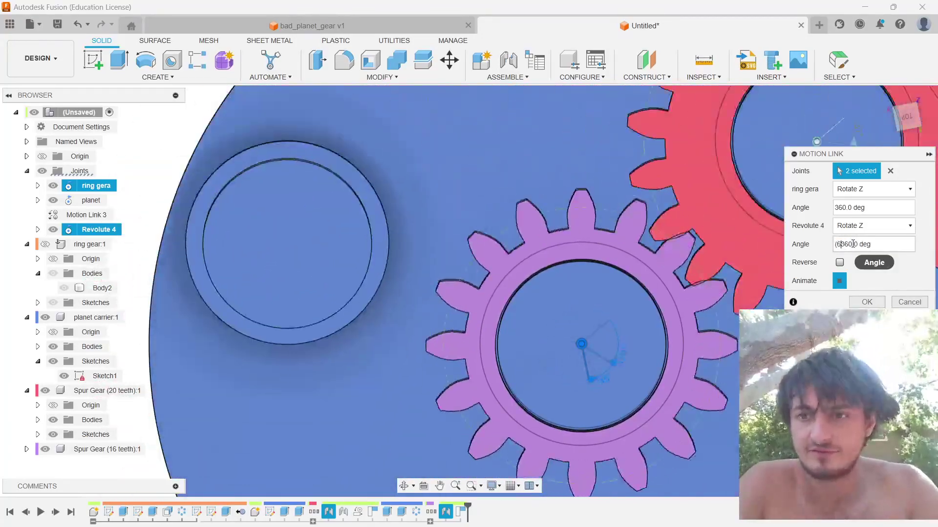
pyautogui.press('BackSpace')
pyautogui.write('56/')
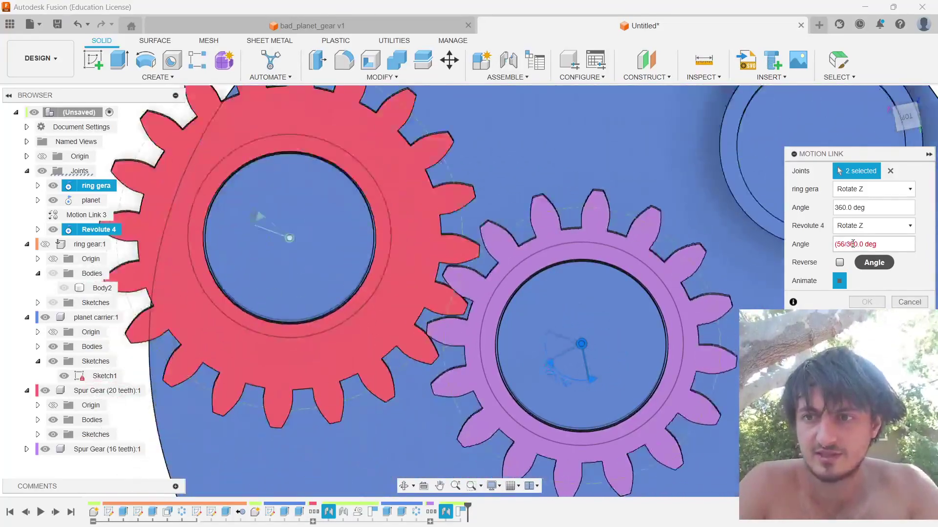
pyautogui.write('16)*')
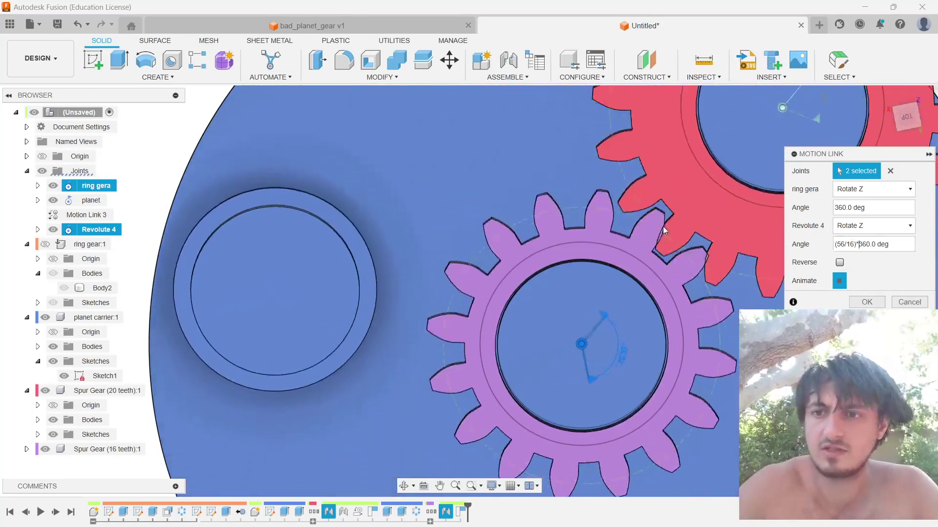
pyautogui.click(839, 263)
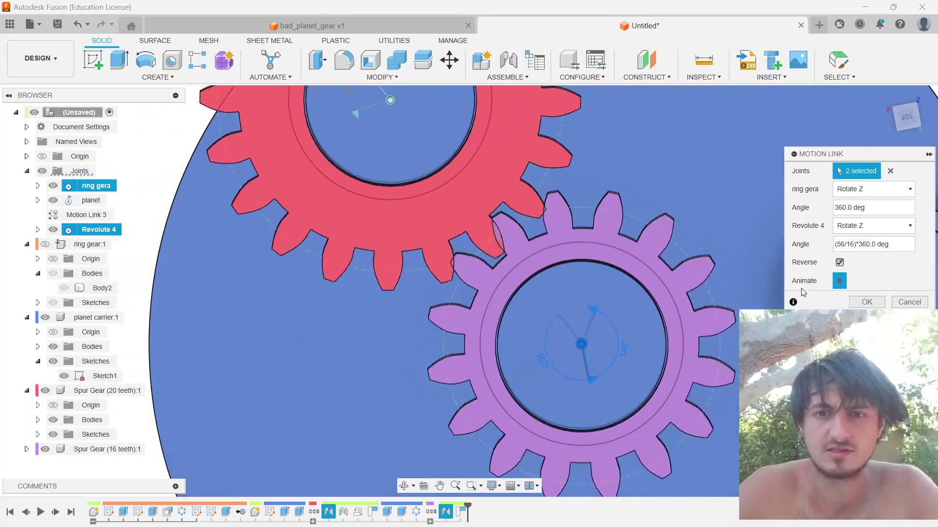
# Step: Change Revolute 4's angle in the motion link to (56/16 + 1)*360 deg
pyautogui.click(850, 245)
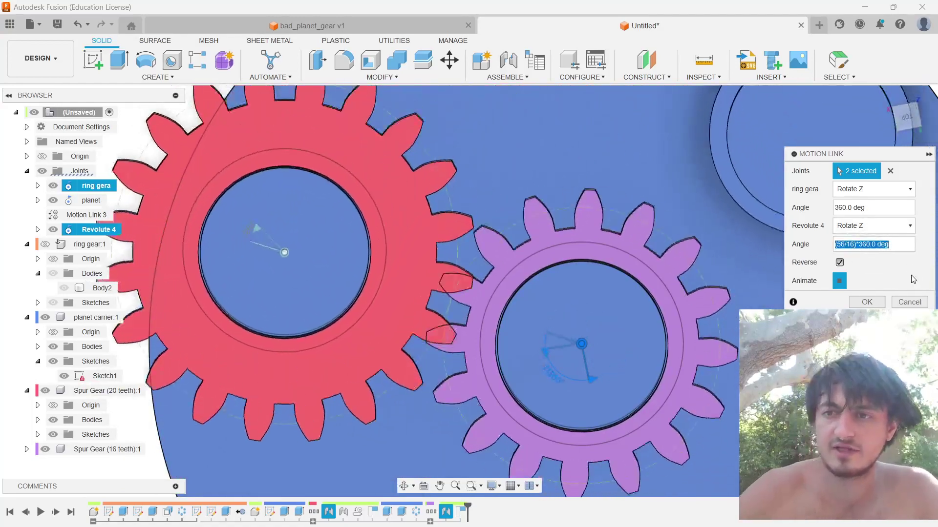
pyautogui.press('Left')
pyautogui.press('Left')
pyautogui.press('Left')
pyautogui.press('Left')
pyautogui.press('Left')
pyautogui.press('Left')
pyautogui.press('Left')
pyautogui.press('Left')
pyautogui.press('Left')
pyautogui.press('Left')
pyautogui.press('Left')
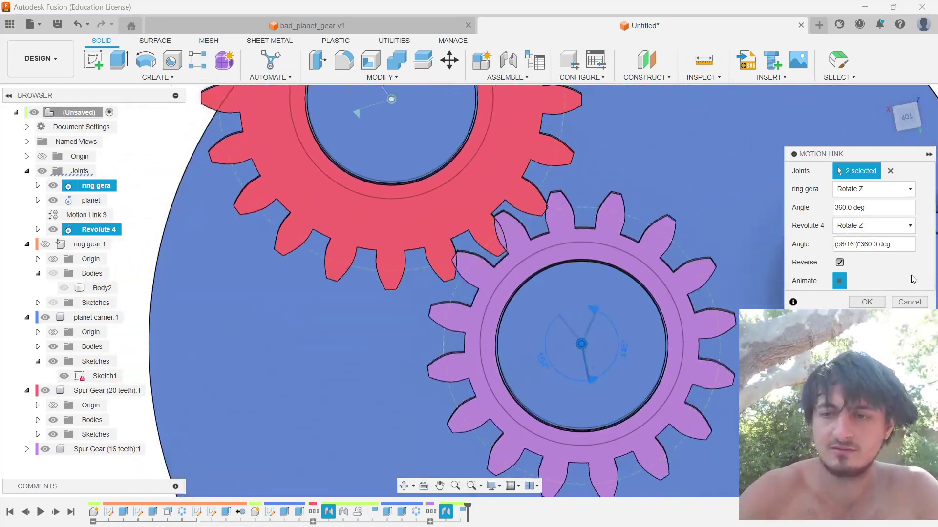
pyautogui.write('+ 1')
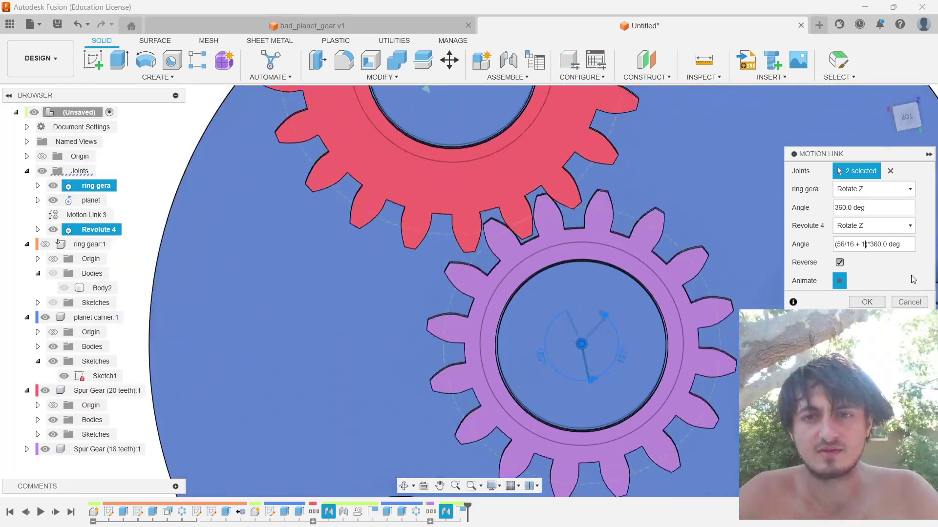
# Step: Switch to the YouTube tutorial, rewind to the sun gear's motion link and review its ratio, pausing at the end
pyautogui.hotkey('alt', 'Tab')
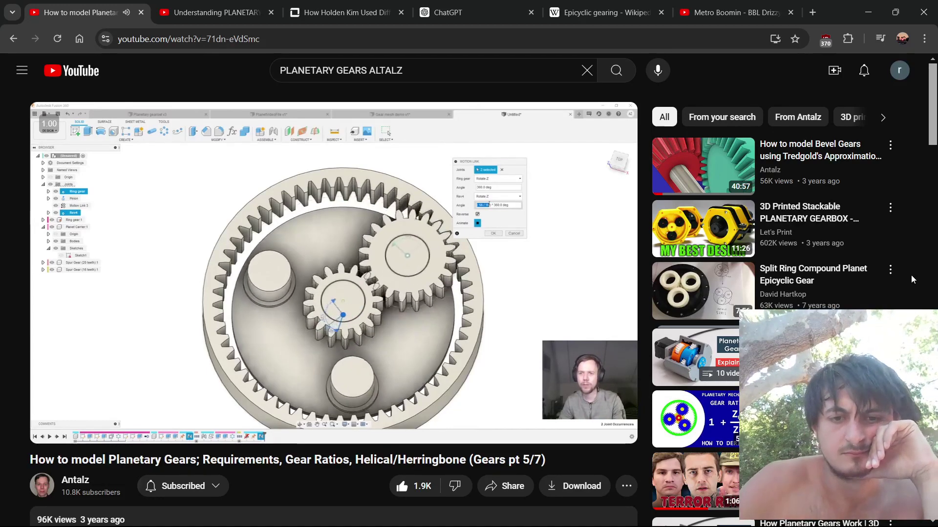
pyautogui.press('Left')
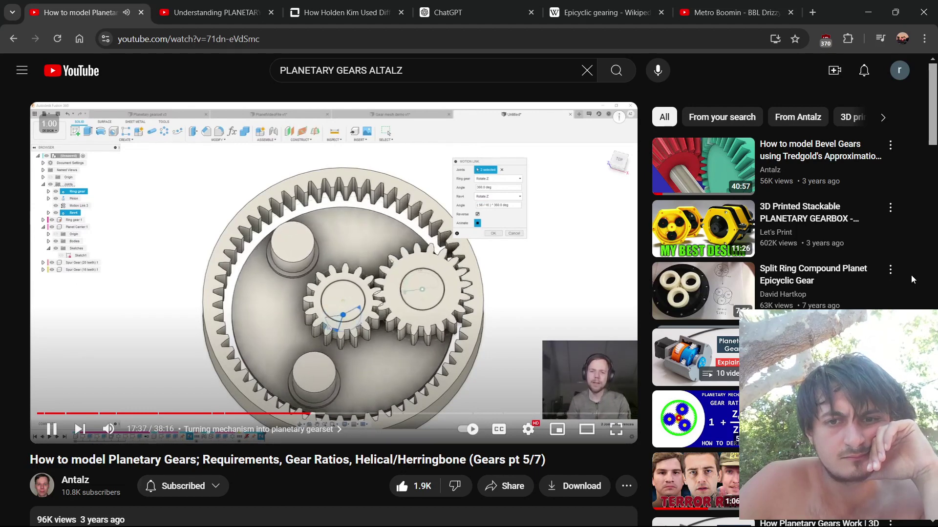
pyautogui.press('Left')
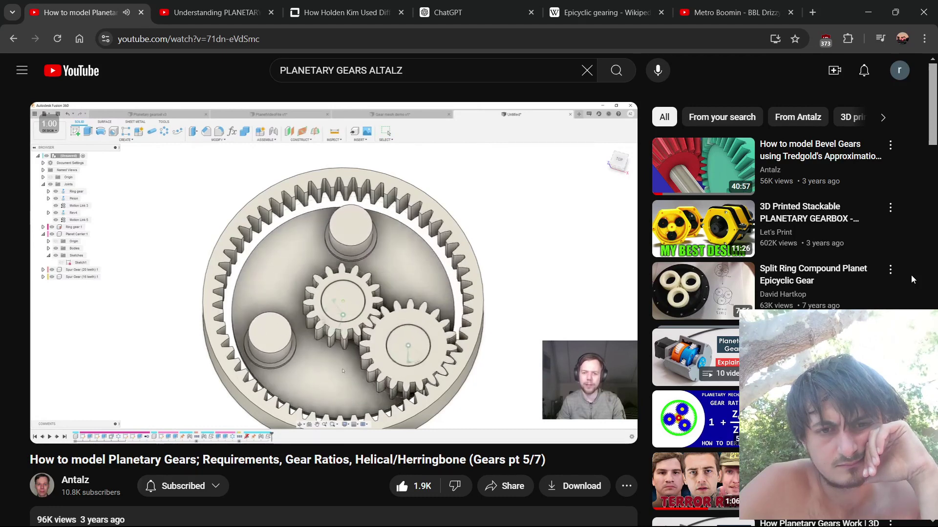
pyautogui.press('space')
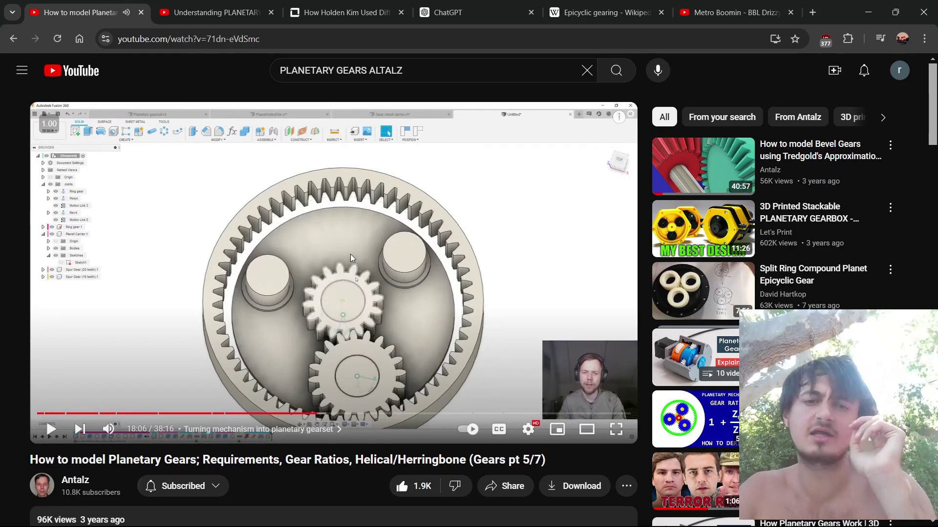
# Step: Return to Fusion, apply the motion link between the ring and sun gear joints and dismiss the warning
pyautogui.hotkey('alt', 'Tab')
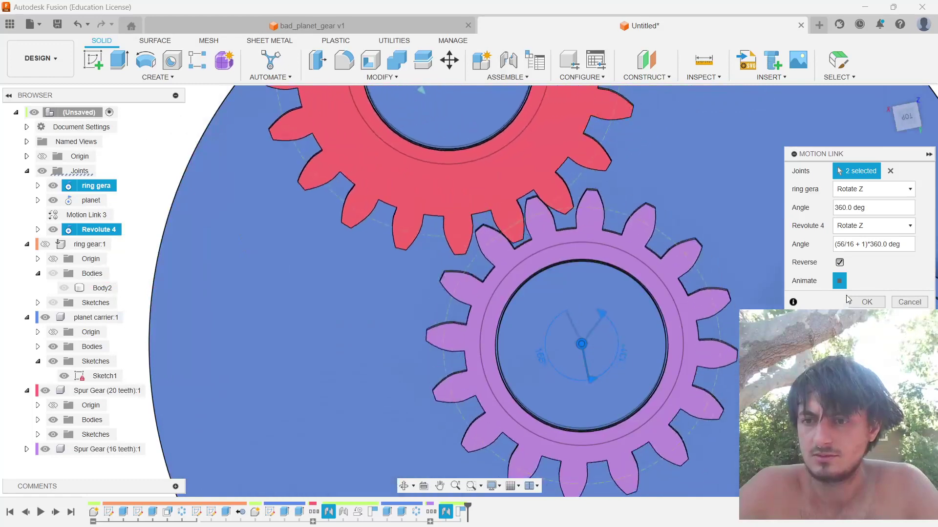
pyautogui.click(867, 302)
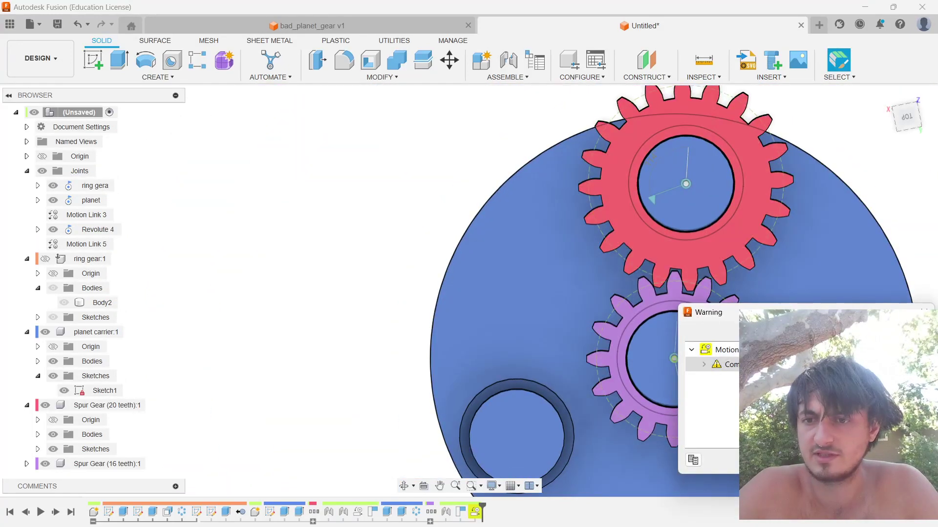
pyautogui.click(904, 459)
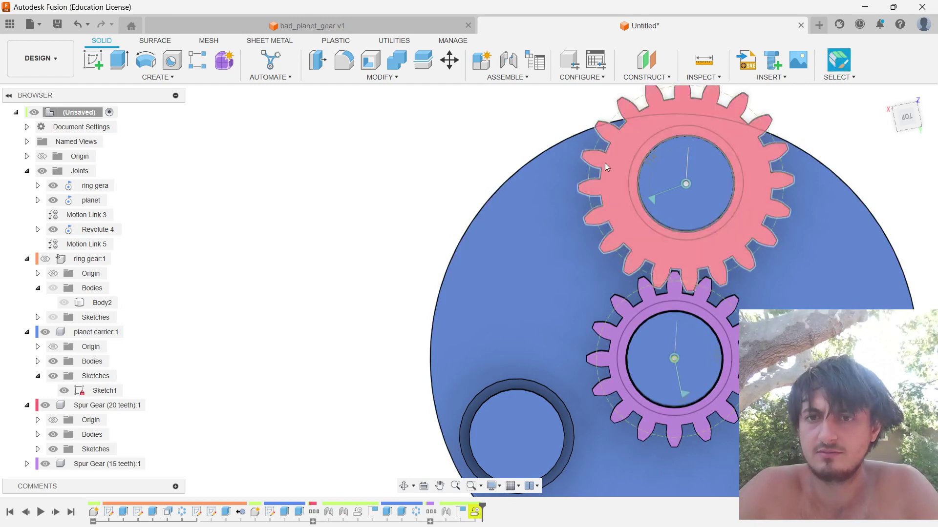
# Step: Show the ring gear to check it against the planet and sun gears, and hide it again
pyautogui.click(45, 259)
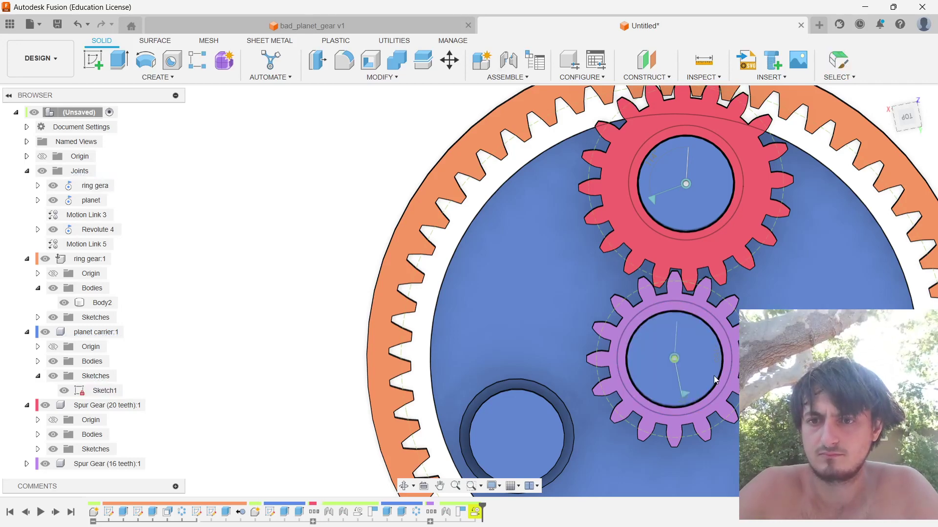
pyautogui.scroll(-5, 714, 376)
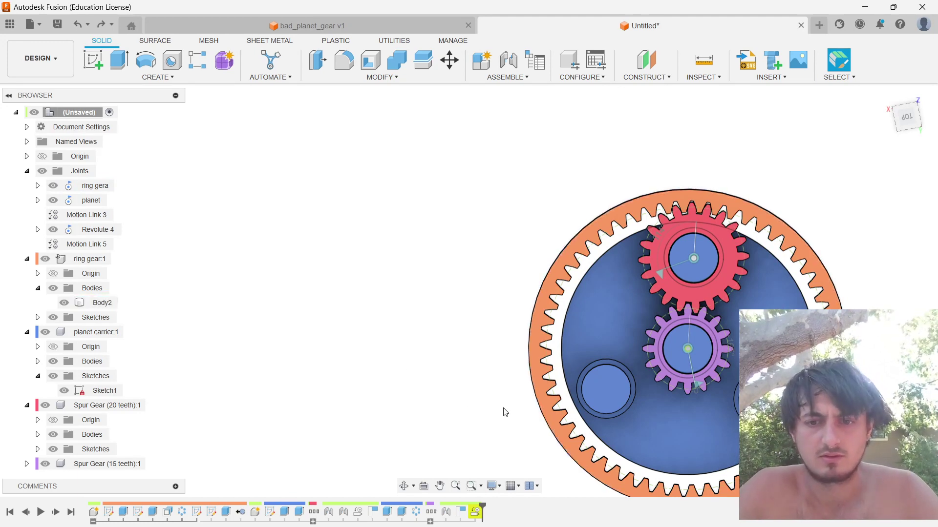
pyautogui.press('v')
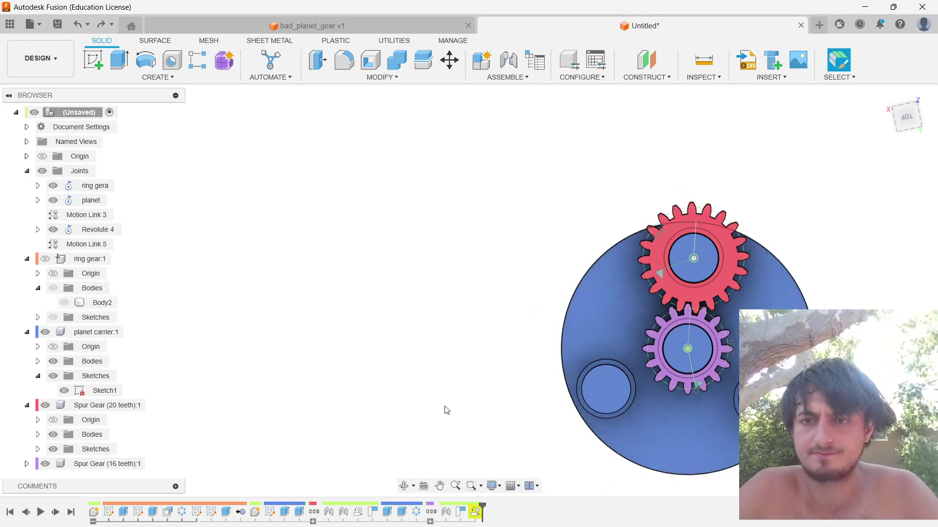
# Step: Undo the sun gear's motion link and joint and the earlier edits, back to before the 16-tooth gear was inserted
pyautogui.hotkey('ctrl', 'z')
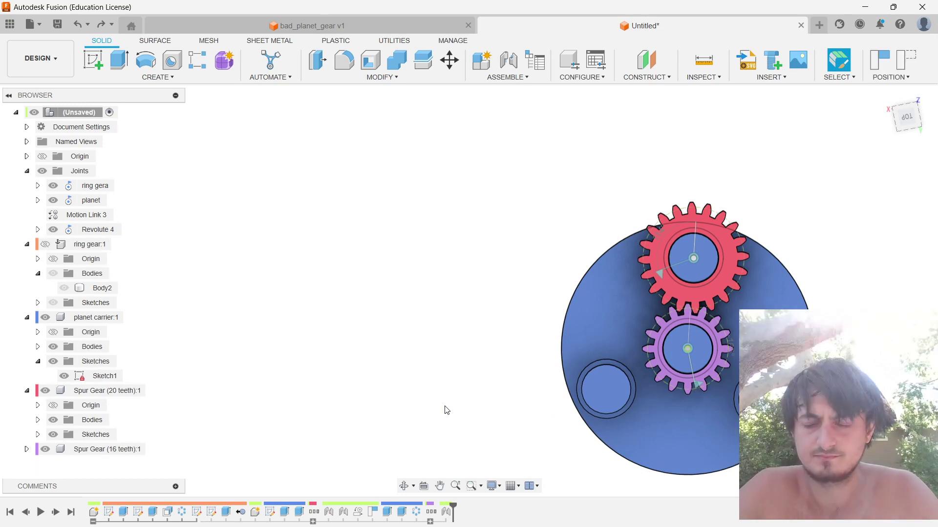
pyautogui.hotkey('ctrl', 'z')
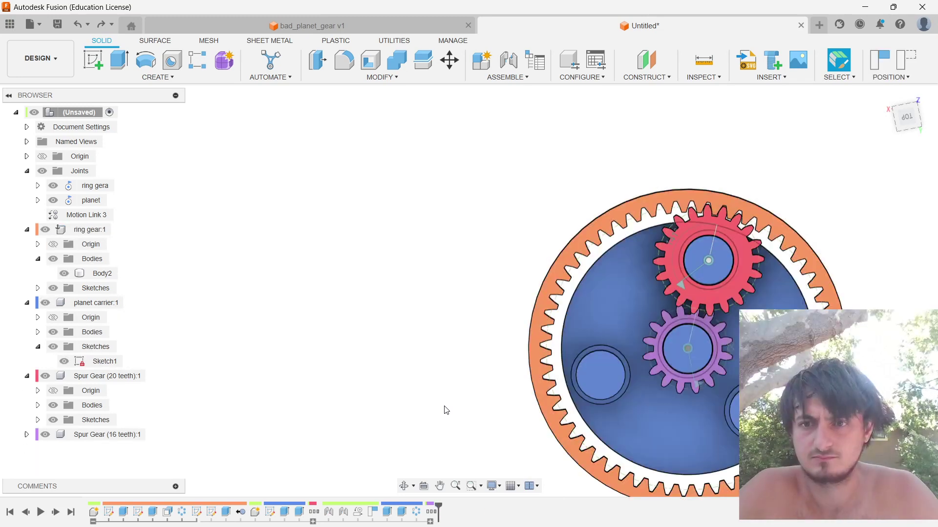
pyautogui.hotkey('ctrl', 'z')
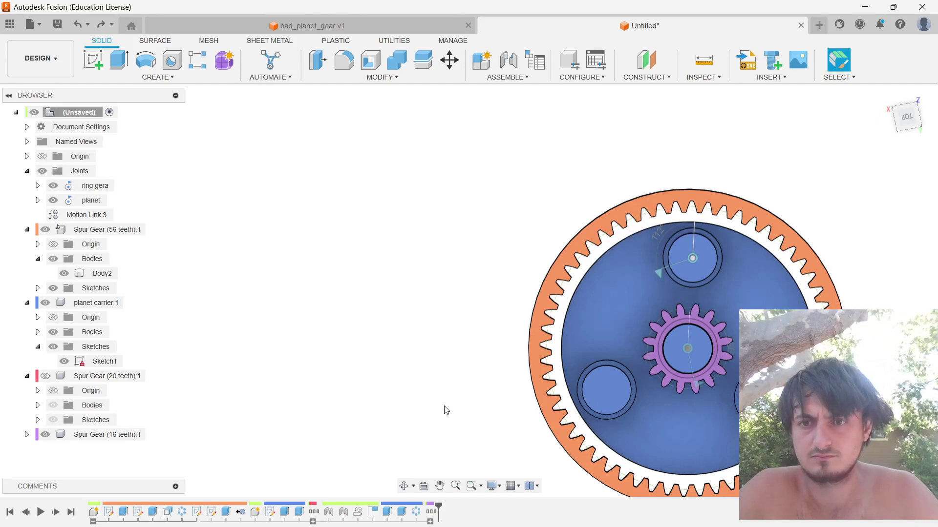
pyautogui.hotkey('ctrl', 'z')
pyautogui.hotkey('ctrl', 'z')
pyautogui.hotkey('ctrl', 'z')
pyautogui.hotkey('ctrl', 'z')
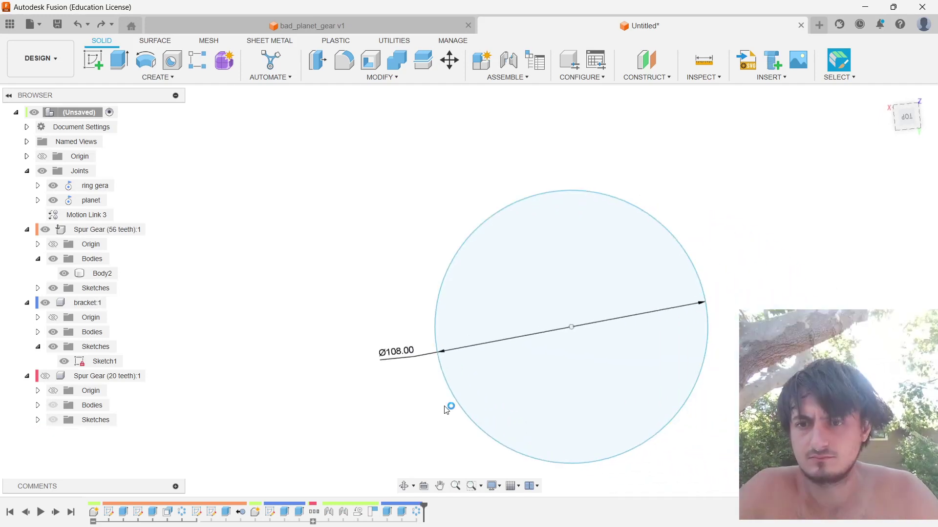
pyautogui.hotkey('ctrl', 'z')
pyautogui.hotkey('ctrl', 'z')
pyautogui.hotkey('ctrl', 'z')
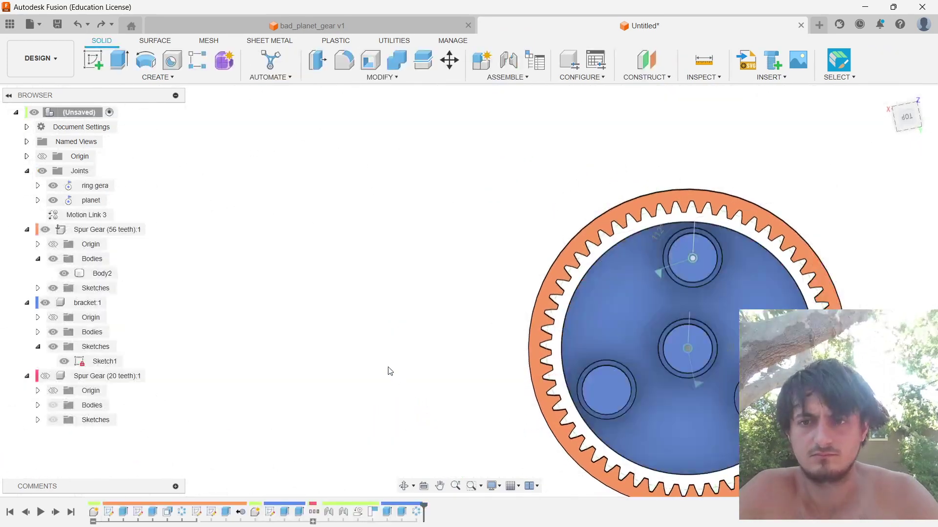
pyautogui.moveTo(388, 367); pyautogui.dragTo(334, 293, button='middle')
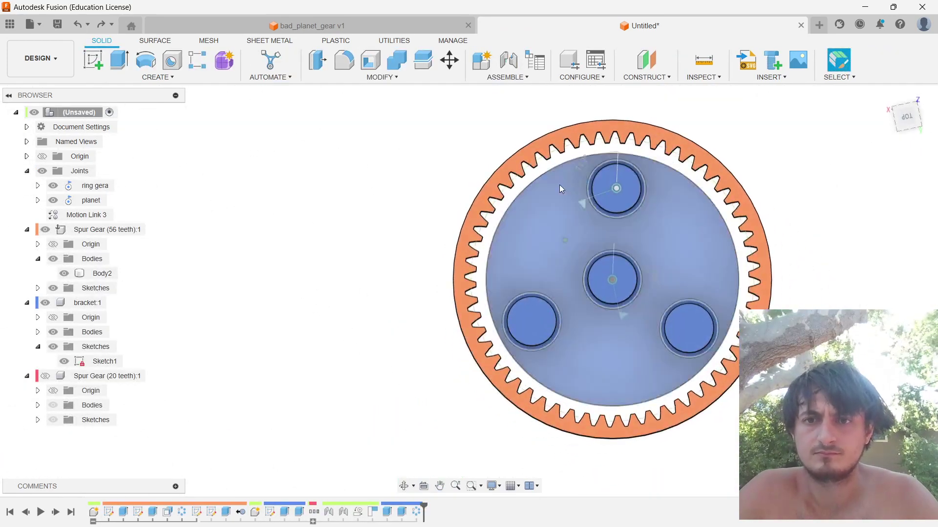
pyautogui.rightClick(582, 204)
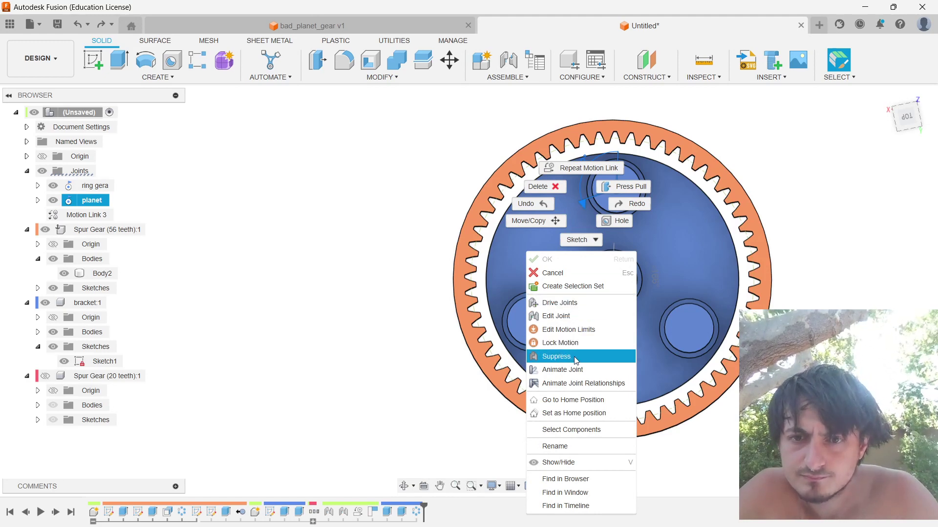
pyautogui.click(95, 205)
pyautogui.rightClick(88, 215)
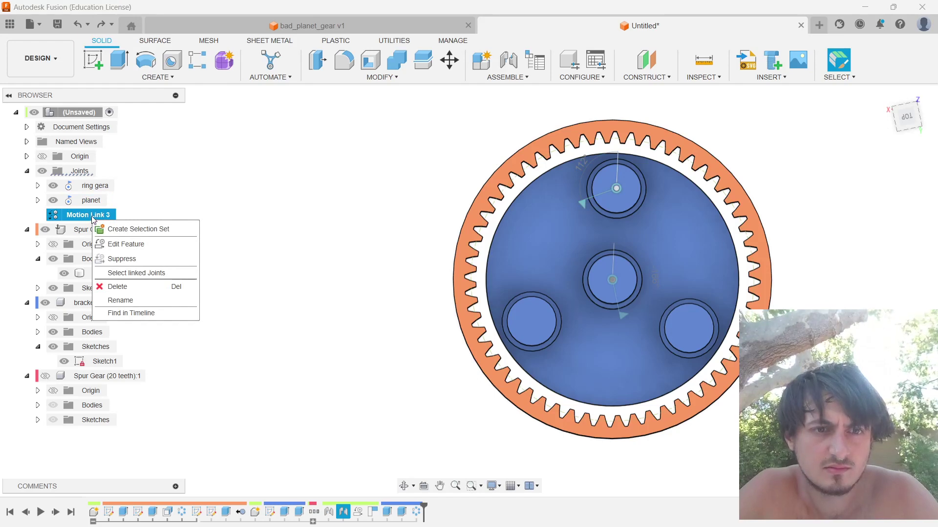
pyautogui.click(583, 203)
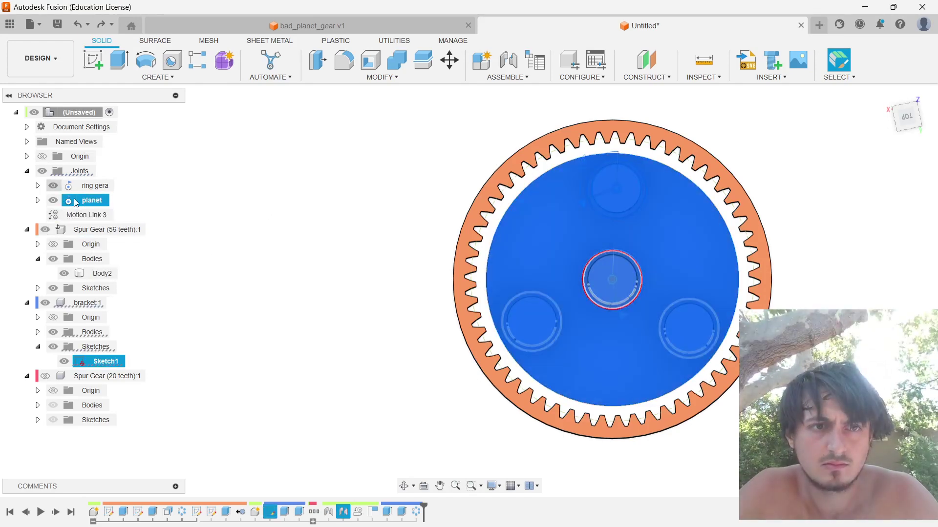
pyautogui.hotkey('alt', 'Tab')
pyautogui.hotkey('alt', 'Tab')
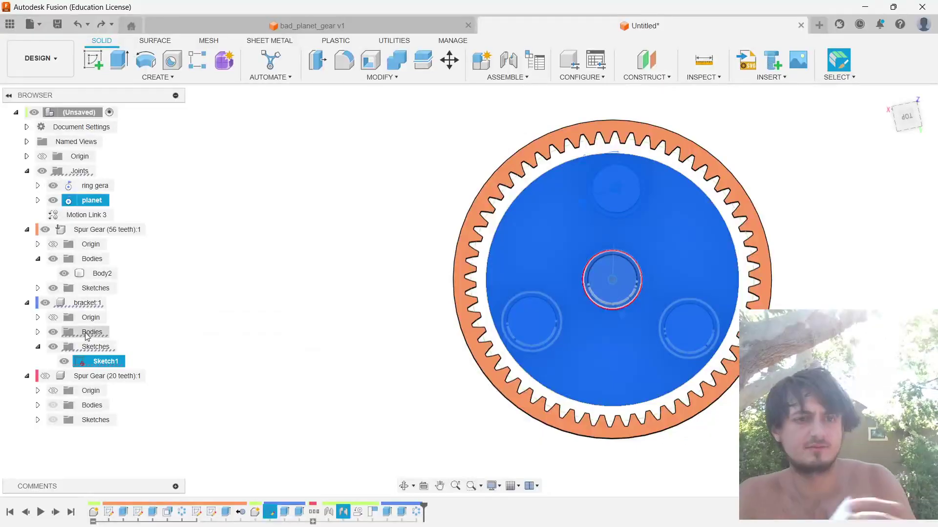
# Step: Show the 20-tooth planet gear and swing it around the ring gear to test their linked motion
pyautogui.click(45, 377)
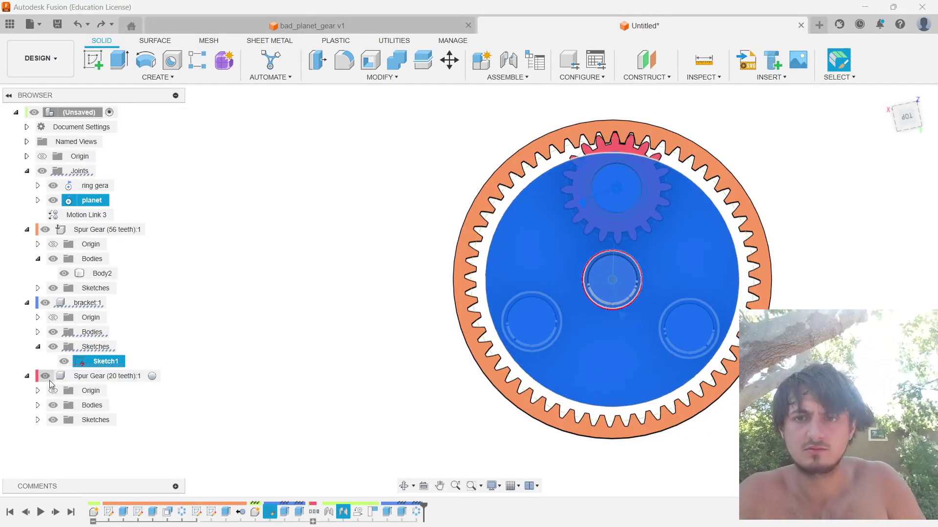
pyautogui.click(764, 125)
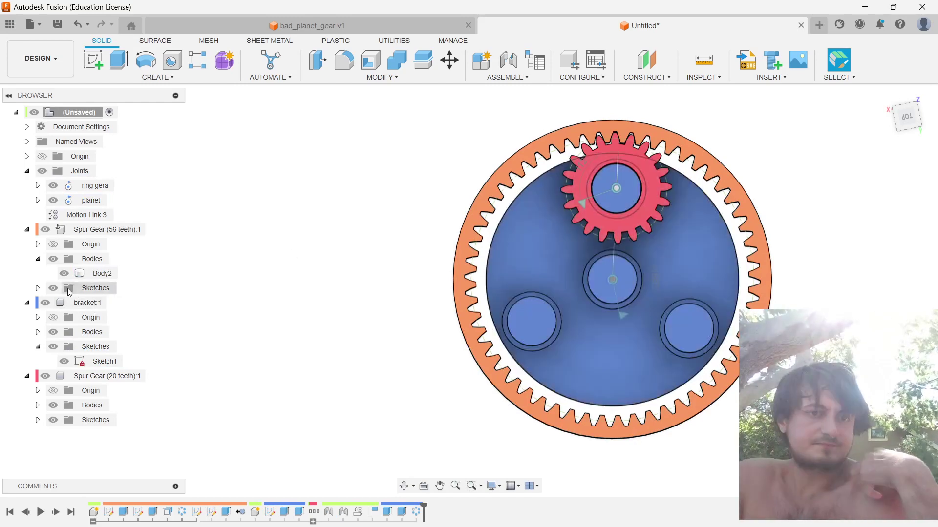
pyautogui.click(57, 305)
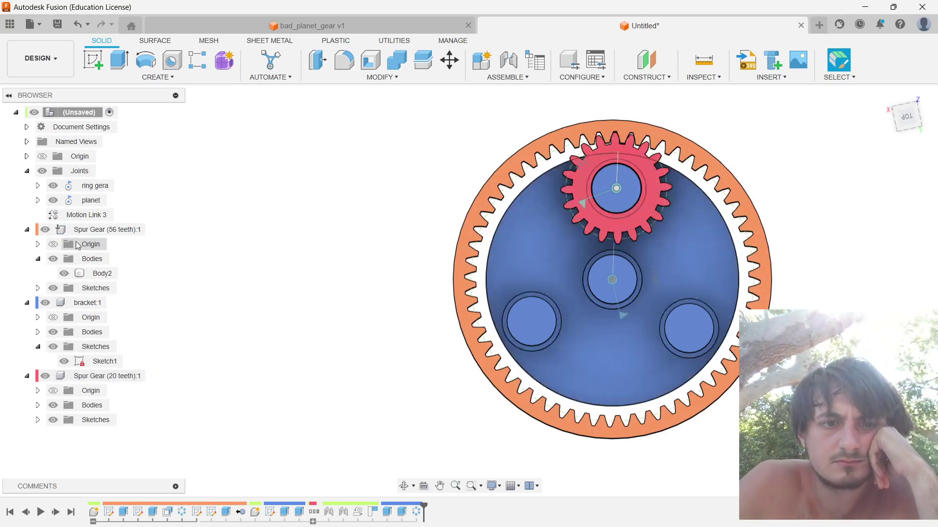
pyautogui.click(606, 216)
pyautogui.click(599, 227)
pyautogui.moveTo(603, 220); pyautogui.dragTo(506, 224)
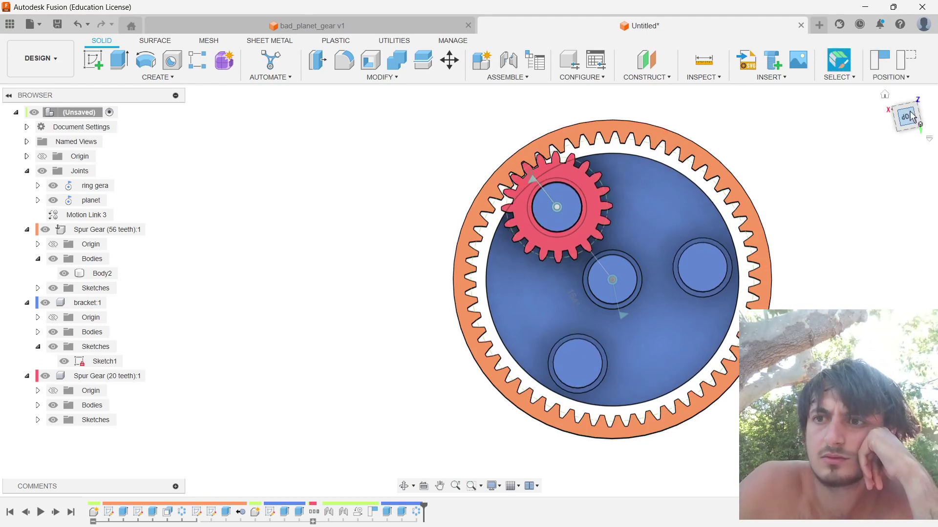
# Step: Return the planet joint to its home position
pyautogui.click(884, 95)
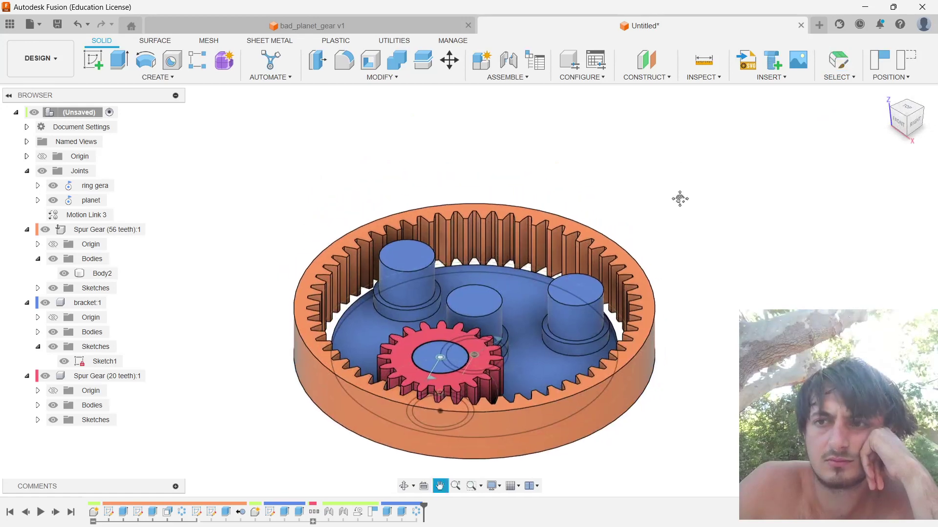
pyautogui.click(906, 107)
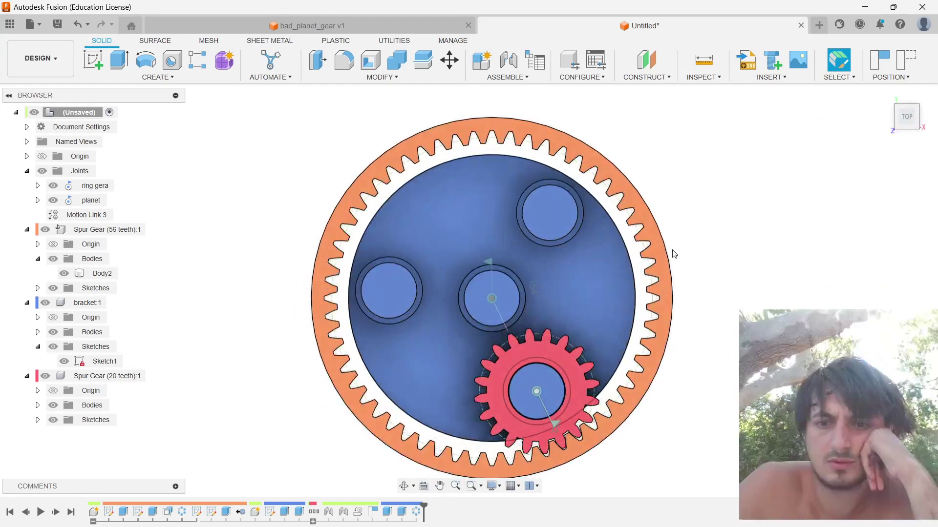
pyautogui.scroll(4, 590, 337)
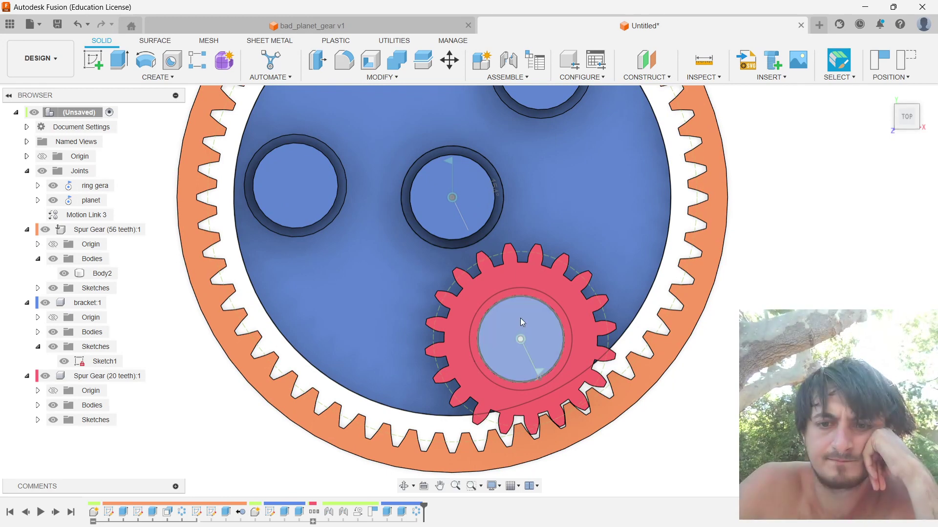
pyautogui.rightClick(131, 230)
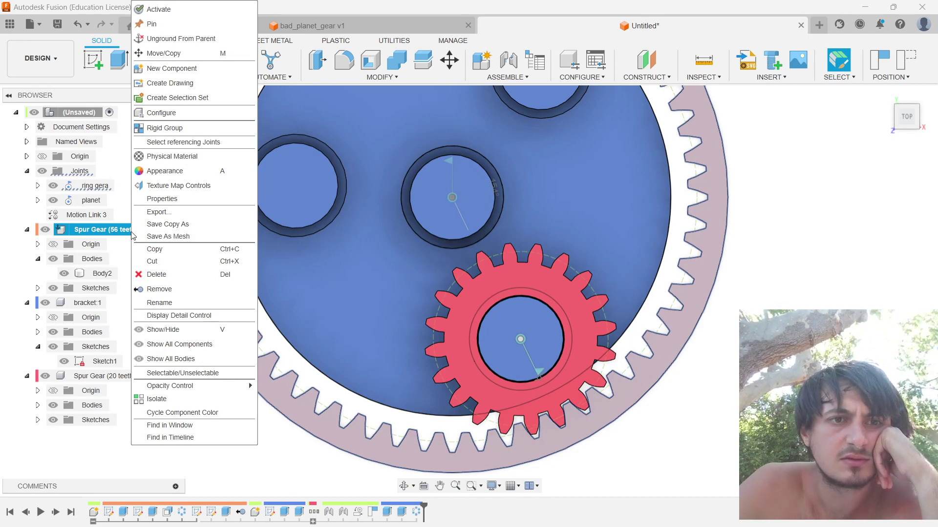
pyautogui.click(89, 200)
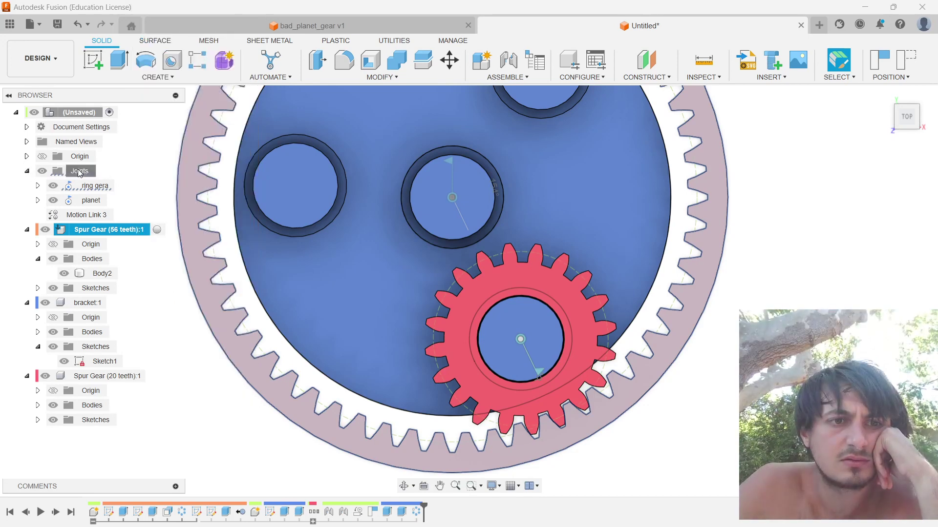
pyautogui.rightClick(89, 201)
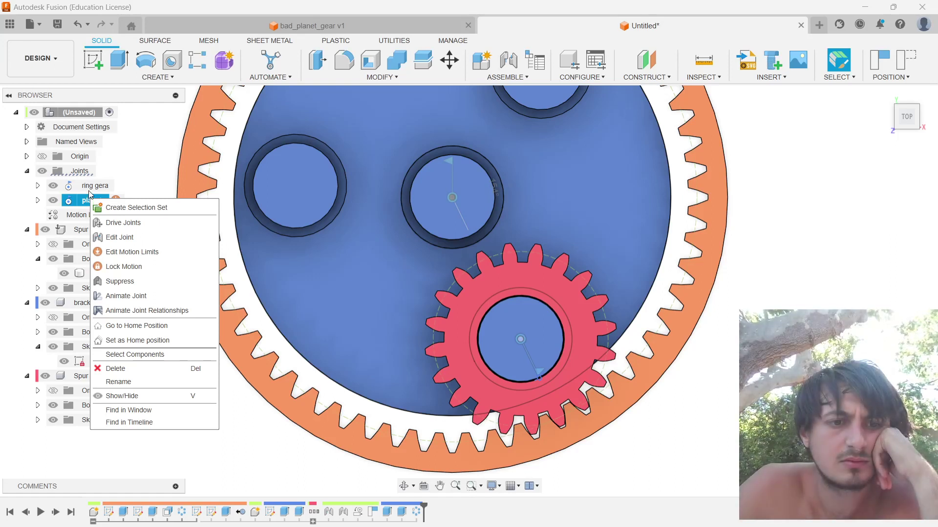
pyautogui.click(174, 328)
# Step: Examine up close how the 20-tooth planet gear meshes with the 56-tooth ring gear at the home position
pyautogui.rightClick(101, 186)
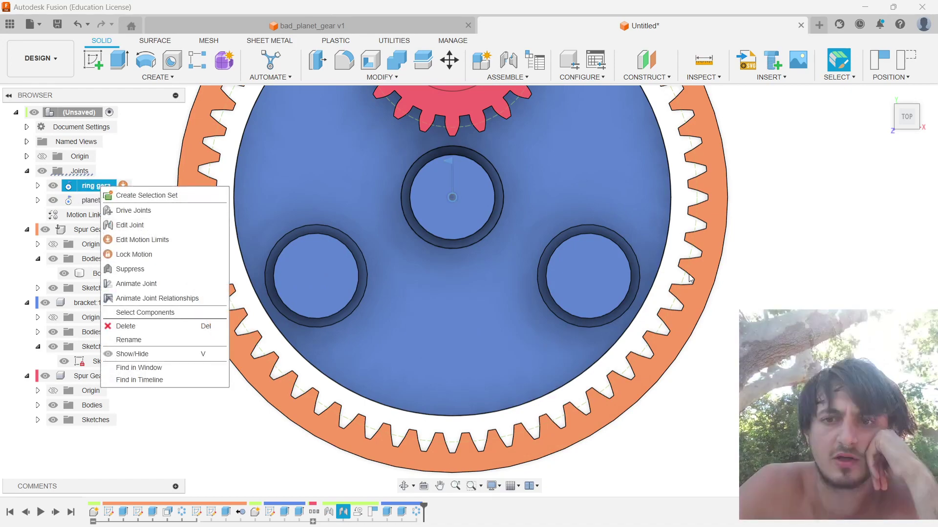
pyautogui.click(774, 211)
pyautogui.moveTo(774, 210); pyautogui.dragTo(773, 265, button='middle')
pyautogui.scroll(3, 754, 248)
pyautogui.scroll(2, 596, 117)
pyautogui.moveTo(593, 114); pyautogui.dragTo(632, 274, button='middle')
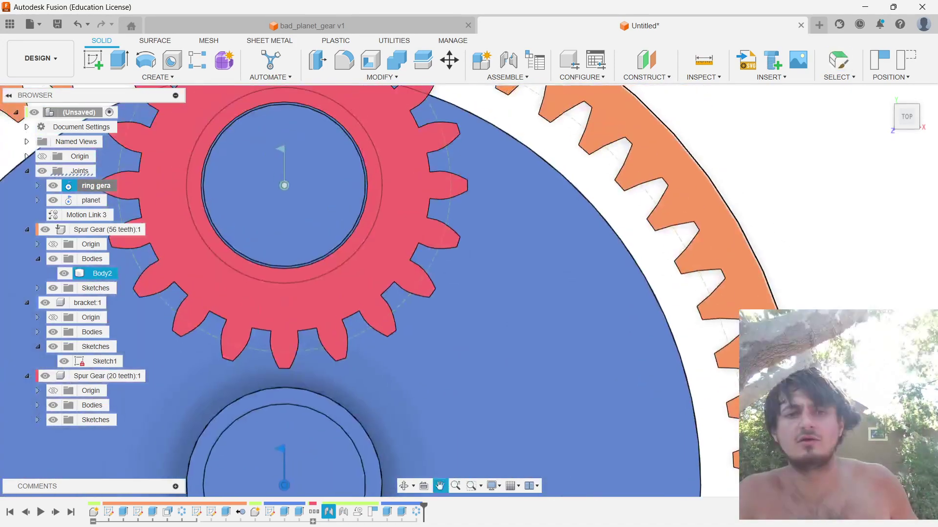
pyautogui.scroll(3, 632, 274)
pyautogui.scroll(-7, 622, 237)
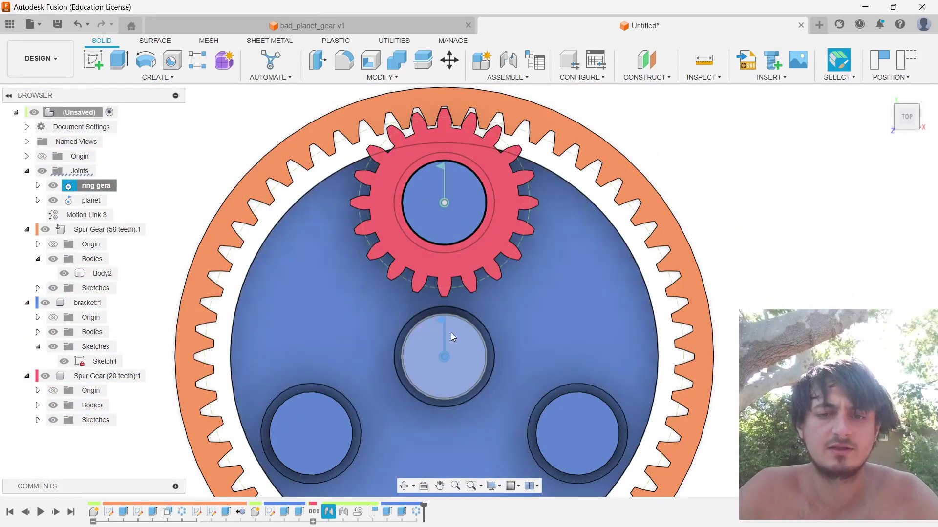
pyautogui.moveTo(507, 321); pyautogui.dragTo(466, 287, button='middle')
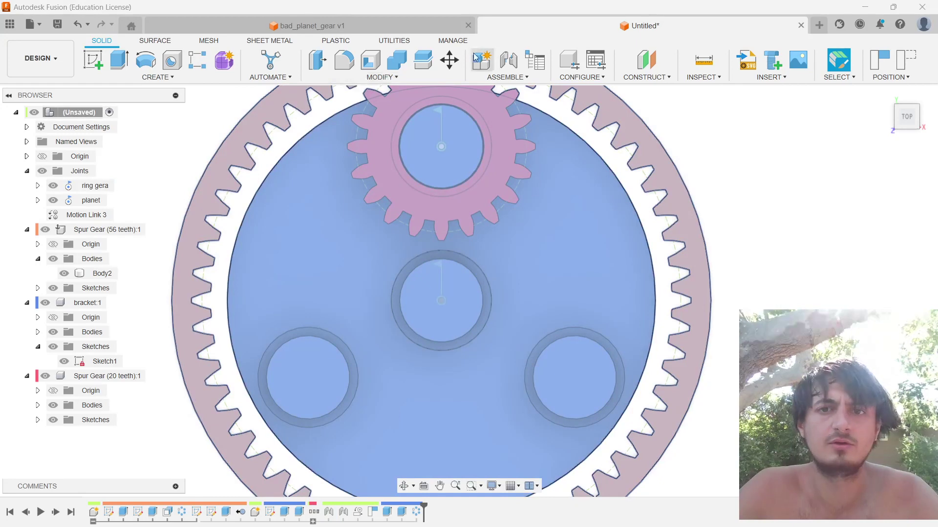
pyautogui.click(481, 60)
pyautogui.press('Return')
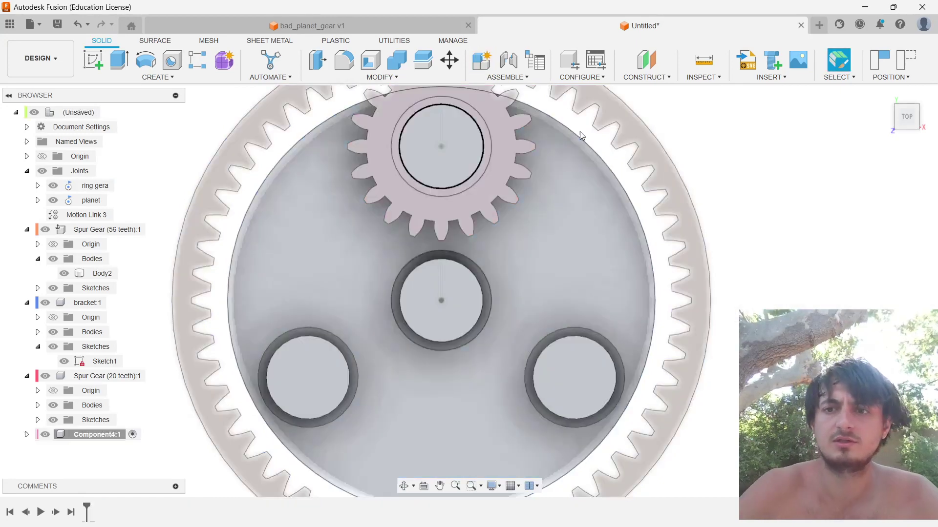
pyautogui.hotkey('shift', 's')
pyautogui.click(630, 170)
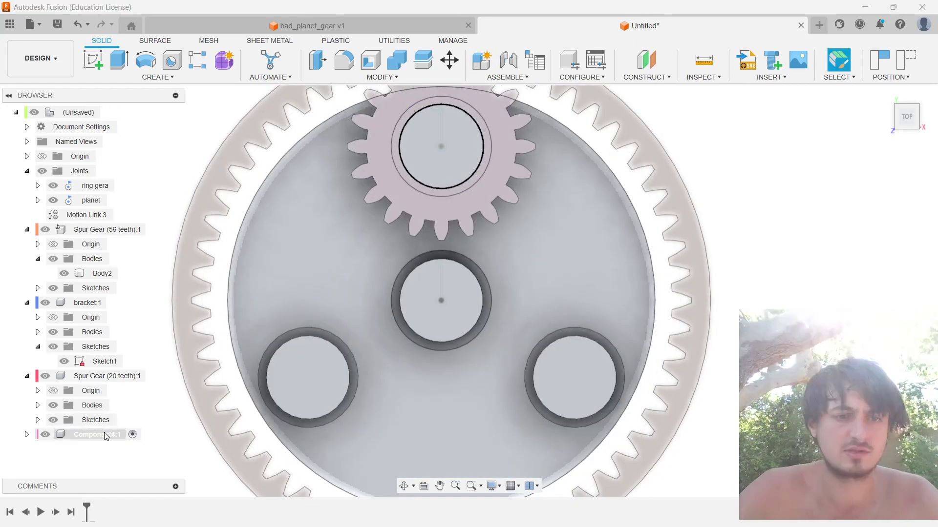
pyautogui.rightClick(97, 434)
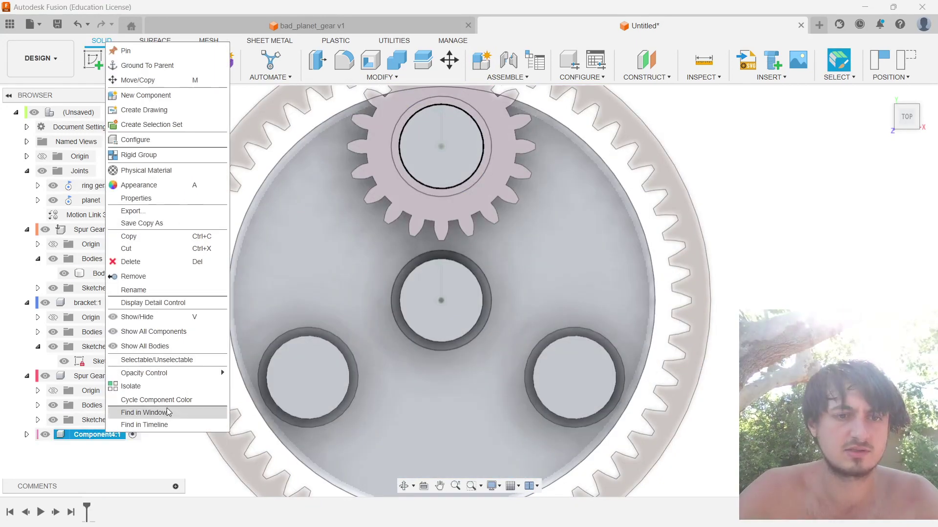
pyautogui.click(183, 261)
# Step: Run the Python SpurGear script to generate a 16-tooth spur gear at the center of the assembly
pyautogui.hotkey('shift', 's')
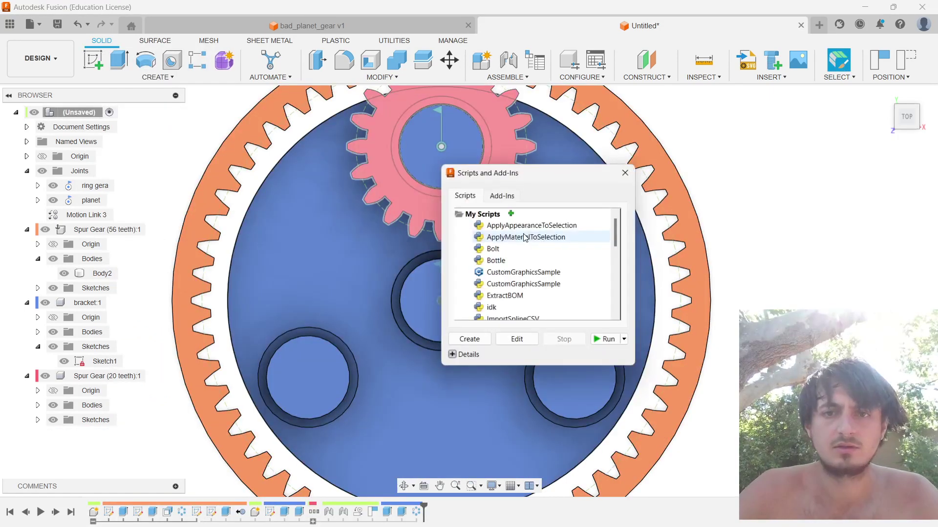
pyautogui.scroll(-3, 508, 297)
pyautogui.click(506, 311)
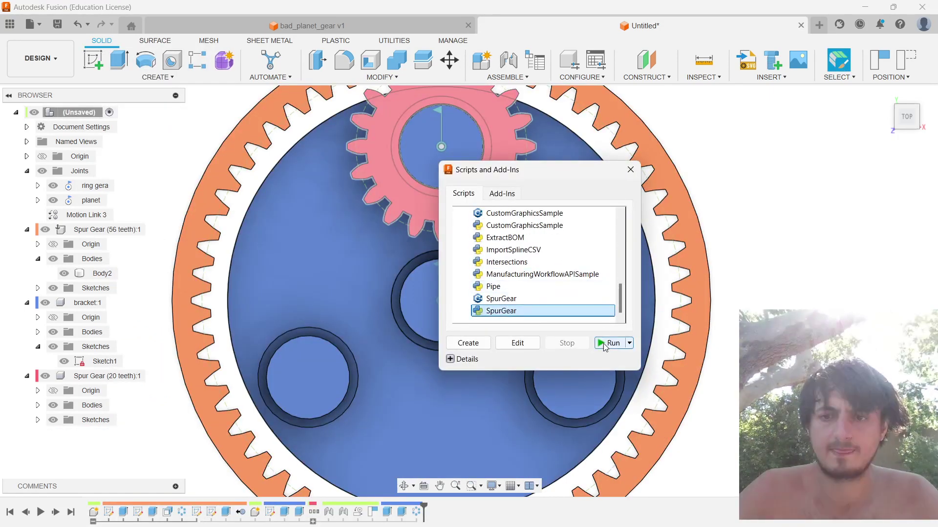
pyautogui.click(605, 344)
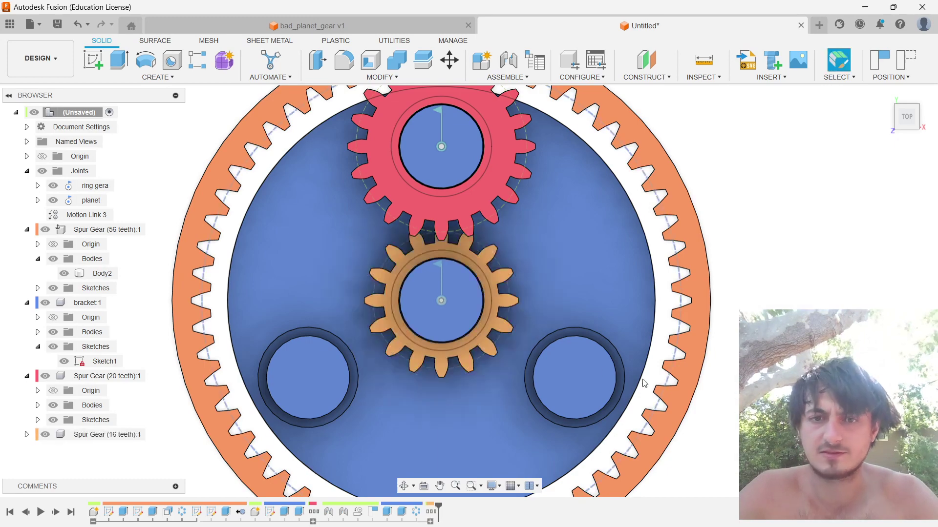
# Step: Rename the bracket component as planet_carrier and hide it
pyautogui.scroll(3, 548, 315)
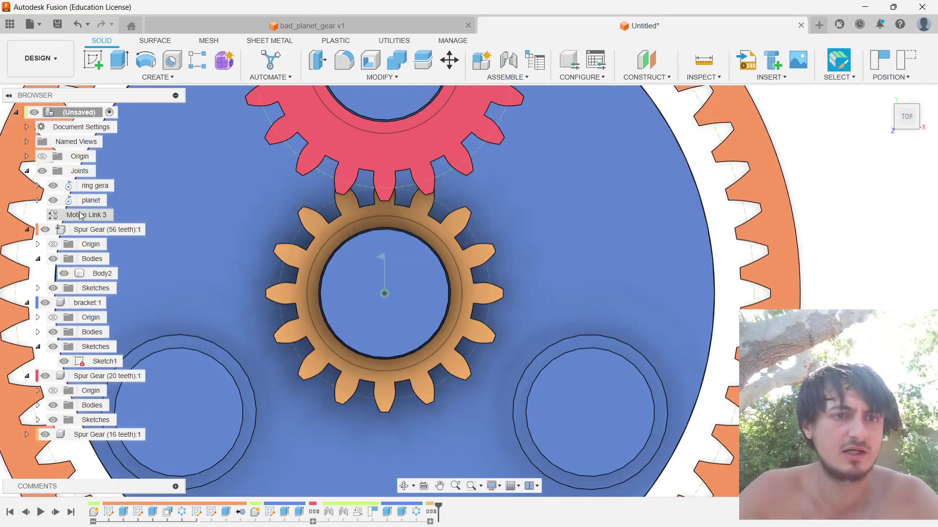
pyautogui.rightClick(48, 306)
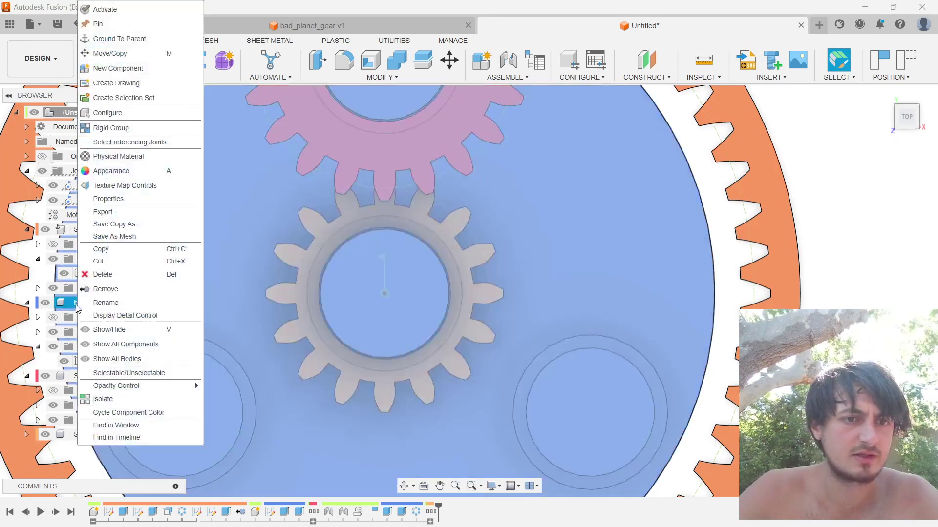
pyautogui.click(183, 308)
pyautogui.write('planet_carrier')
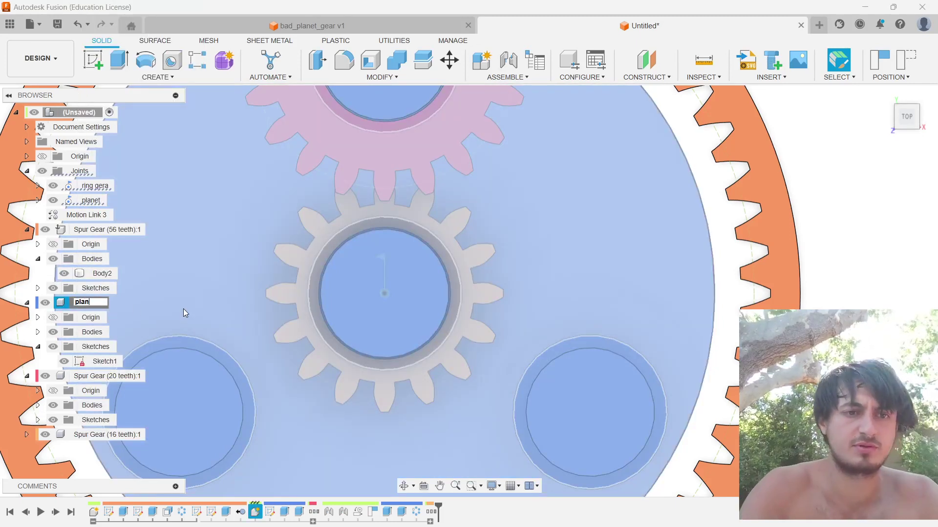
pyautogui.press('Return')
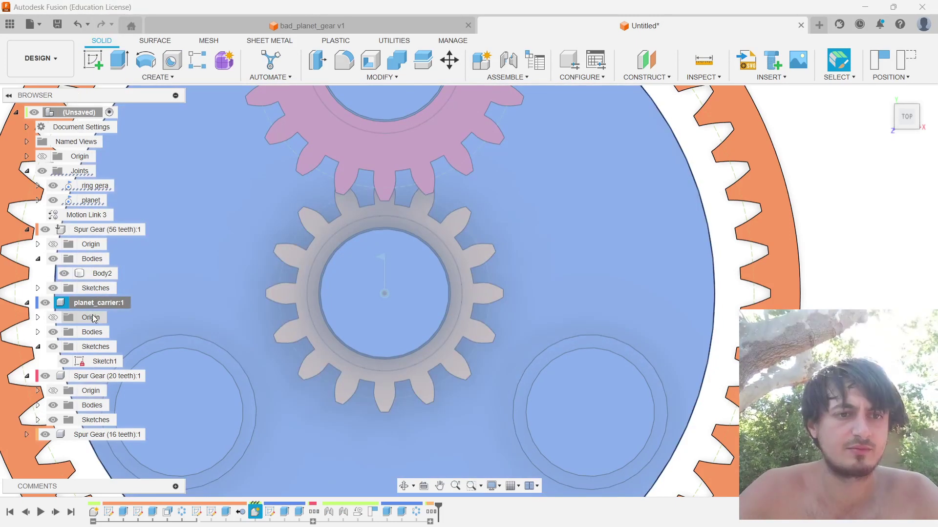
pyautogui.rightClick(94, 307)
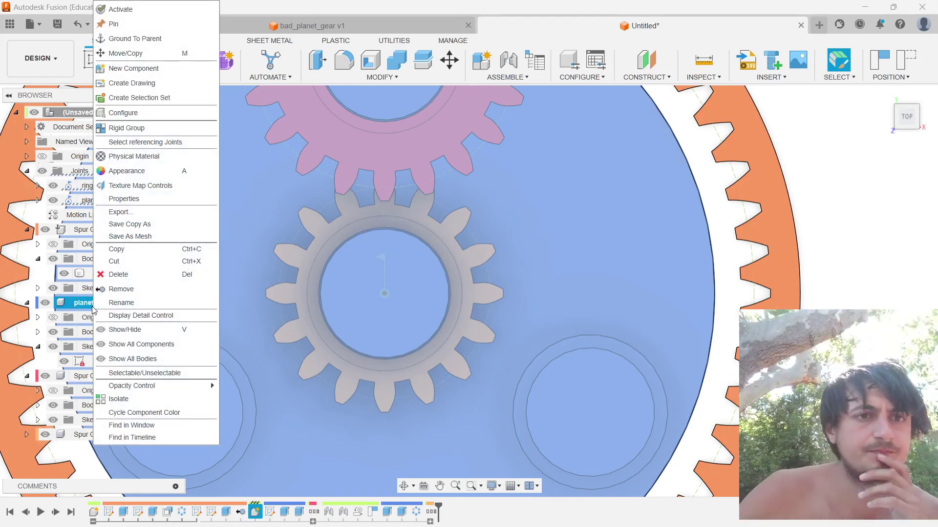
pyautogui.press('v')
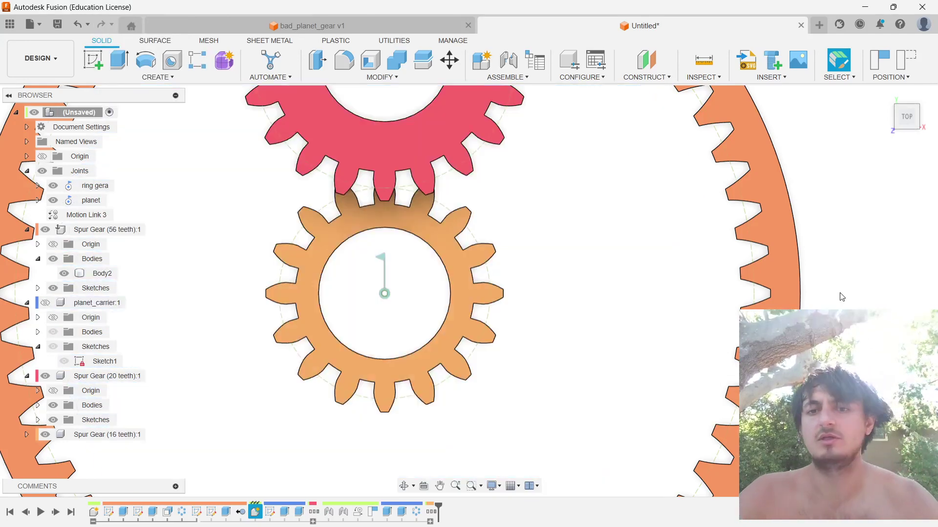
pyautogui.press('j')
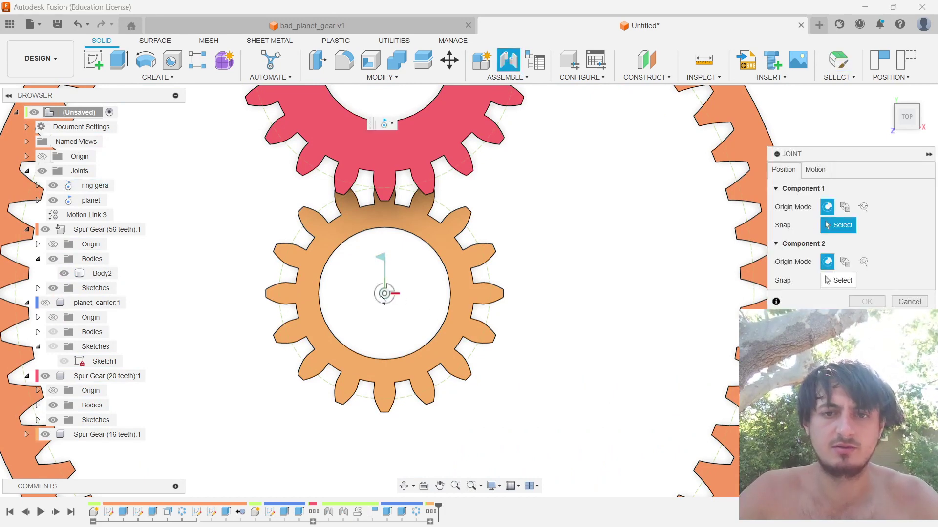
pyautogui.click(494, 318)
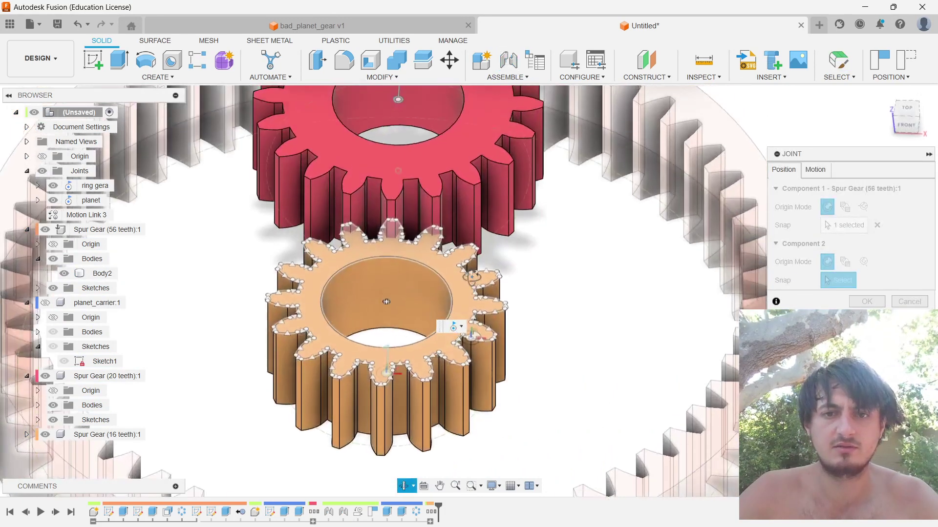
pyautogui.click(910, 301)
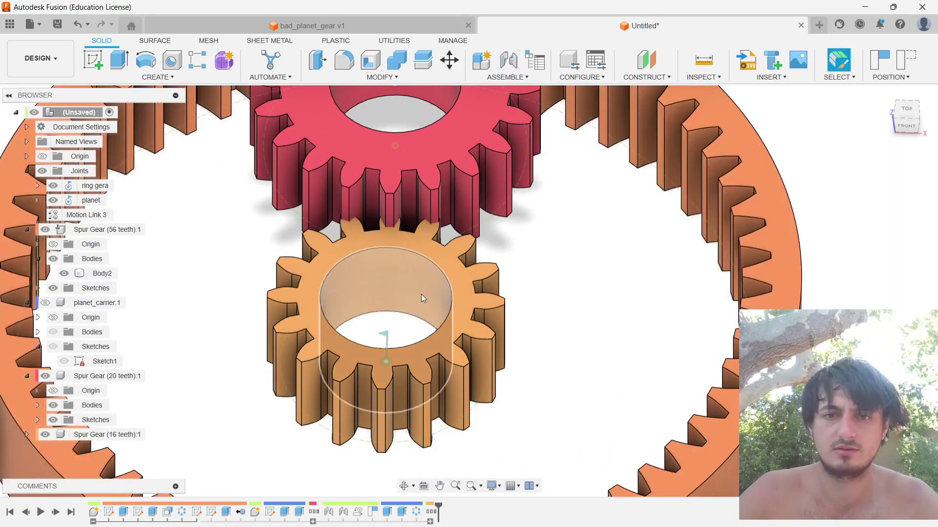
# Step: Define a joint between the center of the 16-tooth gear and the center of the 56-tooth ring gear, hiding the 20-tooth gear meanwhile
pyautogui.press('j')
pyautogui.click(386, 298)
pyautogui.keyDown('shift'); pyautogui.moveTo(528, 358); pyautogui.dragTo(461, 204, button='middle'); pyautogui.keyUp('shift')
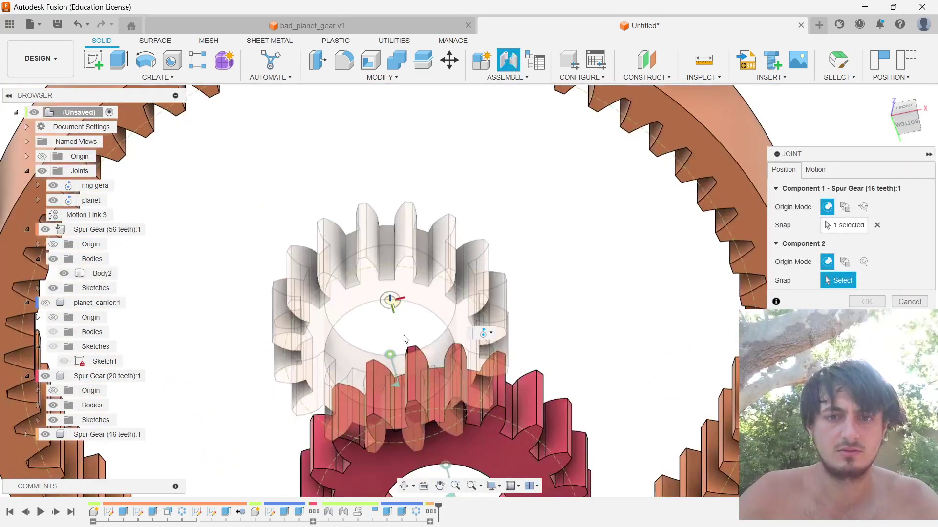
pyautogui.moveTo(429, 328); pyautogui.dragTo(545, 281, button='middle')
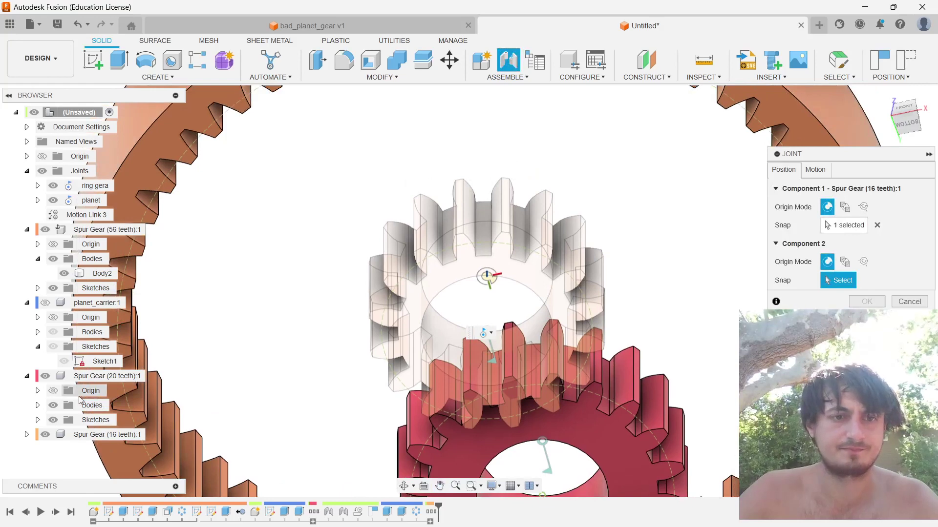
pyautogui.click(45, 376)
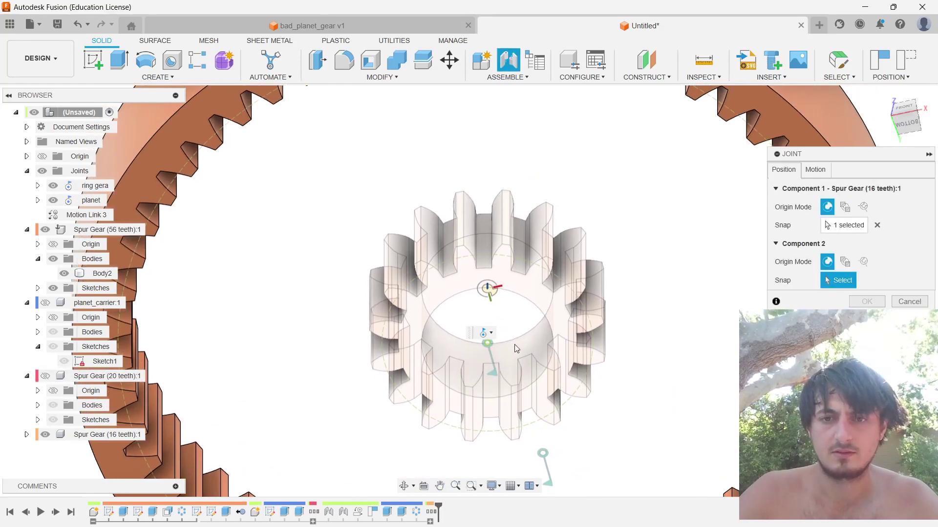
pyautogui.scroll(-5, 492, 292)
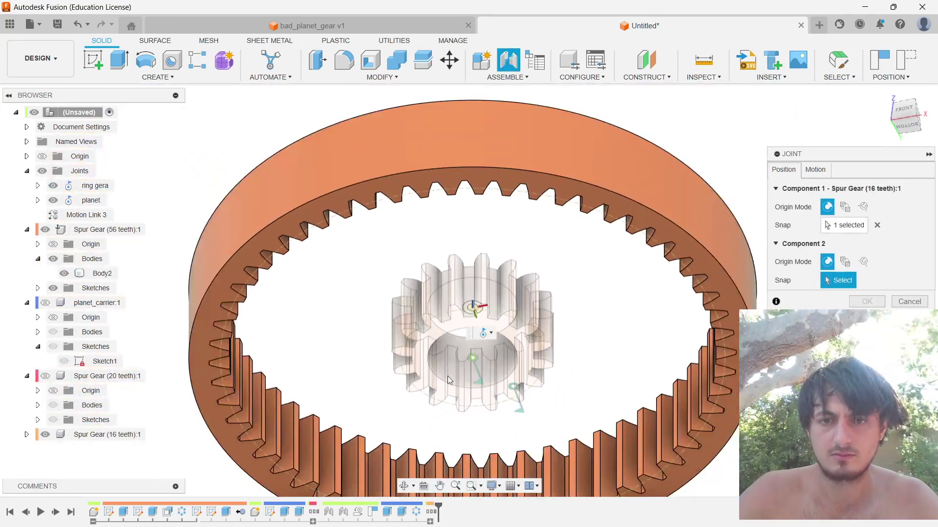
pyautogui.click(483, 361)
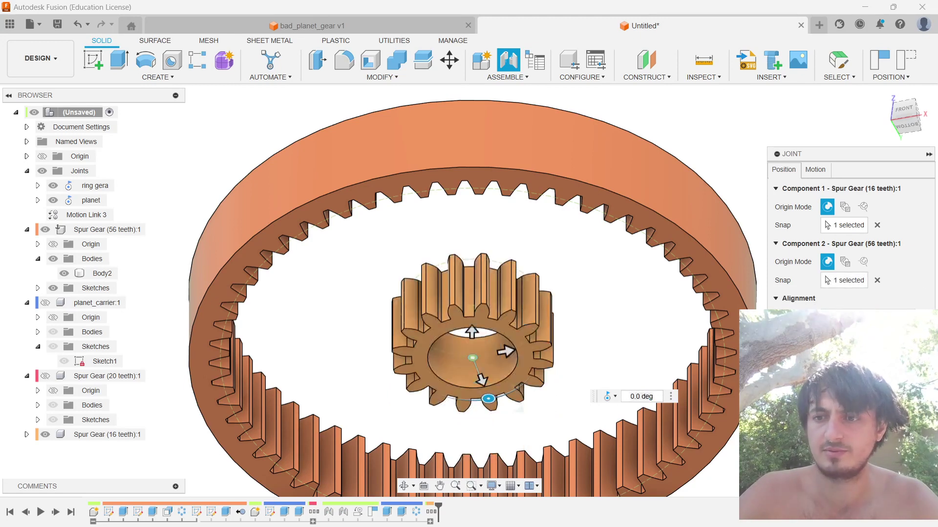
# Step: Preview the joint's revolute motion about the Z axis and inspect how the 16-tooth gear turns inside the ring gear
pyautogui.click(815, 169)
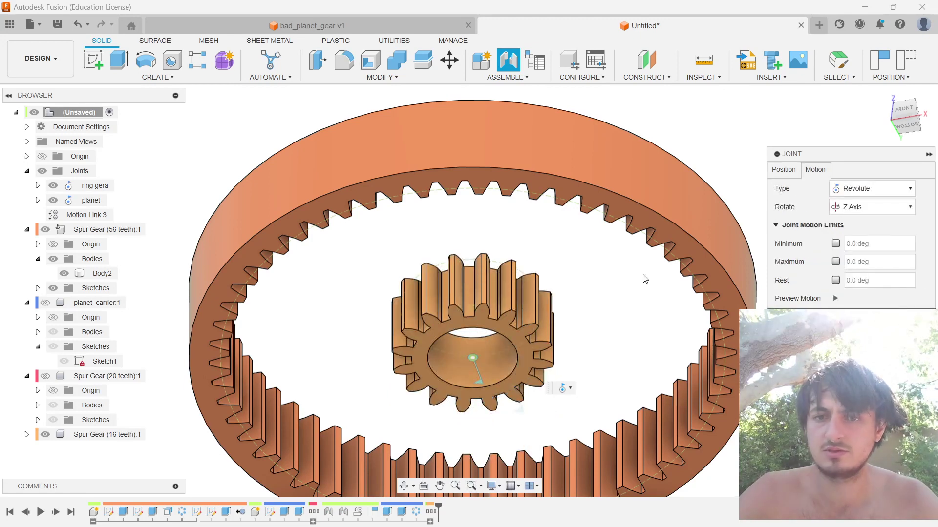
pyautogui.click(835, 297)
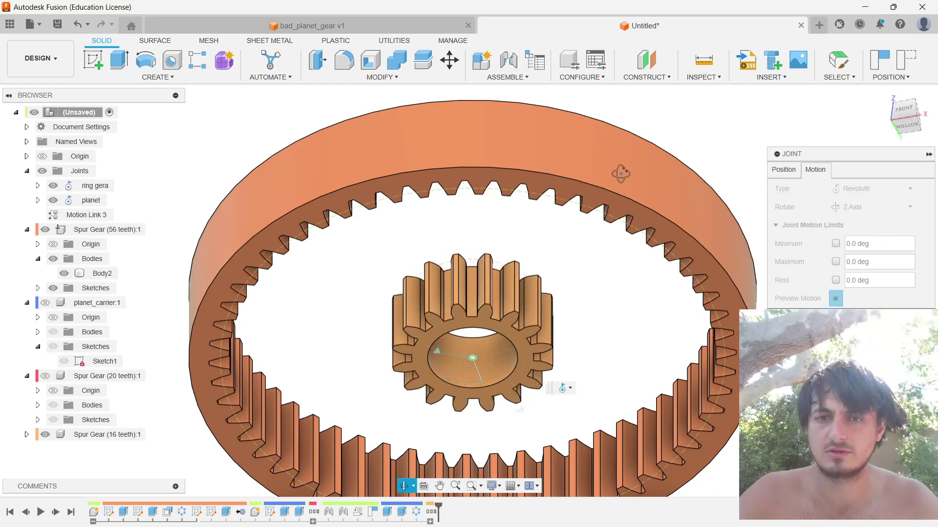
pyautogui.keyDown('shift'); pyautogui.moveTo(617, 172); pyautogui.dragTo(626, 230, button='middle'); pyautogui.keyUp('shift')
pyautogui.moveTo(506, 135); pyautogui.dragTo(530, 316, button='middle')
pyautogui.keyDown('shift'); pyautogui.moveTo(581, 146); pyautogui.dragTo(587, 201, button='middle'); pyautogui.keyUp('shift')
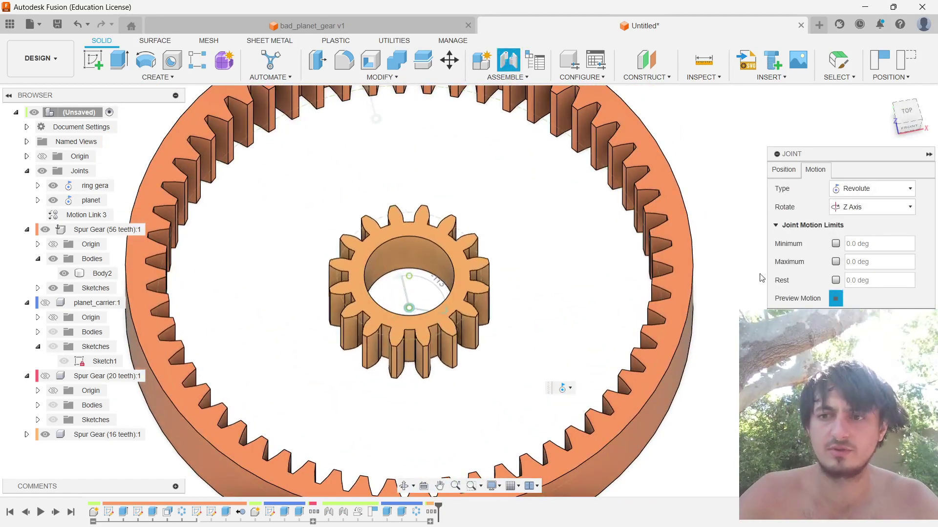
pyautogui.click(835, 298)
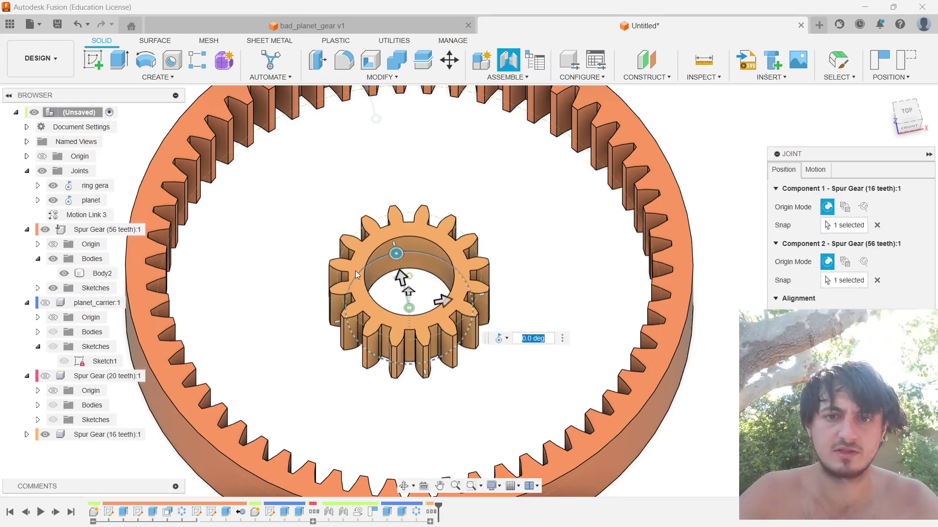
# Step: Show the planet carrier and the 20-tooth gear again, and offset the joint 8 mm along its axis
pyautogui.click(46, 303)
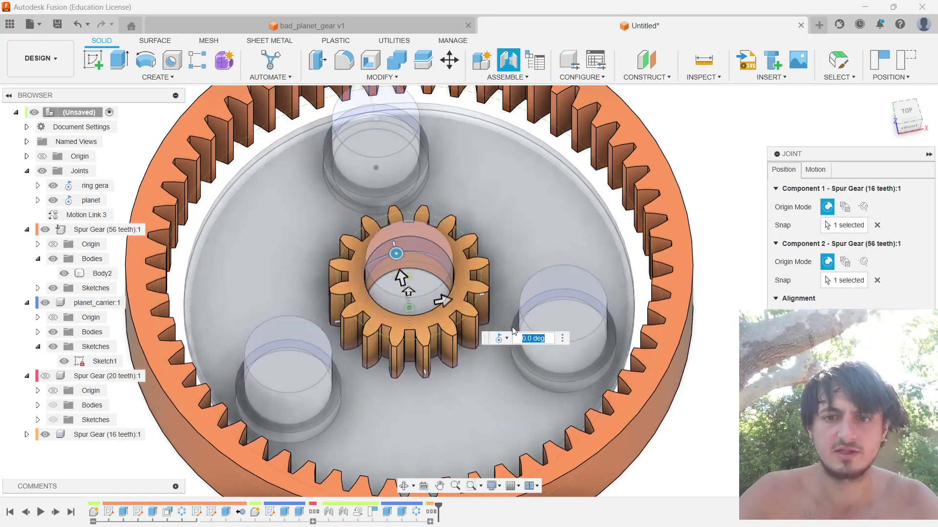
pyautogui.keyDown('shift'); pyautogui.moveTo(401, 281); pyautogui.dragTo(403, 279, button='middle'); pyautogui.keyUp('shift')
pyautogui.click(403, 277)
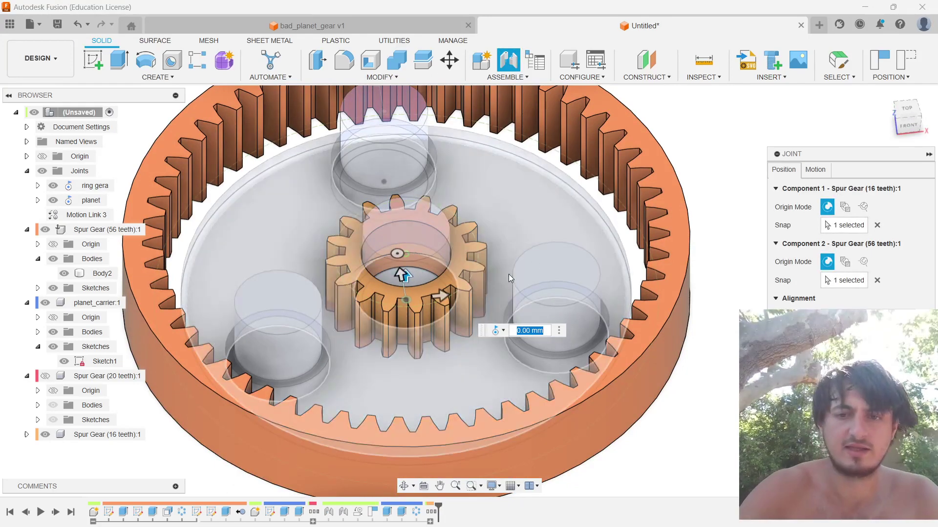
pyautogui.write('8')
pyautogui.keyDown('shift'); pyautogui.moveTo(402, 251); pyautogui.dragTo(424, 411, button='middle'); pyautogui.keyUp('shift')
pyautogui.scroll(3, 427, 280)
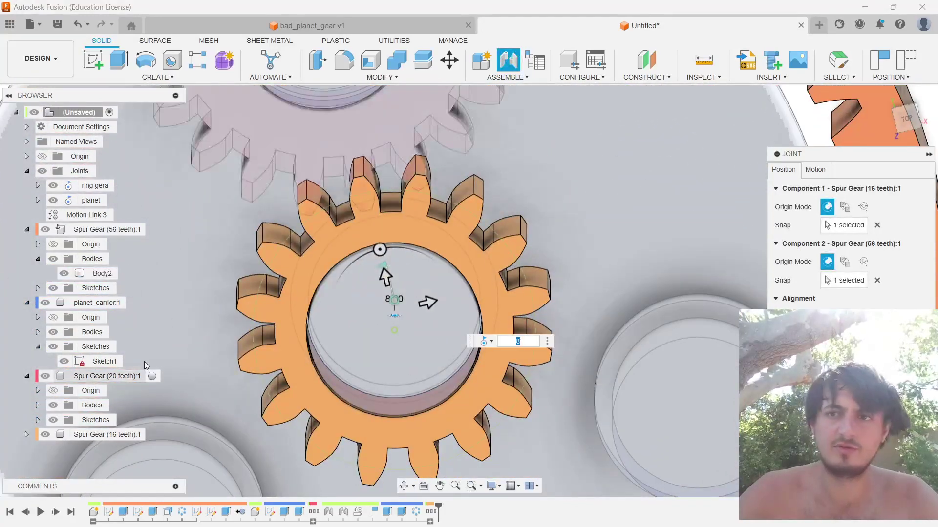
# Step: Rotate the 16-tooth gear half a tooth in the joint so it meshes with the 20-tooth gear, and create the joint
pyautogui.click(906, 119)
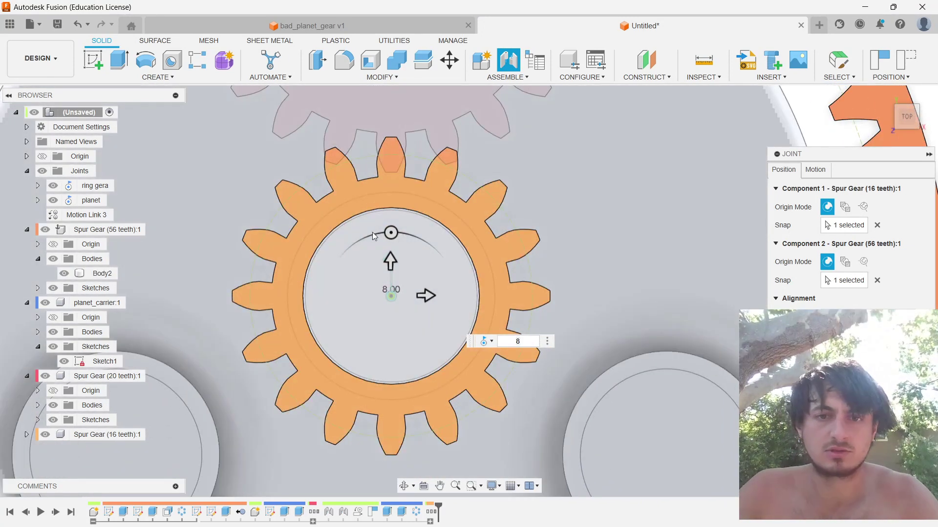
pyautogui.click(391, 233)
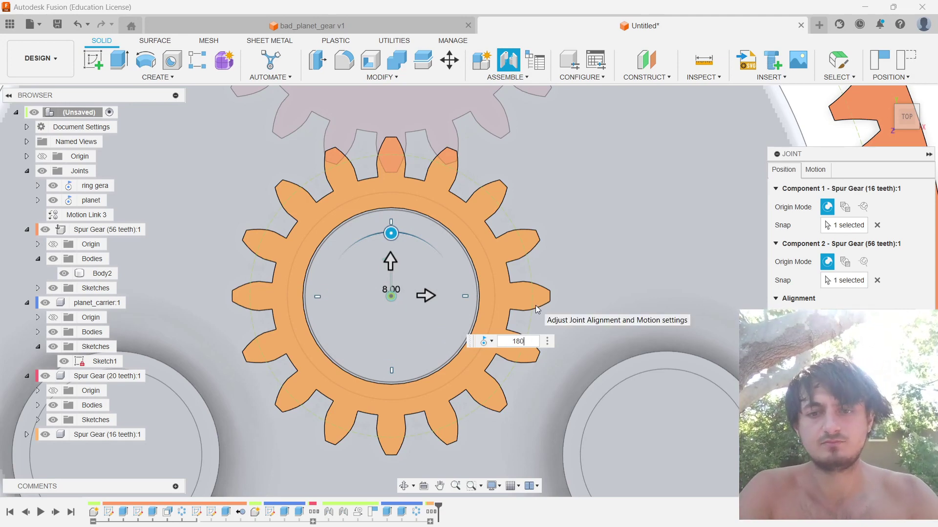
pyautogui.press('Return')
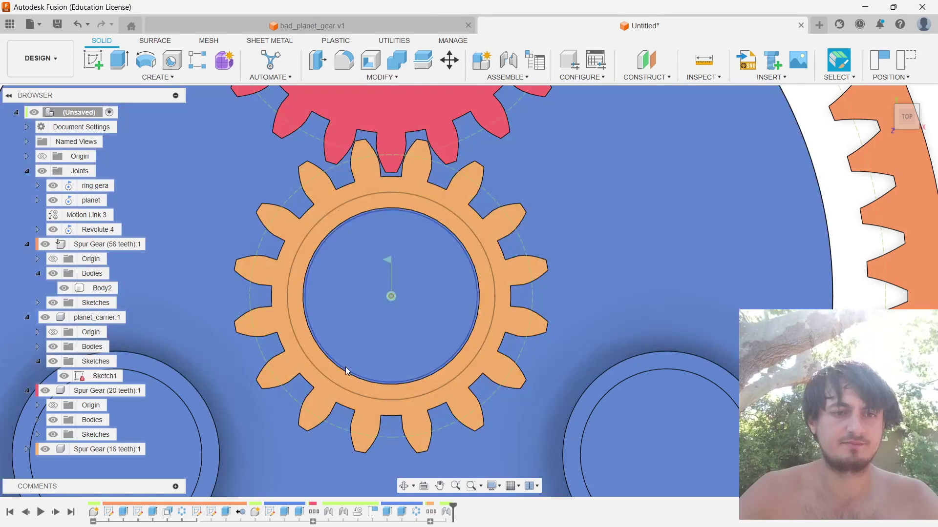
# Step: Try moving the 20-tooth planet gear against the 16-tooth gear to test the mesh, and undo the move
pyautogui.click(380, 195)
pyautogui.scroll(1, 458, 191)
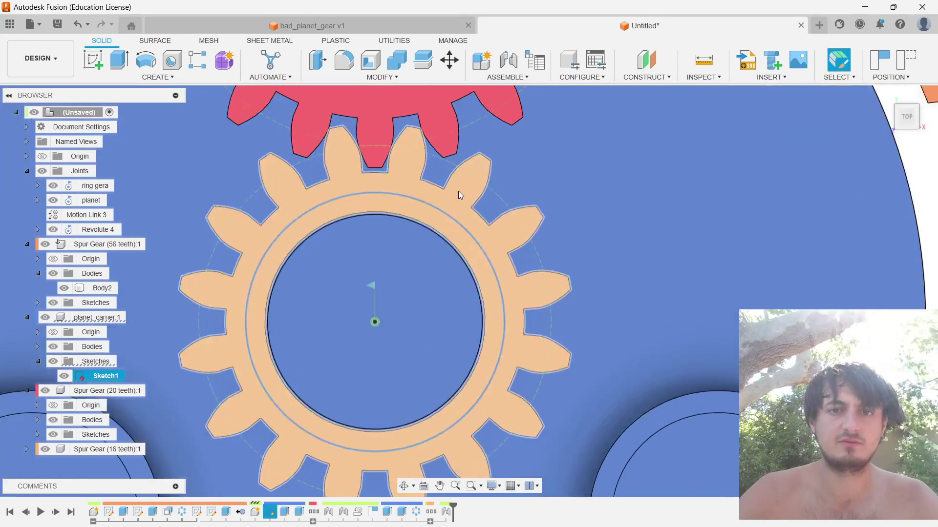
pyautogui.scroll(-3, 442, 188)
pyautogui.scroll(-2, 443, 190)
pyautogui.moveTo(415, 142)
pyautogui.mouseDown()
pyautogui.moveTo(453, 142)
pyautogui.moveTo(517, 165)
pyautogui.moveTo(430, 156)
pyautogui.mouseUp()
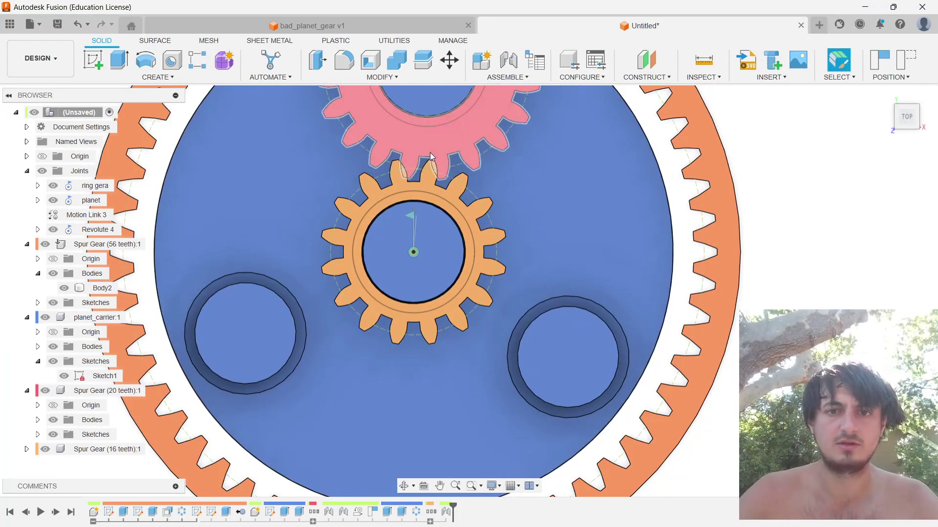
pyautogui.hotkey('ctrl', 'z')
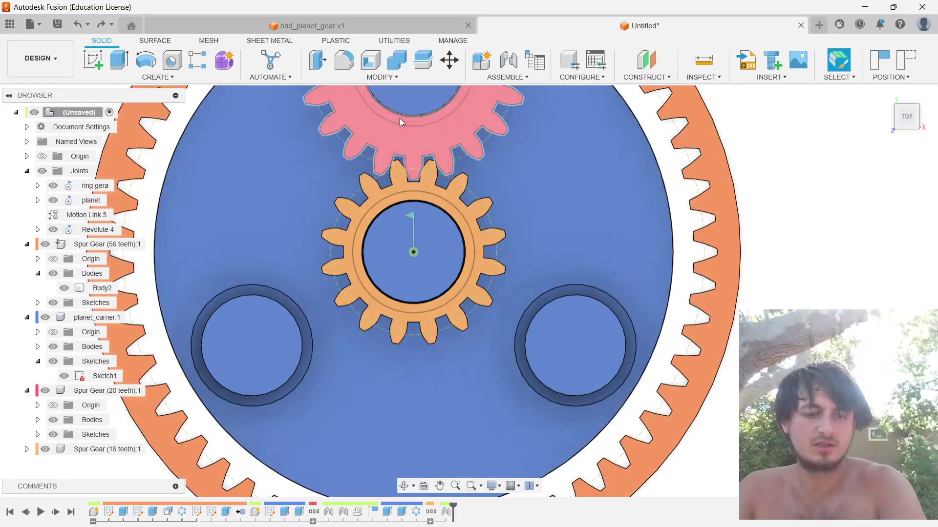
# Step: Start a Motion Link, switch to the YouTube planetary gears tutorial, and rewind it to the 16-tooth gear's joint setup
pyautogui.write('smotion')
pyautogui.press('Return')
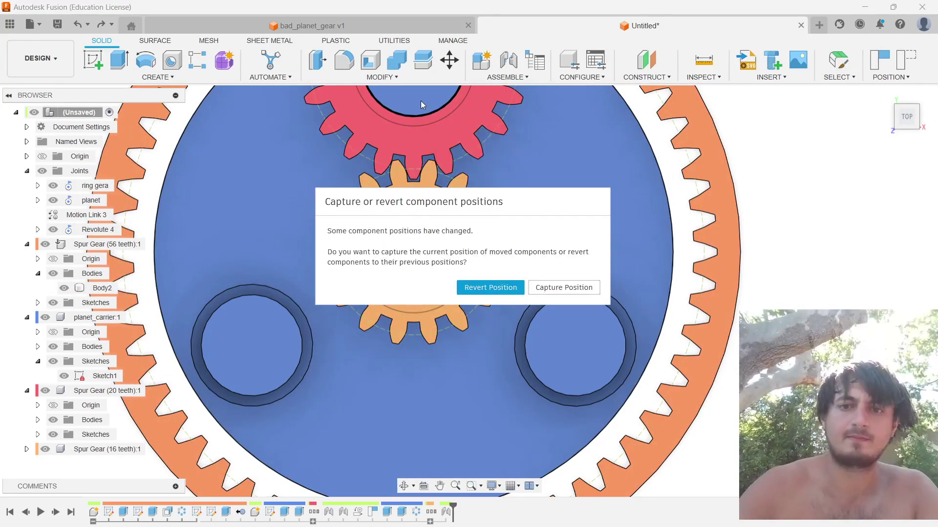
pyautogui.hotkey('alt', 'Tab')
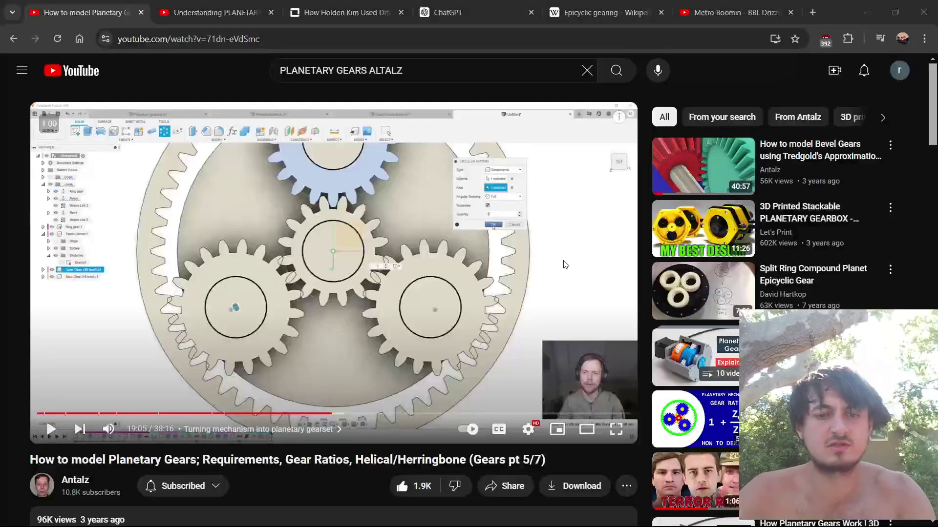
pyautogui.press('space')
pyautogui.press('Left')
pyautogui.press('Left')
pyautogui.press('Left')
pyautogui.press('Left')
pyautogui.press('Left')
pyautogui.press('Left')
pyautogui.press('Left')
pyautogui.press('Left')
pyautogui.press('Left')
pyautogui.press('Left')
pyautogui.press('Left')
pyautogui.press('Left')
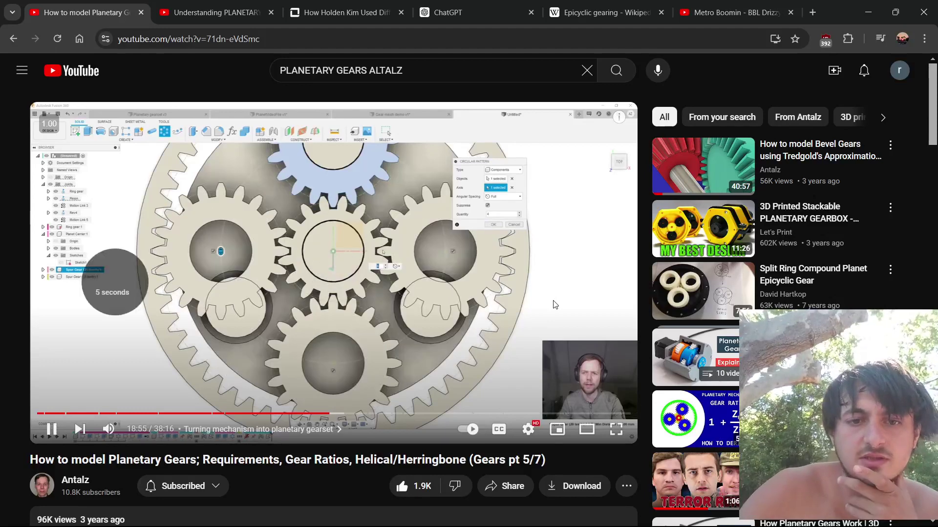
pyautogui.press('Left')
pyautogui.press('Left')
pyautogui.press('Left')
pyautogui.press('Left')
pyautogui.press('Left')
pyautogui.press('Left')
pyautogui.press('Left')
pyautogui.press('Left')
pyautogui.press('Left')
pyautogui.press('Left')
pyautogui.press('Left')
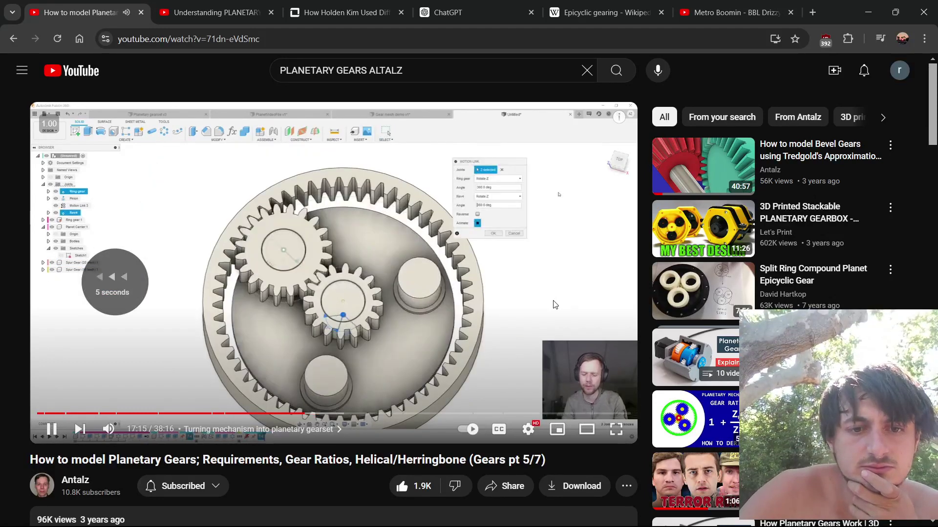
pyautogui.press('Left')
pyautogui.press('Left')
pyautogui.press('Left')
pyautogui.press('Left')
pyautogui.press('Left')
pyautogui.press('Left')
pyautogui.press('Left')
pyautogui.press('Left')
pyautogui.press('Left')
pyautogui.press('Left')
pyautogui.press('Left')
pyautogui.press('Left')
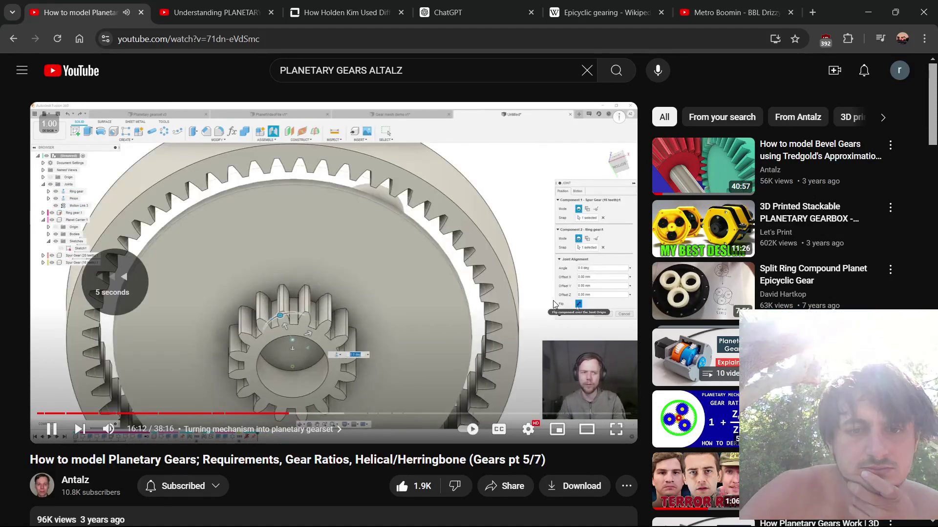
# Step: Skip forward in the tutorial to where the 16-tooth gear's joint is completed, and pause the video
pyautogui.press('Right')
pyautogui.press('Right')
pyautogui.press('Right')
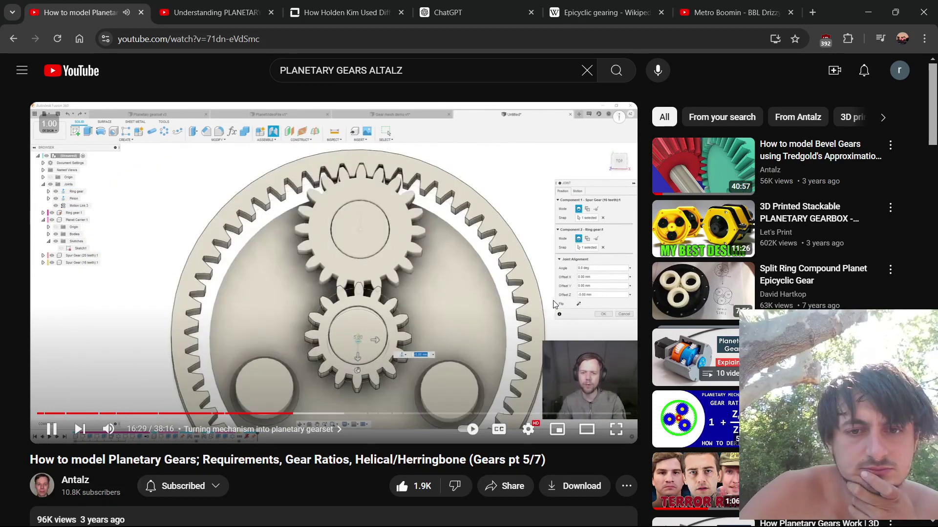
pyautogui.press('Right')
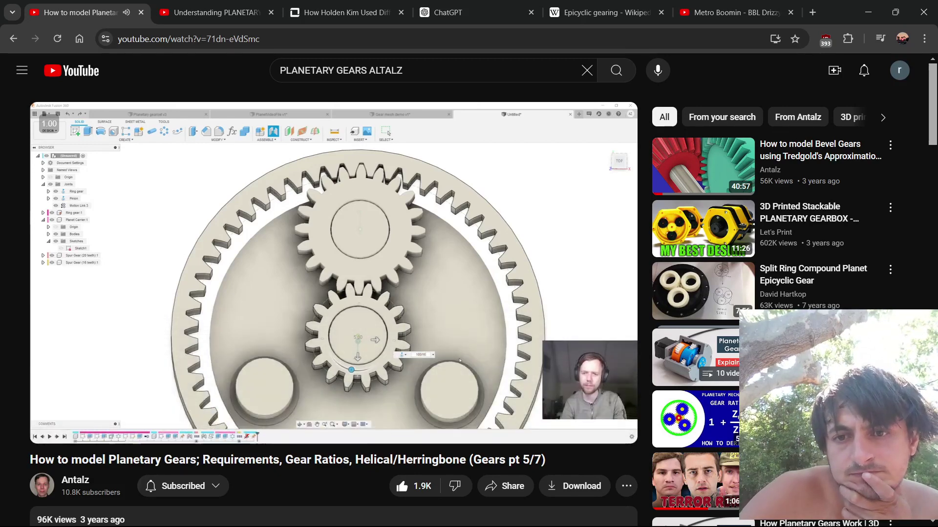
pyautogui.press('space')
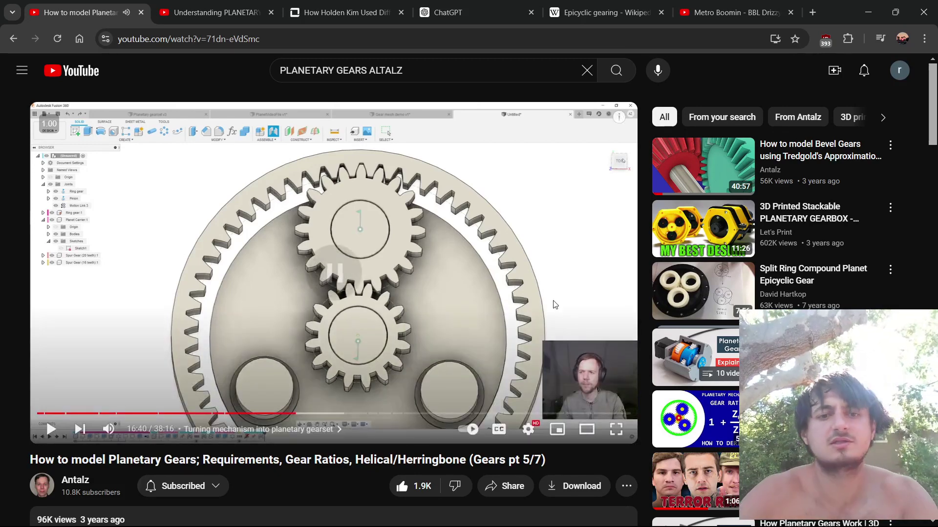
pyautogui.hotkey('alt', 'Tab')
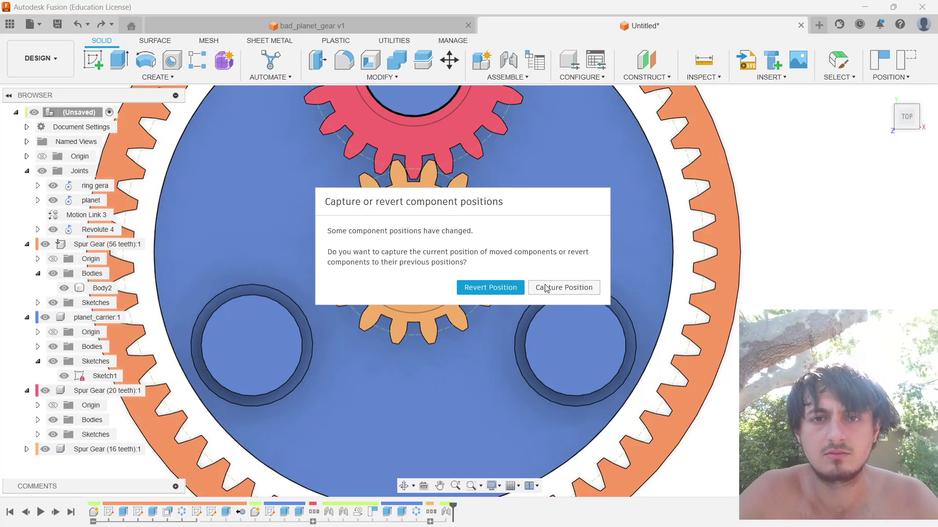
pyautogui.click(512, 286)
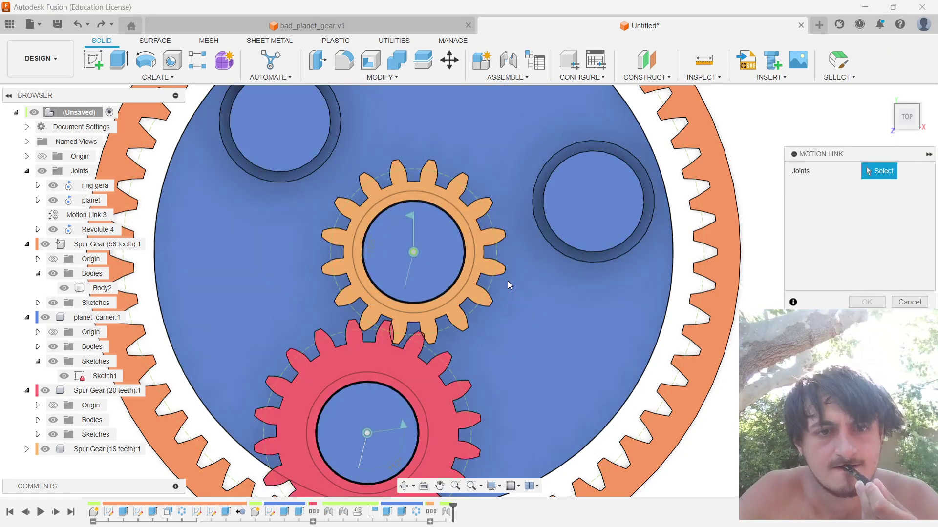
pyautogui.click(910, 303)
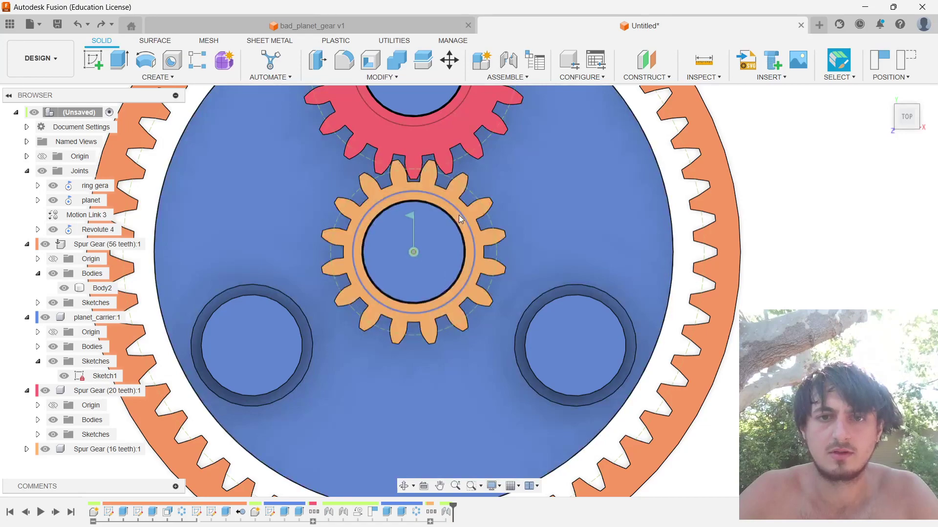
# Step: Start a new Motion Link for the 16-tooth gear's joint
pyautogui.keyDown('shift'); pyautogui.moveTo(458, 215); pyautogui.dragTo(507, 304, button='middle'); pyautogui.keyUp('shift')
pyautogui.write('smo')
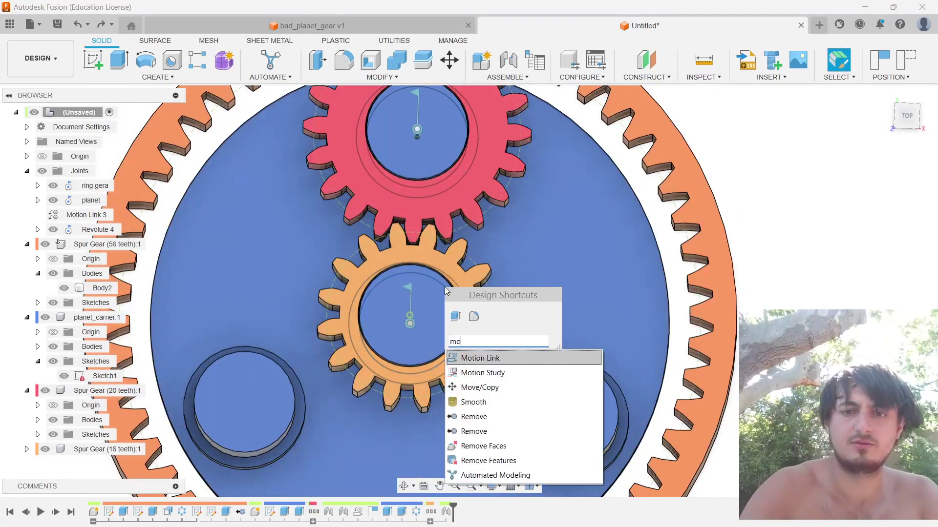
pyautogui.write('tio')
pyautogui.press('Return')
# Step: Switch to the YouTube tutorial and examine the section after the 16-tooth gear's joint, where the motion link is prepared
pyautogui.hotkey('alt', 'Tab')
pyautogui.click(456, 251)
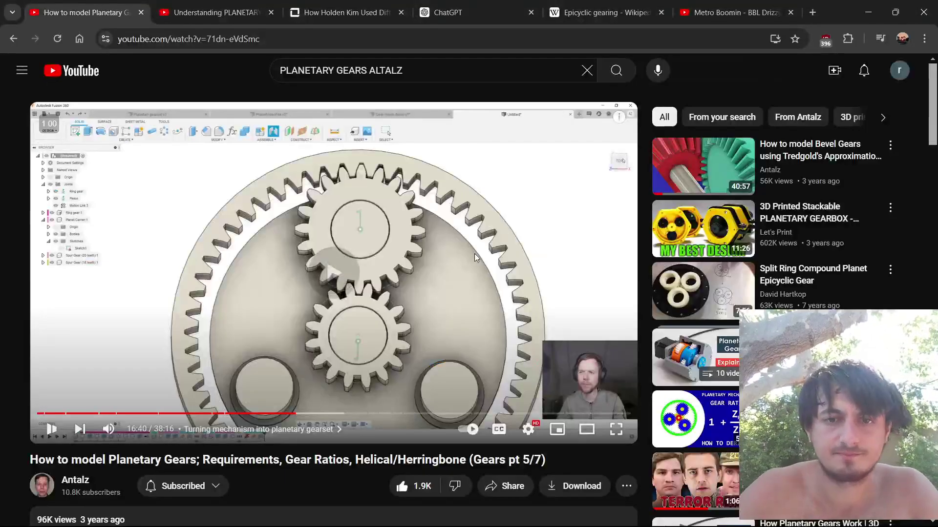
pyautogui.press('Right')
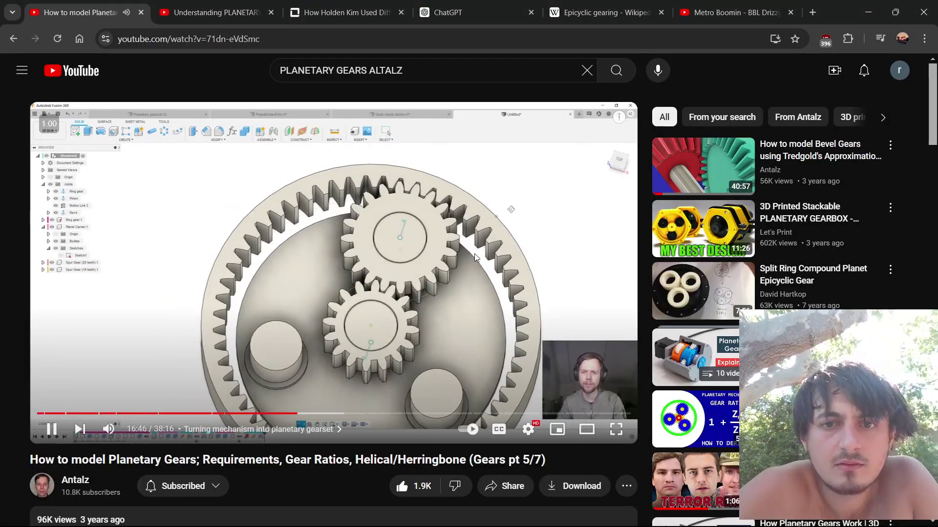
pyautogui.press('Right')
pyautogui.press('Left')
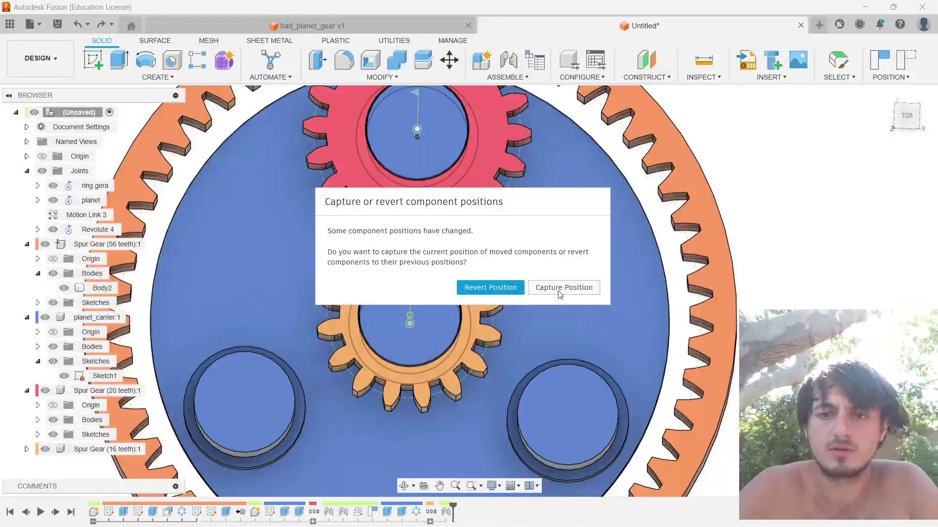
# Step: Capture the current component positions in Fusion and choose the ring gera and Revolute 4 joints for the motion link
pyautogui.click(562, 288)
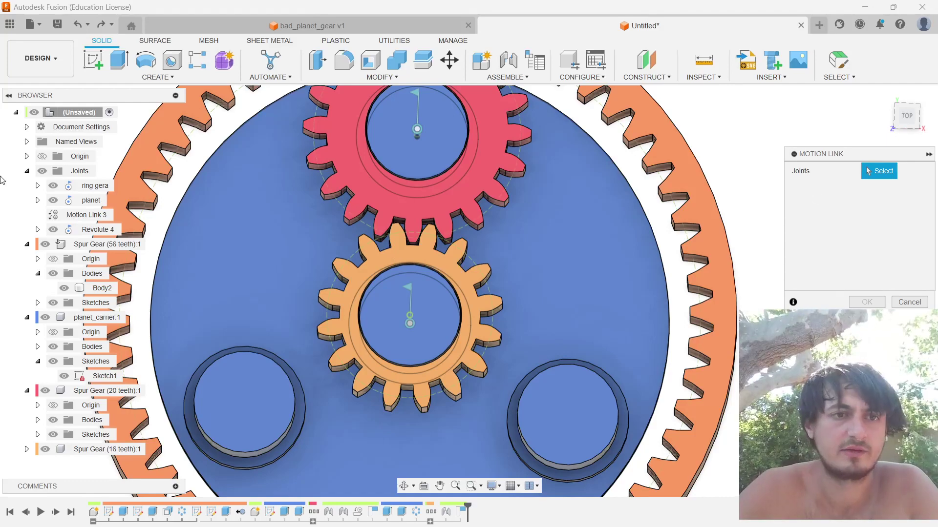
pyautogui.click(95, 186)
pyautogui.click(98, 229)
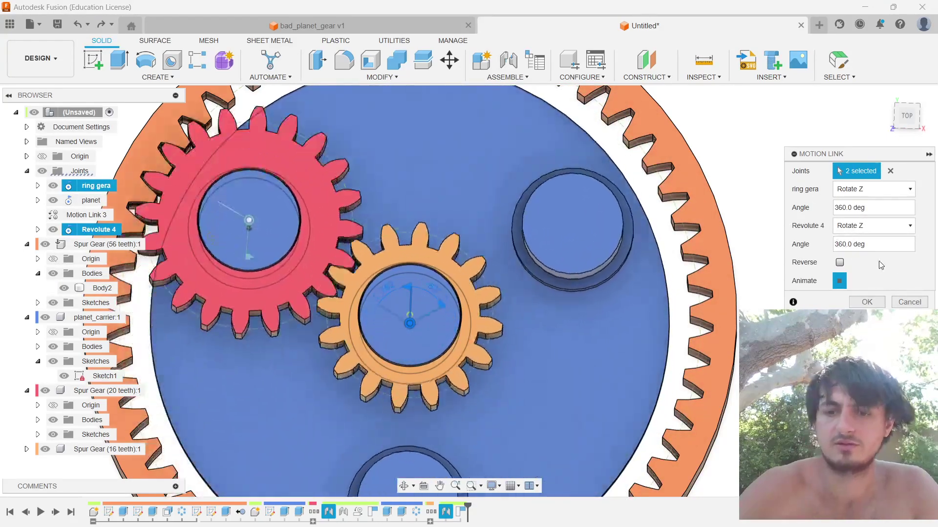
# Step: Set the Revolute 4 angle to (56/16 + 1) * 360.0 deg, reverse the direction, and create the motion link
pyautogui.write('(5')
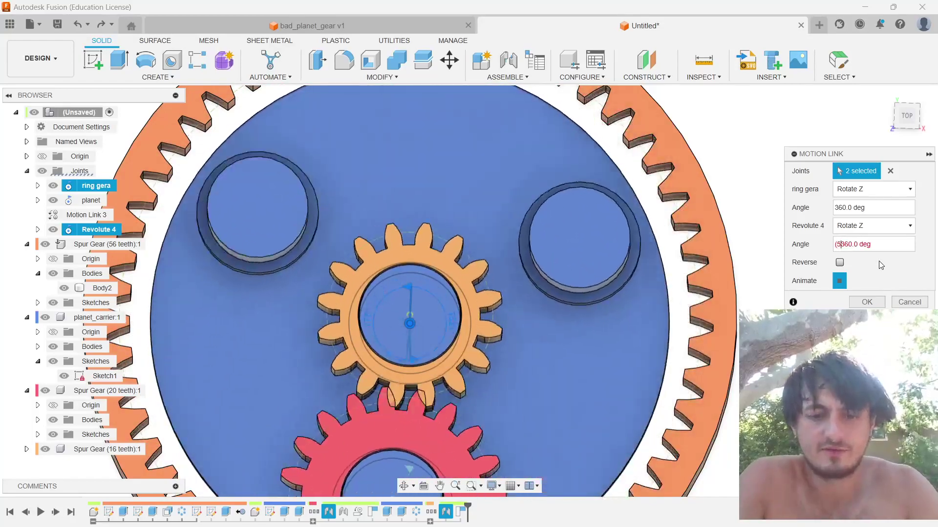
pyautogui.write('6/16 ')
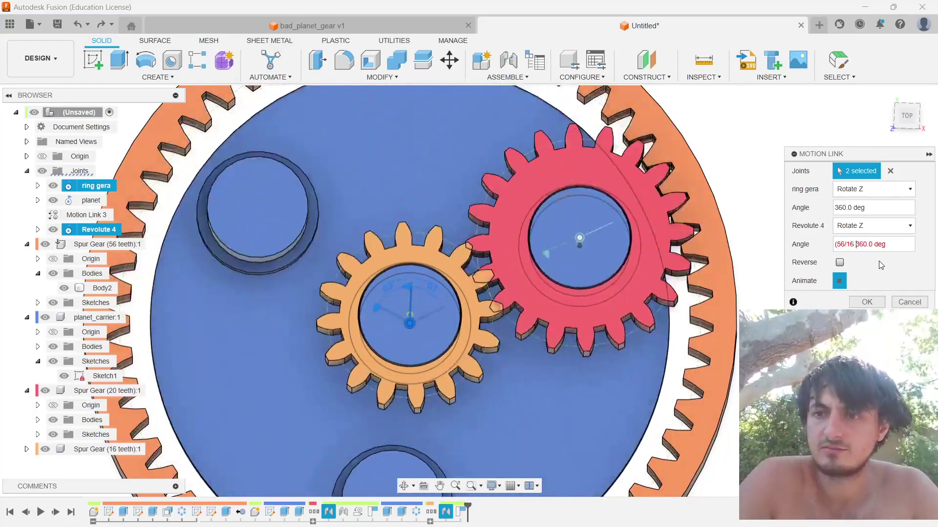
pyautogui.write('+ 1)')
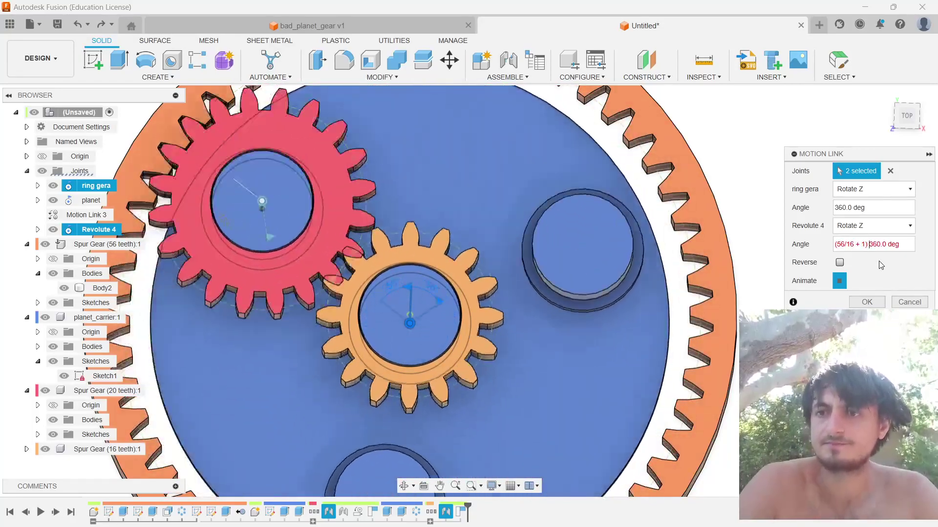
pyautogui.write(' *')
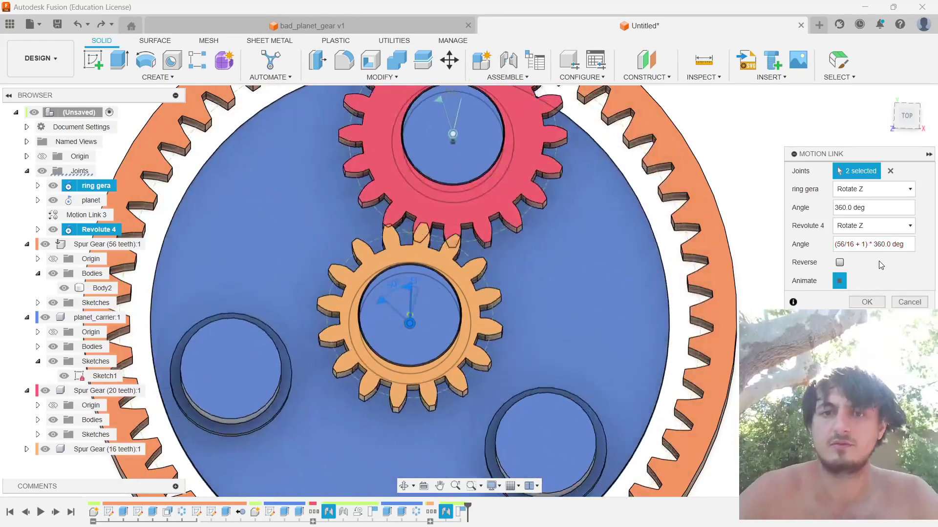
pyautogui.click(839, 263)
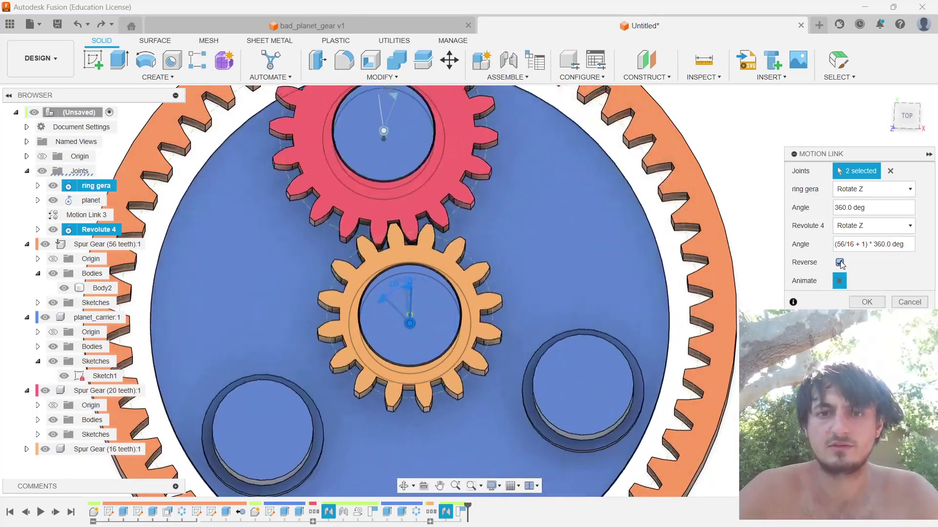
pyautogui.press('Return')
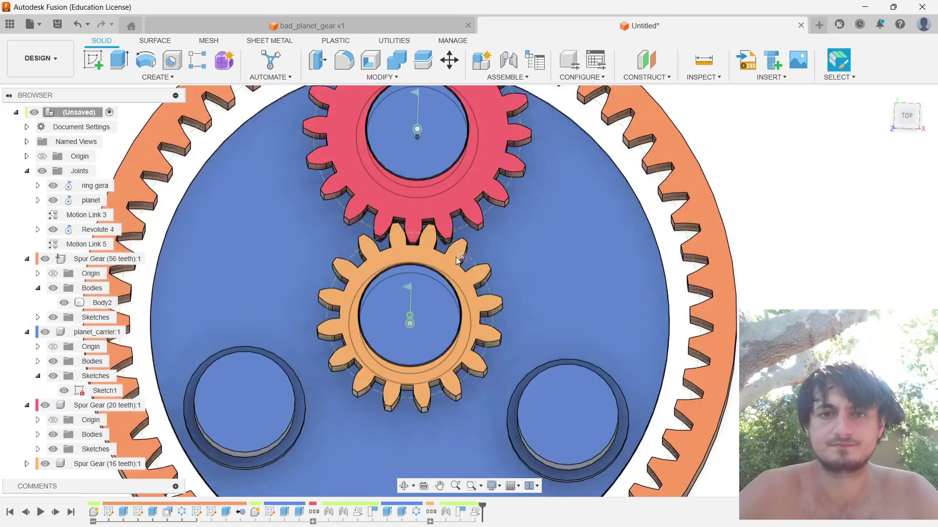
# Step: Test the linked motion by moving the 16-tooth gear, and save the design as planetary_gears in Admin Project
pyautogui.moveTo(422, 257); pyautogui.dragTo(524, 308)
pyautogui.click(705, 336)
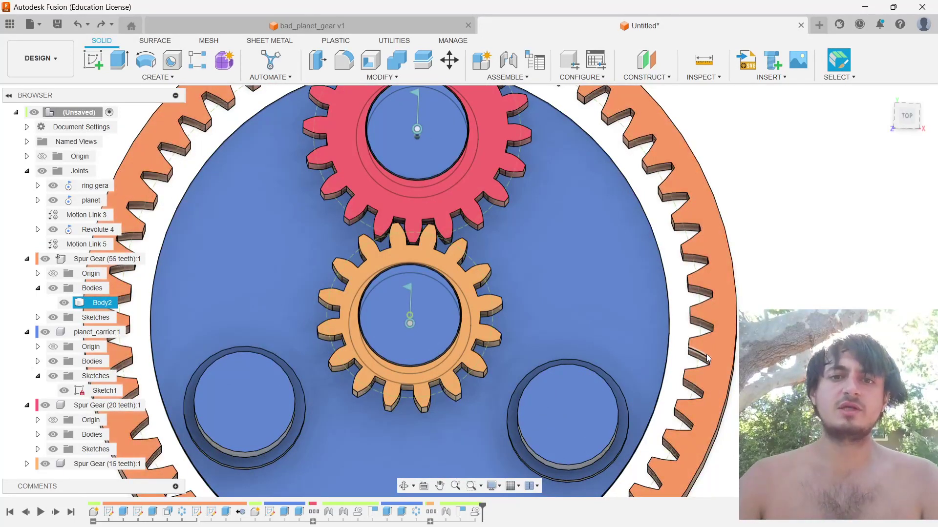
pyautogui.hotkey('ctrl', 's')
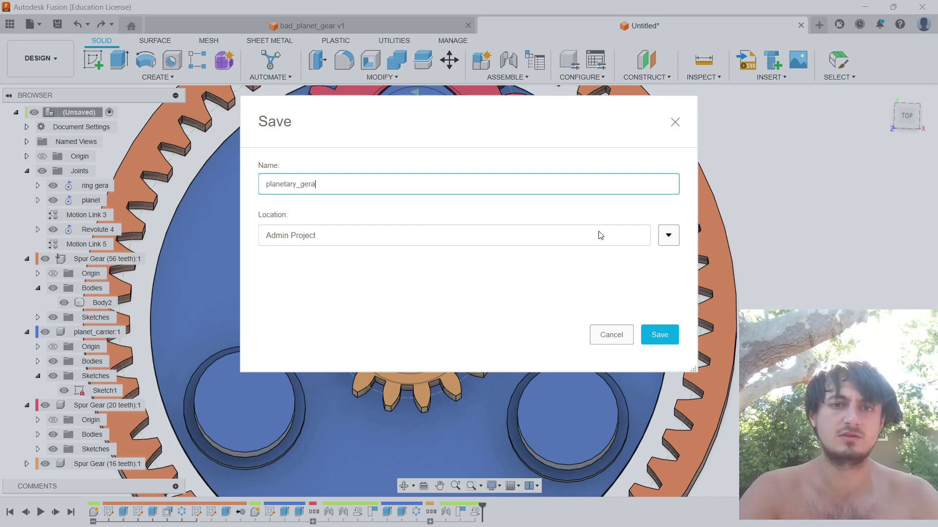
pyautogui.press('Return')
# Step: Switch to the YouTube tutorial and watch it in full screen up to the circular pattern of the 20-tooth gear
pyautogui.hotkey('alt', 'Tab')
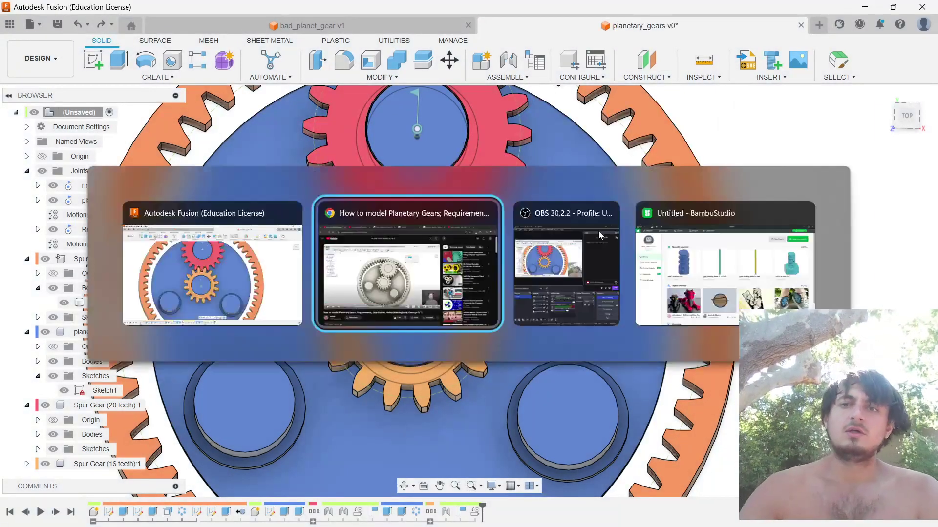
pyautogui.click(397, 242)
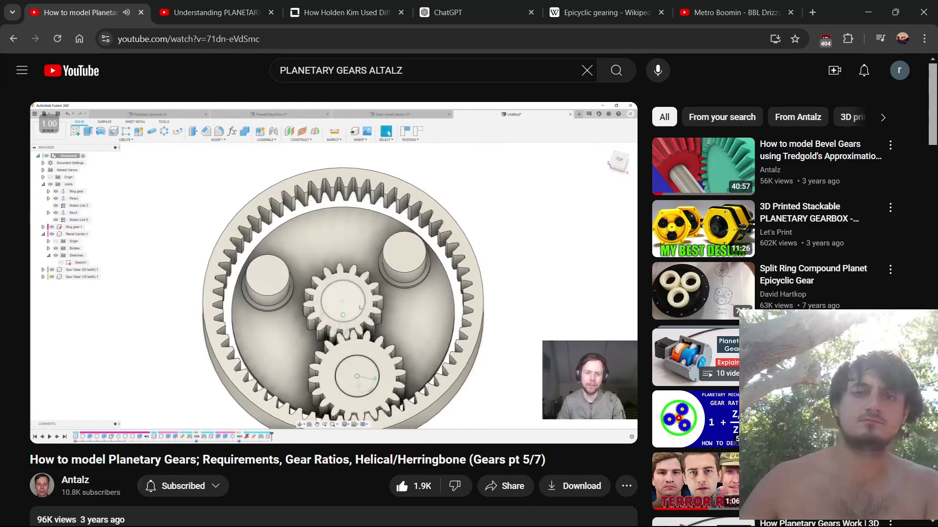
pyautogui.doubleClick(398, 246)
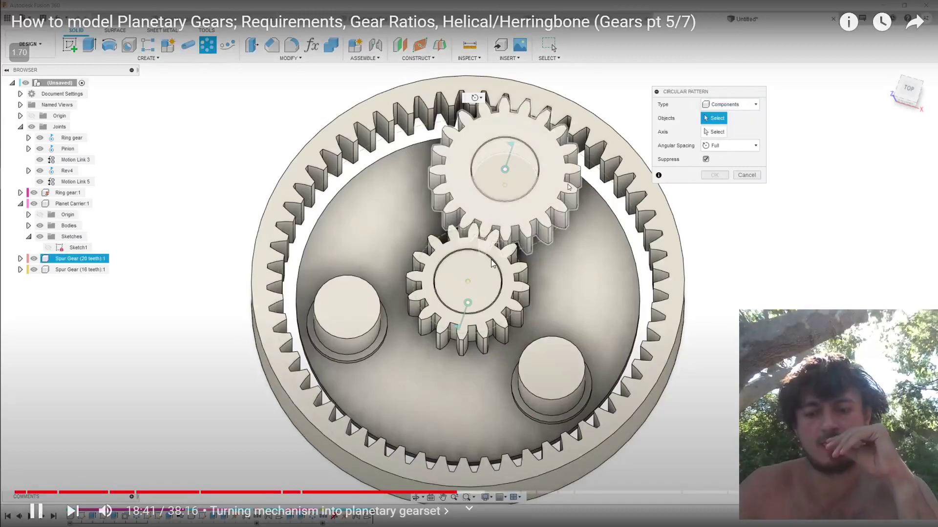
pyautogui.press('Left')
pyautogui.press('Left')
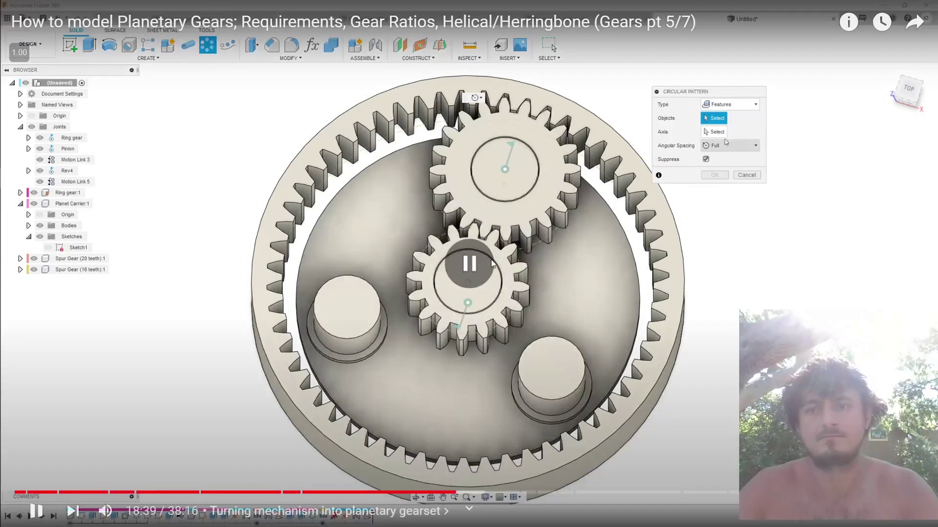
# Step: Switch to Fusion and start a circular pattern with the object type Components, checking the option in the tutorial
pyautogui.hotkey('alt', 'Tab')
pyautogui.scroll(-5, 514, 233)
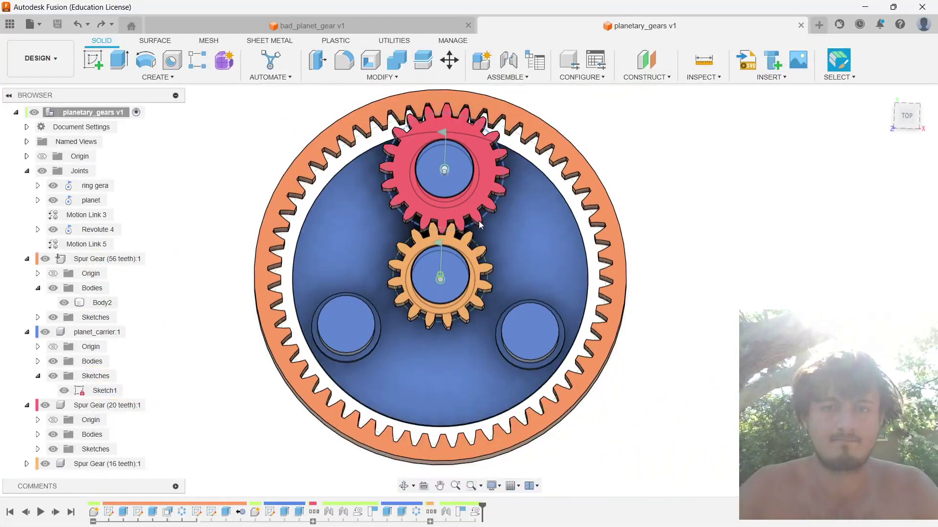
pyautogui.write('scirc')
pyautogui.press('Return')
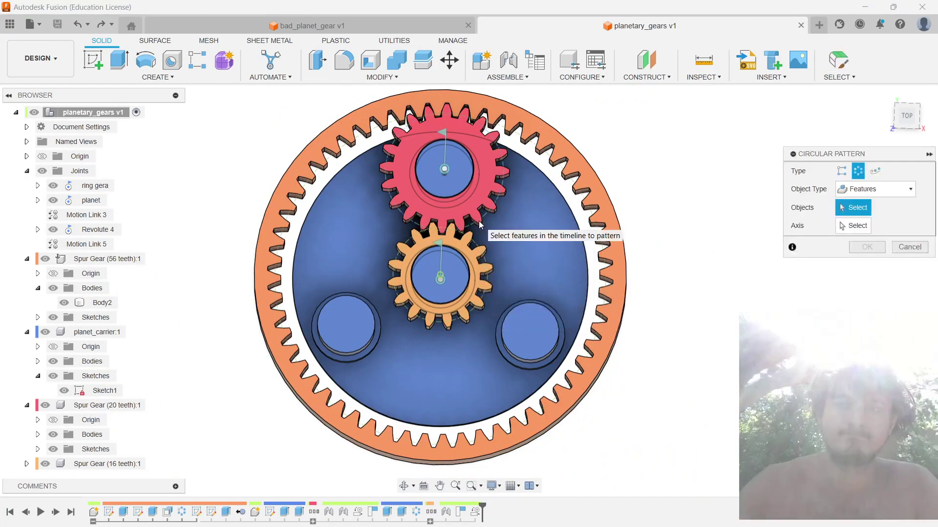
pyautogui.hotkey('alt', 'Tab')
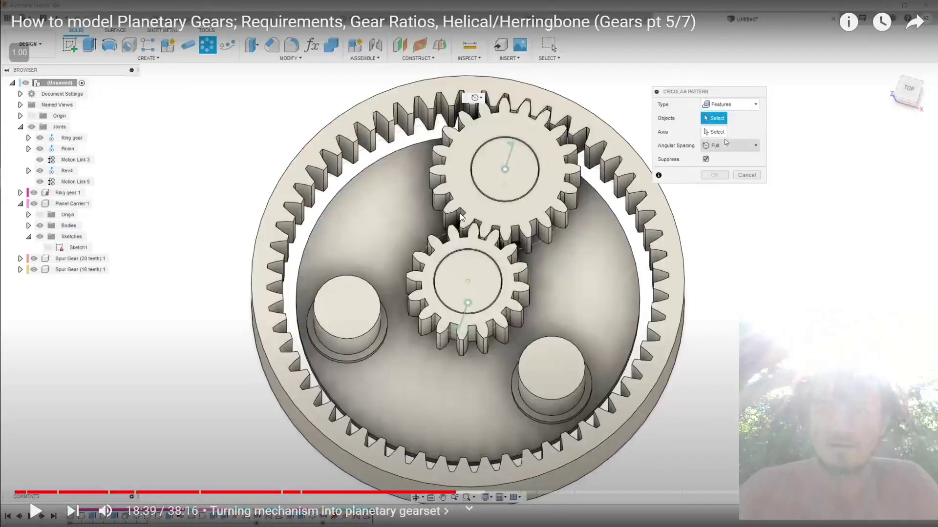
pyautogui.click(457, 212)
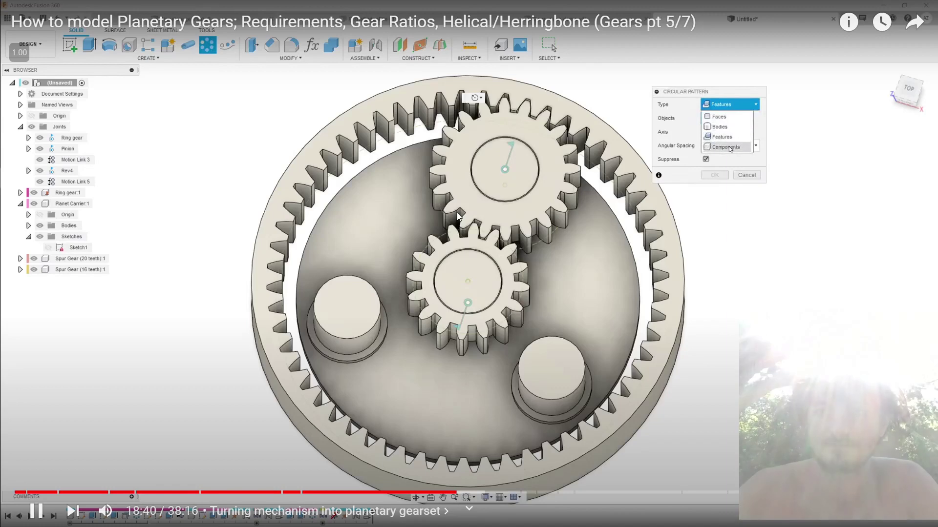
pyautogui.hotkey('alt', 'Tab')
pyautogui.click(874, 189)
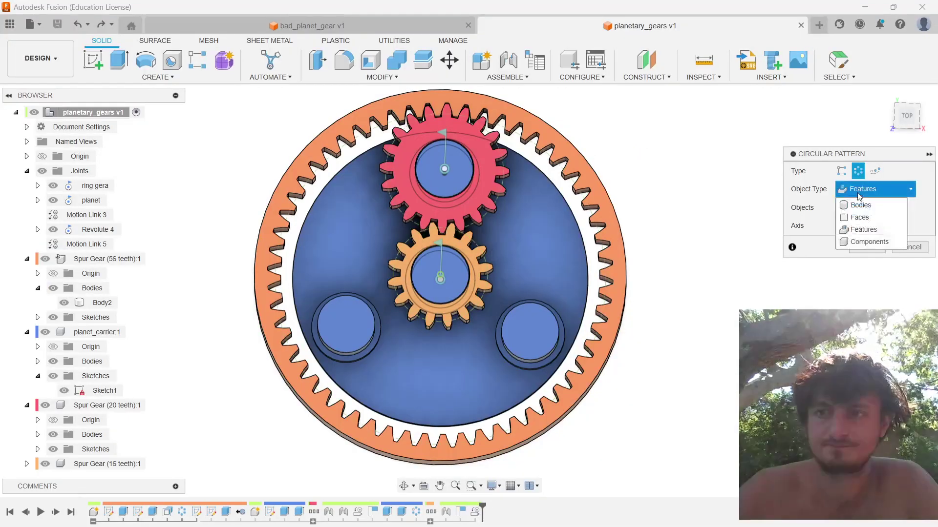
pyautogui.click(868, 242)
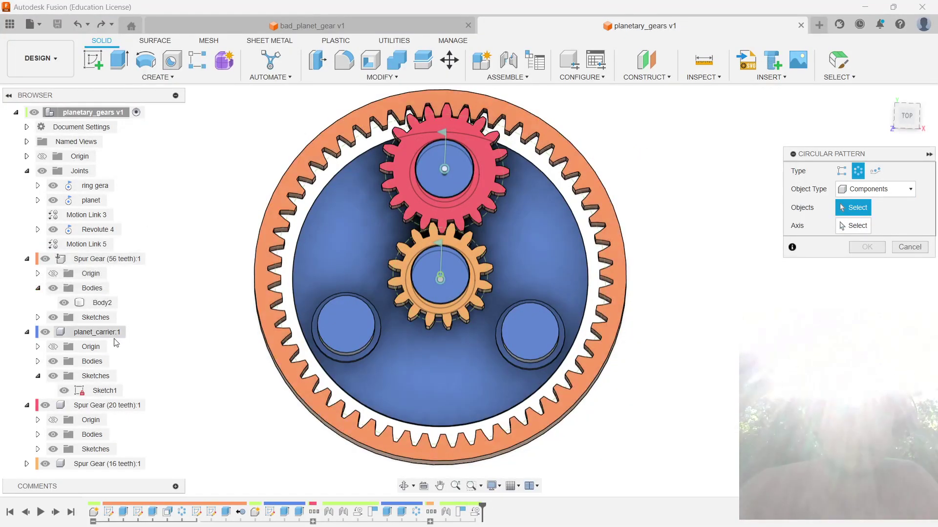
# Step: Choose Spur Gear (20 teeth):1 as the pattern object and the central circle of the planet carrier's Sketch1 as the axis
pyautogui.click(107, 405)
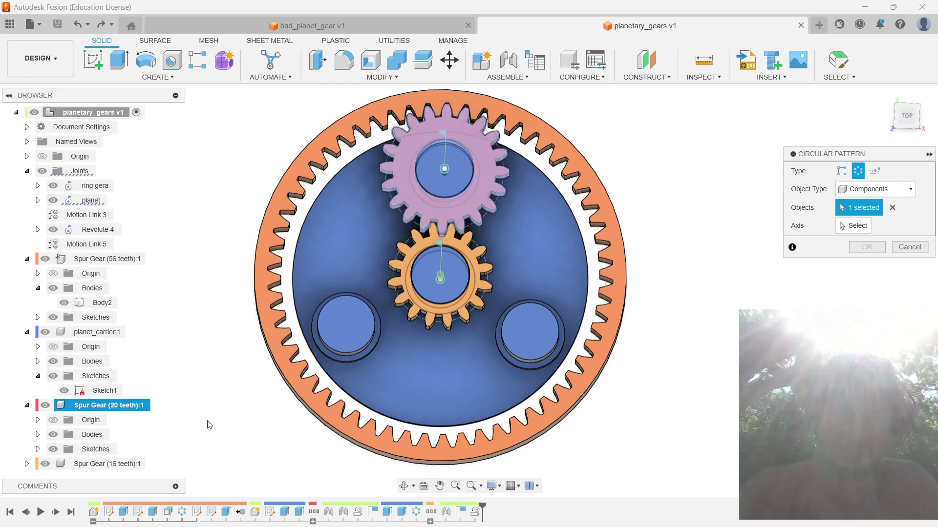
pyautogui.click(853, 227)
pyautogui.scroll(2, 473, 279)
pyautogui.keyDown('shift'); pyautogui.moveTo(472, 279); pyautogui.dragTo(465, 225, button='middle'); pyautogui.keyUp('shift')
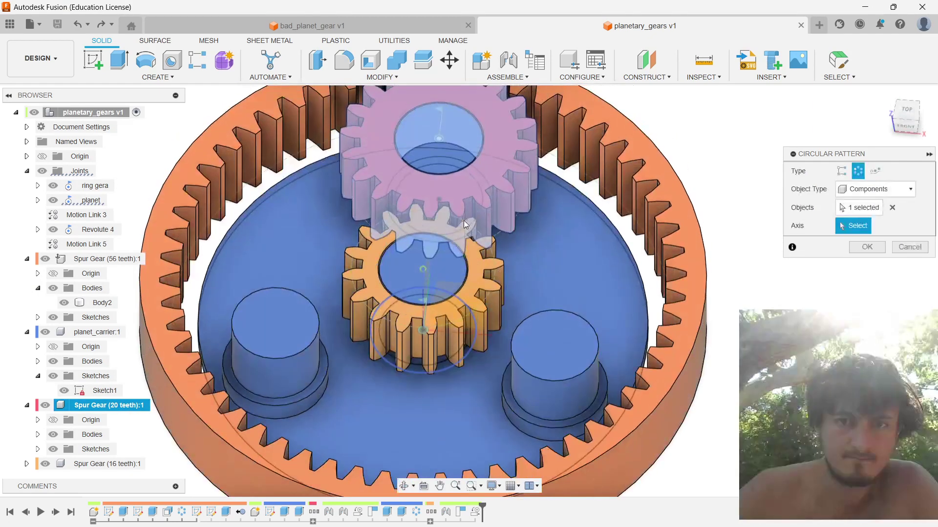
pyautogui.click(441, 362)
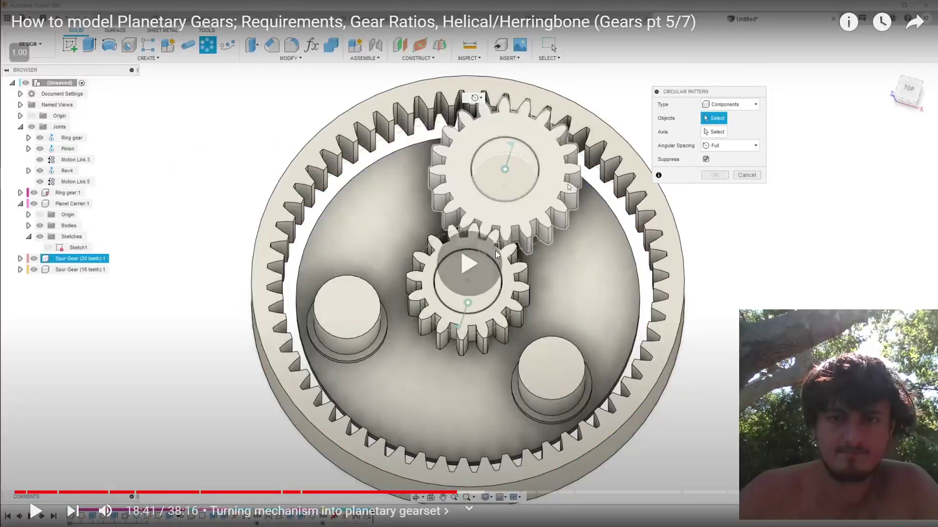
# Step: Compare the pattern with the tutorial in the top view and create it in Fusion with a full distribution and quantity 3
pyautogui.click(496, 250)
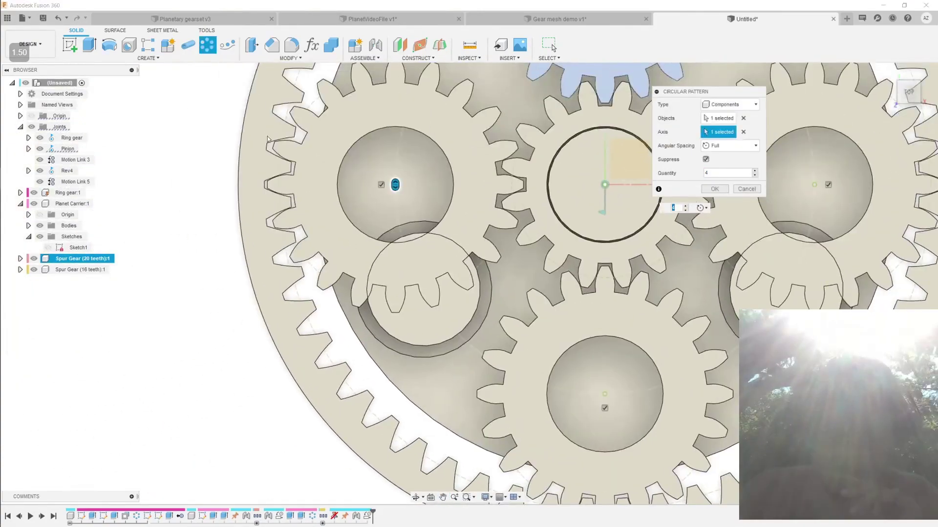
pyautogui.hotkey('alt', 'Tab')
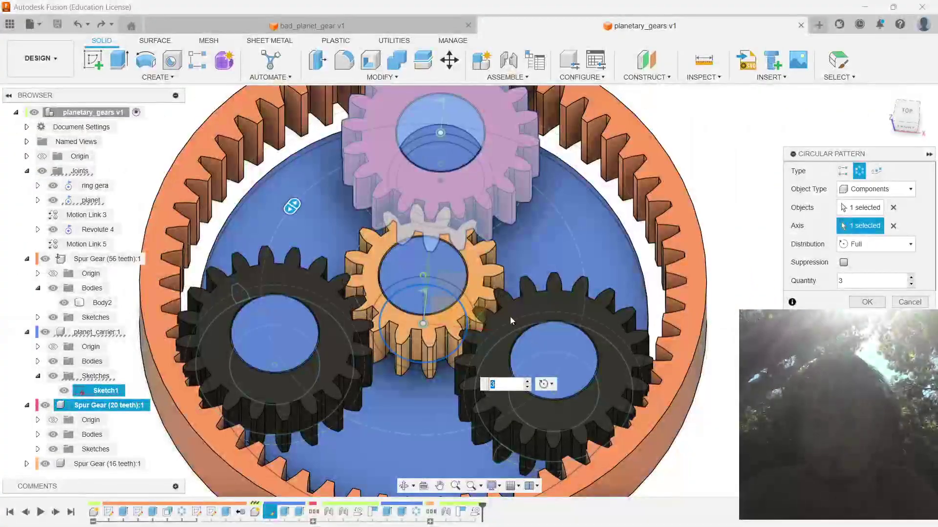
pyautogui.click(915, 105)
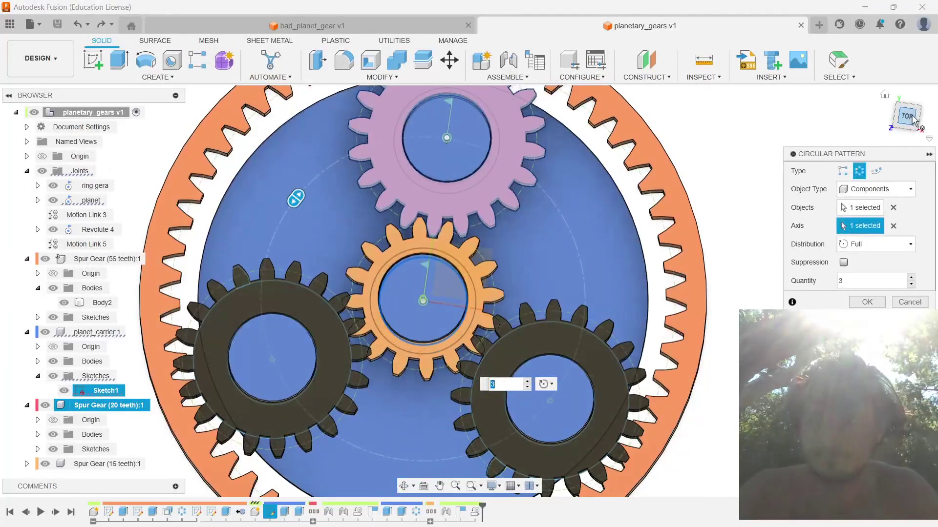
pyautogui.moveTo(594, 339); pyautogui.dragTo(599, 276, button='middle')
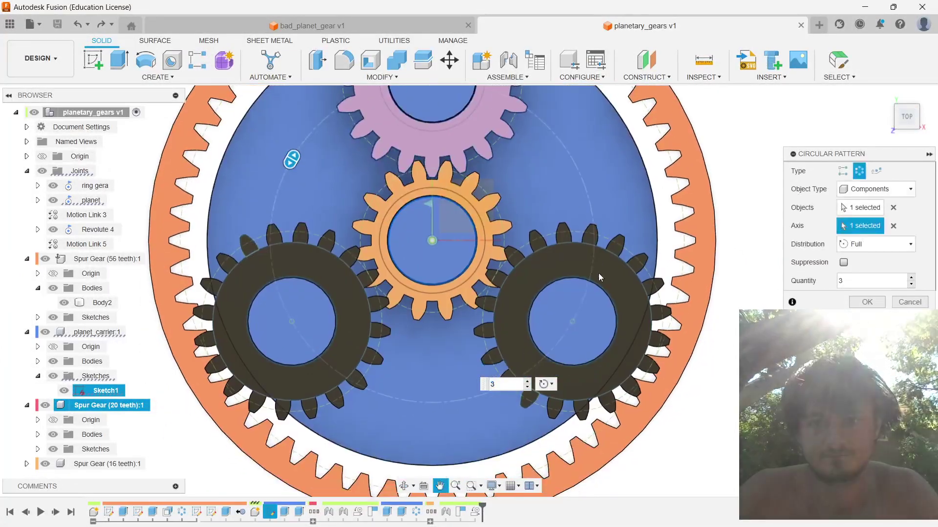
pyautogui.hotkey('alt', 'Tab')
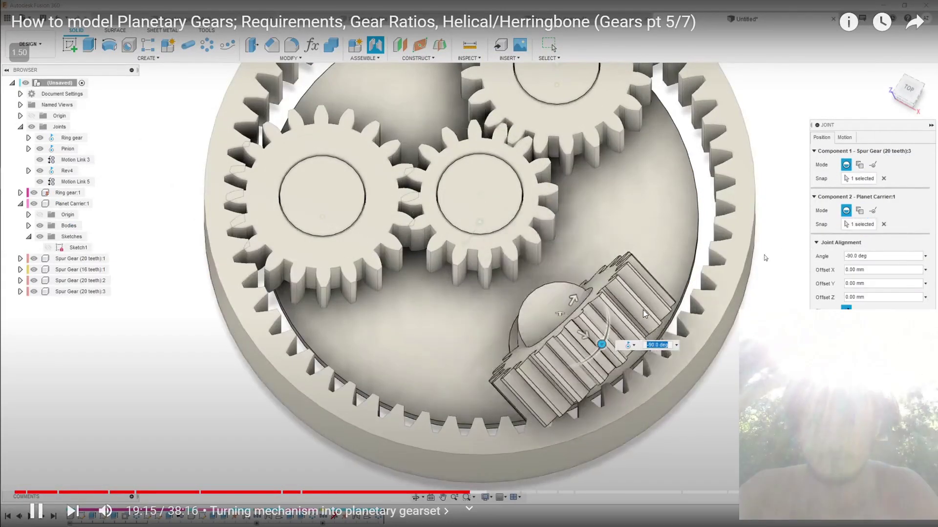
pyautogui.click(535, 304)
pyautogui.hotkey('alt', 'Tab')
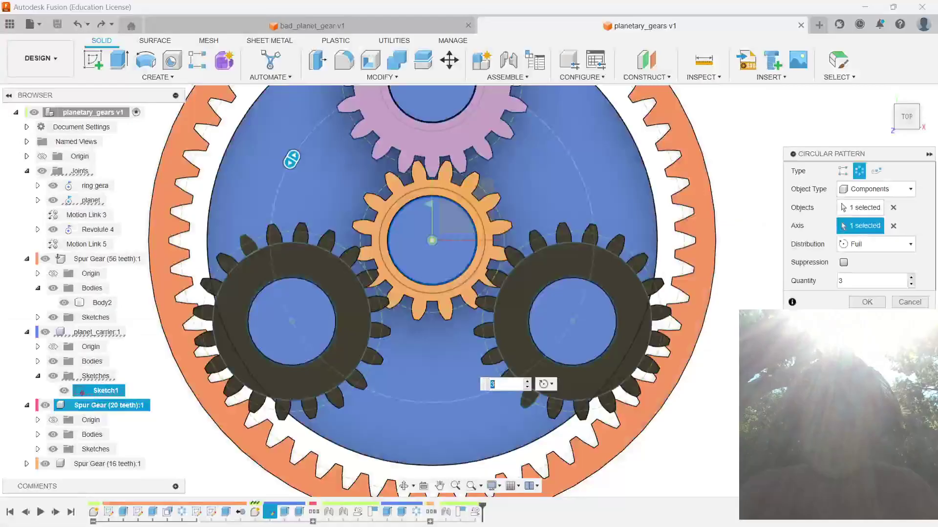
pyautogui.press('Return')
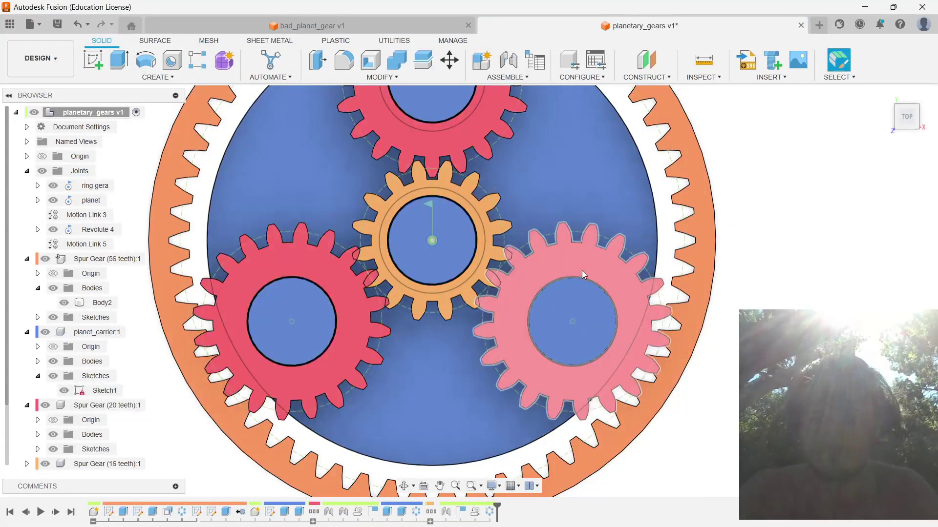
# Step: Try to start a joint from the planet carrier's pin inside Spur Gear (20 teeth):3
pyautogui.scroll(-2, 80, 360)
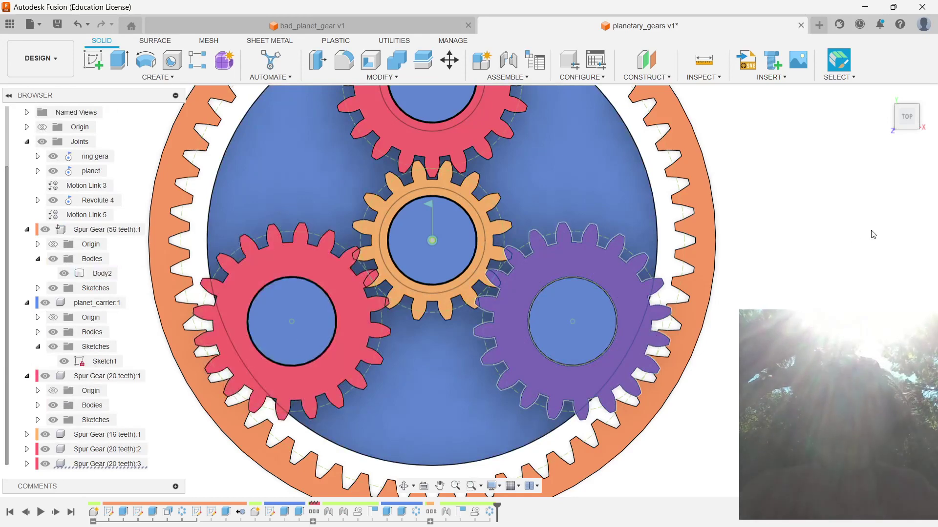
pyautogui.keyDown('shift'); pyautogui.moveTo(771, 303); pyautogui.dragTo(537, 230, button='middle'); pyautogui.keyUp('shift')
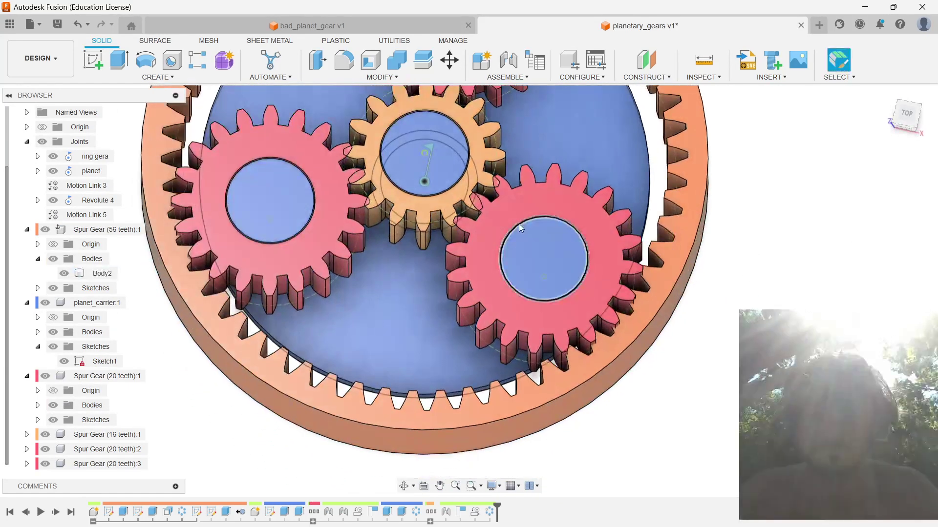
pyautogui.press('j')
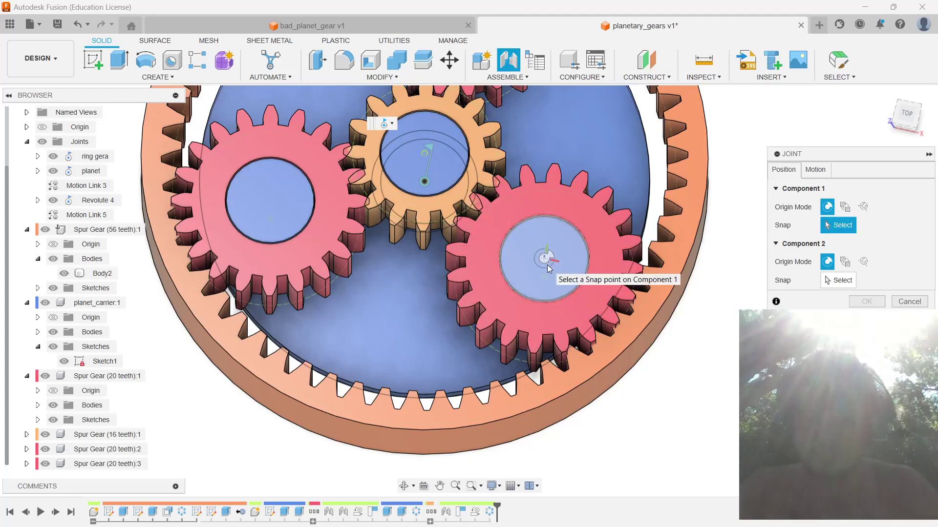
pyautogui.click(546, 263)
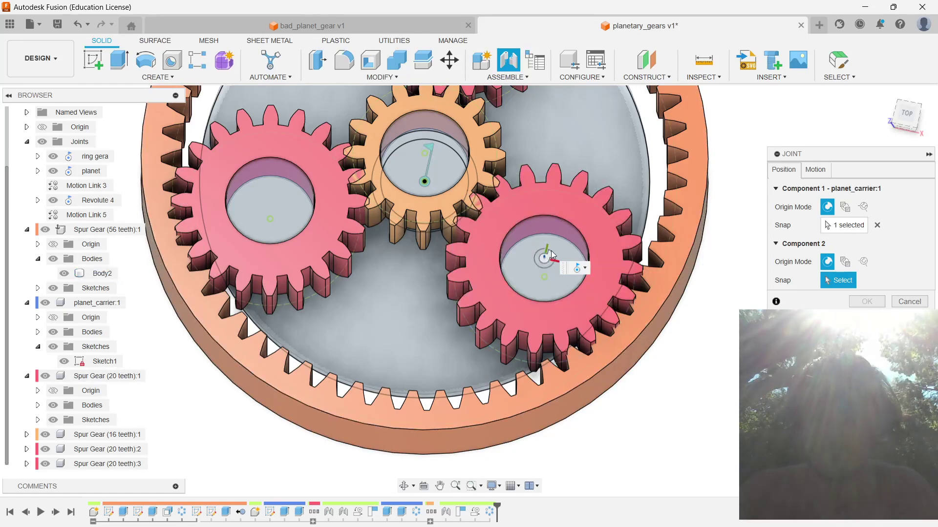
pyautogui.keyDown('shift'); pyautogui.moveTo(549, 256); pyautogui.dragTo(533, 223, button='middle'); pyautogui.keyUp('shift')
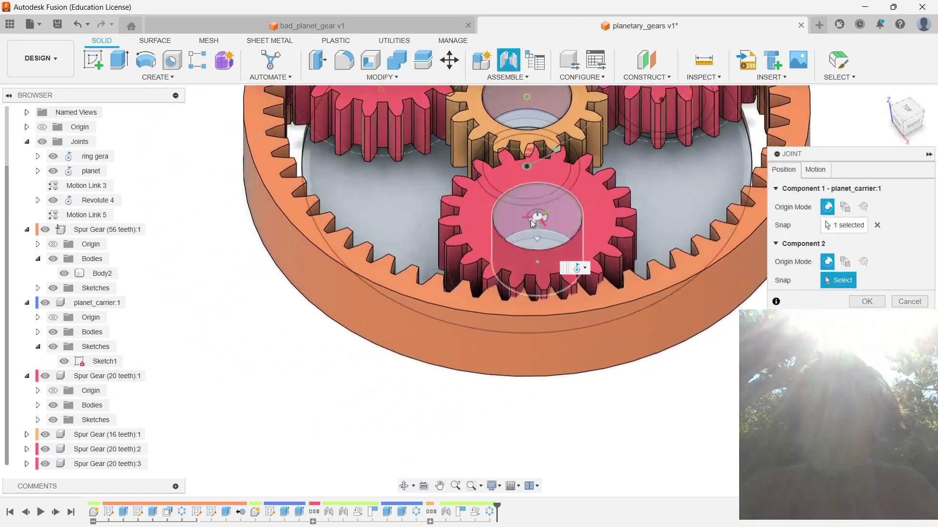
pyautogui.click(533, 223)
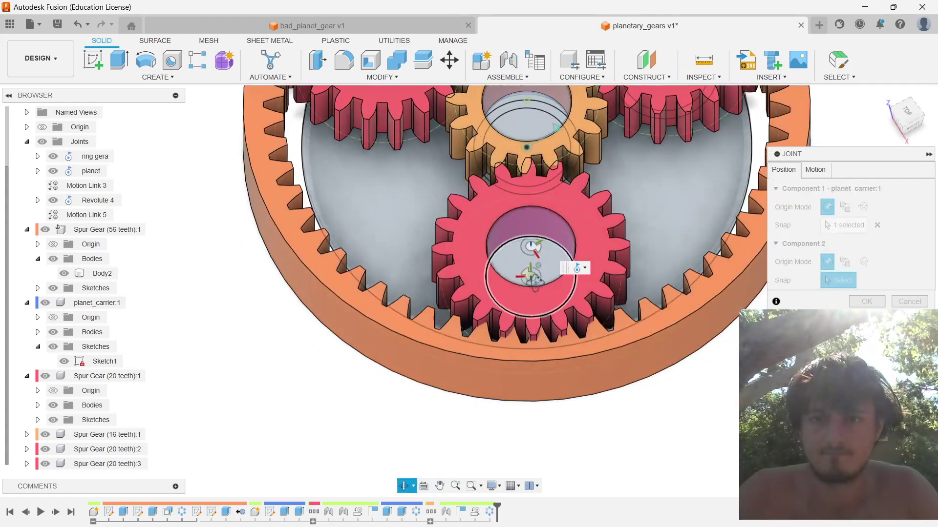
pyautogui.moveTo(532, 245); pyautogui.dragTo(519, 270, button='middle')
# Step: Switch to the YouTube tutorial, rewatch which components the planet gear joint uses, and leave full screen
pyautogui.hotkey('alt', 'Tab')
pyautogui.click(465, 261)
pyautogui.click(465, 264)
pyautogui.press('j')
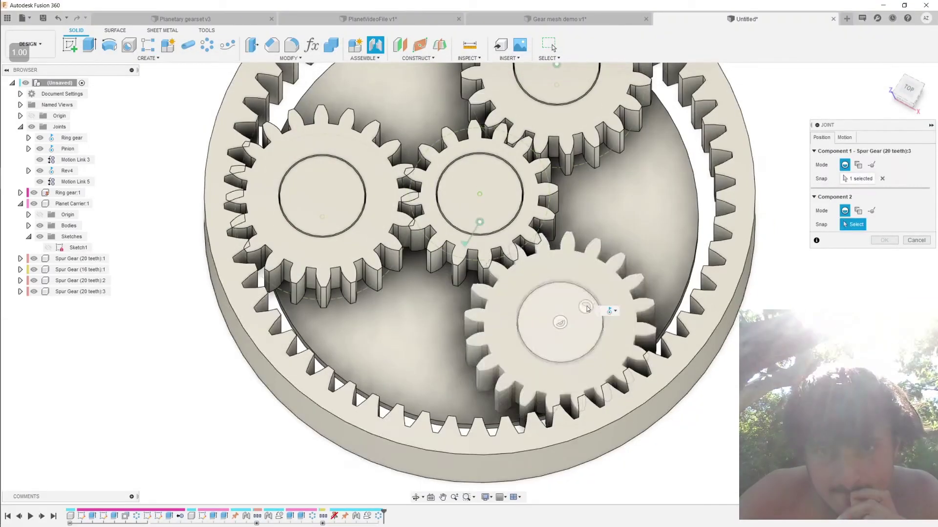
pyautogui.click(626, 244)
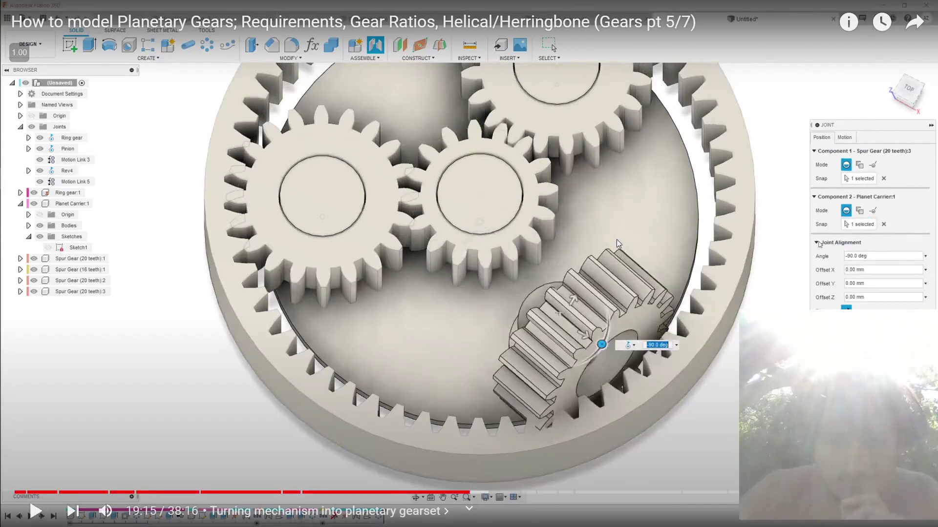
pyautogui.press('Escape')
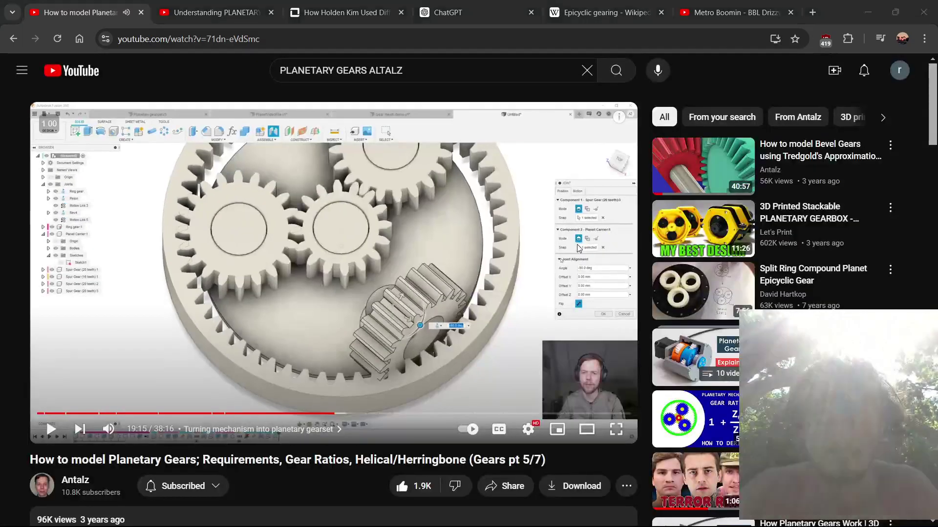
# Step: Switch back to Fusion, clear the first snap, and join the centre of Spur Gear (20 teeth):3 to the planet carrier's pin with a revolute joint
pyautogui.hotkey('alt', 'Tab')
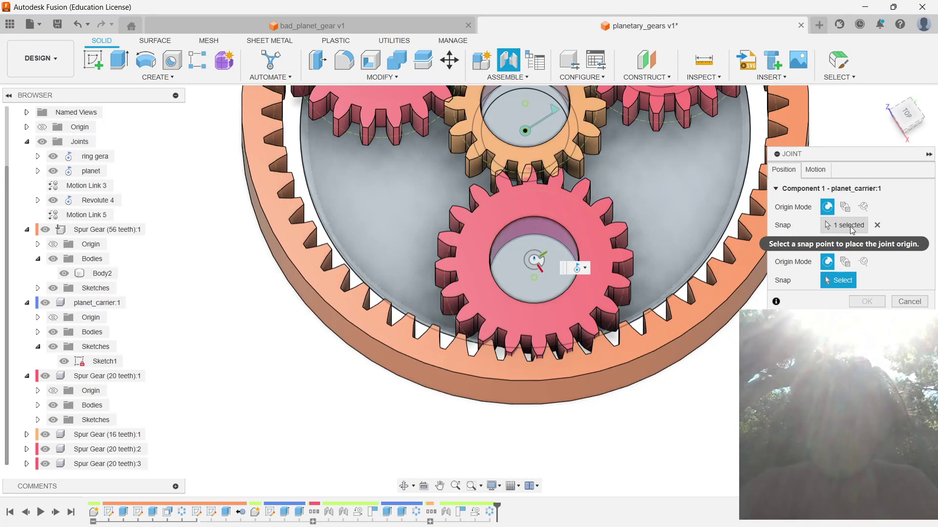
pyautogui.click(877, 225)
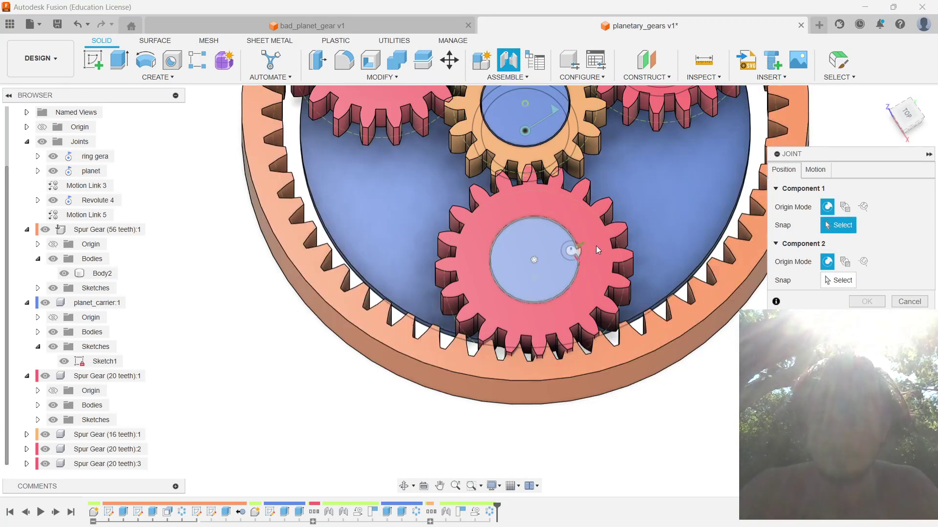
pyautogui.click(530, 261)
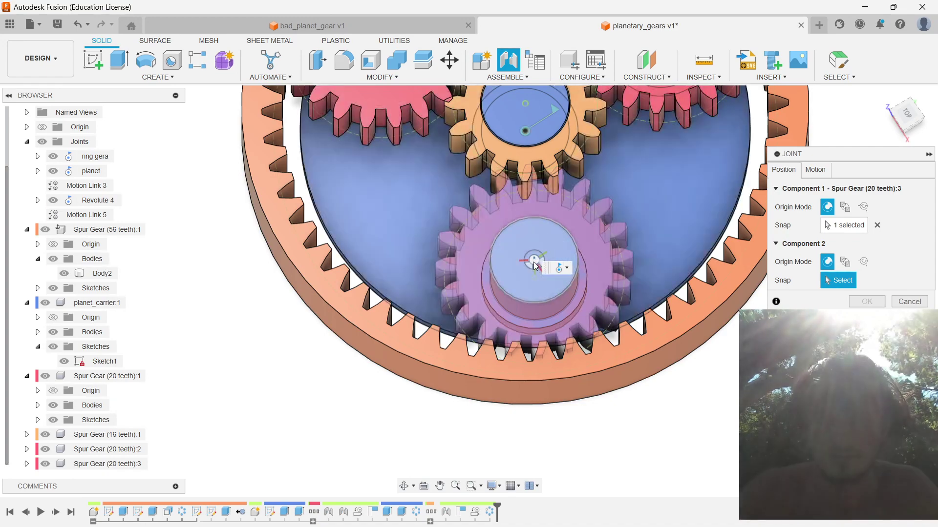
pyautogui.click(534, 262)
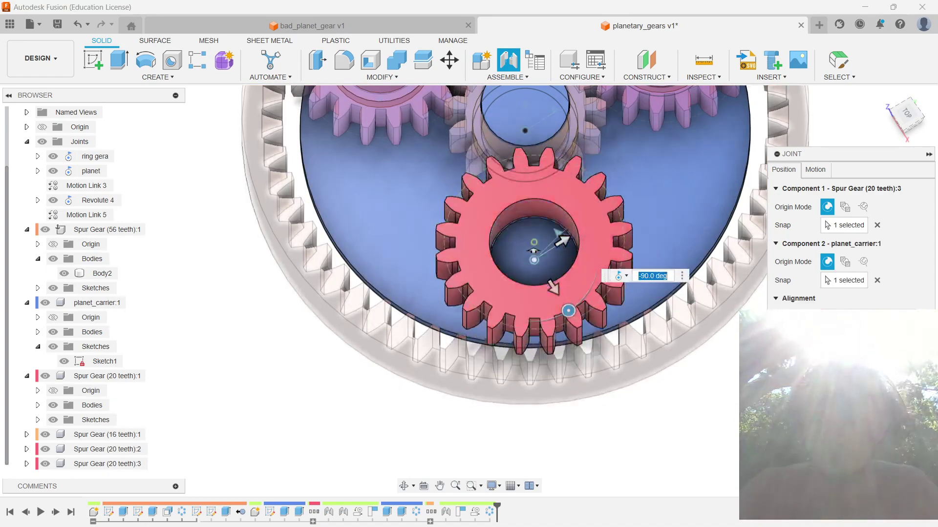
pyautogui.press('Return')
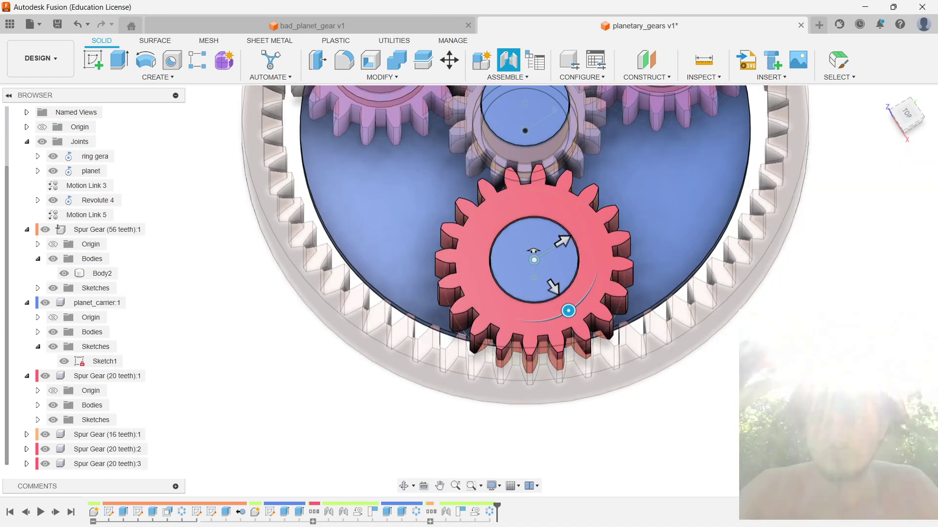
pyautogui.keyDown('shift'); pyautogui.moveTo(490, 236); pyautogui.dragTo(506, 274, button='middle'); pyautogui.keyUp('shift')
pyautogui.moveTo(263, 179); pyautogui.dragTo(538, 299, button='middle')
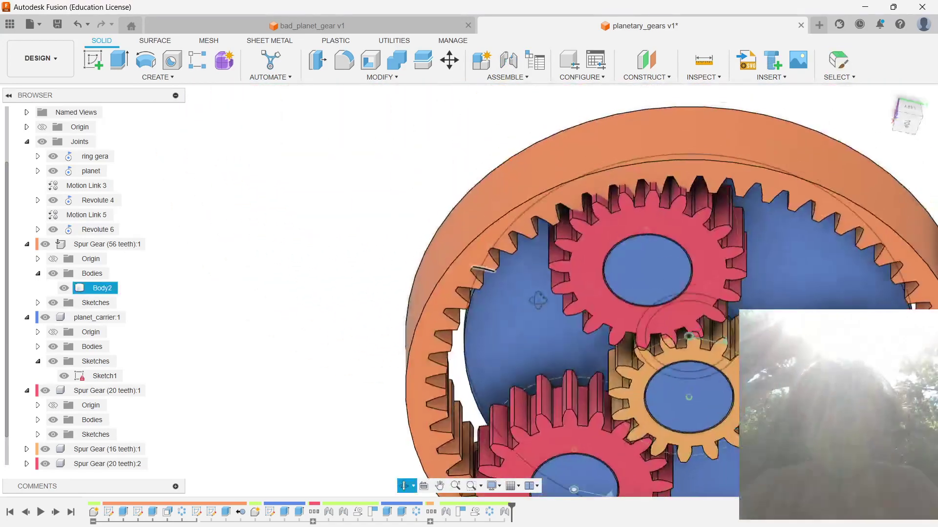
pyautogui.press('Escape')
pyautogui.click(886, 97)
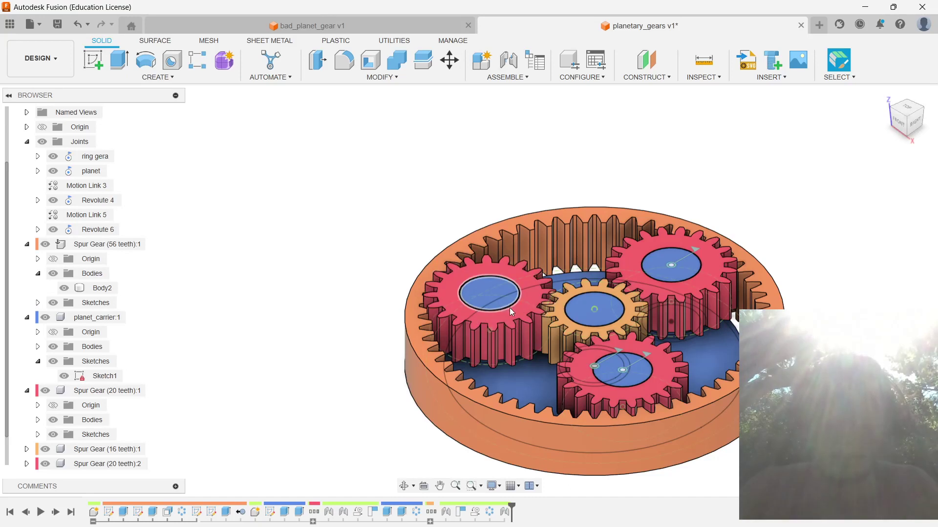
pyautogui.press('j')
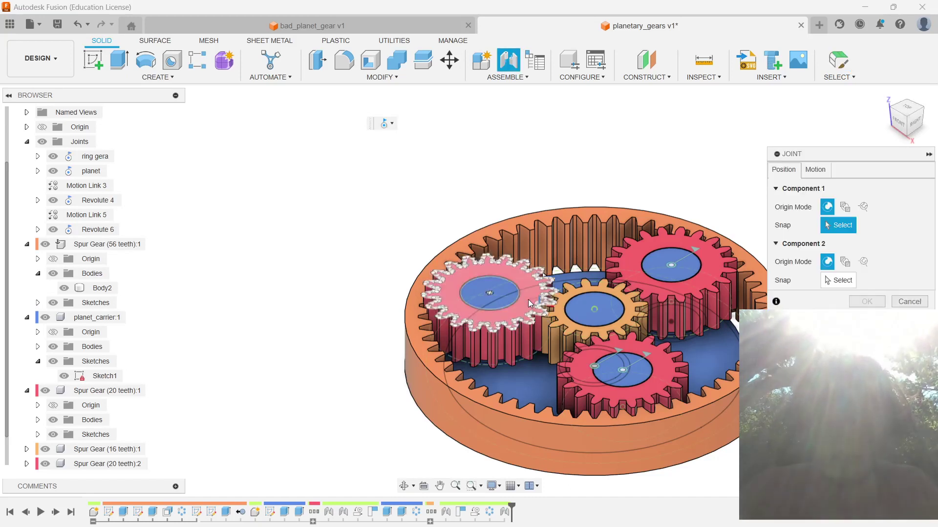
pyautogui.click(488, 295)
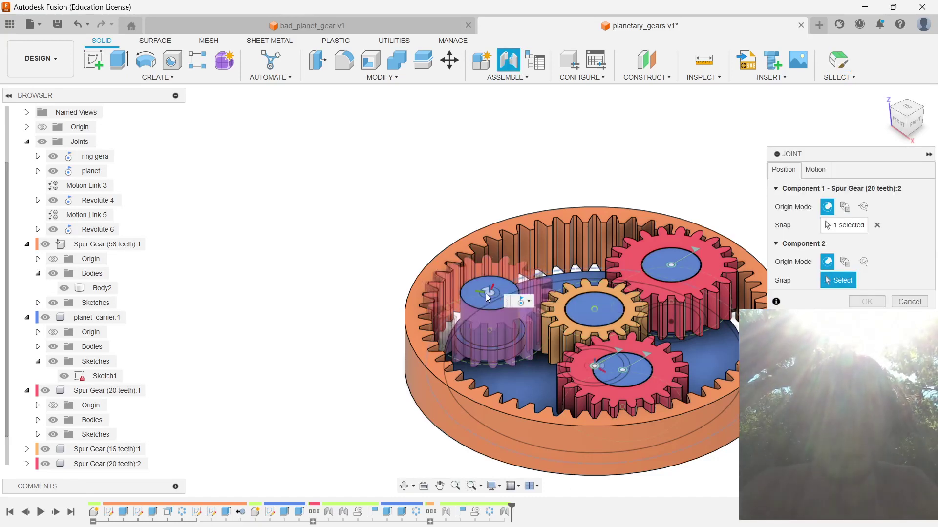
pyautogui.click(487, 293)
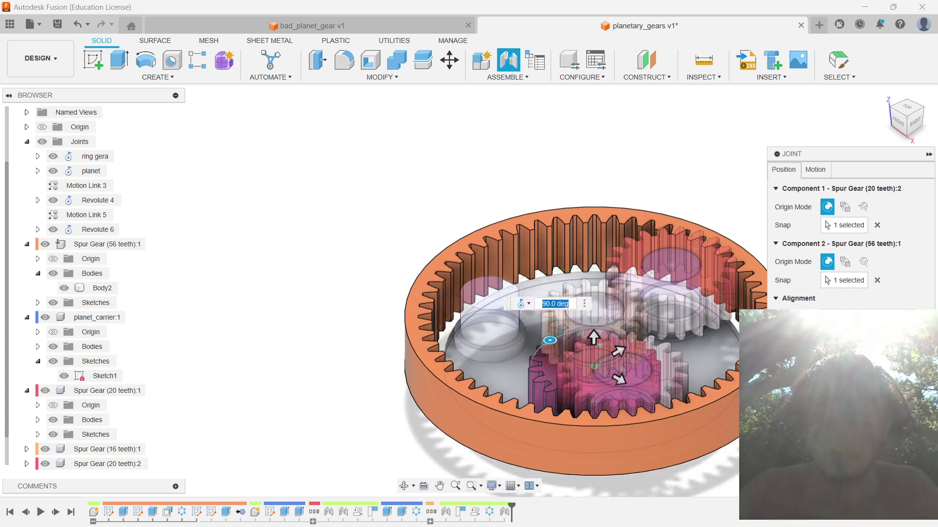
pyautogui.press('Return')
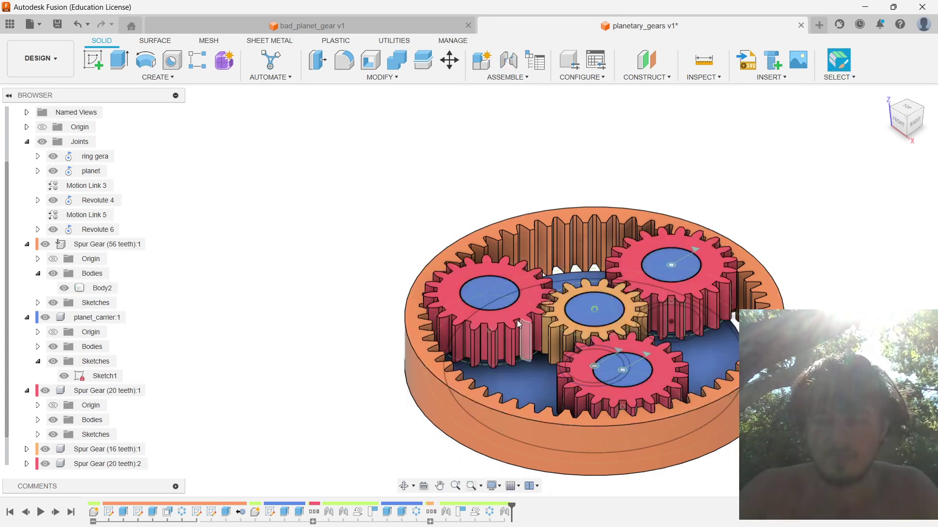
# Step: Join the centre of Spur Gear (20 teeth):2 to the matching pin on the planet carrier with a revolute joint
pyautogui.press('j')
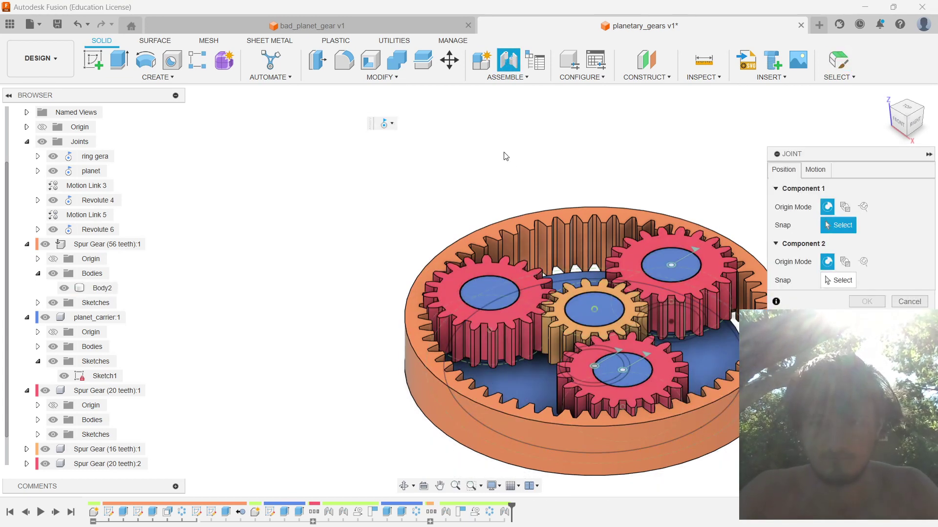
pyautogui.keyDown('shift'); pyautogui.moveTo(513, 164); pyautogui.dragTo(529, 324, button='middle'); pyautogui.keyUp('shift')
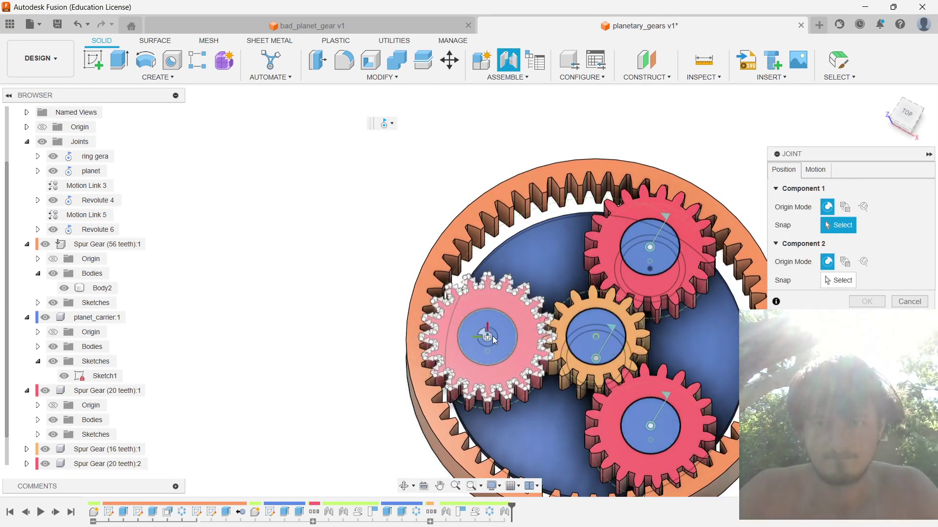
pyautogui.click(488, 336)
pyautogui.click(488, 340)
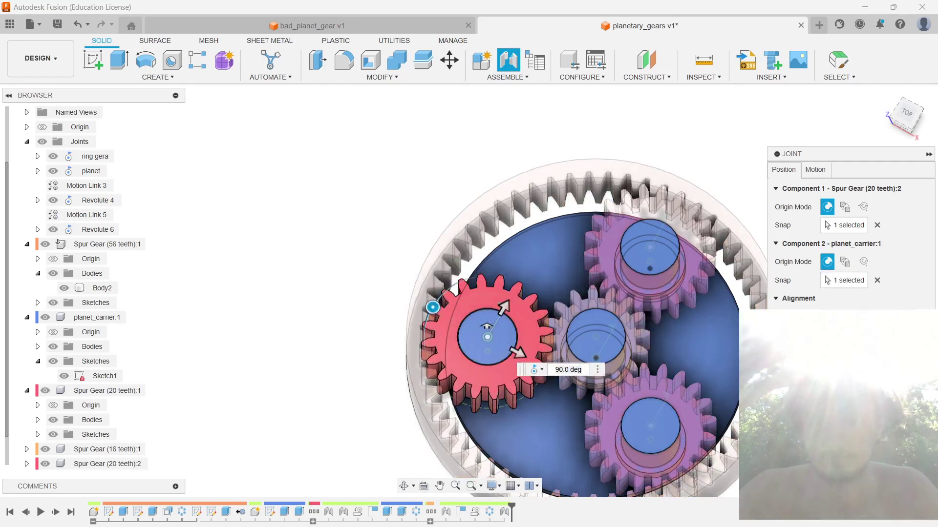
pyautogui.press('Return')
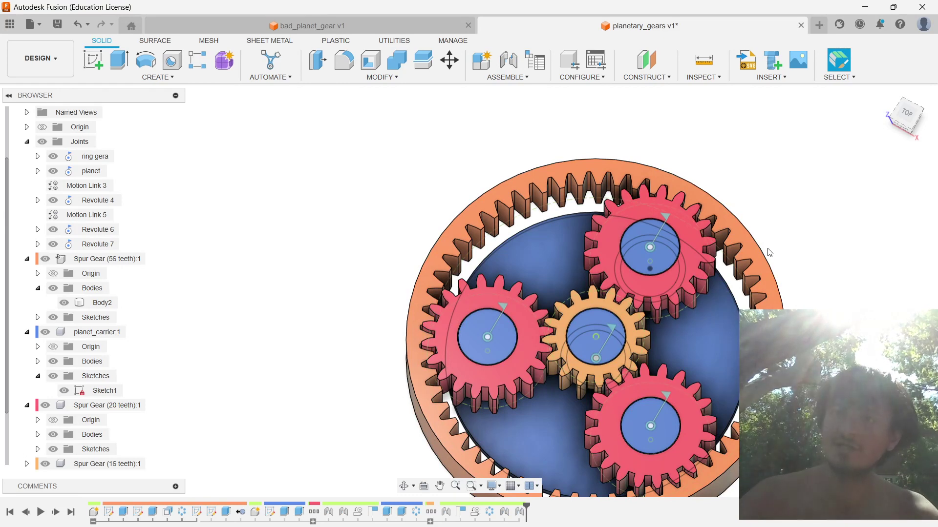
# Step: Switch to the YouTube tutorial and watch what follows after the planet gear joints, pausing at the motion link setup
pyautogui.hotkey('alt', 'Tab')
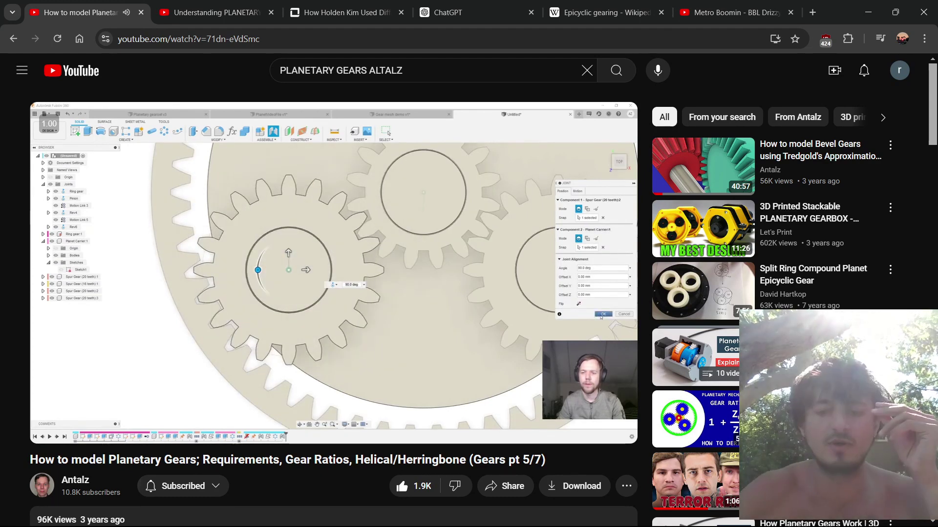
pyautogui.click(326, 230)
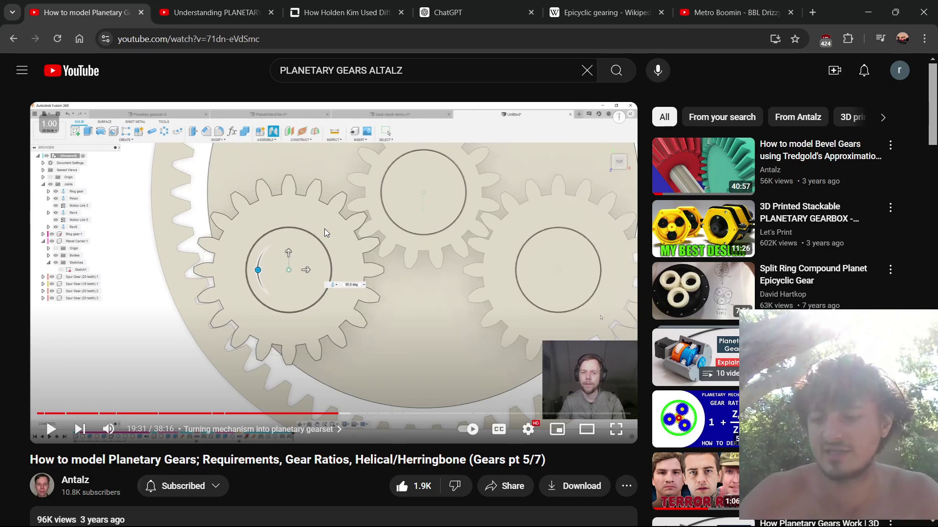
pyautogui.click(324, 228)
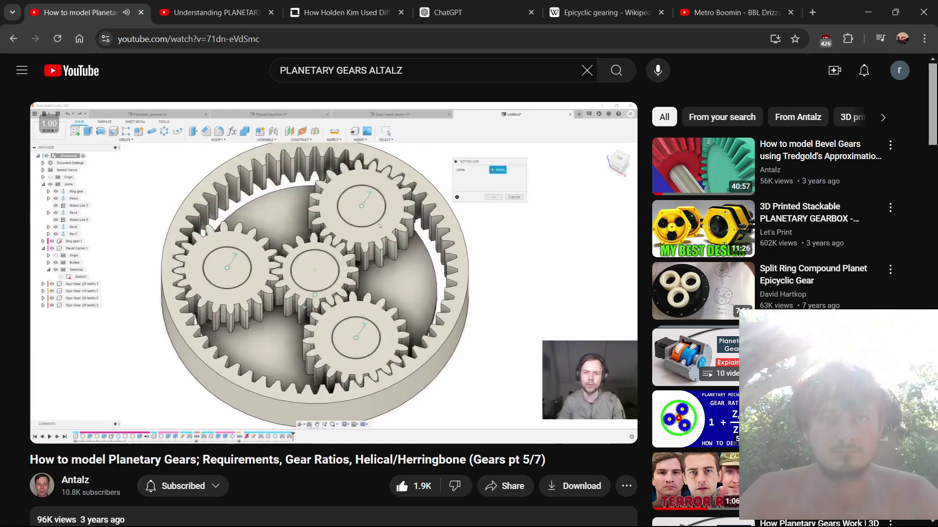
pyautogui.press('space')
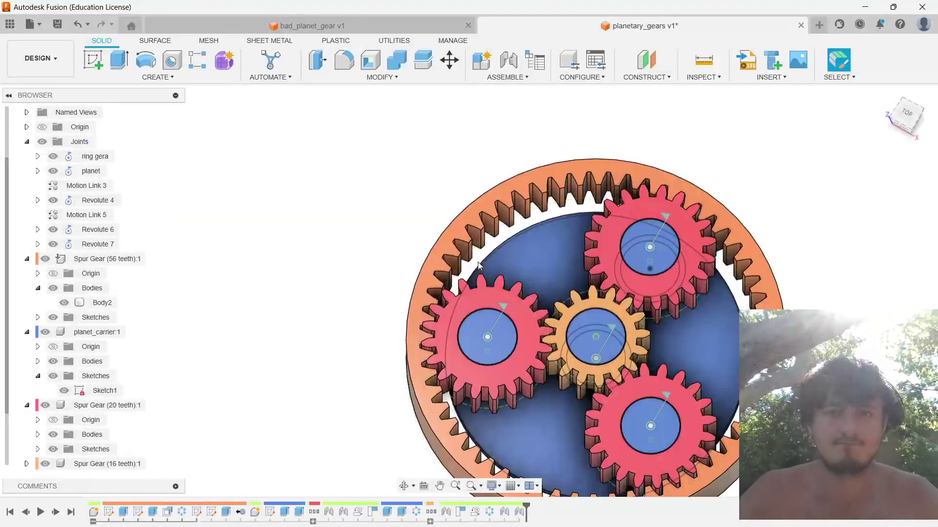
# Step: Switch back to Fusion and start the Motion Link command
pyautogui.hotkey('alt', 'Tab')
pyautogui.moveTo(670, 241); pyautogui.dragTo(469, 420)
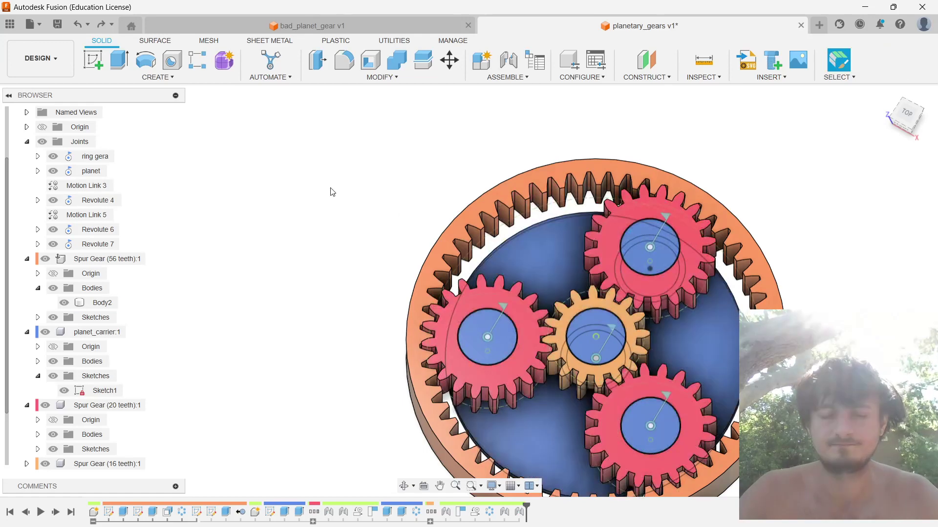
pyautogui.write('s')
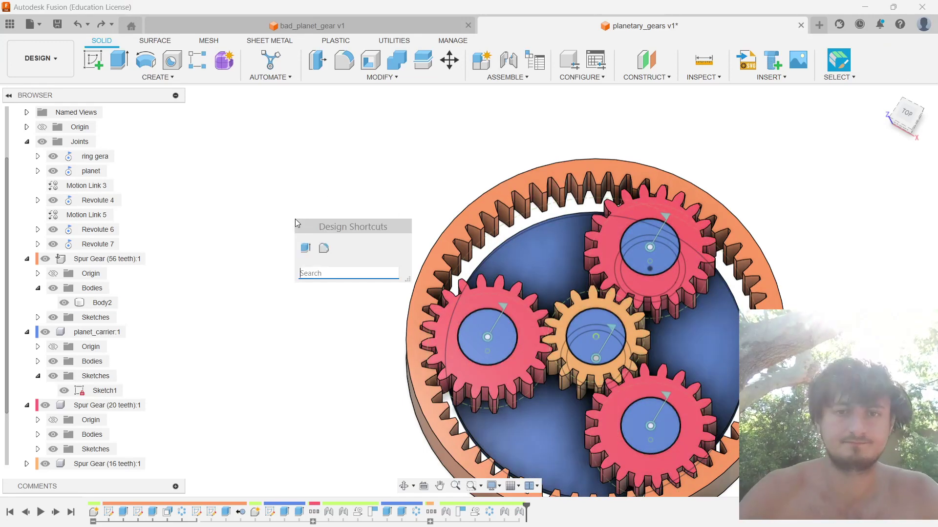
pyautogui.write('mo')
pyautogui.press('Return')
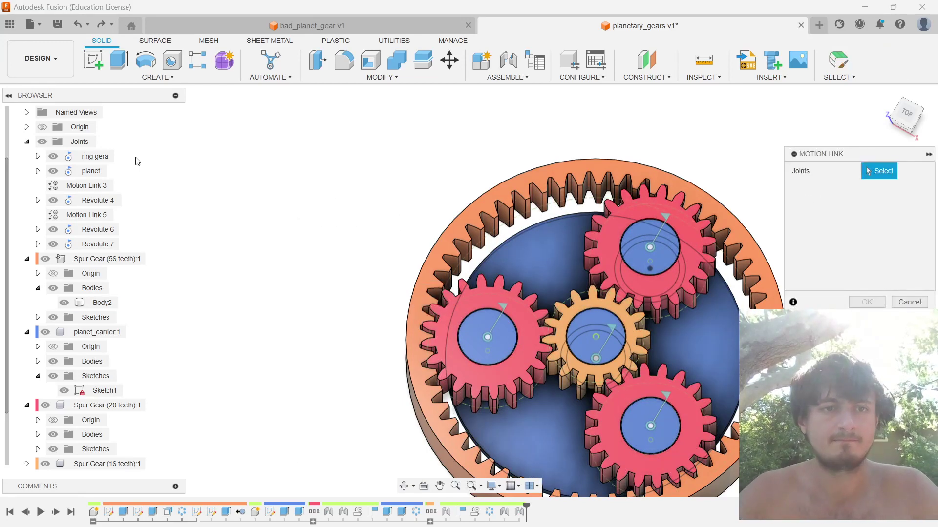
# Step: Check in the YouTube tutorial which joints it links, and motion-link planet with Revolute 6 in Fusion at 360 deg each
pyautogui.hotkey('alt', 'Tab')
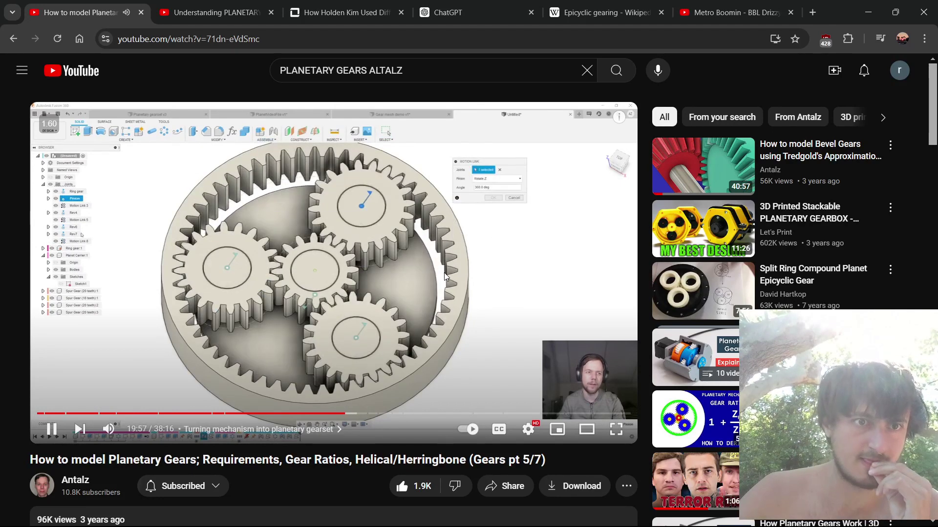
pyautogui.click(397, 285)
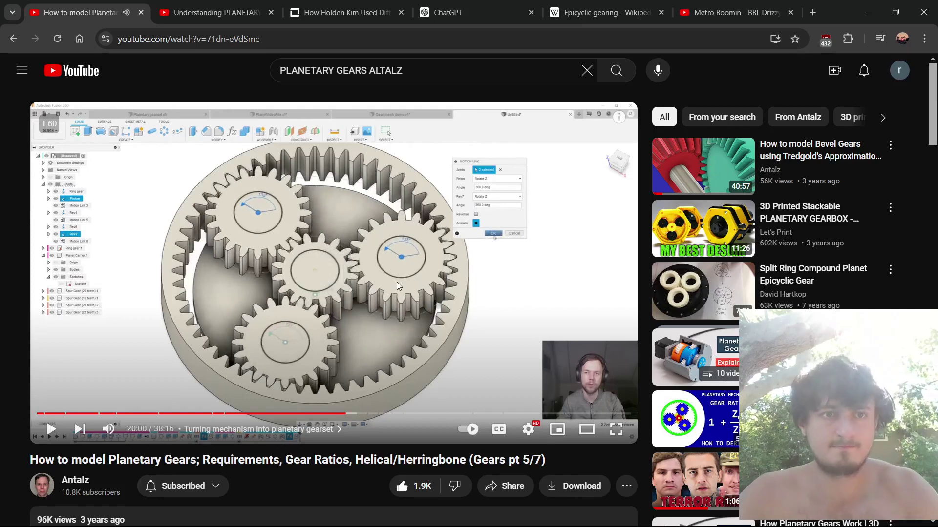
pyautogui.hotkey('alt', 'Tab')
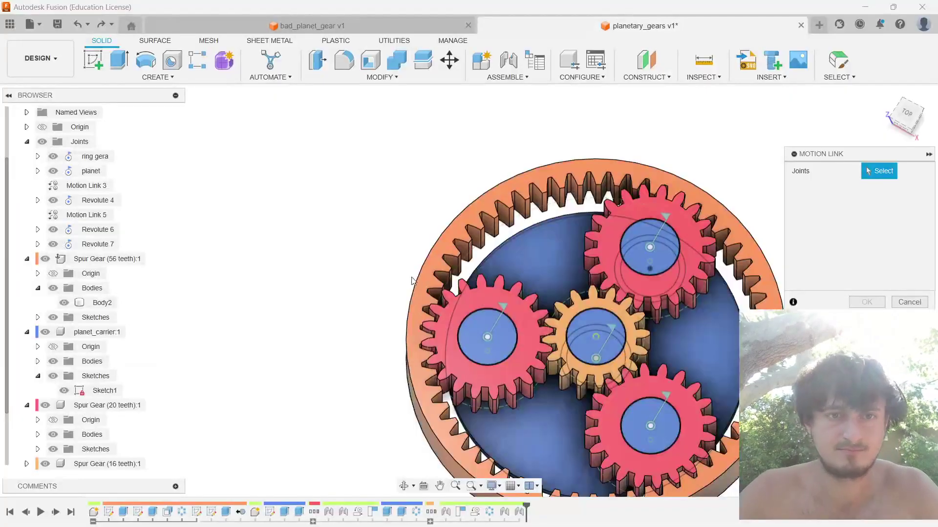
pyautogui.click(87, 172)
pyautogui.click(96, 230)
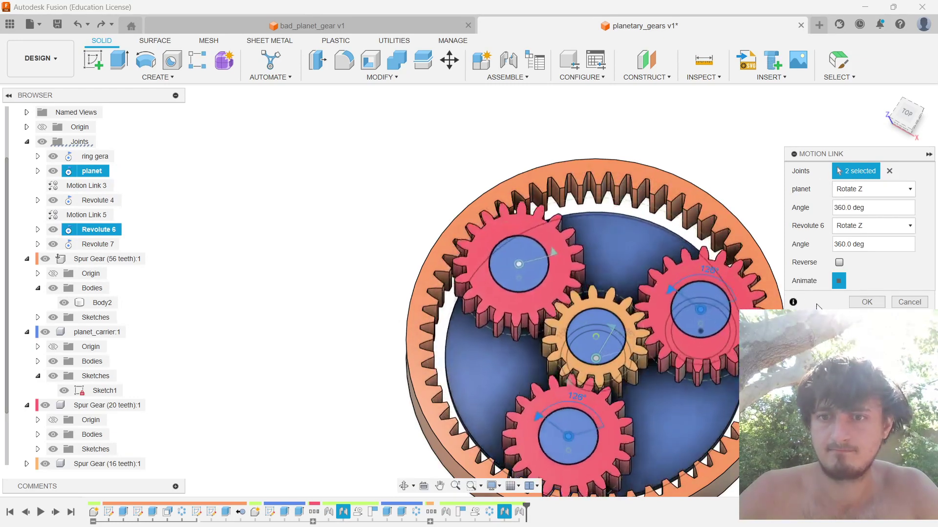
pyautogui.press('Return')
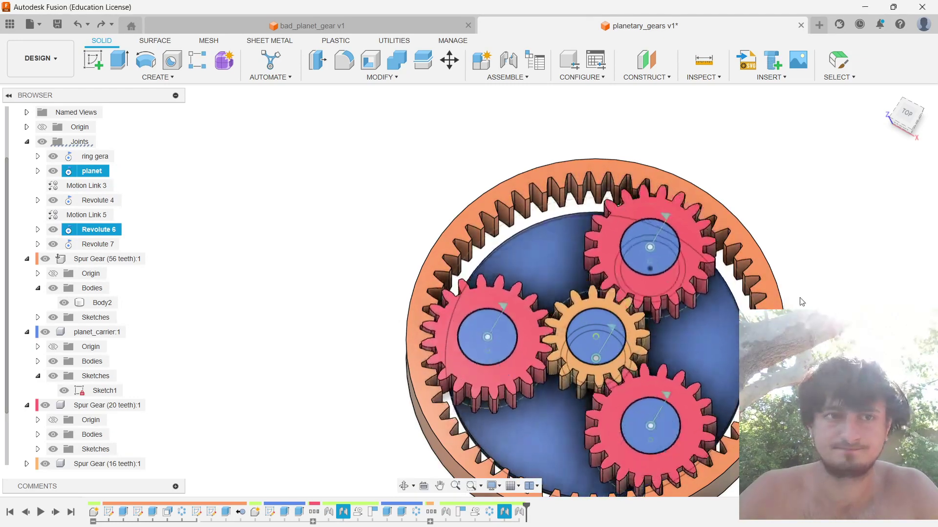
# Step: Create a second motion link between the planet joint and Revolute 7 at 360 deg each
pyautogui.write('smotion')
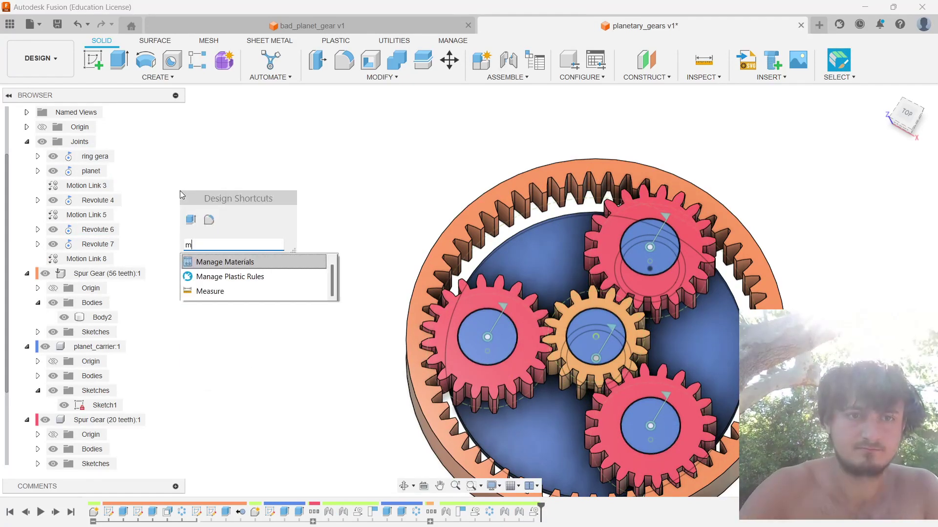
pyautogui.press('Return')
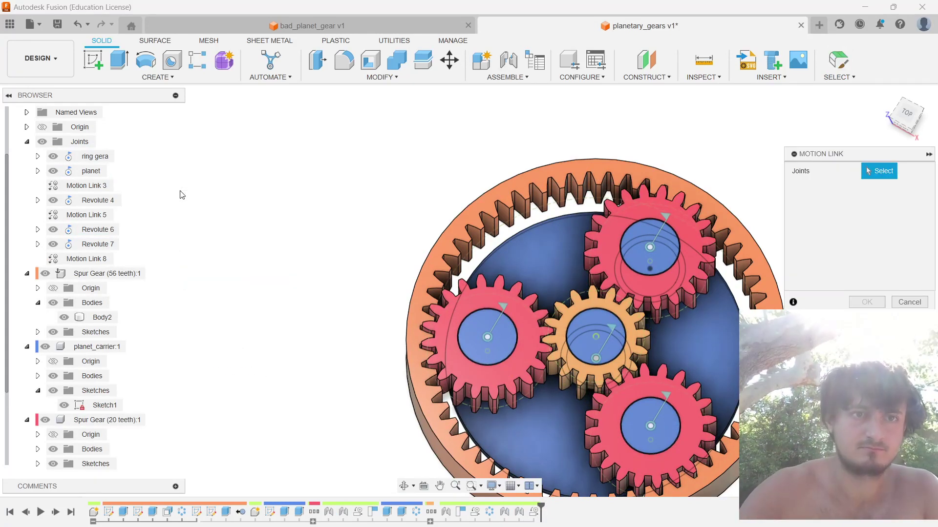
pyautogui.click(85, 171)
pyautogui.click(96, 244)
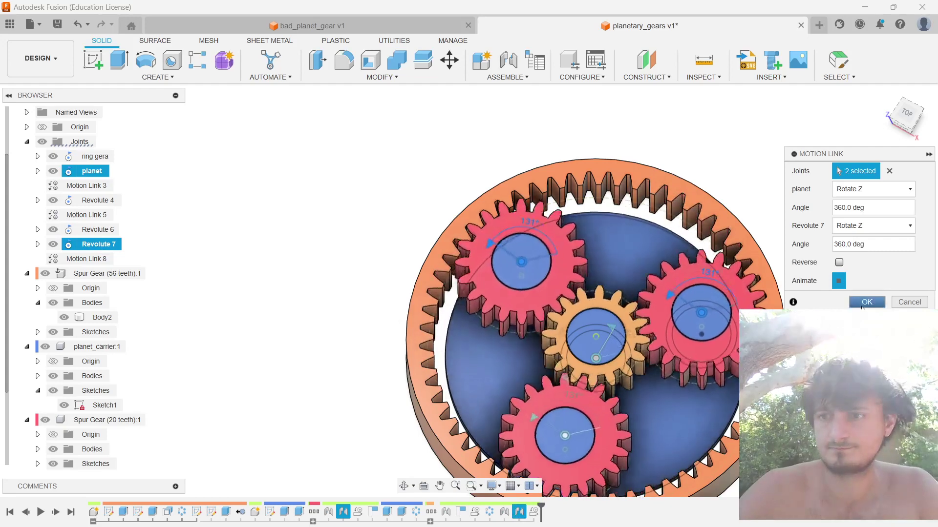
pyautogui.click(866, 303)
# Step: Animate the ring gera joint on its own to check its rotation, and close its motion limits unchanged
pyautogui.moveTo(829, 287); pyautogui.dragTo(698, 230, button='middle')
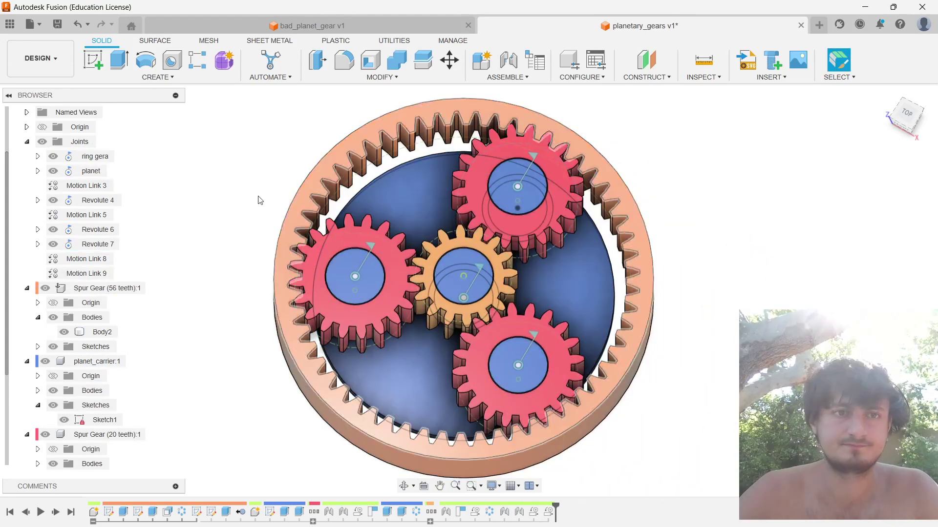
pyautogui.click(37, 156)
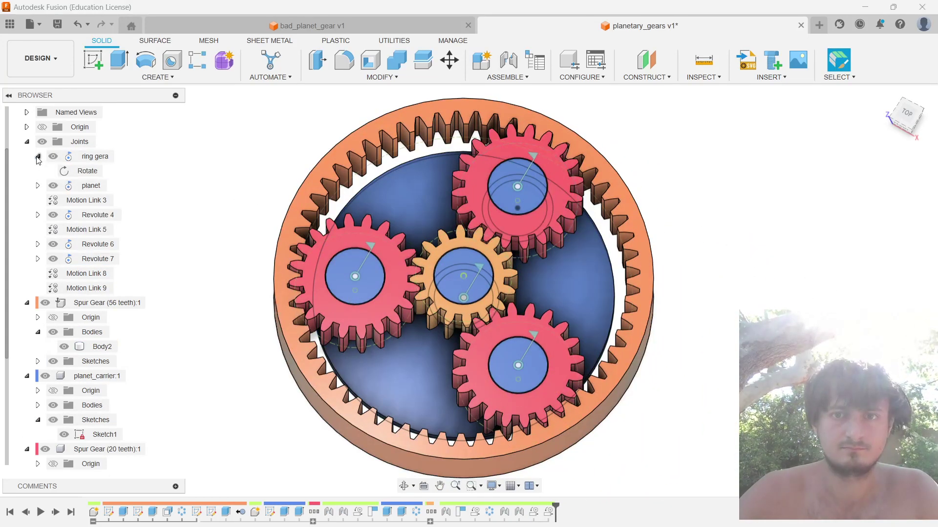
pyautogui.click(38, 157)
pyautogui.rightClick(90, 160)
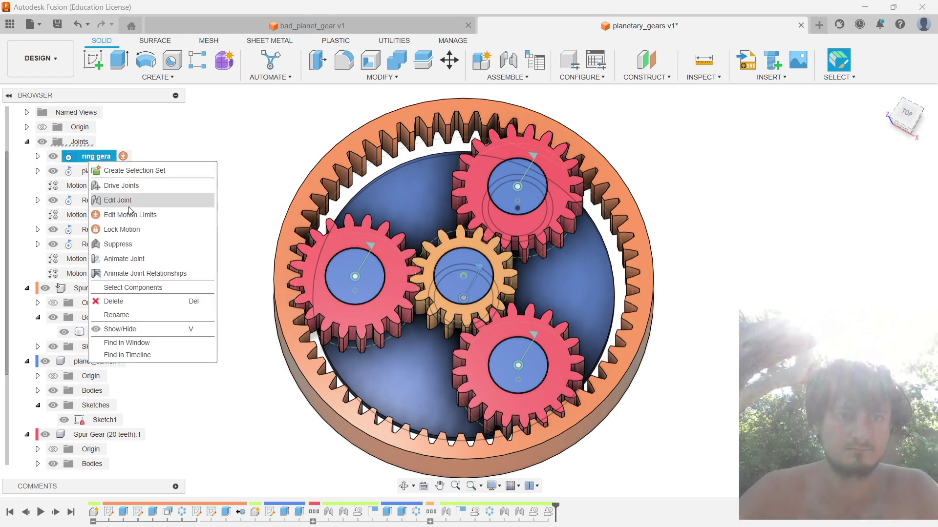
pyautogui.click(135, 262)
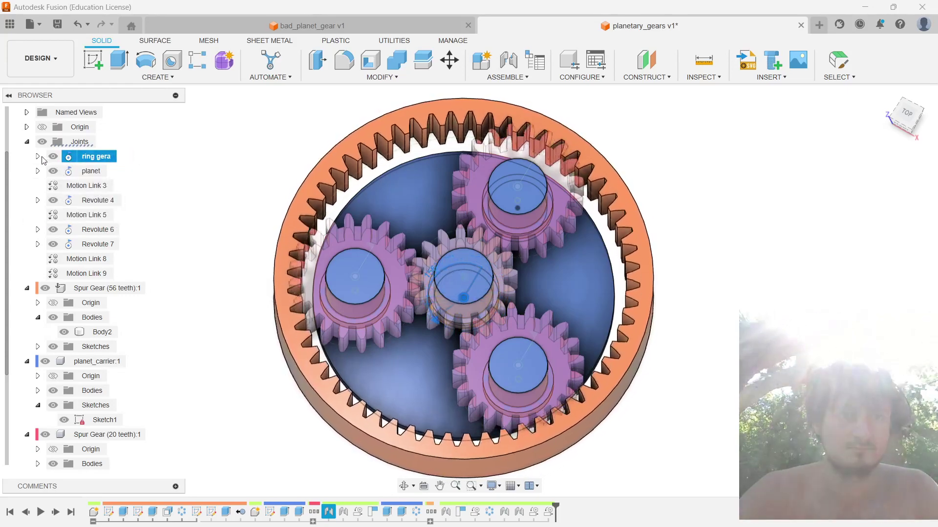
pyautogui.click(123, 156)
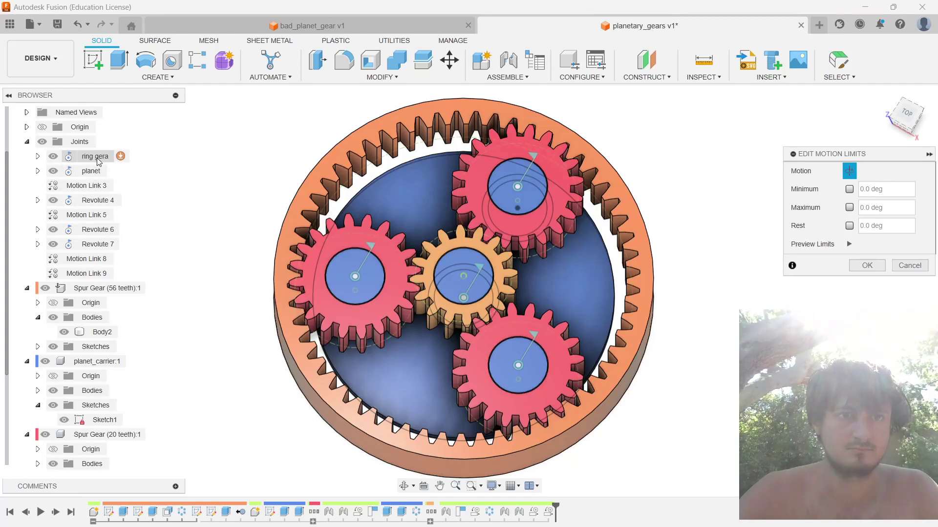
pyautogui.click(866, 268)
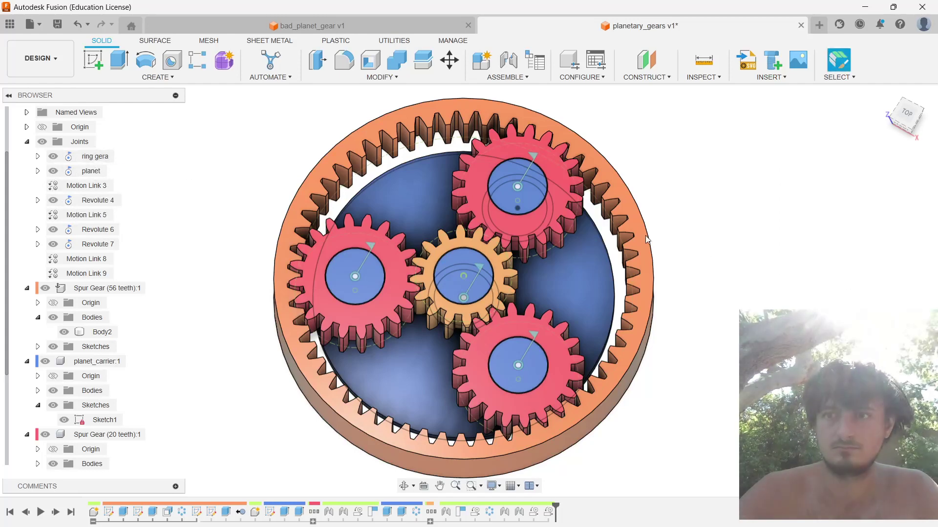
# Step: Animate the ring gera joint's relationships and inspect how the sun, planet and ring gears mesh
pyautogui.rightClick(98, 157)
pyautogui.click(146, 271)
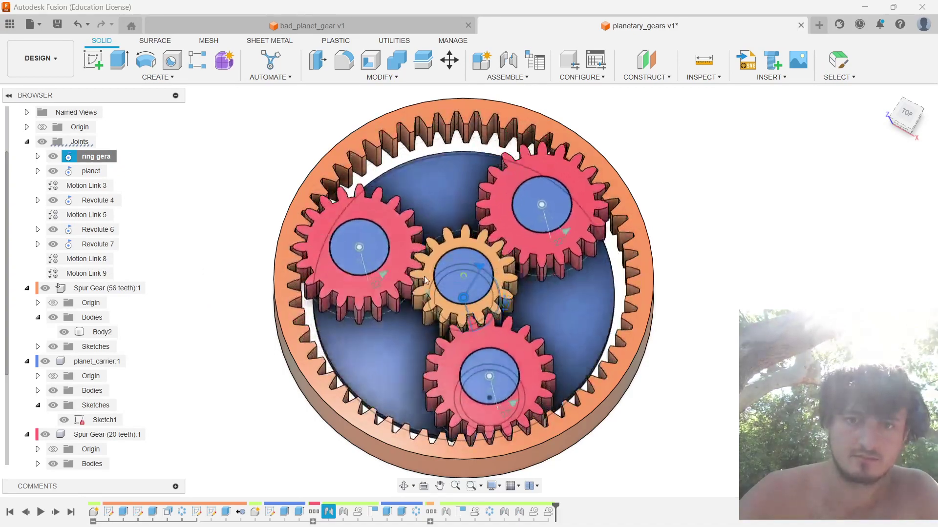
pyautogui.scroll(3, 424, 276)
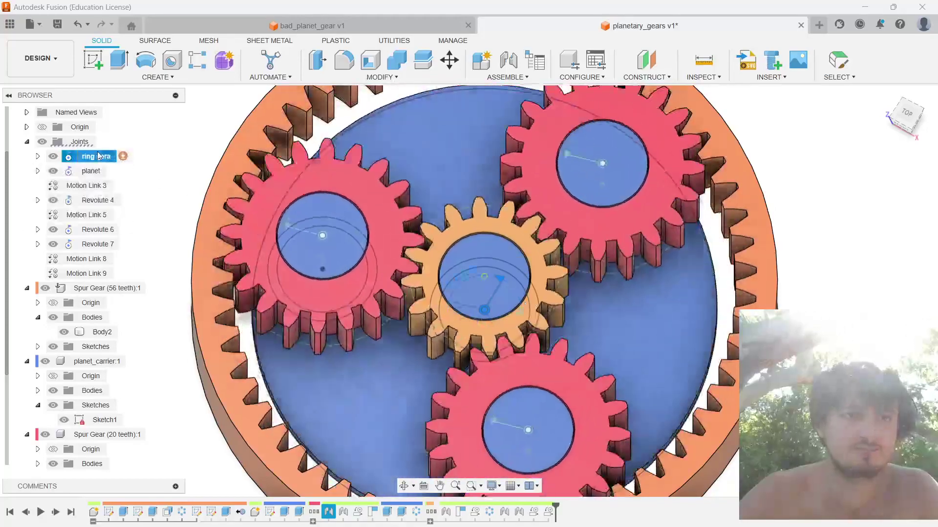
pyautogui.click(123, 156)
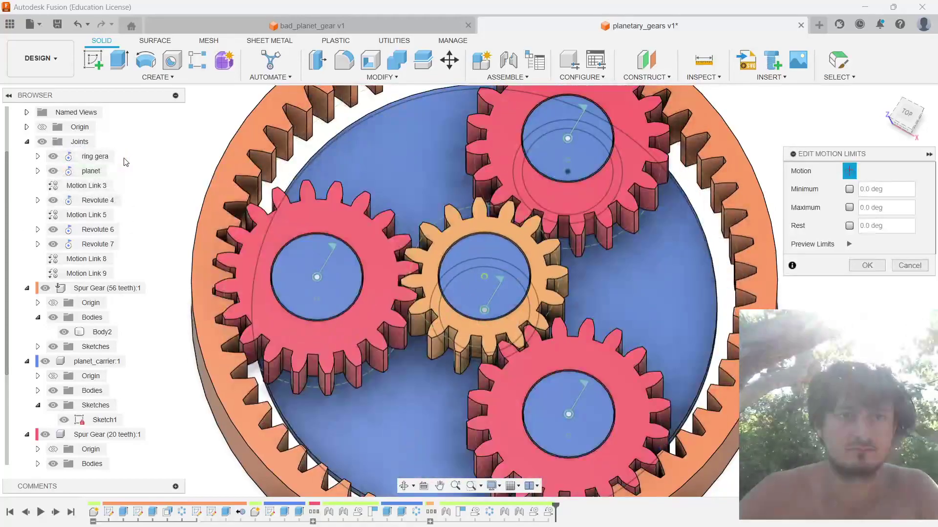
pyautogui.press('Escape')
pyautogui.scroll(-4, 523, 244)
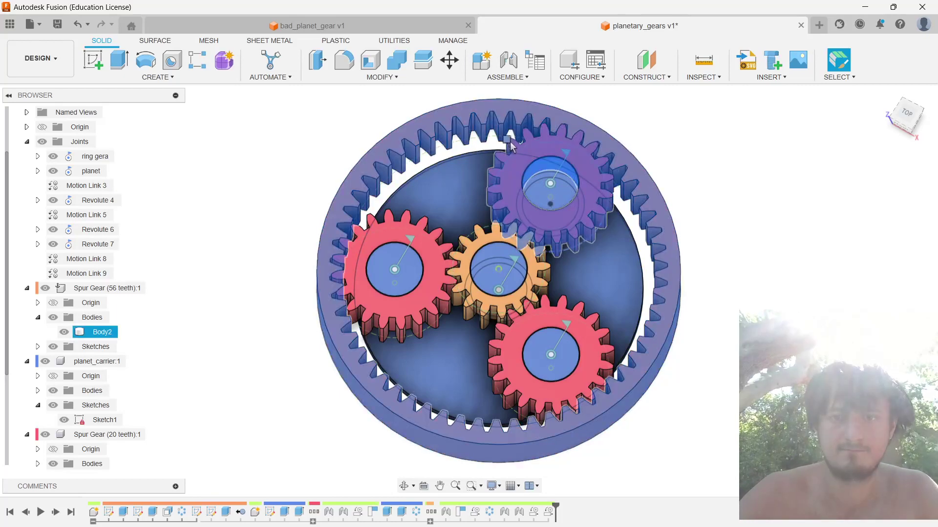
# Step: Move the planet gears around the sun gear by hand to test the linked motion of the gear set
pyautogui.click(568, 156)
pyautogui.press('Escape')
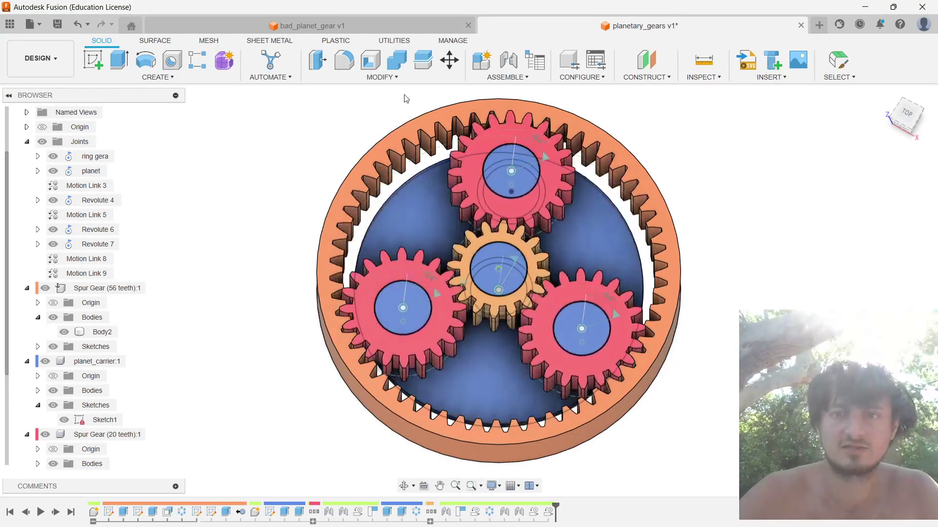
pyautogui.moveTo(358, 289); pyautogui.dragTo(358, 293)
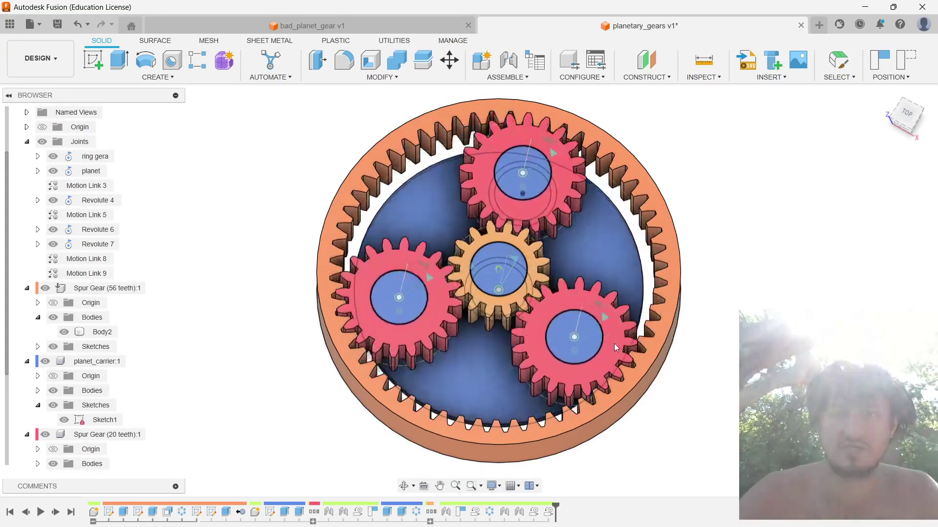
pyautogui.press('Escape')
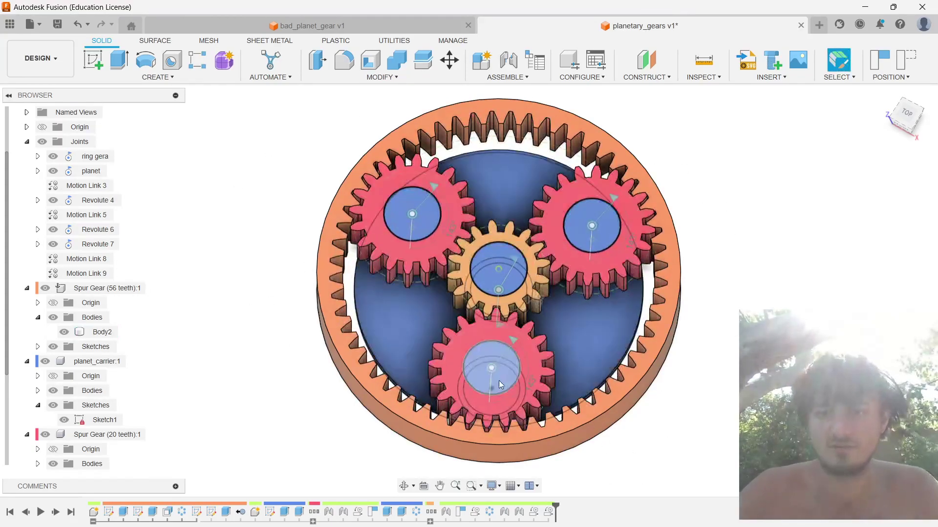
pyautogui.moveTo(489, 404); pyautogui.dragTo(696, 244)
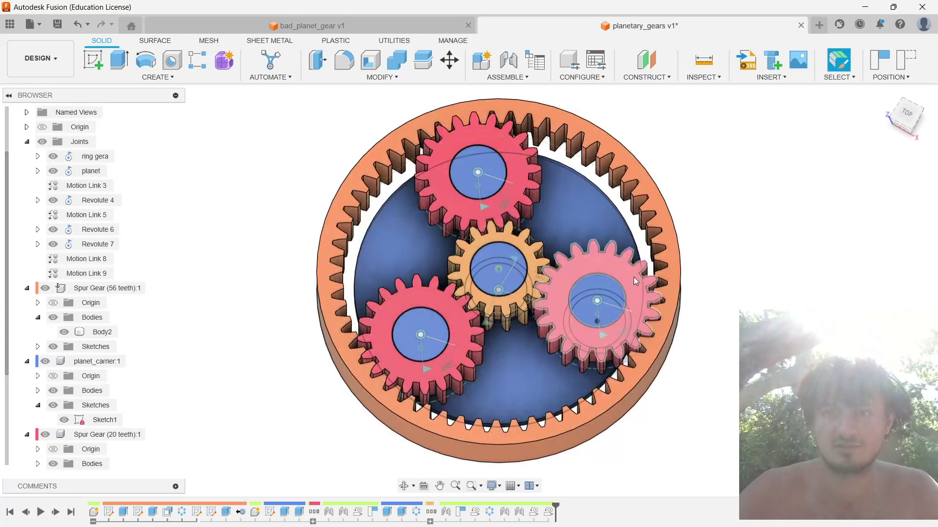
pyautogui.moveTo(636, 276)
pyautogui.mouseDown()
pyautogui.moveTo(386, 111)
pyautogui.moveTo(373, 138)
pyautogui.moveTo(580, 217)
pyautogui.mouseUp()
pyautogui.press('Escape')
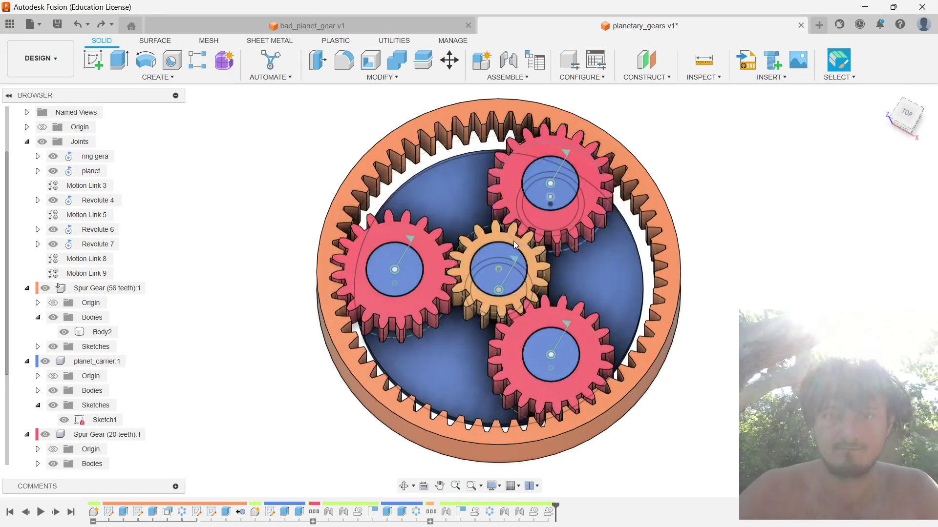
# Step: Try to turn the ring gear and the sun gear by hand to test whether they drive the mechanism
pyautogui.click(651, 192)
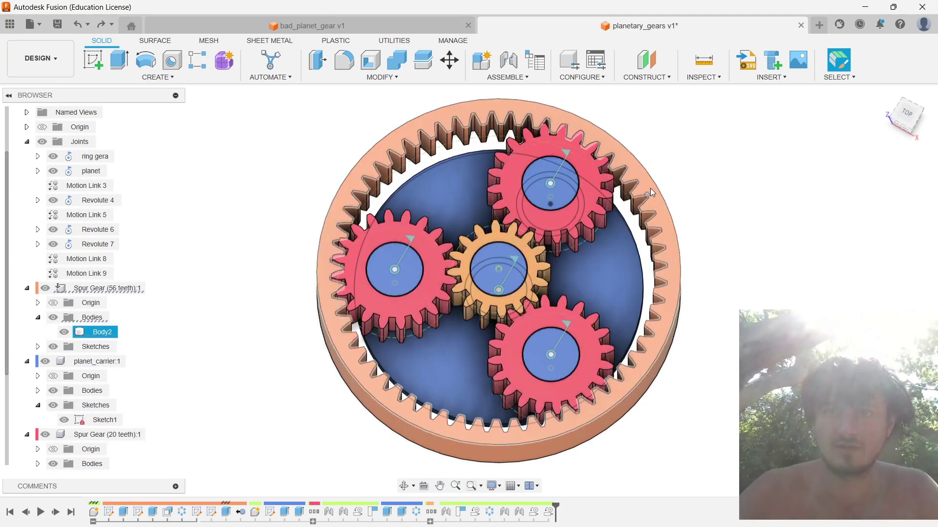
pyautogui.moveTo(651, 192)
pyautogui.mouseDown()
pyautogui.moveTo(663, 214)
pyautogui.moveTo(594, 226)
pyautogui.mouseUp()
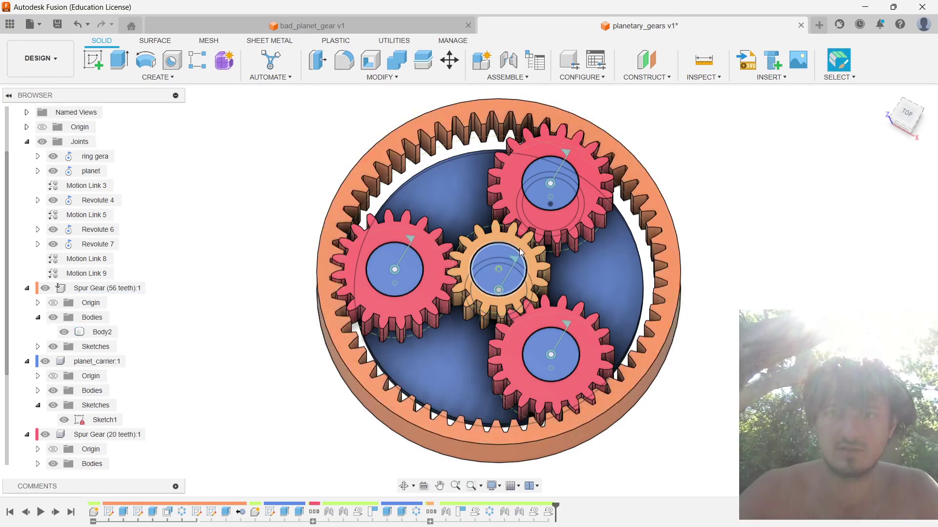
pyautogui.click(534, 264)
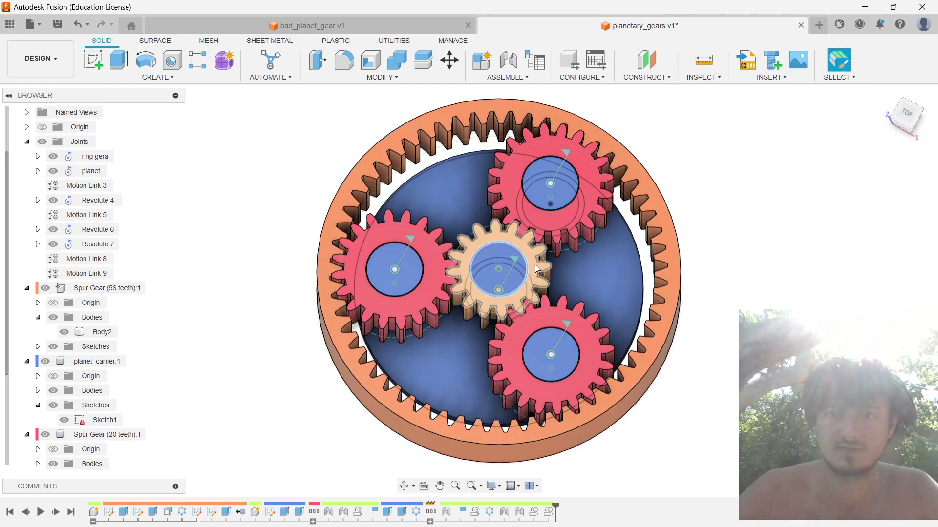
pyautogui.moveTo(535, 265); pyautogui.dragTo(731, 196)
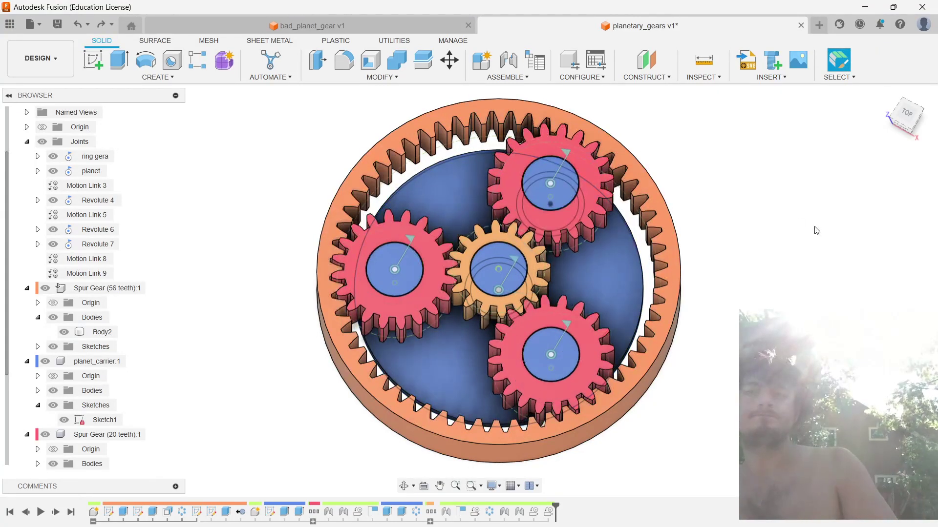
# Step: Save the design with the version description "done" and return to the YouTube tutorial
pyautogui.hotkey('ctrl', 's')
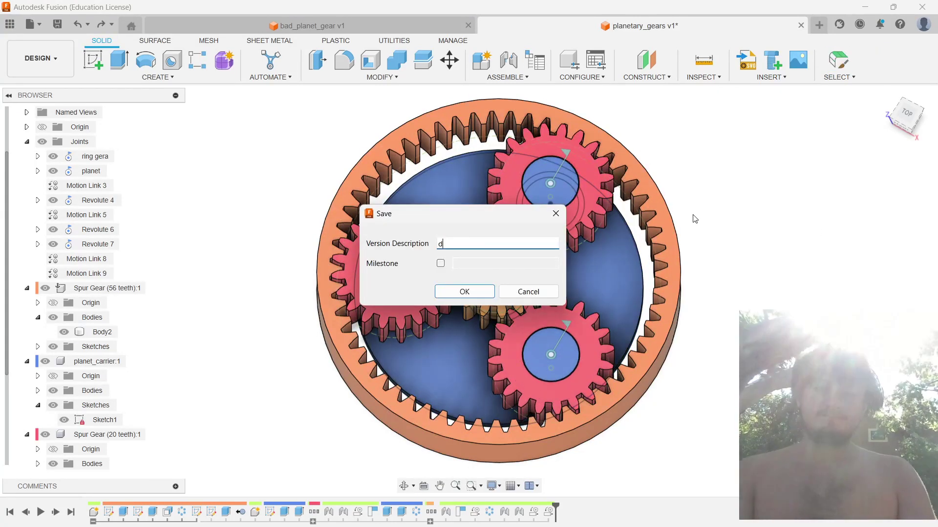
pyautogui.write('done')
pyautogui.press('Return')
pyautogui.hotkey('alt', 'Tab')
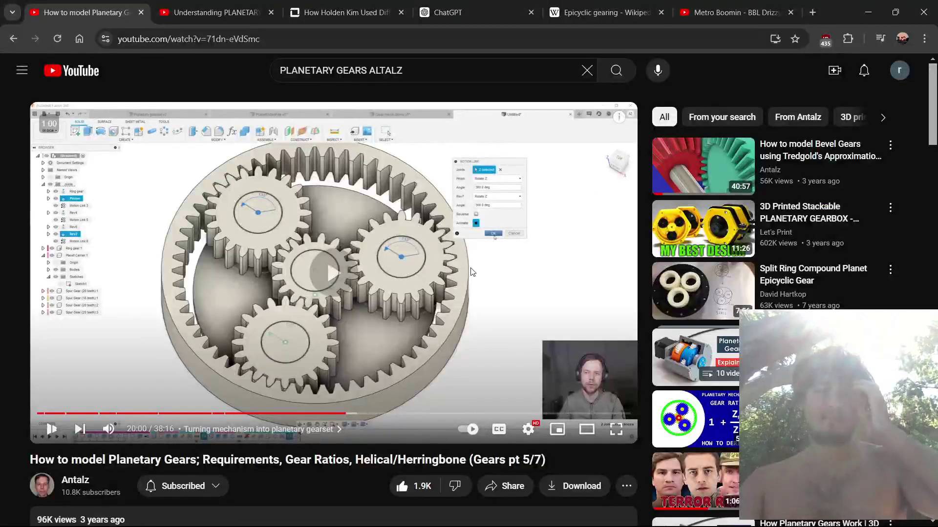
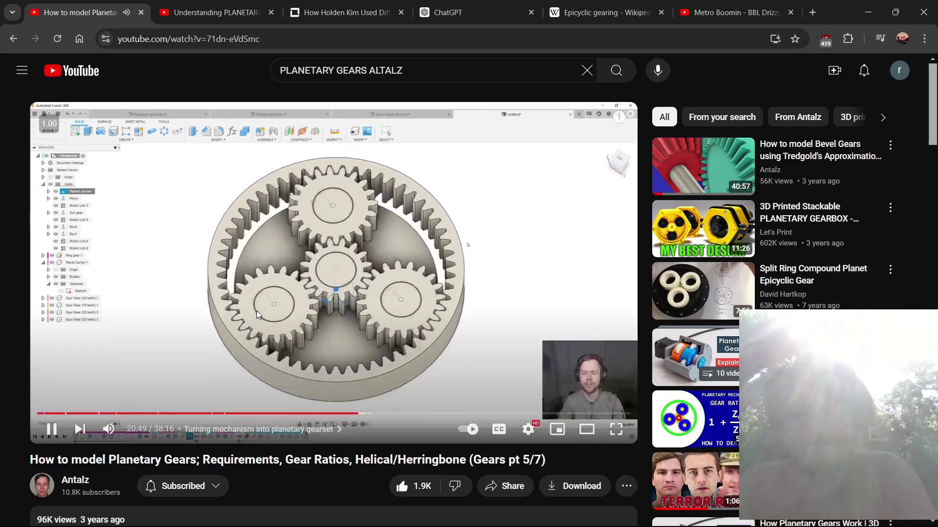
# Step: Switch to the 3D printing slicer, check the printer's device status, and return to the YouTube tutorial
pyautogui.hotkey('alt', 'Tab')
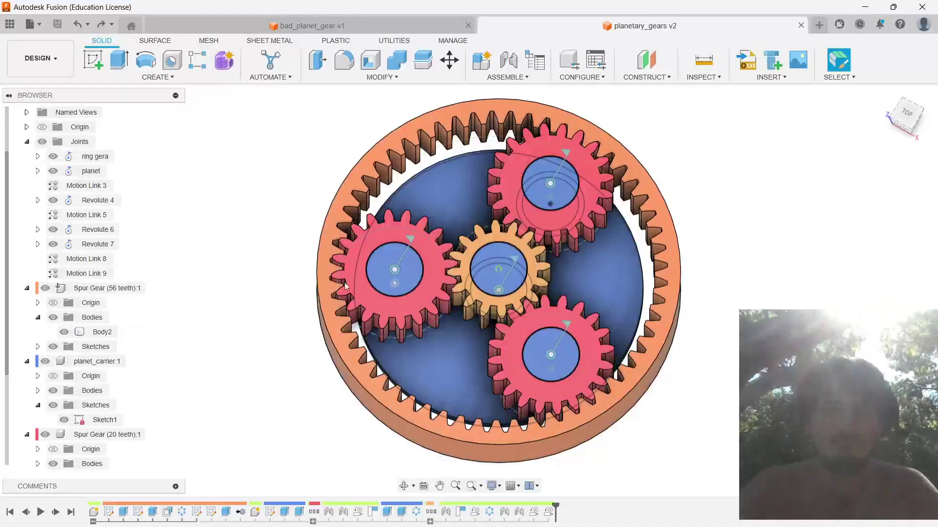
pyautogui.hotkey('alt', 'Tab')
pyautogui.hotkey('alt', 'Tab')
pyautogui.hotkey('alt', 'Tab')
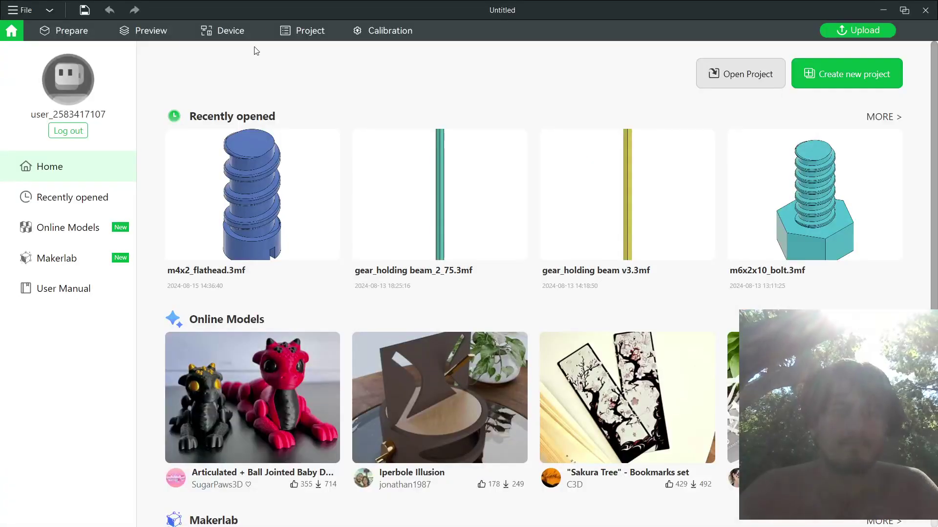
pyautogui.click(244, 33)
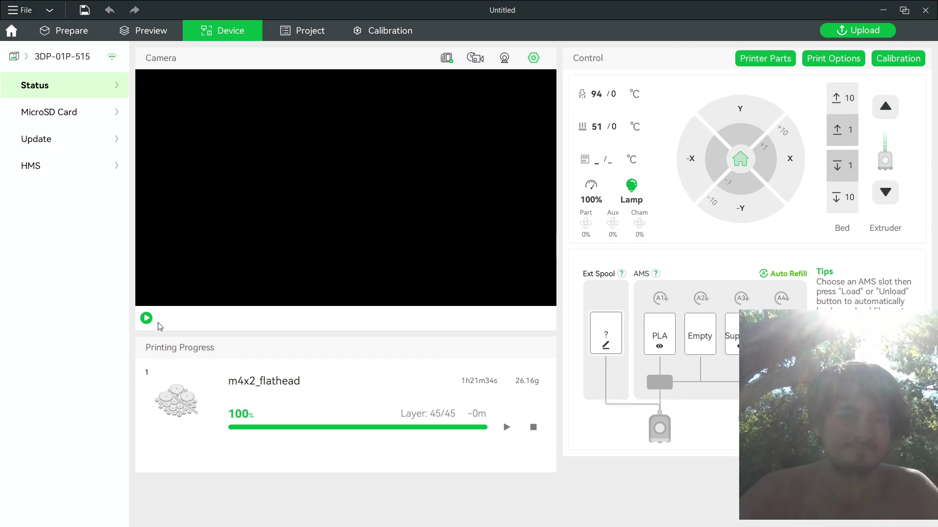
pyautogui.hotkey('alt', 'Tab')
pyautogui.hotkey('alt', 'Tab')
pyautogui.press('Tab')
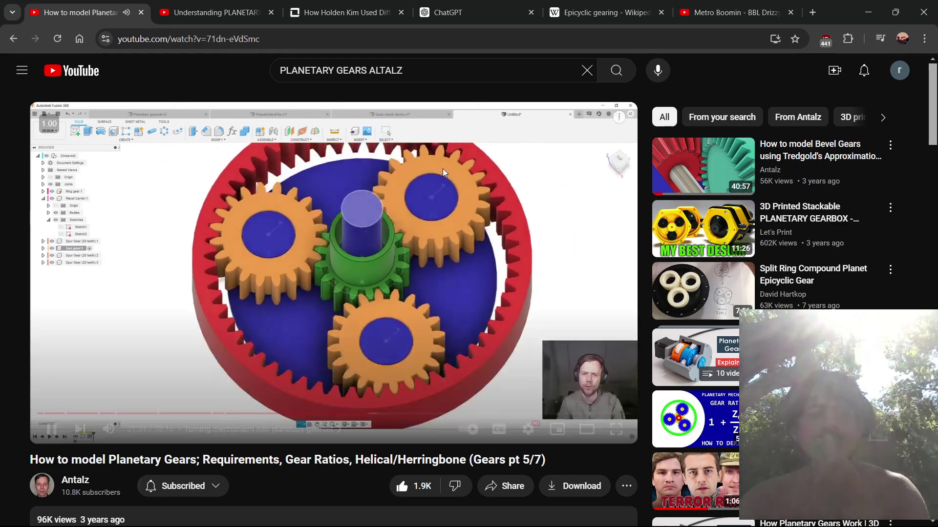
# Step: Compare the Fusion model with the YouTube tutorial and replay the part where the collar is extruded on the sun gear
pyautogui.click(300, 295)
pyautogui.hotkey('alt', 'Tab')
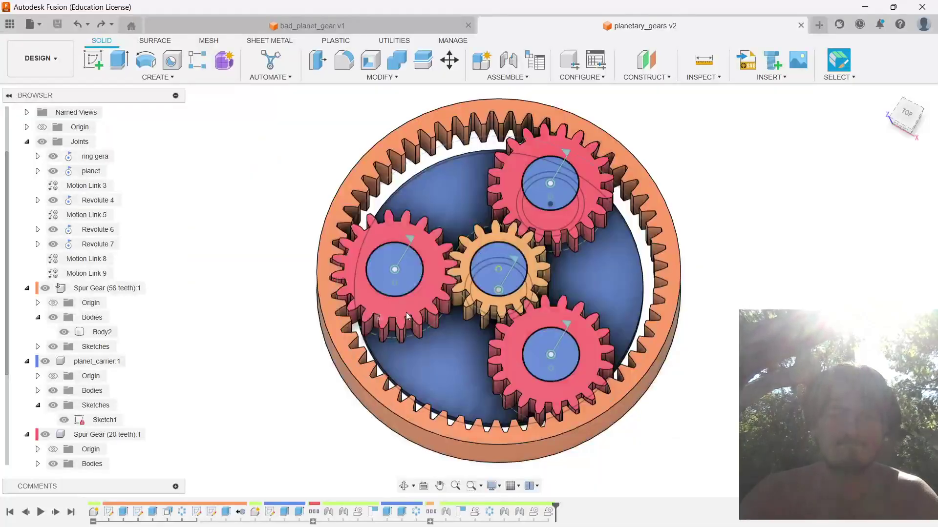
pyautogui.scroll(5, 532, 282)
pyautogui.hotkey('alt', 'Tab')
pyautogui.click(484, 292)
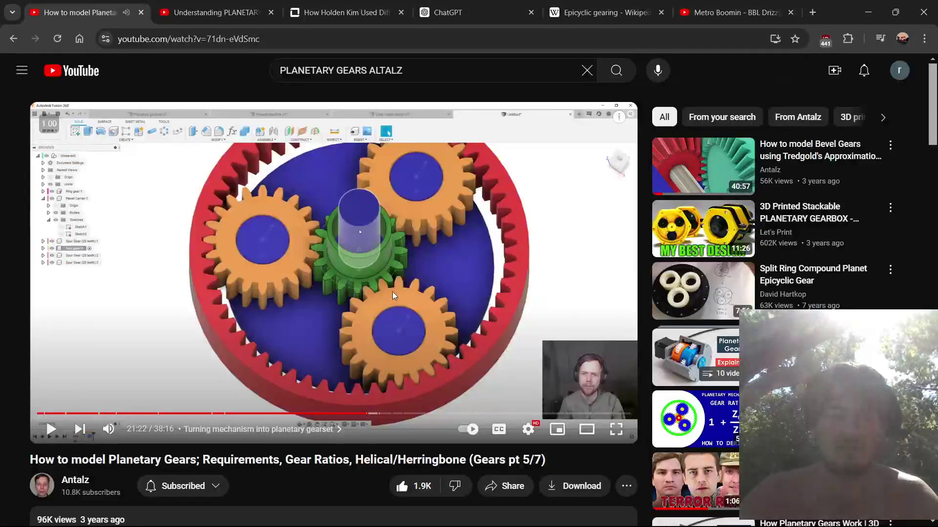
pyautogui.press('Left')
pyautogui.press('Left')
pyautogui.press('Left')
pyautogui.press('space')
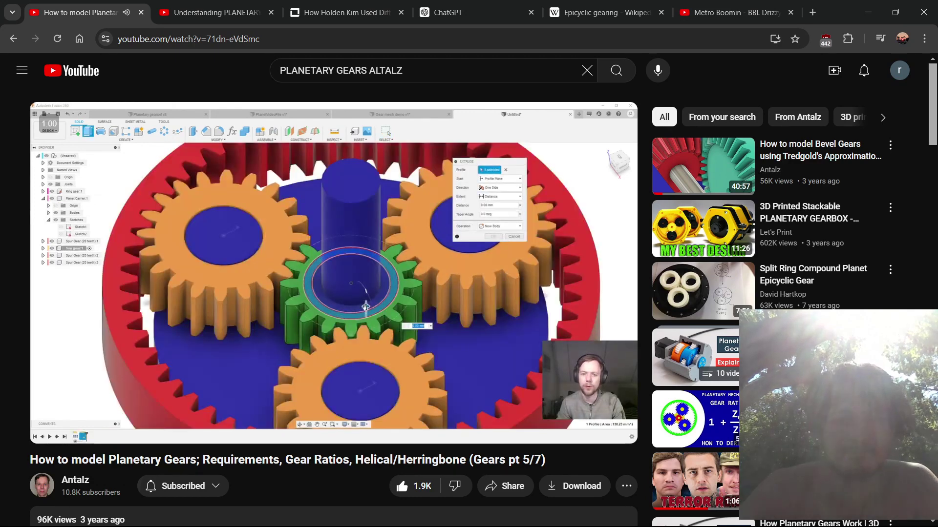
pyautogui.click(381, 219)
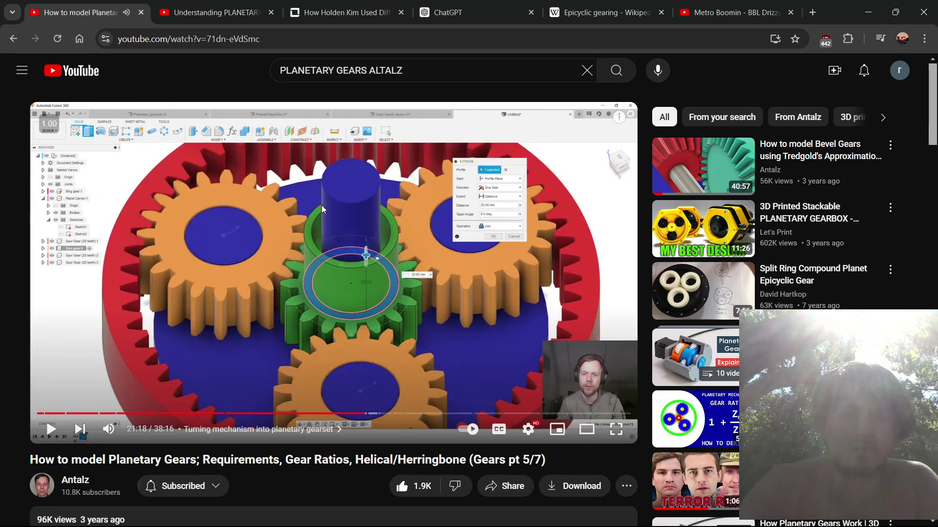
# Step: Switch to Fusion, collapse the joints list, and activate the planet_carrier component for editing
pyautogui.hotkey('alt', 'Tab')
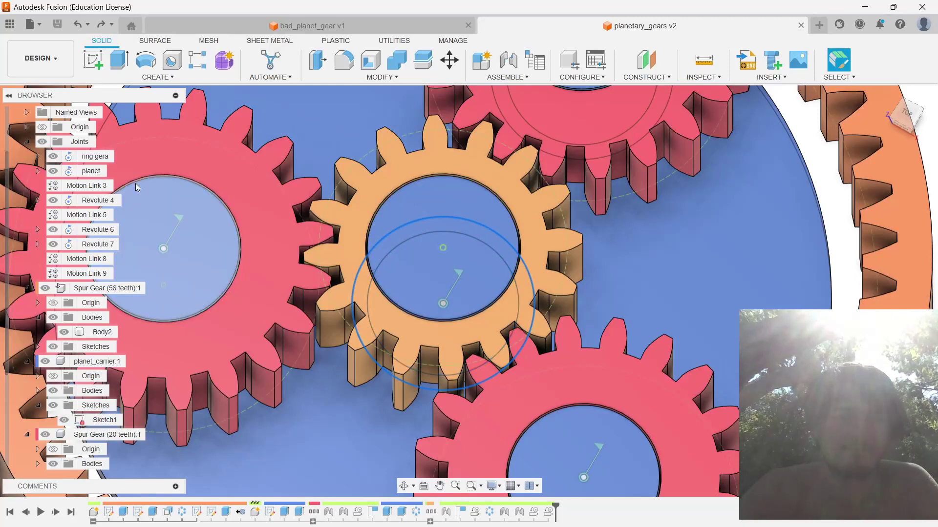
pyautogui.click(27, 142)
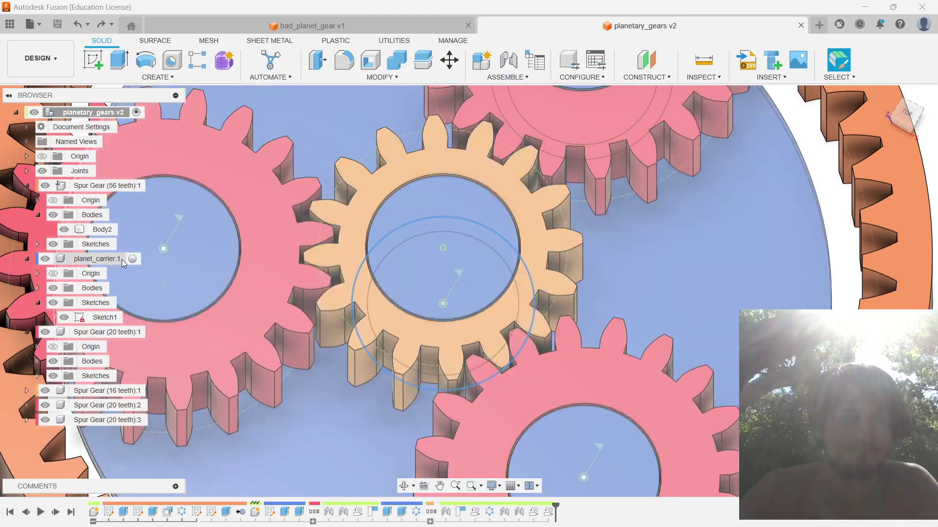
pyautogui.doubleClick(121, 259)
pyautogui.scroll(-5, 720, 247)
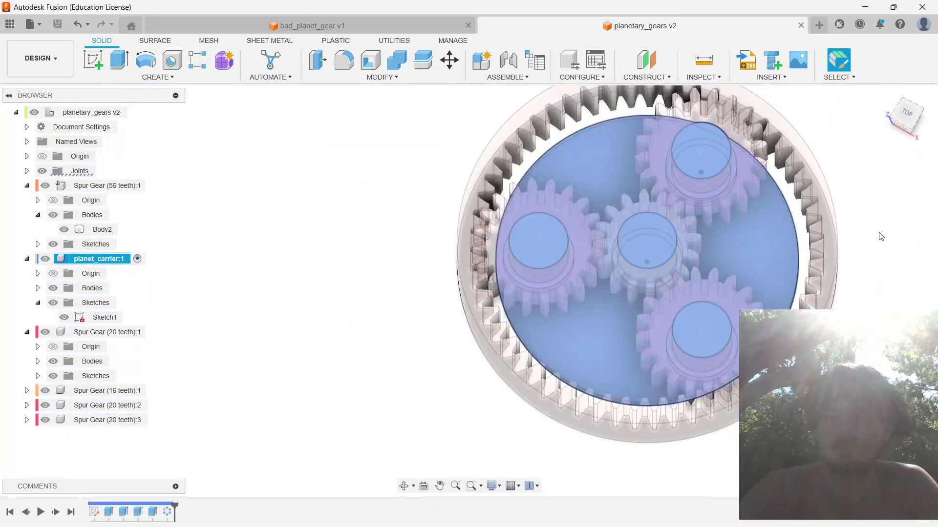
pyautogui.moveTo(880, 236); pyautogui.dragTo(767, 268, button='middle')
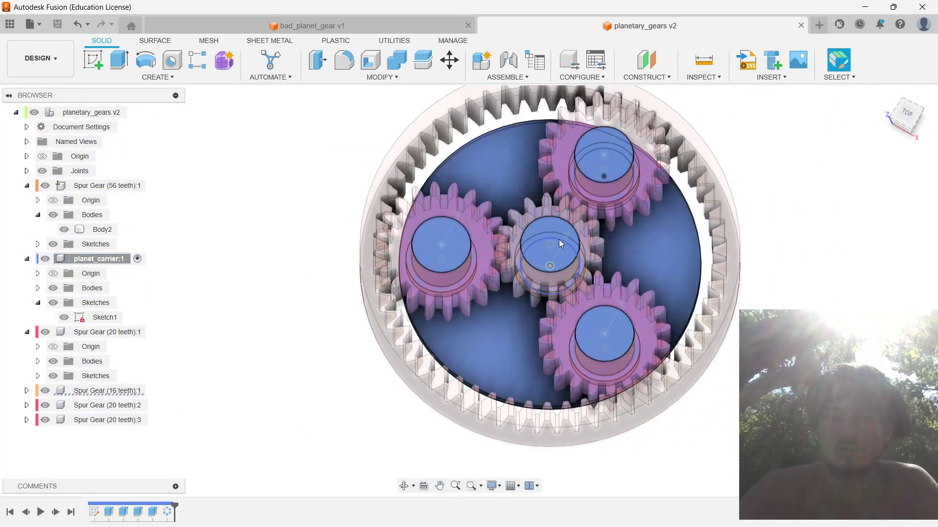
# Step: Start a sketch on the top face of the carrier's central post and draw a concentric 18 mm diameter circle
pyautogui.scroll(5, 564, 246)
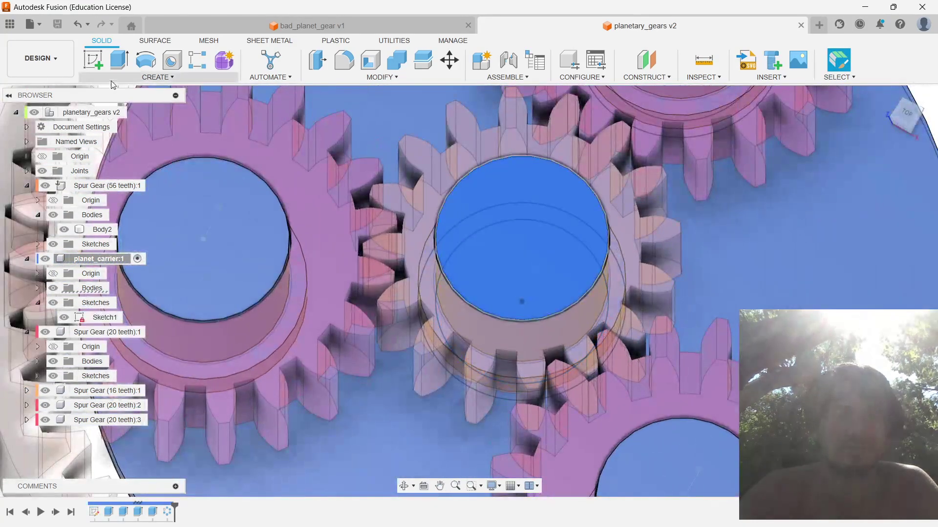
pyautogui.click(101, 64)
pyautogui.click(537, 236)
pyautogui.press('c')
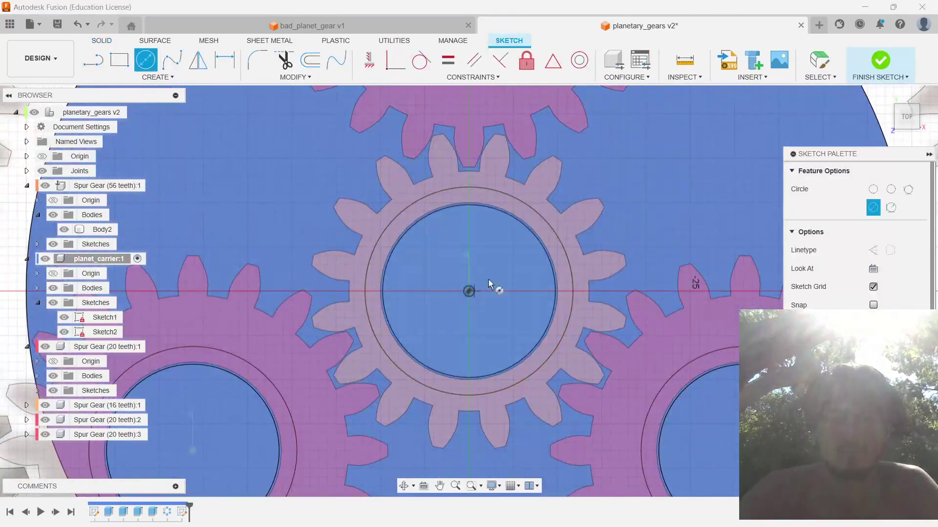
pyautogui.click(469, 292)
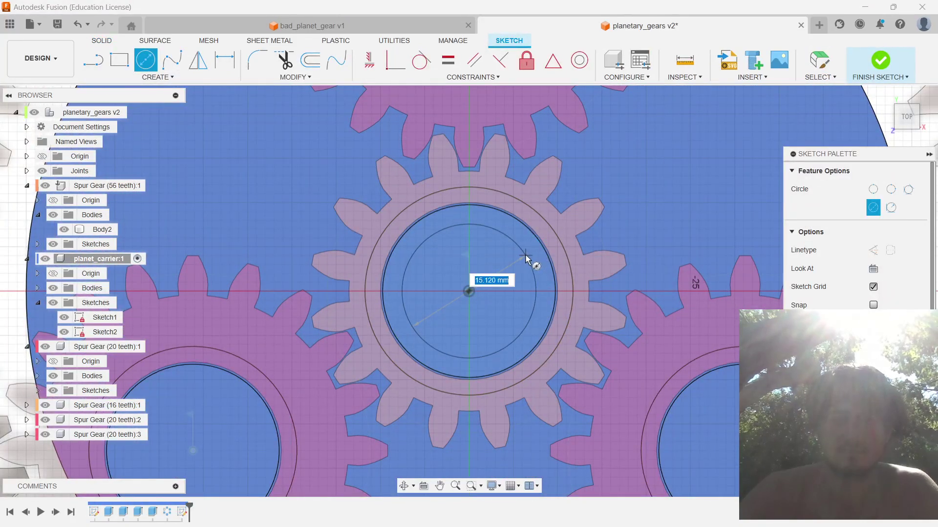
pyautogui.write('18')
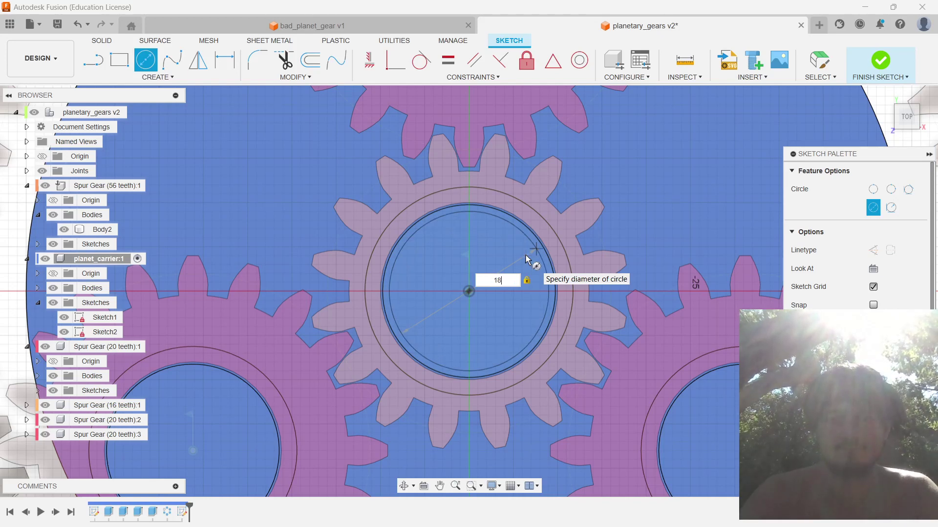
pyautogui.press('Return')
pyautogui.press('Escape')
# Step: Extrude the thin ring profile around the 18 mm circle 15 mm upward, joining it to the carrier's central post
pyautogui.click(545, 257)
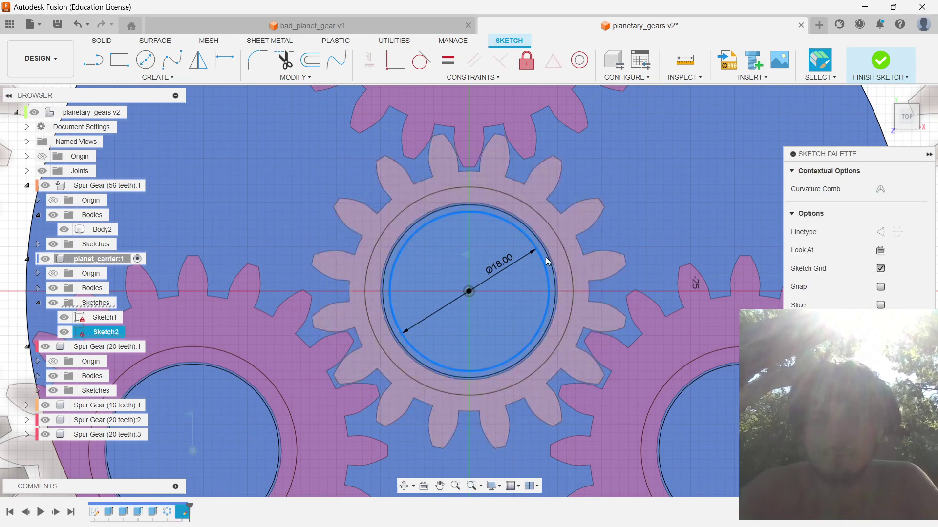
pyautogui.scroll(4, 546, 257)
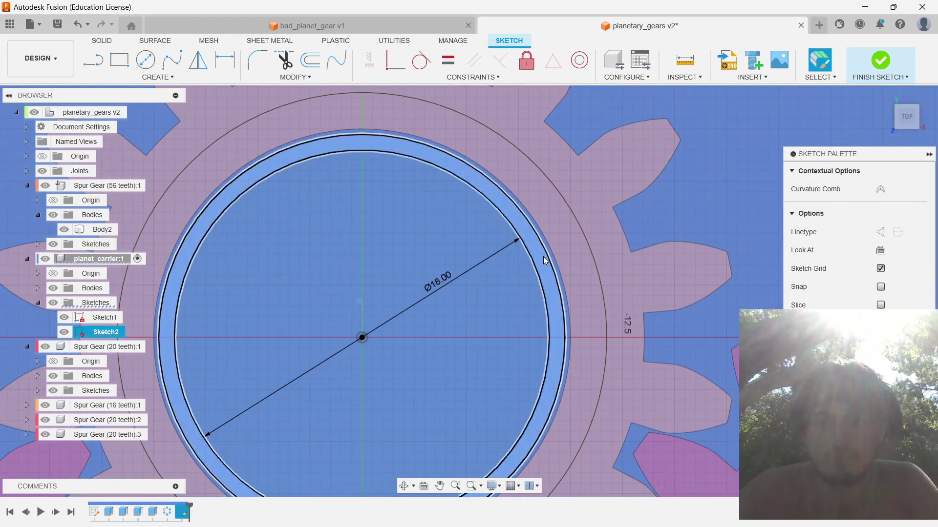
pyautogui.press('Escape')
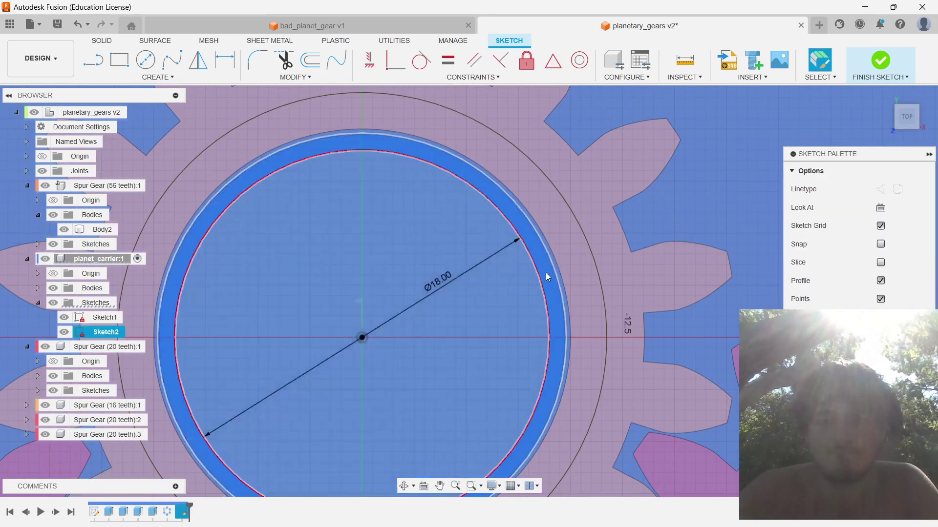
pyautogui.click(546, 273)
pyautogui.press('e')
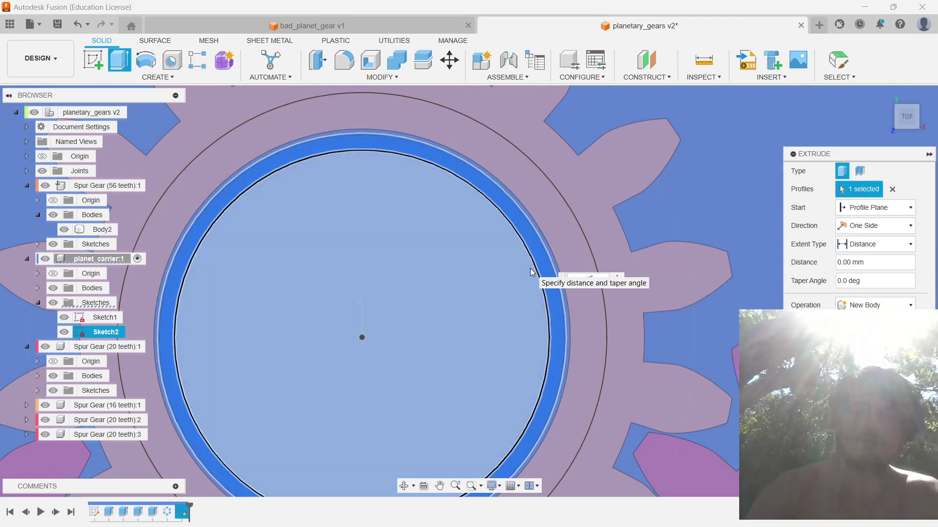
pyautogui.write('15')
pyautogui.scroll(-5, 652, 338)
pyautogui.keyDown('shift'); pyautogui.moveTo(652, 338); pyautogui.dragTo(577, 222, button='middle'); pyautogui.keyUp('shift')
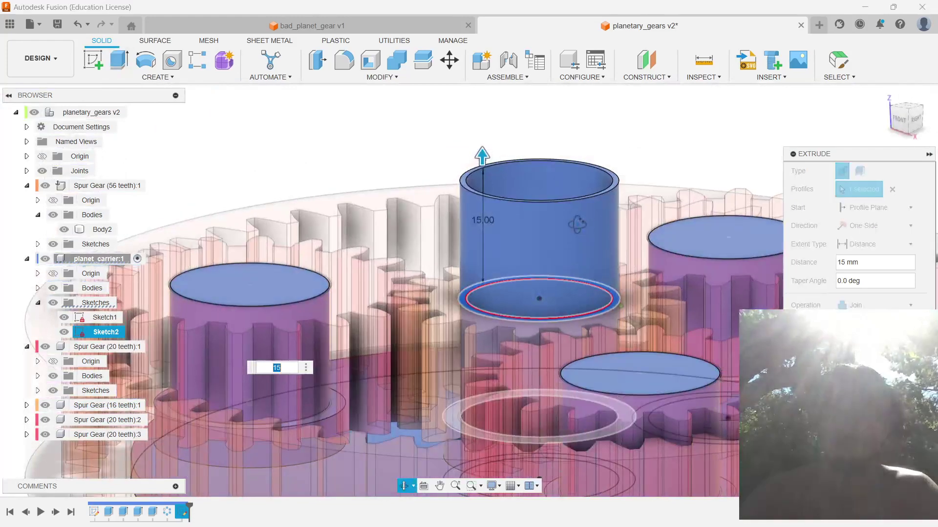
pyautogui.keyDown('shift'); pyautogui.moveTo(628, 257); pyautogui.dragTo(542, 296, button='middle'); pyautogui.keyUp('shift')
pyautogui.press('Return')
# Step: Switch back to the YouTube tutorial to compare its central shaft and collar with the new extrusion
pyautogui.hotkey('alt', 'Tab')
pyautogui.hotkey('alt', 'Tab')
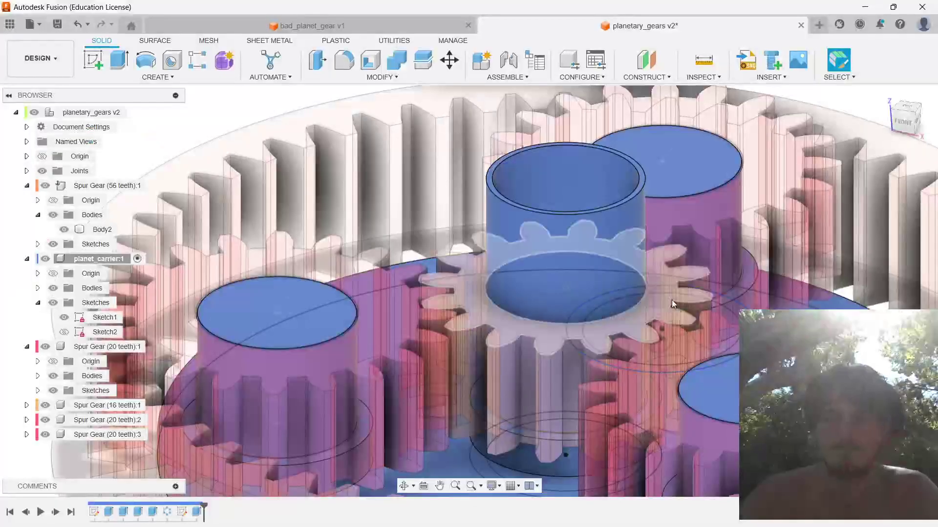
pyautogui.hotkey('alt', 'Tab')
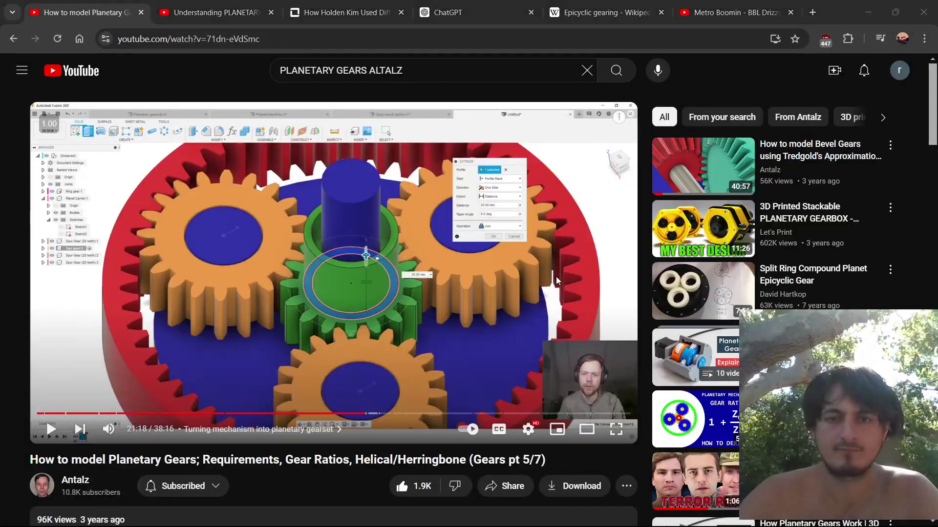
# Step: Switch to Fusion and extrude the inner circle profile on the carrier's central post 20 mm upward, joining it to the carrier
pyautogui.hotkey('alt', 'Tab')
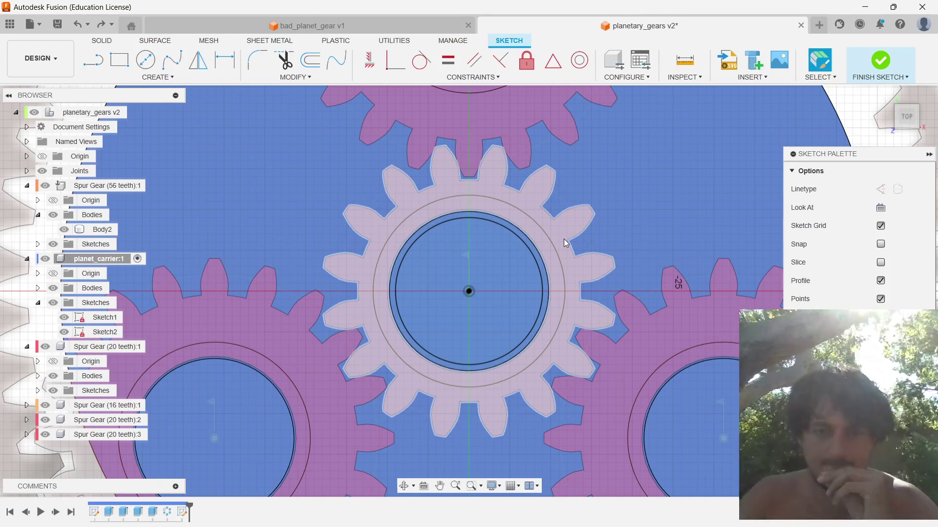
pyautogui.click(512, 313)
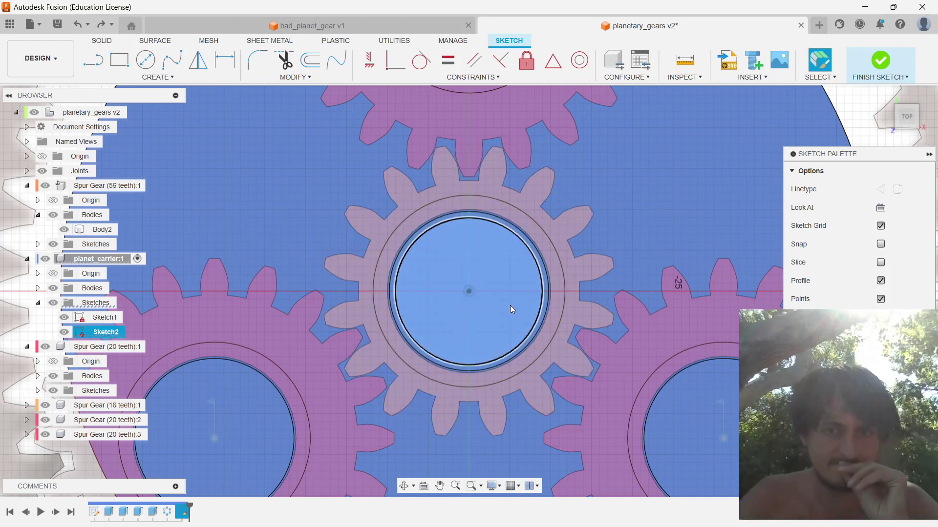
pyautogui.press('e')
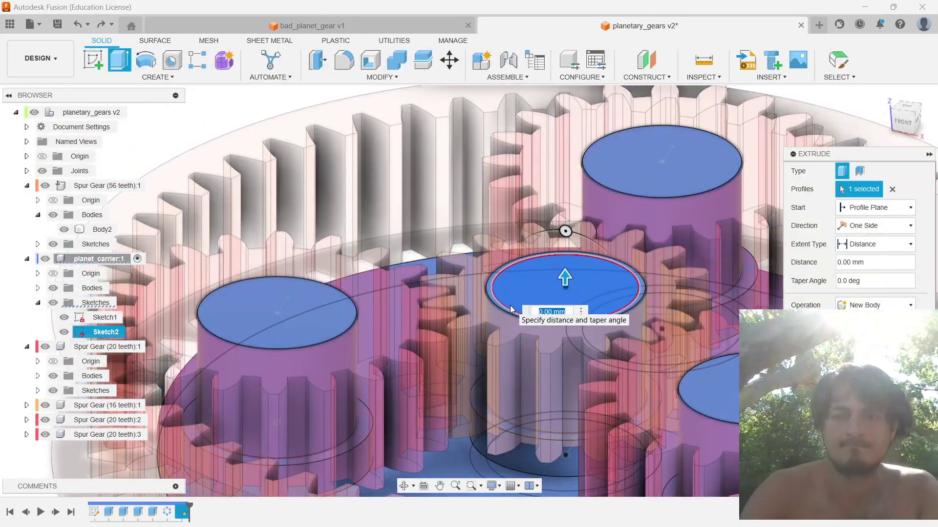
pyautogui.scroll(-5, 462, 257)
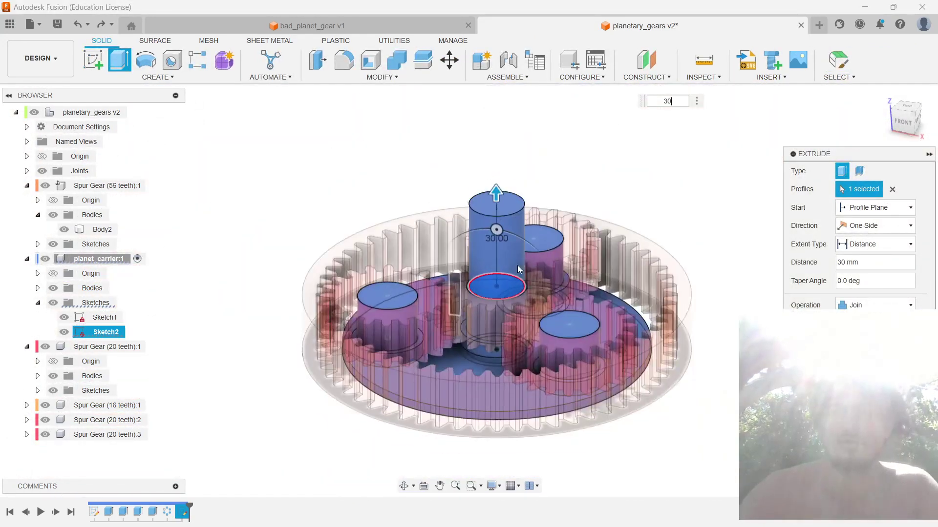
pyautogui.keyDown('shift'); pyautogui.moveTo(579, 255); pyautogui.dragTo(603, 195, button='middle'); pyautogui.keyUp('shift')
pyautogui.write('20')
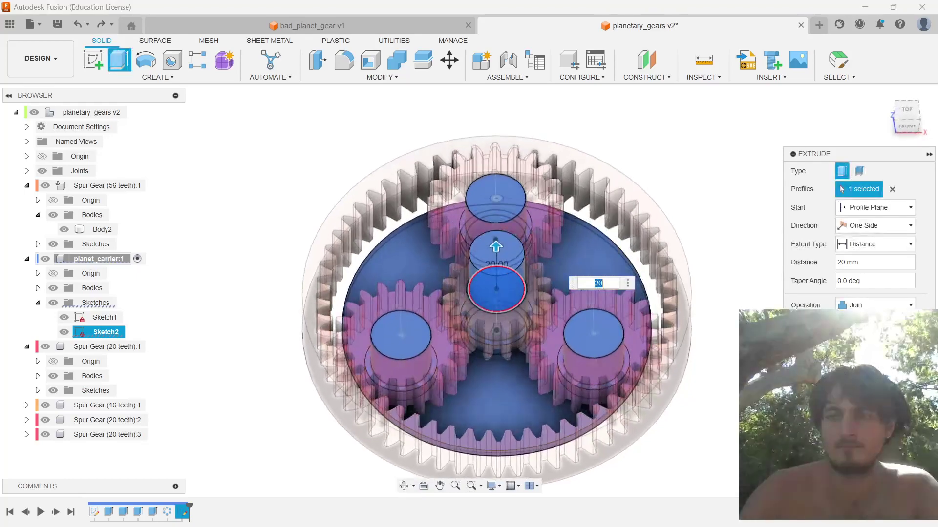
pyautogui.press('Return')
# Step: Activate the Spur Gear (16 teeth) component, start a sketch on its top face, and begin a circle at the gear's centre
pyautogui.scroll(8, 573, 295)
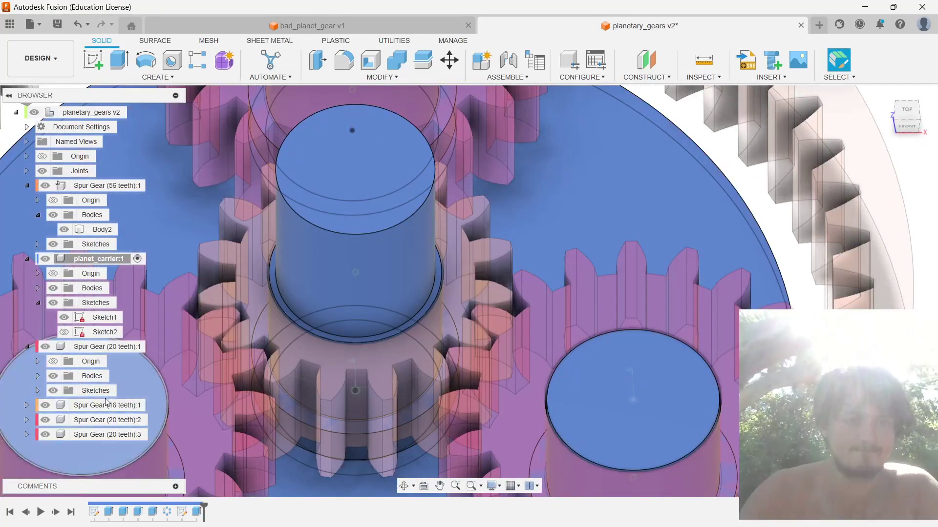
pyautogui.click(122, 405)
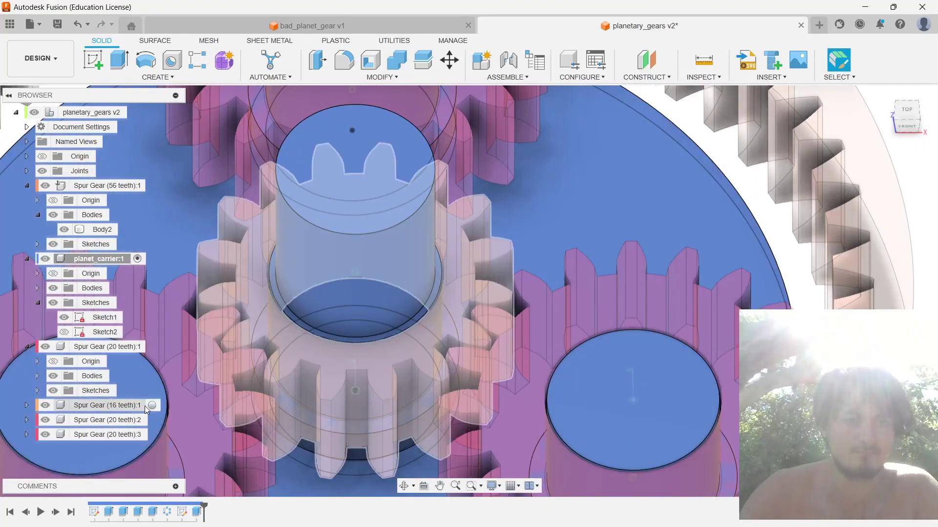
pyautogui.click(152, 405)
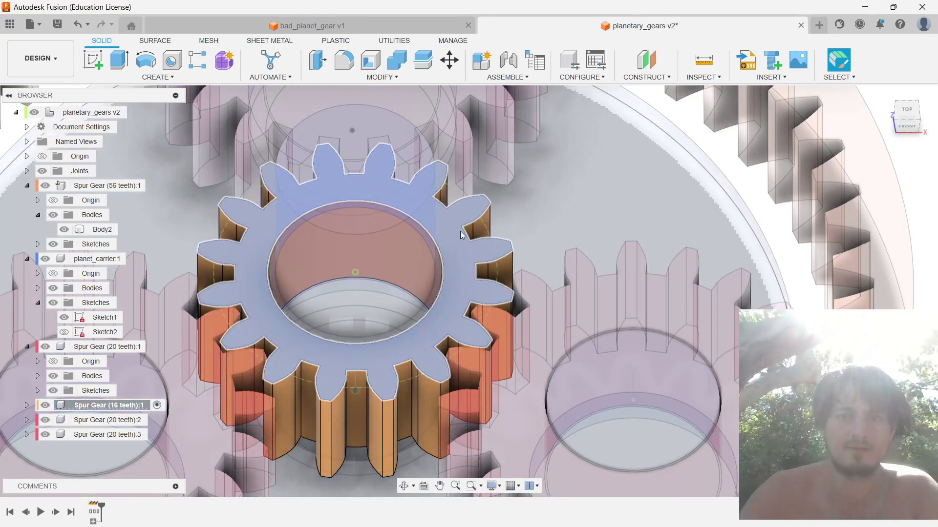
pyautogui.hotkey('alt', 'Tab')
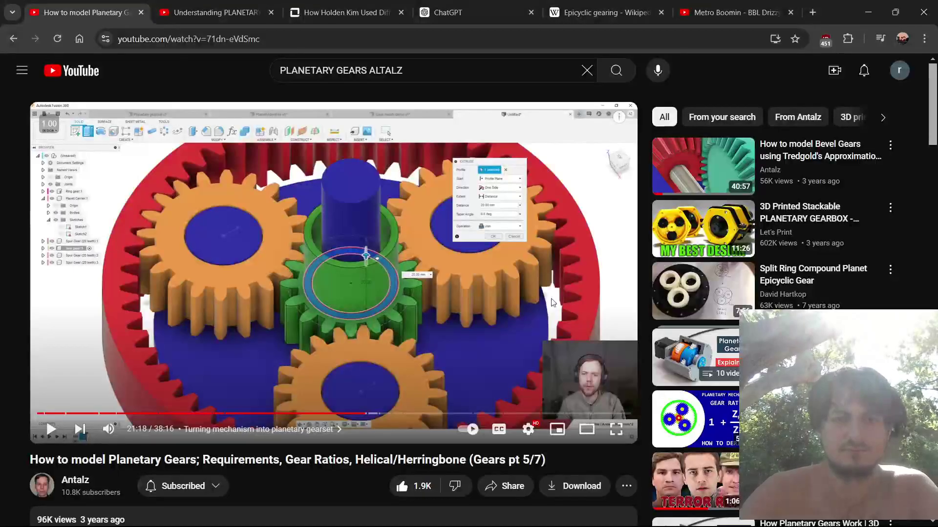
pyautogui.hotkey('alt', 'Tab')
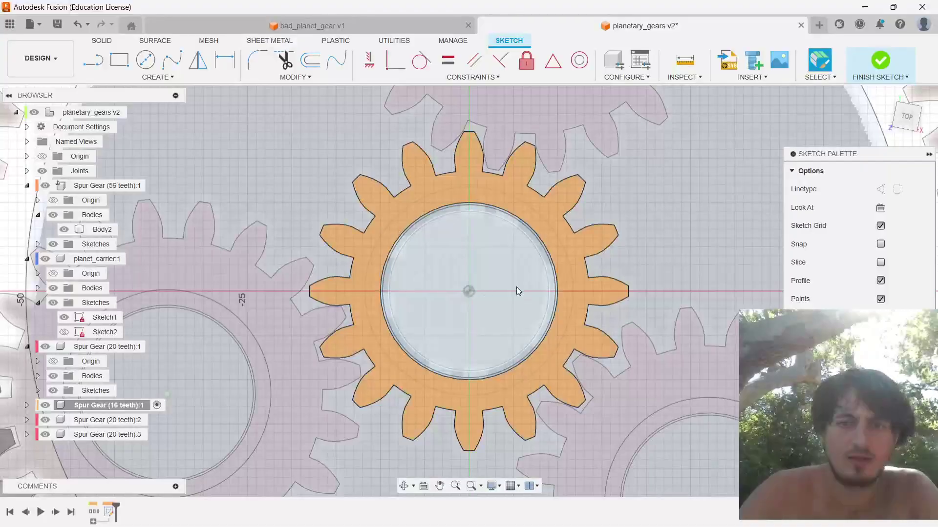
pyautogui.press('c')
pyautogui.click(469, 292)
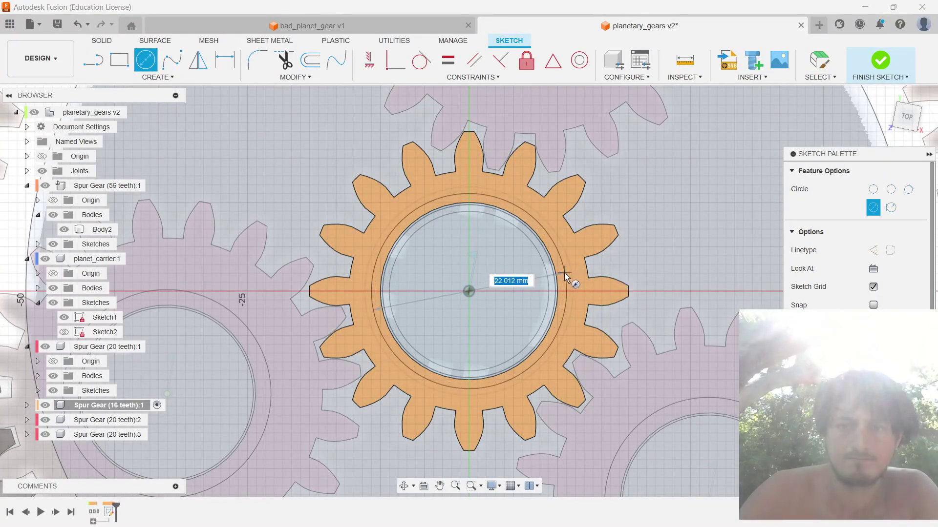
# Step: Replay the YouTube tutorial section on the sun gear's collar to examine its shape around the central shaft
pyautogui.hotkey('alt', 'Tab')
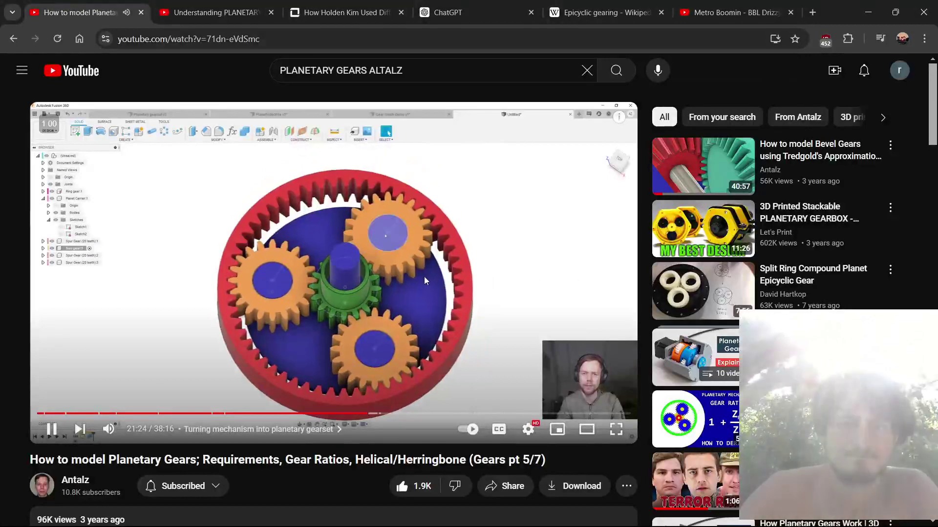
pyautogui.click(415, 276)
pyautogui.press('Left')
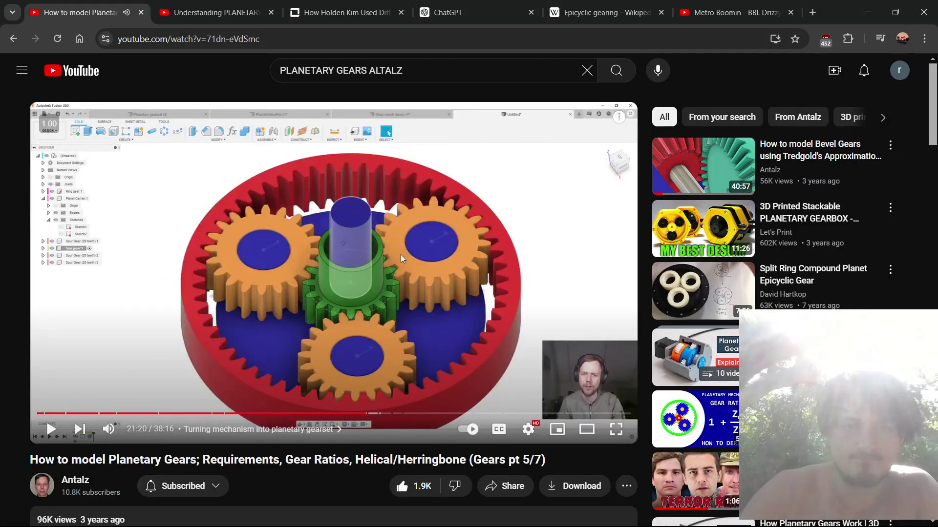
pyautogui.press('space')
pyautogui.press('space')
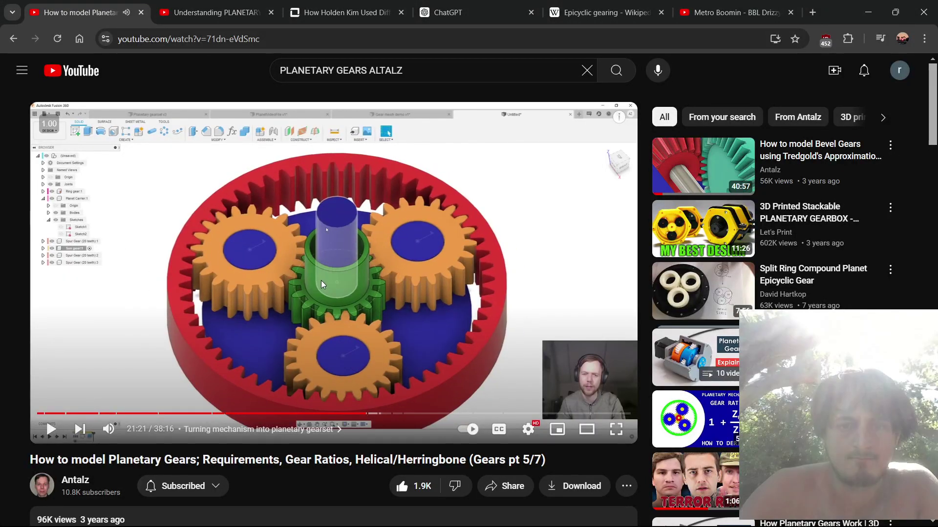
pyautogui.hotkey('alt', 'Tab')
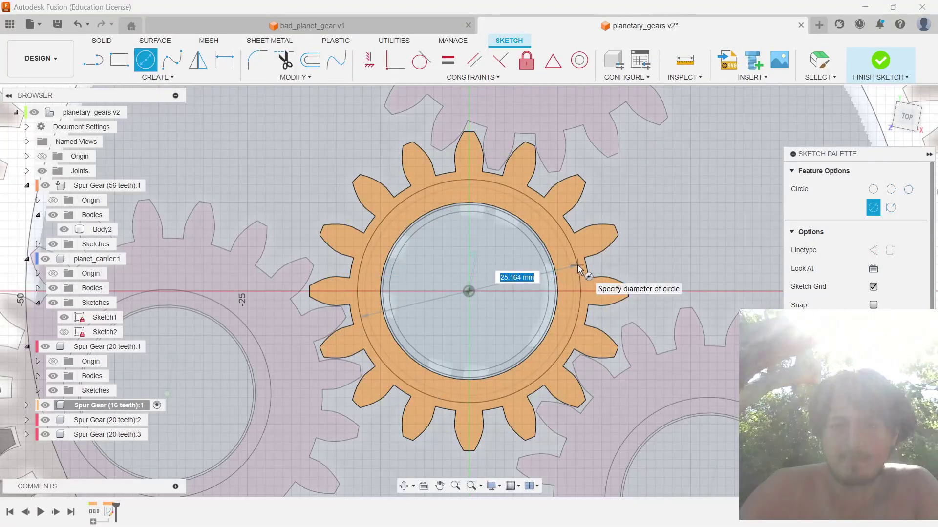
# Step: Complete the circle at about 25 mm diameter on the sun gear's top face and draw a concentric 22 mm circle inside it
pyautogui.click(577, 266)
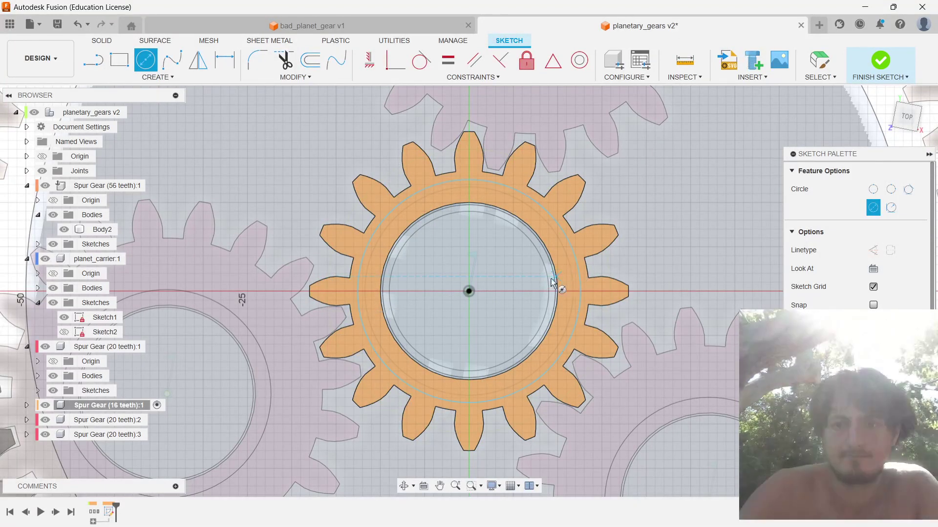
pyautogui.click(468, 292)
pyautogui.write('22')
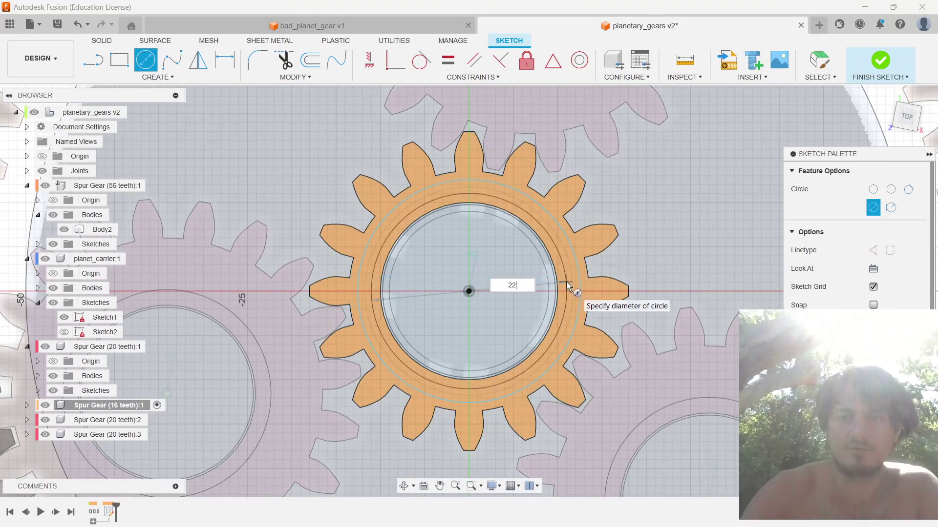
pyautogui.press('Return')
# Step: Dimension the outer circle on the sun gear's top face to a diameter of 25 mm
pyautogui.press('d')
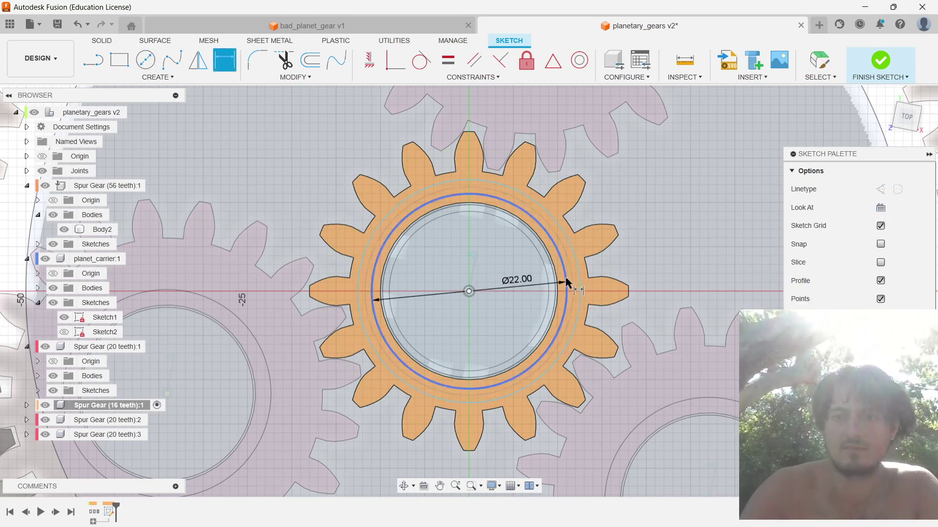
pyautogui.click(581, 277)
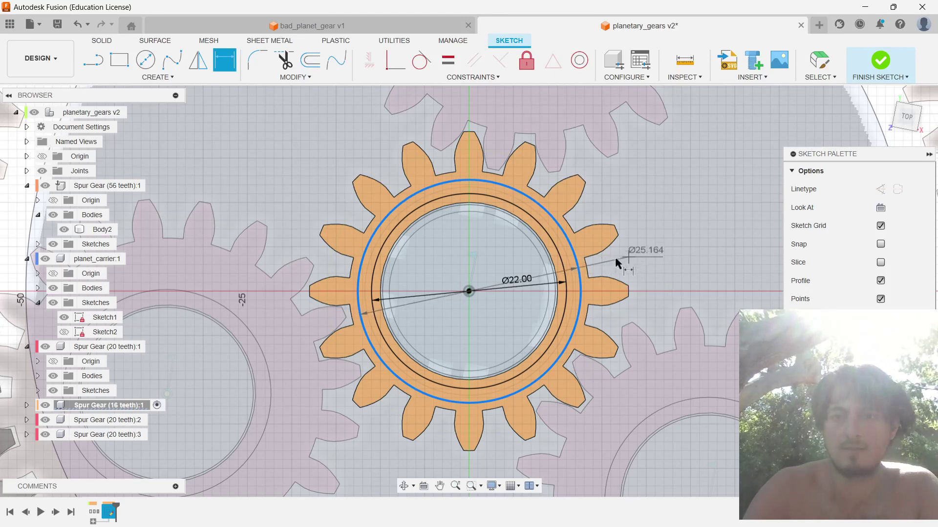
pyautogui.click(614, 258)
pyautogui.write('25')
pyautogui.press('Return')
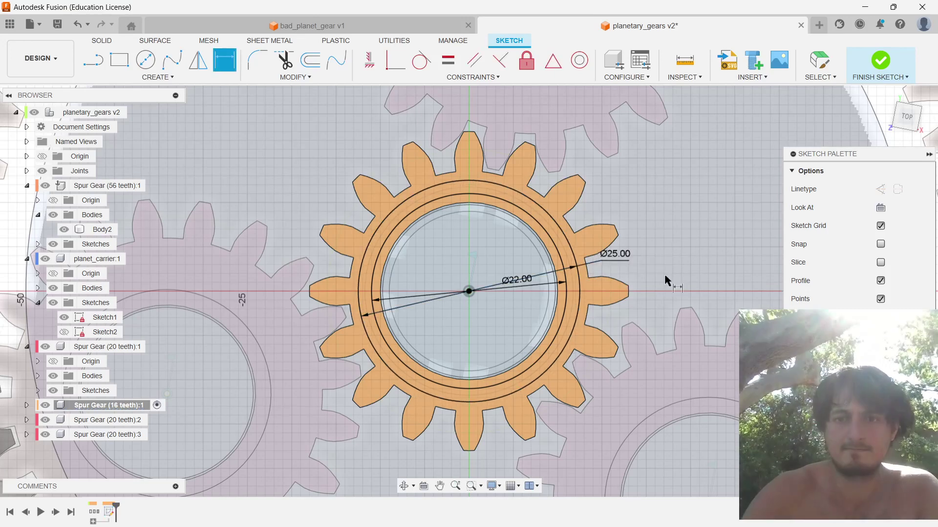
pyautogui.press('Escape')
# Step: Extrude the ring between the 22 mm and 25 mm circles 15 mm upward, joining it to the sun gear
pyautogui.click(574, 280)
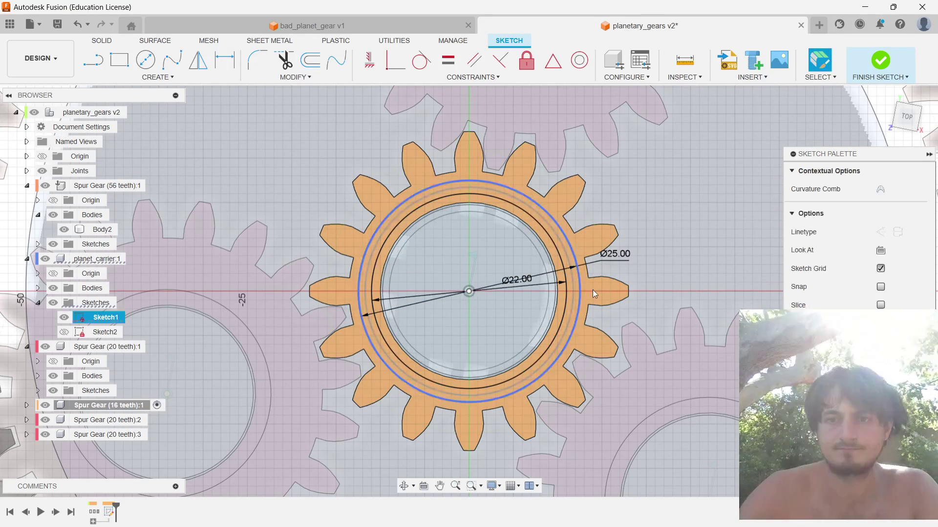
pyautogui.scroll(1, 684, 323)
pyautogui.scroll(4, 606, 292)
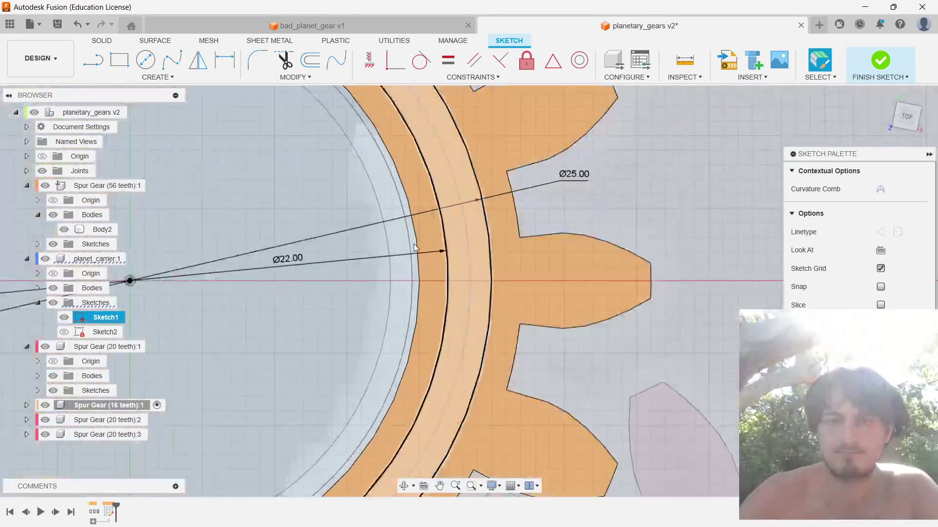
pyautogui.click(477, 243)
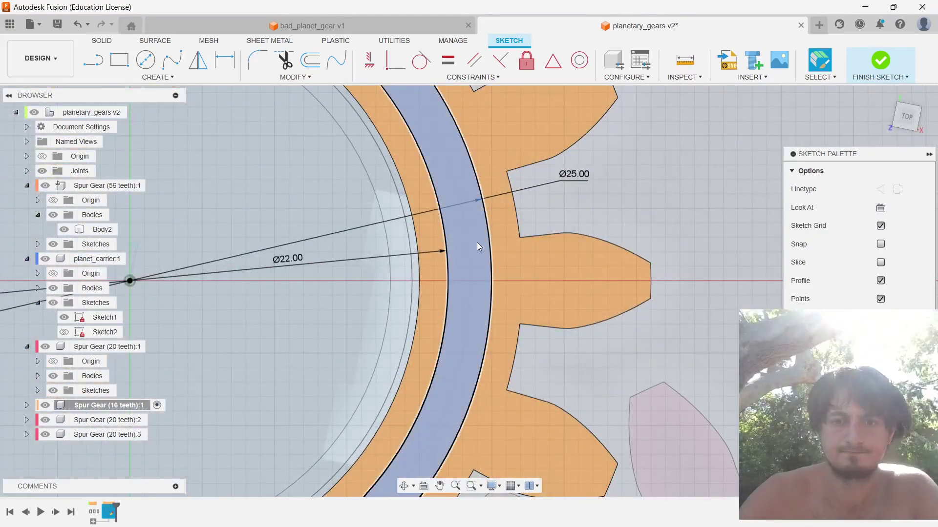
pyautogui.press('e')
pyautogui.scroll(-6, 475, 251)
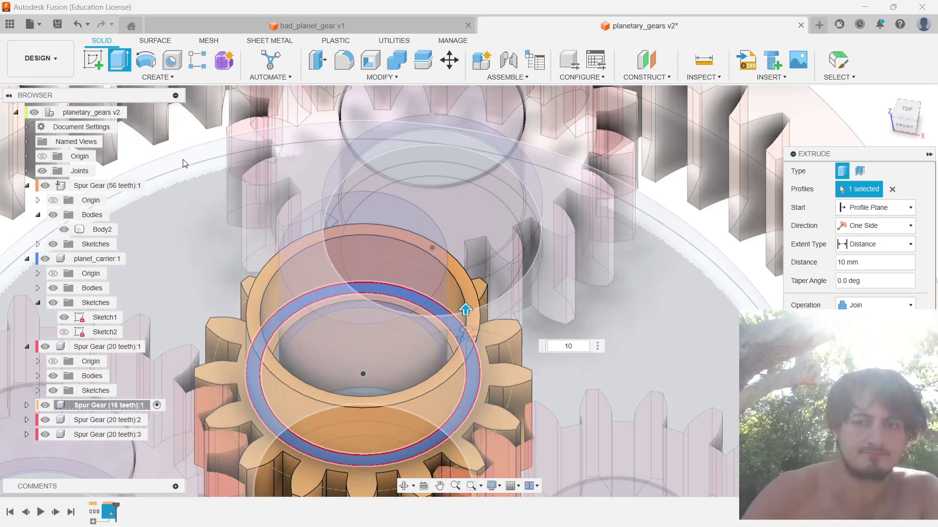
pyautogui.write('5')
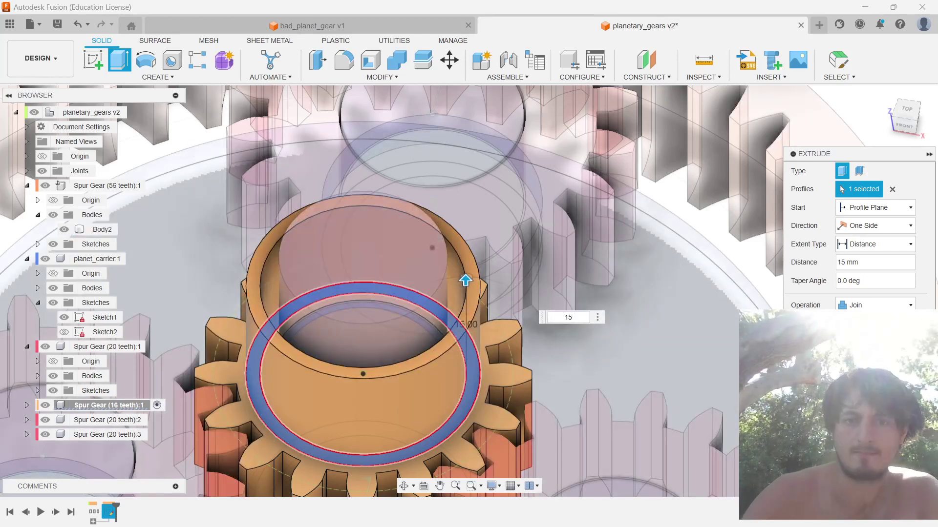
pyautogui.press('Return')
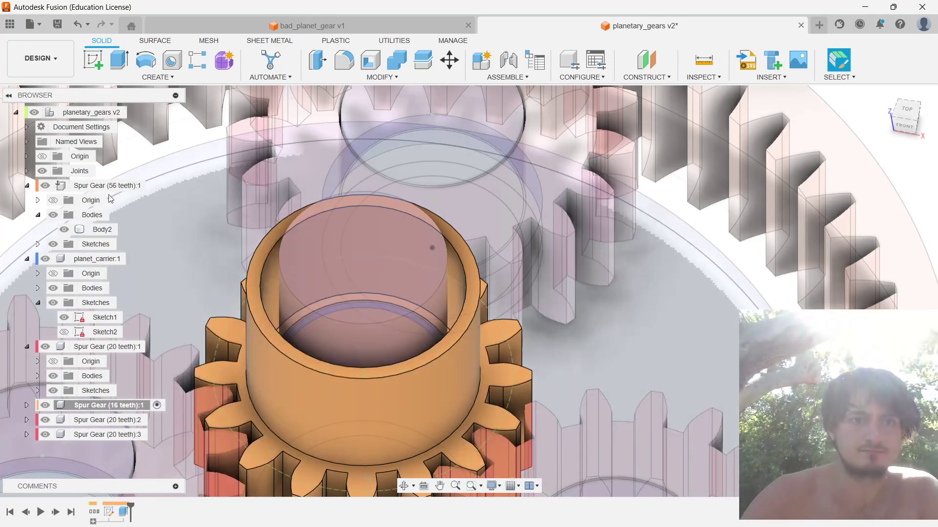
# Step: Activate the planet_carrier component and edit its central shaft extrusion to a distance of 25 mm
pyautogui.doubleClick(118, 258)
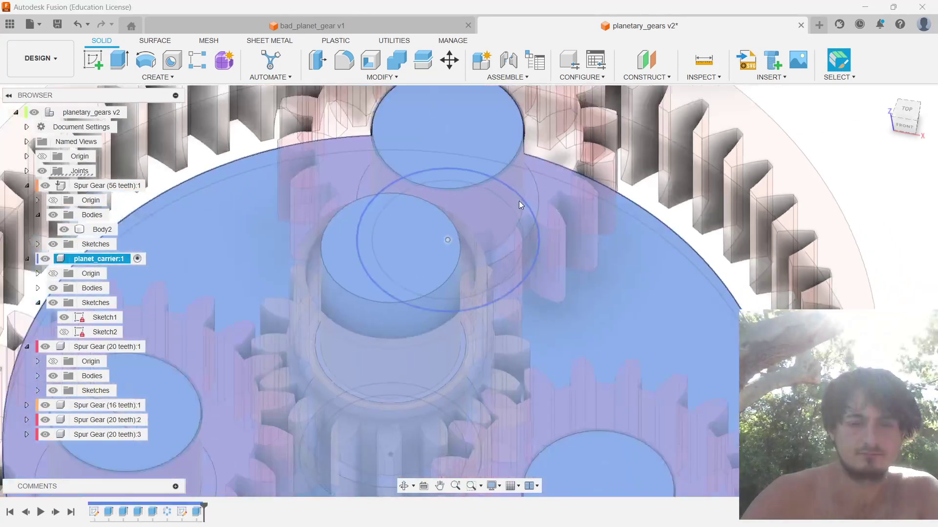
pyautogui.scroll(-4, 519, 202)
pyautogui.click(430, 237)
pyautogui.keyDown('shift'); pyautogui.moveTo(591, 327); pyautogui.dragTo(628, 265, button='middle'); pyautogui.keyUp('shift')
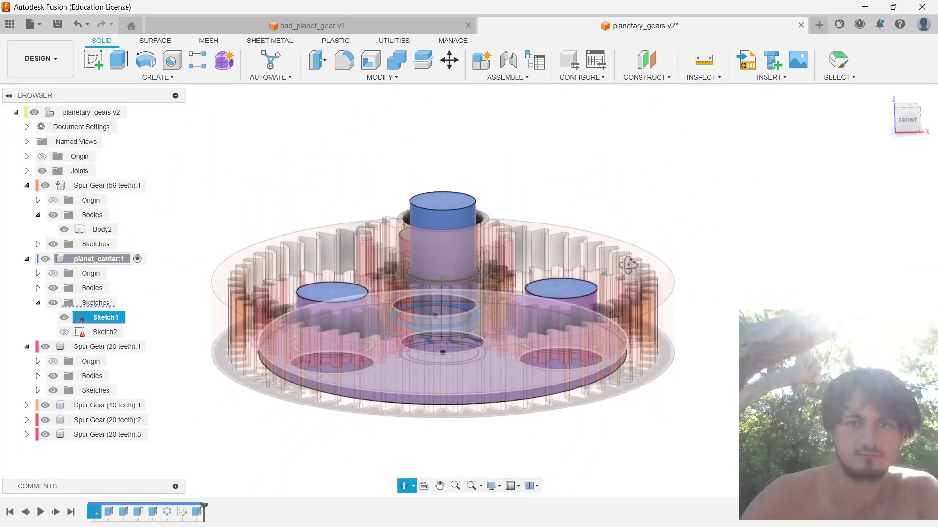
pyautogui.doubleClick(196, 512)
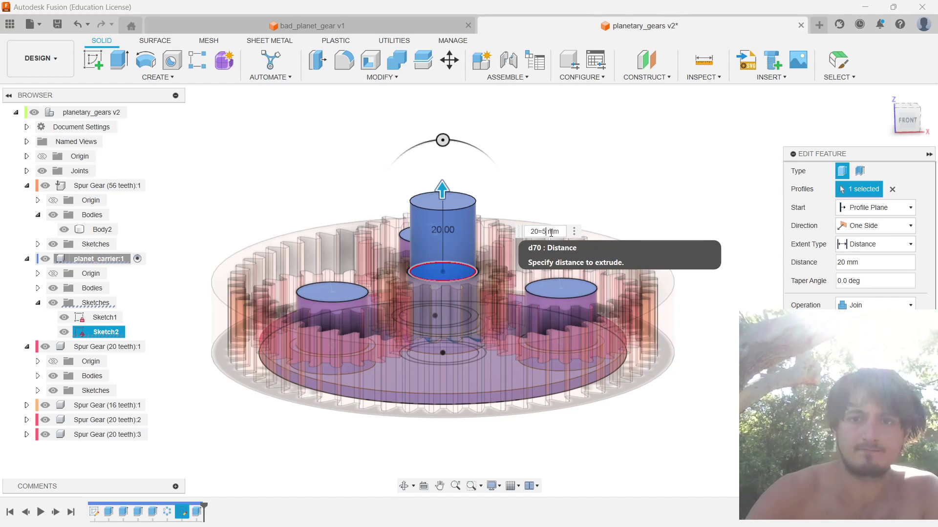
pyautogui.write('25')
pyautogui.press('Return')
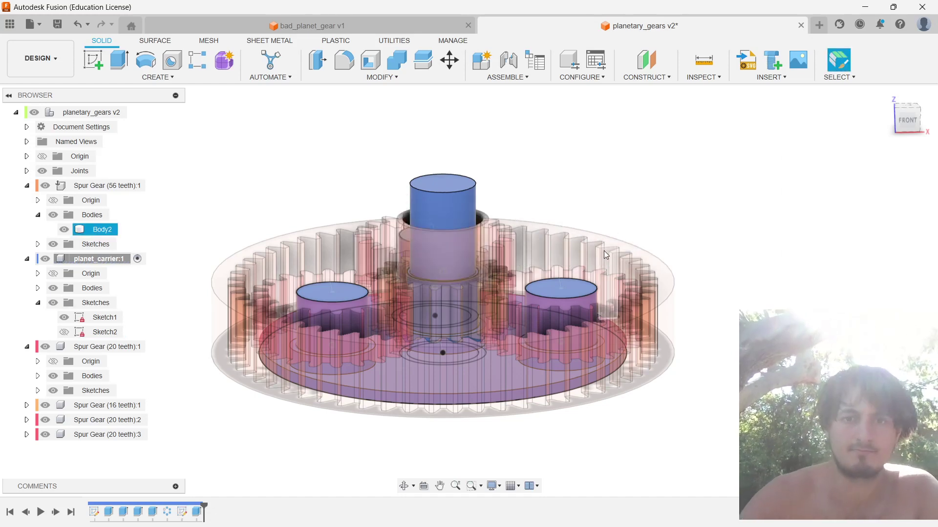
# Step: Save the design as a new version with the default description "User Saved"
pyautogui.keyDown('shift'); pyautogui.moveTo(608, 274); pyautogui.dragTo(606, 296, button='middle'); pyautogui.keyUp('shift')
pyautogui.hotkey('ctrl', 's')
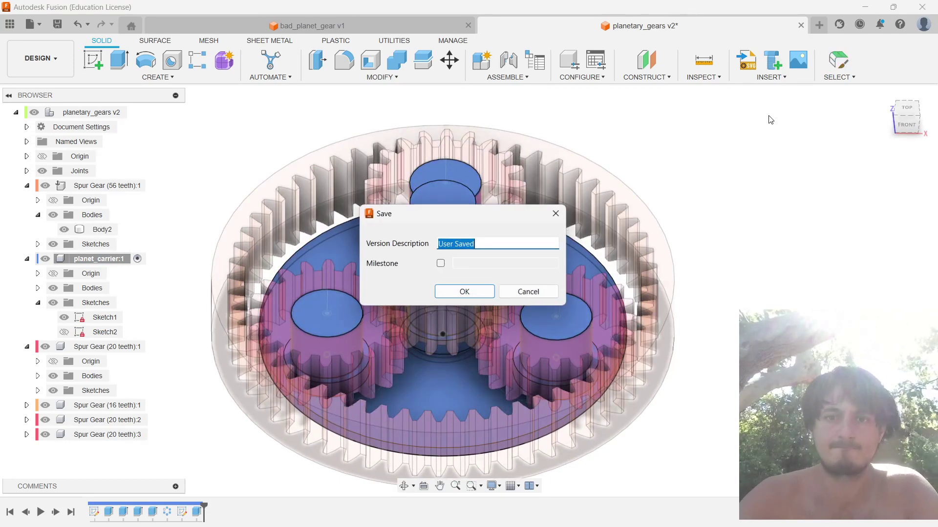
pyautogui.click(465, 292)
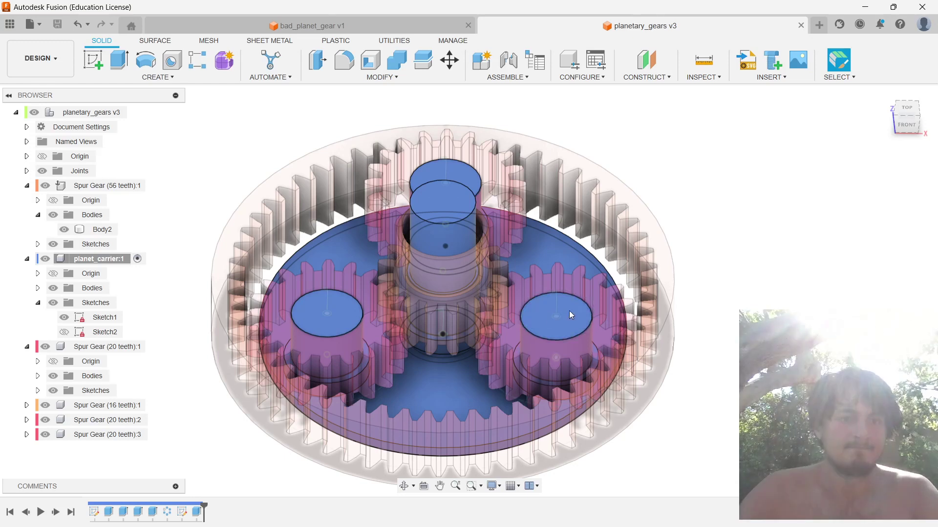
# Step: Rename the 56-tooth spur gear component to "ring gear"
pyautogui.click(635, 293)
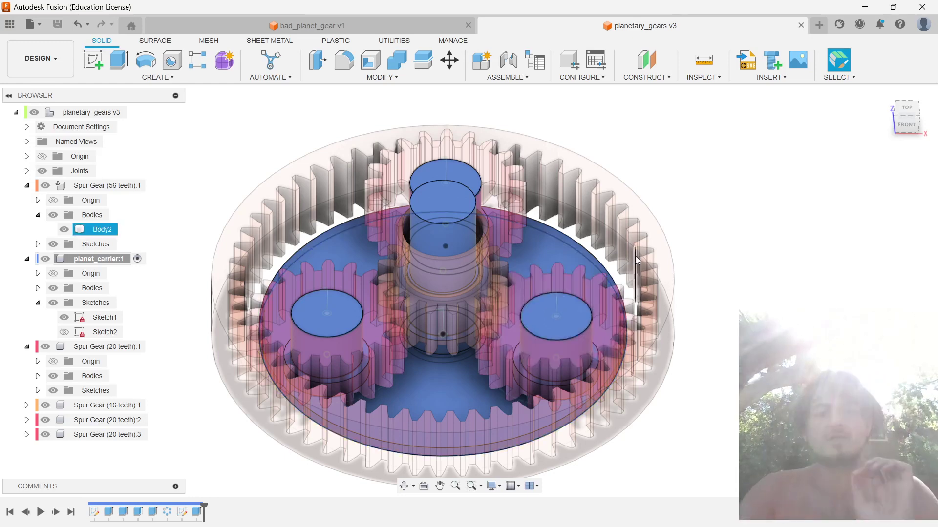
pyautogui.click(663, 245)
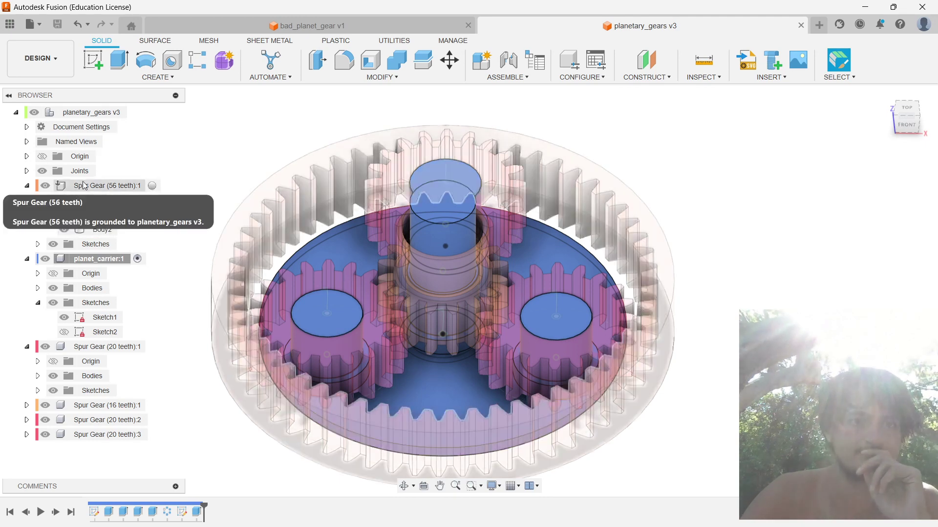
pyautogui.click(107, 186)
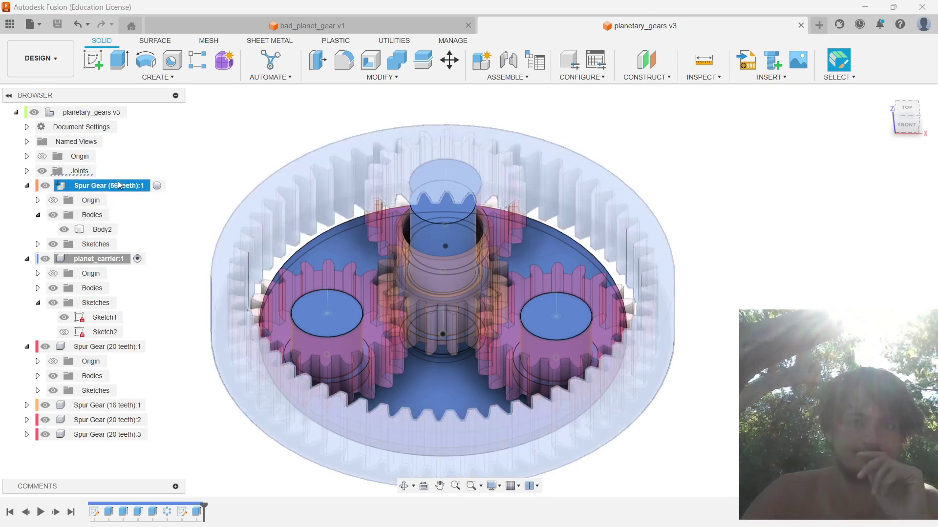
pyautogui.rightClick(120, 185)
pyautogui.click(148, 302)
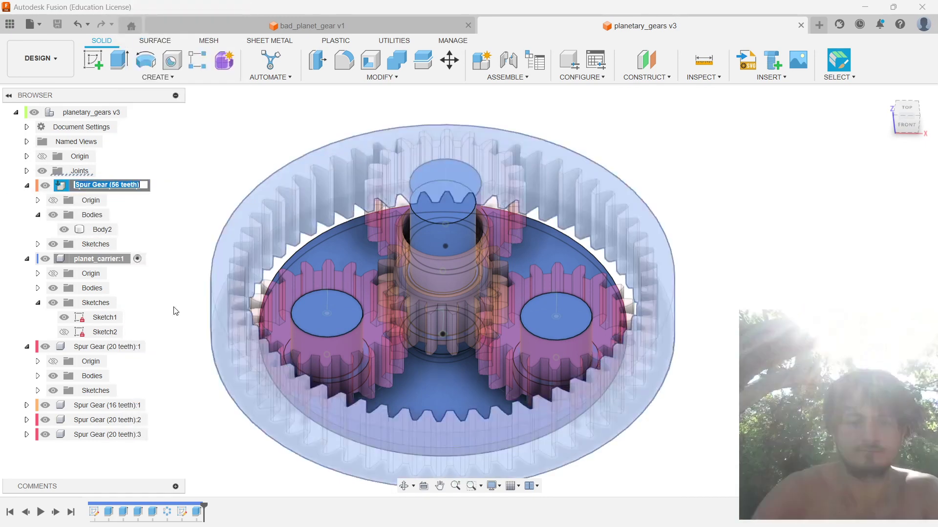
pyautogui.click(93, 348)
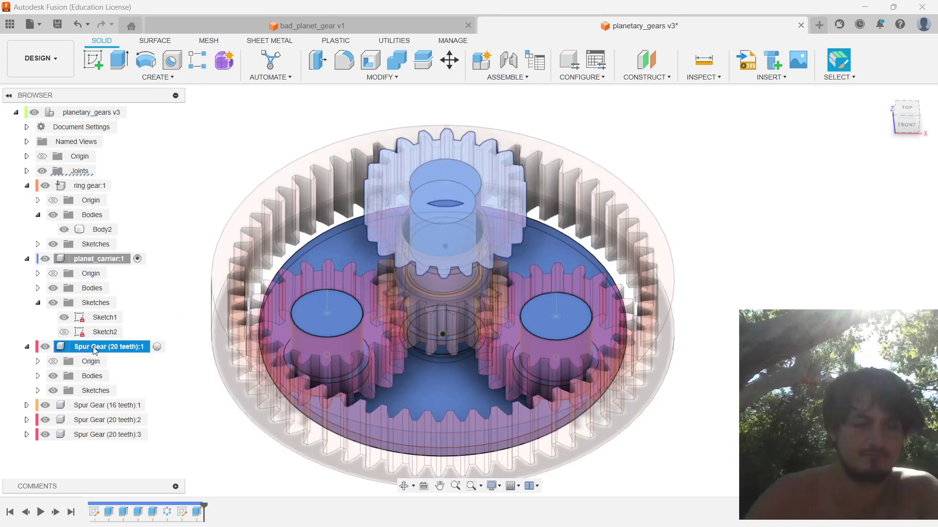
# Step: Start a mesh export of the whole planetary_gears v3 assembly as a single 3MF file with medium refinement
pyautogui.rightClick(94, 184)
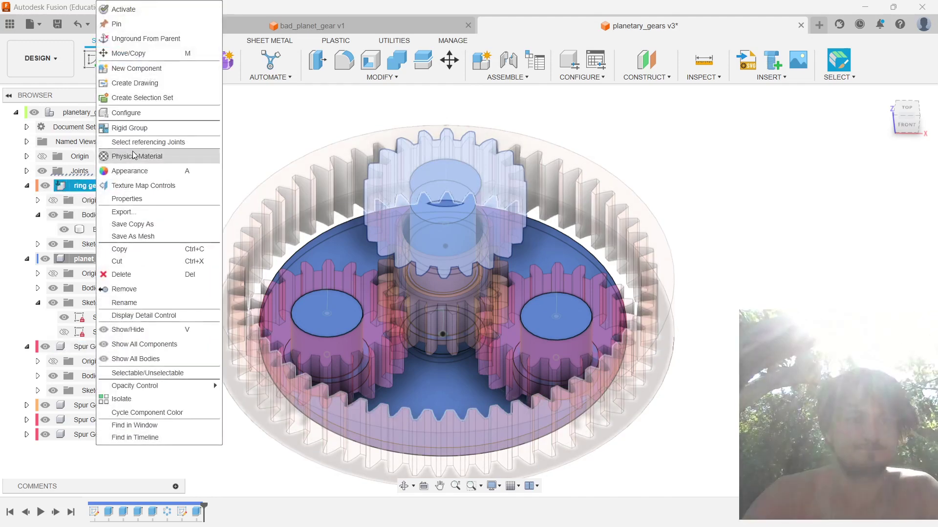
pyautogui.click(78, 113)
pyautogui.rightClick(83, 114)
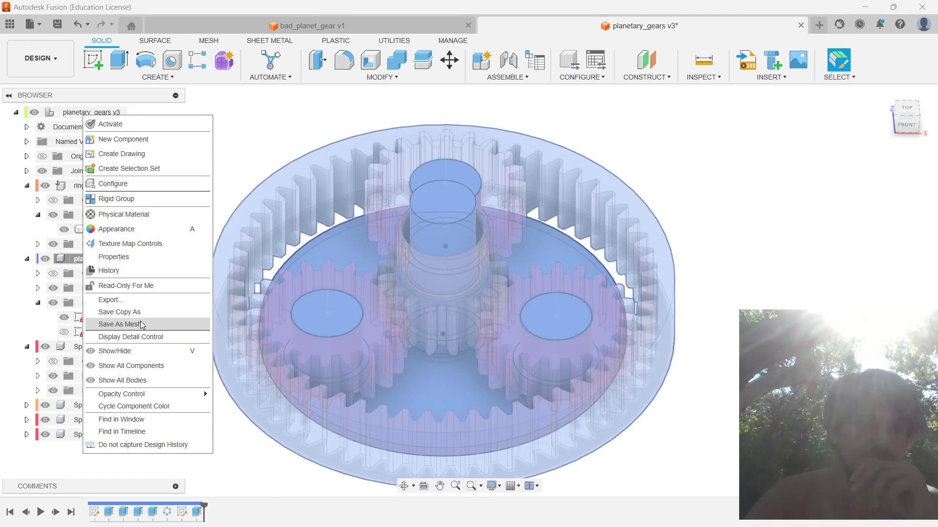
pyautogui.click(120, 324)
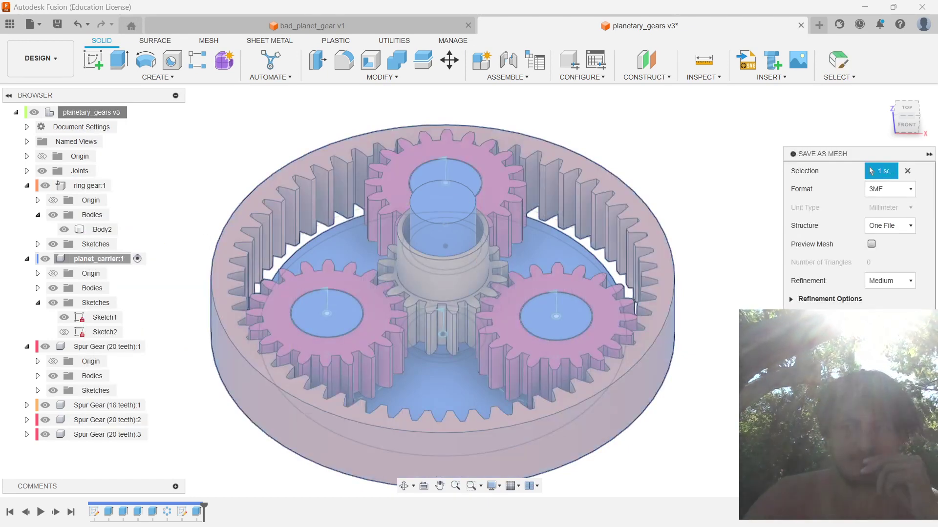
pyautogui.press('Return')
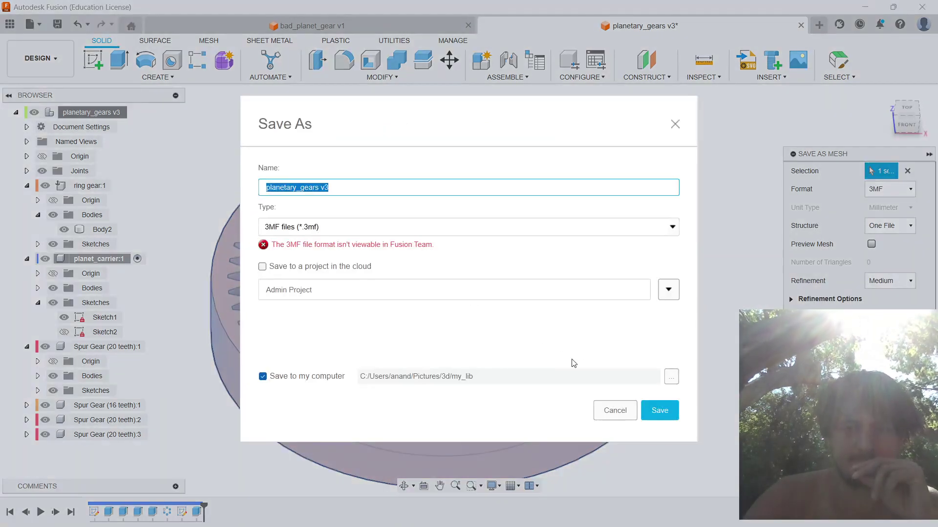
# Step: Create a planetary_gear folder inside Pictures > 3d and save the planetary_gears v3 mesh in it
pyautogui.click(670, 378)
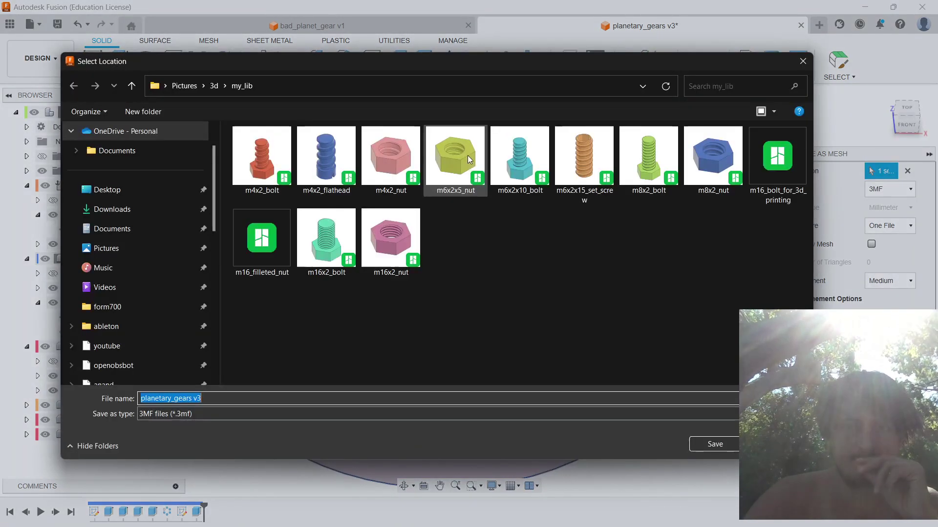
pyautogui.click(216, 88)
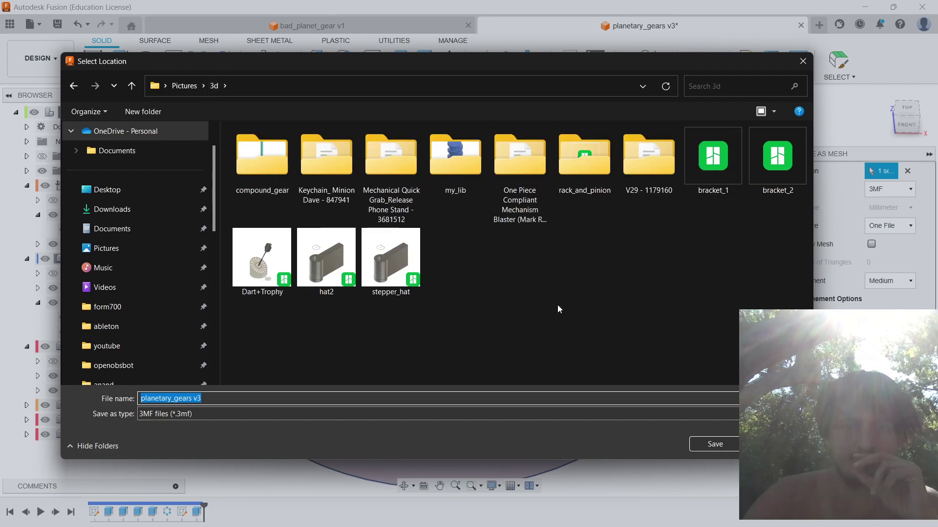
pyautogui.rightClick(558, 305)
pyautogui.moveTo(598, 278)
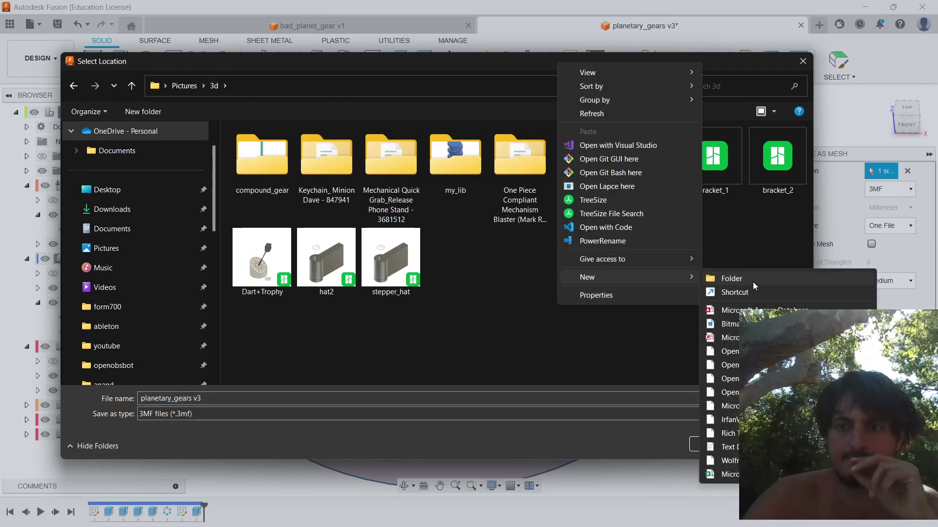
pyautogui.click(755, 282)
pyautogui.write('planet')
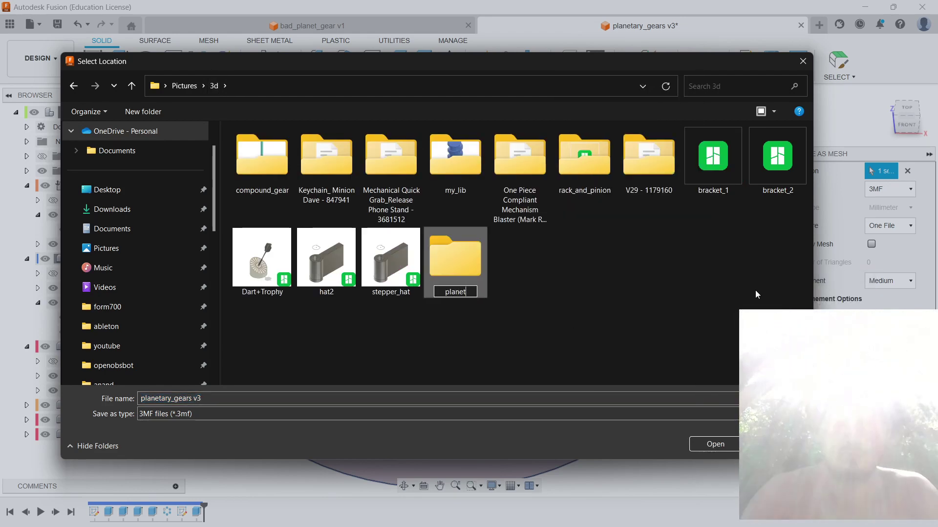
pyautogui.write('ary_gear')
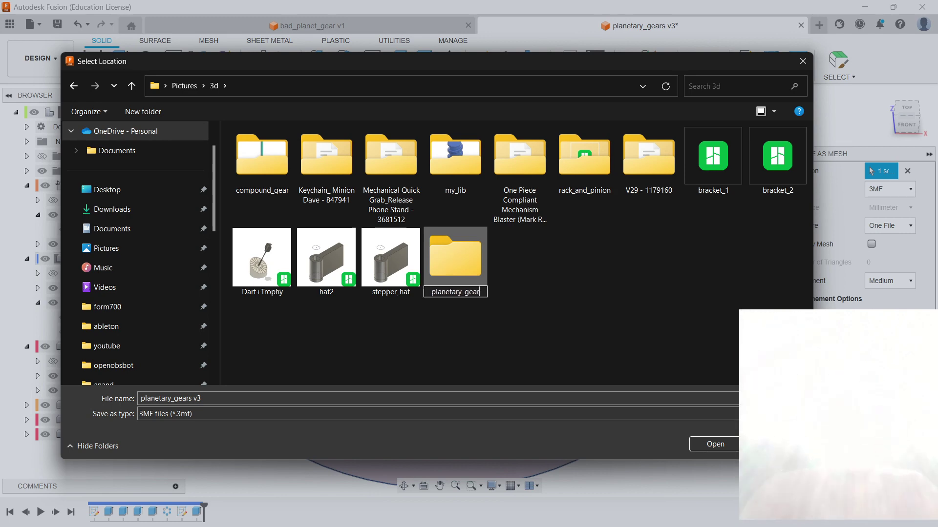
pyautogui.press('Return')
pyautogui.press('Return')
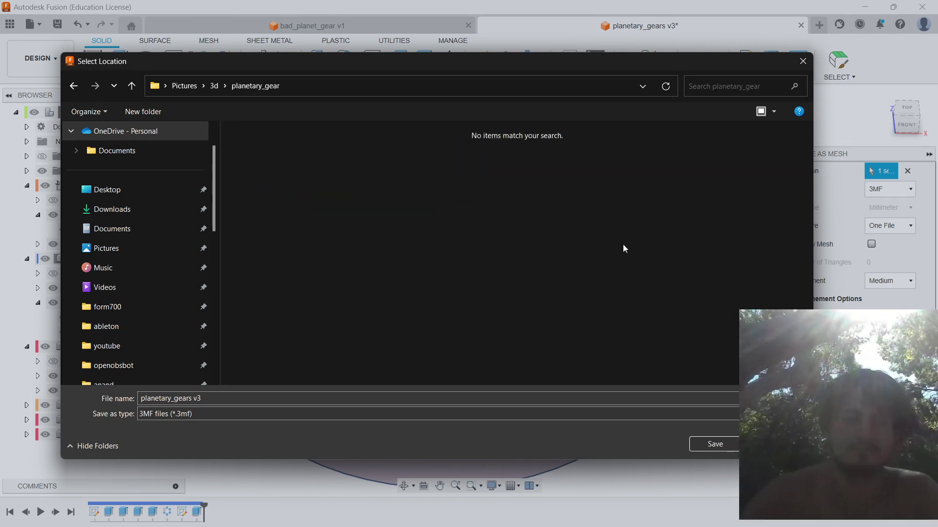
pyautogui.click(713, 444)
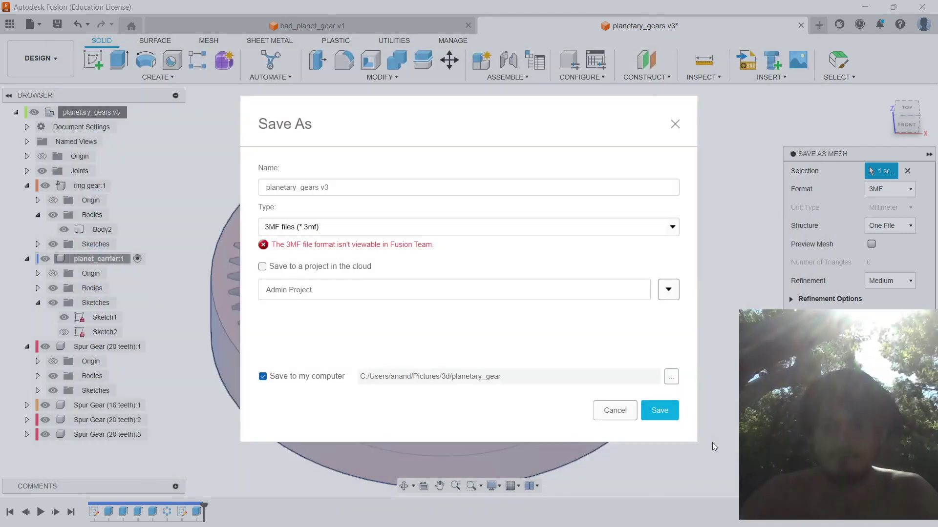
pyautogui.click(656, 410)
# Step: Switch to Bambu Studio and import planetary_gears v3 from the planetary_gear folder as a single object having multiple parts
pyautogui.hotkey('alt', 'Tab')
pyautogui.hotkey('alt', 'Tab')
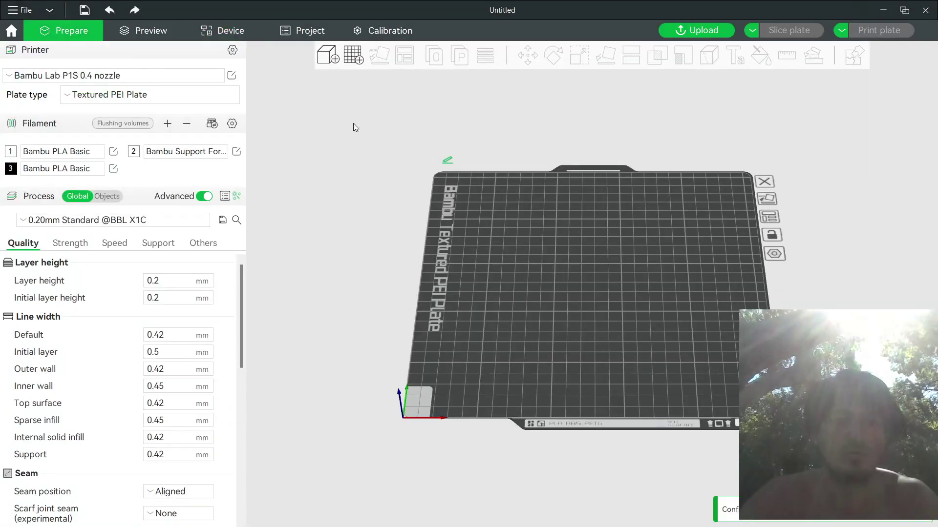
pyautogui.click(66, 32)
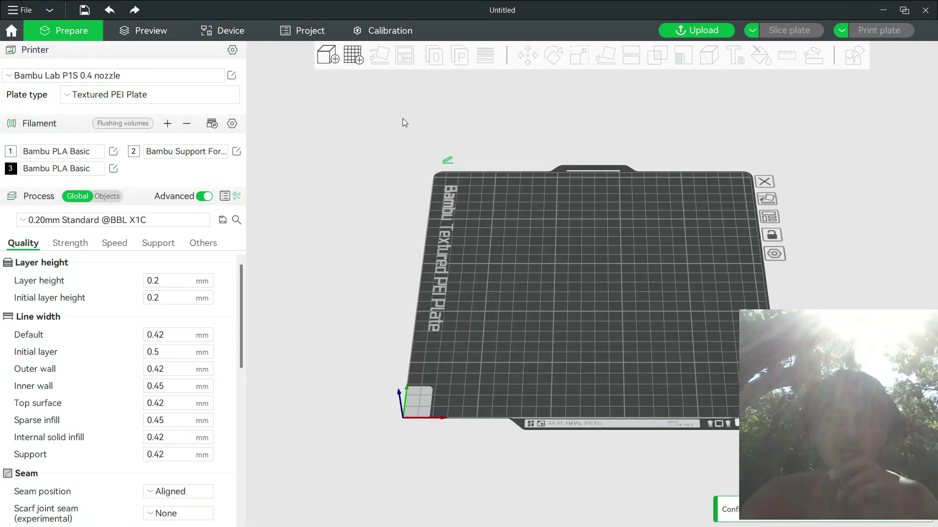
pyautogui.click(327, 55)
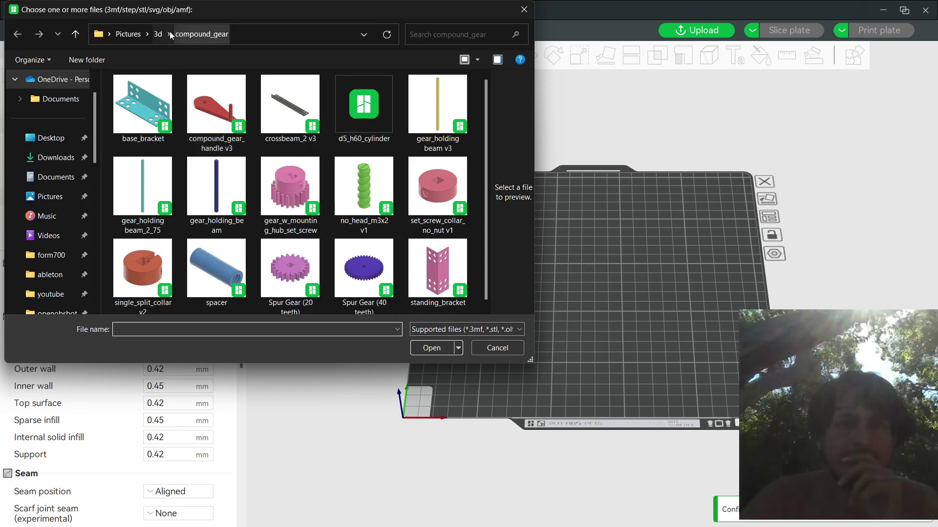
pyautogui.click(158, 34)
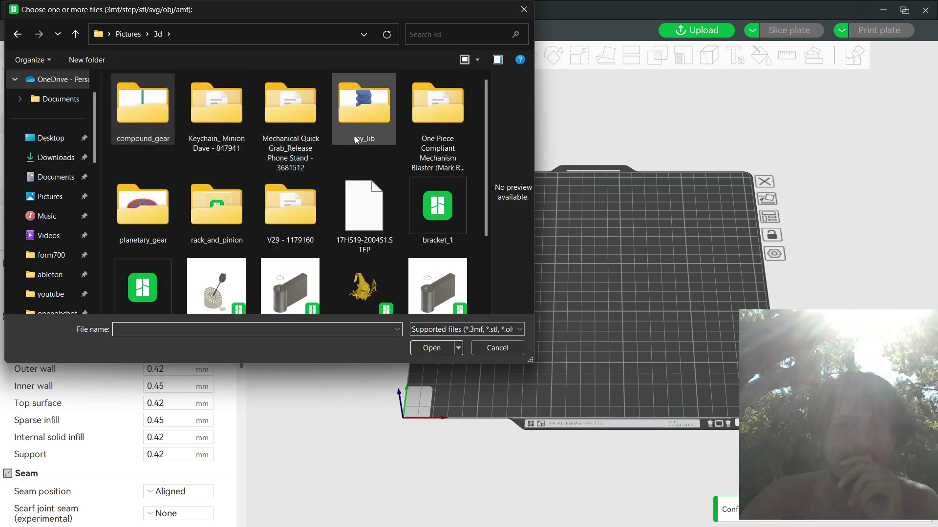
pyautogui.scroll(-2, 161, 256)
pyautogui.scroll(2, 220, 215)
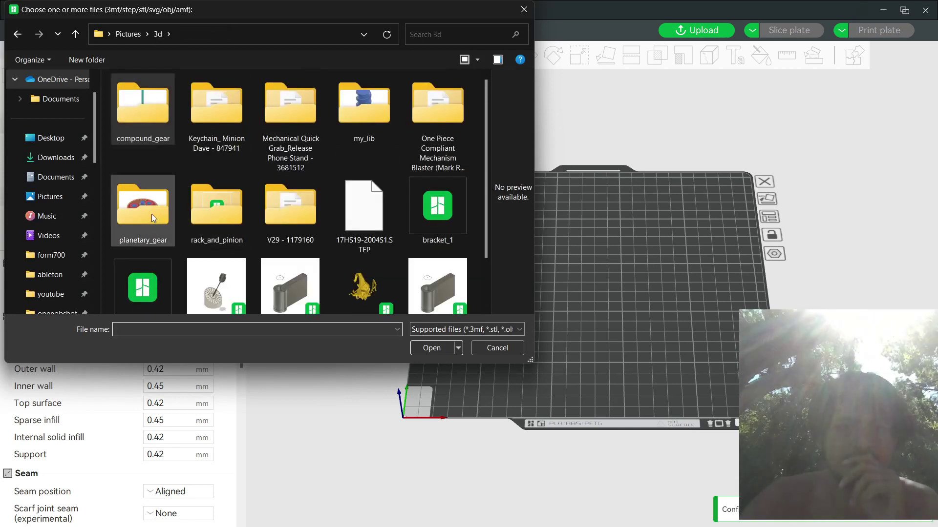
pyautogui.doubleClick(151, 214)
pyautogui.click(430, 348)
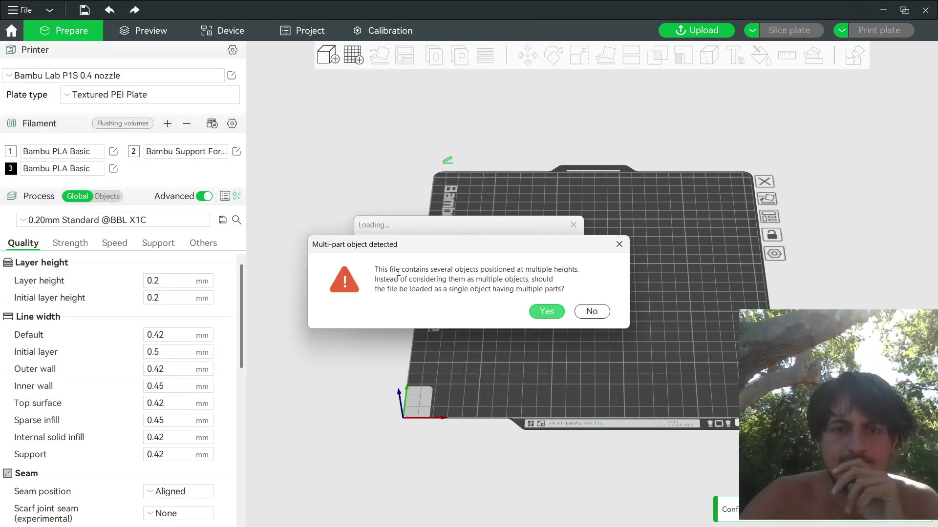
pyautogui.moveTo(391, 269); pyautogui.dragTo(567, 289)
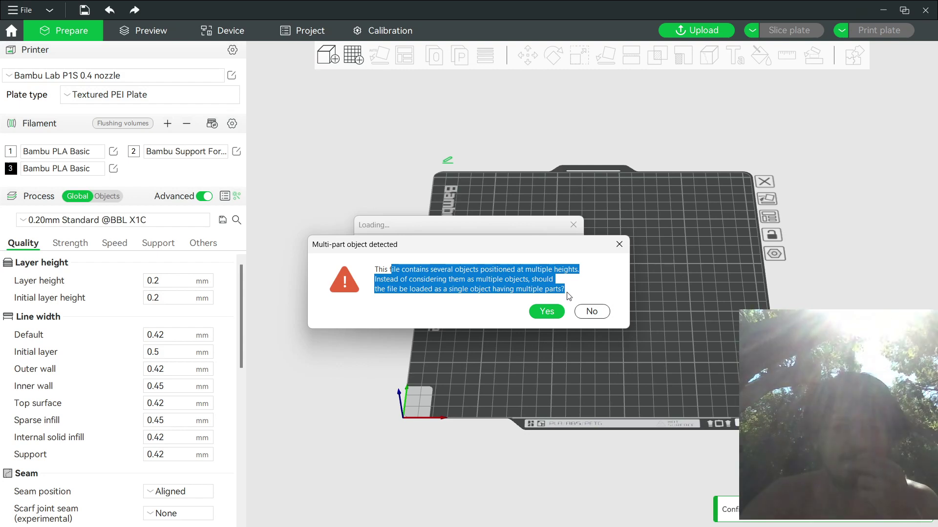
pyautogui.click(546, 312)
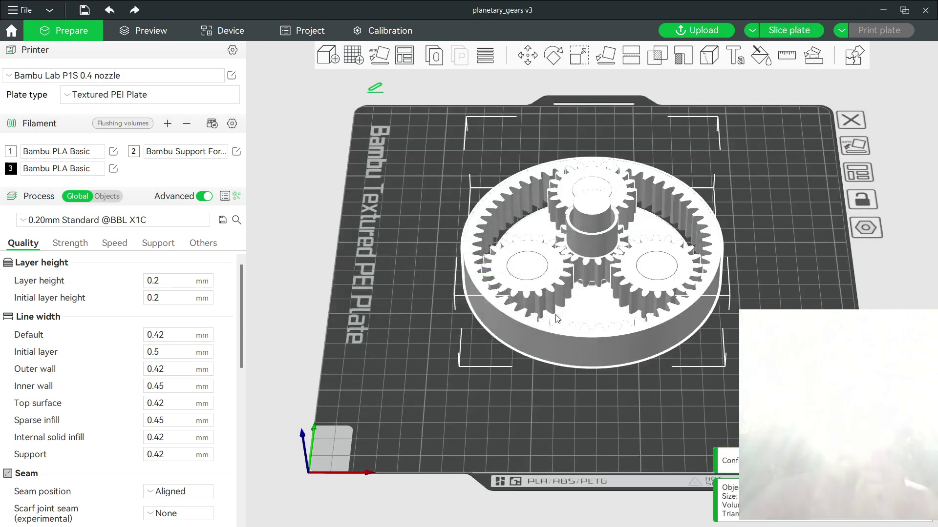
# Step: Try to arrange the imported single-object gear assembly on the plate with automatic spacing
pyautogui.rightClick(404, 56)
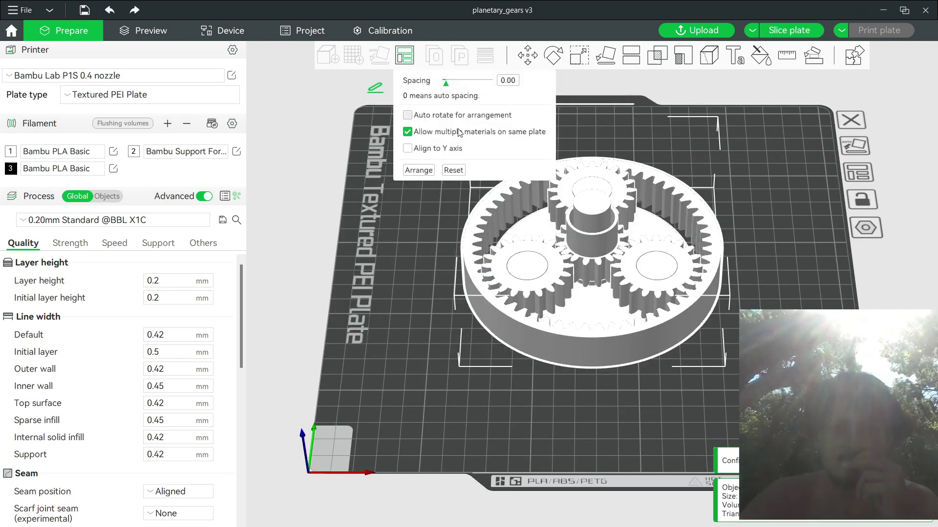
pyautogui.click(418, 170)
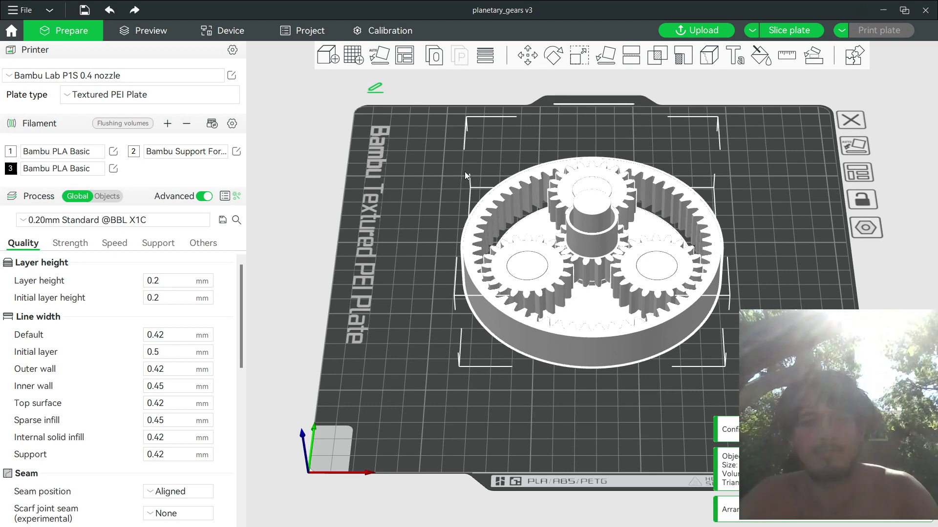
pyautogui.click(407, 187)
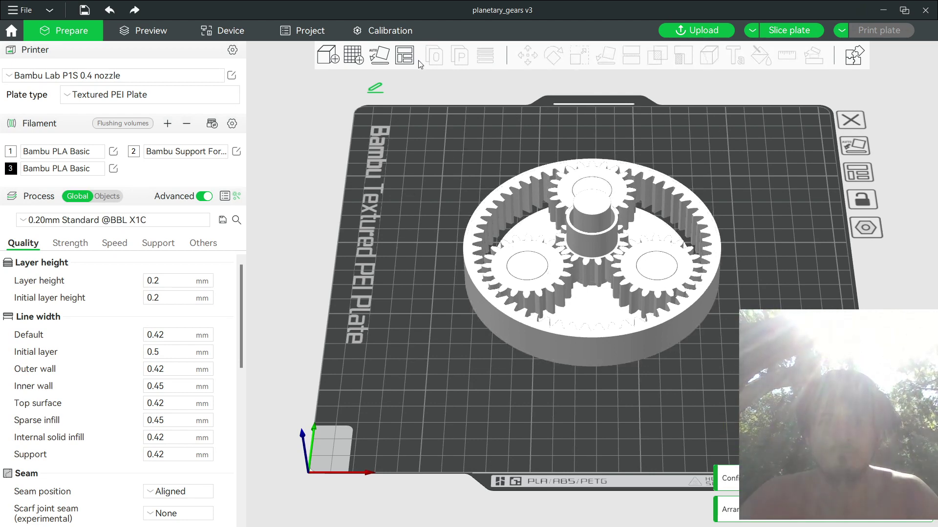
# Step: Split the gear assembly into separate objects and arrange them on the plate with automatic spacing
pyautogui.click(404, 63)
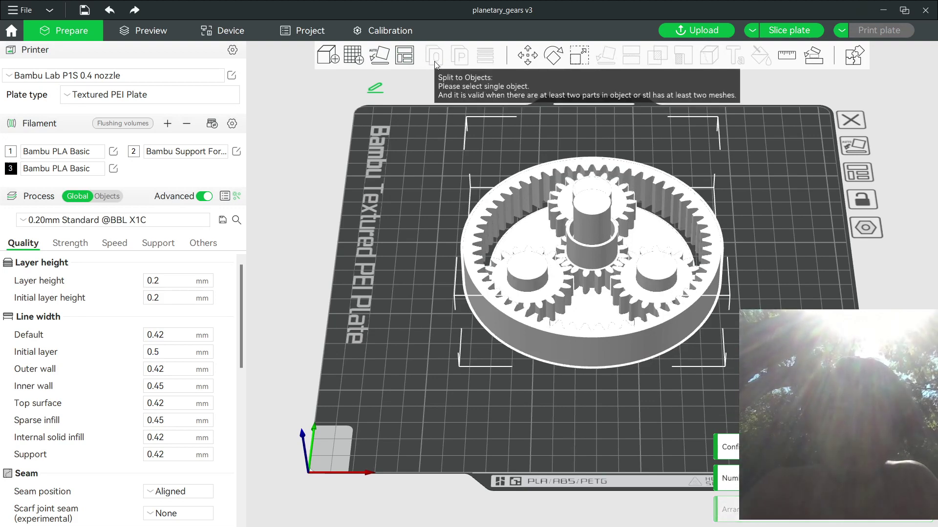
pyautogui.rightClick(405, 59)
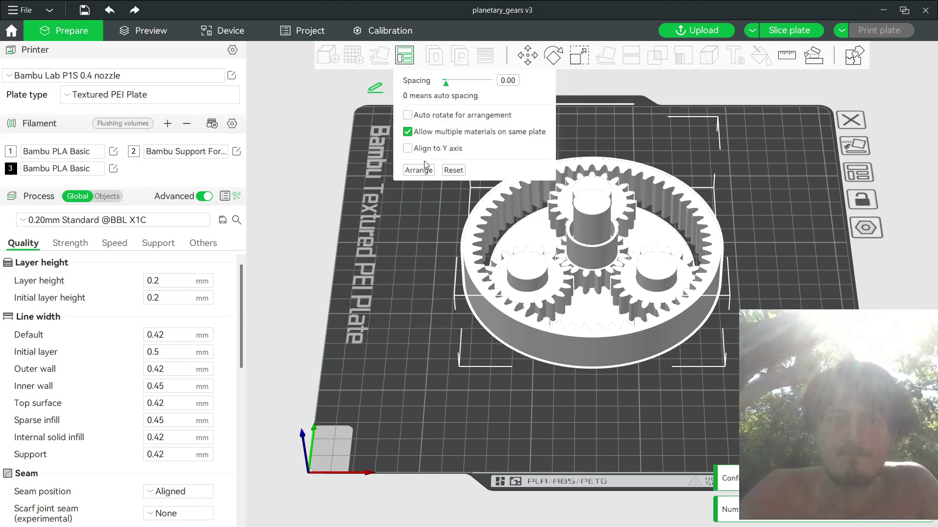
pyautogui.click(420, 170)
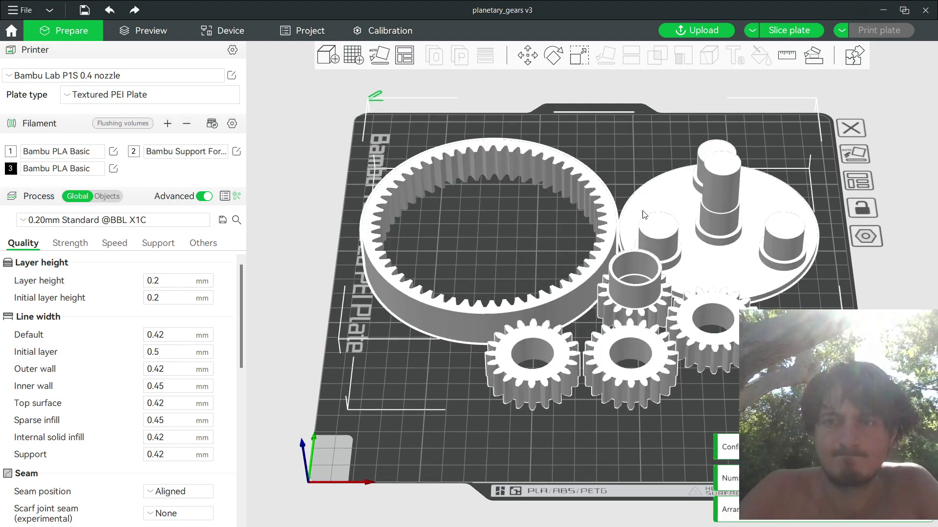
# Step: Rearrange all the separated gear parts so they fit within the build plate, keeping automatic spacing
pyautogui.moveTo(642, 211); pyautogui.dragTo(641, 219, button='middle')
pyautogui.moveTo(640, 159); pyautogui.dragTo(627, 165, button='middle')
pyautogui.moveTo(757, 147); pyautogui.dragTo(872, 244)
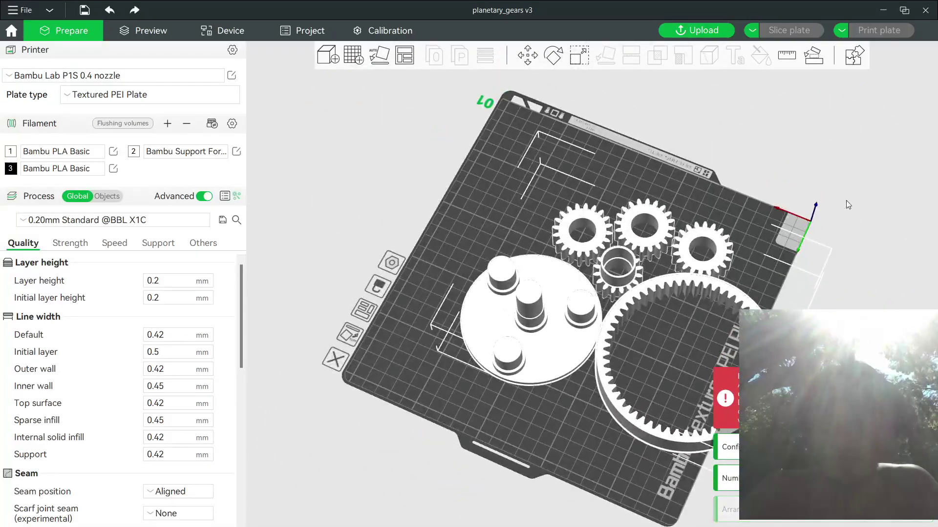
pyautogui.moveTo(847, 204); pyautogui.dragTo(610, 158, button='right')
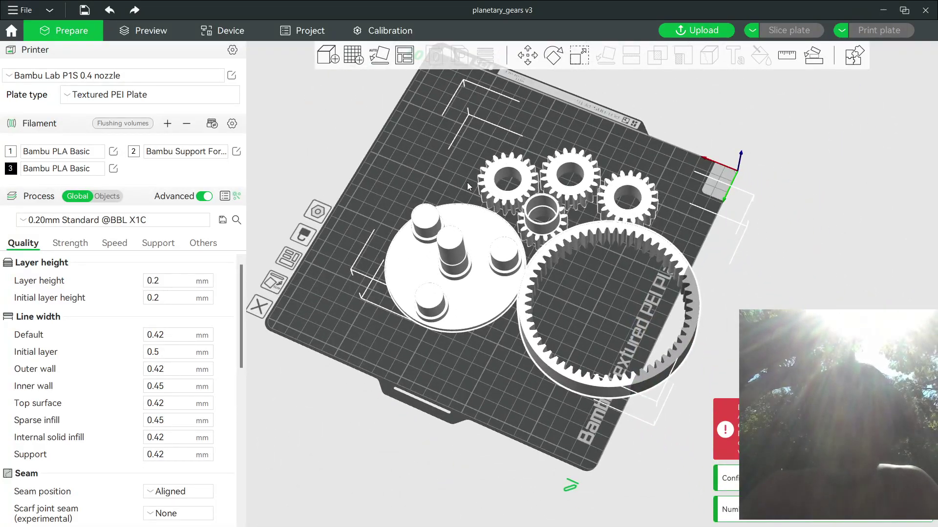
pyautogui.rightClick(399, 57)
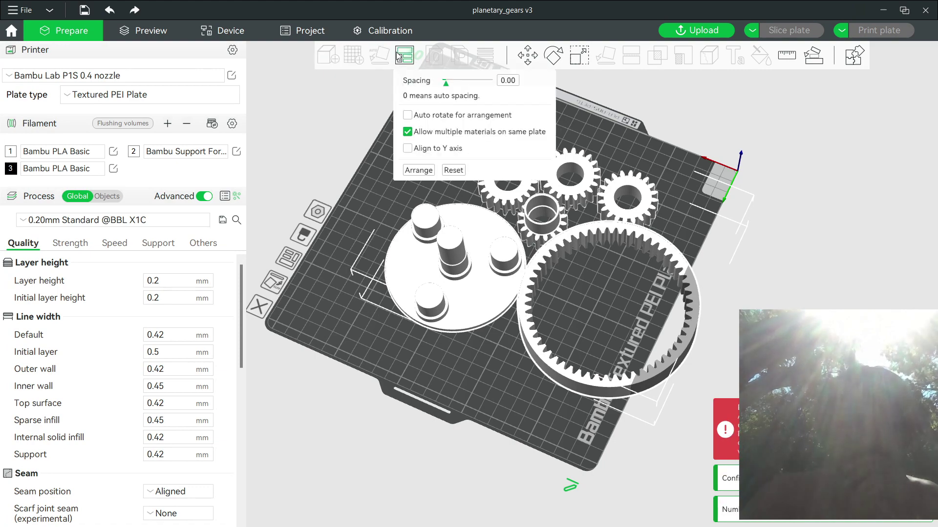
pyautogui.click(423, 169)
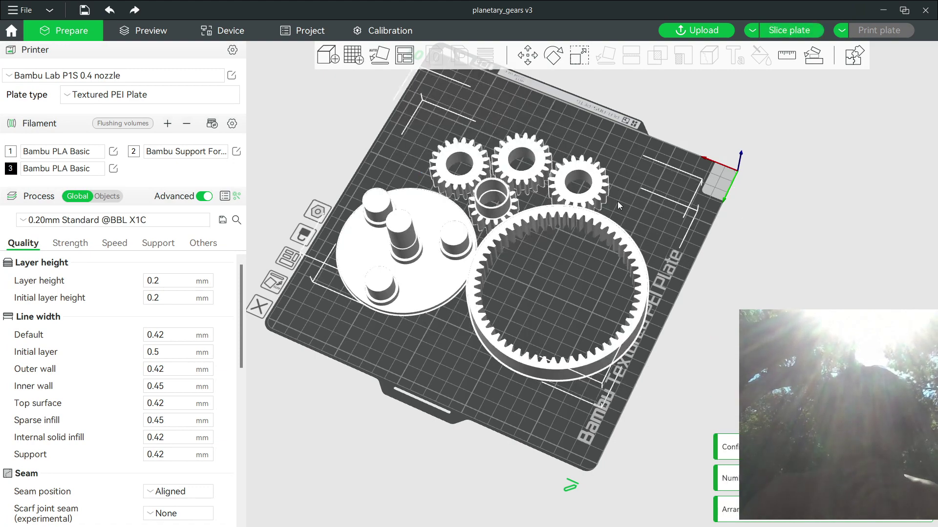
pyautogui.moveTo(617, 201); pyautogui.dragTo(745, 204)
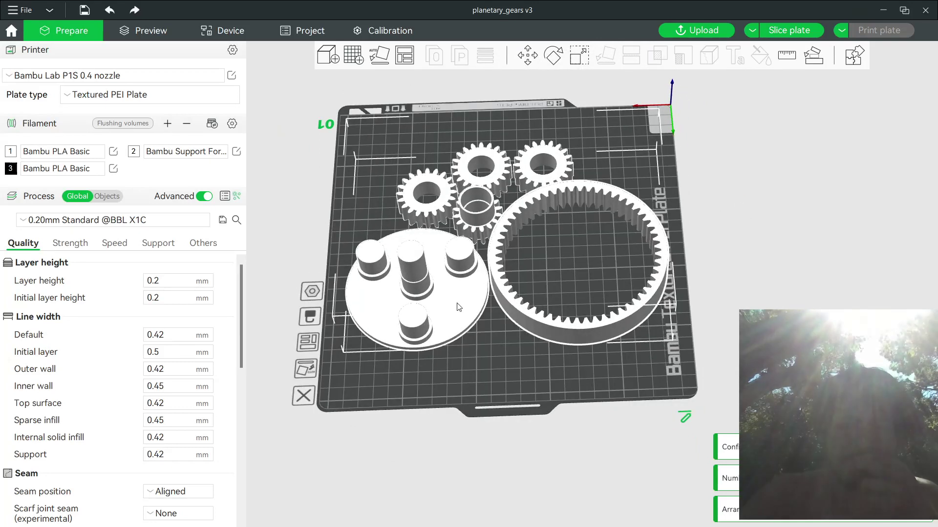
pyautogui.scroll(5, 459, 307)
pyautogui.click(452, 409)
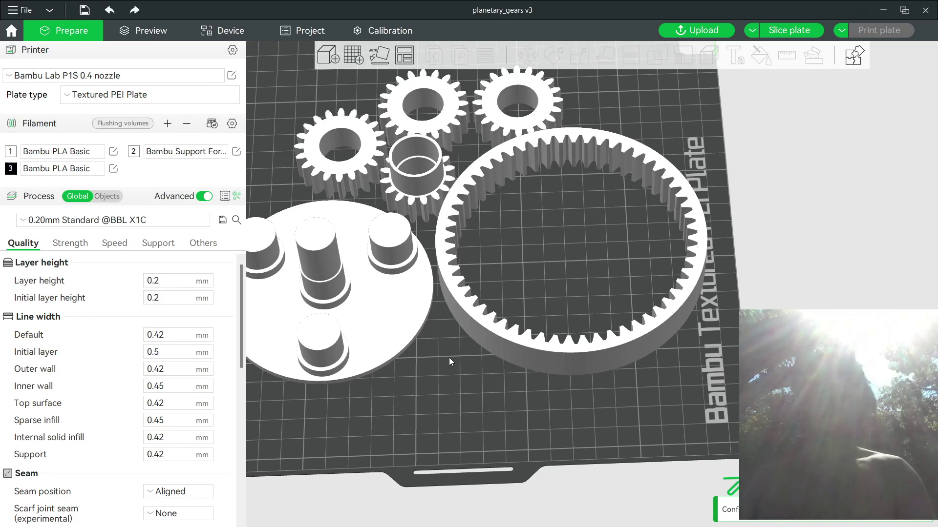
pyautogui.hotkey('alt', 'Tab')
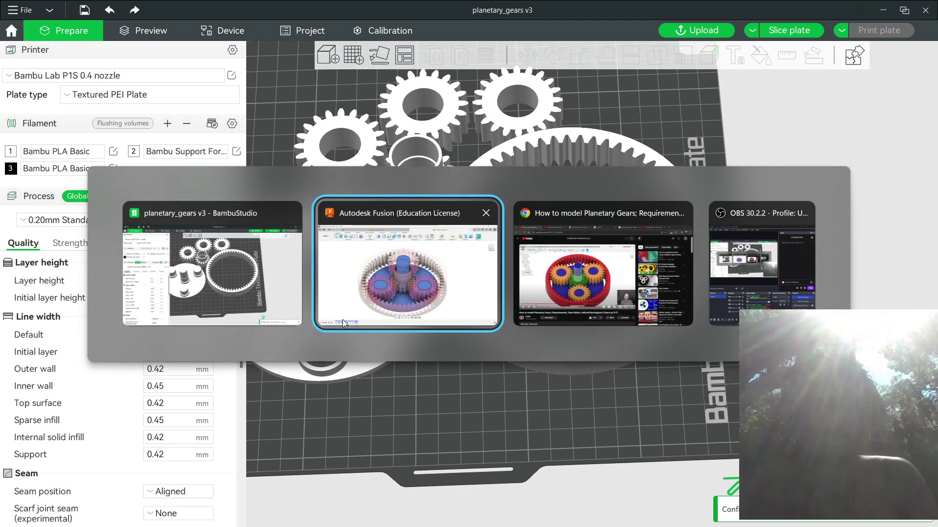
pyautogui.hotkey('alt', 'Tab')
pyautogui.hotkey('alt', 'Tab')
pyautogui.hotkey('alt', 'Tab')
pyautogui.hotkey('alt', 'Tab')
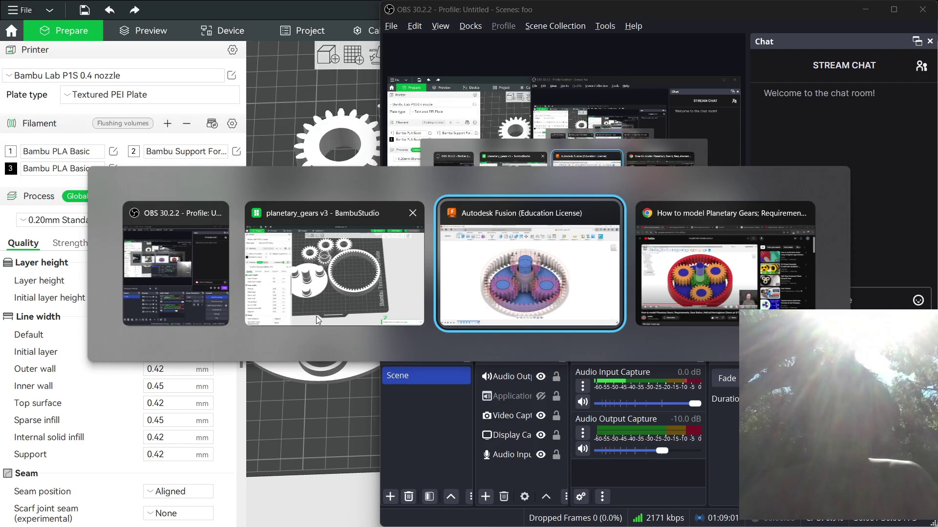
pyautogui.hotkey('alt', 'shift', 'Tab')
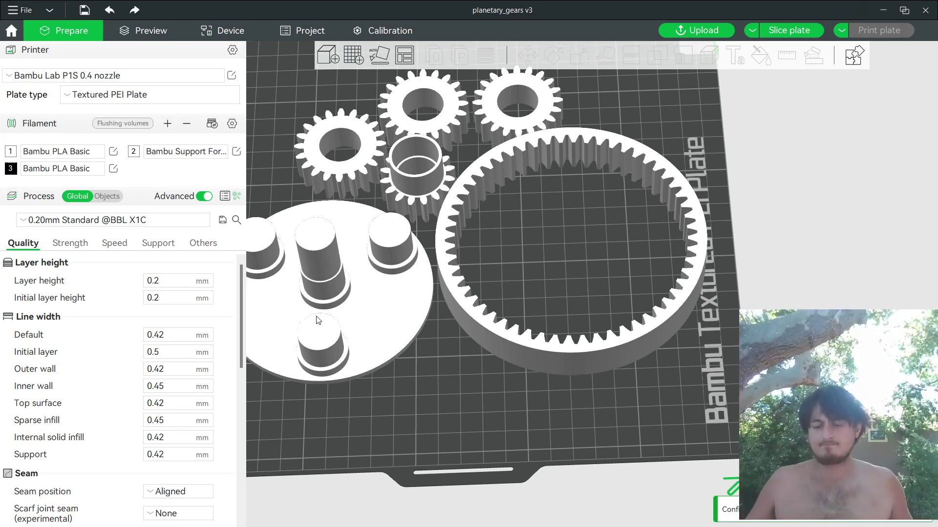
# Step: Slice the plate and inspect the sliced preview of the gears, ring gear and planet carrier
pyautogui.click(802, 27)
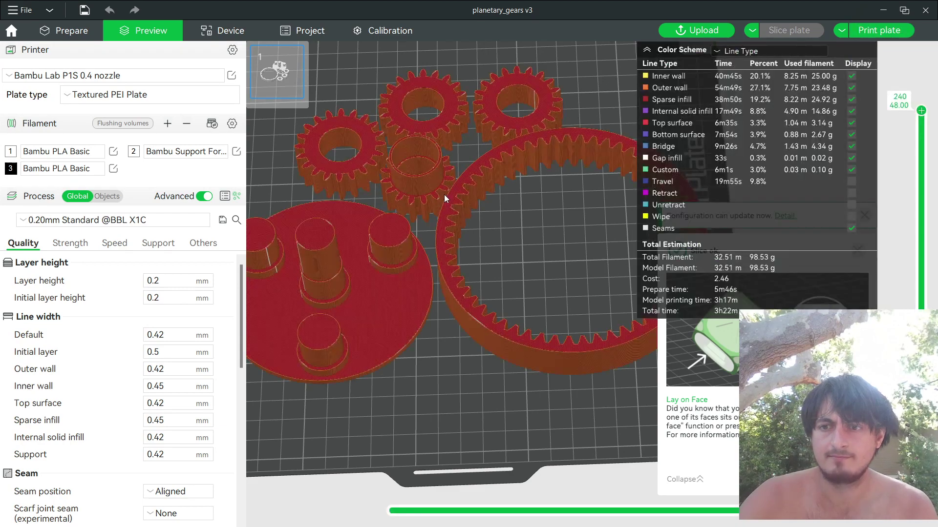
pyautogui.scroll(5, 444, 195)
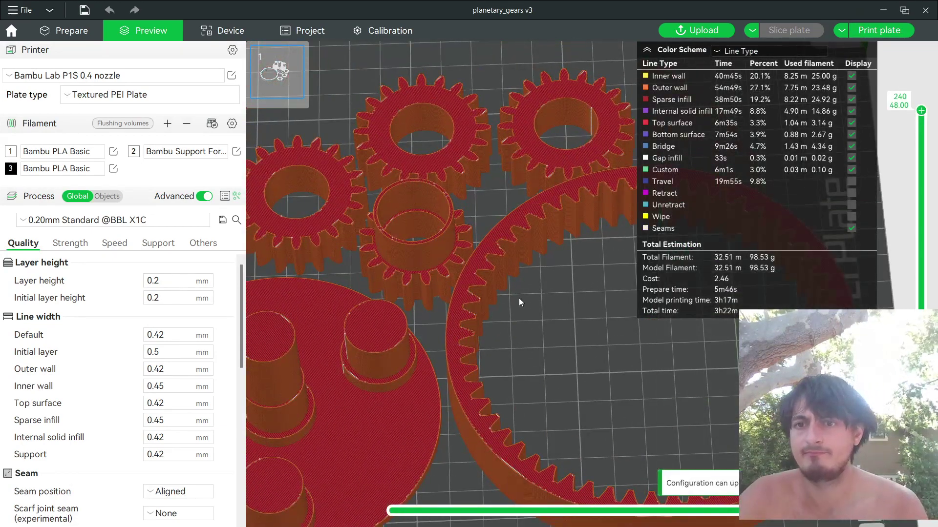
pyautogui.moveTo(518, 302); pyautogui.dragTo(601, 306)
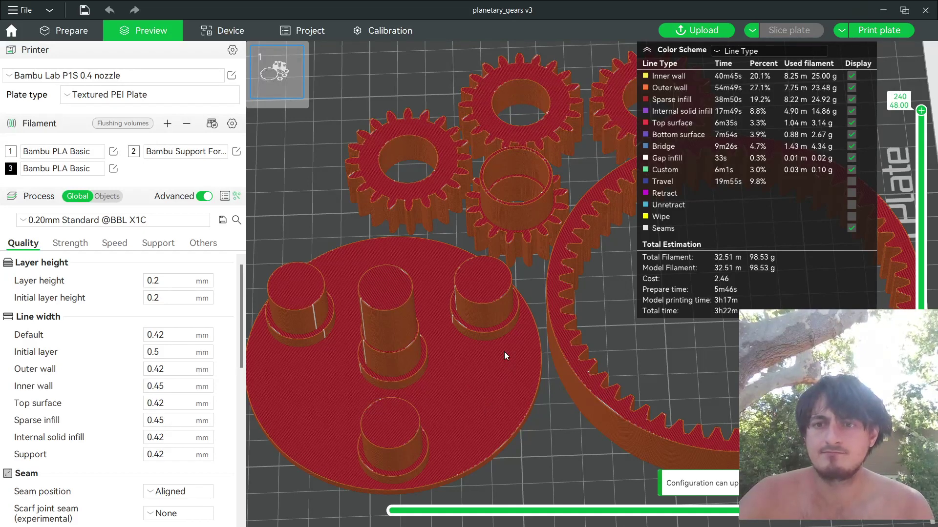
# Step: Send the sliced planetary_gears v3 plate to the printer as a print job
pyautogui.scroll(-10, 121, 355)
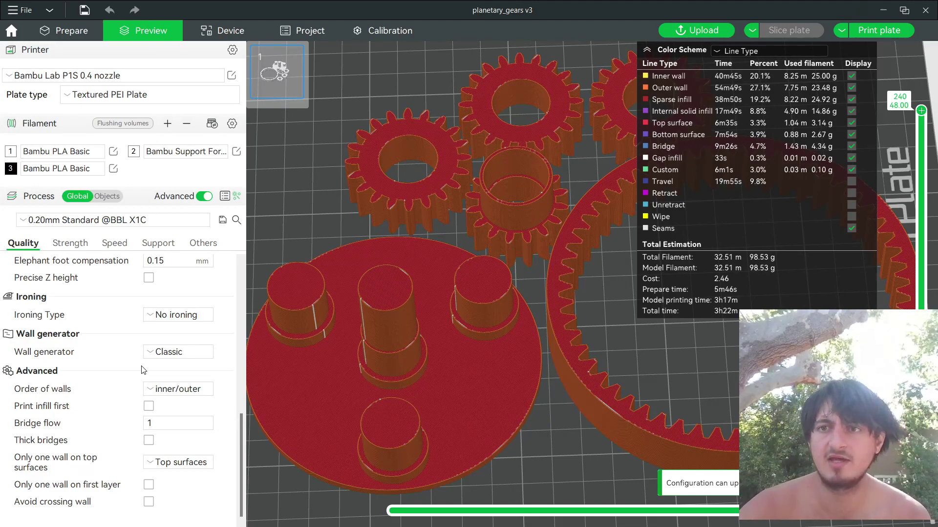
pyautogui.click(910, 31)
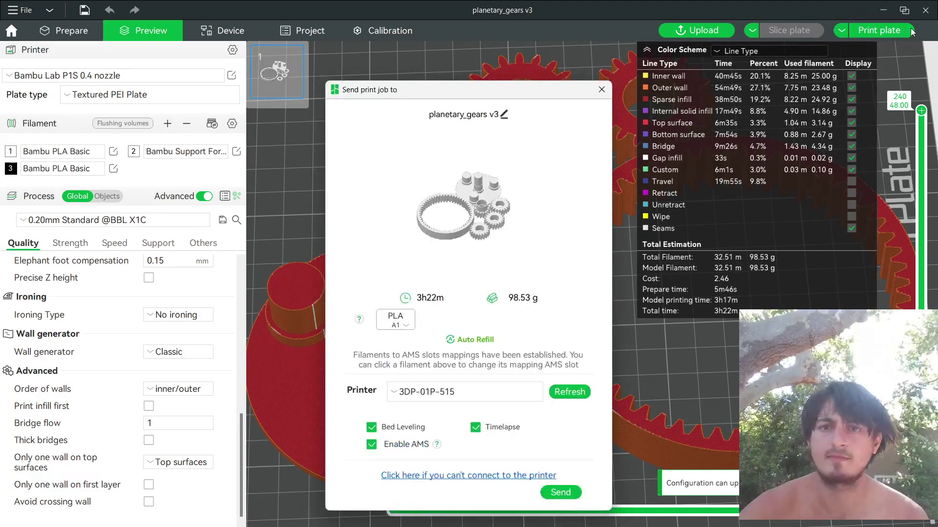
pyautogui.click(580, 493)
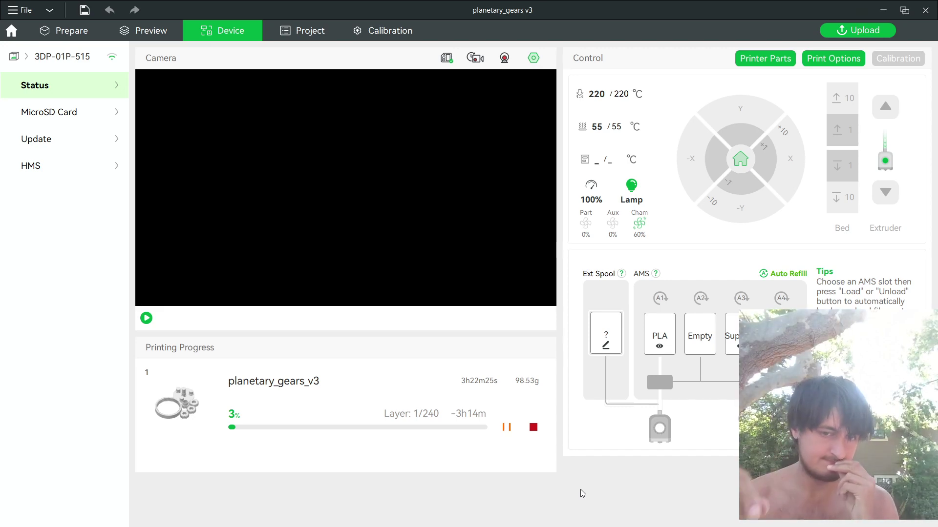
# Step: Switch to Chrome, open the video Basic Mechanisms: Compound Gears, skip to 0:18 and pause it on the gear train
pyautogui.hotkey('alt', 'Tab')
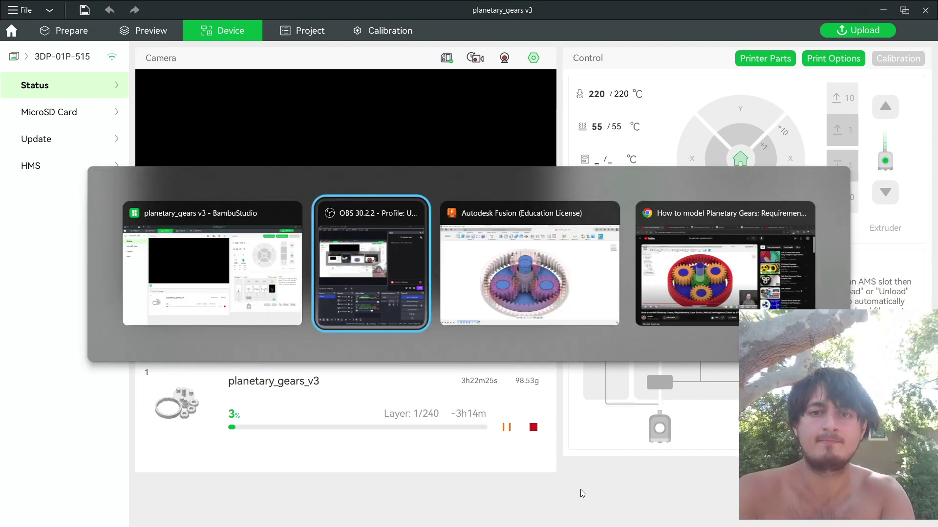
pyautogui.hotkey('alt', 'Tab')
pyautogui.hotkey('alt', 'Tab')
pyautogui.write('ompound')
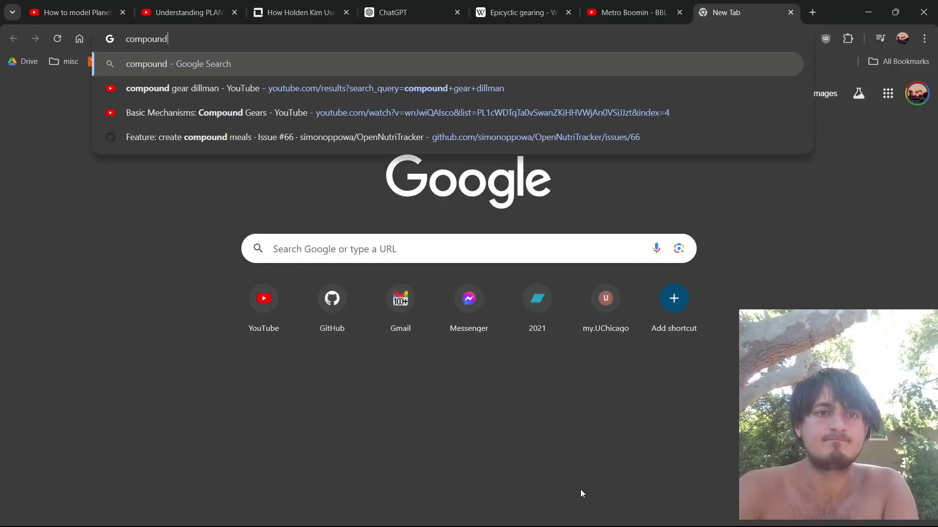
pyautogui.press('Down')
pyautogui.press('Up')
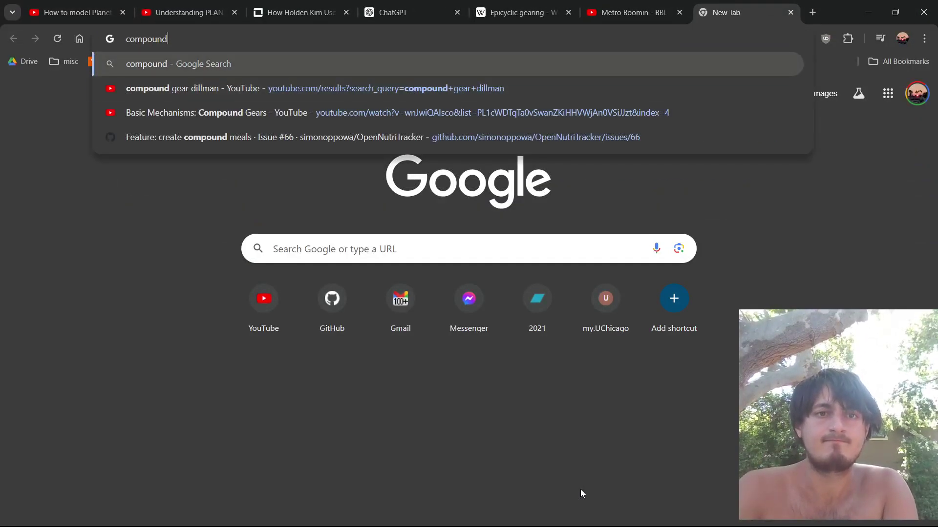
pyautogui.press('Down')
pyautogui.press('Down')
pyautogui.press('Return')
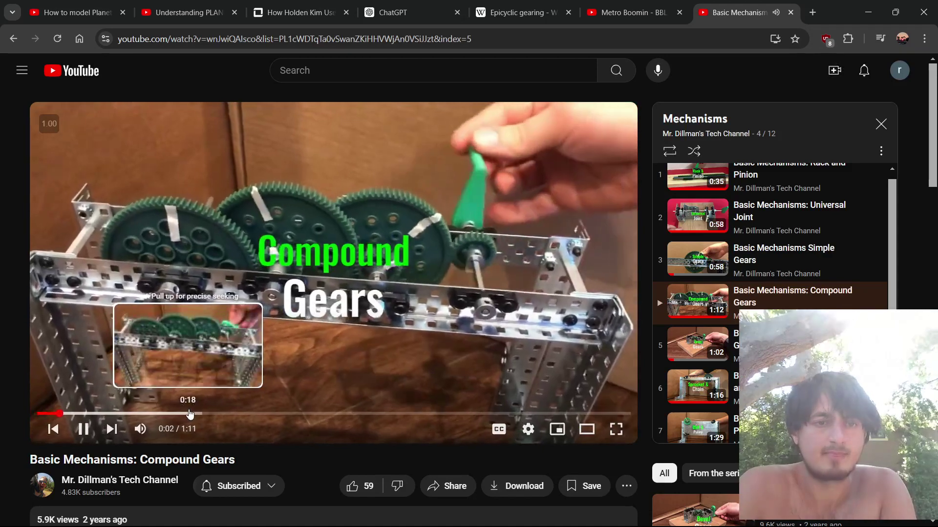
pyautogui.click(190, 414)
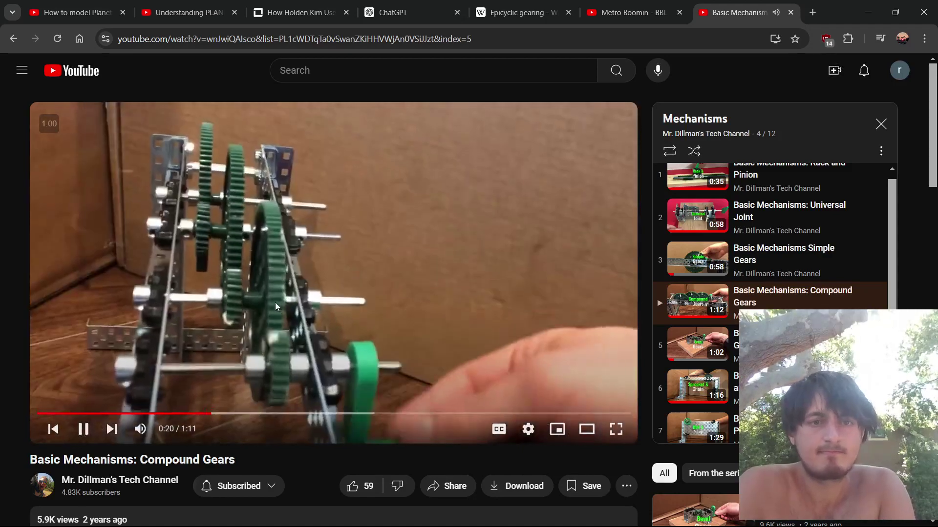
pyautogui.click(275, 304)
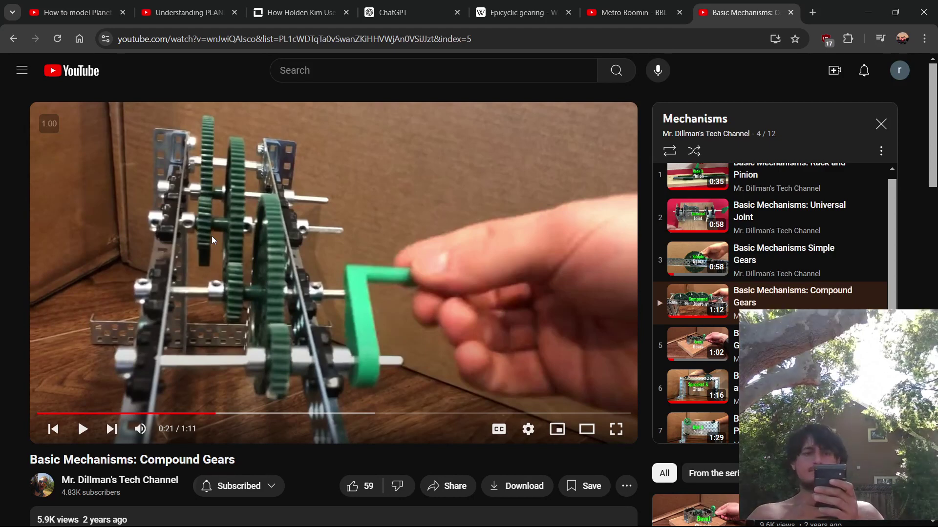
pyautogui.hotkey('alt', 'Tab')
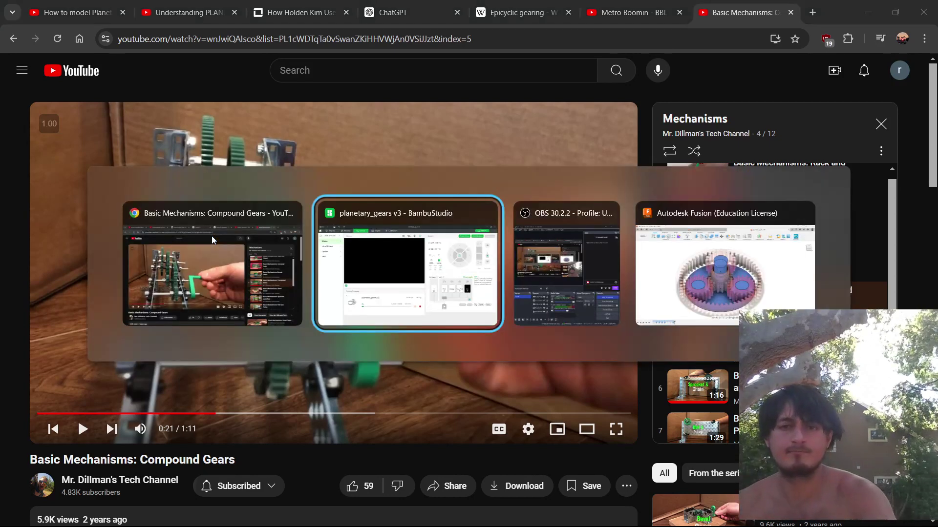
pyautogui.click(212, 235)
pyautogui.moveTo(737, 513)
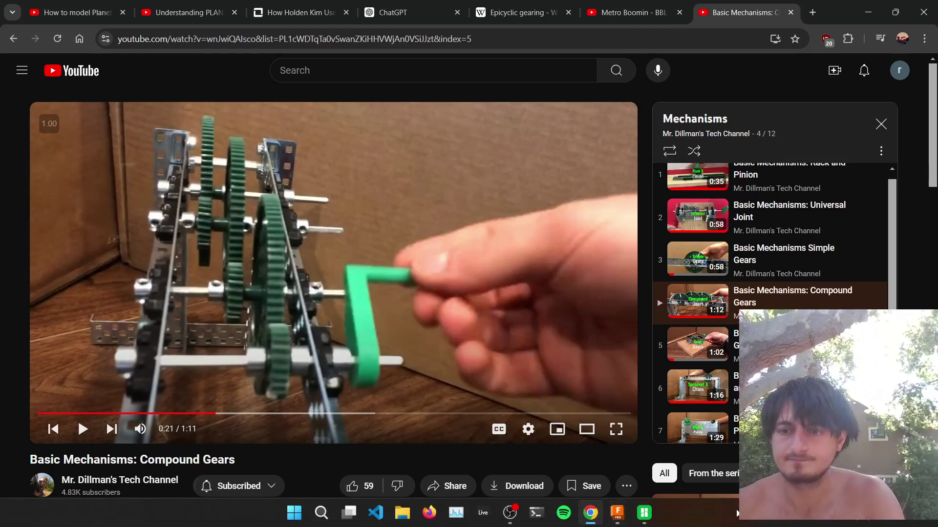
pyautogui.click(773, 520)
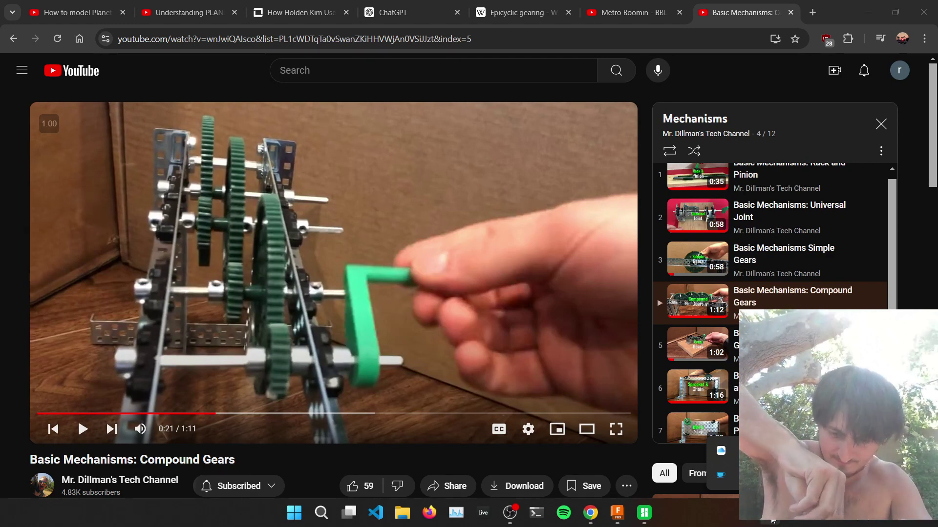
# Step: Switch to Fusion and open the most recently updated m4x2 design from the Admin Project
pyautogui.hotkey('alt', 'Tab')
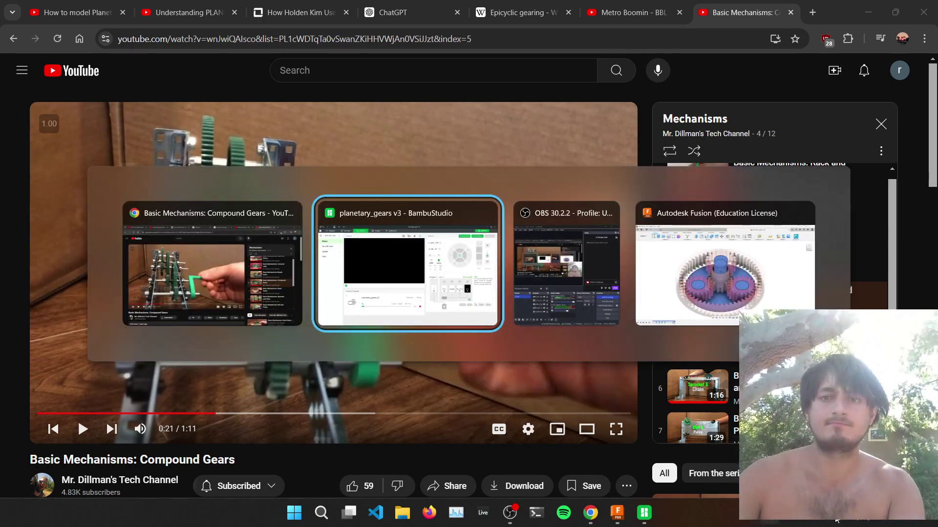
pyautogui.hotkey('alt', 'Tab')
pyautogui.hotkey('alt', 'Tab')
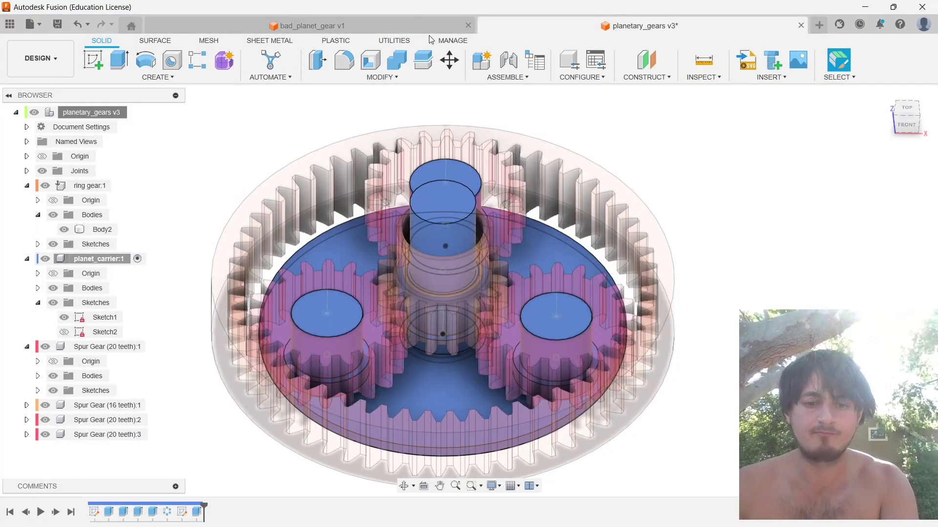
pyautogui.hotkey('ctrl', 'o')
pyautogui.scroll(-10, 458, 261)
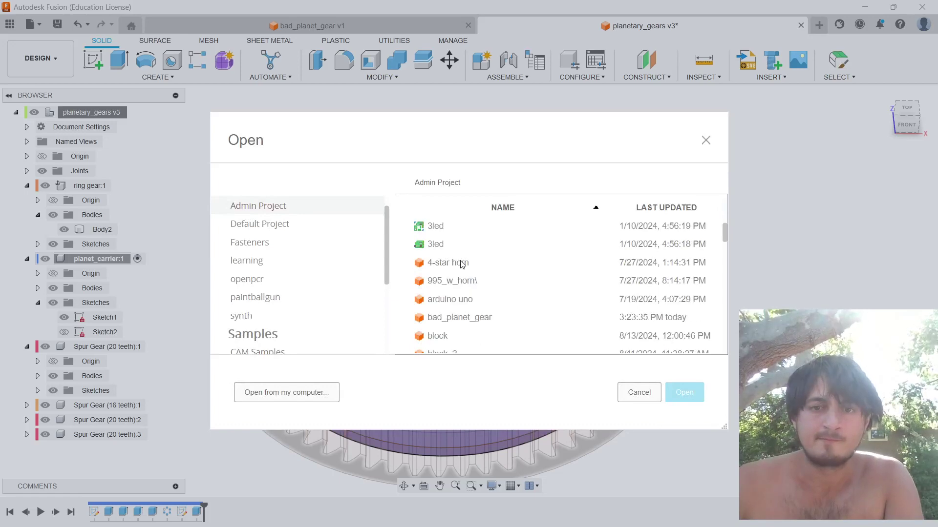
pyautogui.click(459, 281)
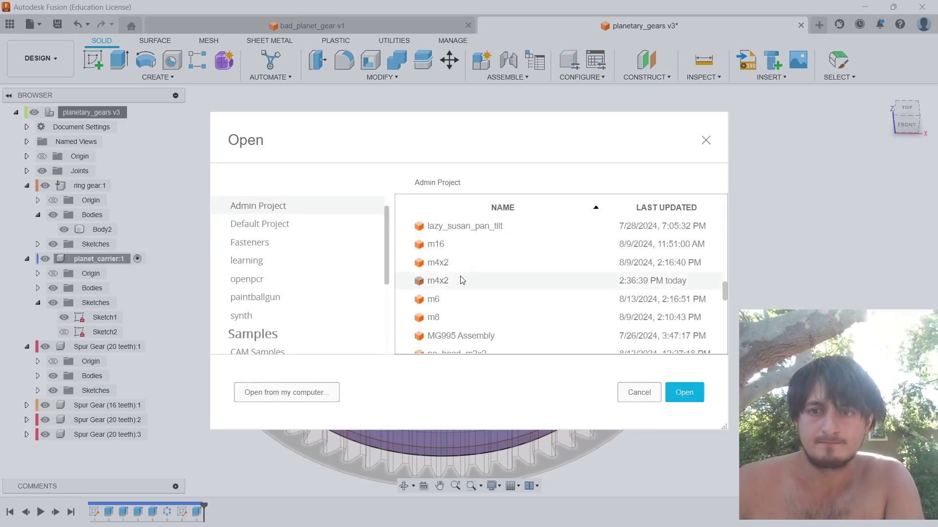
pyautogui.click(684, 393)
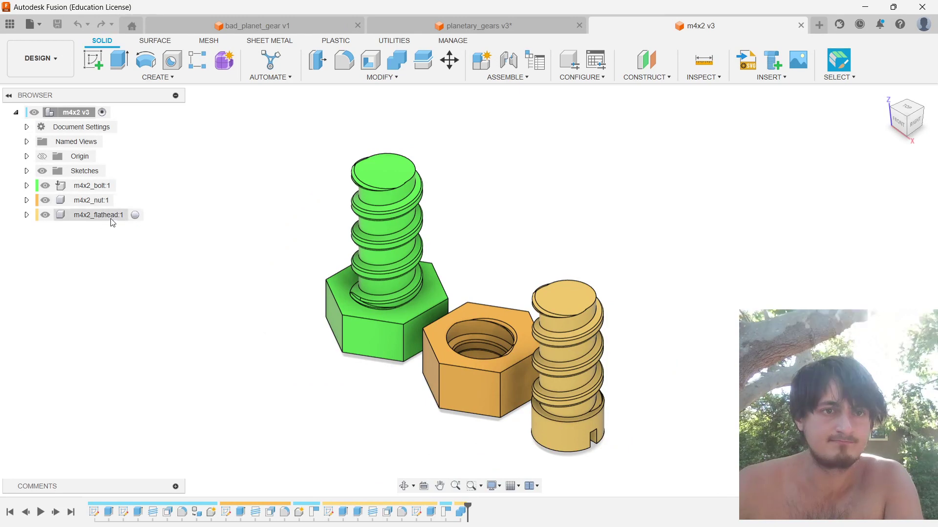
# Step: Activate the m4x2_flathead component and view the slotted underside of its head
pyautogui.click(133, 217)
pyautogui.click(135, 217)
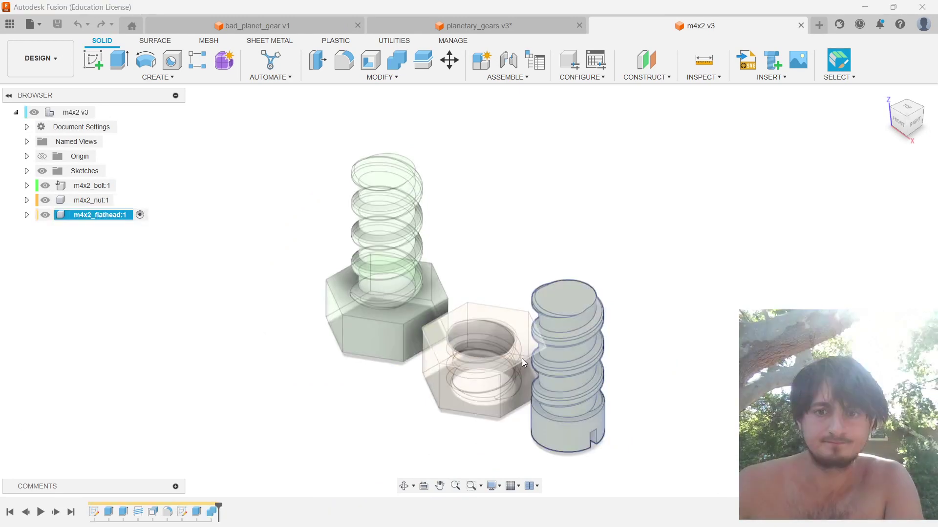
pyautogui.keyDown('shift'); pyautogui.moveTo(655, 410); pyautogui.dragTo(643, 322, button='middle'); pyautogui.keyUp('shift')
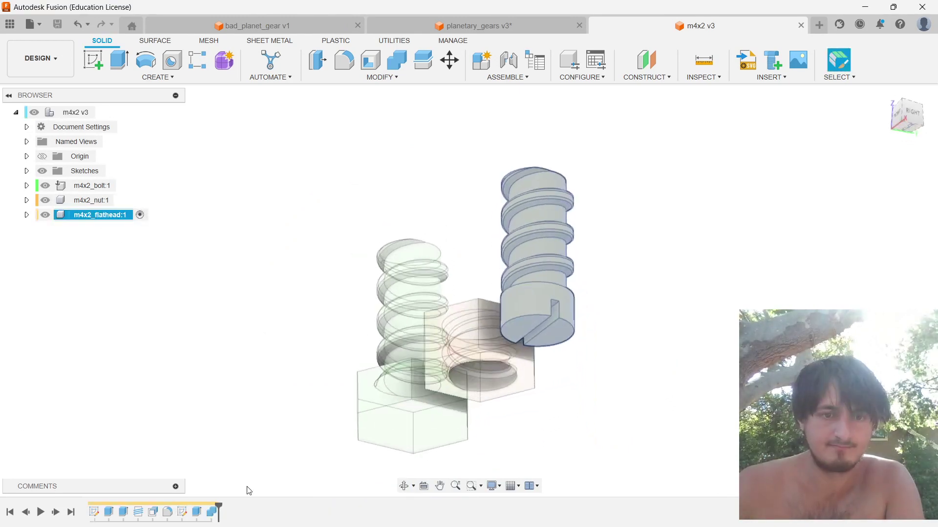
pyautogui.click(212, 514)
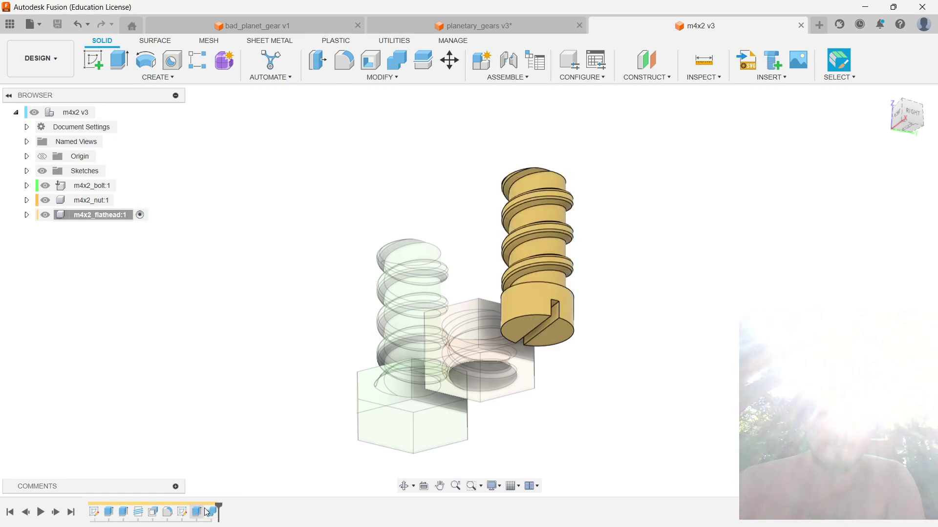
# Step: Edit the flathead screw's slot sketch and set the slot width to 1 mm
pyautogui.doubleClick(183, 511)
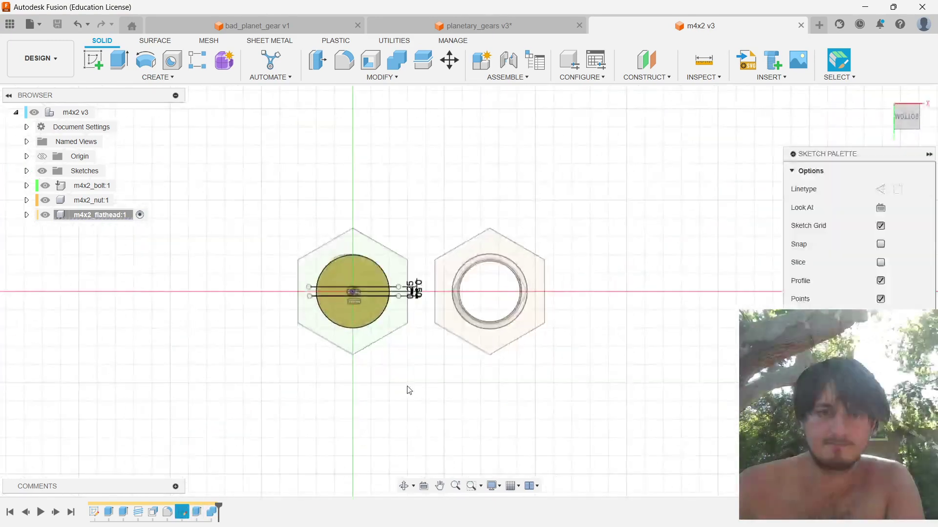
pyautogui.scroll(10, 464, 335)
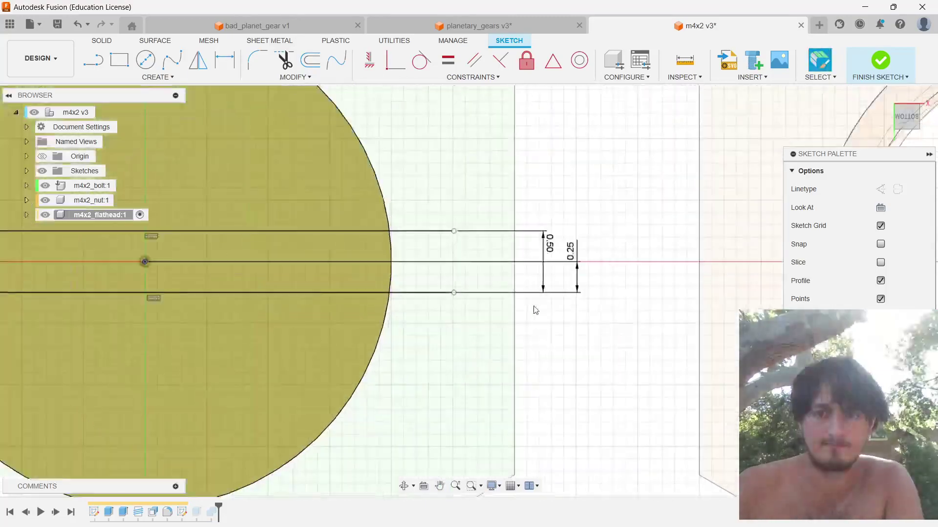
pyautogui.scroll(1, 536, 310)
pyautogui.doubleClick(548, 225)
pyautogui.write('1')
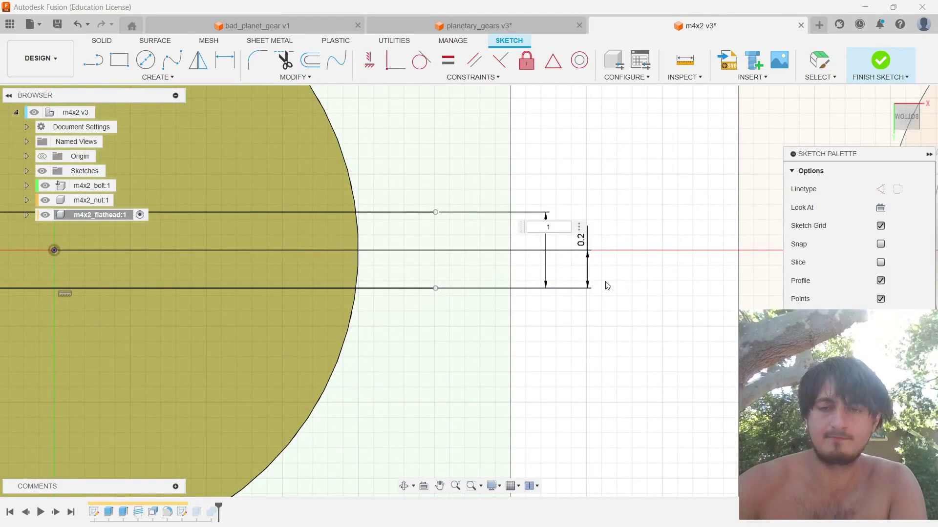
pyautogui.press('Return')
# Step: Set the slot edge's distance from the centre line to the slot width divided by 2 and finish the sketch
pyautogui.doubleClick(580, 237)
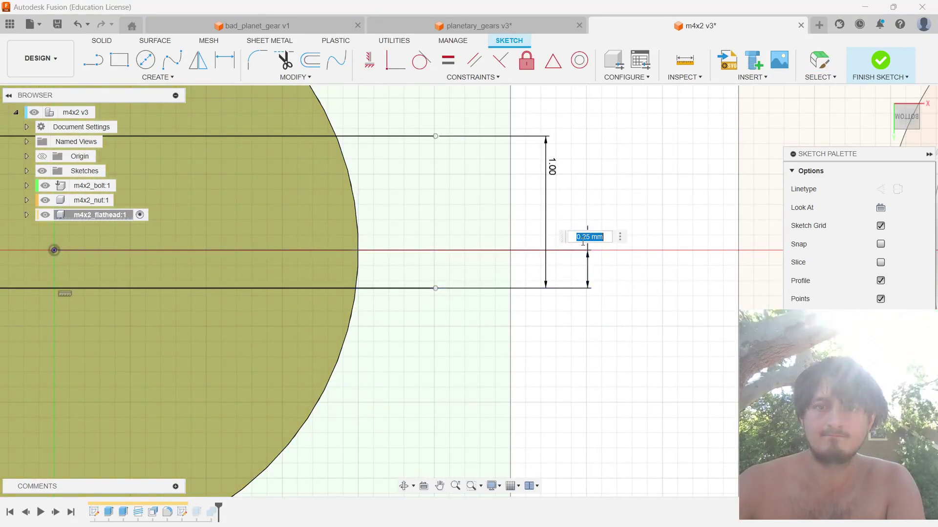
pyautogui.click(552, 168)
pyautogui.write('/2')
pyautogui.press('Return')
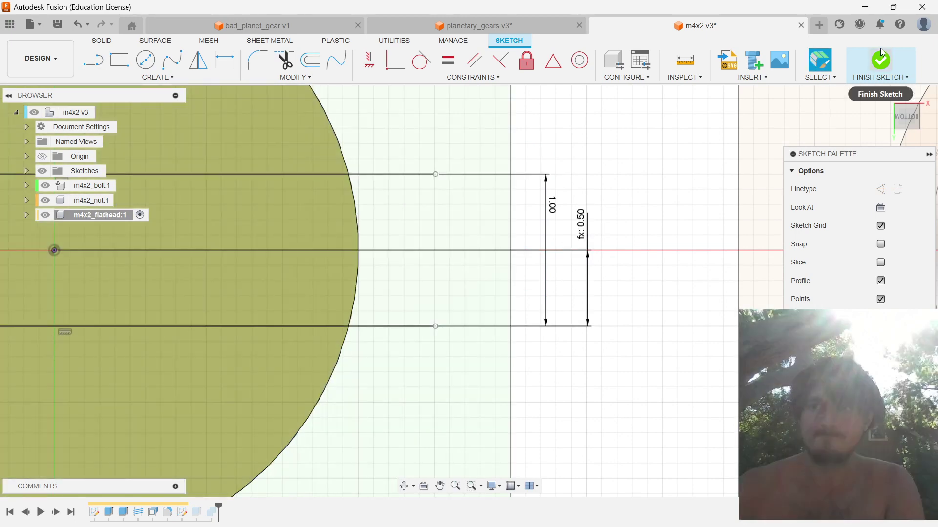
pyautogui.click(880, 62)
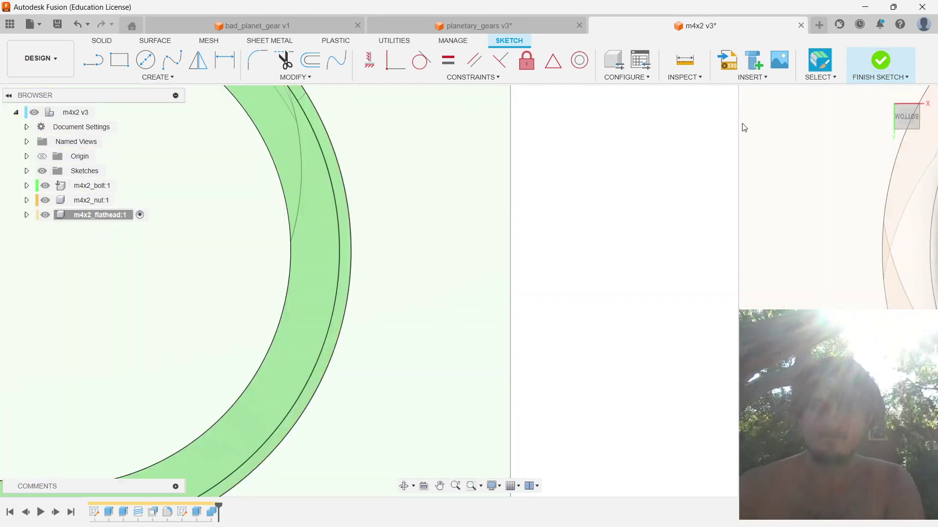
# Step: Set the cut depth of the flathead screw's slot extrusion to -1.75 mm
pyautogui.moveTo(568, 308)
pyautogui.keyDown('shift'); pyautogui.mouseDown(button='middle')
pyautogui.moveTo(649, 314)
pyautogui.moveTo(620, 310)
pyautogui.moveTo(592, 352)
pyautogui.moveTo(523, 312)
pyautogui.mouseUp(button='middle'); pyautogui.keyUp('shift')
pyautogui.keyDown('shift'); pyautogui.moveTo(638, 360); pyautogui.dragTo(627, 339, button='middle'); pyautogui.keyUp('shift')
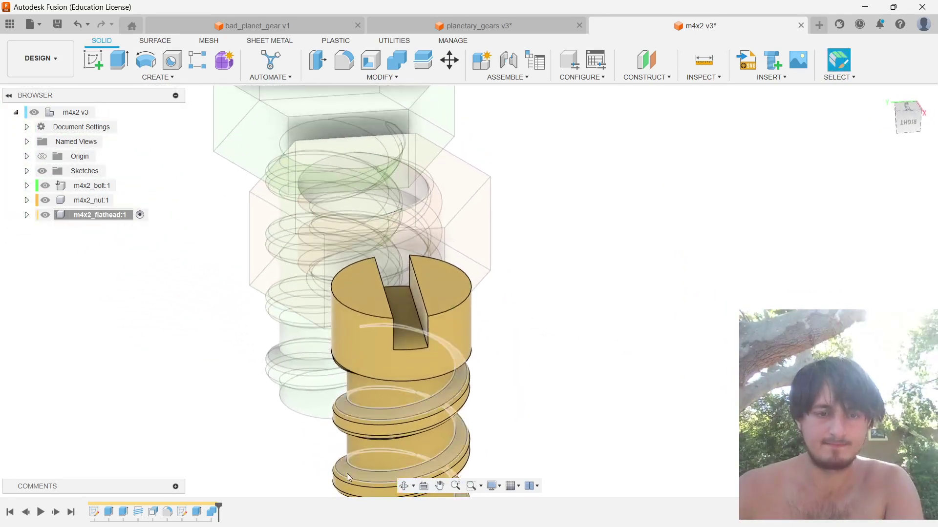
pyautogui.doubleClick(197, 511)
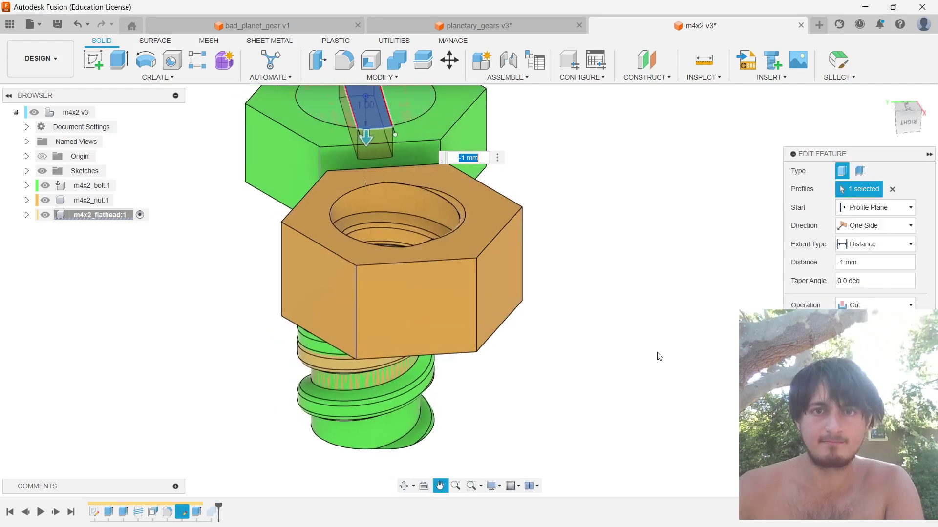
pyautogui.write('-1')
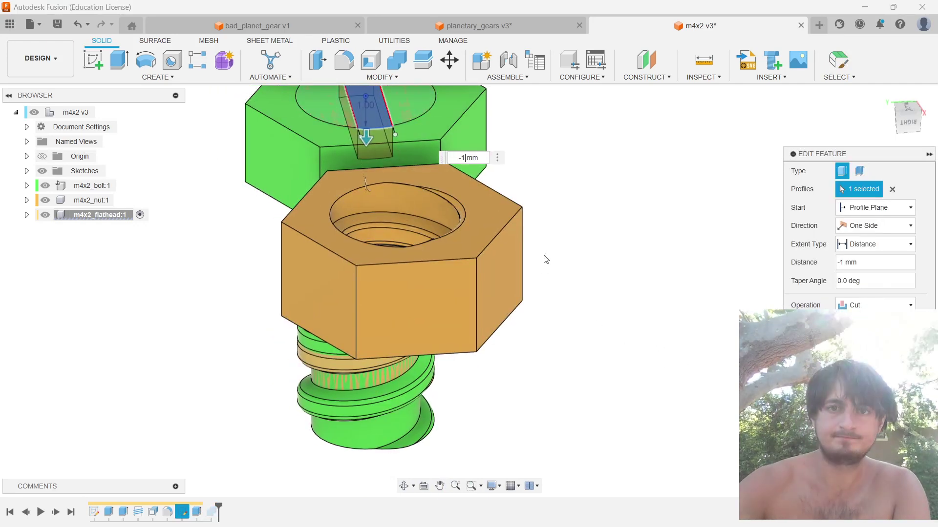
pyautogui.write('.75')
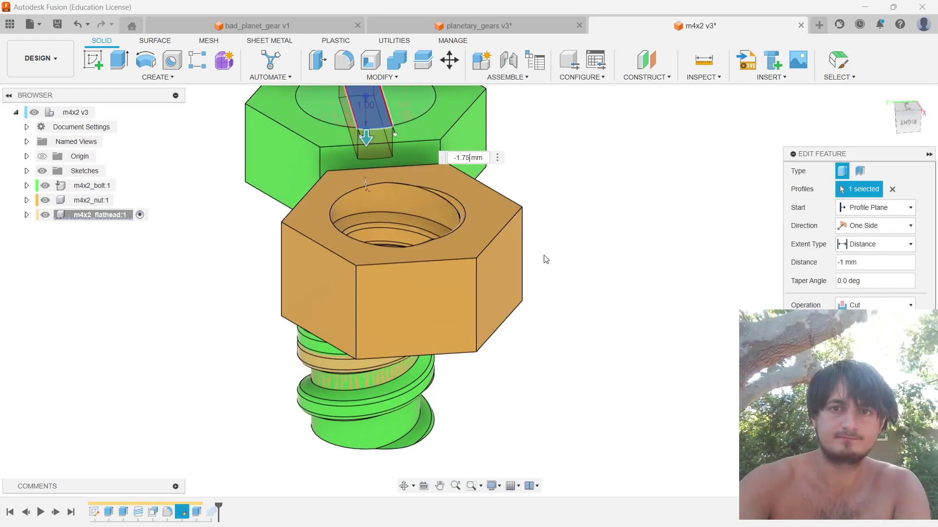
pyautogui.press('Return')
pyautogui.keyDown('shift'); pyautogui.moveTo(608, 321); pyautogui.dragTo(654, 286, button='middle'); pyautogui.keyUp('shift')
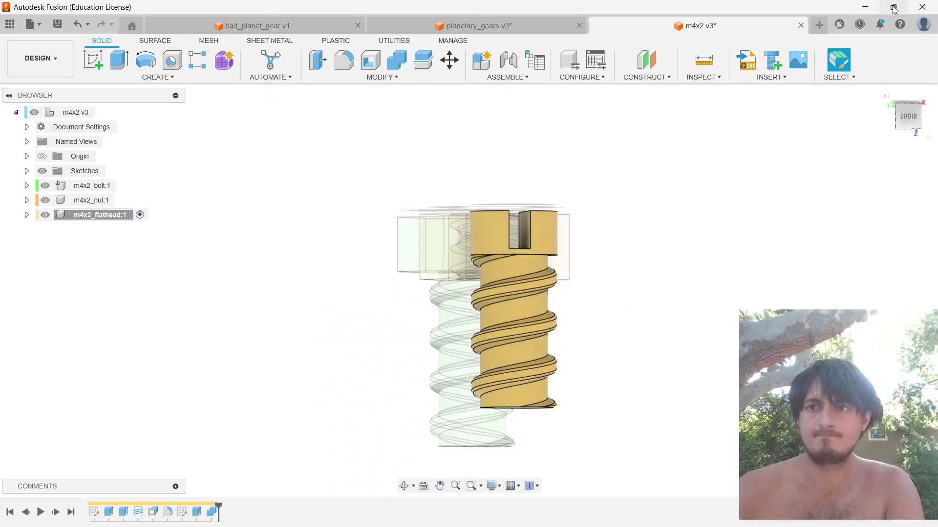
# Step: Save the m4x2 design with the version description "fix bad set screw design"
pyautogui.hotkey('ctrl', 's')
pyautogui.write('fix ')
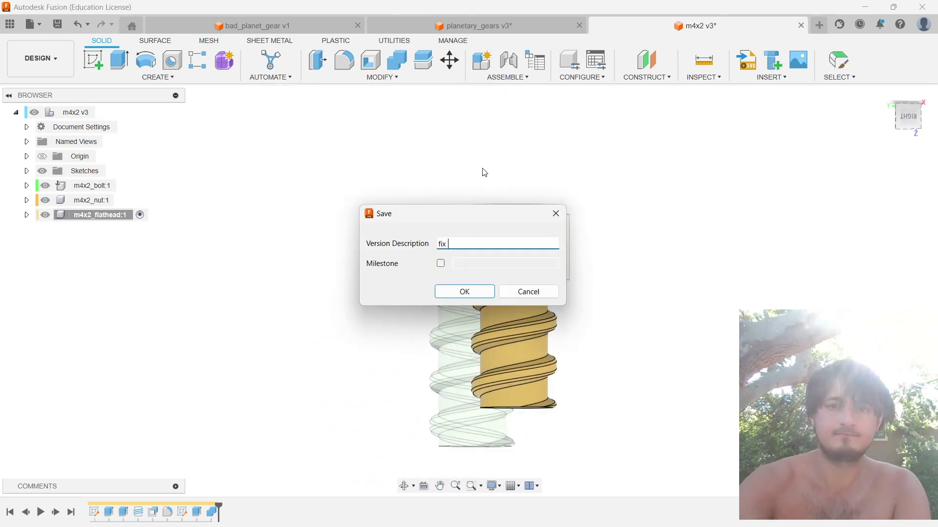
pyautogui.write('bad set screw d')
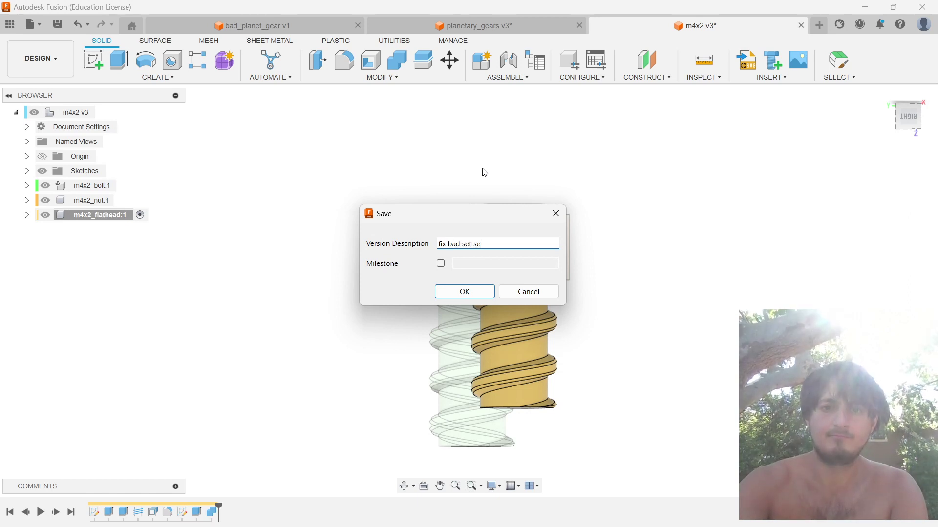
pyautogui.write('esign')
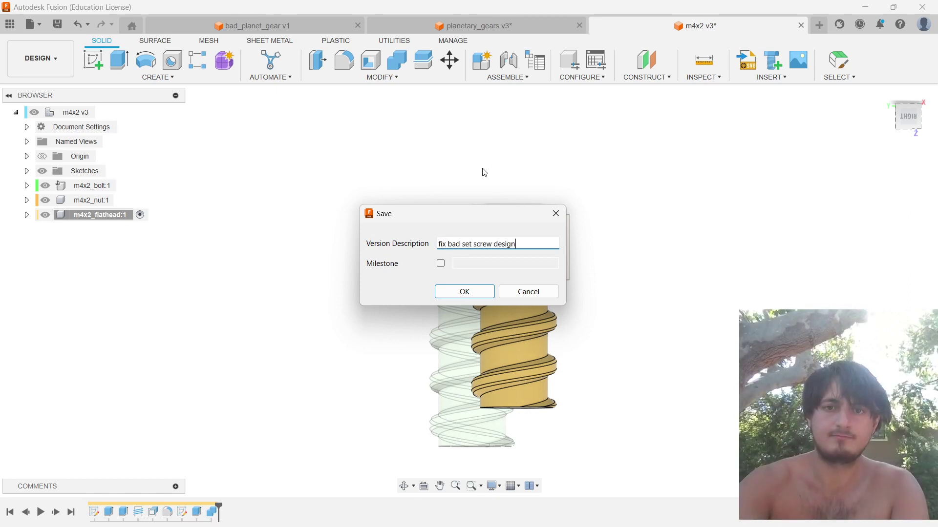
pyautogui.press('Return')
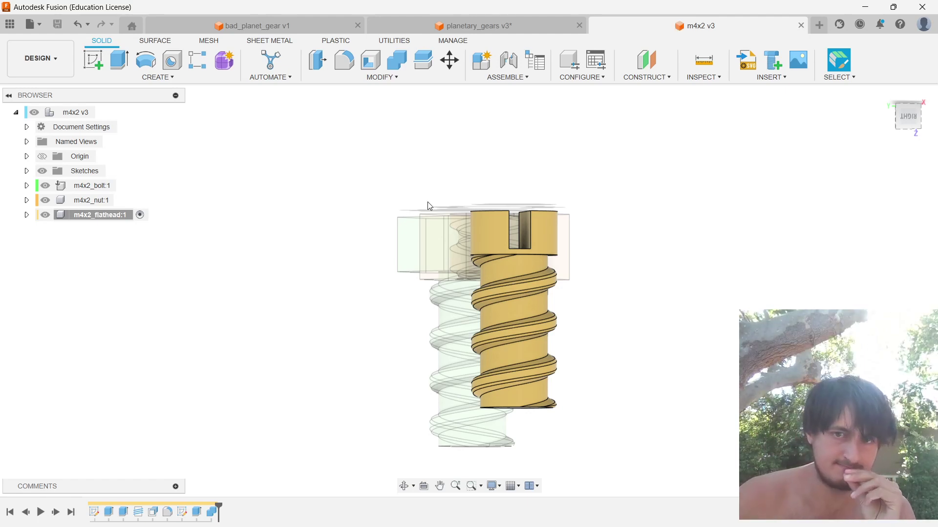
# Step: Export the m4x2_flathead component as a 3MF mesh to the Pictures/3d/my_lib folder, replacing the existing m4x2_flathead file
pyautogui.rightClick(93, 216)
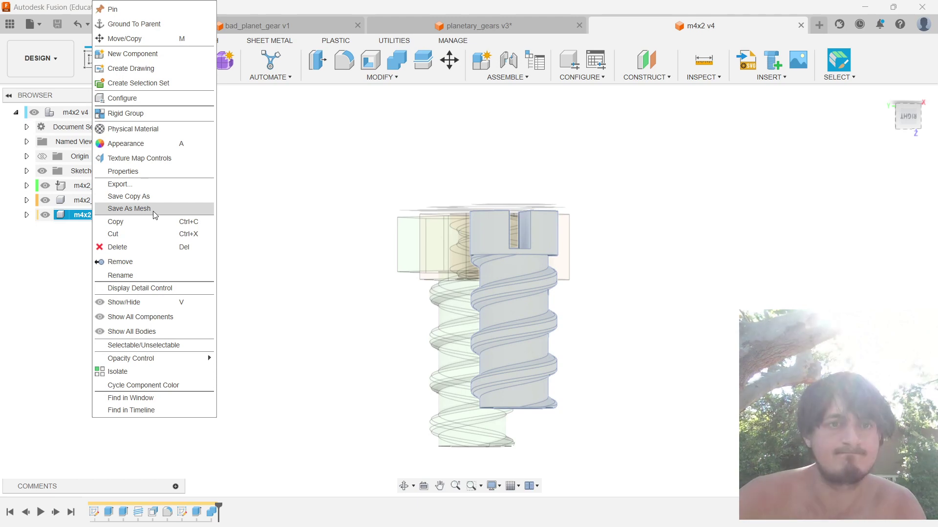
pyautogui.click(129, 209)
pyautogui.click(879, 320)
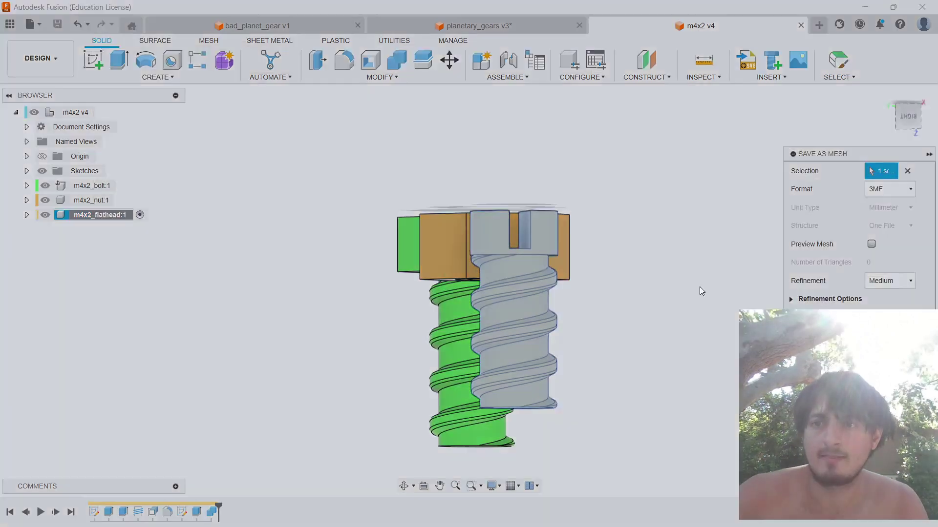
pyautogui.click(672, 377)
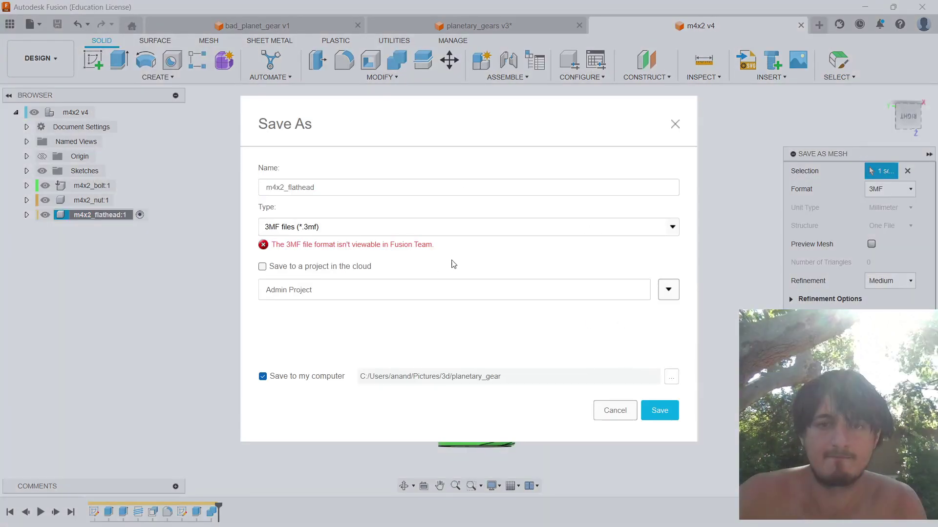
pyautogui.click(215, 88)
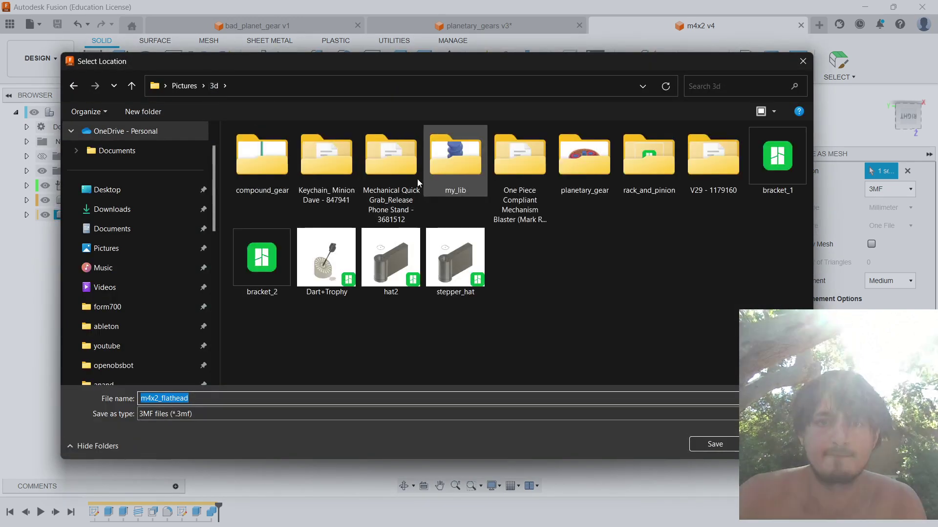
pyautogui.doubleClick(461, 175)
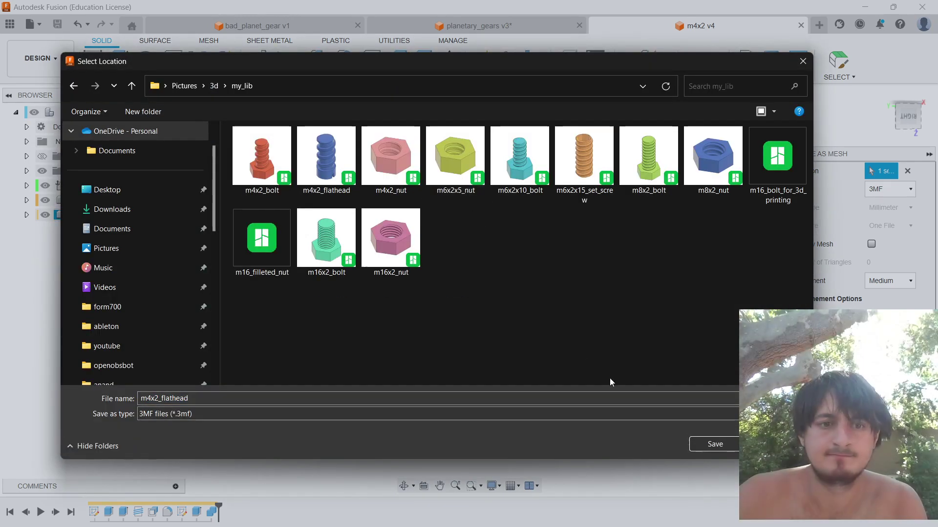
pyautogui.click(715, 444)
pyautogui.click(496, 271)
pyautogui.click(659, 410)
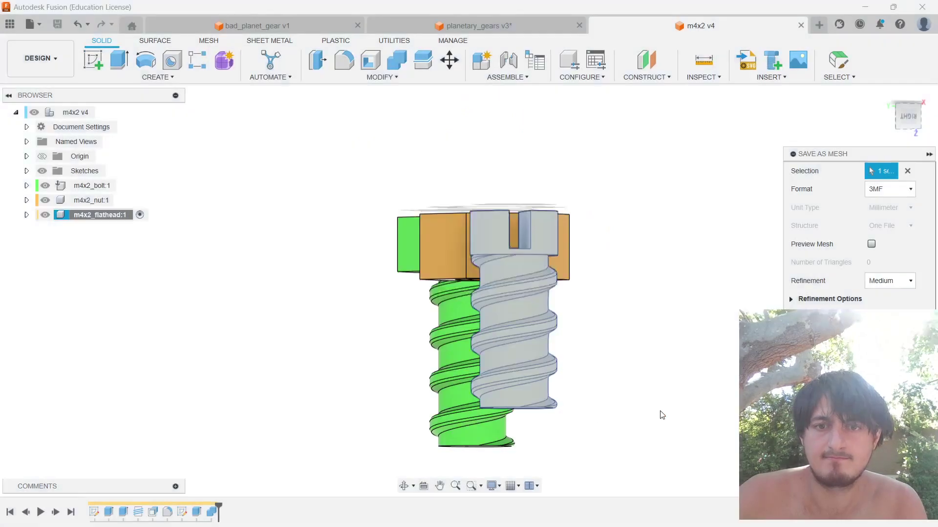
pyautogui.click(515, 274)
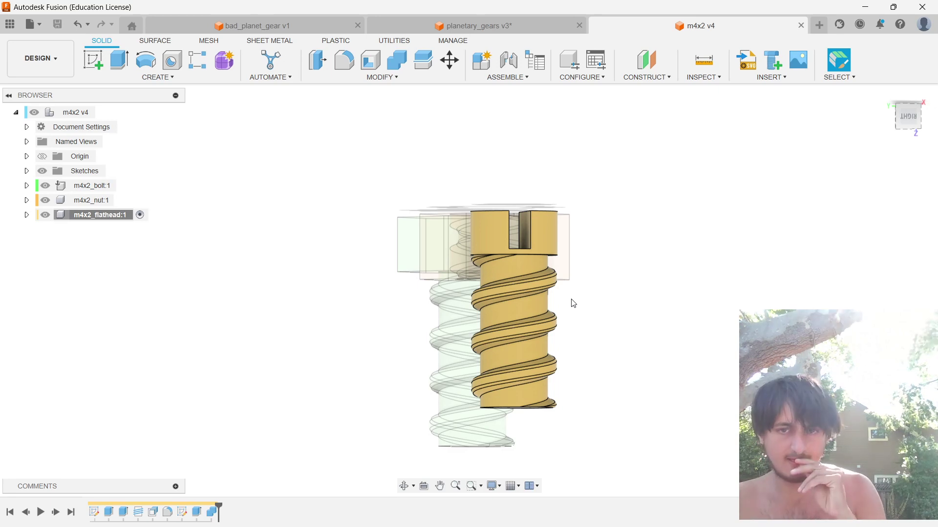
pyautogui.scroll(8, 574, 303)
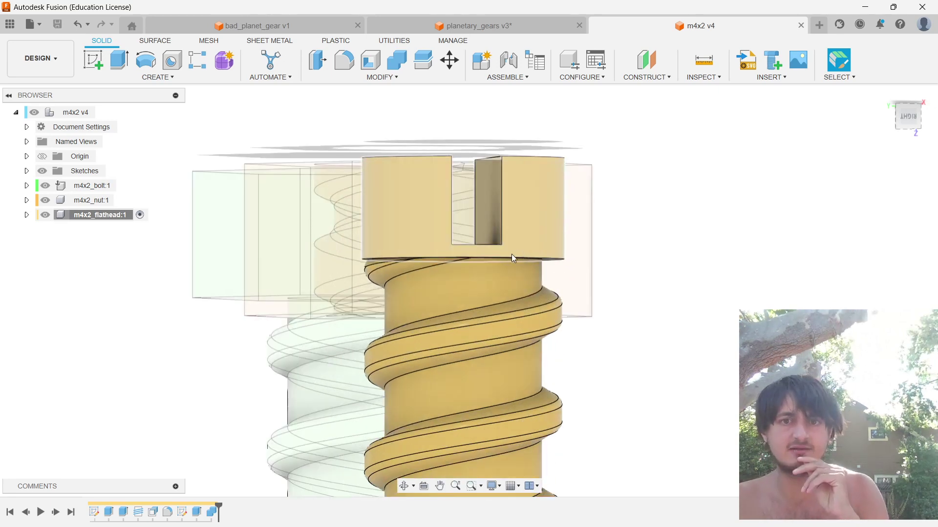
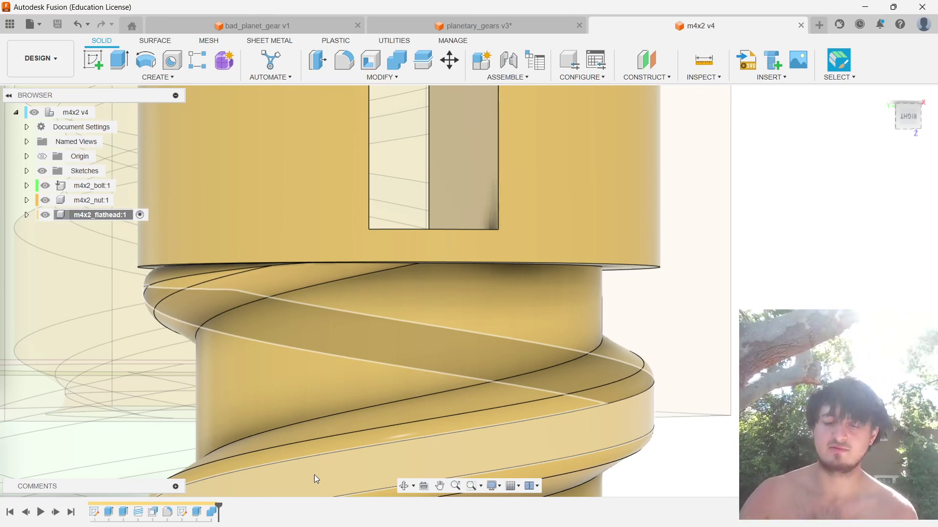
pyautogui.scroll(-5, 84, 306)
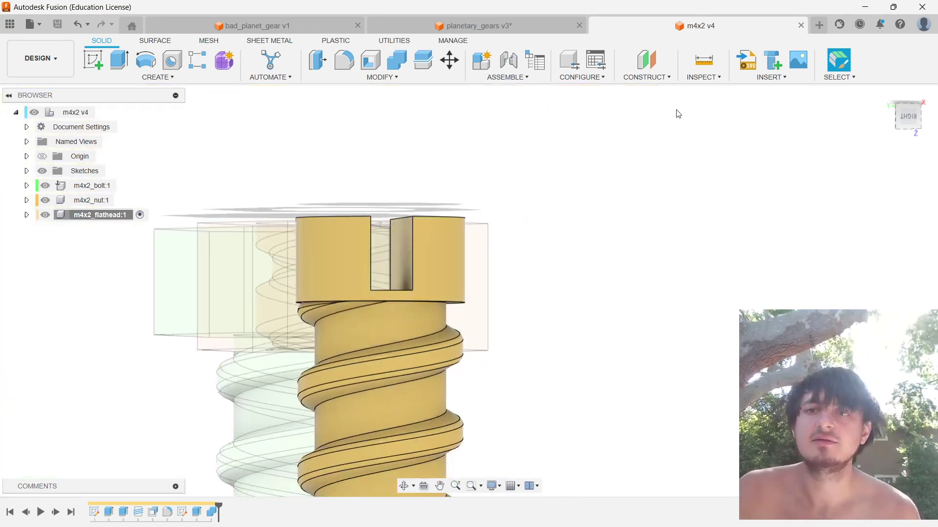
pyautogui.click(863, 7)
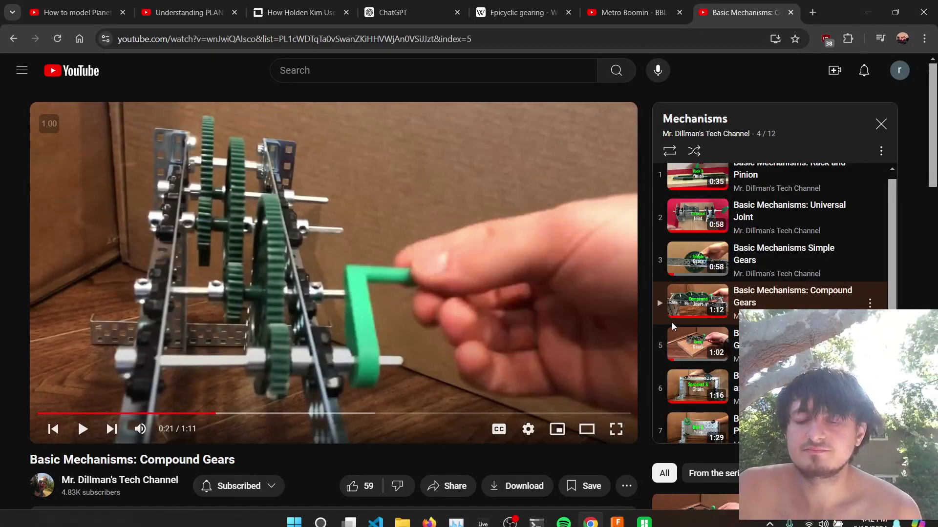
pyautogui.moveTo(642, 513)
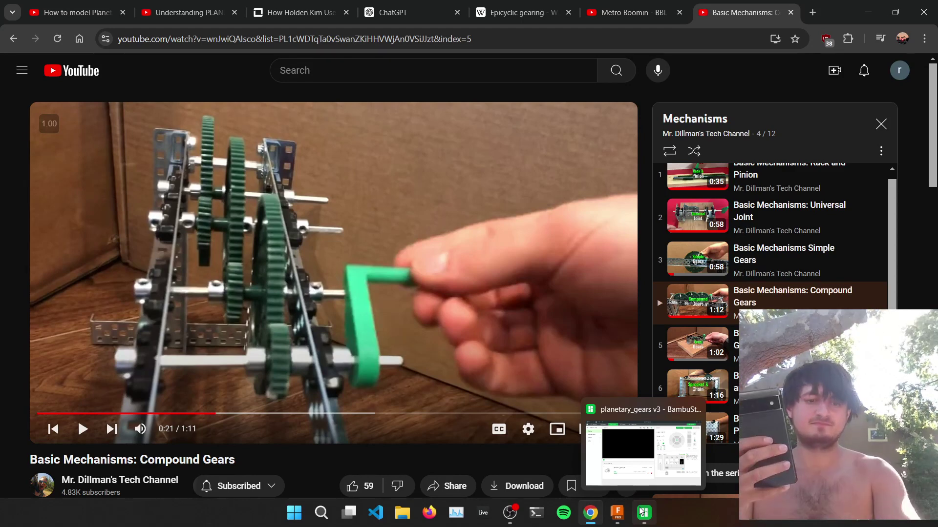
pyautogui.hotkey('alt', 'Tab')
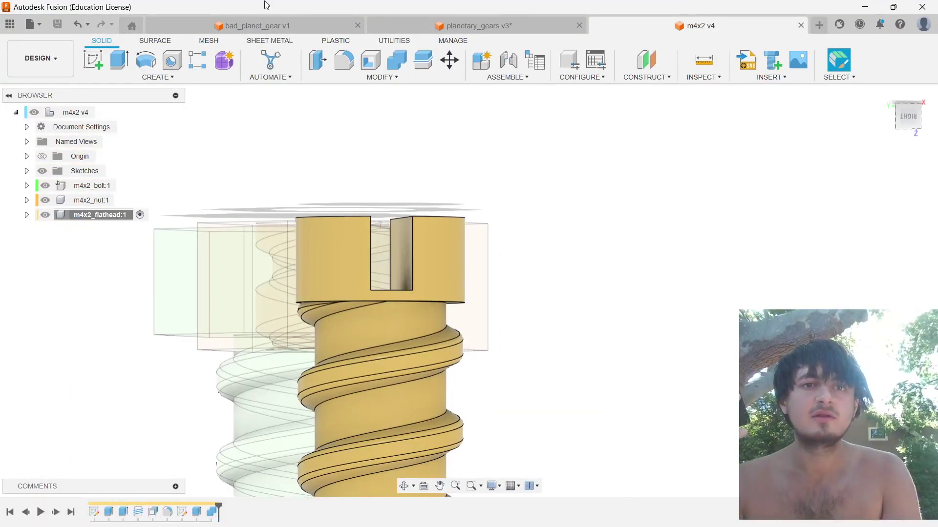
# Step: Activate the top-level component of the planetary_gears design and turn the planet and sun gears by hand to check their motion
pyautogui.click(457, 28)
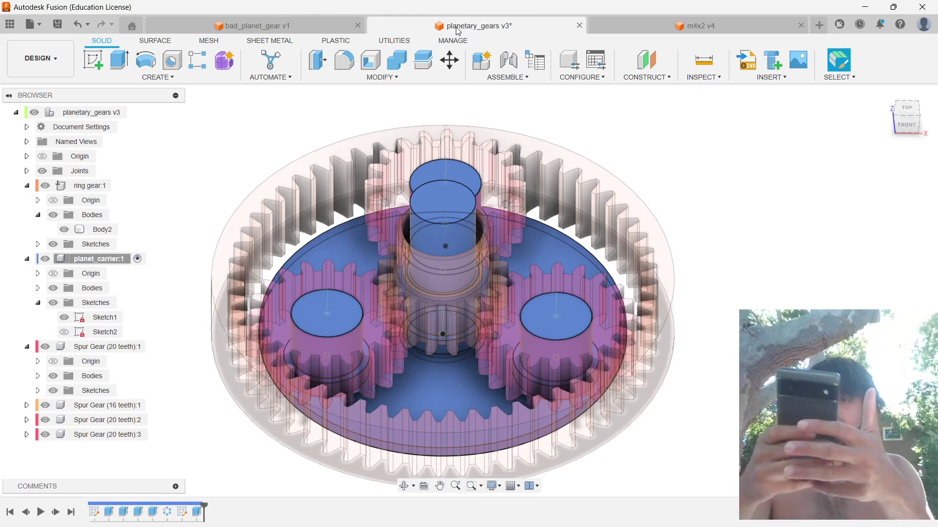
pyautogui.click(137, 111)
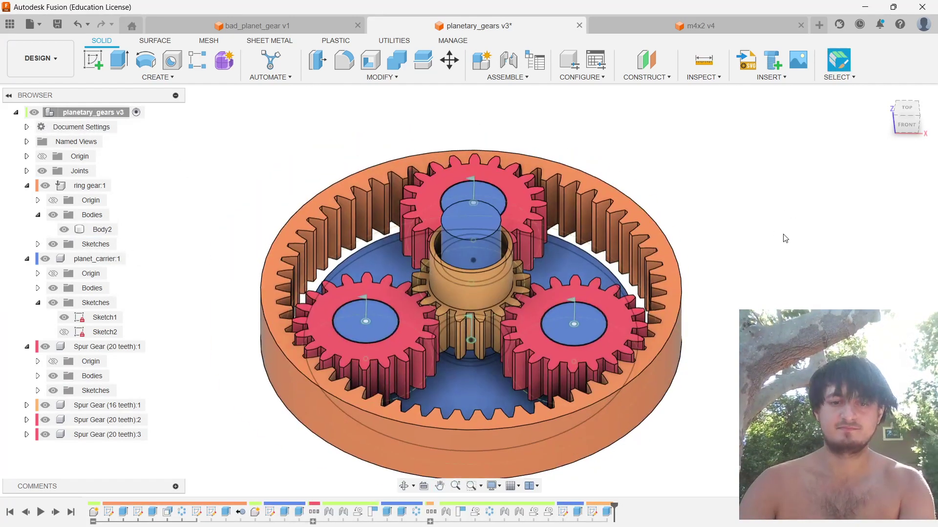
pyautogui.keyDown('shift'); pyautogui.moveTo(778, 218); pyautogui.dragTo(794, 199, button='middle'); pyautogui.keyUp('shift')
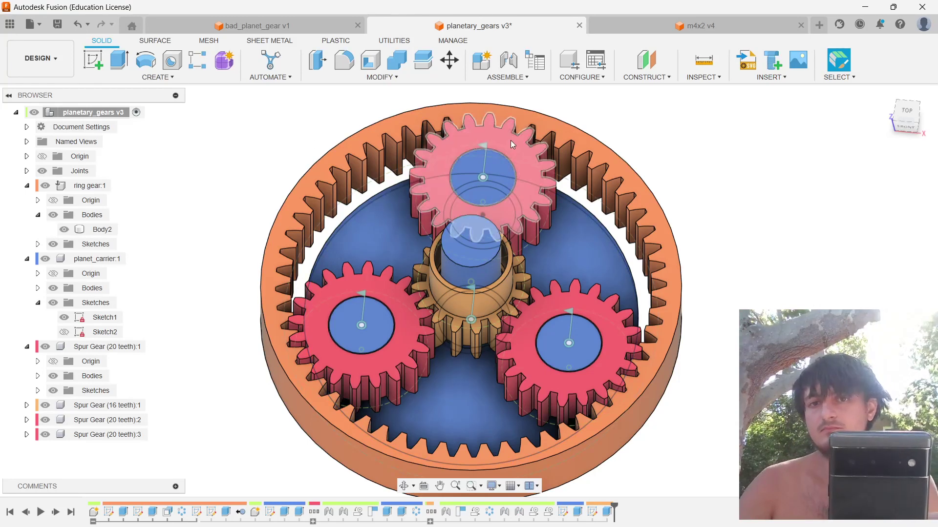
pyautogui.moveTo(511, 140); pyautogui.dragTo(521, 147)
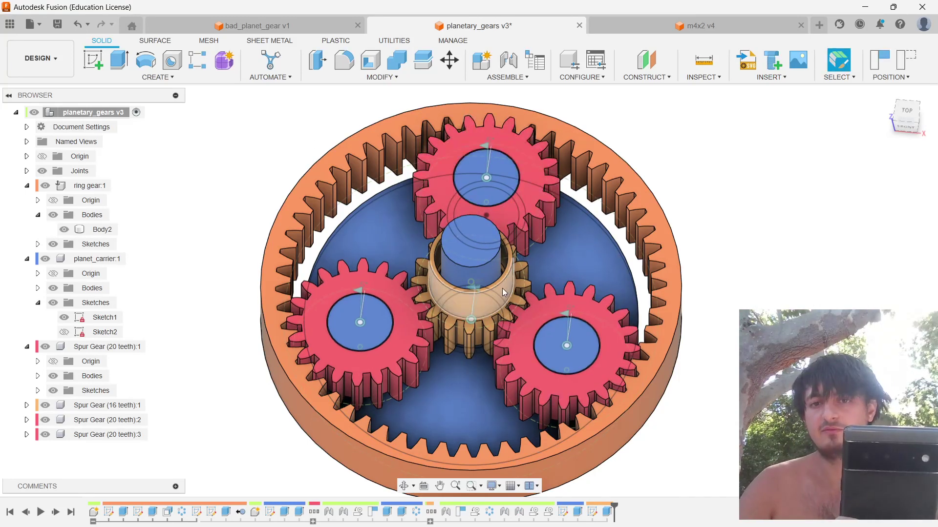
pyautogui.moveTo(502, 288); pyautogui.dragTo(444, 306)
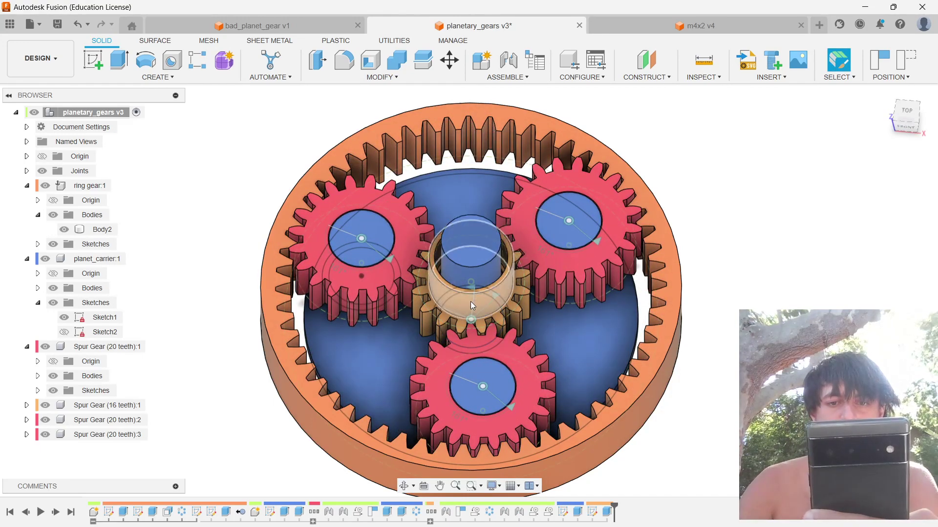
pyautogui.moveTo(470, 301); pyautogui.dragTo(482, 213)
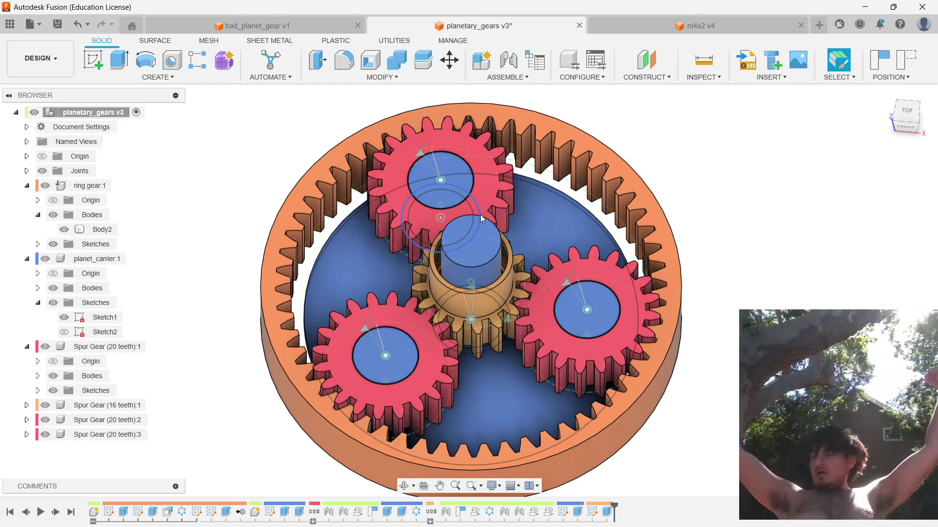
# Step: Check the planetary_gears_v3 print's progress in Bambu Studio and return to Fusion to turn the planet gears again
pyautogui.hotkey('alt', 'Tab')
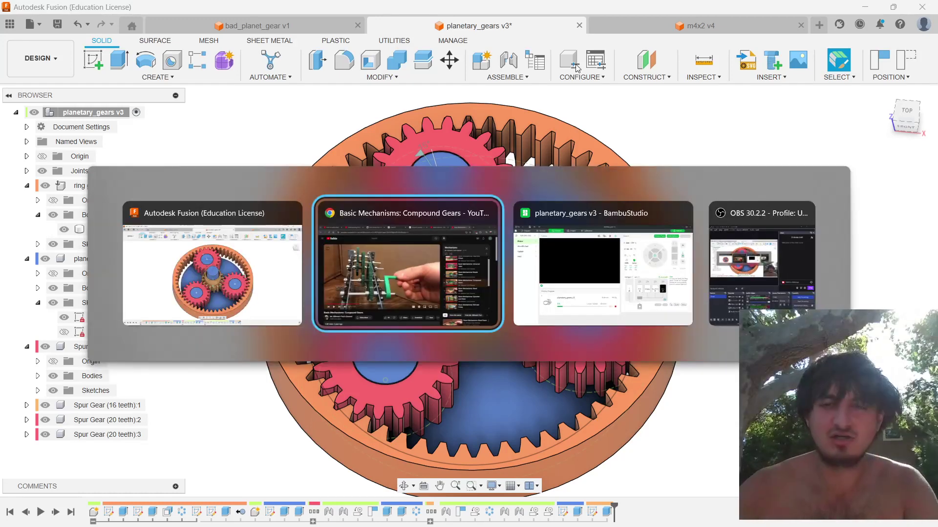
pyautogui.hotkey('alt', 'Tab')
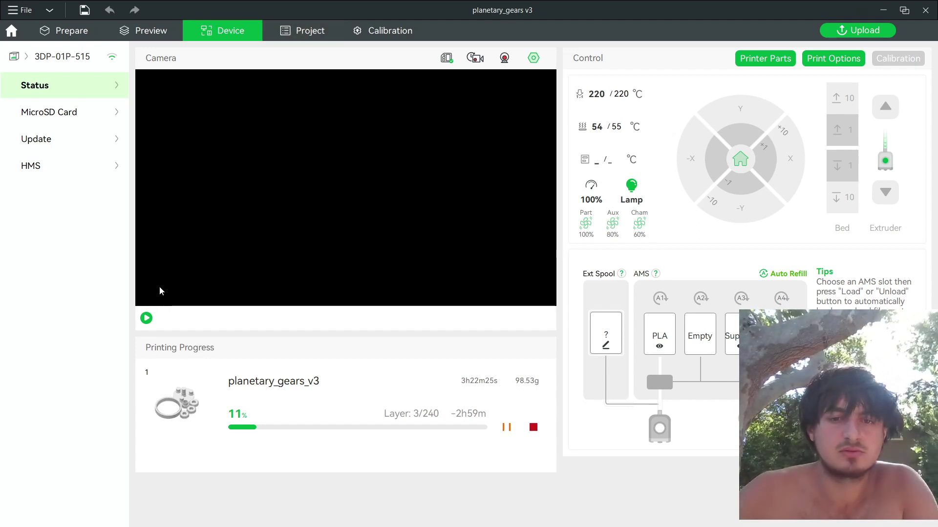
pyautogui.hotkey('alt', 'Tab')
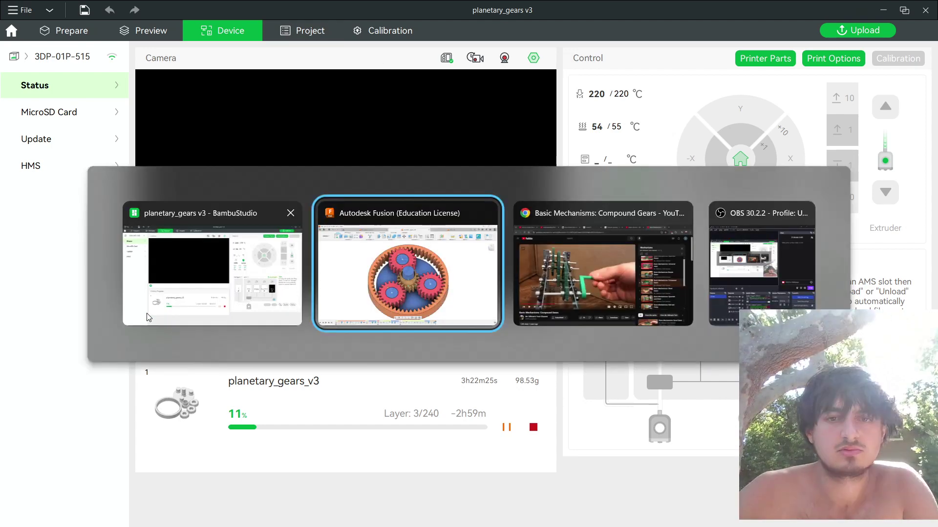
pyautogui.moveTo(398, 203); pyautogui.dragTo(687, 92)
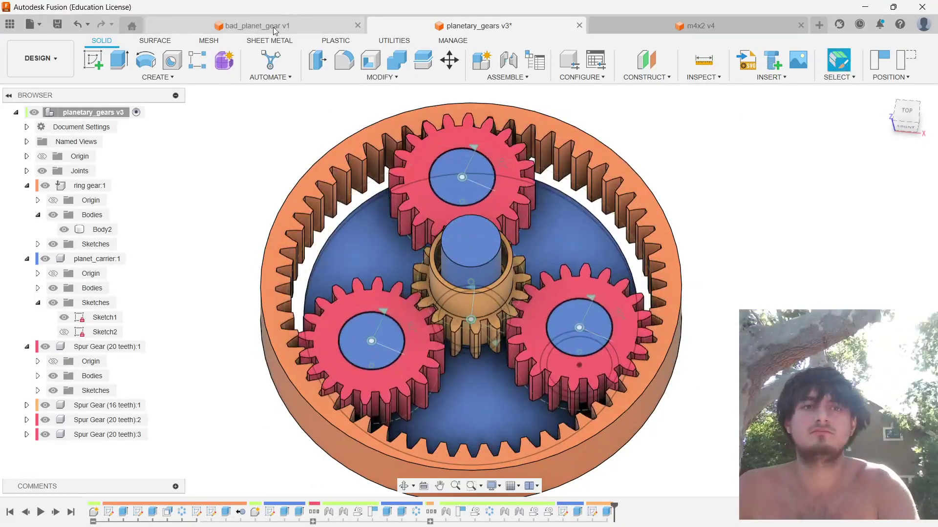
pyautogui.hotkey('alt', 'Tab')
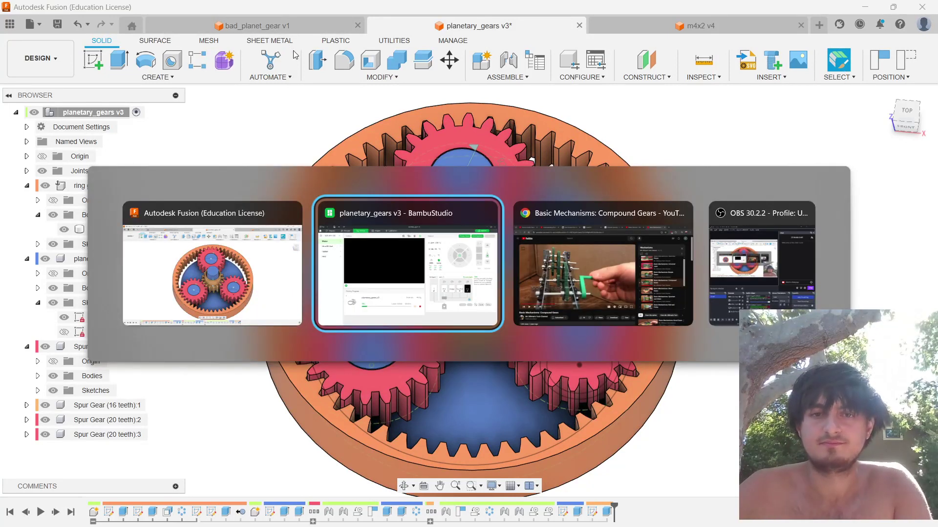
pyautogui.press('Escape')
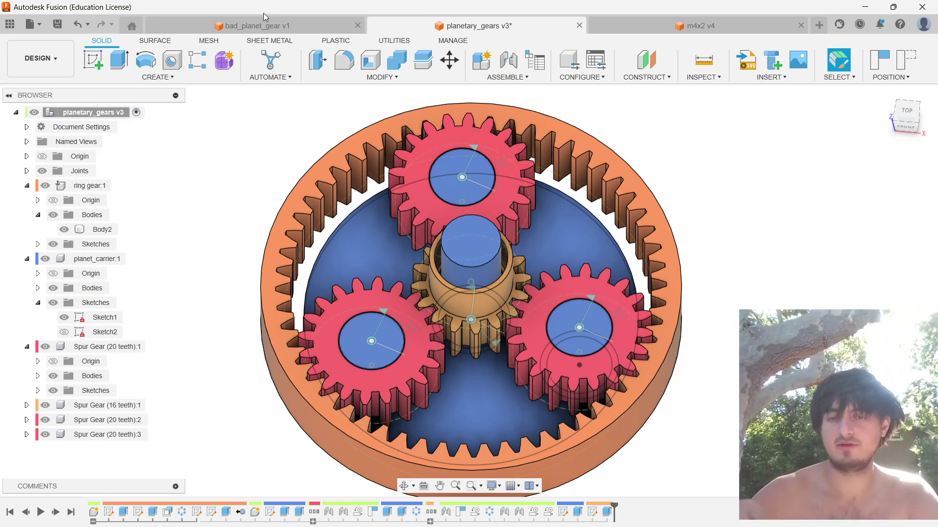
pyautogui.hotkey('alt', 'Tab')
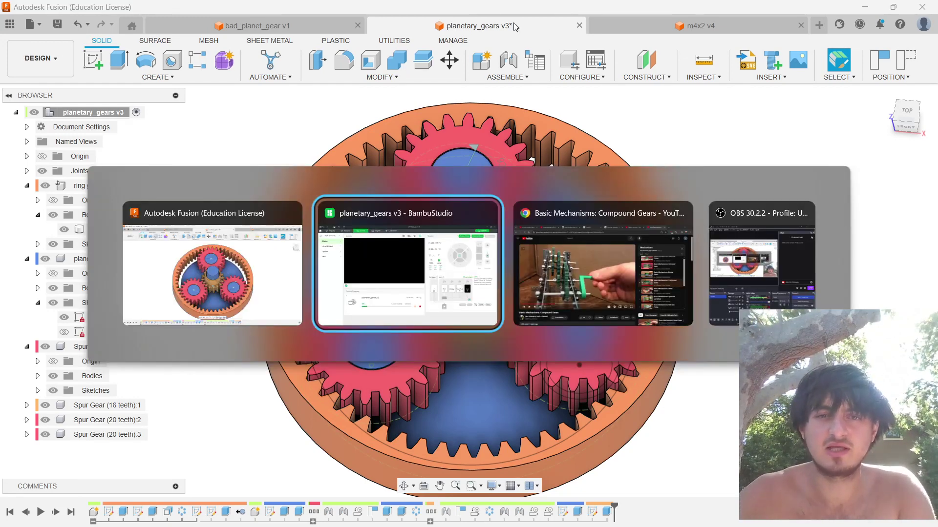
pyautogui.hotkey('alt', 'shift', 'Tab')
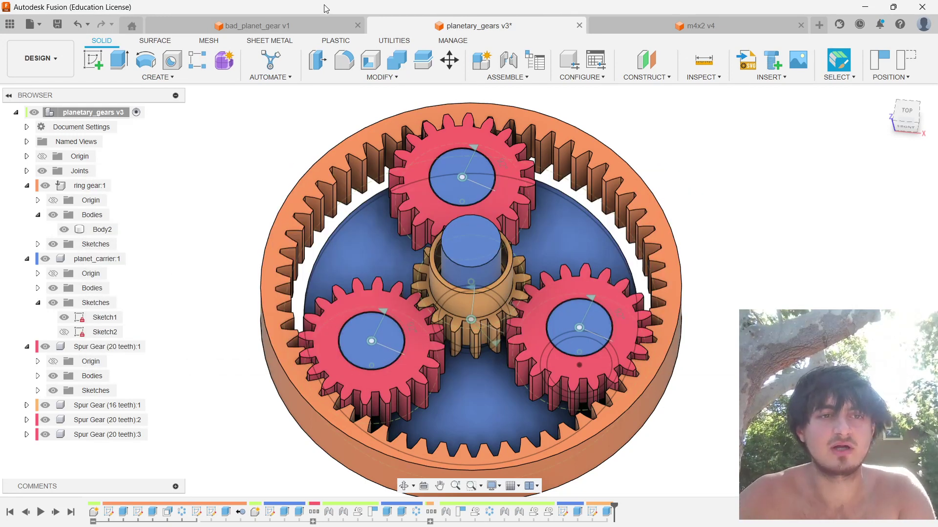
pyautogui.hotkey('ctrl', 's')
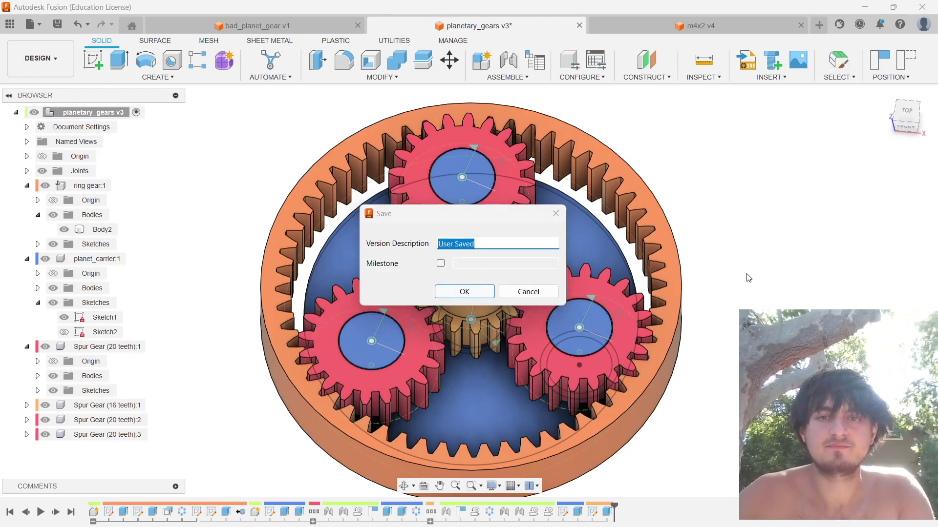
pyautogui.click(554, 214)
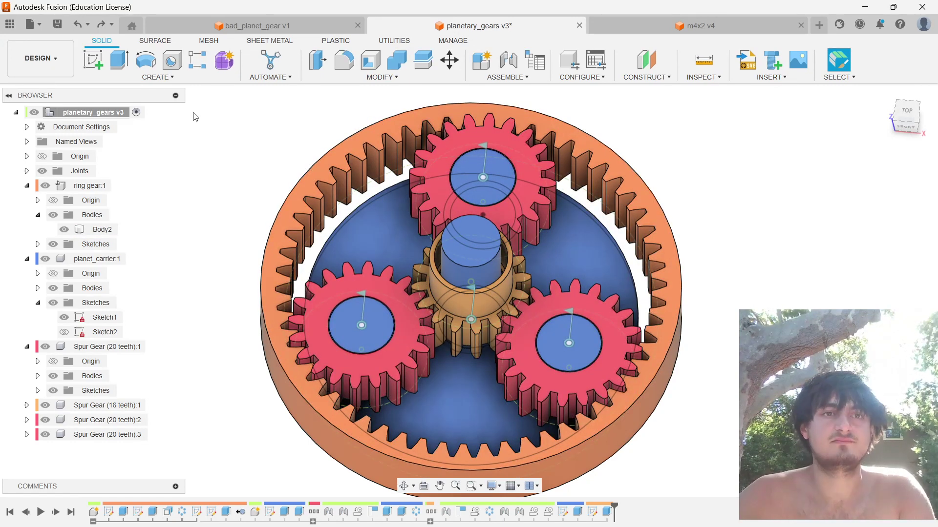
# Step: Set up an export of the planetary_gears v3 design as a Fusion archive (.f3d) and browse to the src/fusion-models folder
pyautogui.click(28, 24)
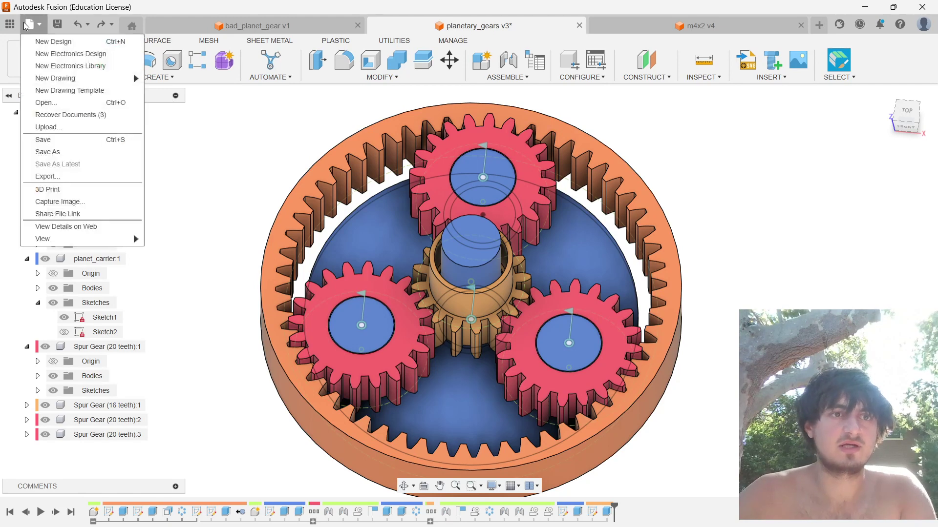
pyautogui.click(73, 177)
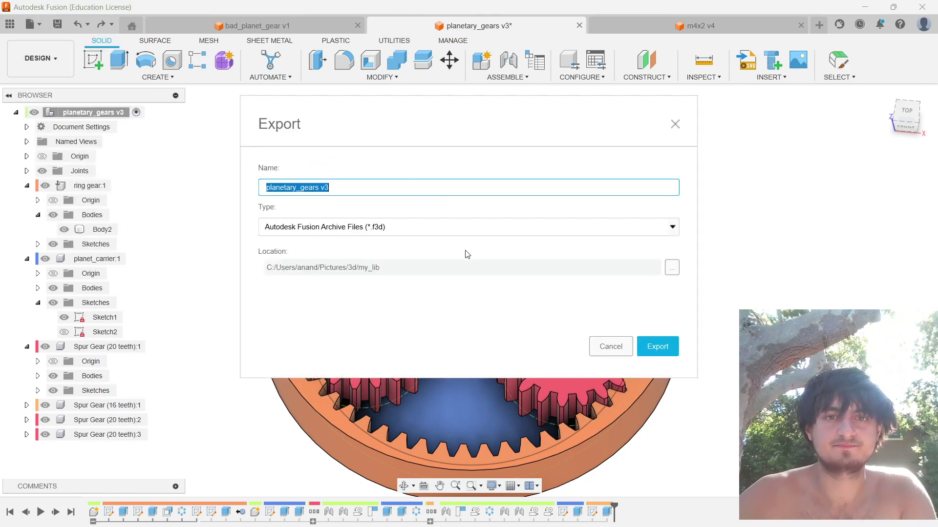
pyautogui.click(673, 273)
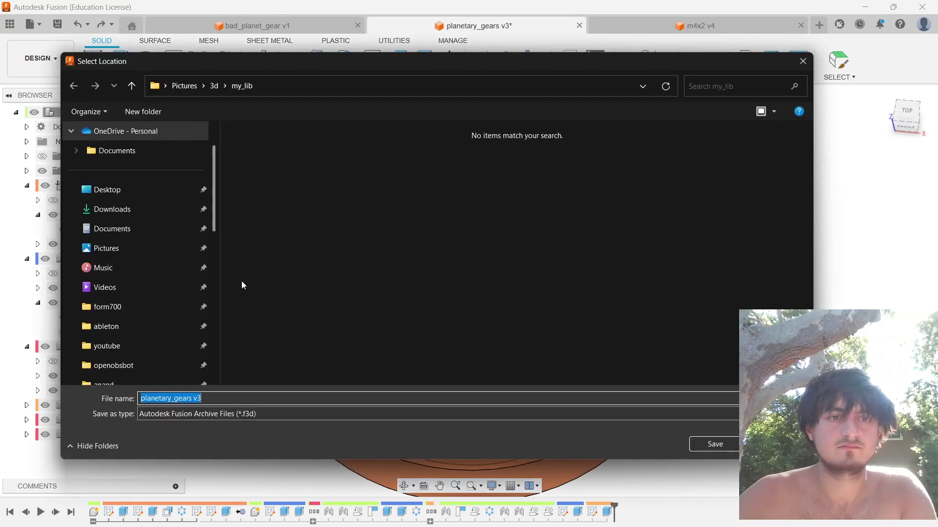
pyautogui.scroll(-3, 175, 302)
pyautogui.click(159, 309)
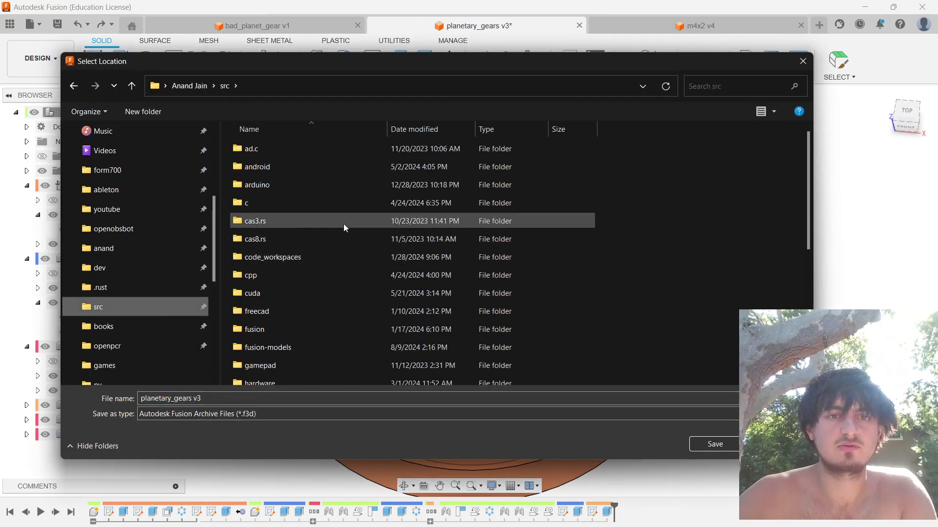
pyautogui.scroll(-2, 344, 224)
pyautogui.doubleClick(324, 245)
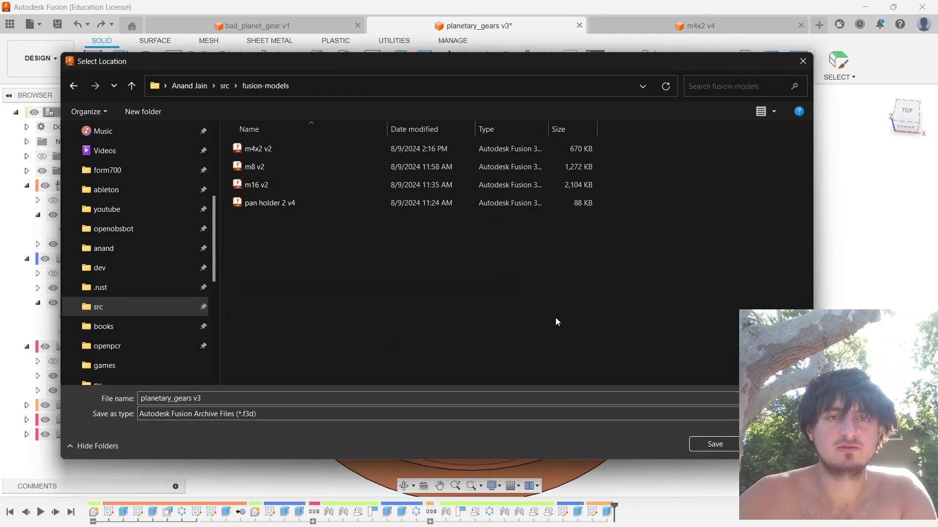
# Step: Create a folder named lib inside fusion-models
pyautogui.rightClick(403, 263)
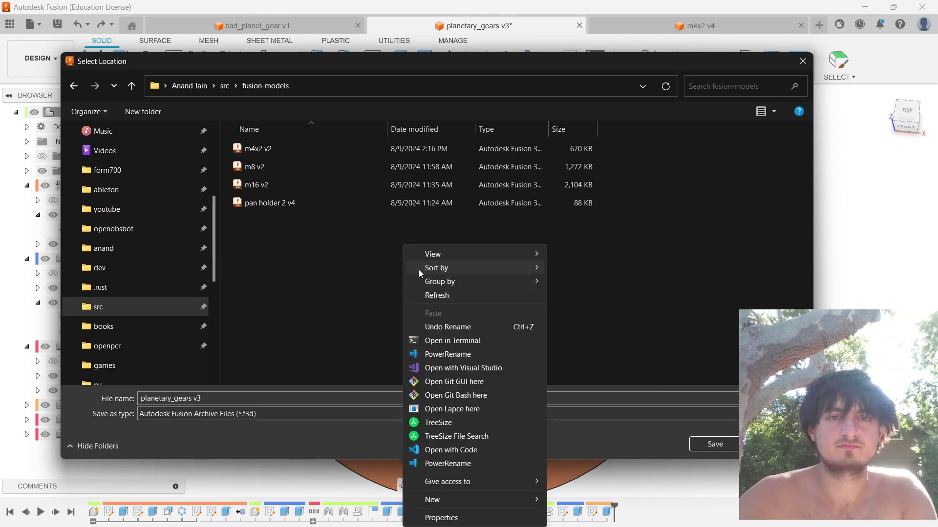
pyautogui.moveTo(442, 501)
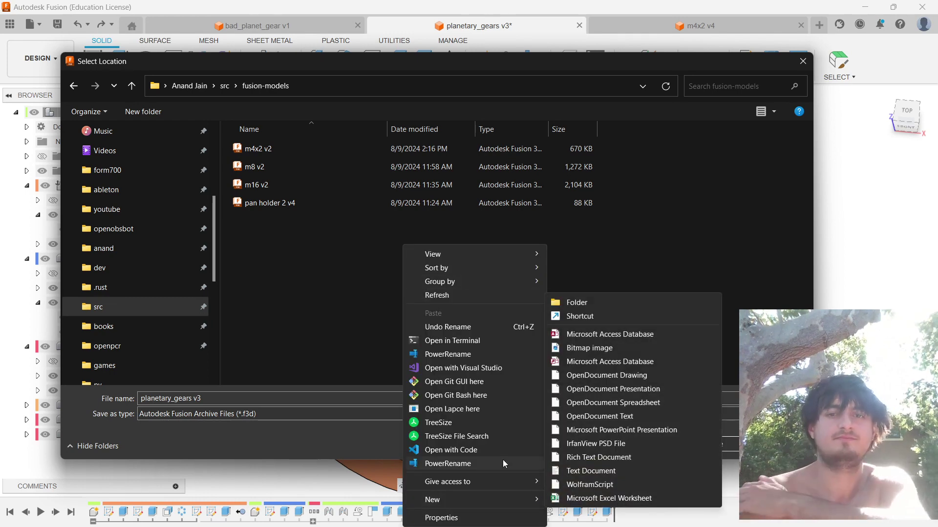
pyautogui.click(597, 301)
pyautogui.write('lib')
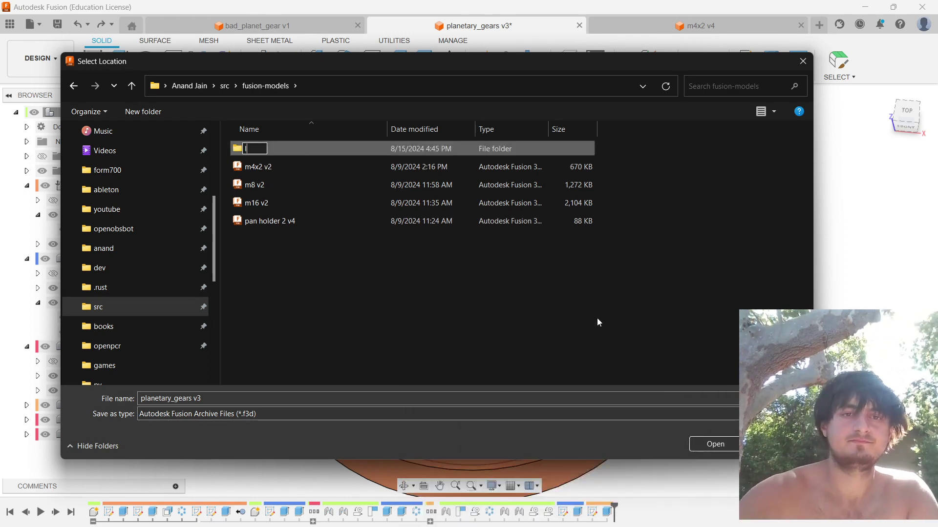
pyautogui.press('Return')
# Step: Export the design as planetary_gears v3 in Fusion archive format (.f3d) to the Pictures/3d/my_lib folder
pyautogui.click(284, 167)
pyautogui.click(283, 203)
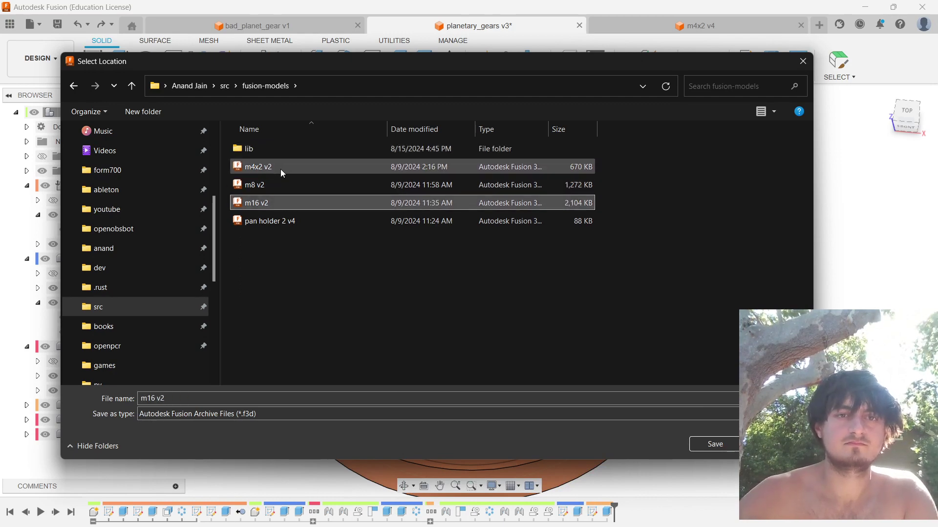
pyautogui.scroll(3, 129, 196)
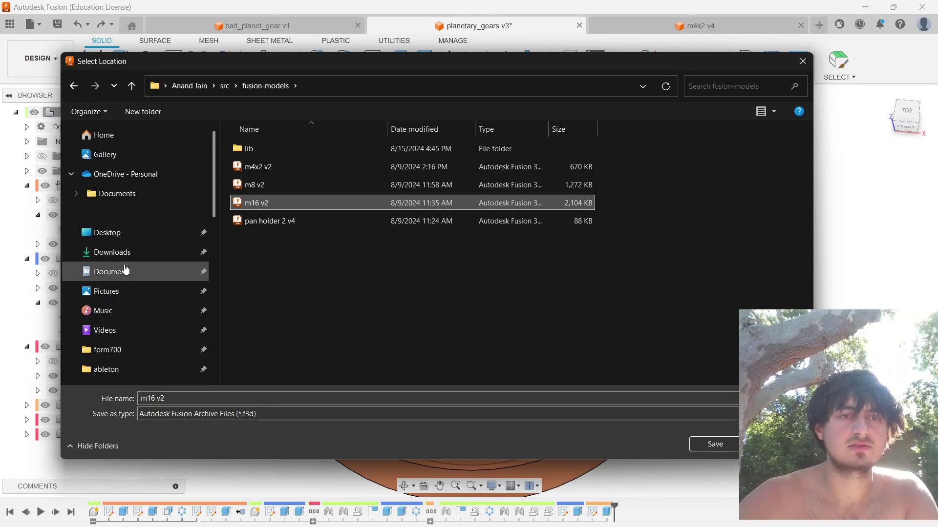
pyautogui.click(121, 291)
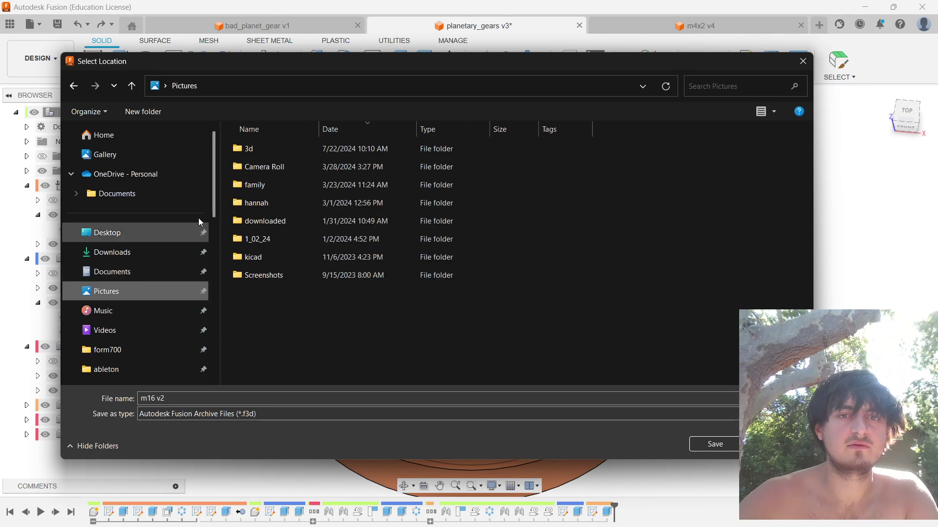
pyautogui.doubleClick(268, 150)
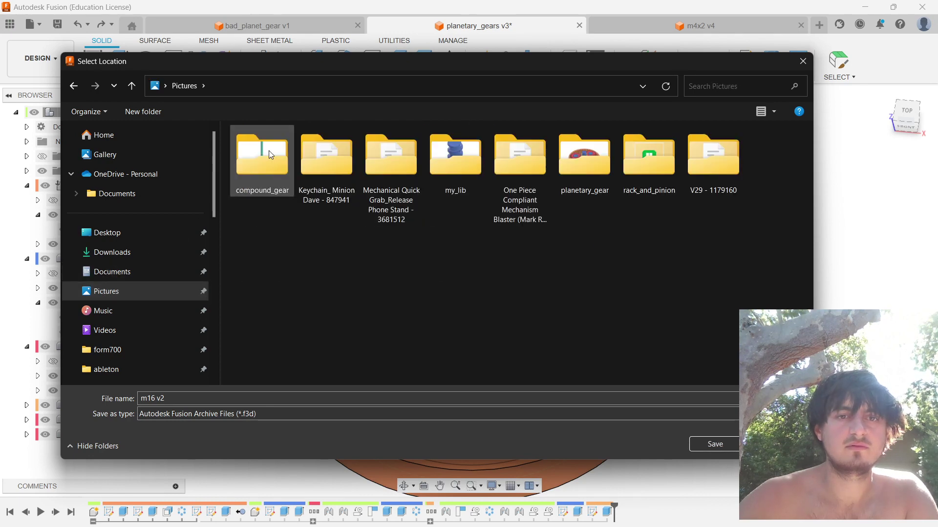
pyautogui.doubleClick(454, 178)
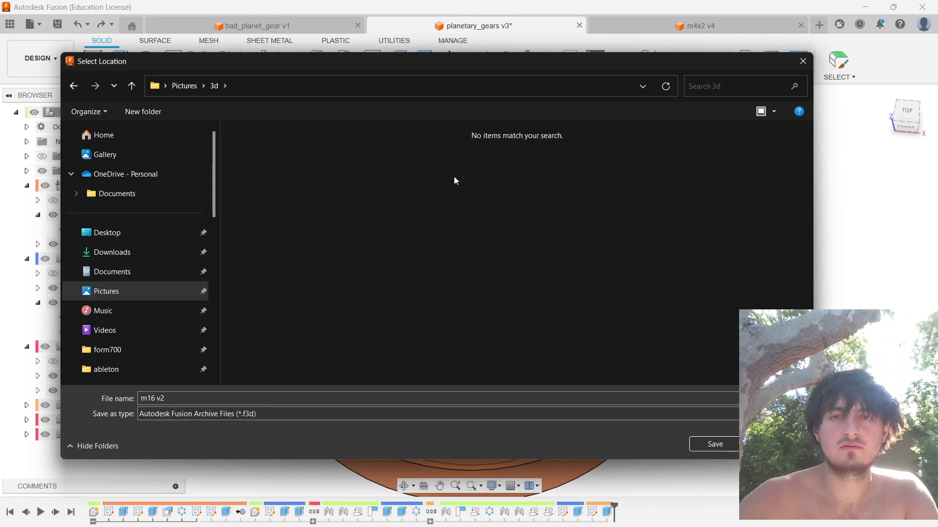
pyautogui.click(72, 86)
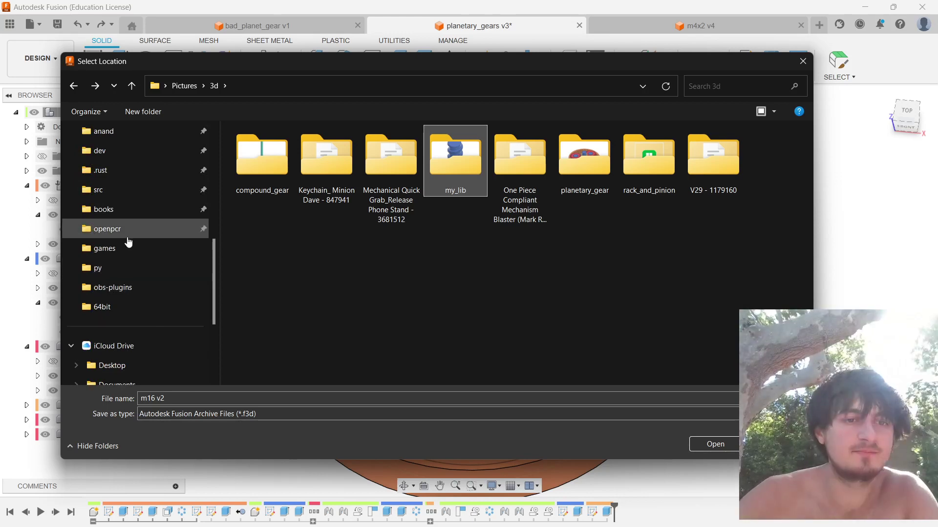
pyautogui.click(709, 444)
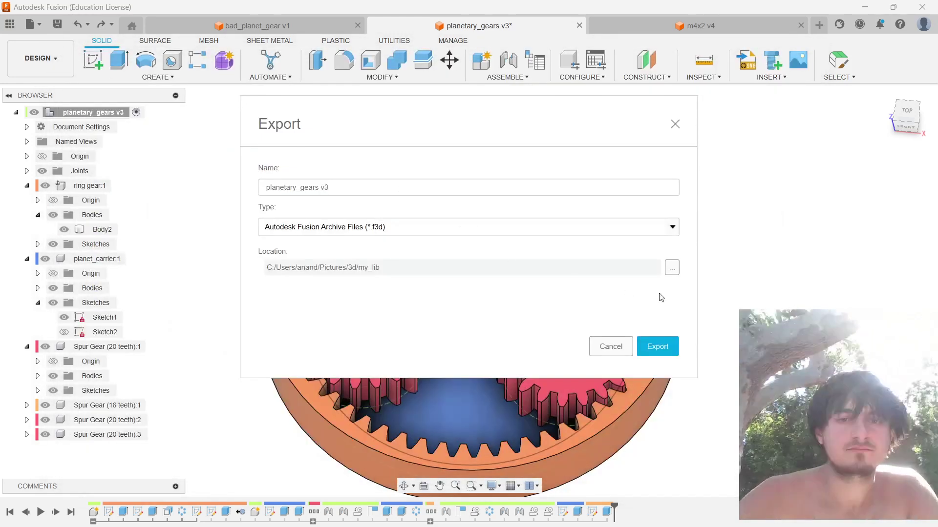
pyautogui.click(655, 346)
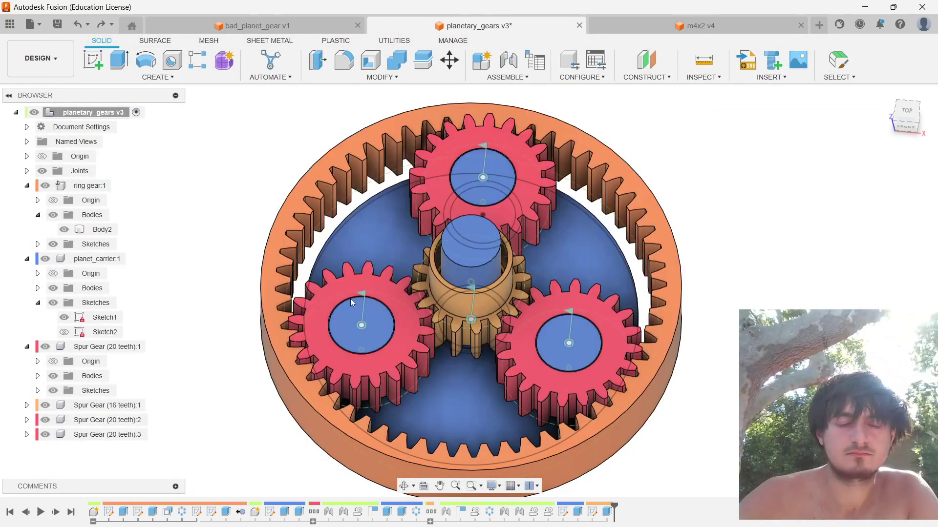
# Step: Switch to File Explorer and move the exported planetary_gears v3 file from my_lib into the src/fusion-models folder
pyautogui.click(786, 91)
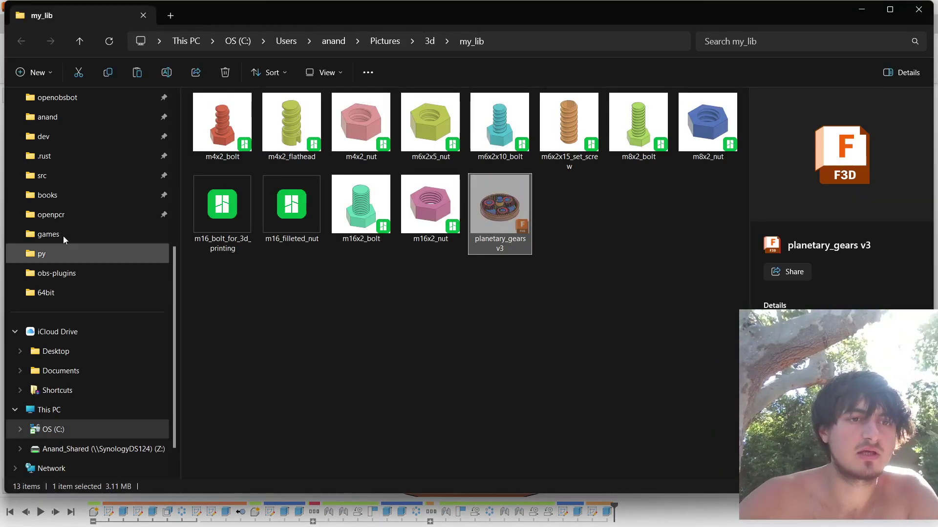
pyautogui.scroll(2, 68, 230)
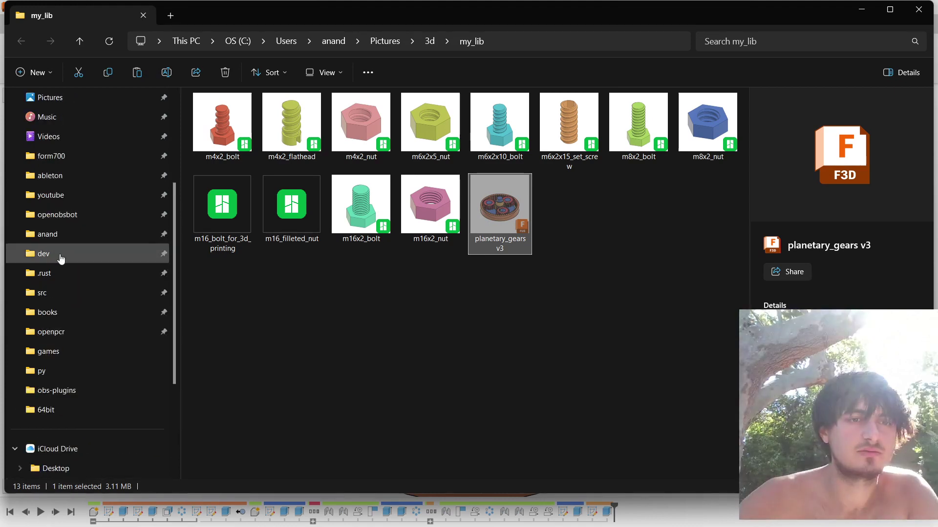
pyautogui.click(66, 292)
pyautogui.doubleClick(224, 314)
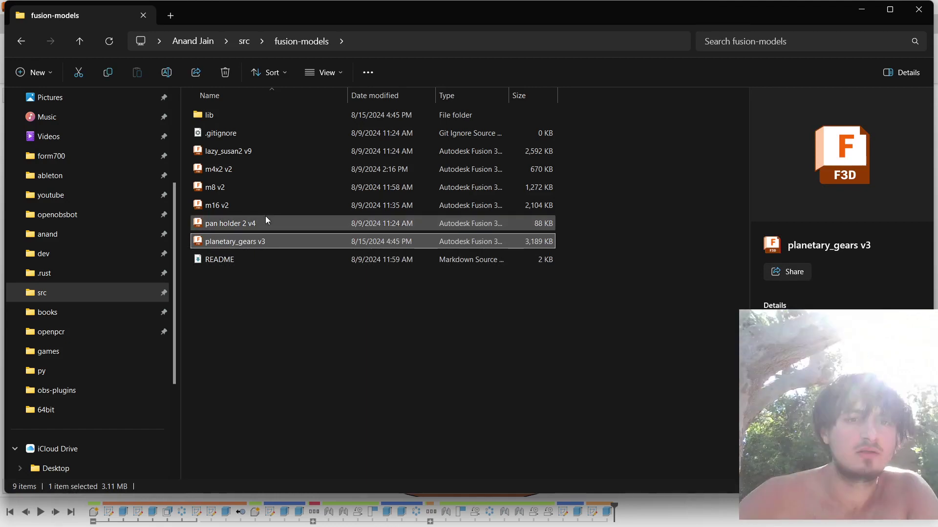
# Step: Move the m4x2 v2, m8 v2 and m16 v2 archives into the lib folder inside fusion-models
pyautogui.click(266, 219)
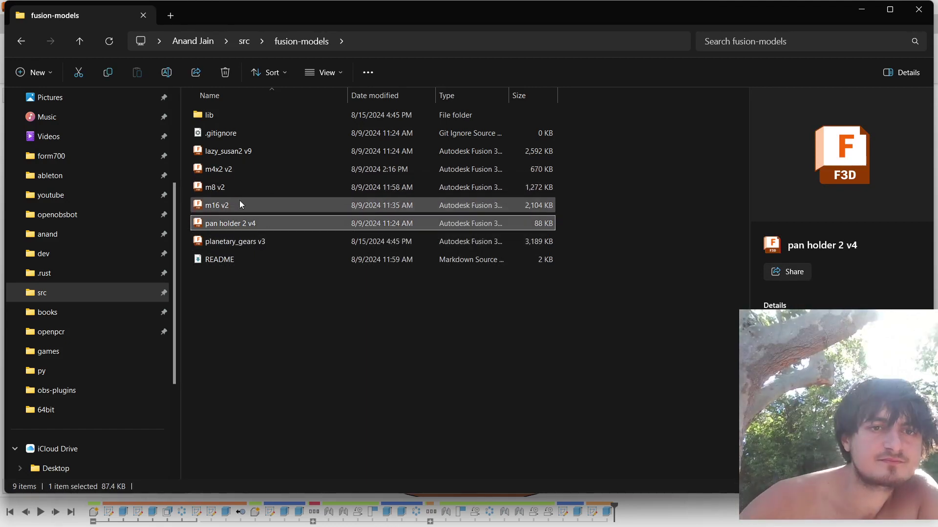
pyautogui.click(241, 205)
pyautogui.keyDown('shift'); pyautogui.click(244, 169); pyautogui.keyUp('shift')
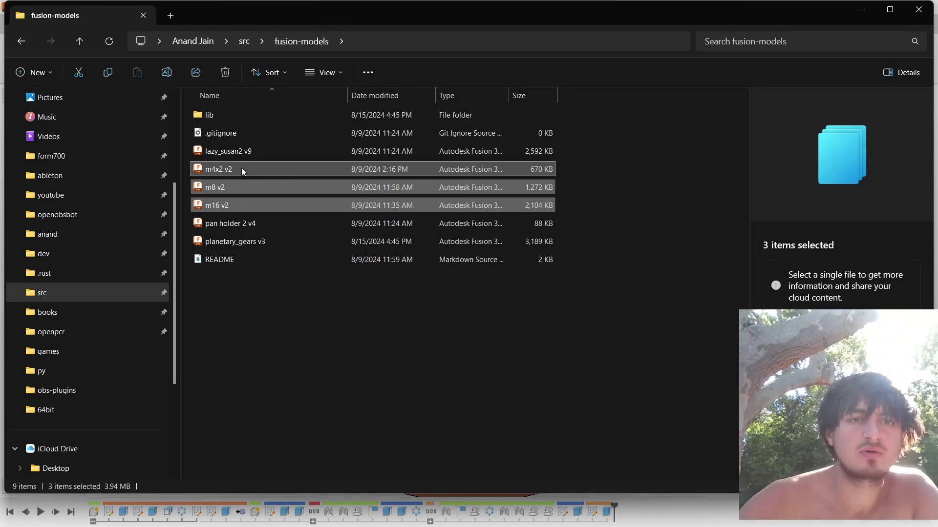
pyautogui.moveTo(242, 168); pyautogui.dragTo(234, 117)
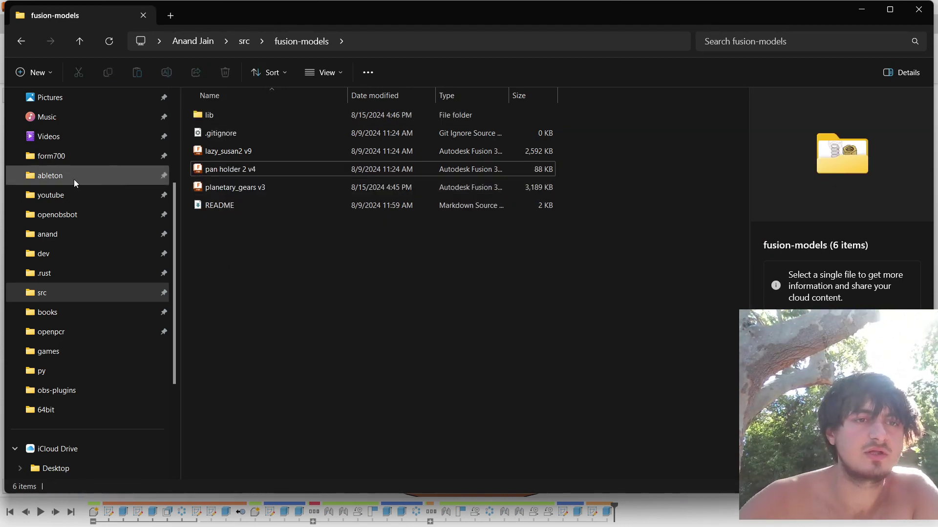
# Step: Open the Pictures/3d/my_lib folder and copy all of its bolt, nut and screw mesh files
pyautogui.scroll(3, 75, 180)
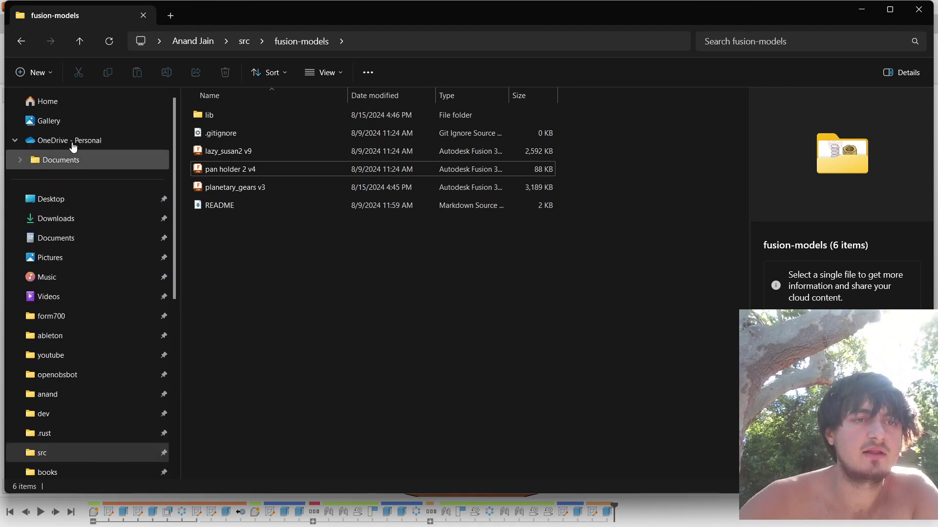
pyautogui.click(71, 239)
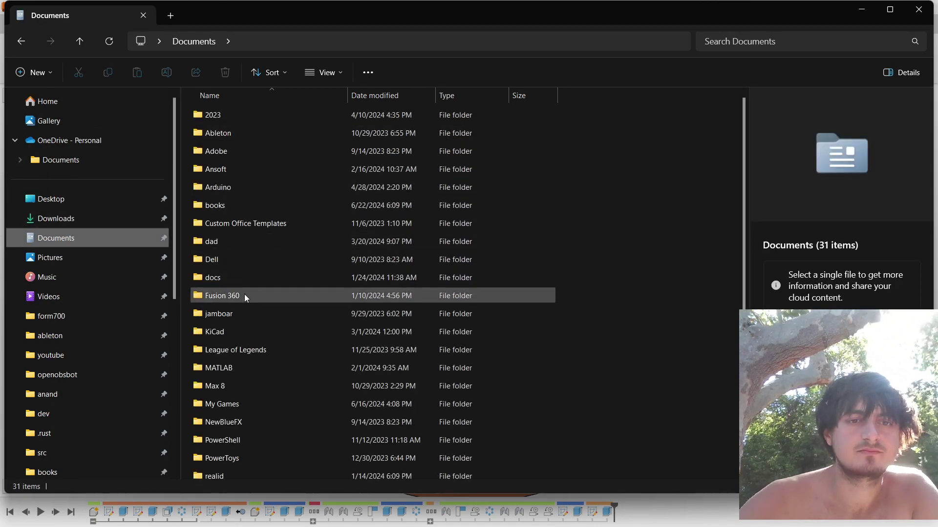
pyautogui.click(79, 257)
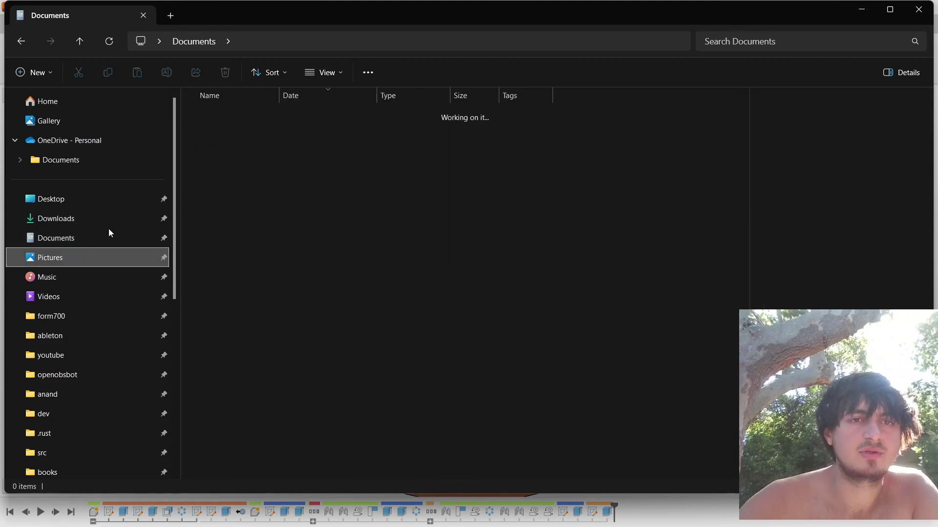
pyautogui.doubleClick(239, 117)
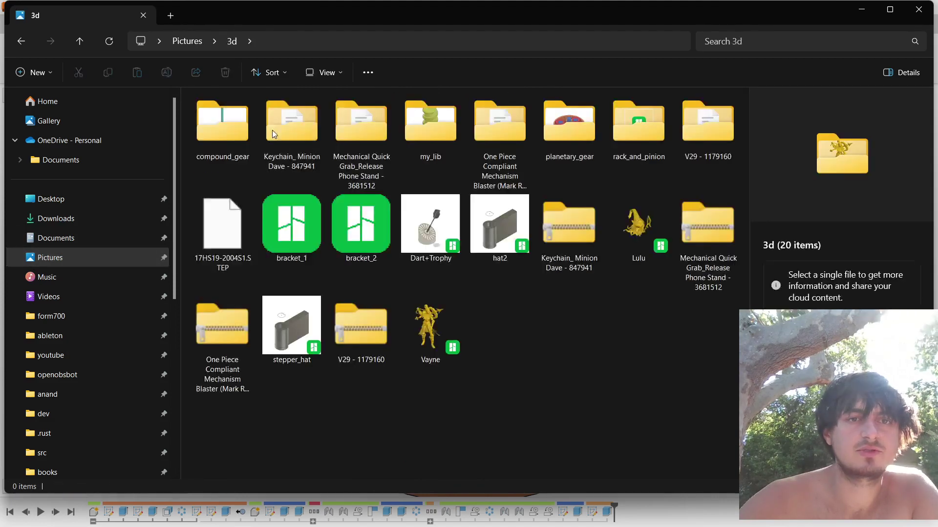
pyautogui.doubleClick(417, 136)
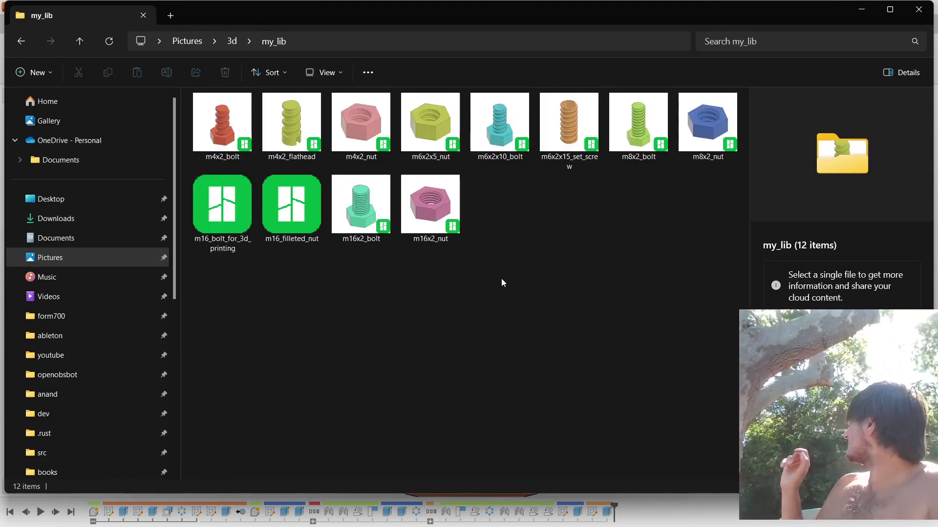
pyautogui.hotkey('ctrl', 'a')
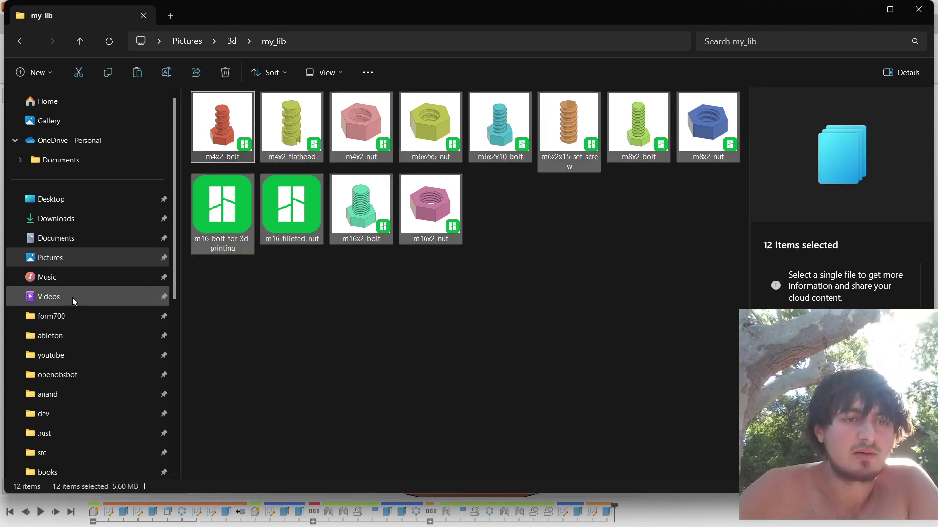
# Step: Open the src folder and pin its fusion-models folder to quick access, directly below books
pyautogui.scroll(-3, 86, 318)
pyautogui.scroll(3, 87, 322)
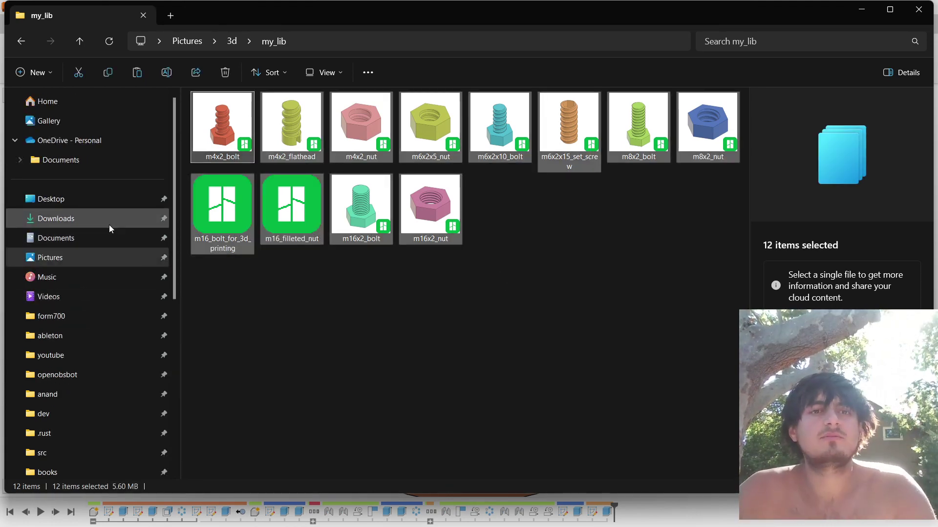
pyautogui.scroll(-2, 106, 232)
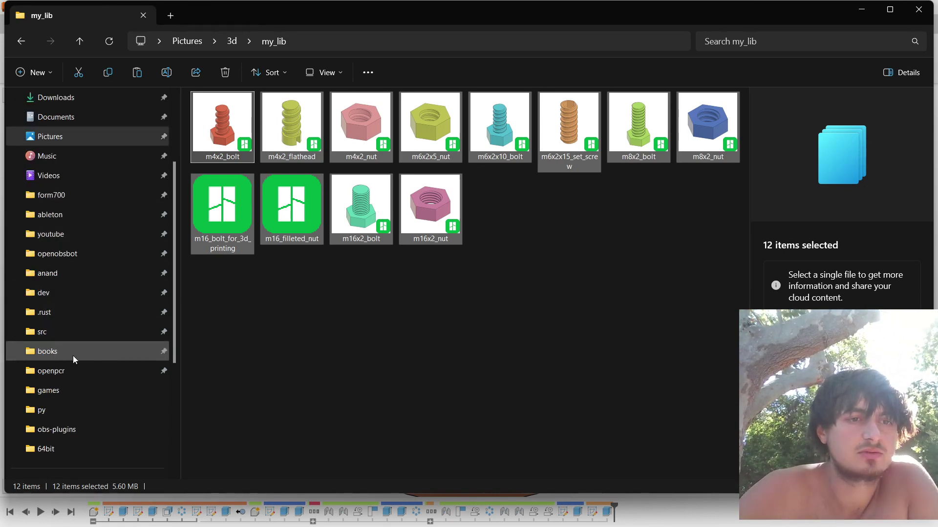
pyautogui.scroll(2, 71, 216)
pyautogui.scroll(-2, 69, 215)
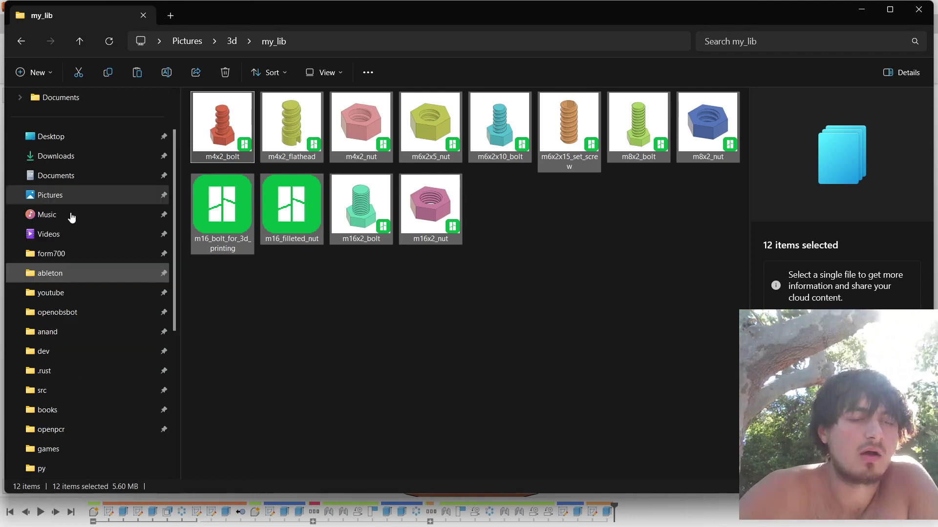
pyautogui.click(58, 337)
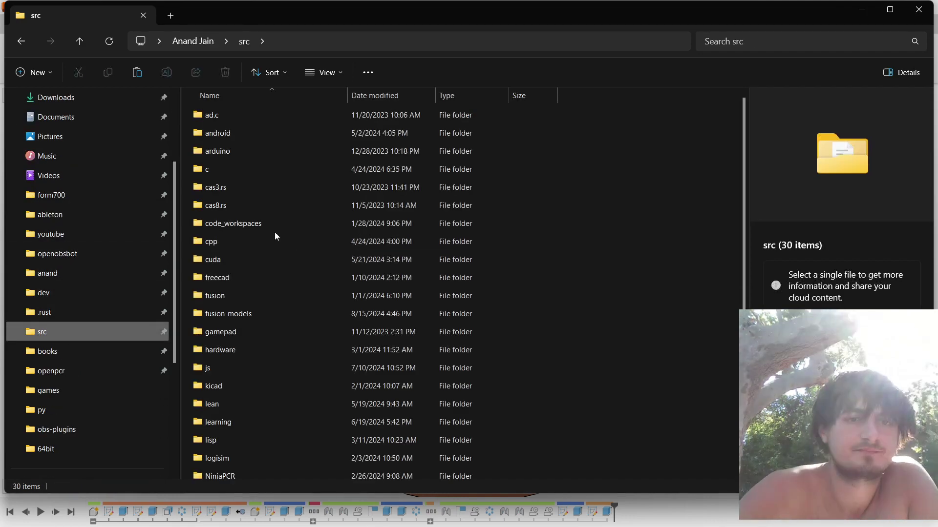
pyautogui.moveTo(248, 317); pyautogui.dragTo(75, 364)
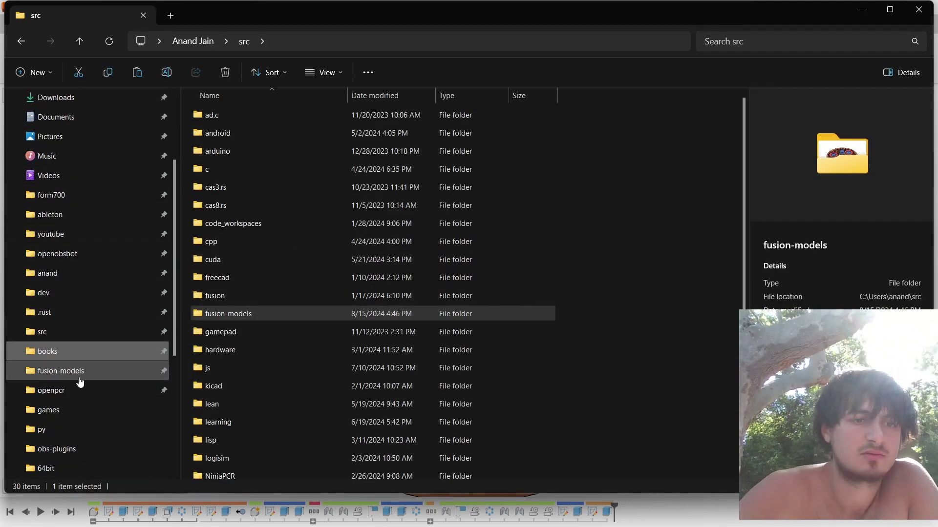
# Step: Open the lib folder inside fusion-models and paste the copied bolt, nut and screw files into it
pyautogui.click(78, 372)
pyautogui.doubleClick(261, 121)
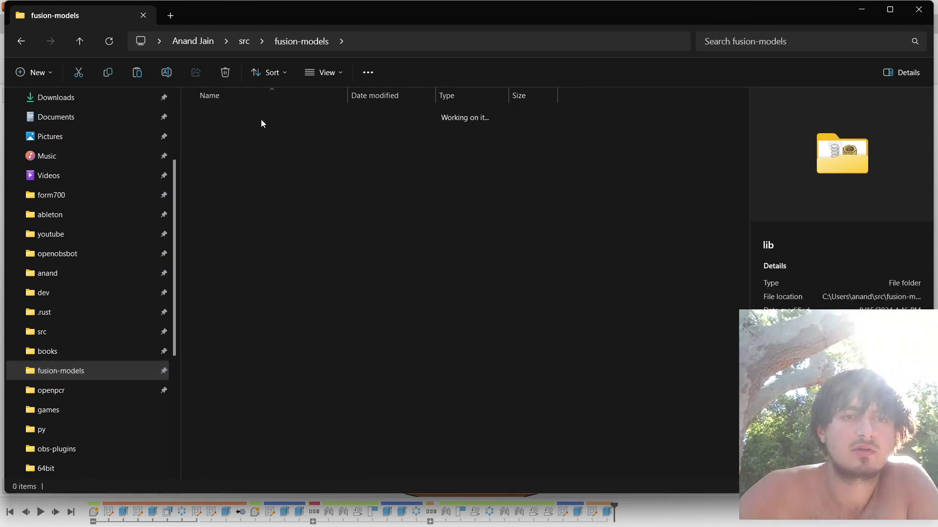
pyautogui.hotkey('alt', 'Tab')
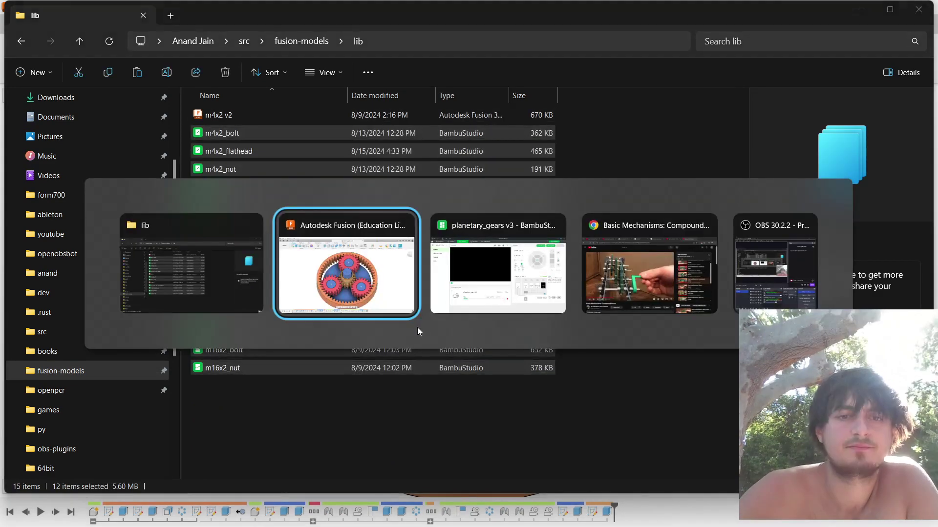
pyautogui.hotkey('alt', 'shift', 'Tab')
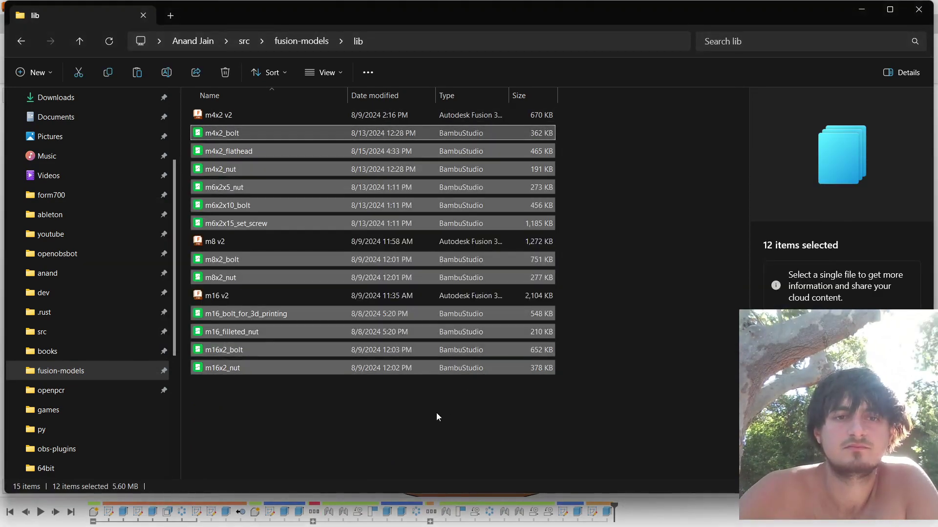
pyautogui.click(435, 412)
# Step: Return to the fusion-models folder and open it as a project in Visual Studio Code
pyautogui.click(306, 42)
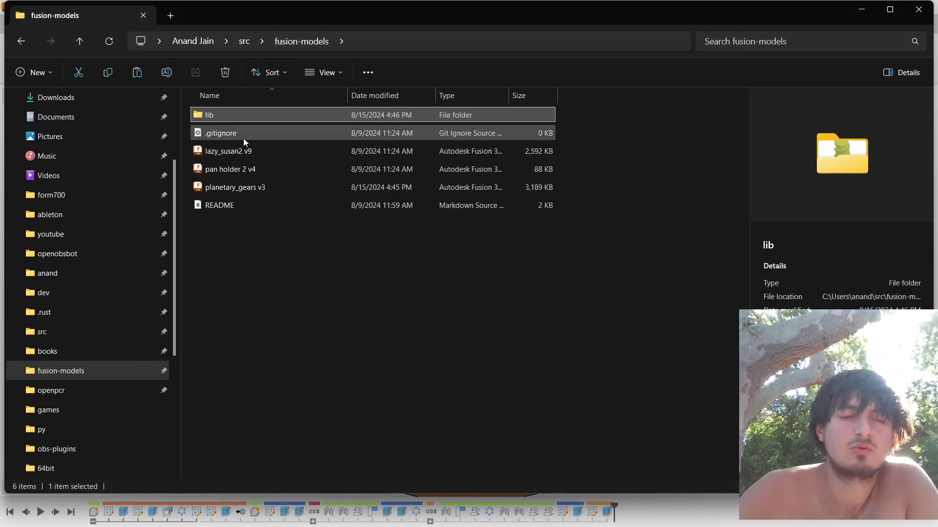
pyautogui.doubleClick(251, 114)
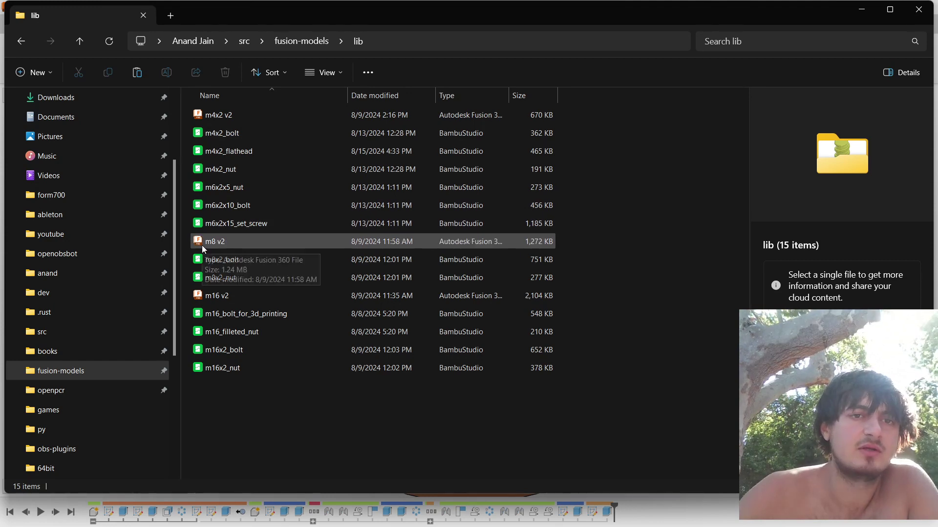
pyautogui.hotkey('alt', 'Tab')
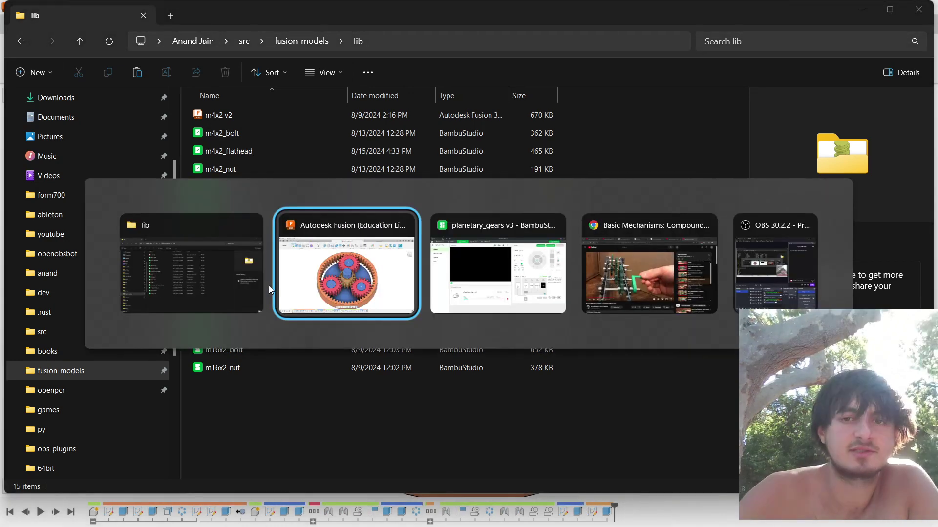
pyautogui.hotkey('alt', 'shift', 'Tab')
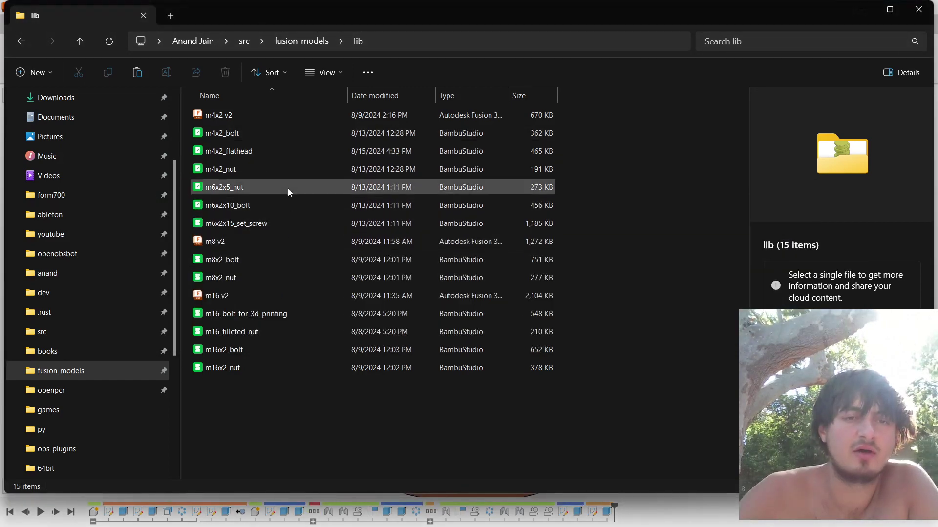
pyautogui.click(308, 43)
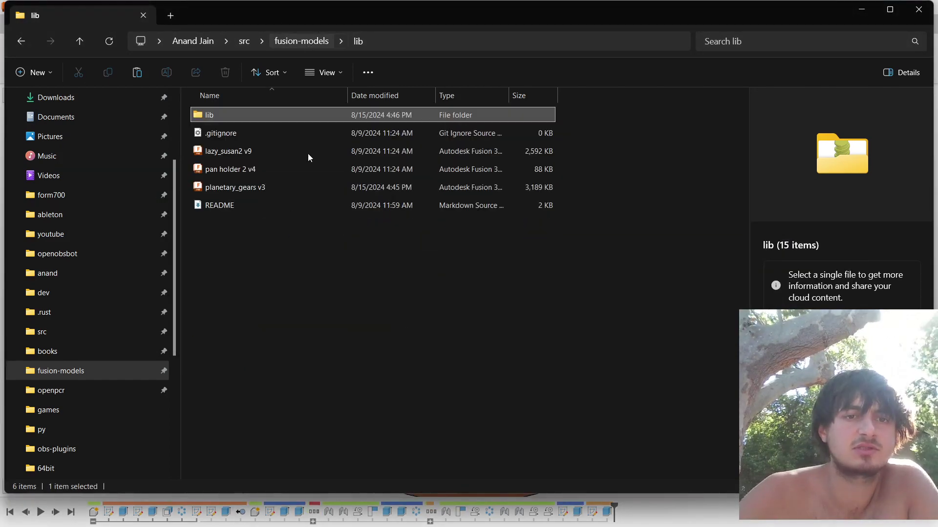
pyautogui.rightClick(328, 283)
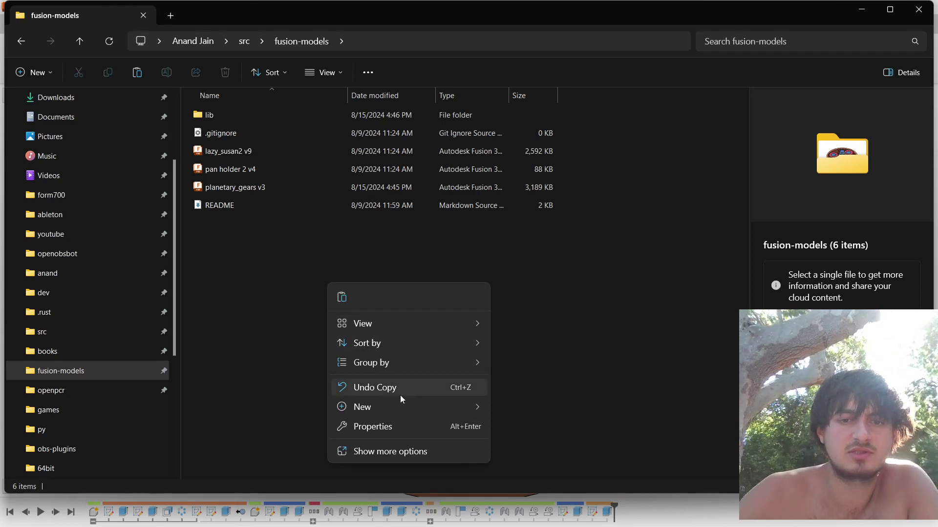
pyautogui.click(390, 453)
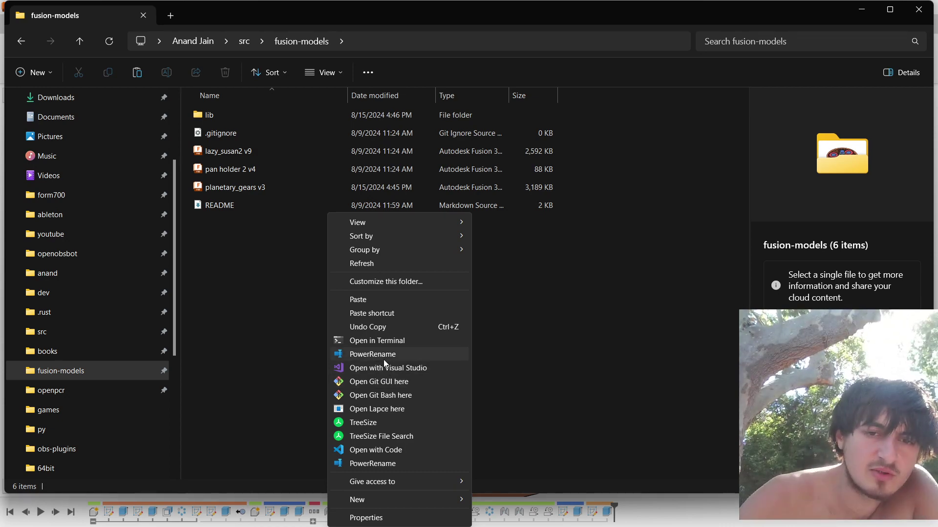
pyautogui.click(399, 449)
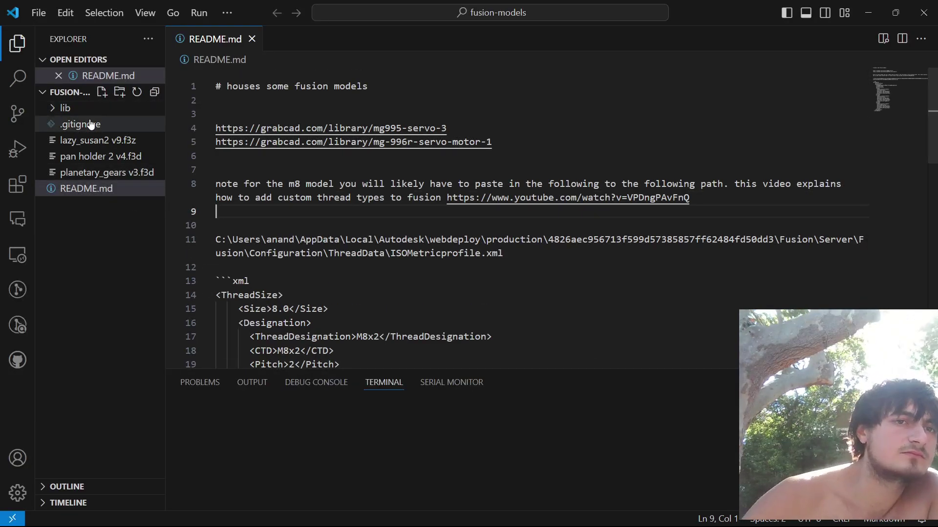
pyautogui.click(77, 110)
pyautogui.click(77, 110)
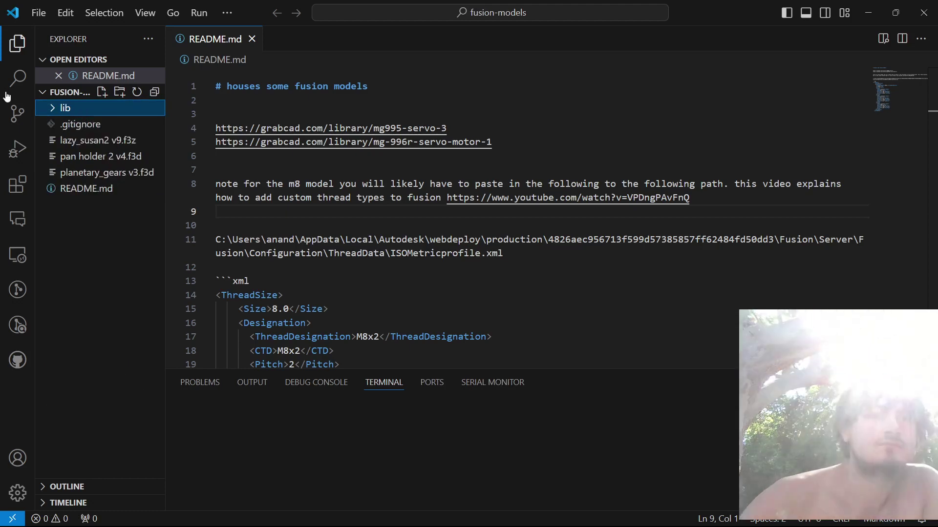
# Step: Commit all changed files in Git with the message "add planetary gear assembly and add my nuts and bolts library"
pyautogui.click(18, 116)
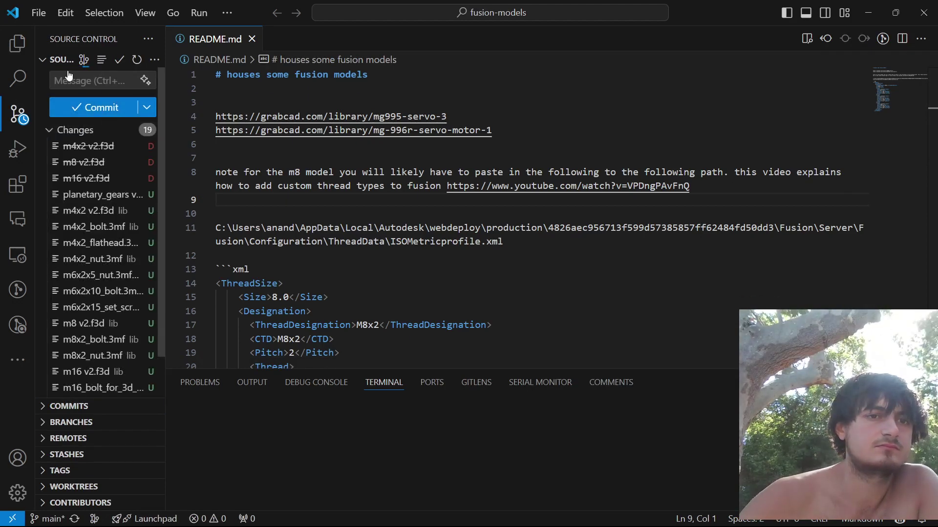
pyautogui.click(86, 76)
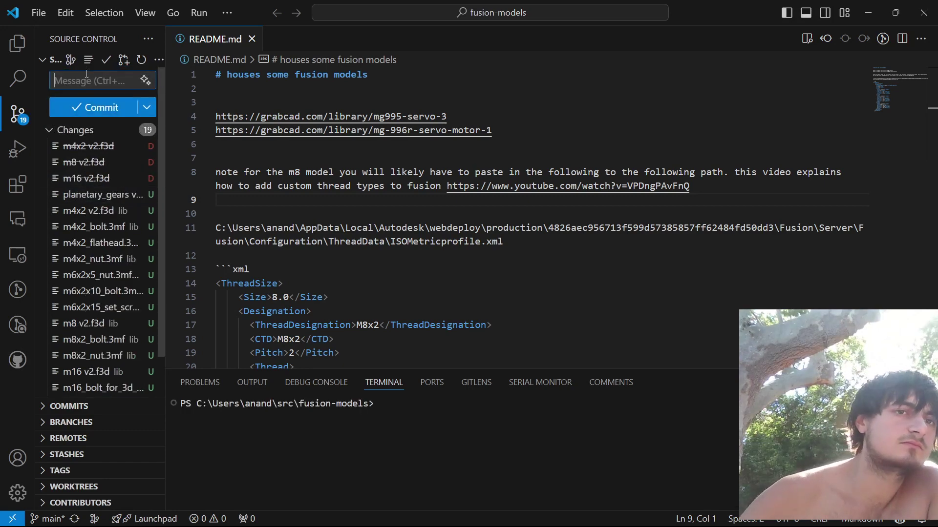
pyautogui.write('add ')
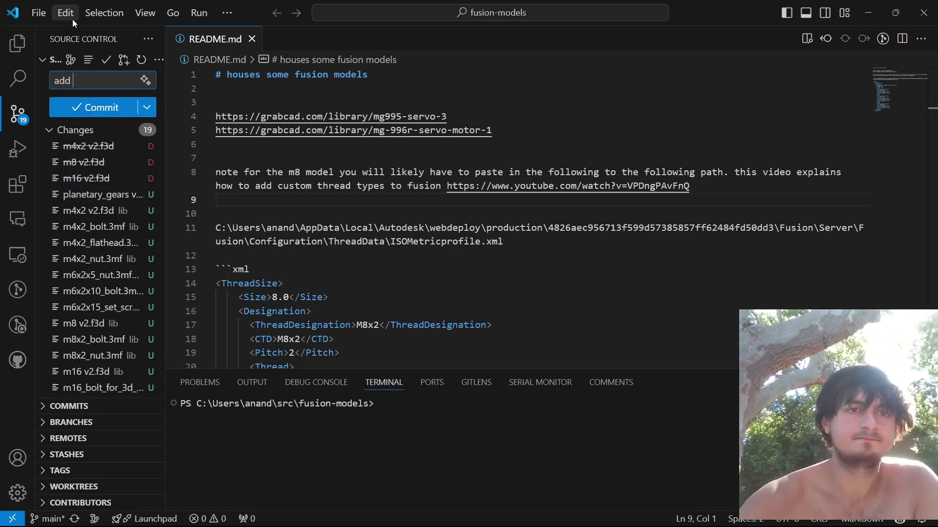
pyautogui.write('my ')
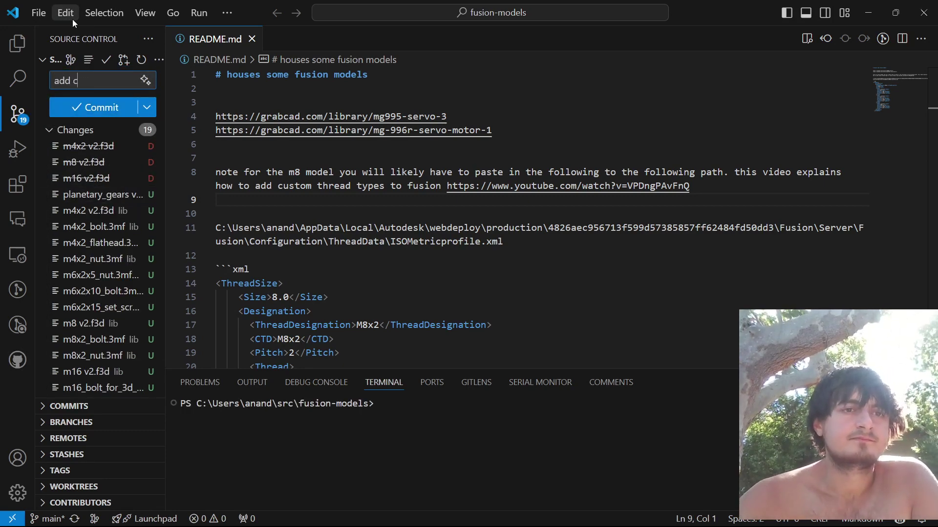
pyautogui.write('nuts and bolt')
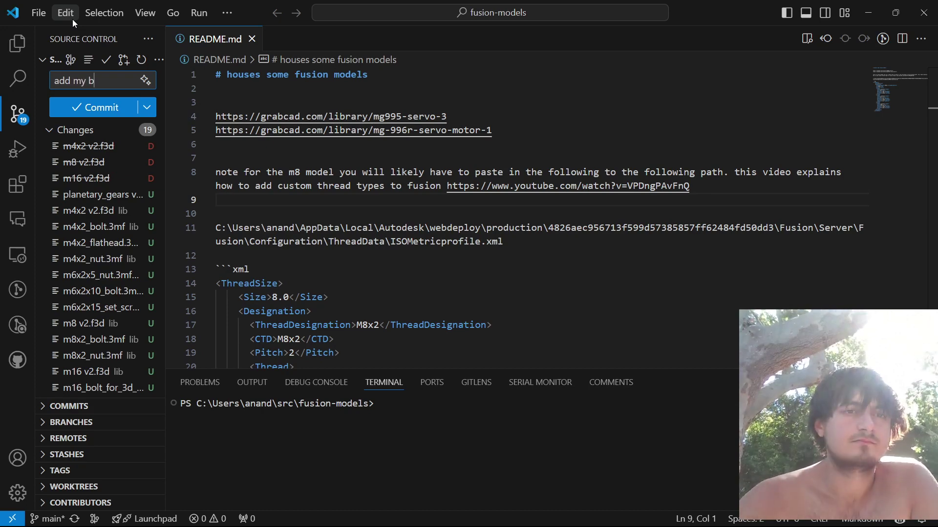
pyautogui.write('s library ')
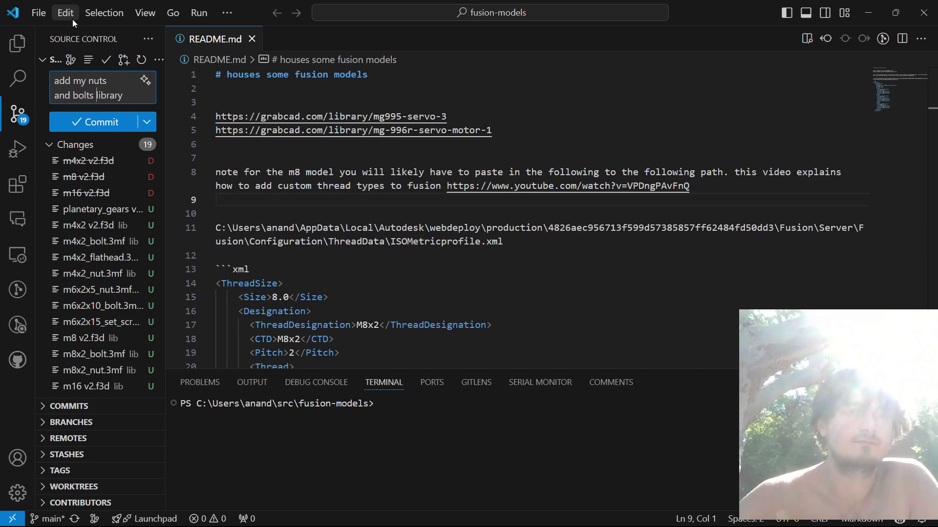
pyautogui.write('add planet')
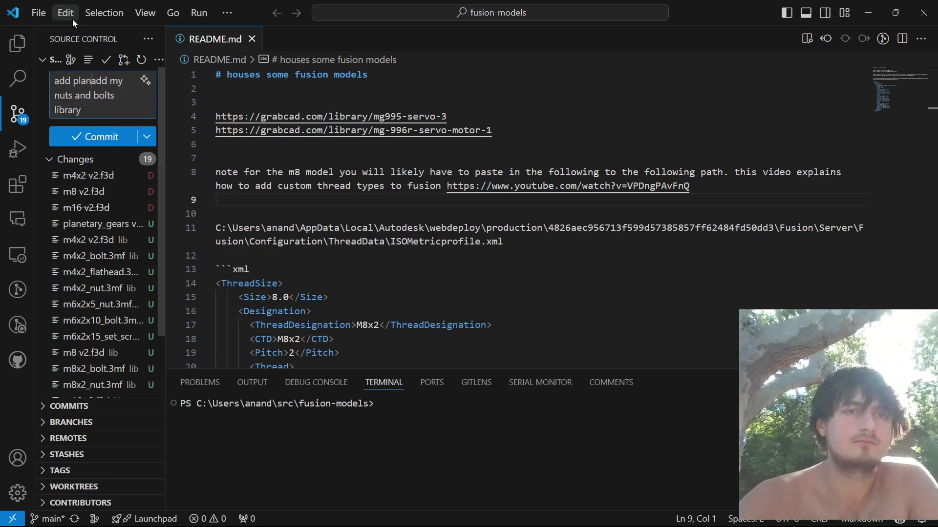
pyautogui.write('ary gear assembly')
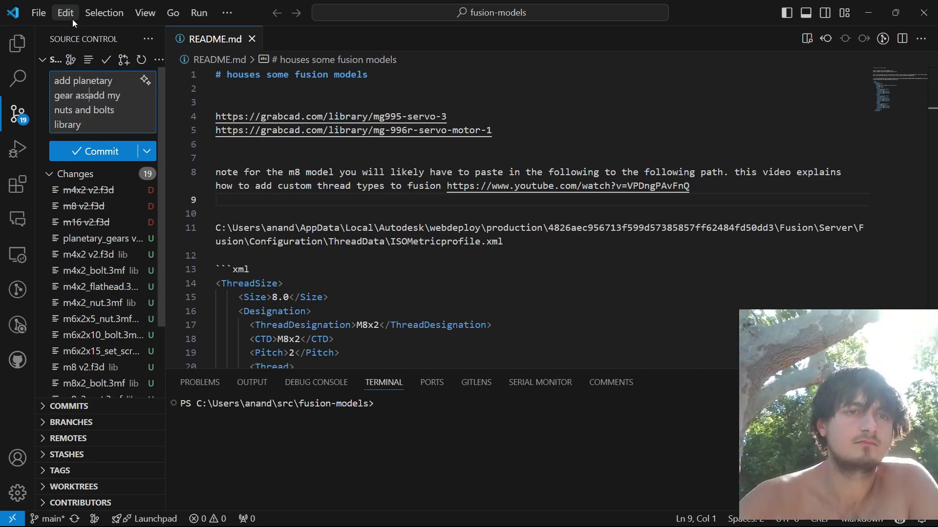
pyautogui.write(' and')
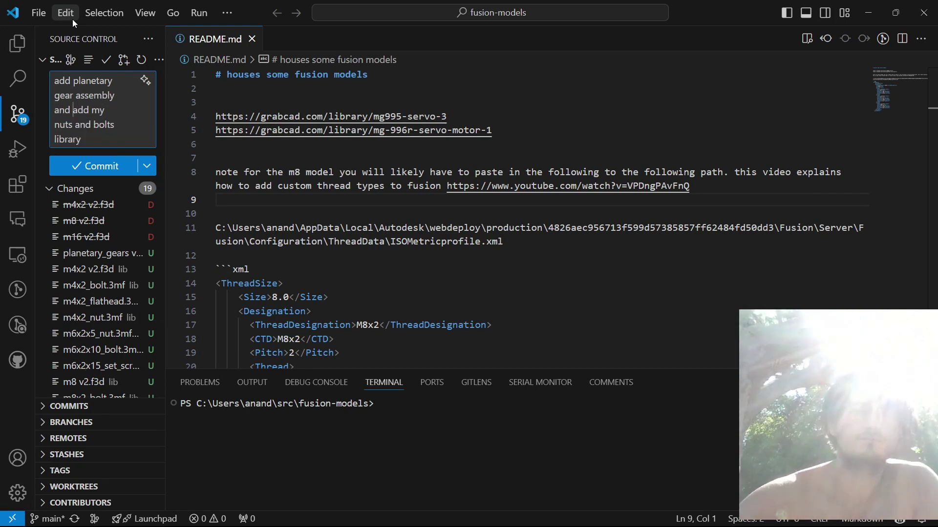
pyautogui.click(98, 166)
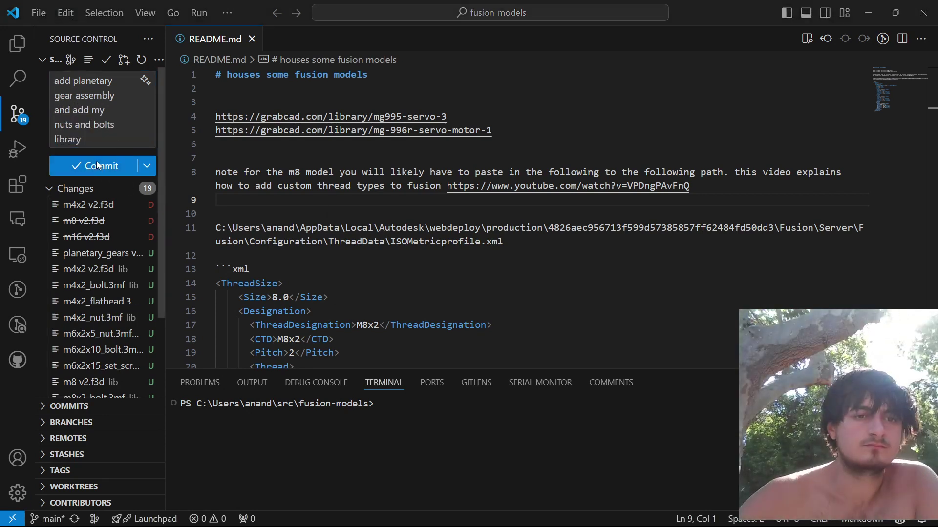
pyautogui.click(422, 277)
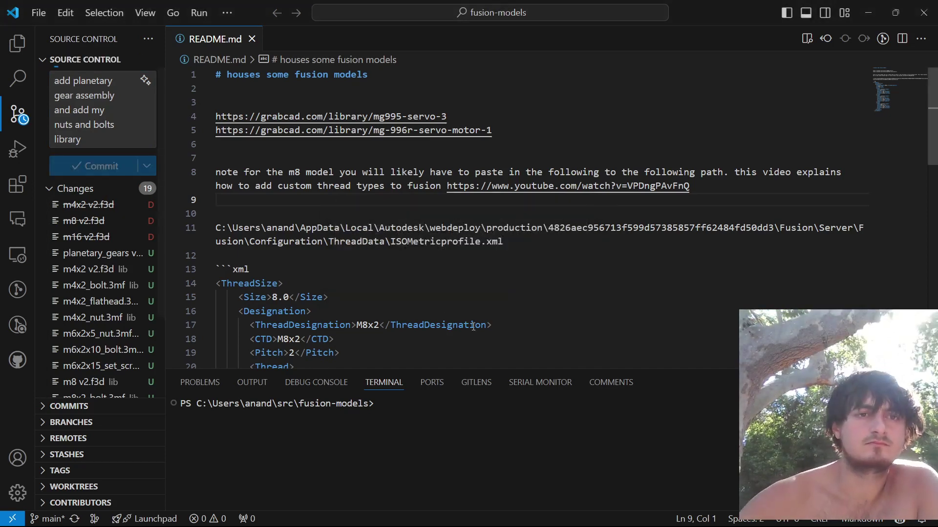
# Step: Push the commit to the Git remote and switch to the planetary_gears design in Autodesk Fusion
pyautogui.hotkey('ctrl', 'shift', 'p')
pyautogui.write('push')
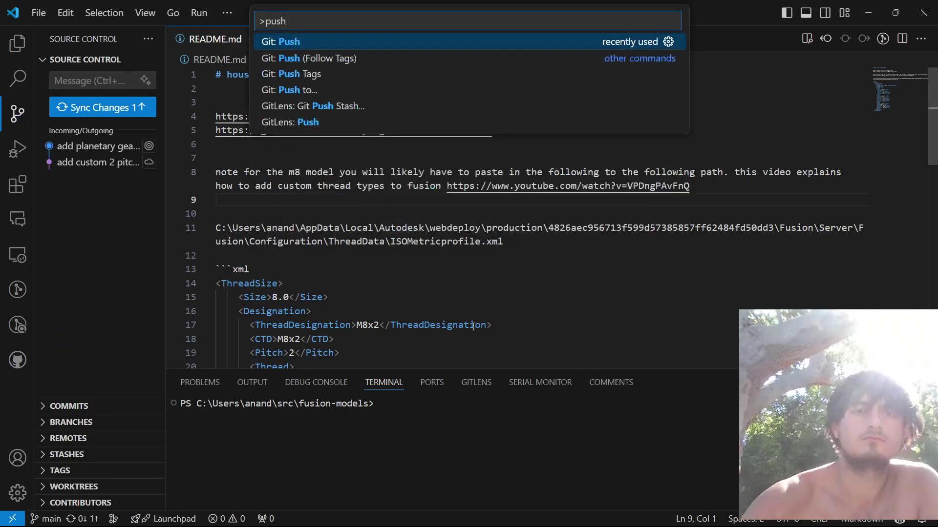
pyautogui.press('Return')
pyautogui.hotkey('alt', 'Tab')
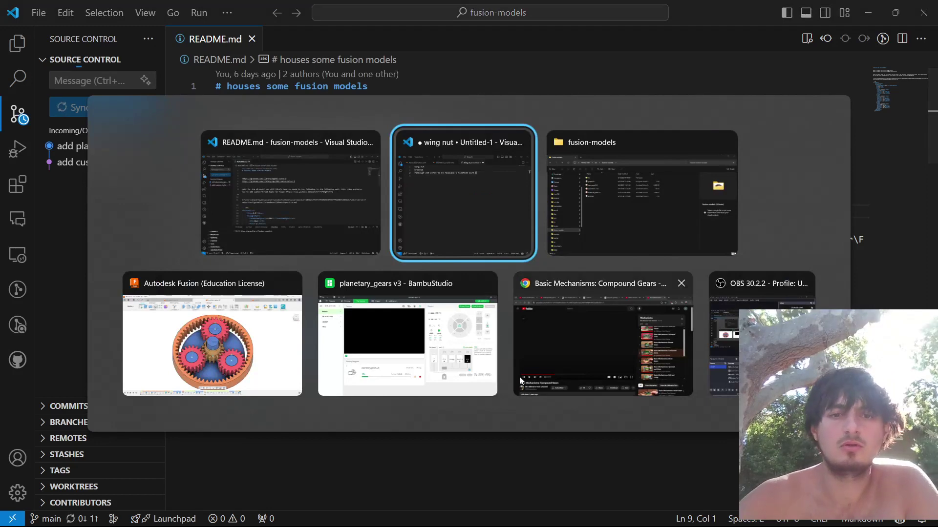
pyautogui.hotkey('alt', 'Tab')
pyautogui.hotkey('alt', 'Tab')
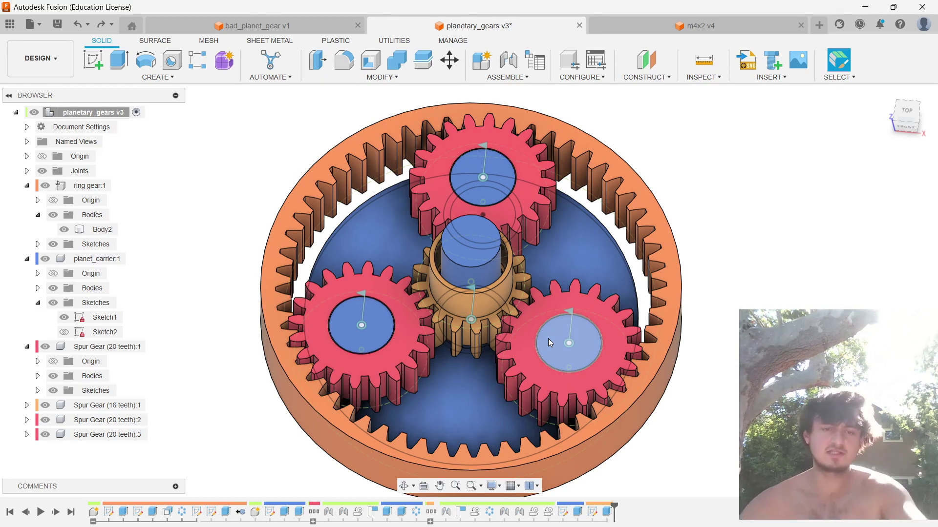
# Step: Switch to OBS and select the webcam's Video Capture Device source in the scene preview
pyautogui.hotkey('alt', 'Tab')
pyautogui.hotkey('alt', 'Tab')
pyautogui.hotkey('alt', 'Tab')
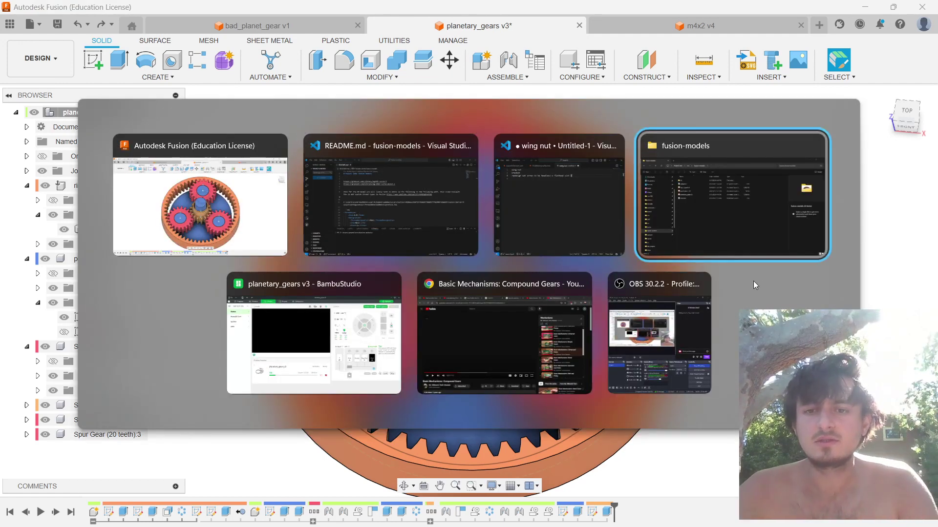
pyautogui.hotkey('alt', 'Tab')
pyautogui.hotkey('alt', 'Tab')
pyautogui.hotkey('alt', 'Tab')
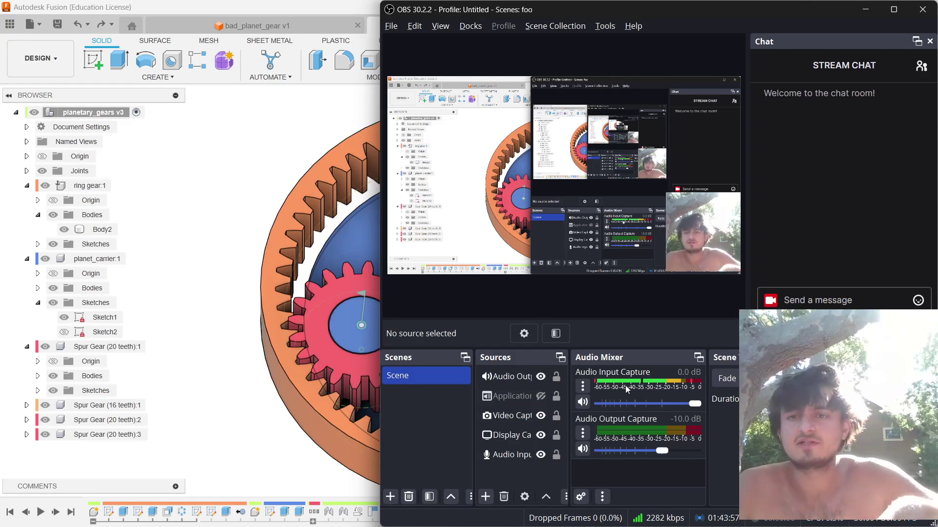
pyautogui.click(714, 234)
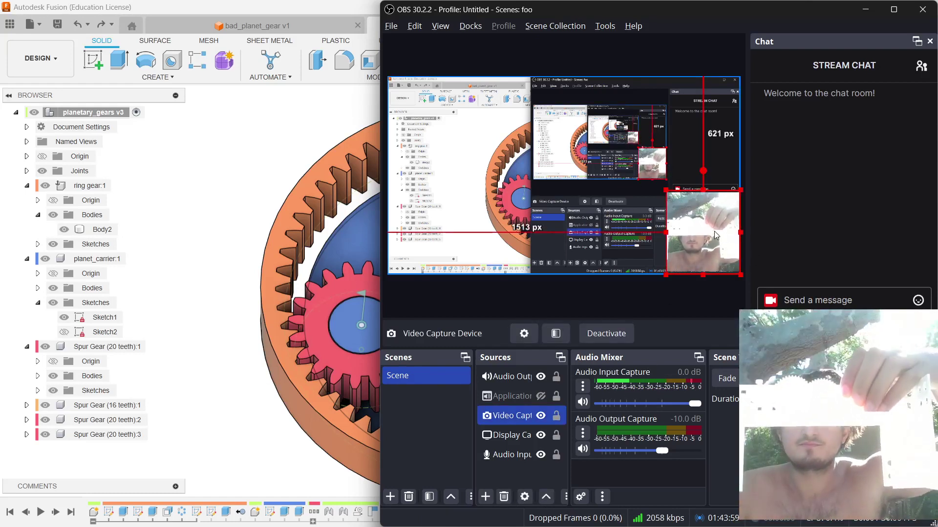